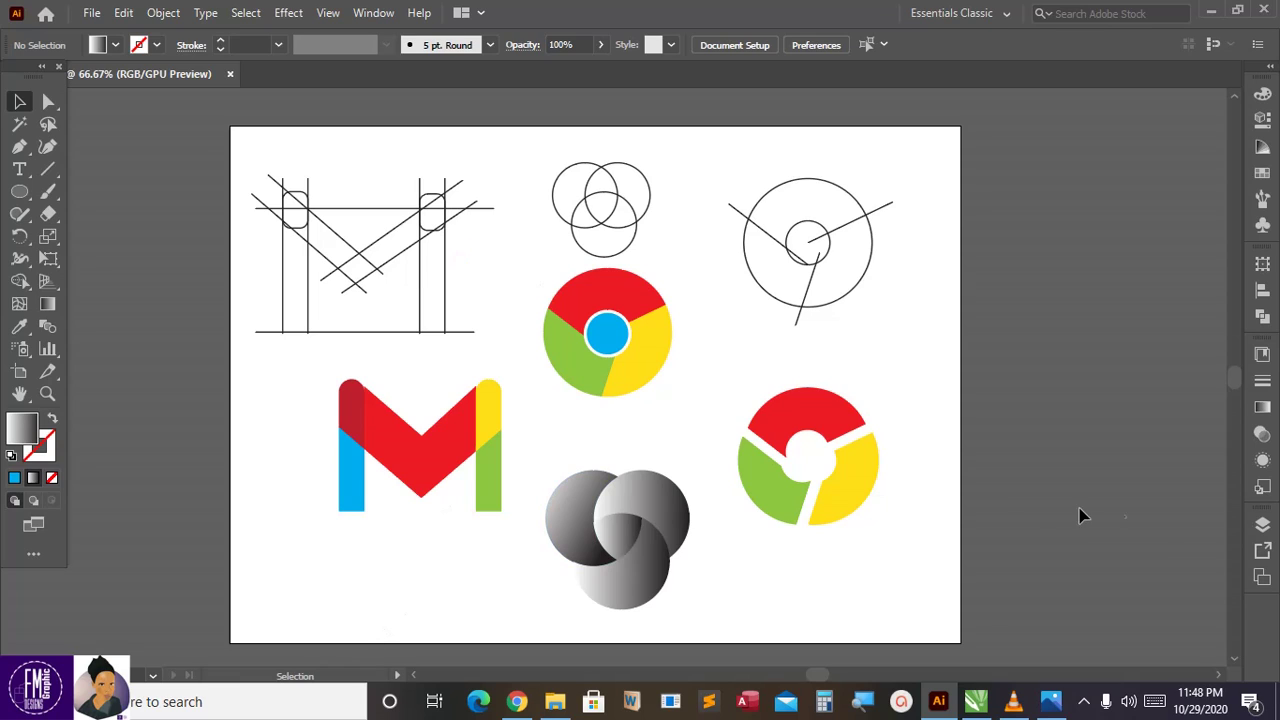
Add a second artboard to the document and create a new layer above the existing artwork layer.
left_click(1262, 525)
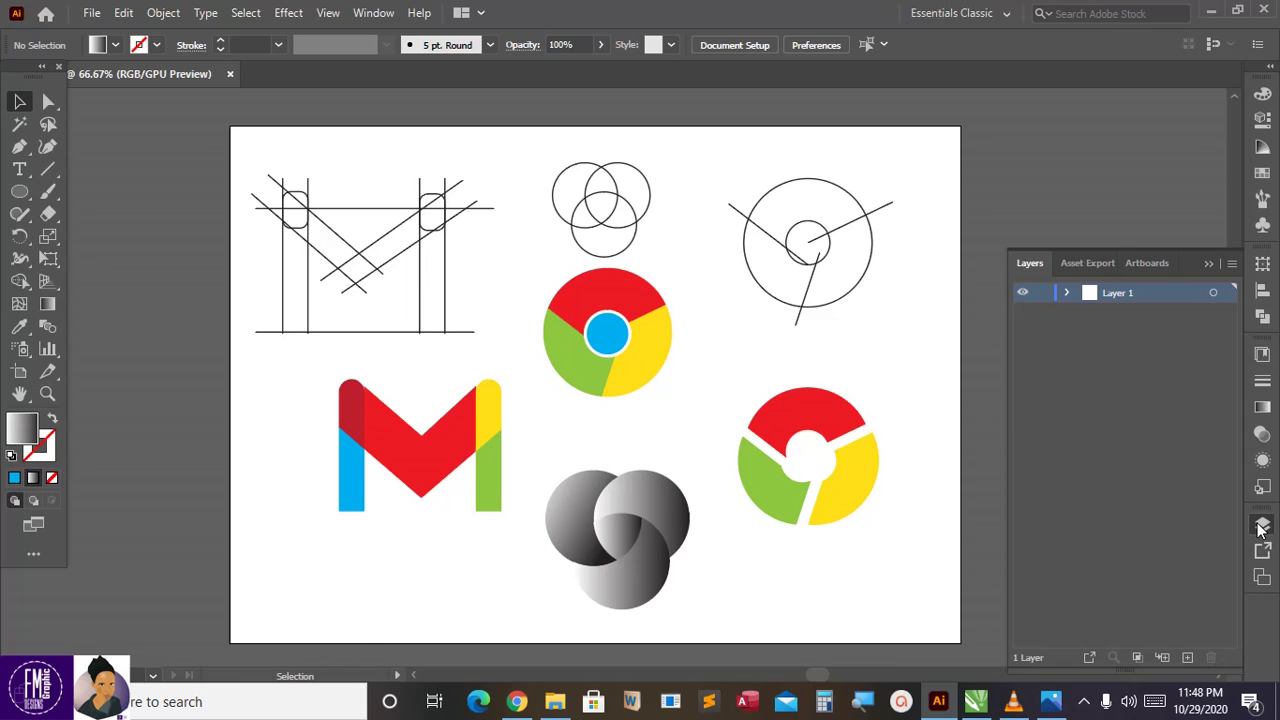
left_click(1159, 261)
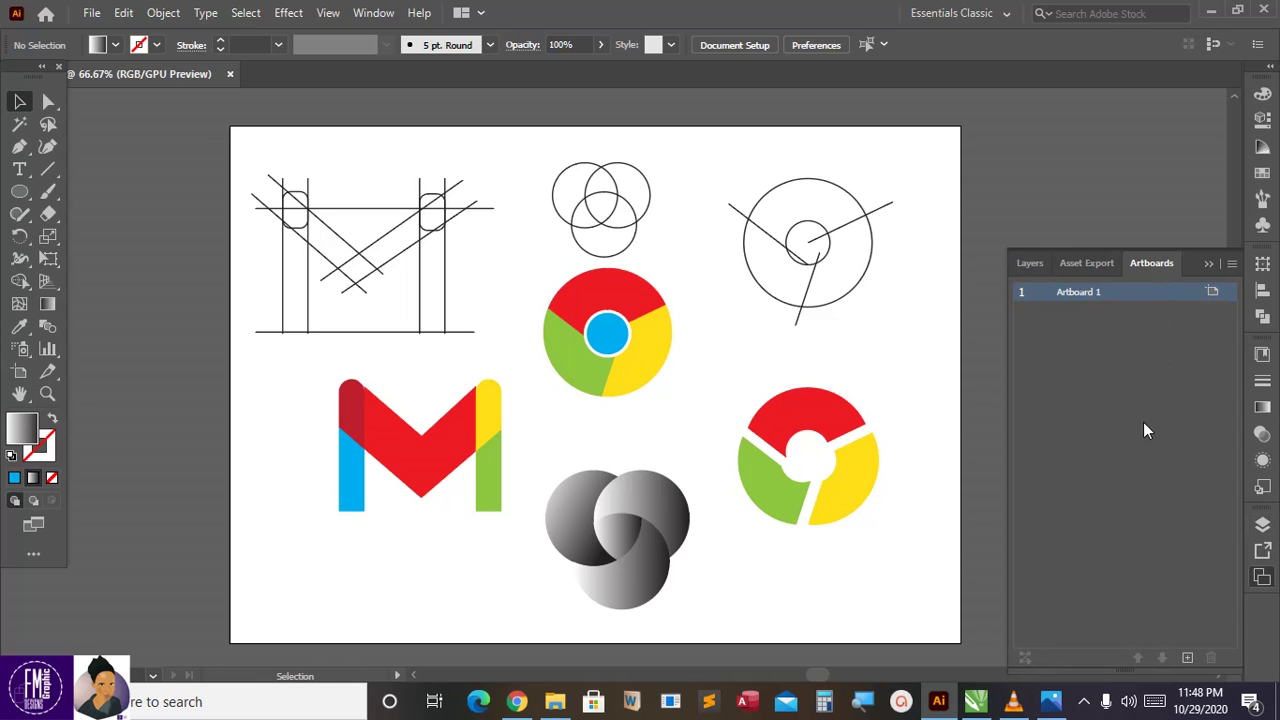
left_click(1188, 657)
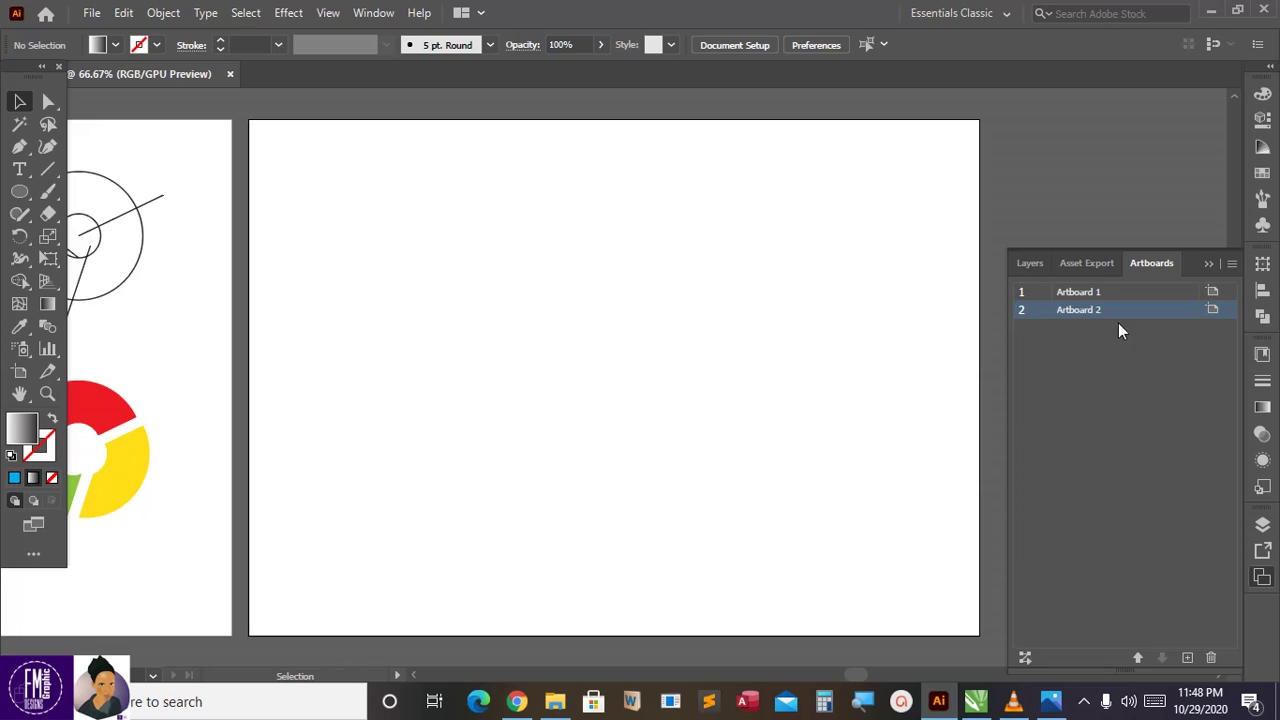
left_click(1035, 265)
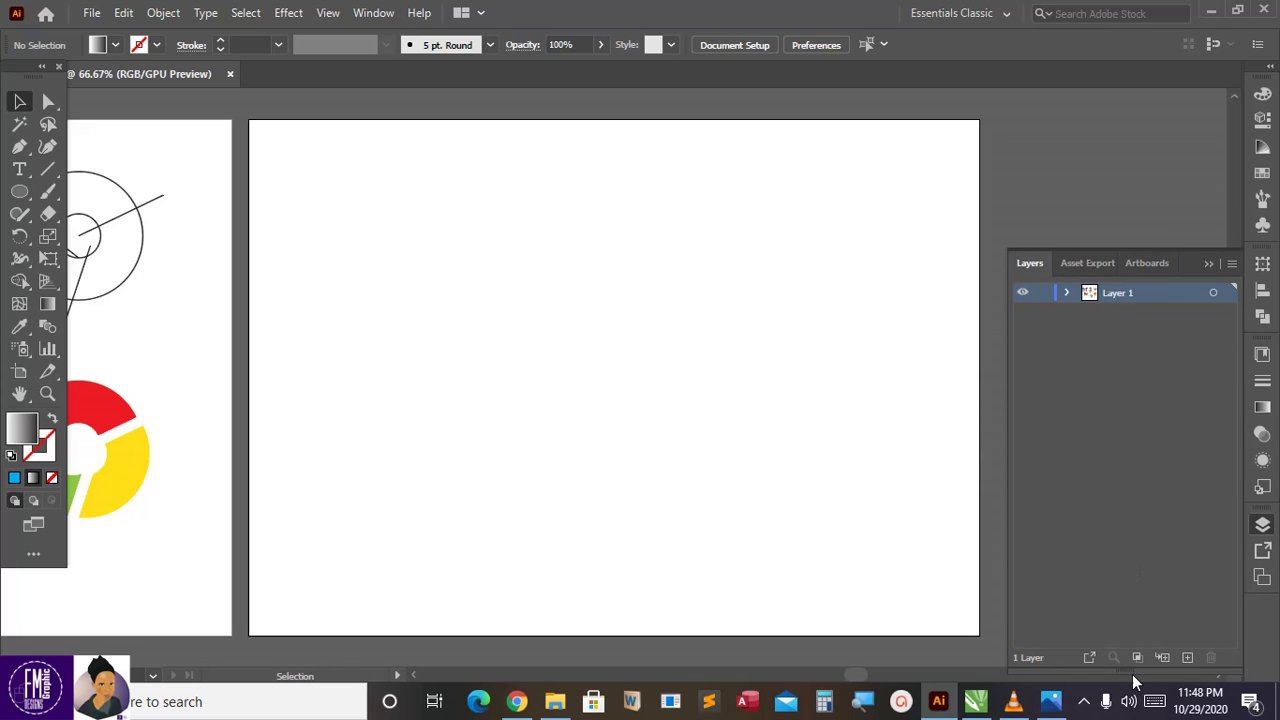
left_click(1187, 660)
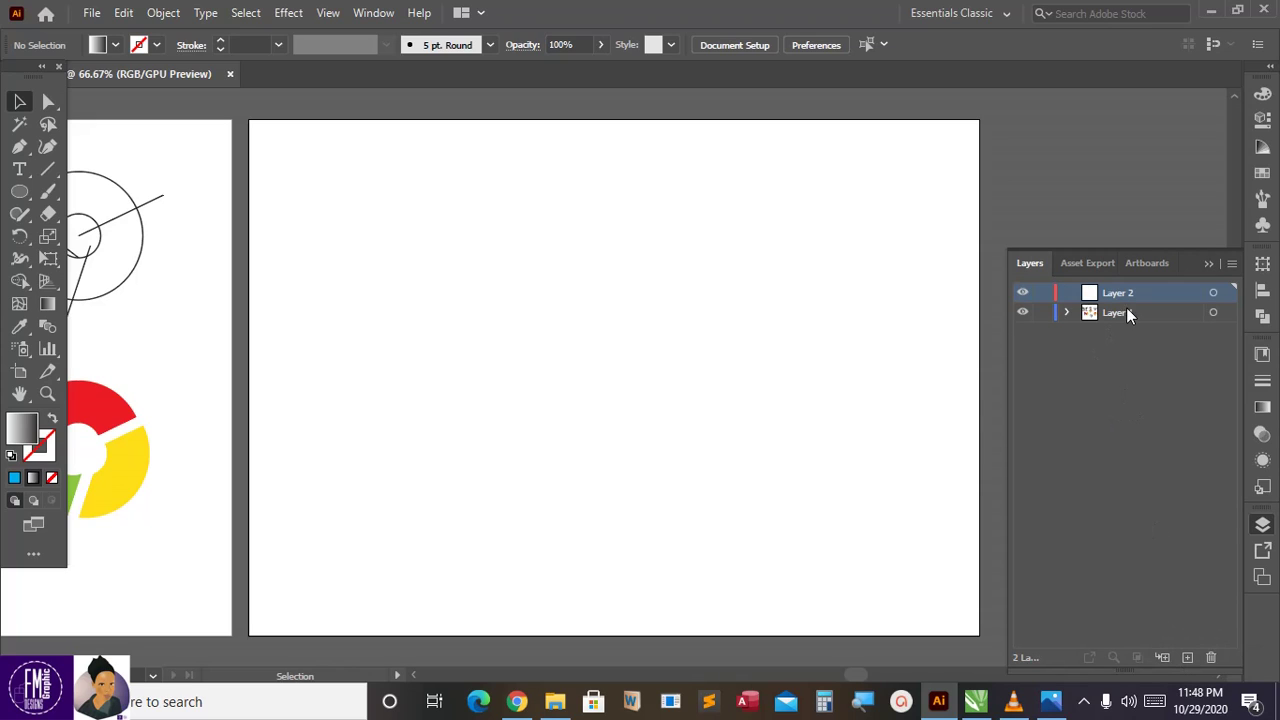
Draw a circle with the Ellipse tool slightly left of the centre of the new artboard.
scroll(750, 371, "up", 2)
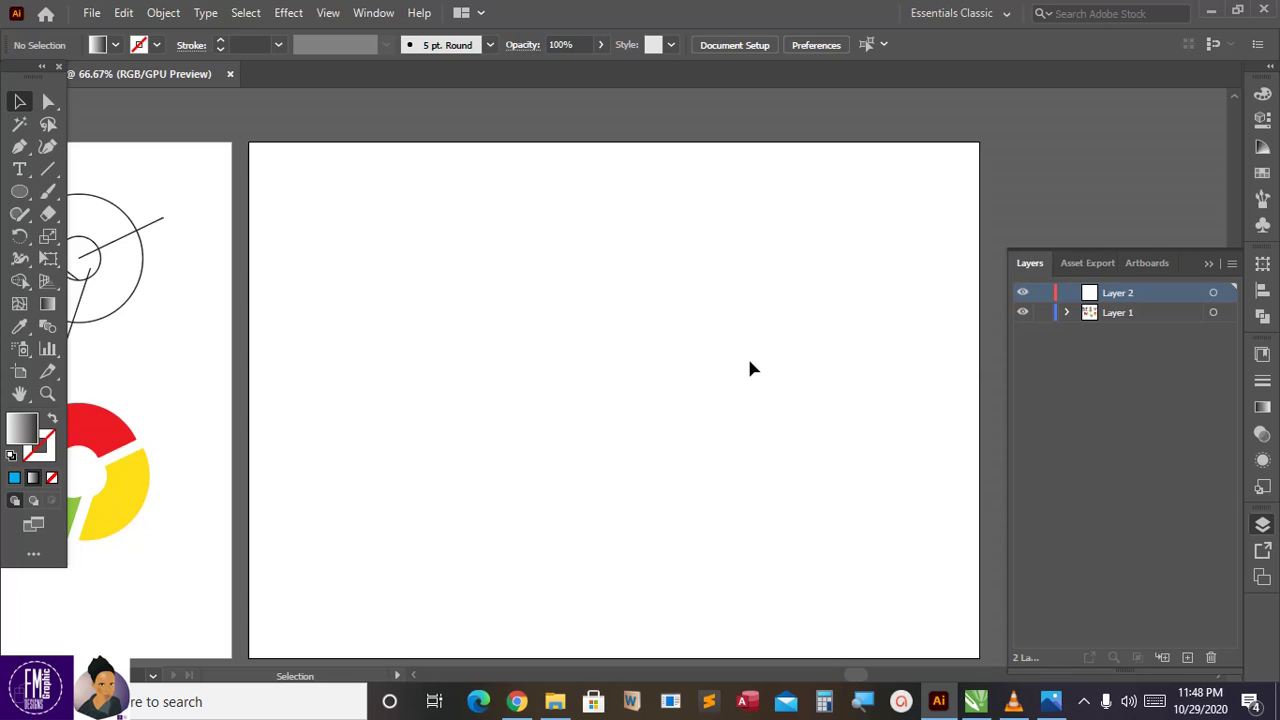
scroll(751, 368, "up", 1)
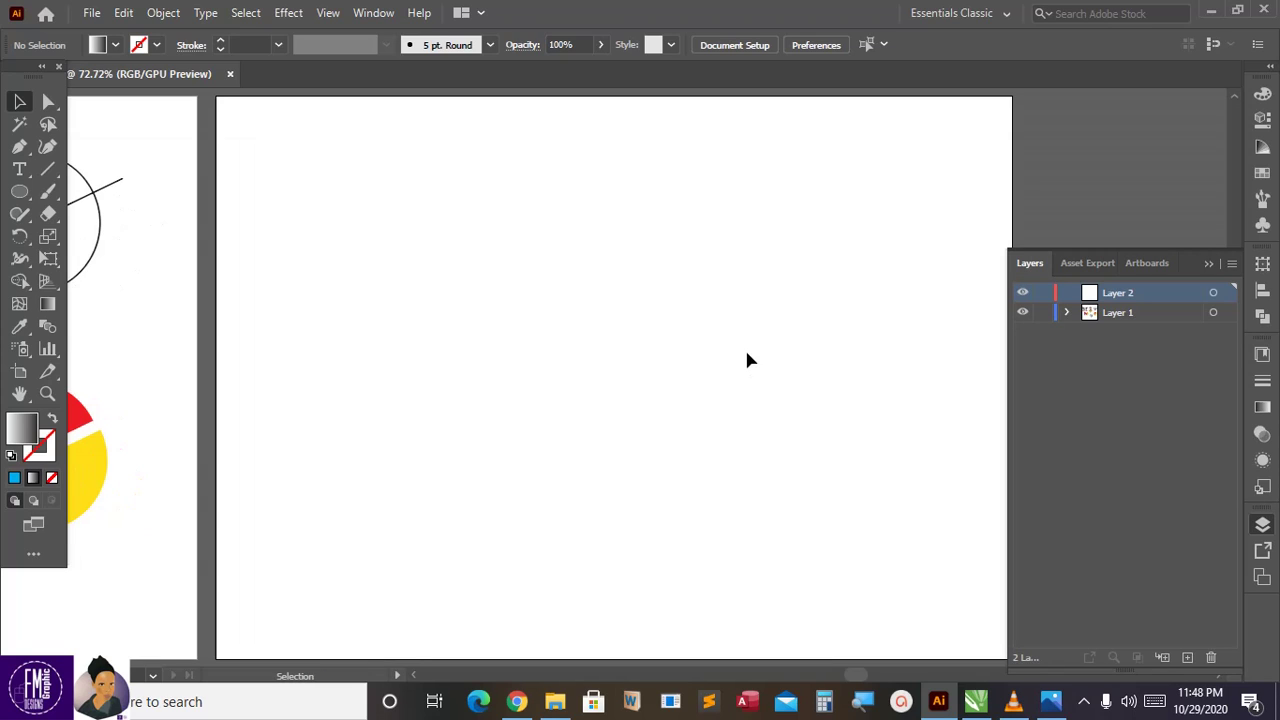
scroll(746, 351, "down", 2)
scroll(746, 351, "up", 2)
left_click(20, 193)
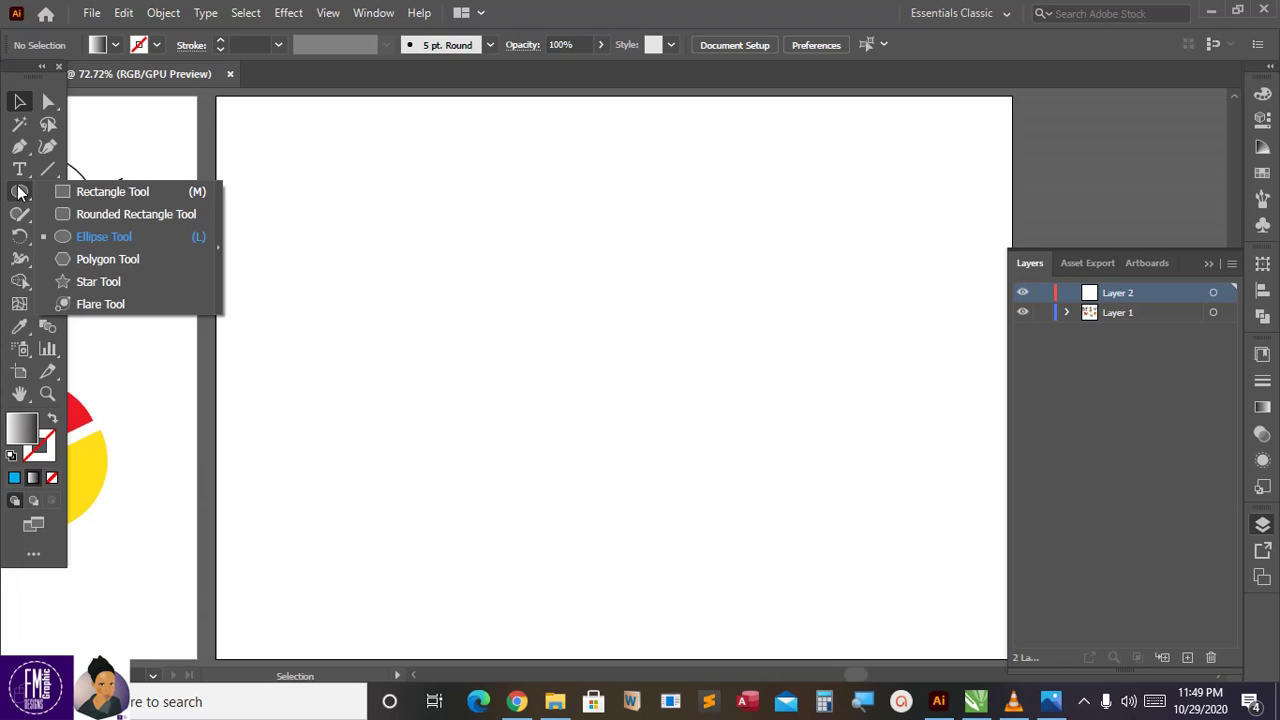
left_click(109, 237)
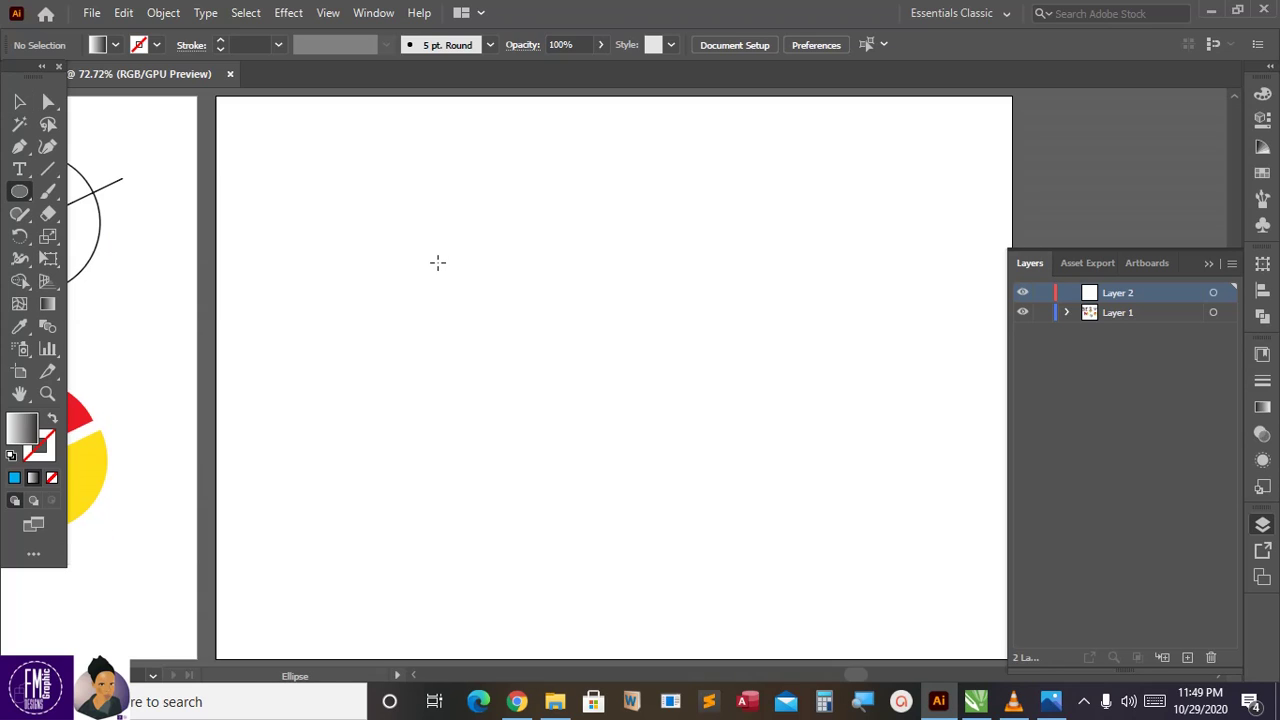
left_click_drag(443, 260, 614, 419)
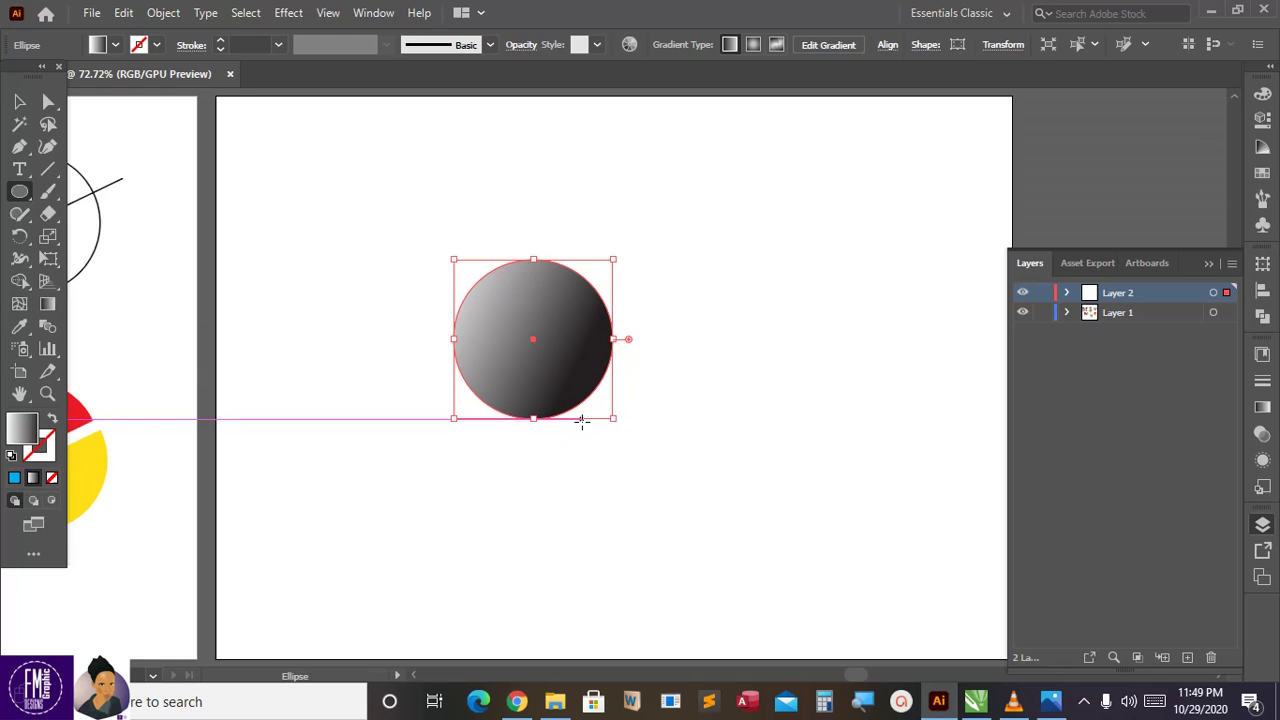
Remove the circle's gradient fill, give it a black stroke, and enlarge it slightly.
left_click(115, 45)
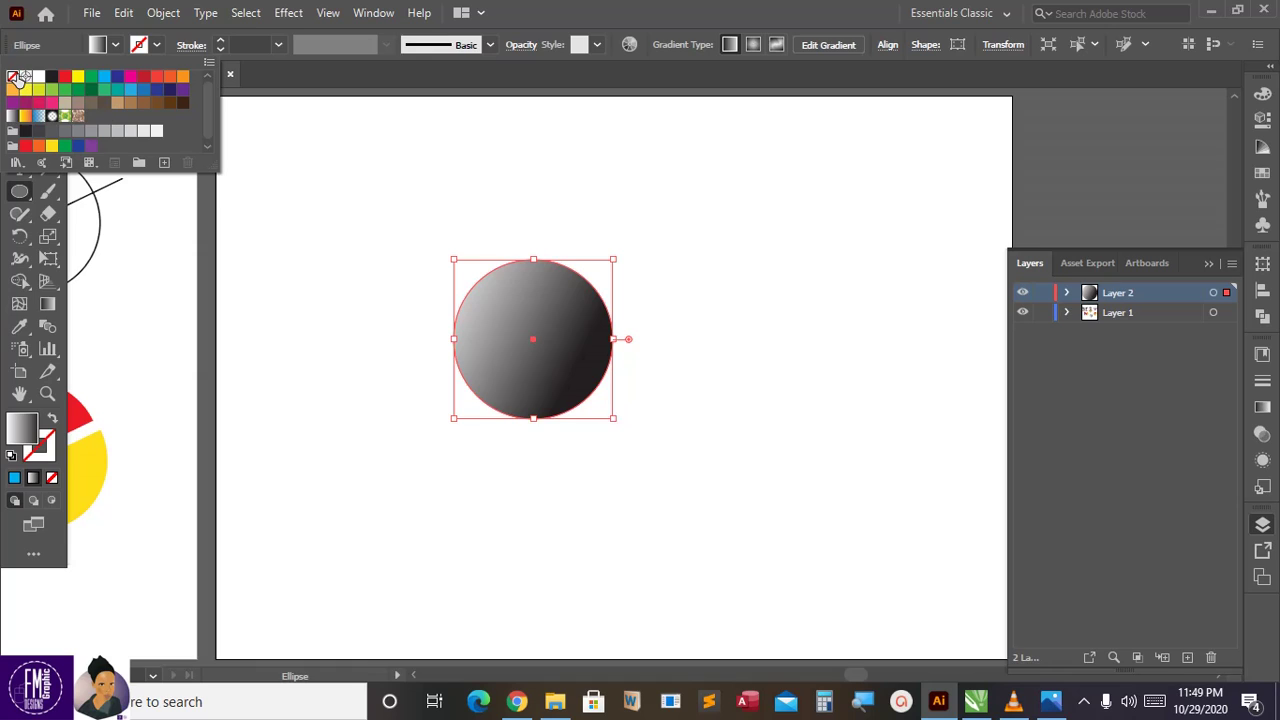
left_click(13, 77)
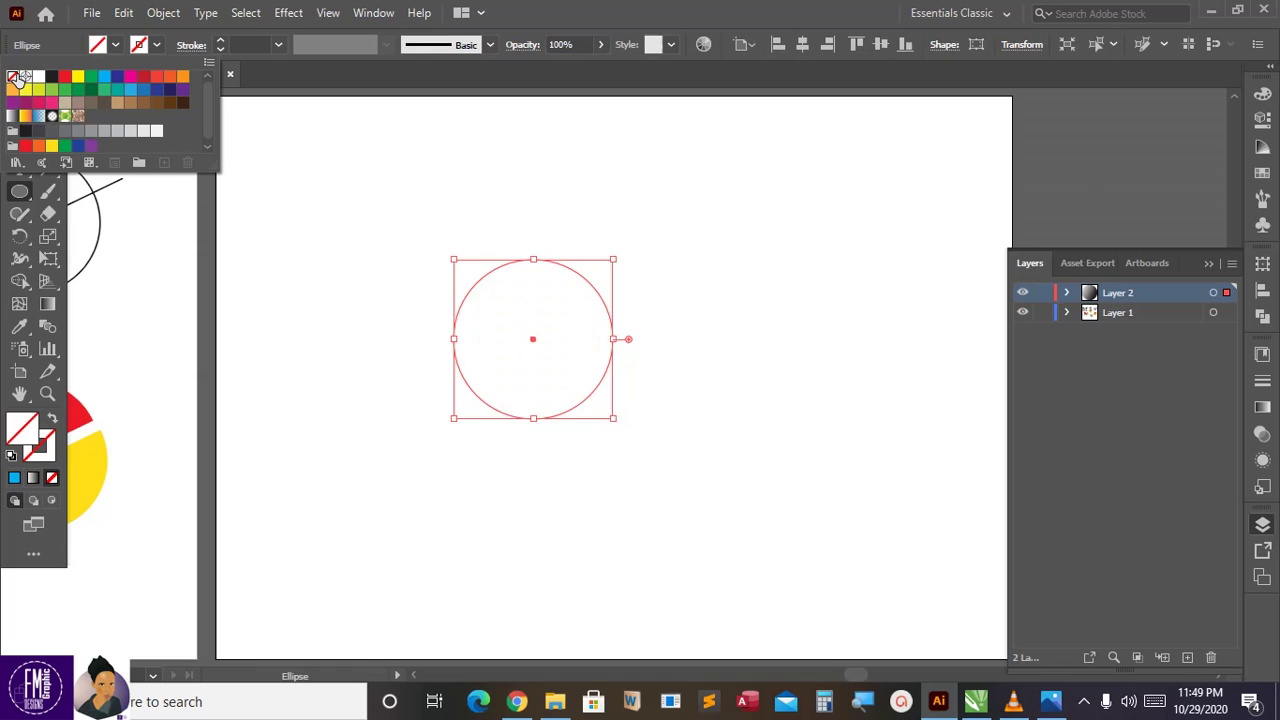
left_click(157, 46)
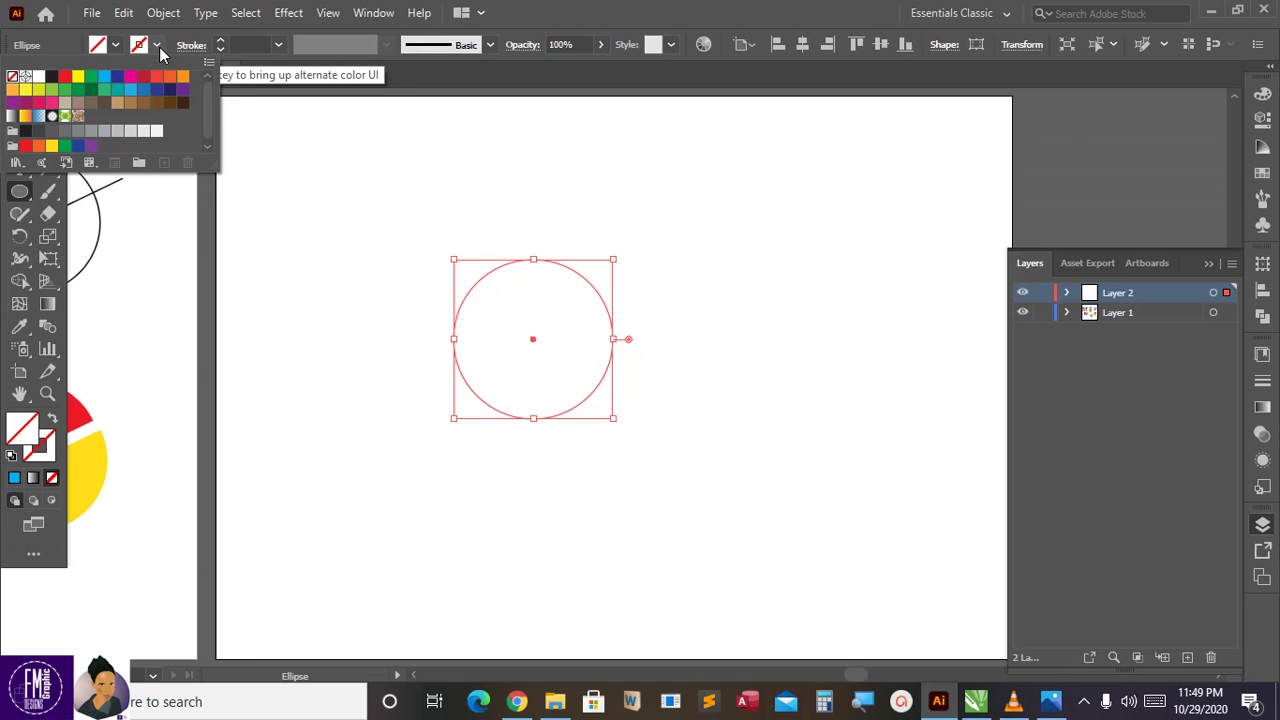
left_click(53, 78)
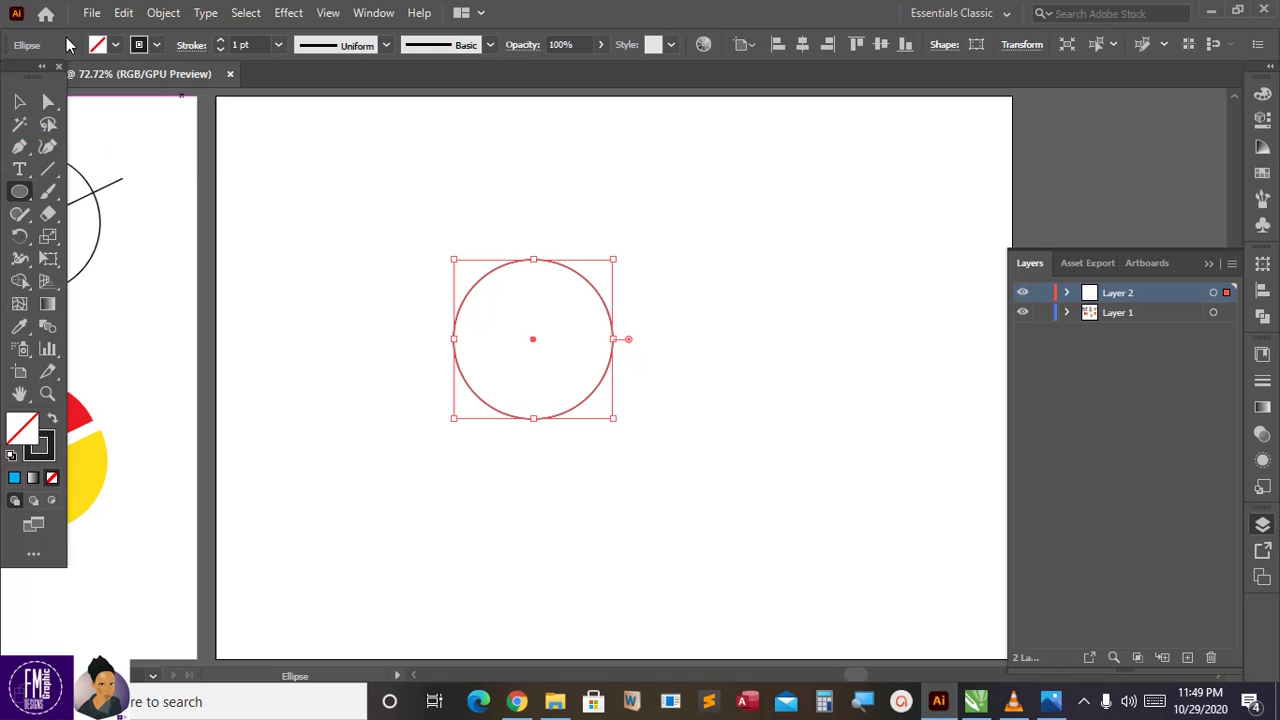
left_click(19, 101)
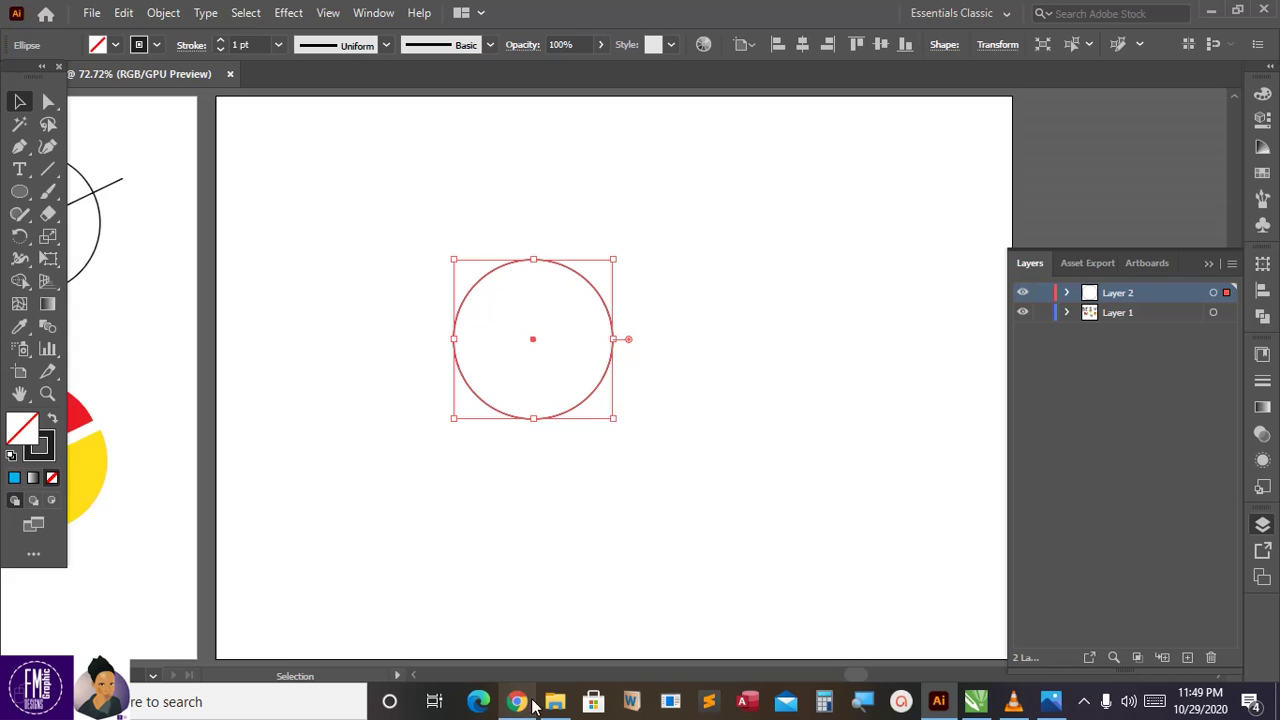
mouse_move(610, 420)
left_mouse_down()
mouse_move(600, 408)
mouse_move(616, 425)
left_mouse_up()
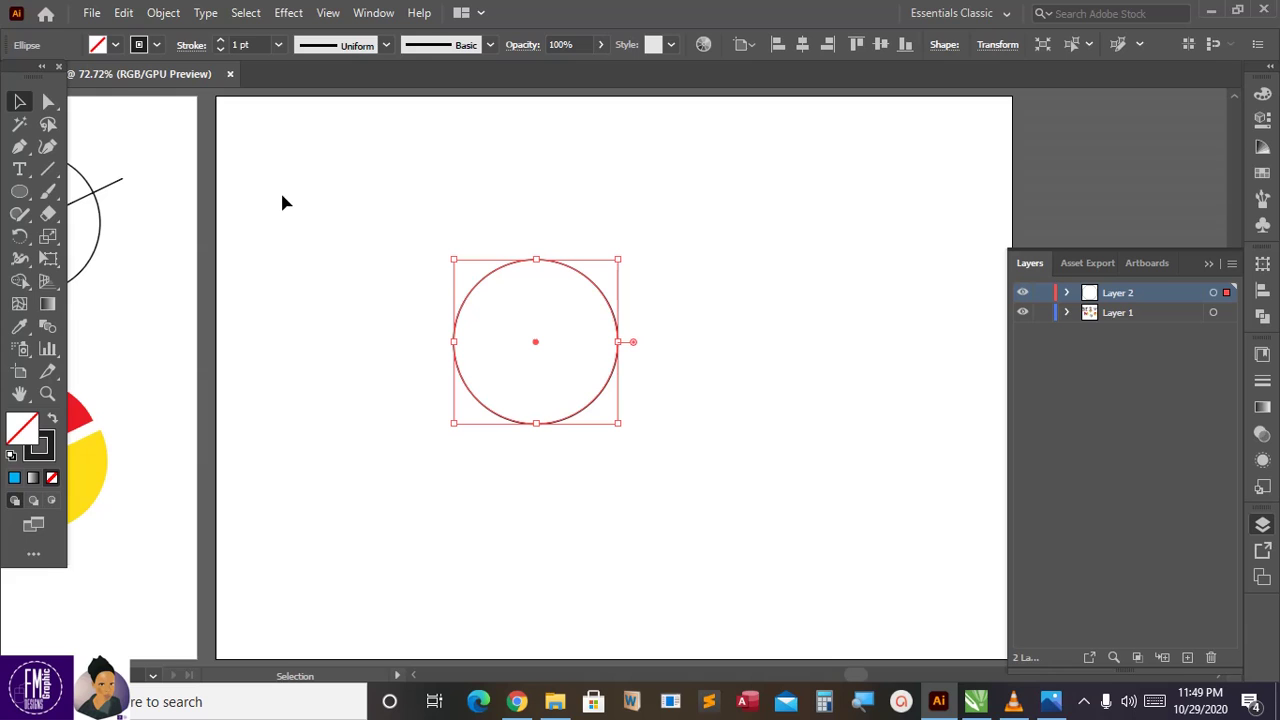
Copy the circle and paste the duplicate directly in front of the original.
left_click(121, 13)
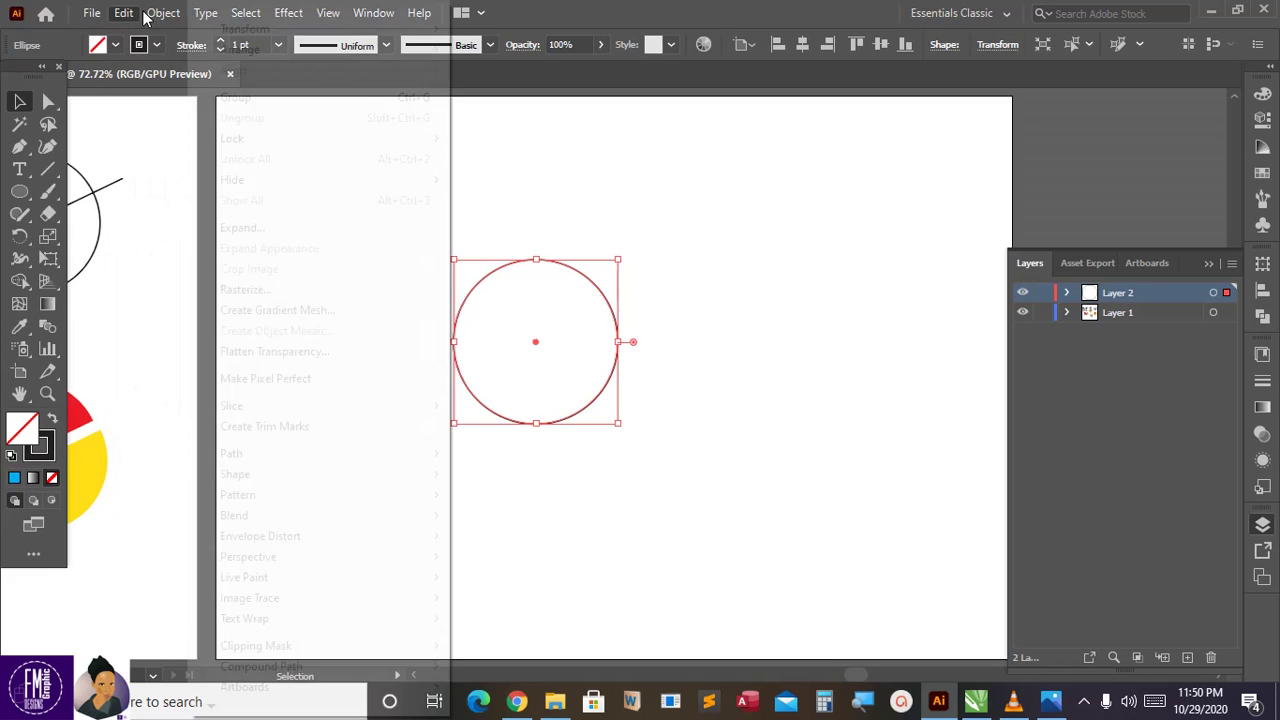
mouse_move(123, 13)
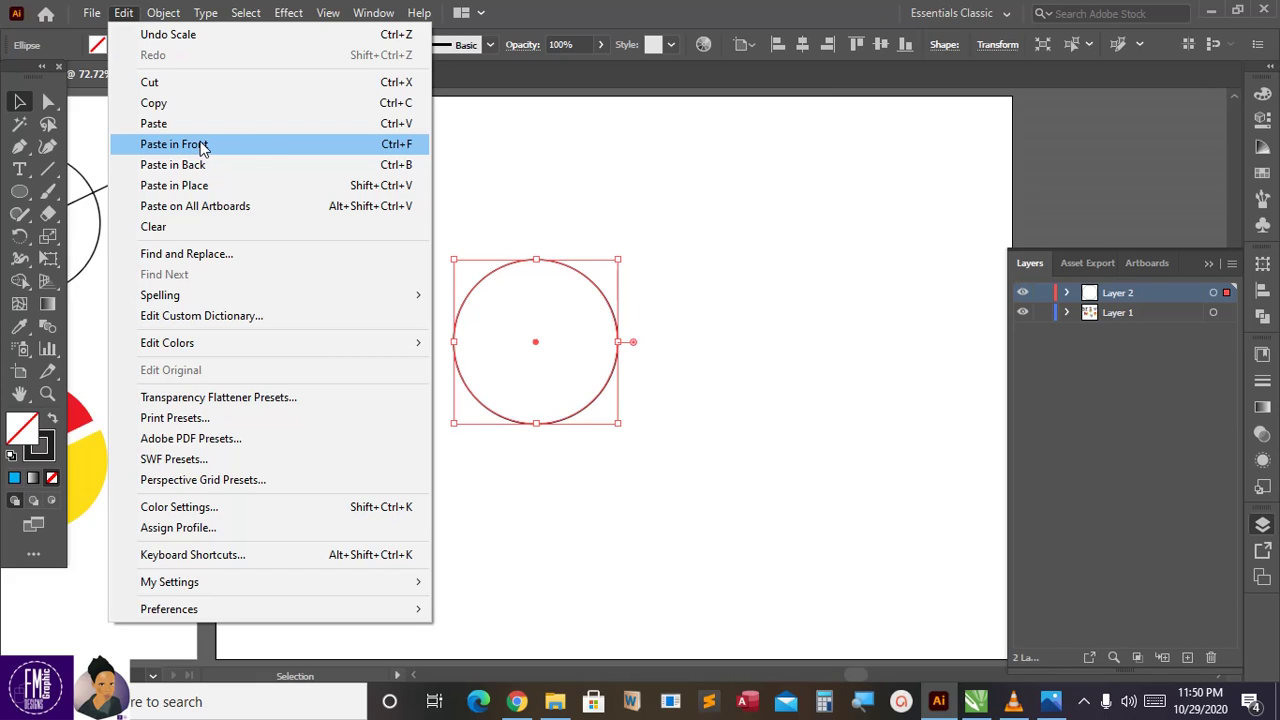
left_click(549, 170)
left_click(542, 260)
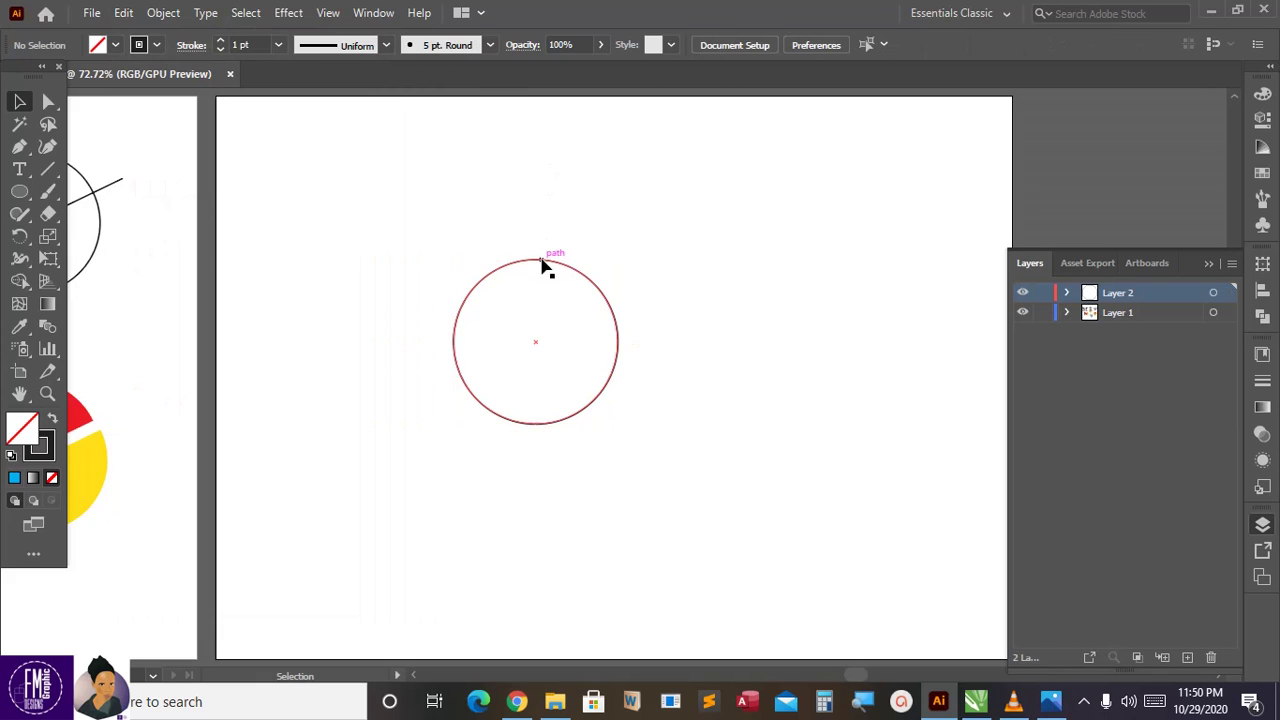
key("ctrl+c")
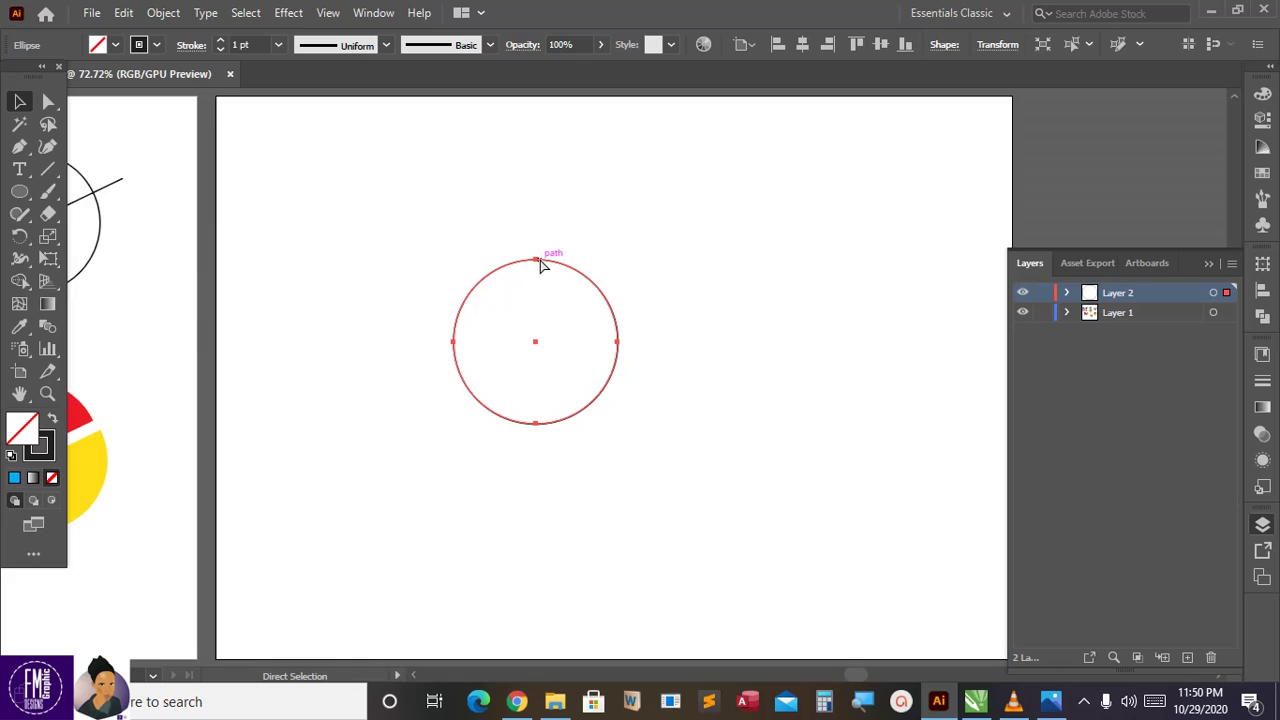
key("ctrl+f")
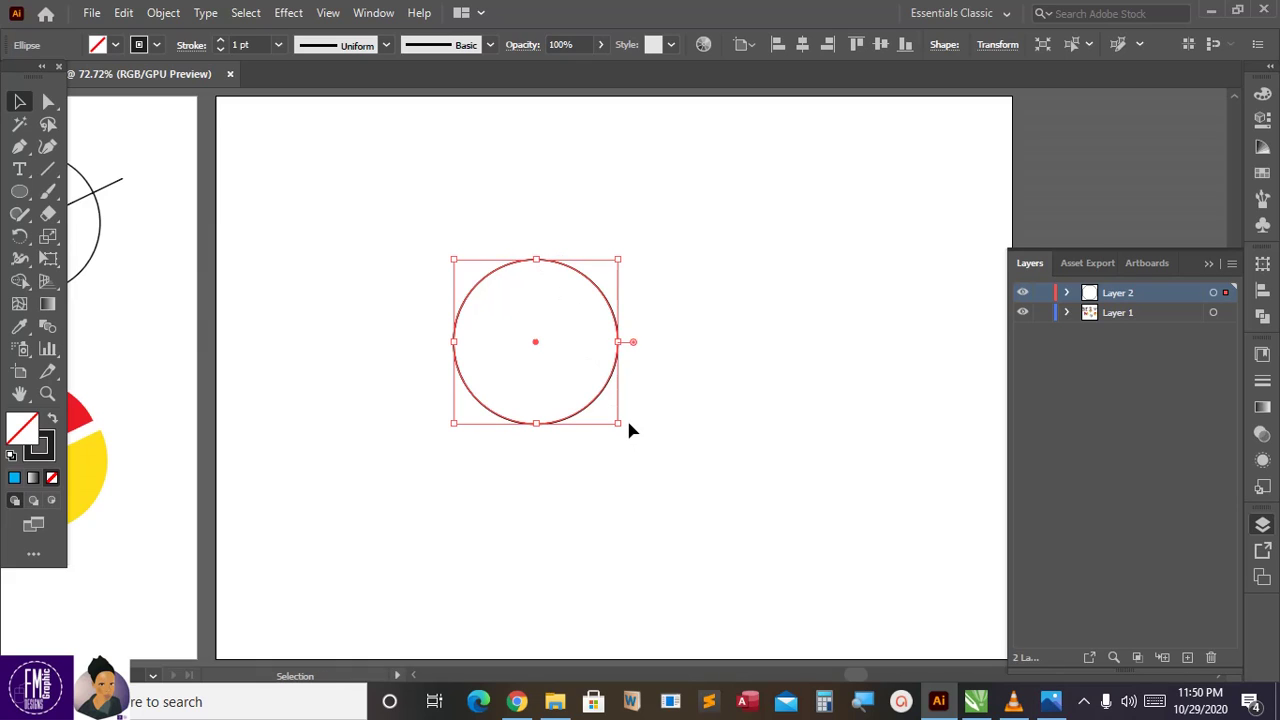
Scale the front circle down about its centre to roughly a quarter of the outer circle's diameter.
key("shift")
left_click_drag(620, 425, 583, 367)
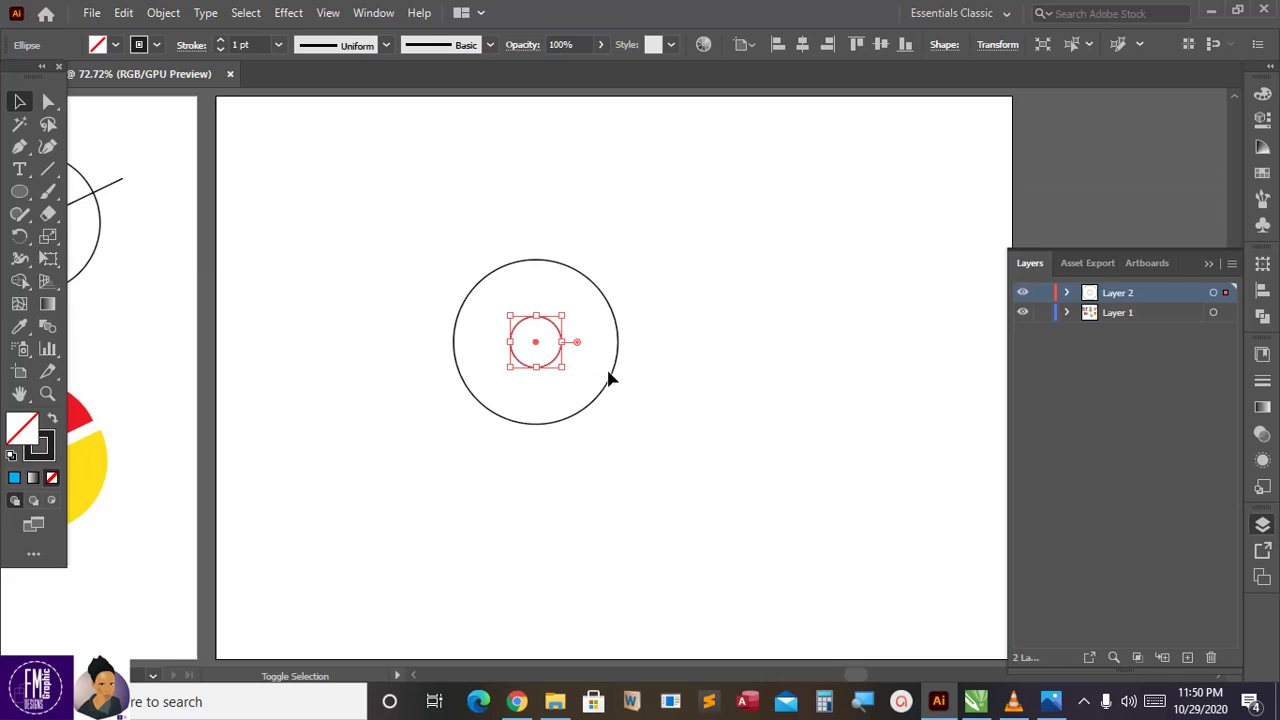
left_click(640, 379)
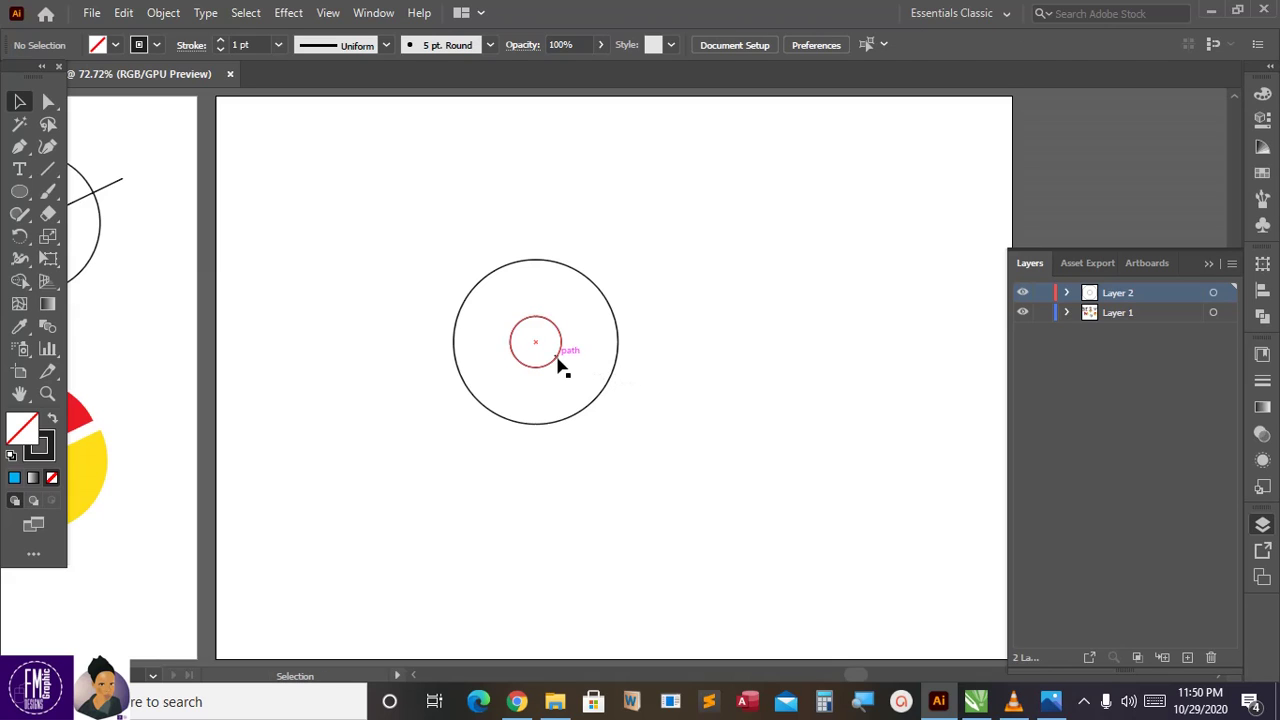
left_click(561, 365)
left_click_drag(564, 368, 558, 361)
left_click(647, 378)
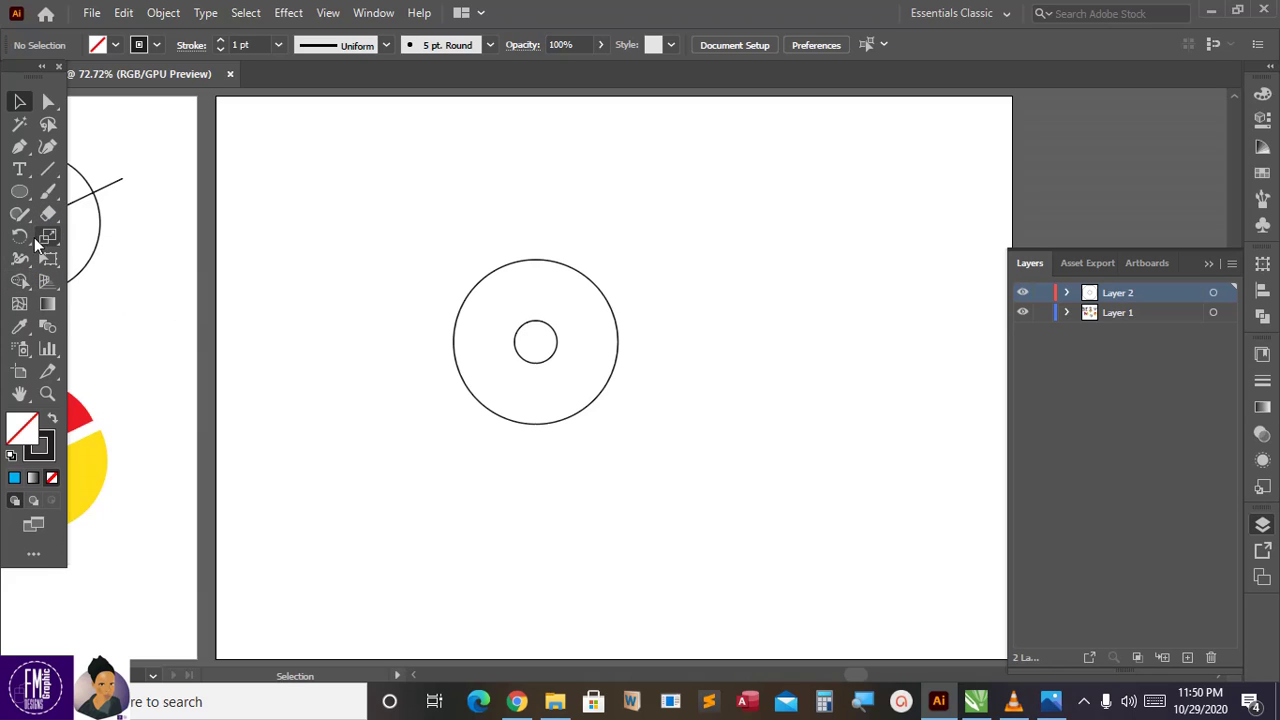
Draw three straight lines from the inner circle past the outer circle, towards the upper right, the upper left and the bottom.
left_click(52, 170)
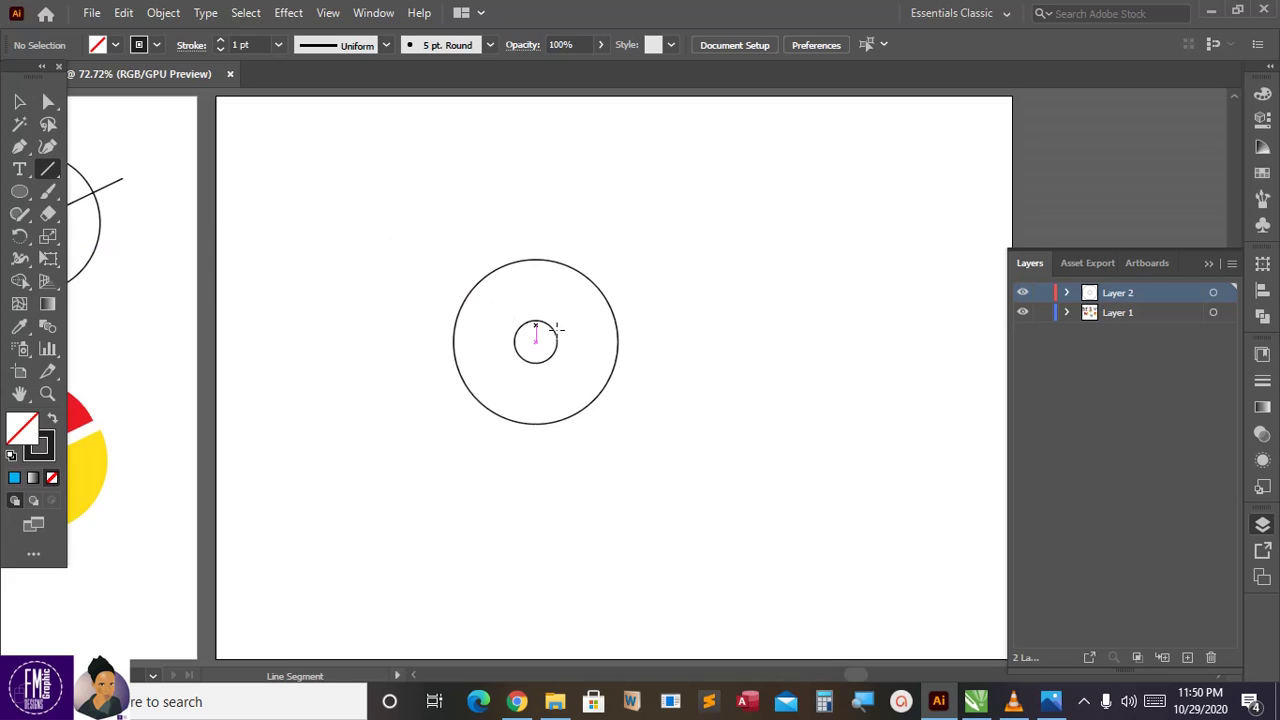
left_click_drag(531, 336, 627, 286)
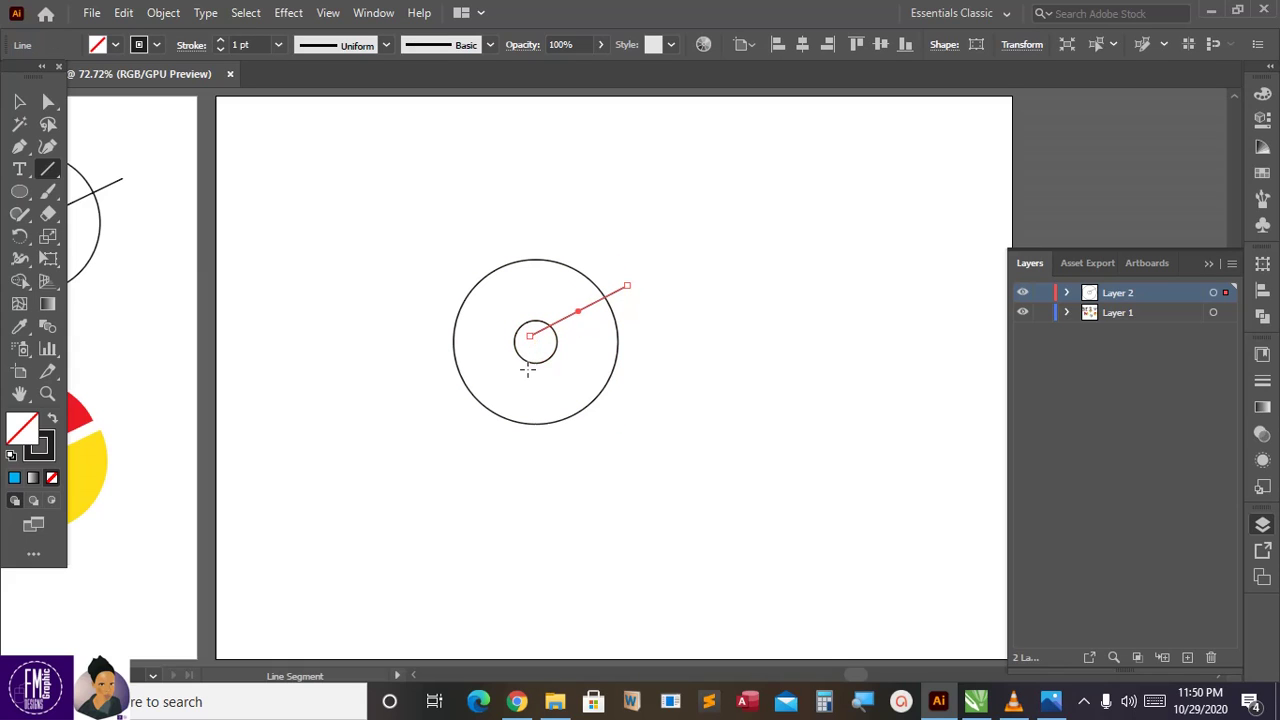
left_click_drag(519, 352, 410, 296)
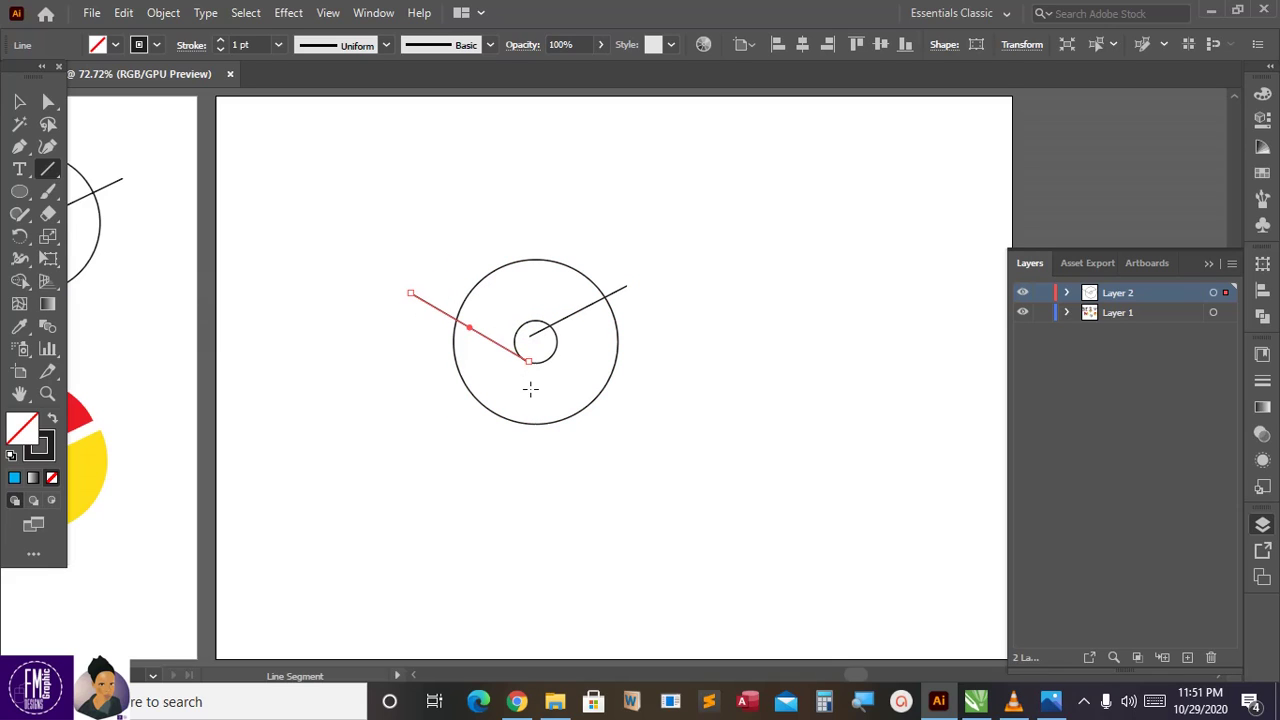
left_click_drag(552, 352, 505, 445)
Adjust the inner ends of the lower and left lines so they sit slightly higher within the small circle.
key("v")
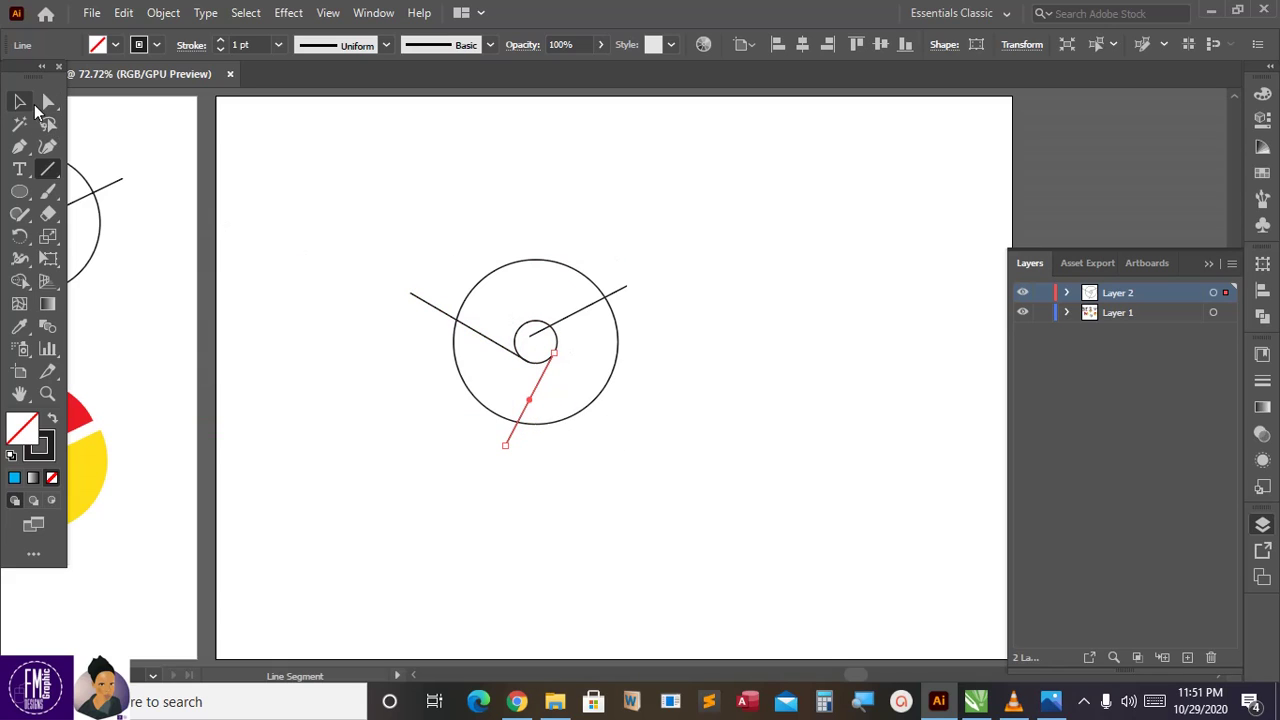
left_click_drag(554, 353, 530, 365)
left_click(516, 356)
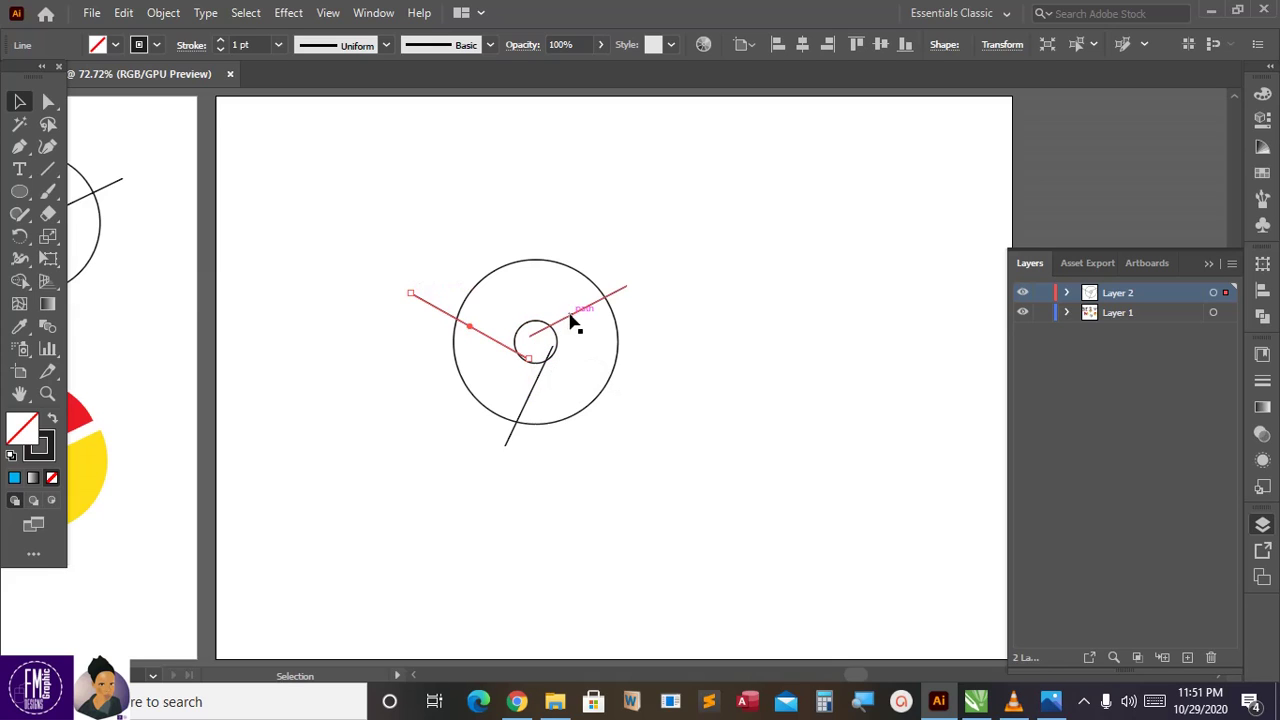
Place a copy of both circles and all three lines, reduced to about a third, near the artboard's upper-left corner.
left_click(19, 103)
left_click_drag(332, 216, 764, 548)
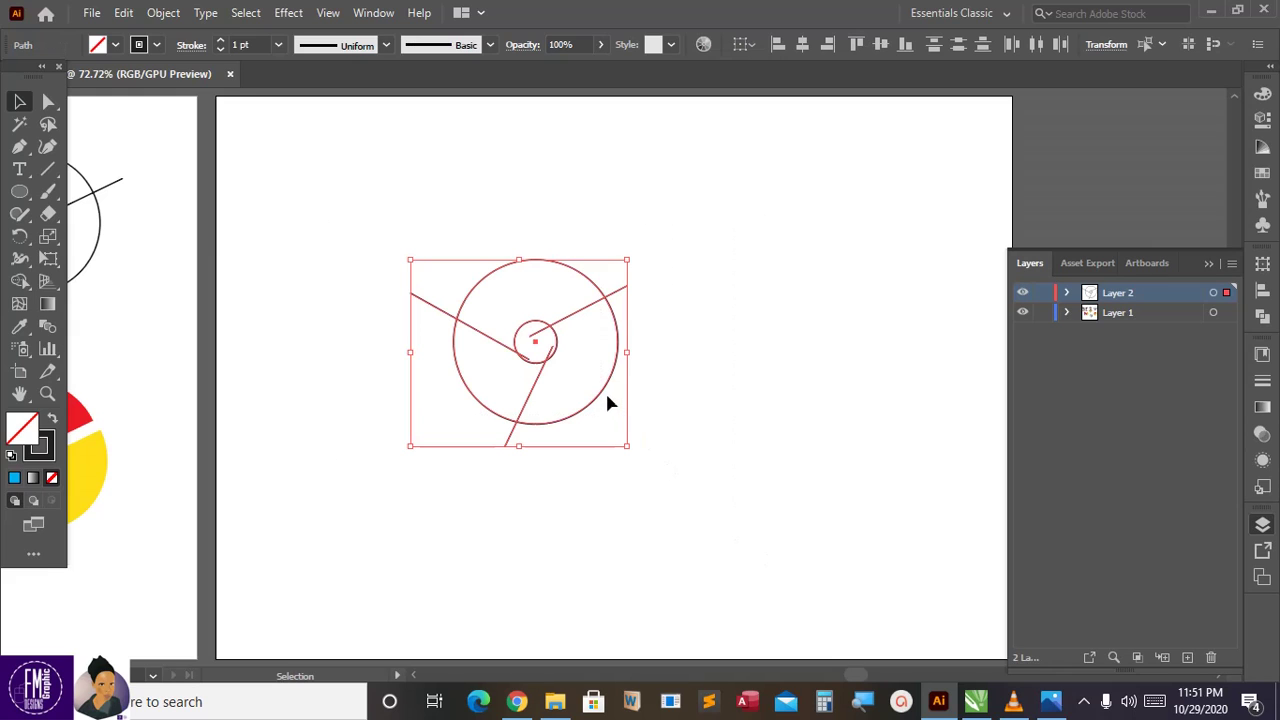
left_click_drag(603, 391, 336, 180)
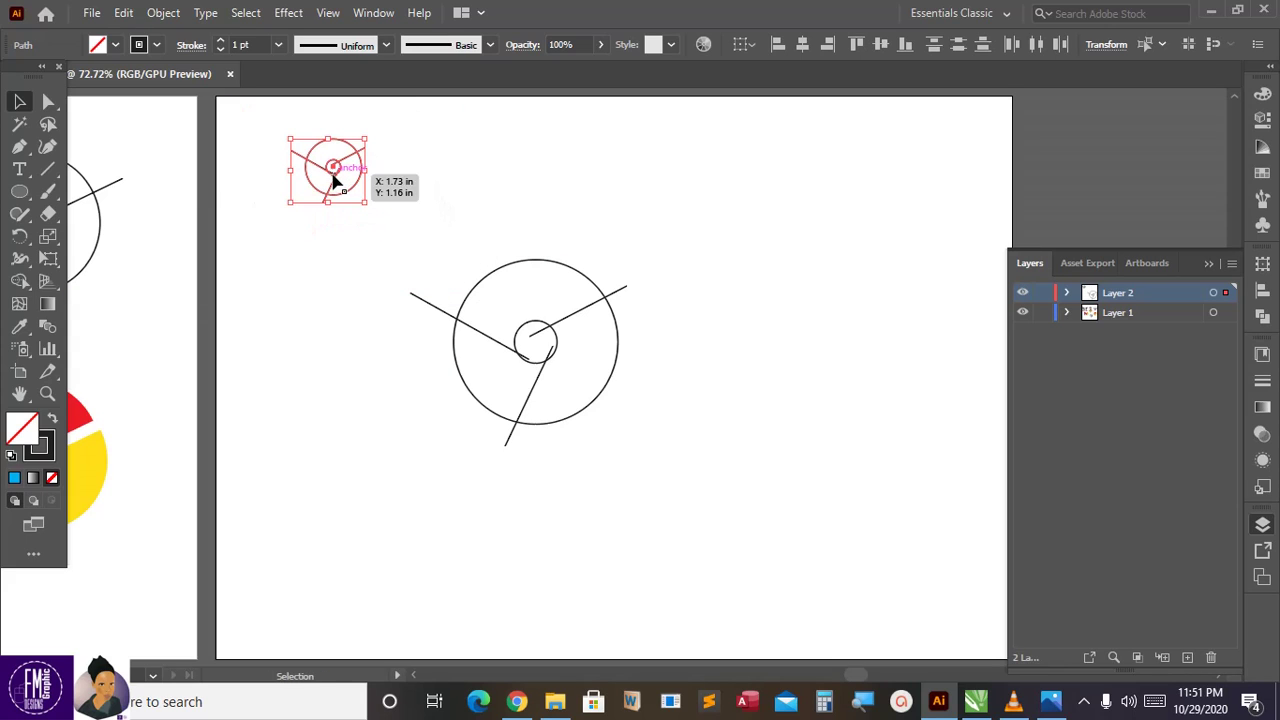
Enlarge all the circles and lines of the small copy about their common centre to nearly the original's size.
left_click(389, 197)
left_click(358, 187)
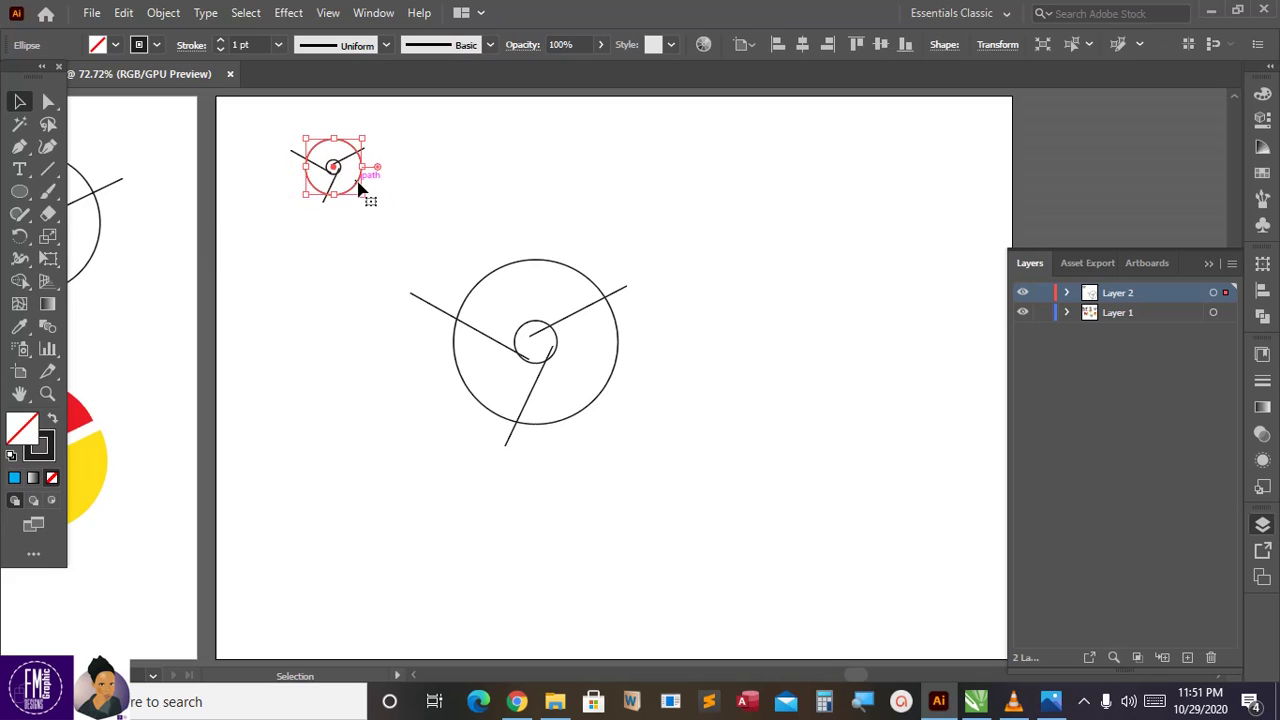
left_click(390, 180)
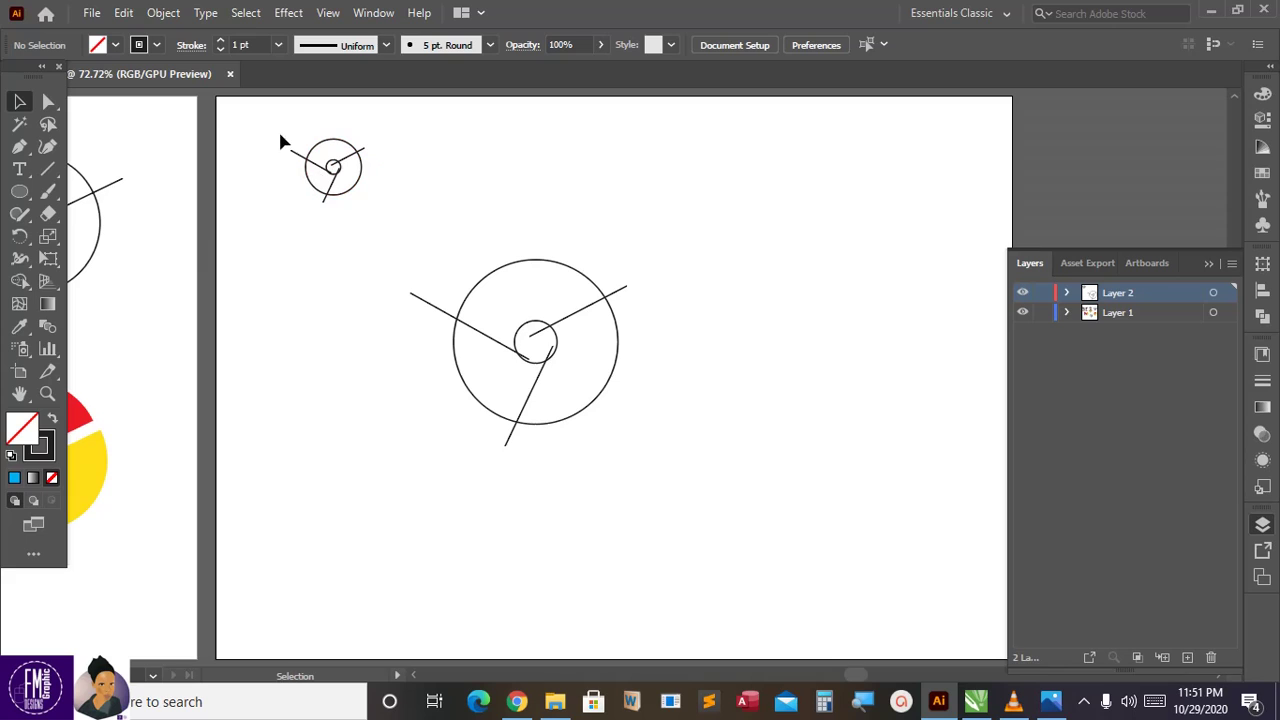
left_click_drag(279, 131, 422, 251)
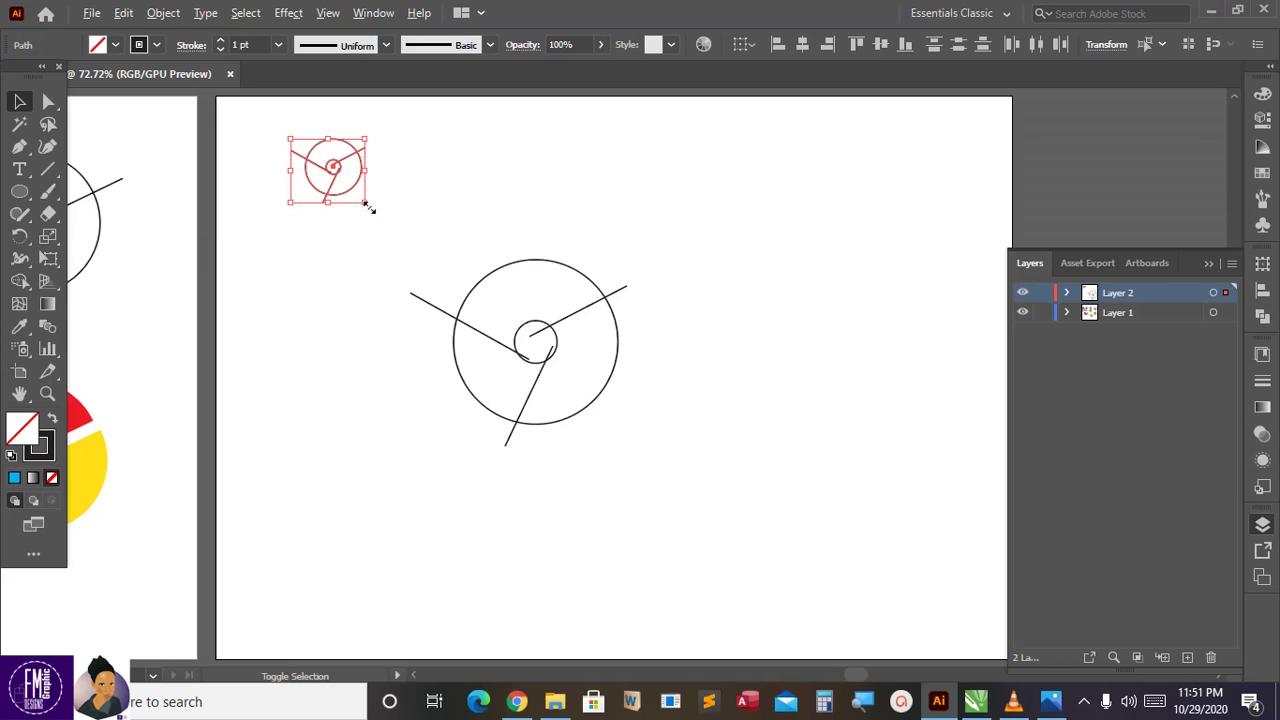
mouse_move(366, 204)
left_mouse_down()
mouse_move(405, 260)
mouse_move(429, 270)
left_mouse_up()
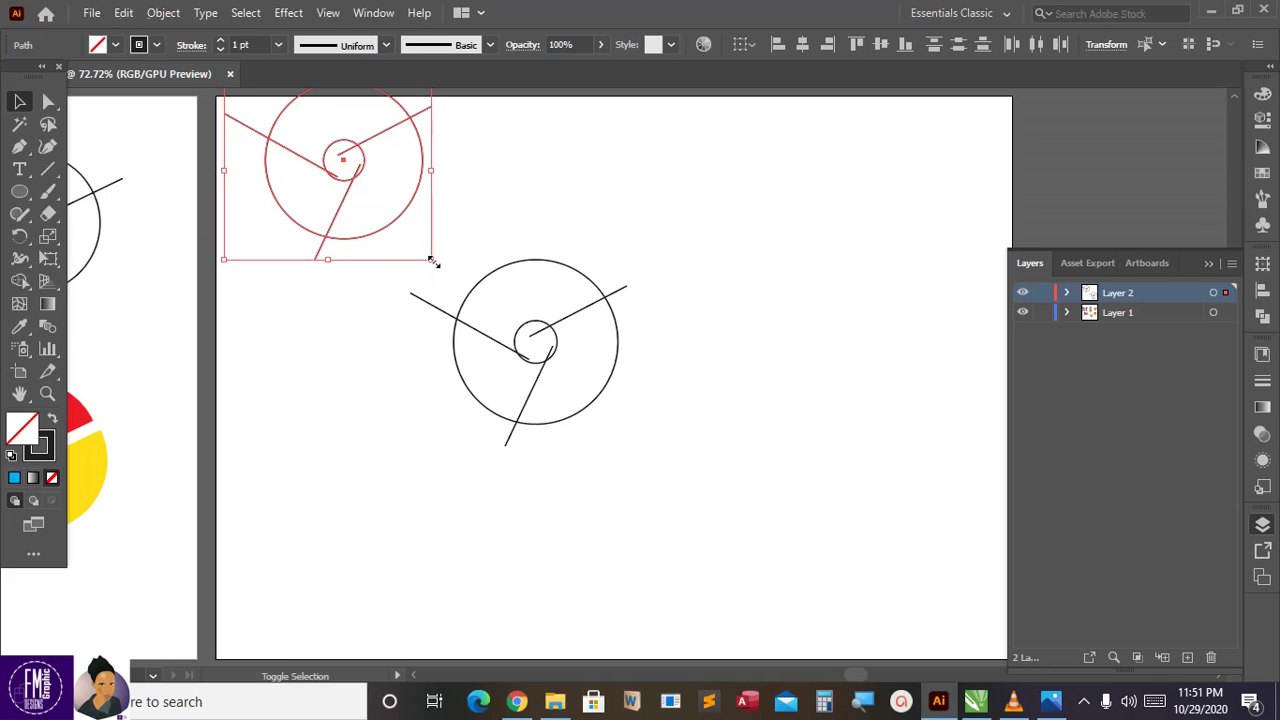
Shrink the copied circles and lines about their centre to about 1.02 in wide and enable Scale Corners and Scale Strokes & Effects.
left_click_drag(432, 260, 386, 209)
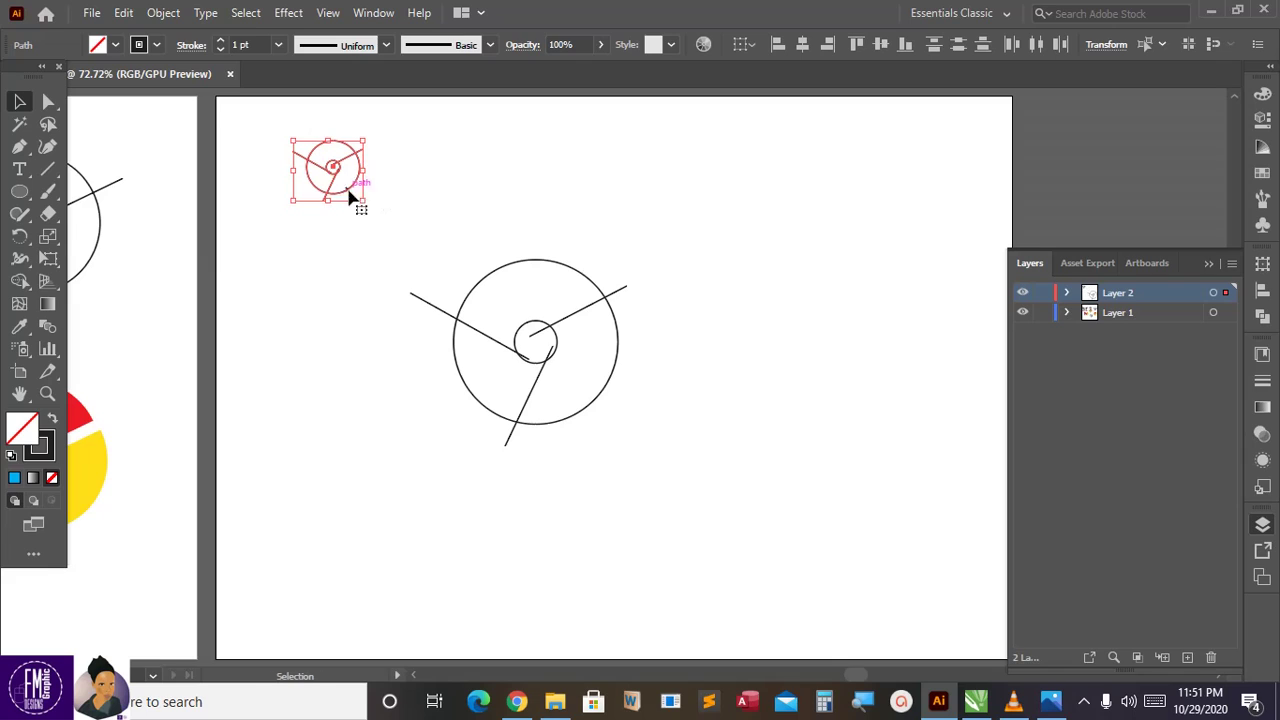
left_click(1105, 45)
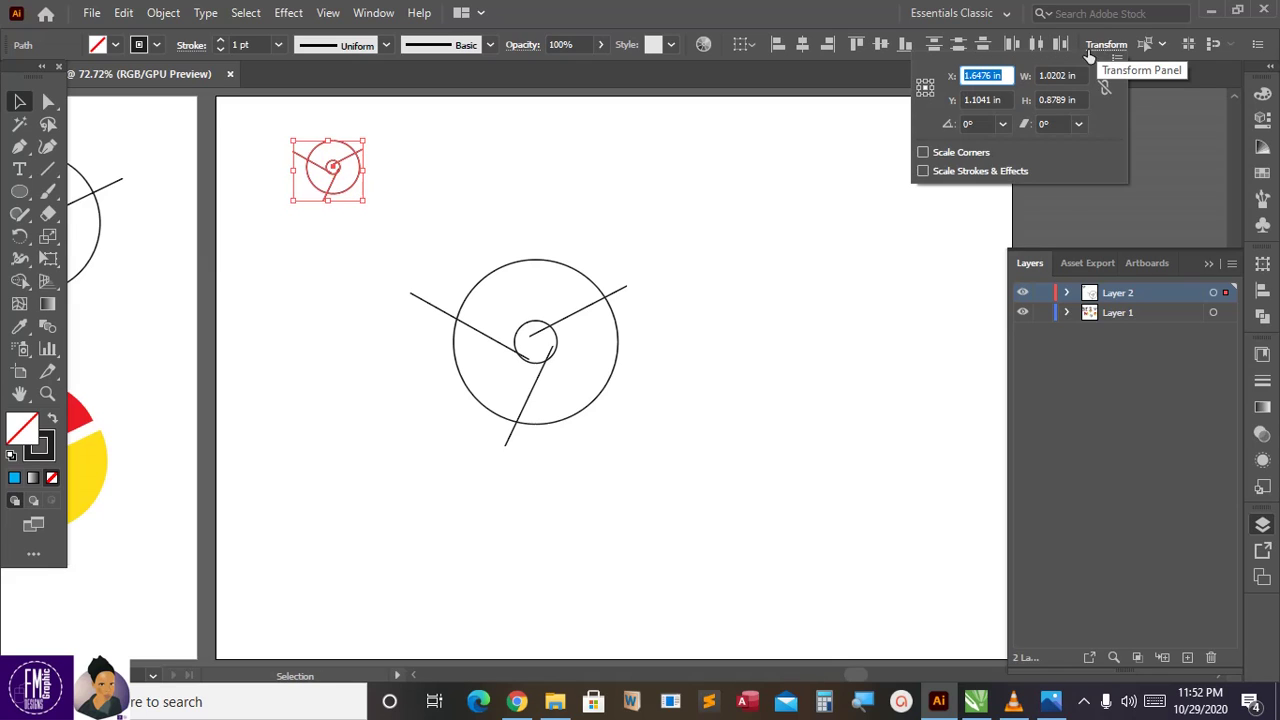
left_click(965, 156)
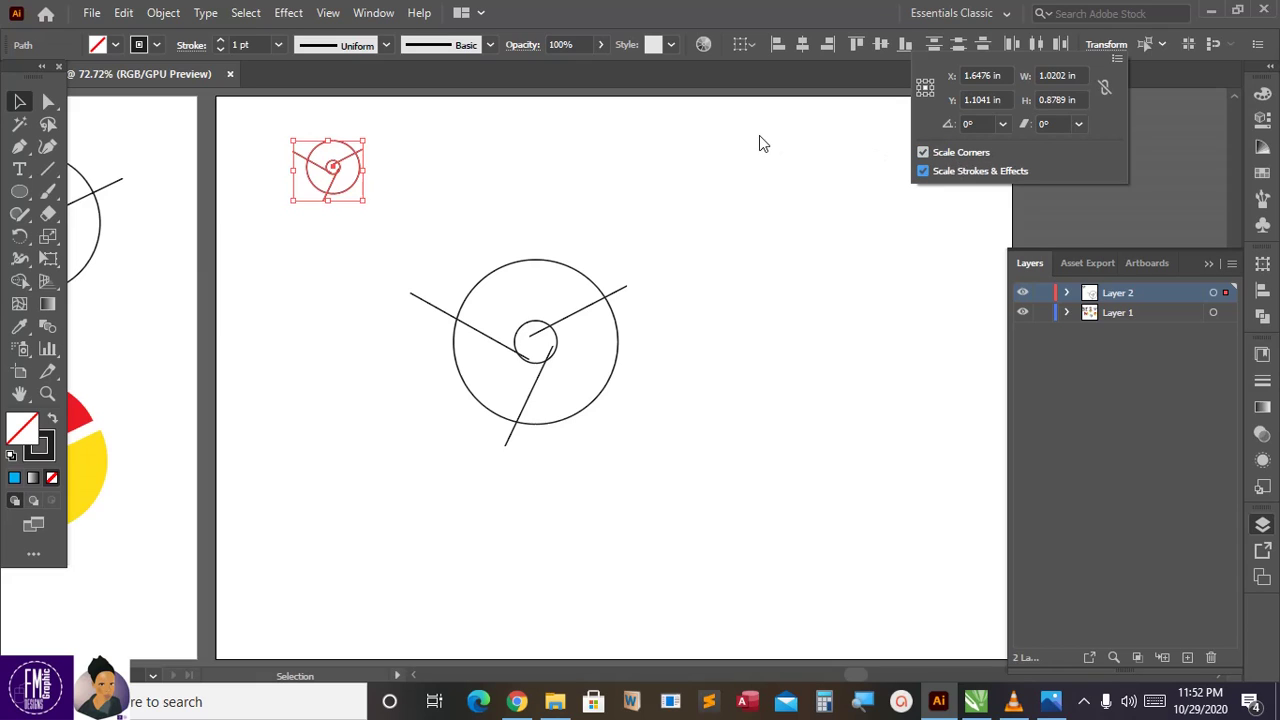
left_click(401, 138)
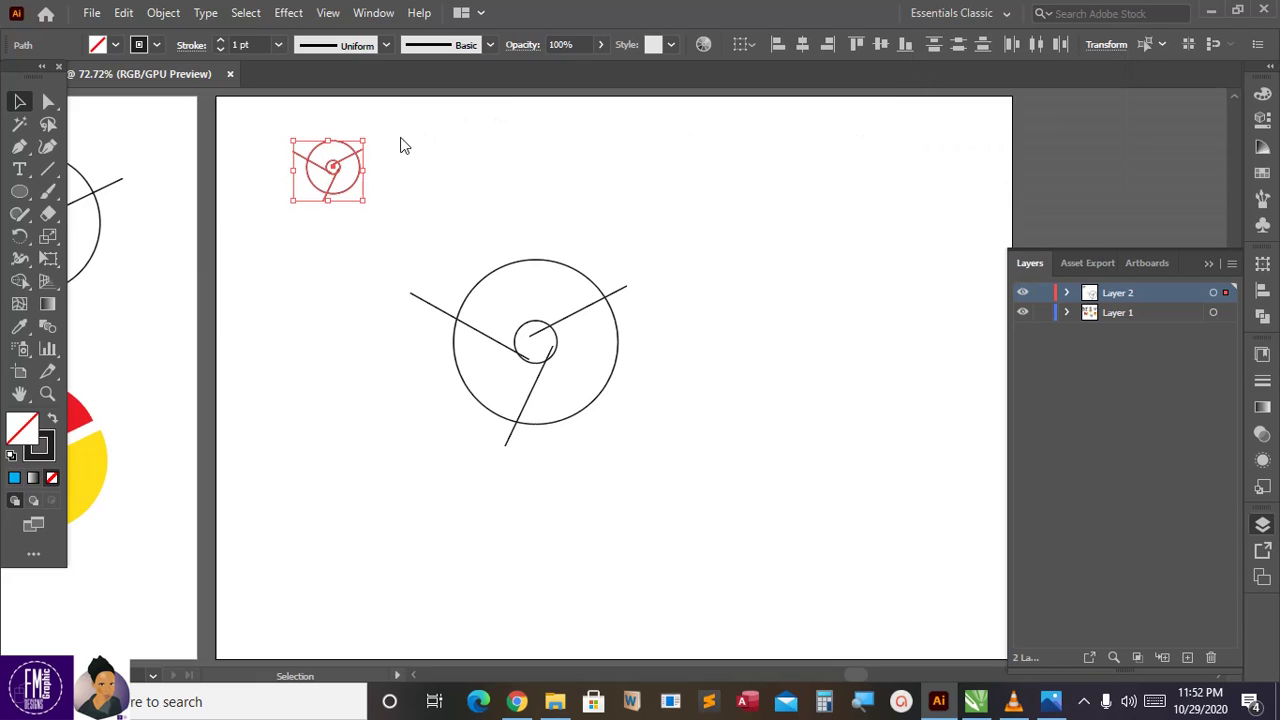
Enlarge the copy about its centre to about 2.39 in wide and turn off Scale Corners and Scale Strokes & Effects.
mouse_move(251, 115)
left_mouse_down()
mouse_move(407, 234)
mouse_move(434, 269)
mouse_move(340, 171)
mouse_move(421, 285)
mouse_move(410, 240)
left_mouse_up()
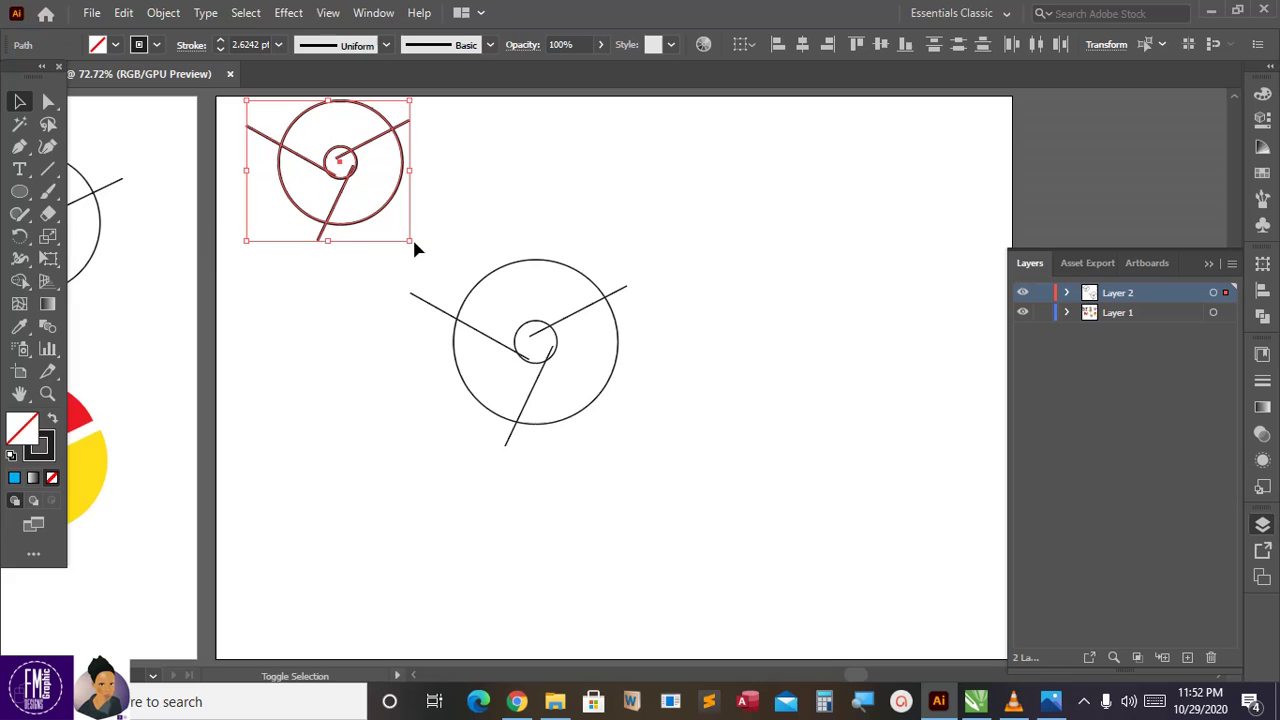
left_click(1097, 46)
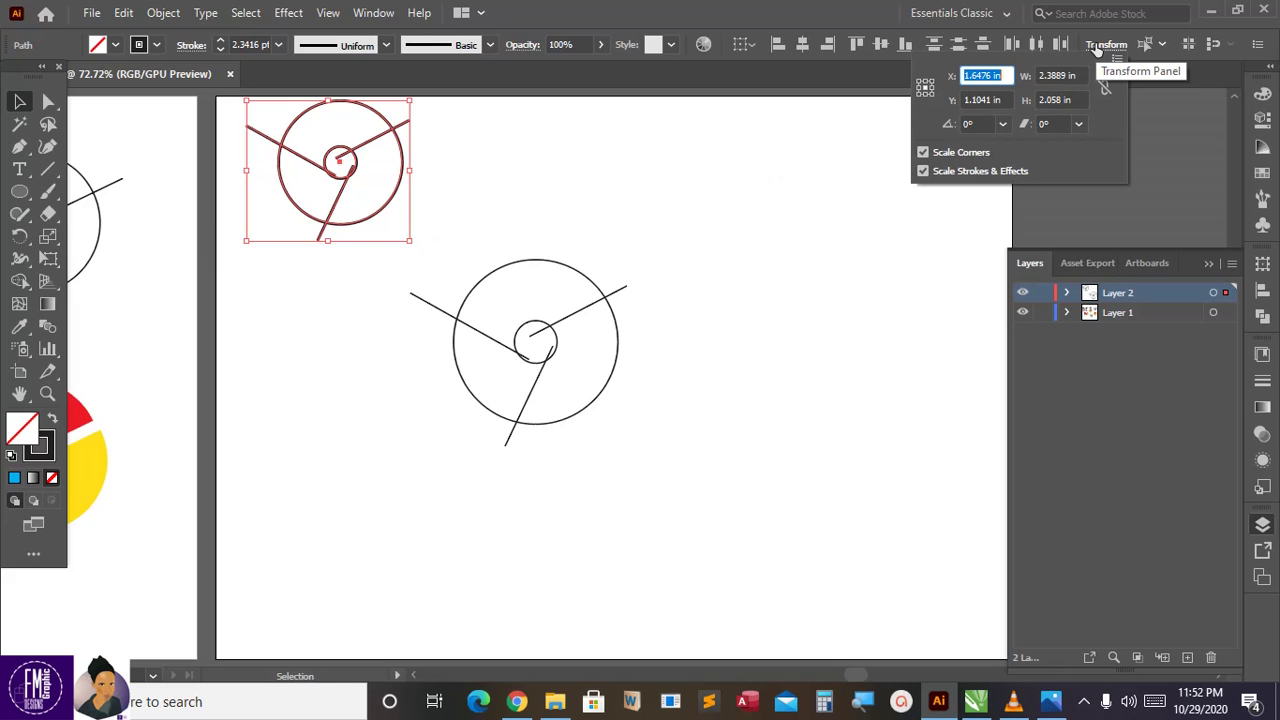
left_click(955, 154)
left_click(945, 171)
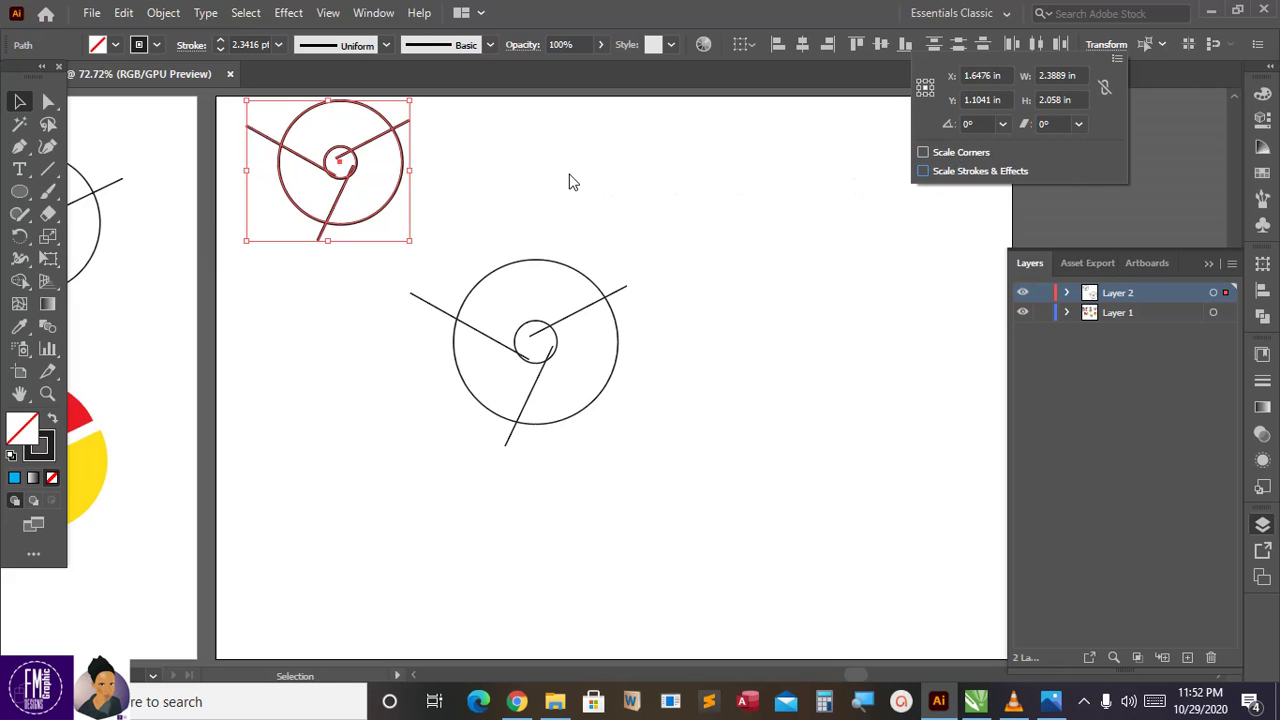
Shrink the copy about its centre with stroke scaling off and enlarge it again to about 2.11 in wide.
left_click(413, 250)
left_click_drag(410, 243, 359, 186)
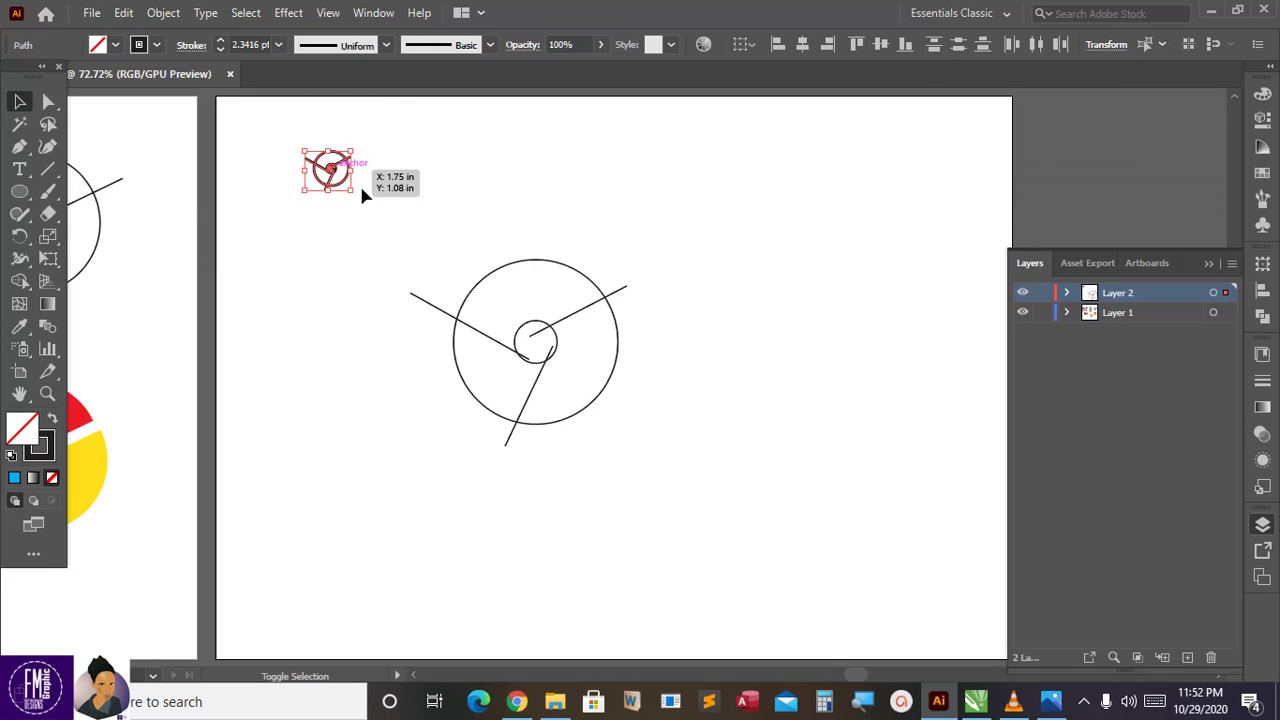
key("a")
key("ctrl+1")
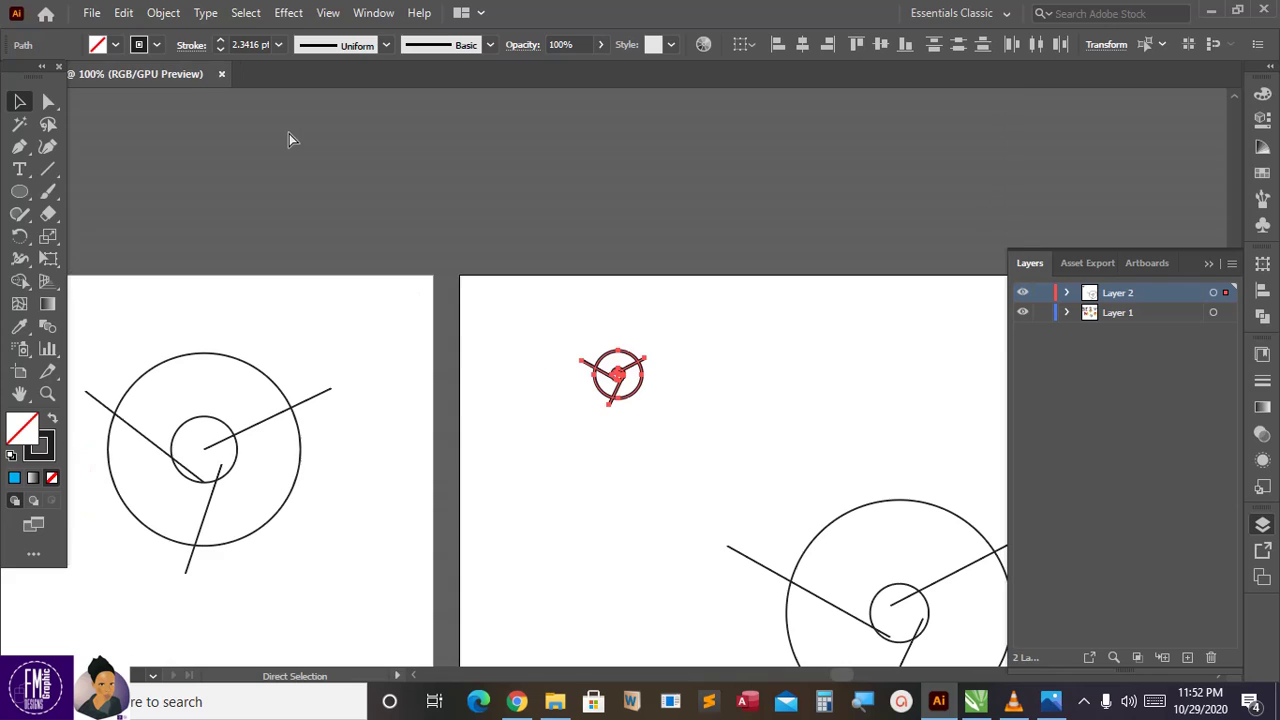
key("ctrl+plus")
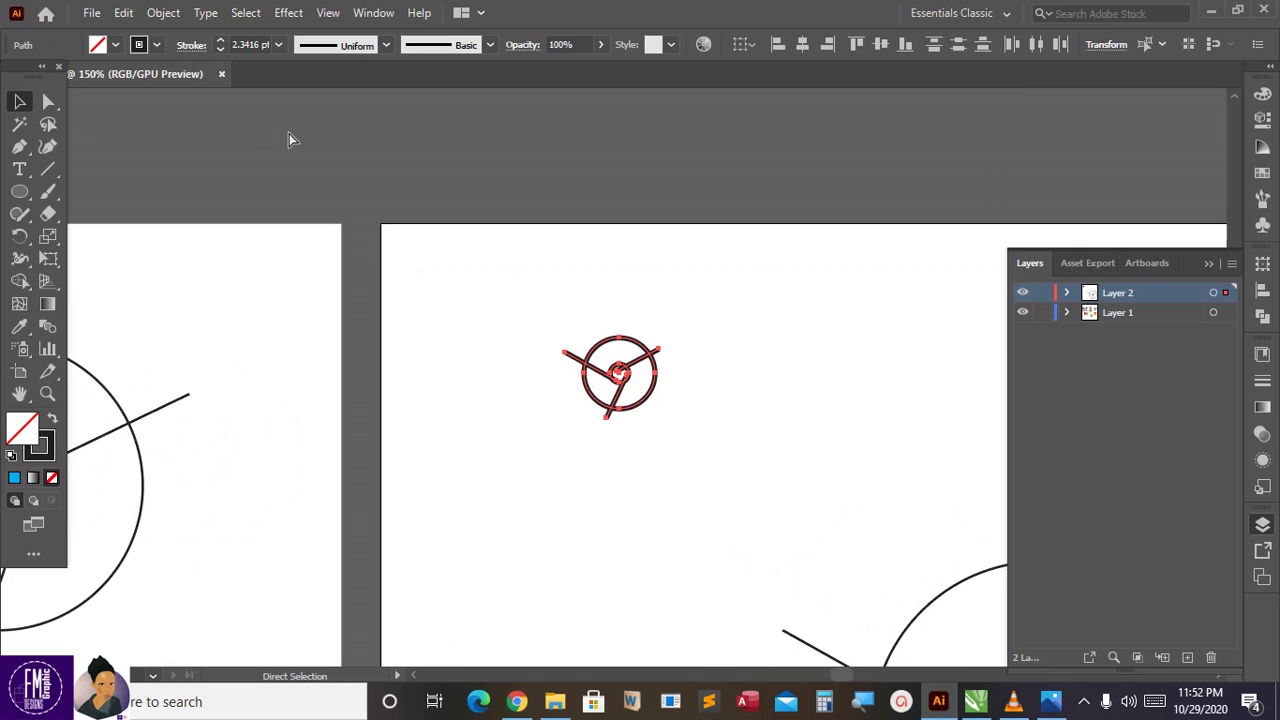
key("ctrl+plus")
key("v")
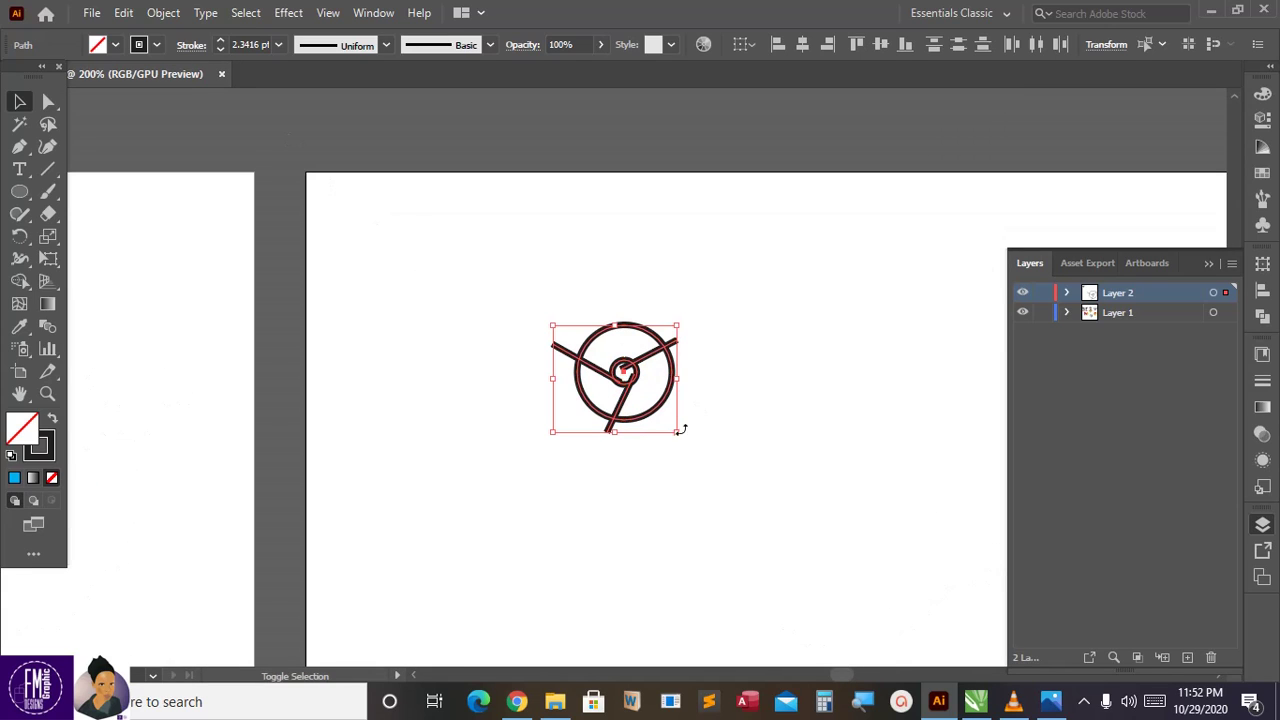
left_click_drag(677, 435, 812, 600)
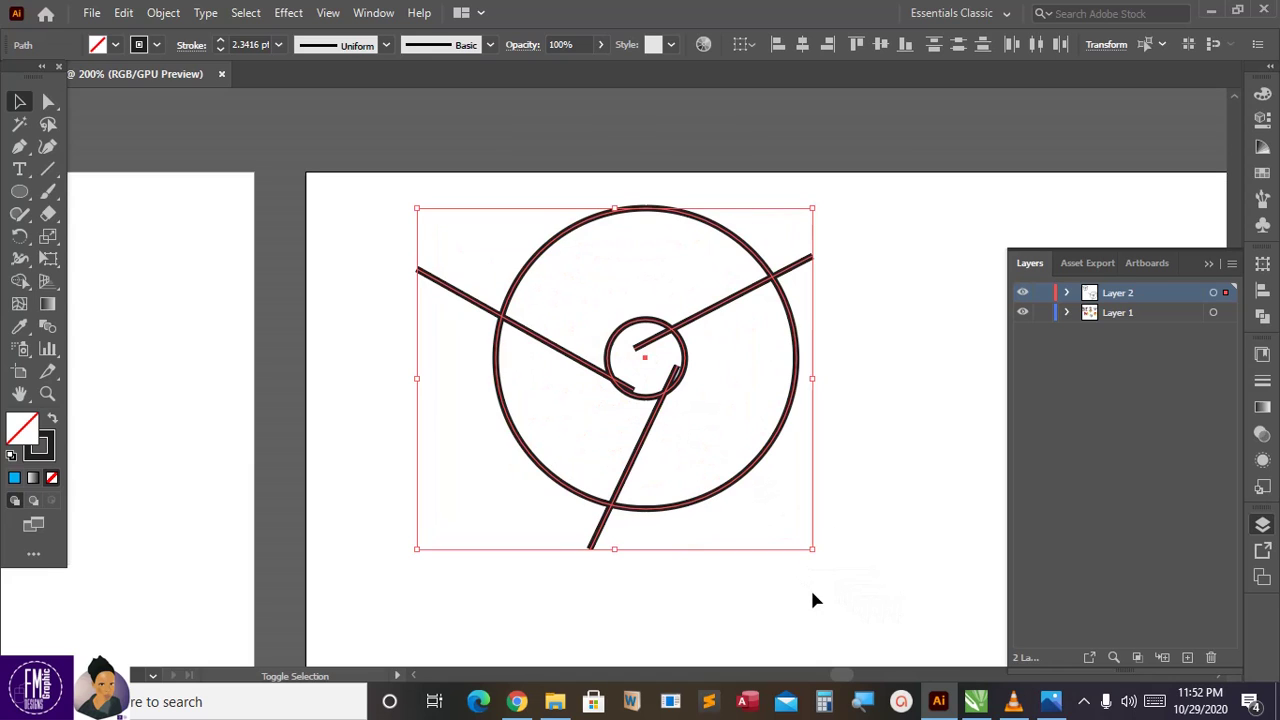
Turn on Scale Corners and Scale Strokes & Effects and shrink the copy to about a tenth of its size.
left_click(1107, 45)
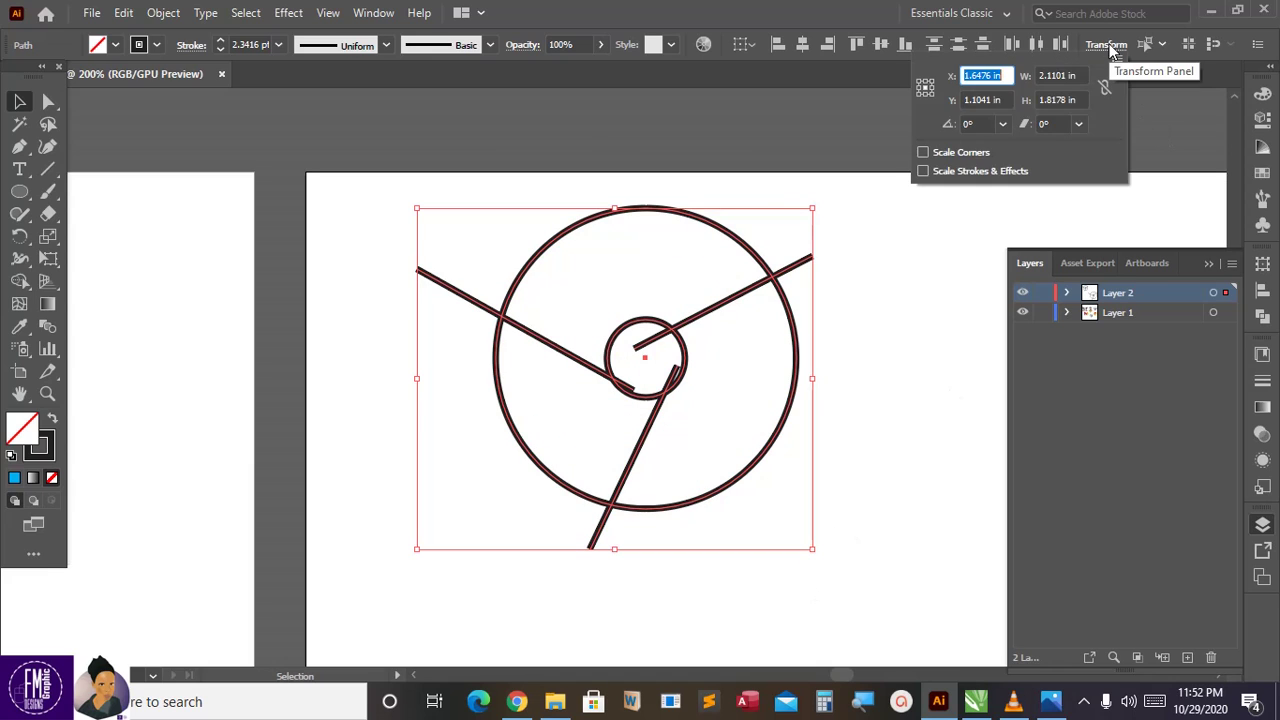
left_click(943, 172)
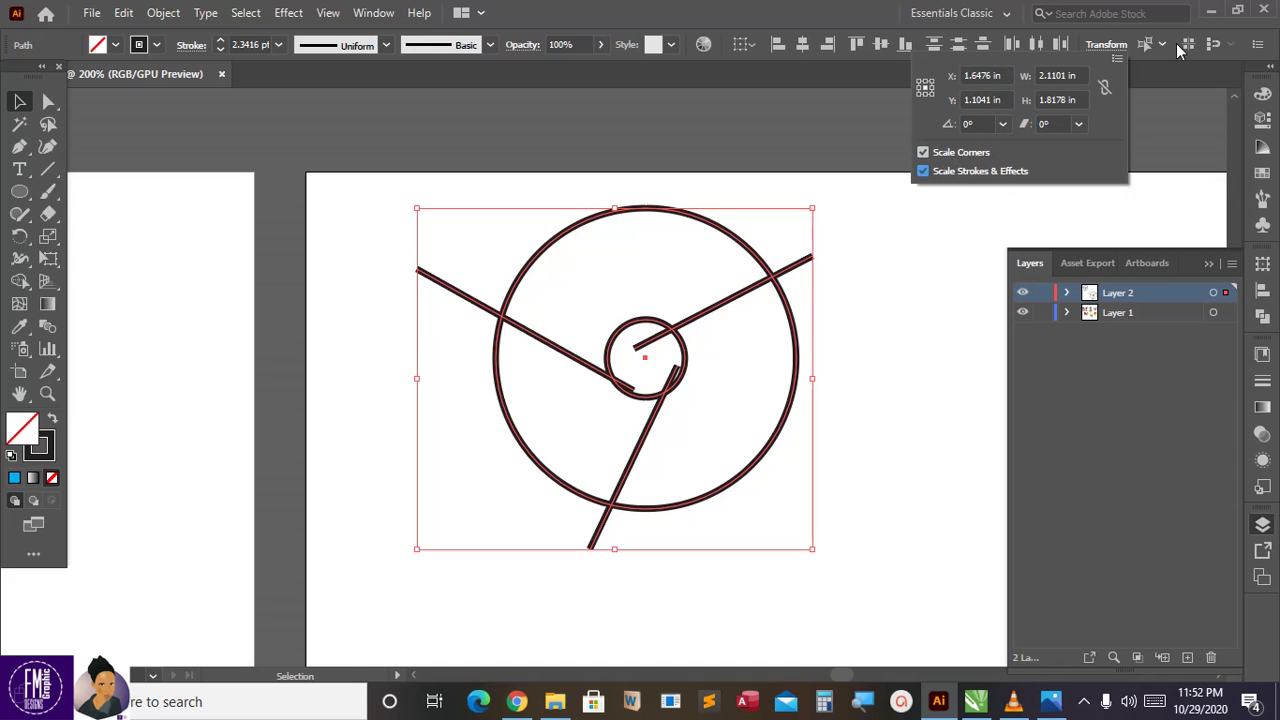
left_click(1168, 56)
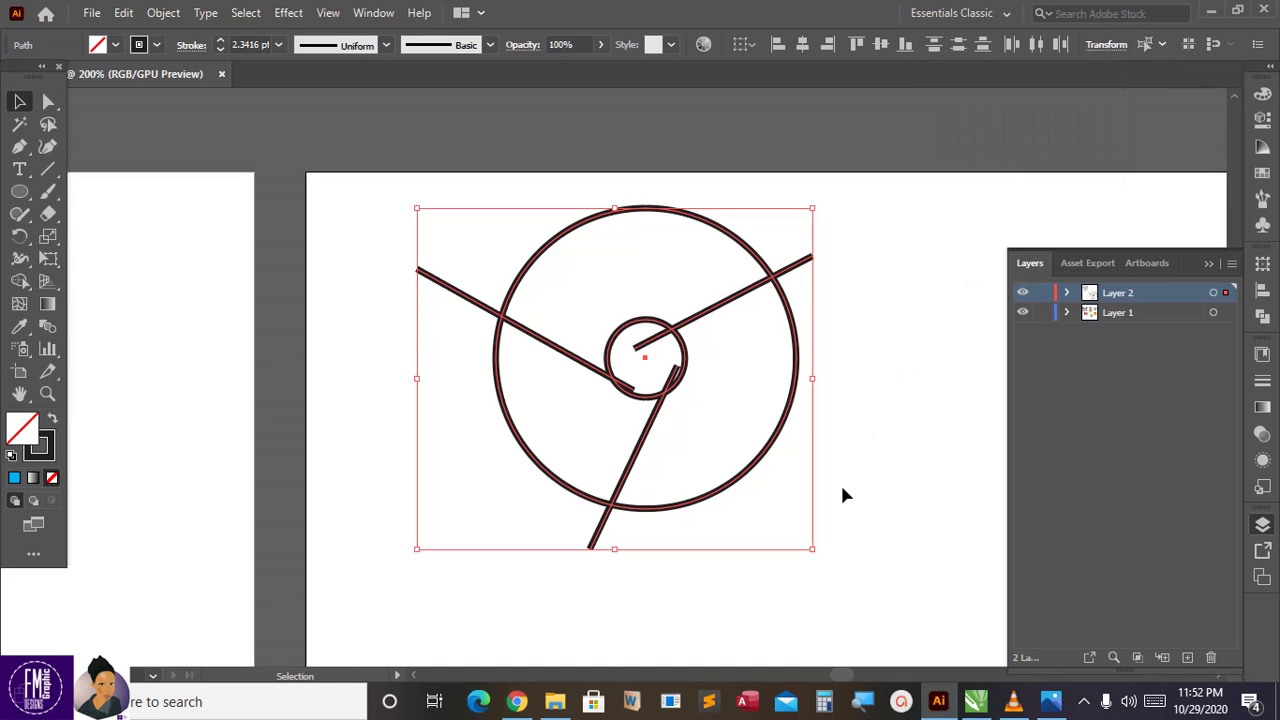
left_click_drag(816, 551, 673, 405)
Examine the stroke thickness of the tiny copy's circles and lines at high magnification.
key("a")
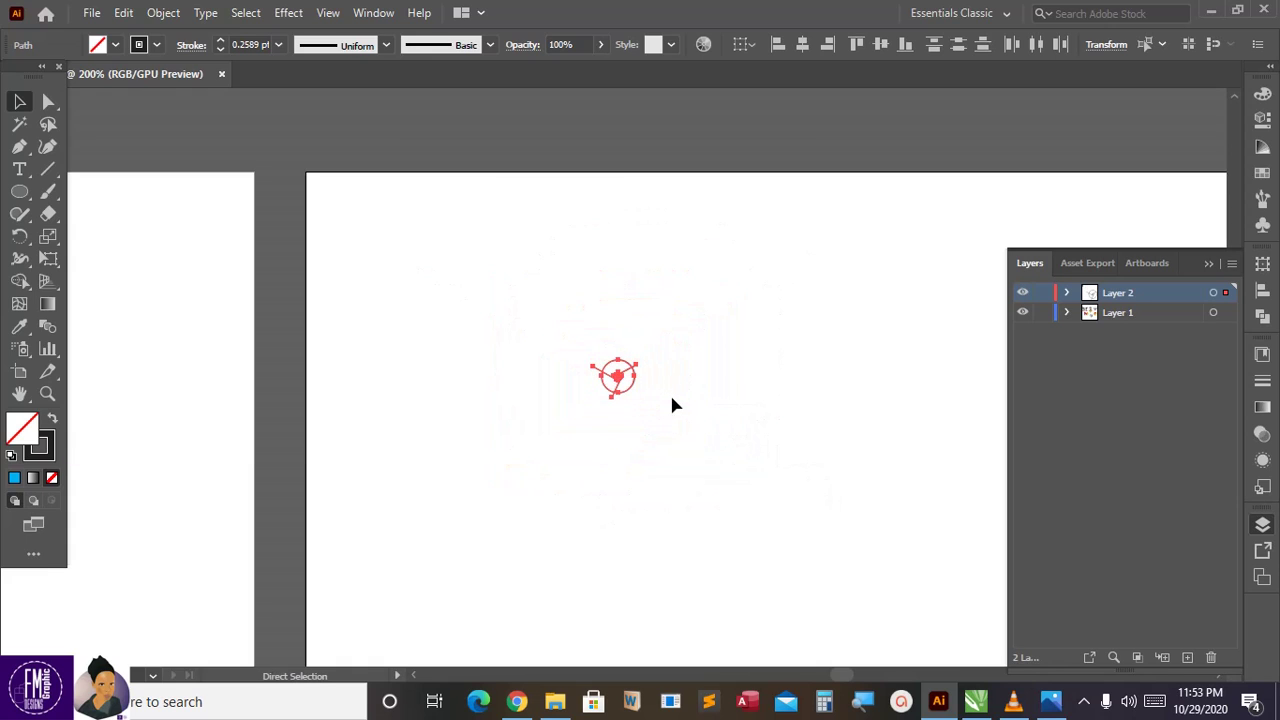
key("ctrl+equal")
key("ctrl+equal")
key("ctrl+equal")
key("ctrl+equal")
key("ctrl+equal")
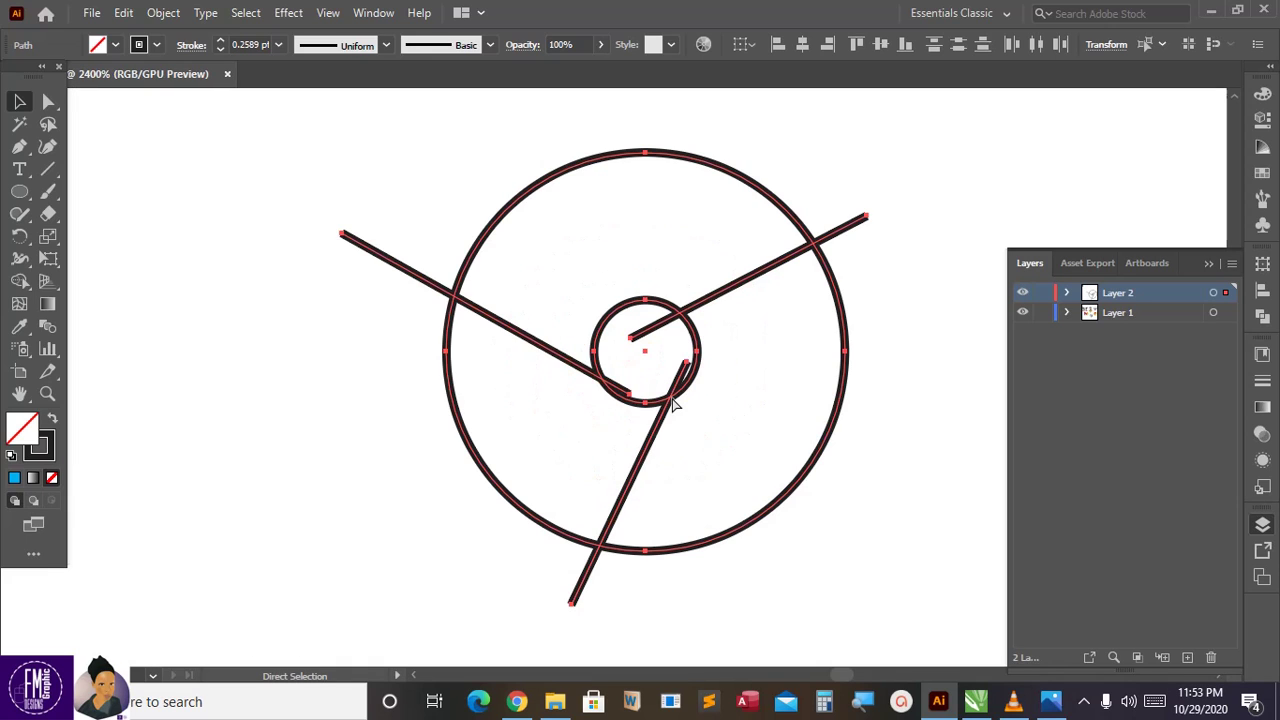
key("ctrl+minus")
key("ctrl+minus")
key("ctrl+minus")
key("ctrl+minus")
key("ctrl+minus")
key("ctrl+minus")
key("ctrl+minus")
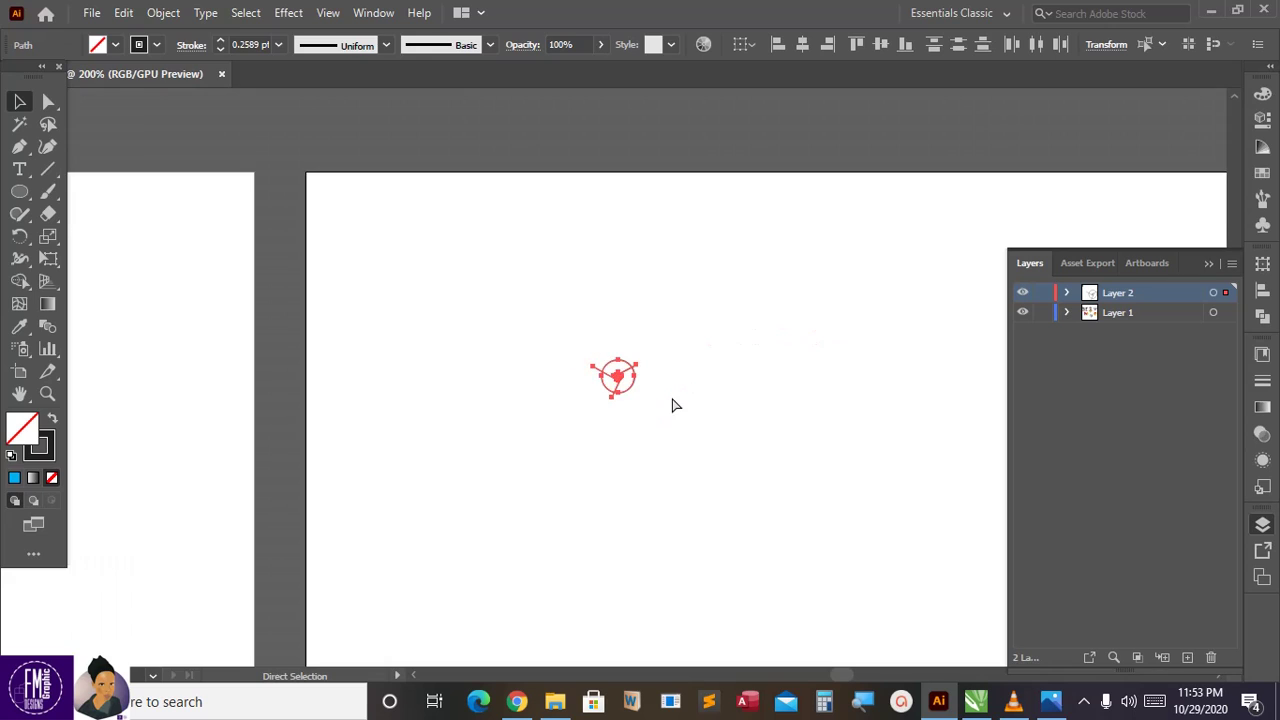
Enlarge the tiny copy about its centre to about a third of the original construction's width.
key("ctrl+minus")
key("v")
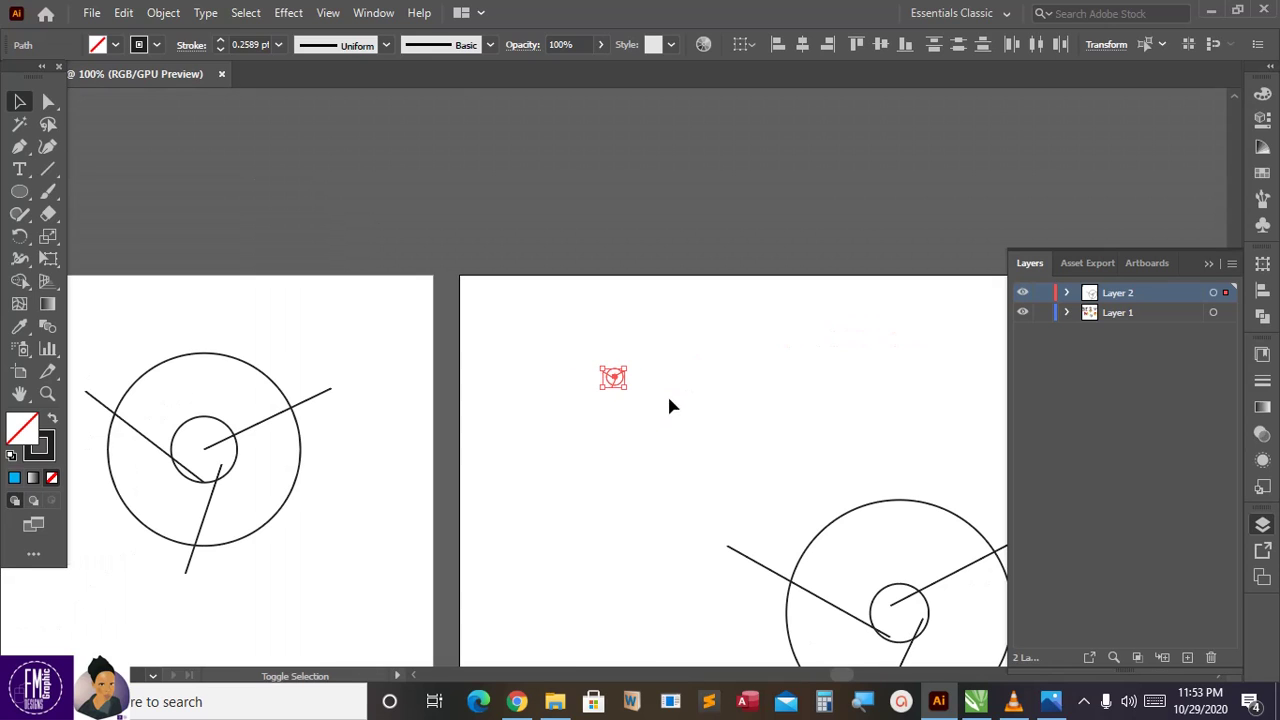
left_click_drag(625, 387, 662, 424)
key("ctrl+0")
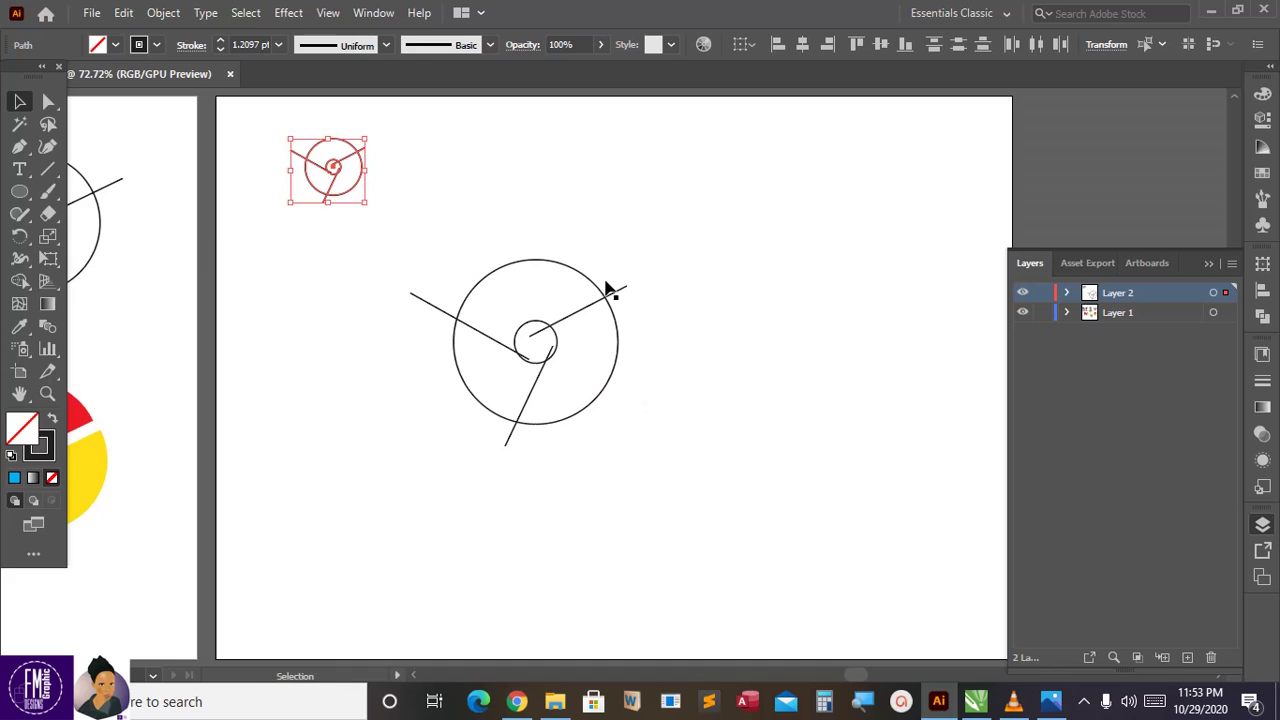
Select both circles and all three lines of the large construction for the Shape Builder tool.
left_click(423, 249)
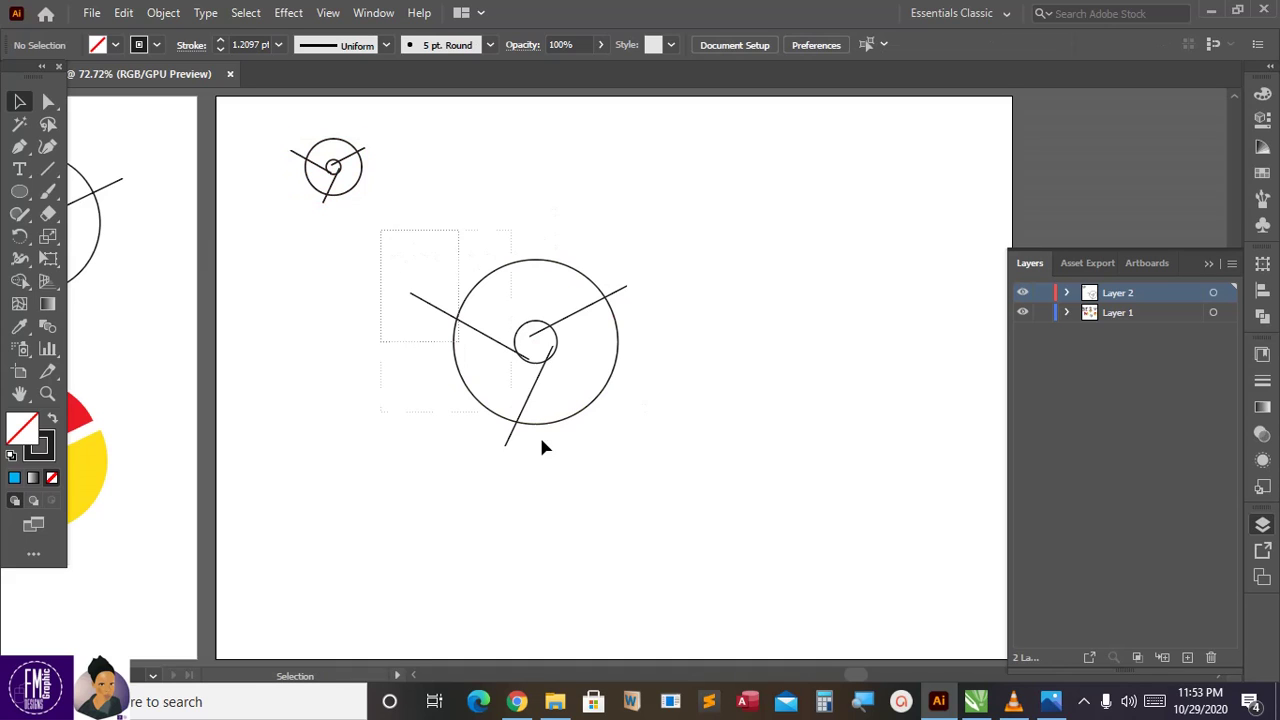
left_click_drag(543, 447, 775, 550)
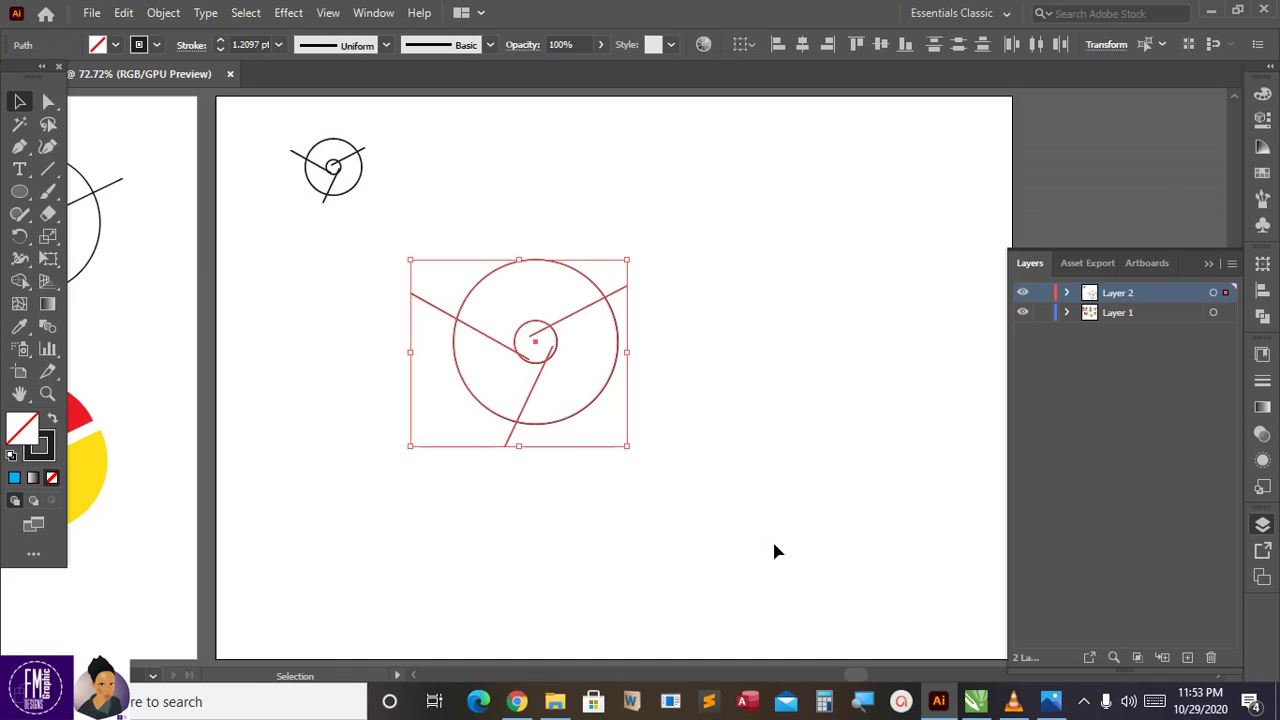
left_click(20, 283)
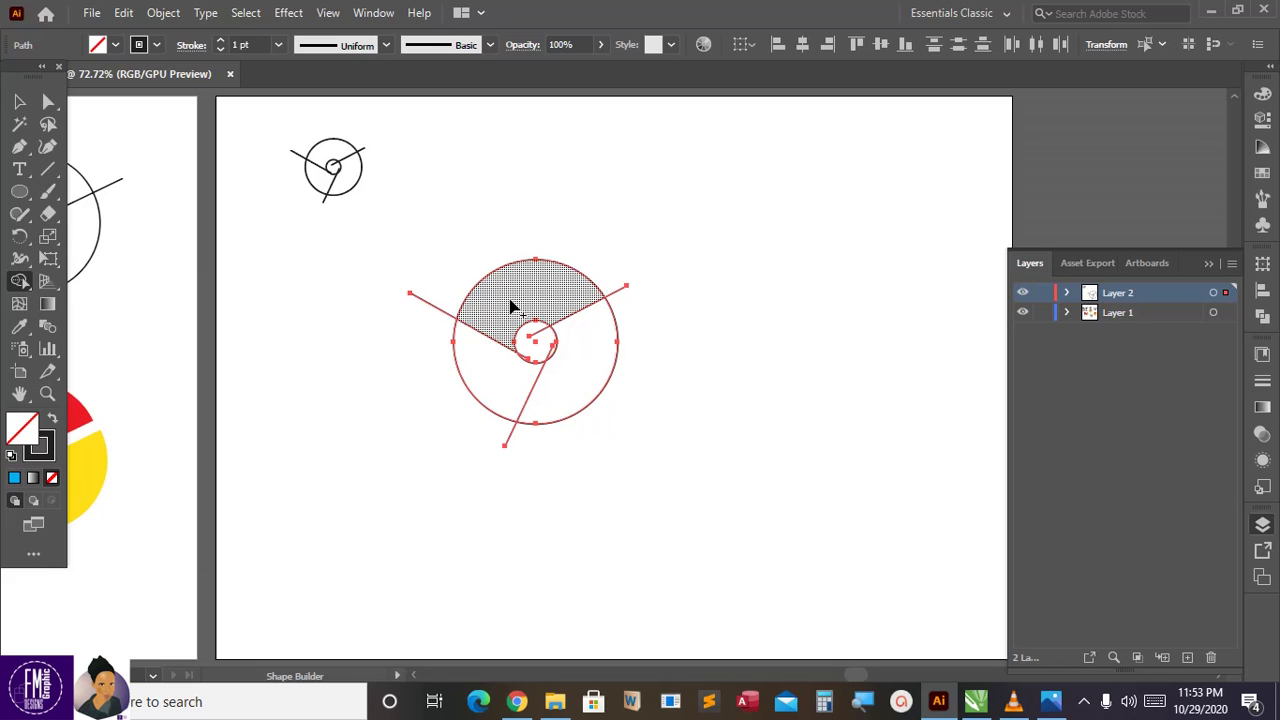
Try merging the upper ring segment with its neighbouring segments using Shape Builder, undoing each merge.
mouse_move(510, 298)
left_mouse_down()
mouse_move(597, 326)
mouse_move(590, 393)
mouse_move(583, 363)
mouse_move(569, 389)
mouse_move(577, 374)
left_mouse_up()
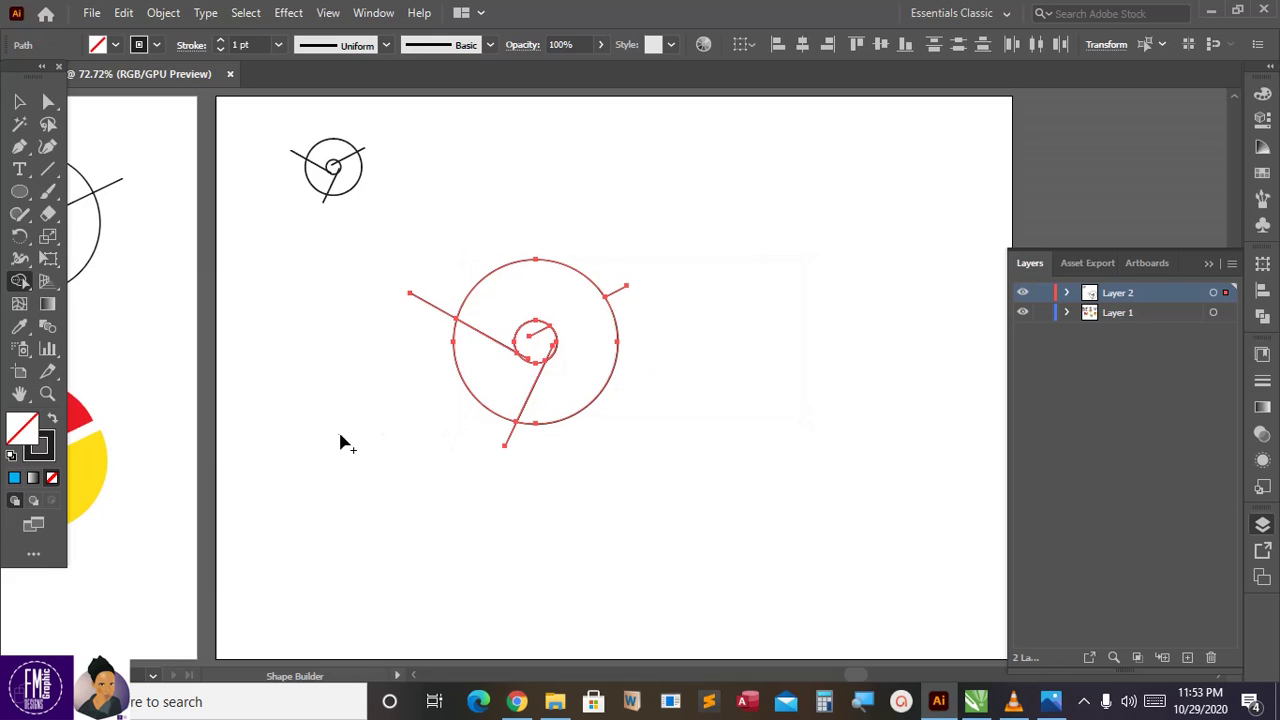
key("ctrl+z")
mouse_move(492, 308)
left_mouse_down()
mouse_move(547, 286)
mouse_move(584, 316)
mouse_move(574, 378)
mouse_move(420, 350)
left_mouse_up()
key("ctrl+z")
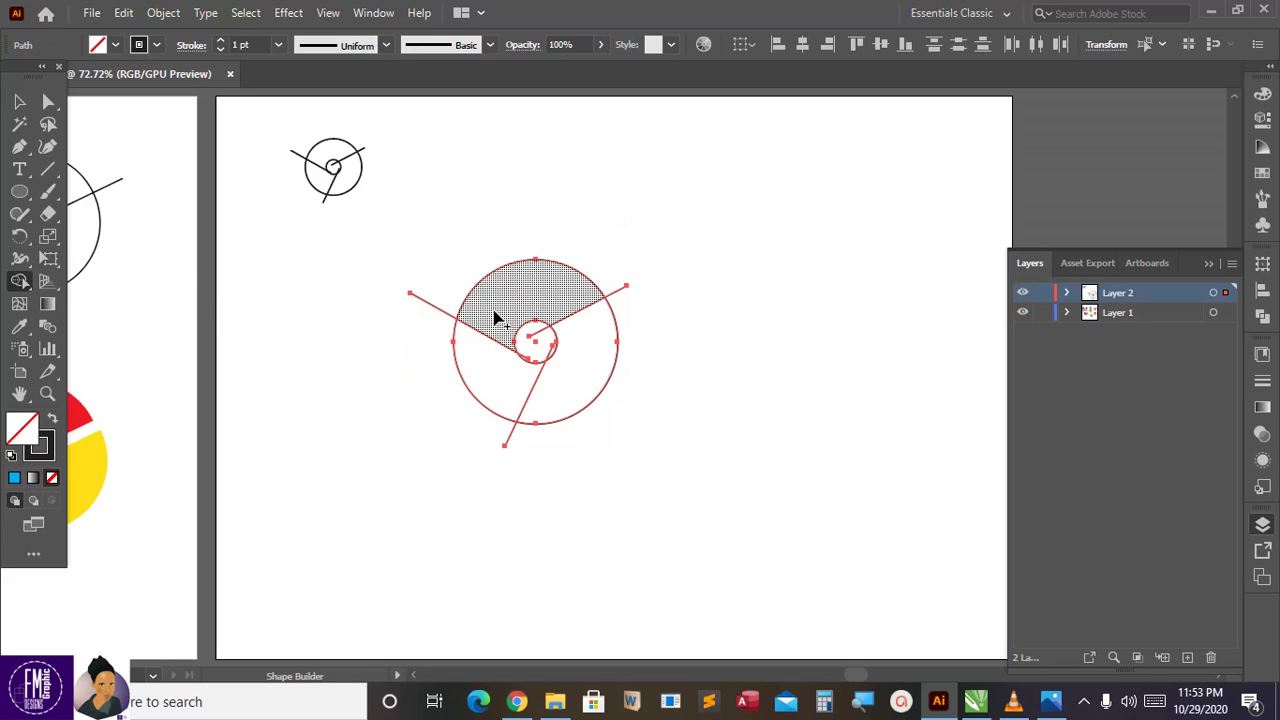
mouse_move(494, 323)
left_mouse_down()
mouse_move(591, 360)
mouse_move(586, 374)
mouse_move(586, 355)
left_mouse_up()
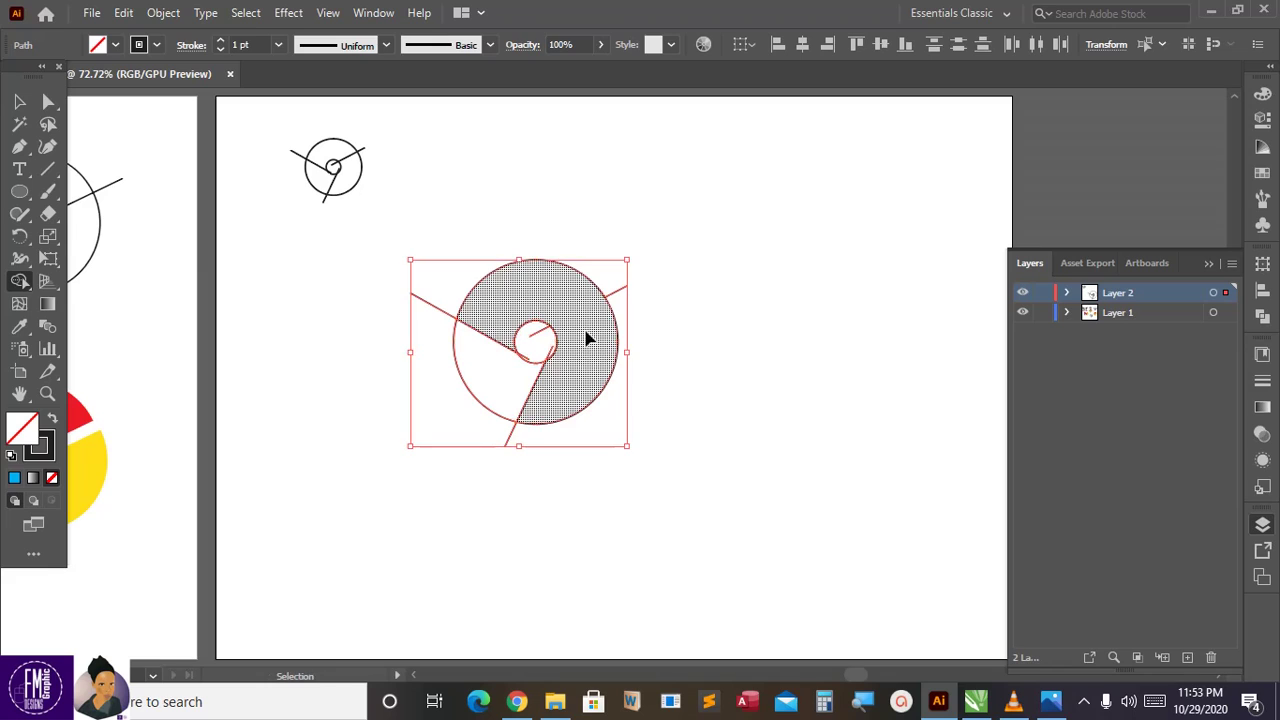
key("ctrl+z")
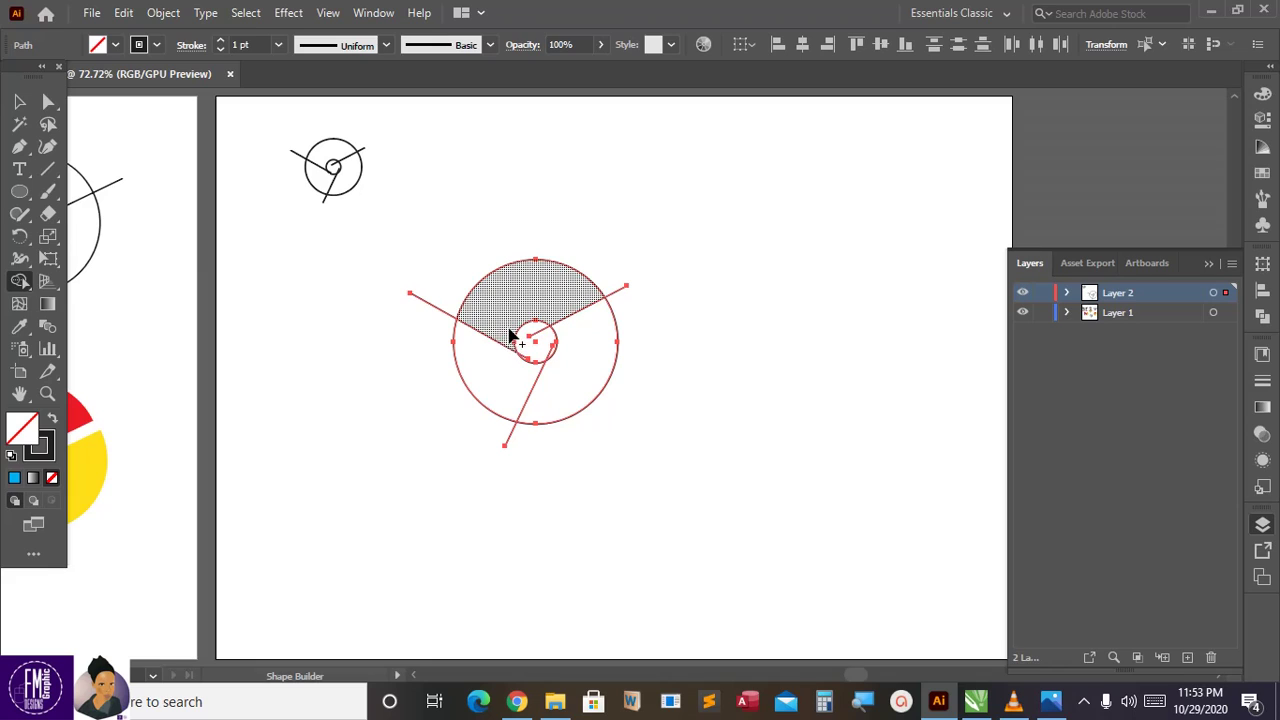
Build separate shapes from the upper ring segment, the right ring segment and the inner circle with Shape Builder.
left_click(525, 304)
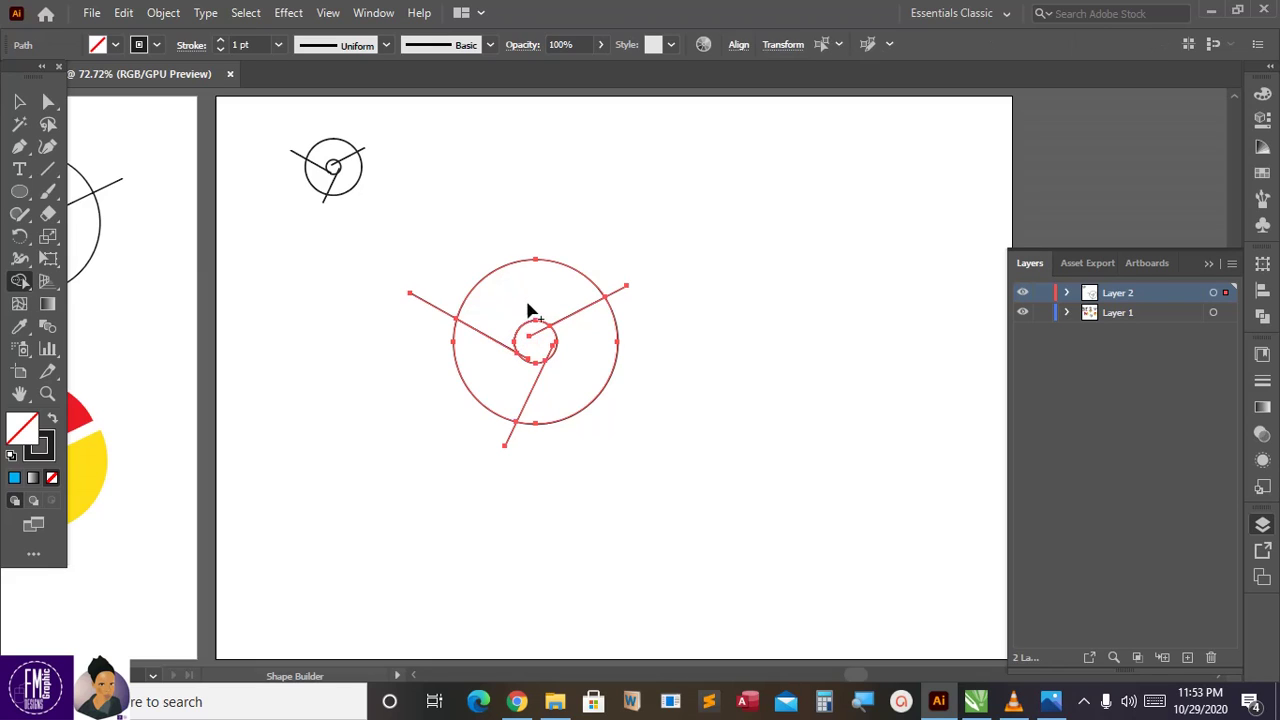
left_click(603, 372)
left_click(541, 352)
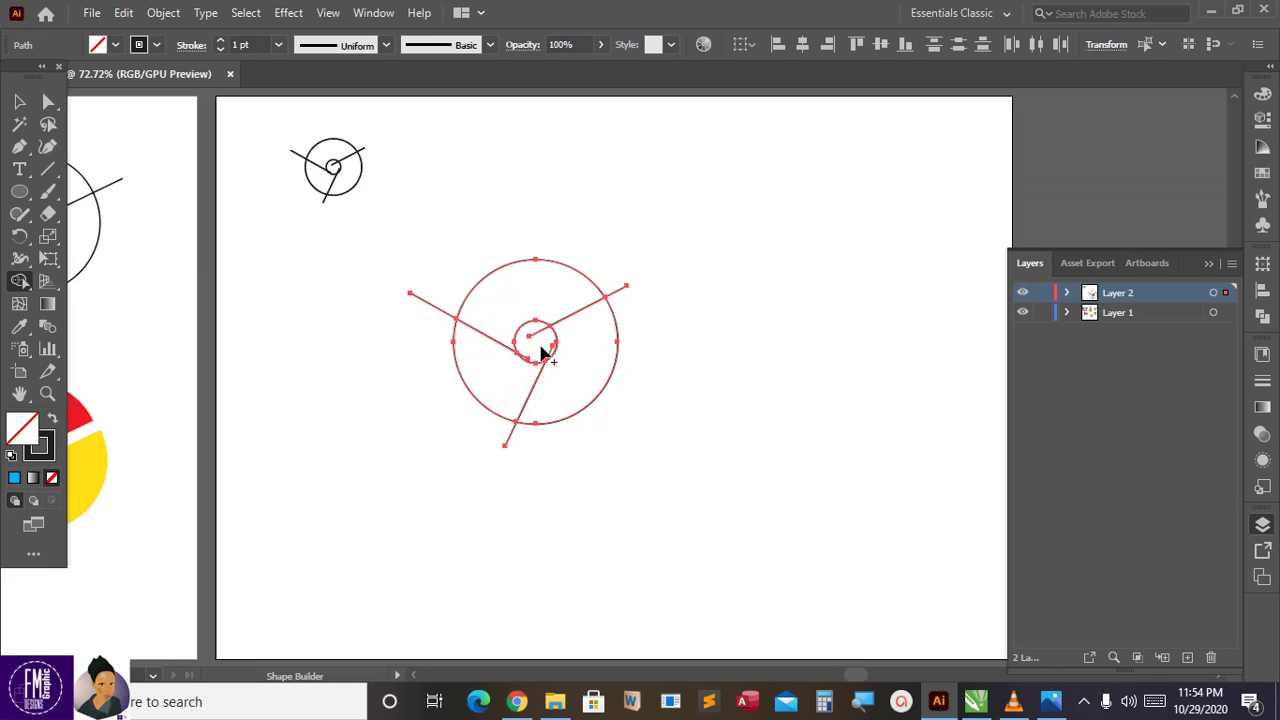
left_click(537, 342)
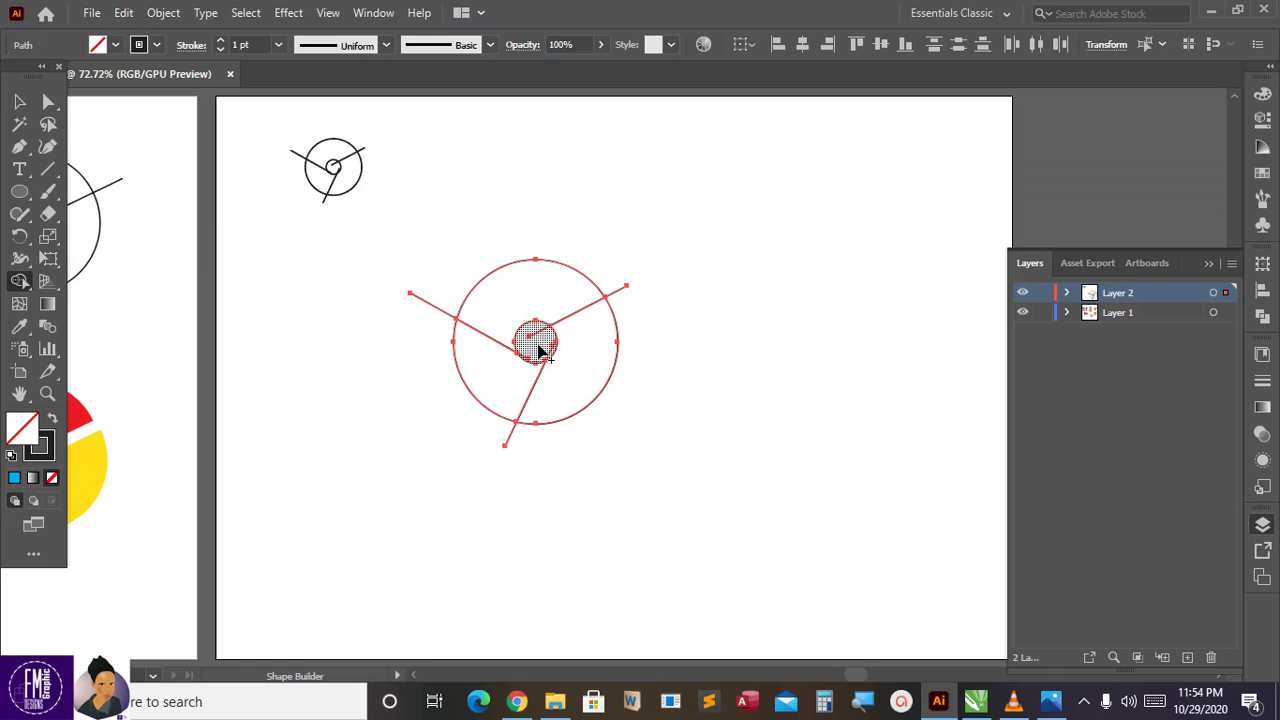
left_click(540, 350)
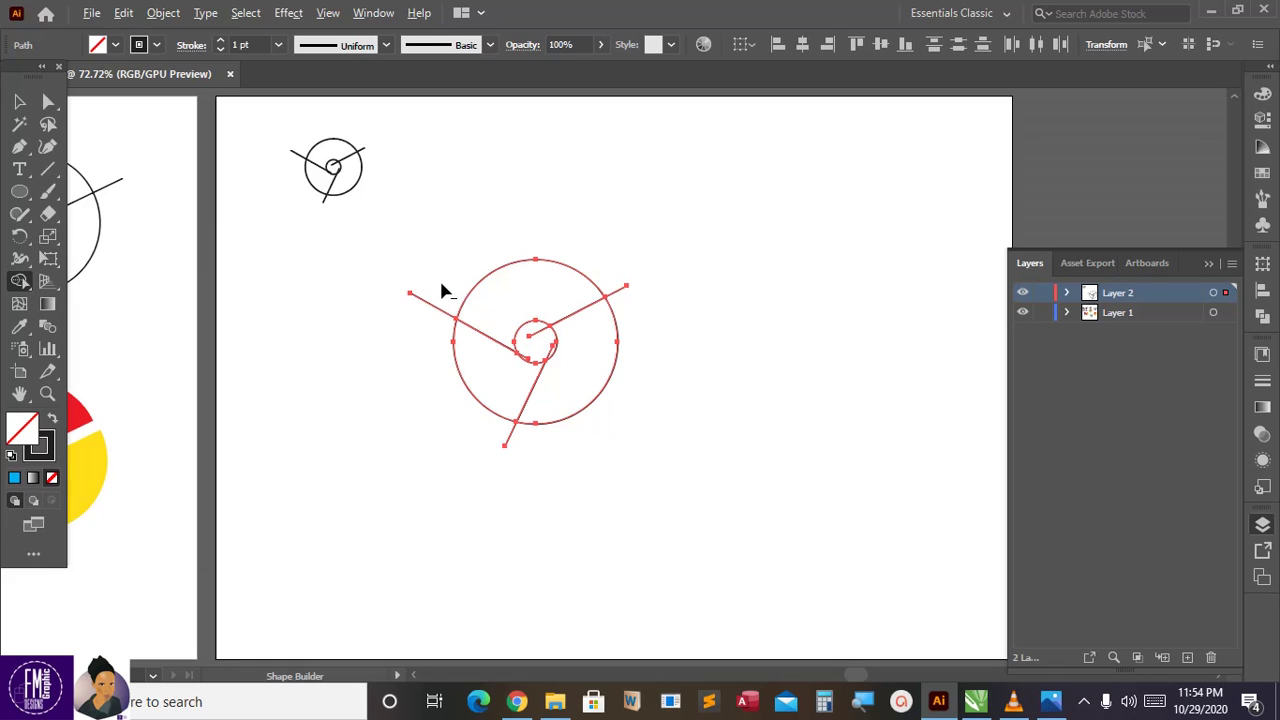
Remove the ends of all three lines that extend beyond the outer circle with Shape Builder.
left_click_drag(421, 343, 404, 385)
left_click_drag(583, 271, 660, 386)
left_click_drag(432, 443, 420, 443)
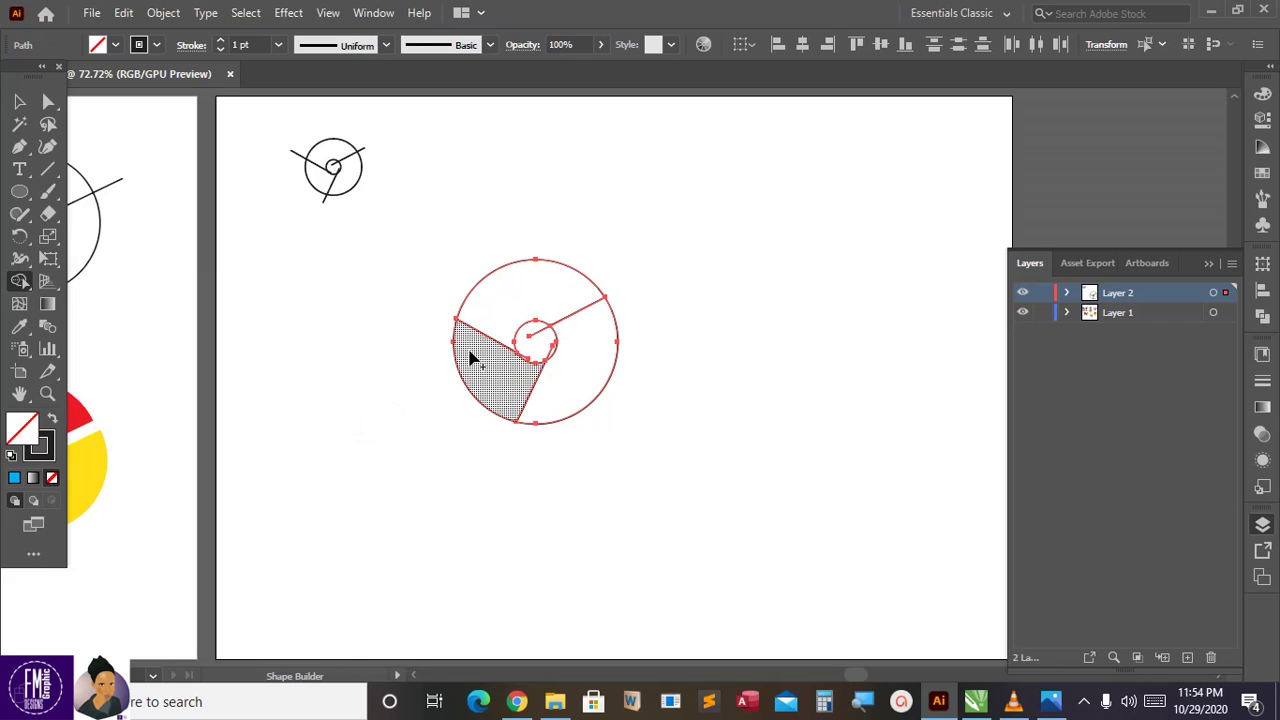
Fill the upper and right ring segments with red using Shape Builder.
left_click(116, 45)
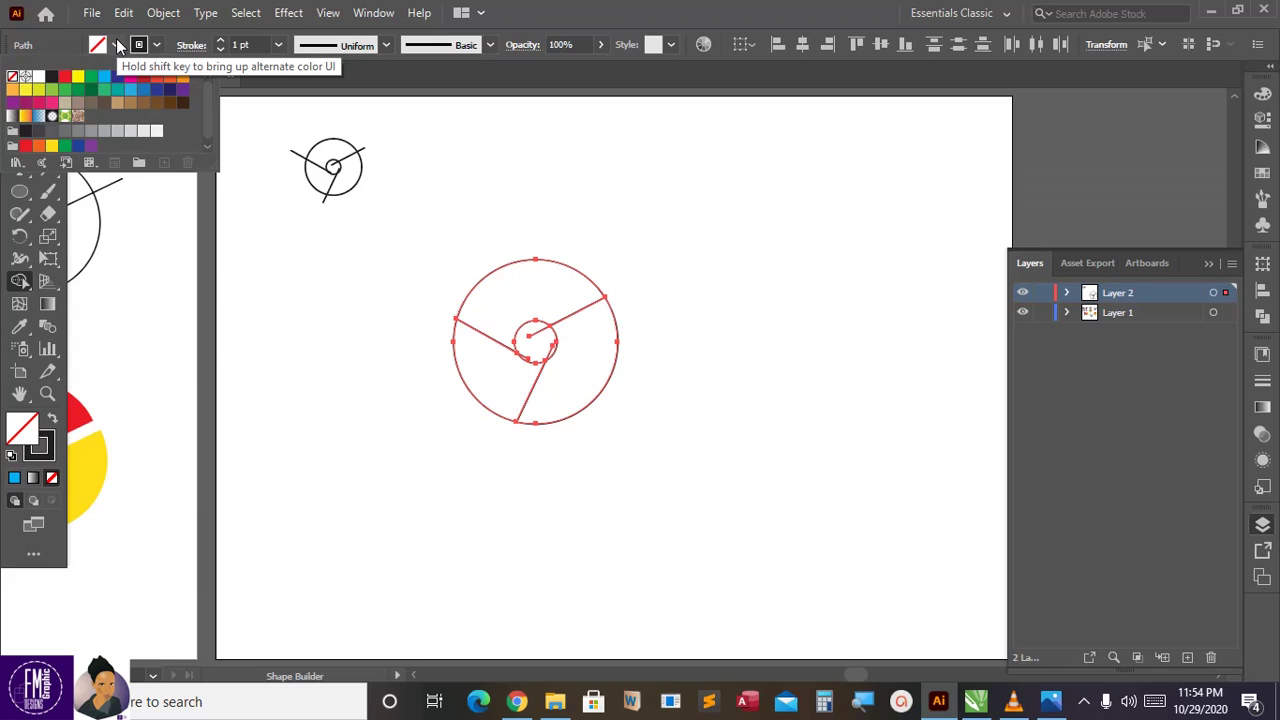
left_click(64, 77)
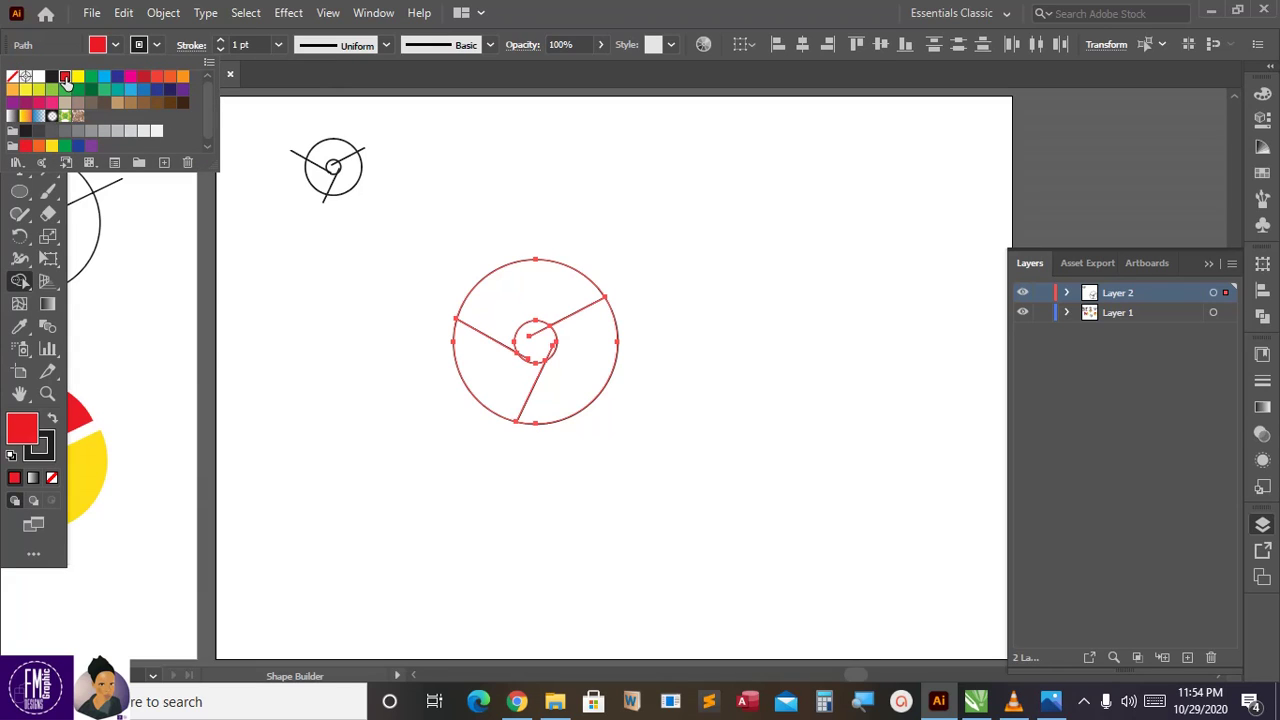
left_click(520, 305)
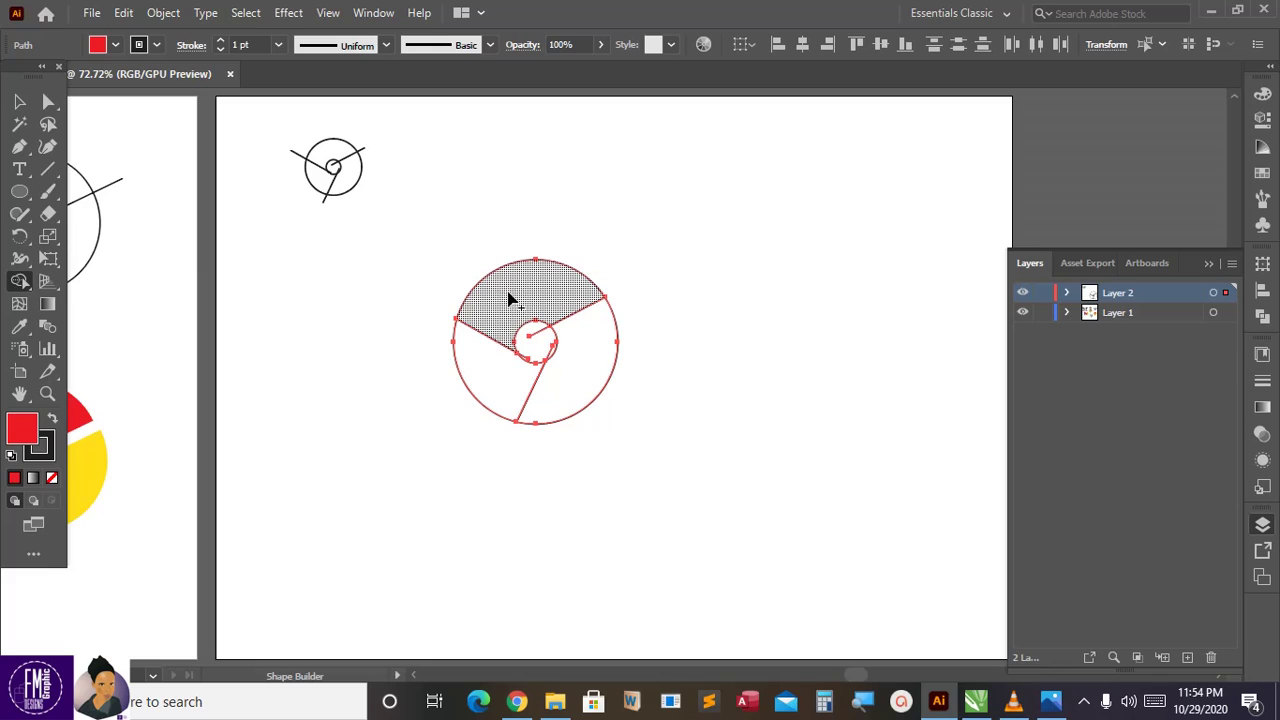
left_click(511, 302)
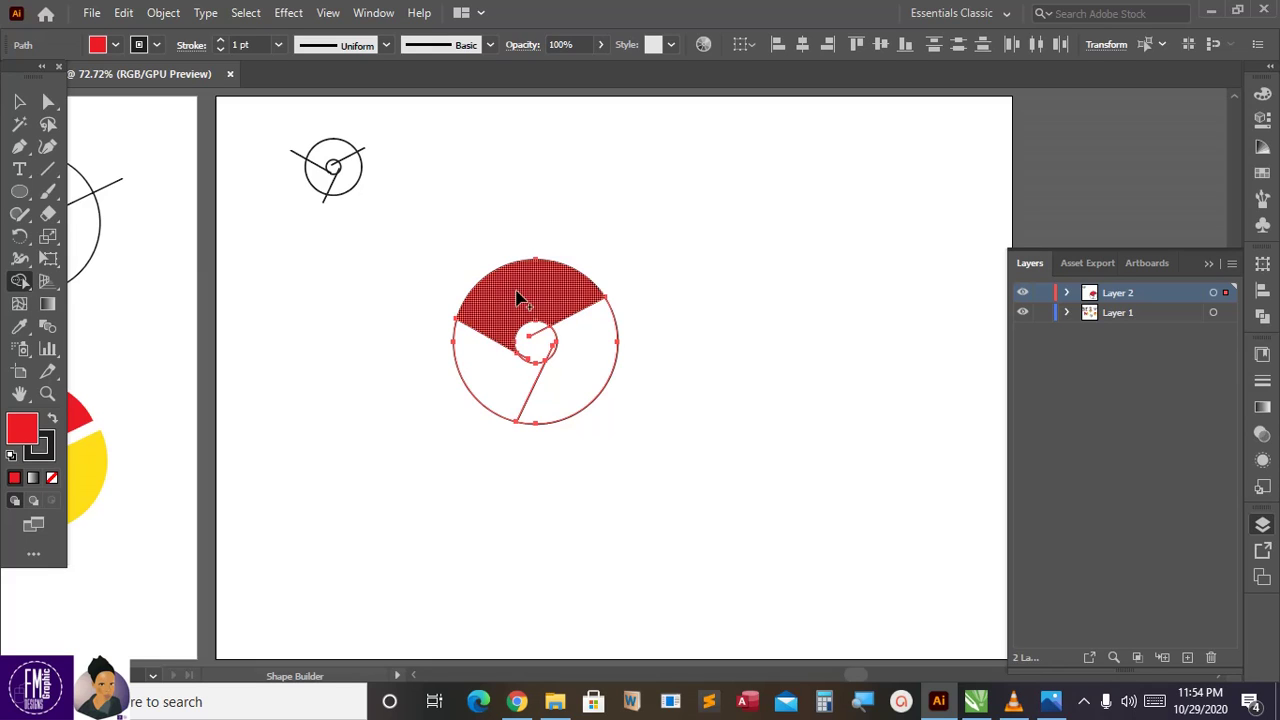
left_click(588, 355)
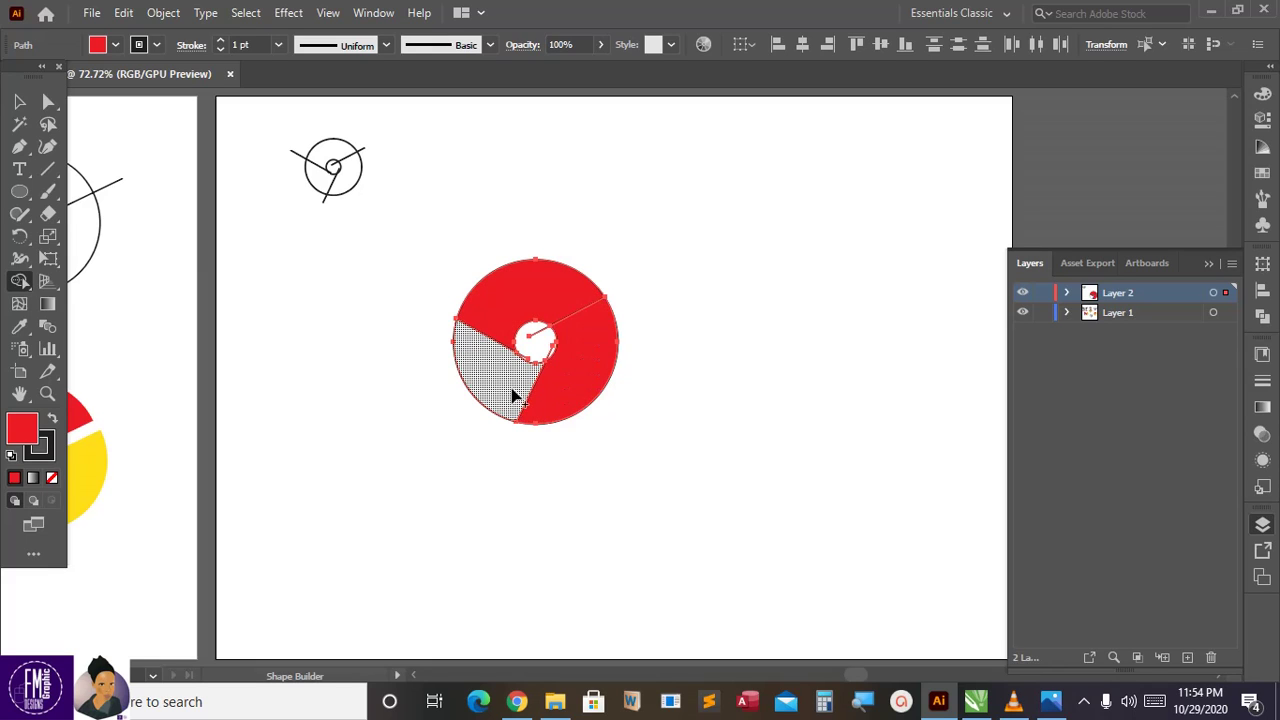
Fill the right and lower-left ring segments with yellow using Shape Builder.
left_click(116, 45)
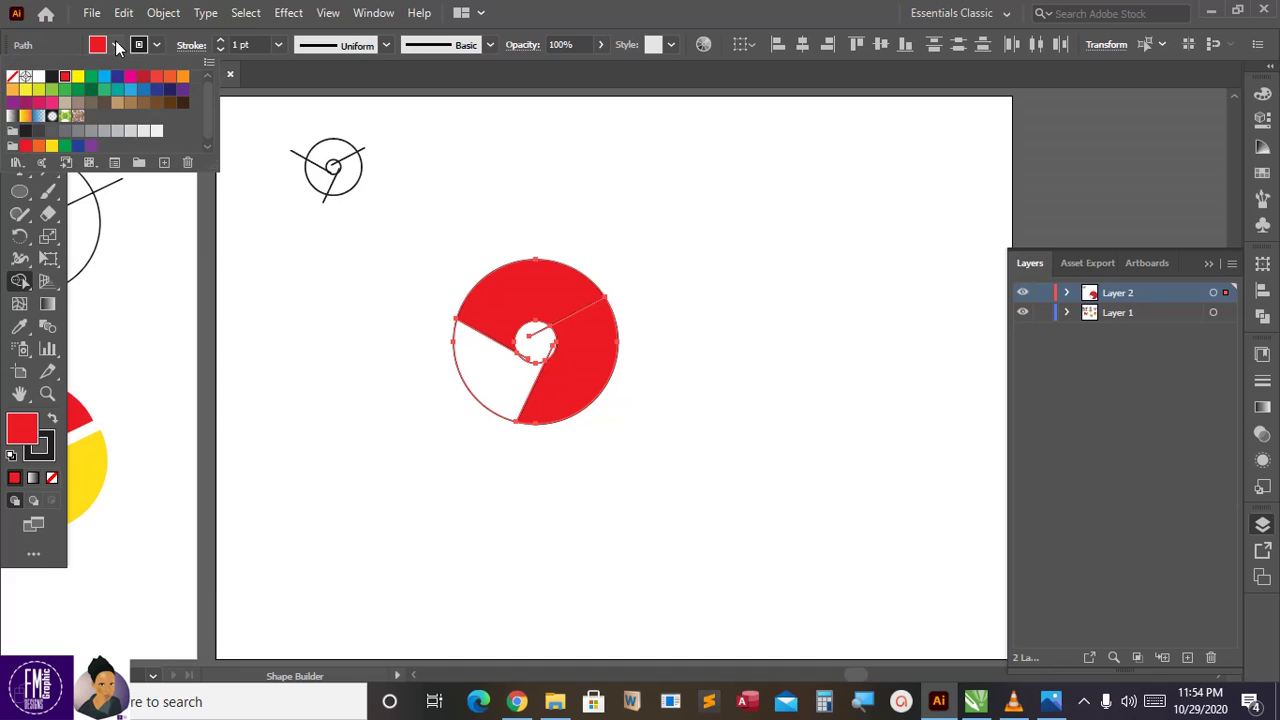
left_click(52, 145)
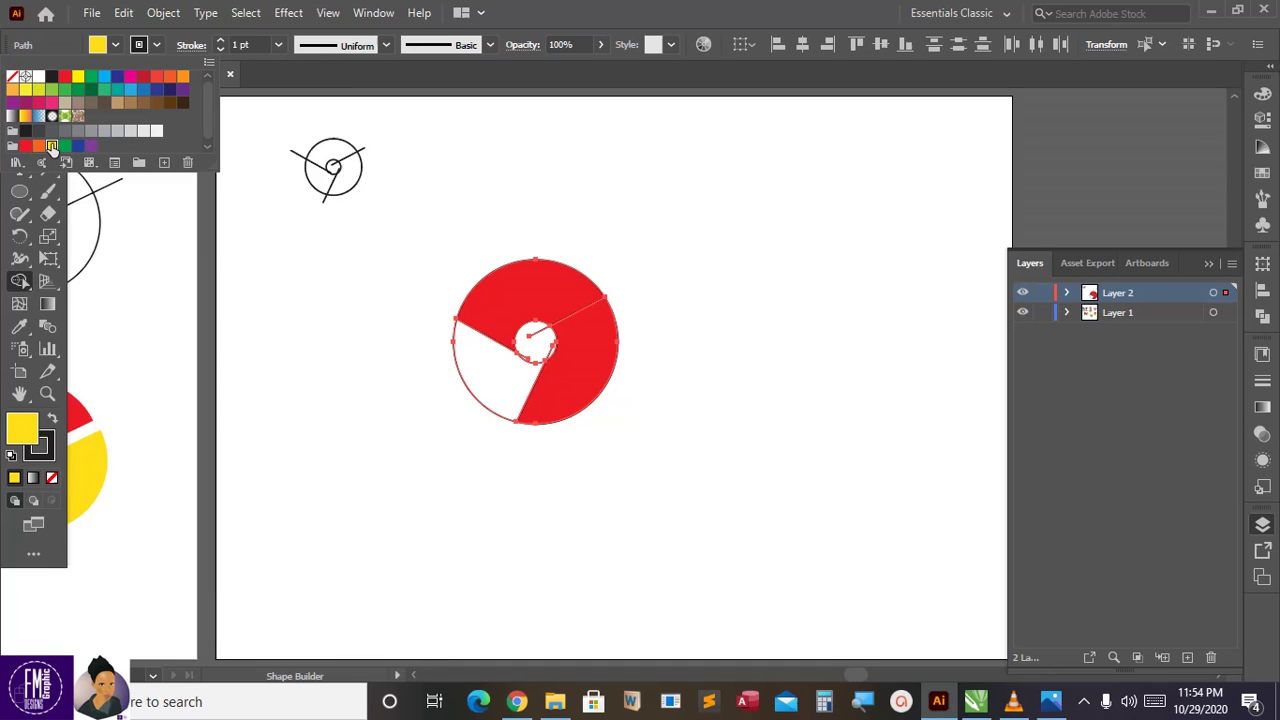
left_click(578, 355)
left_click(578, 362)
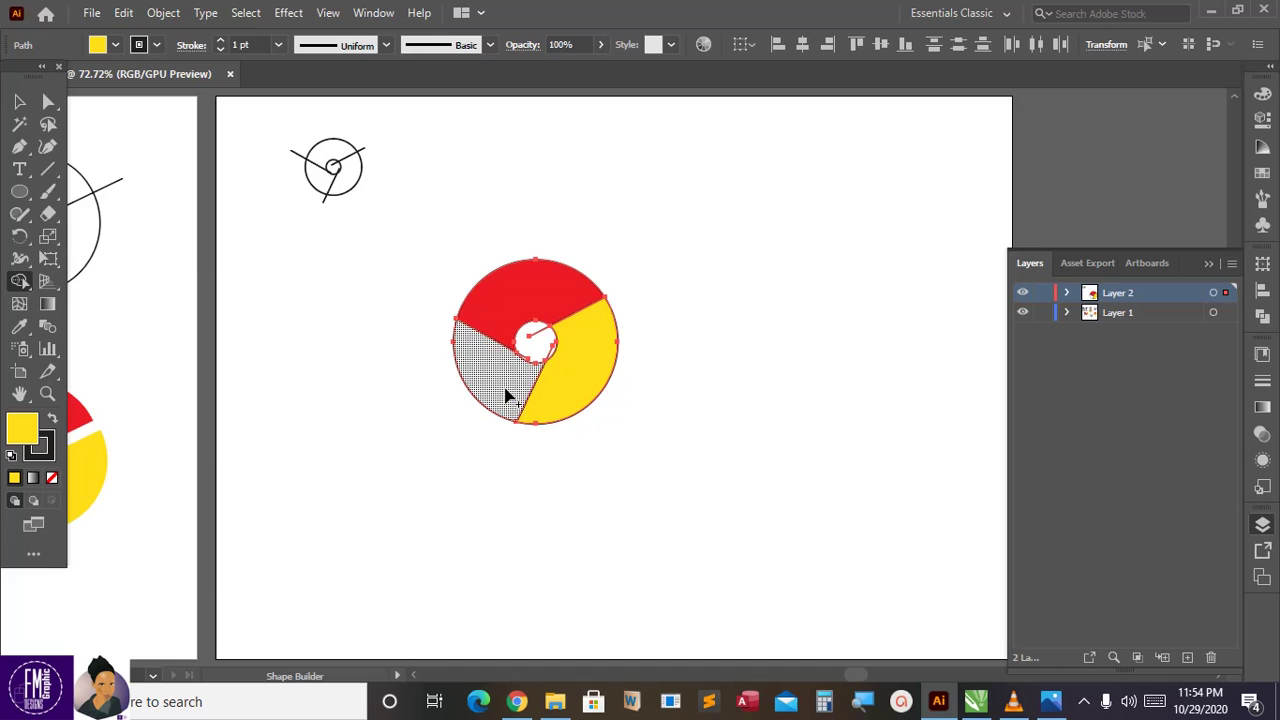
left_click(507, 397)
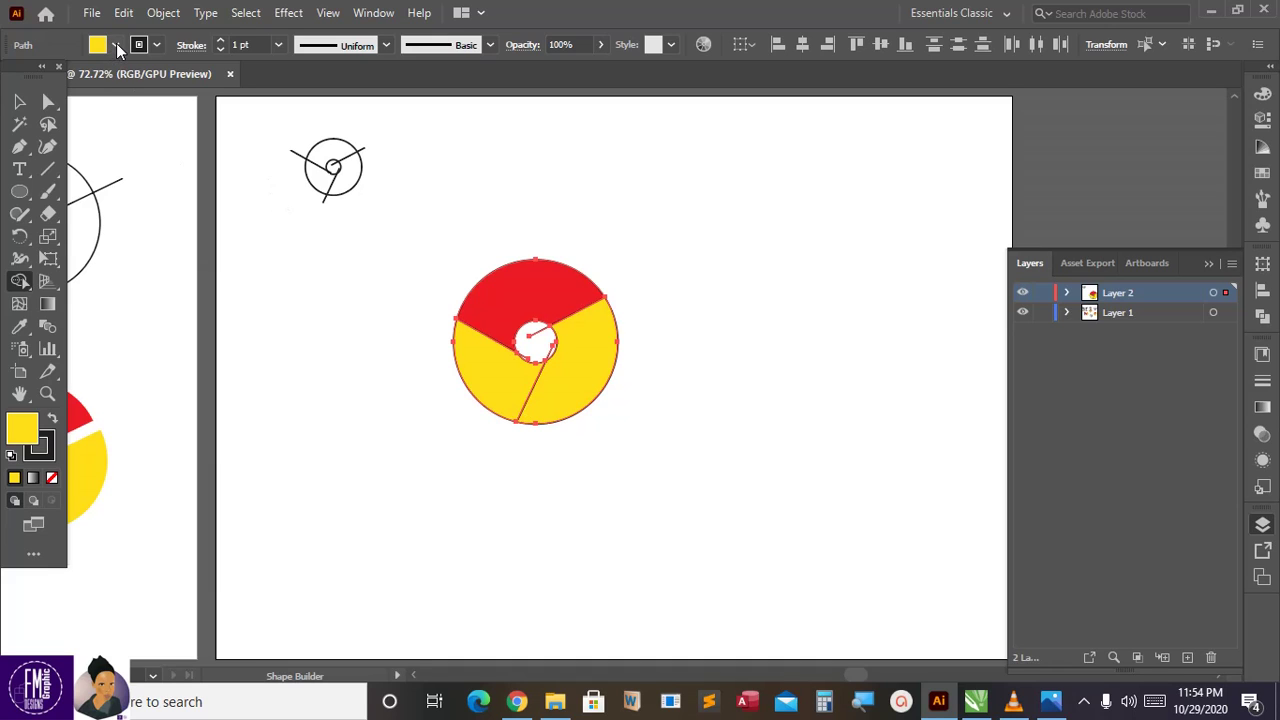
Recolour the lower-left ring segment green with Shape Builder.
left_click(116, 45)
left_click(64, 95)
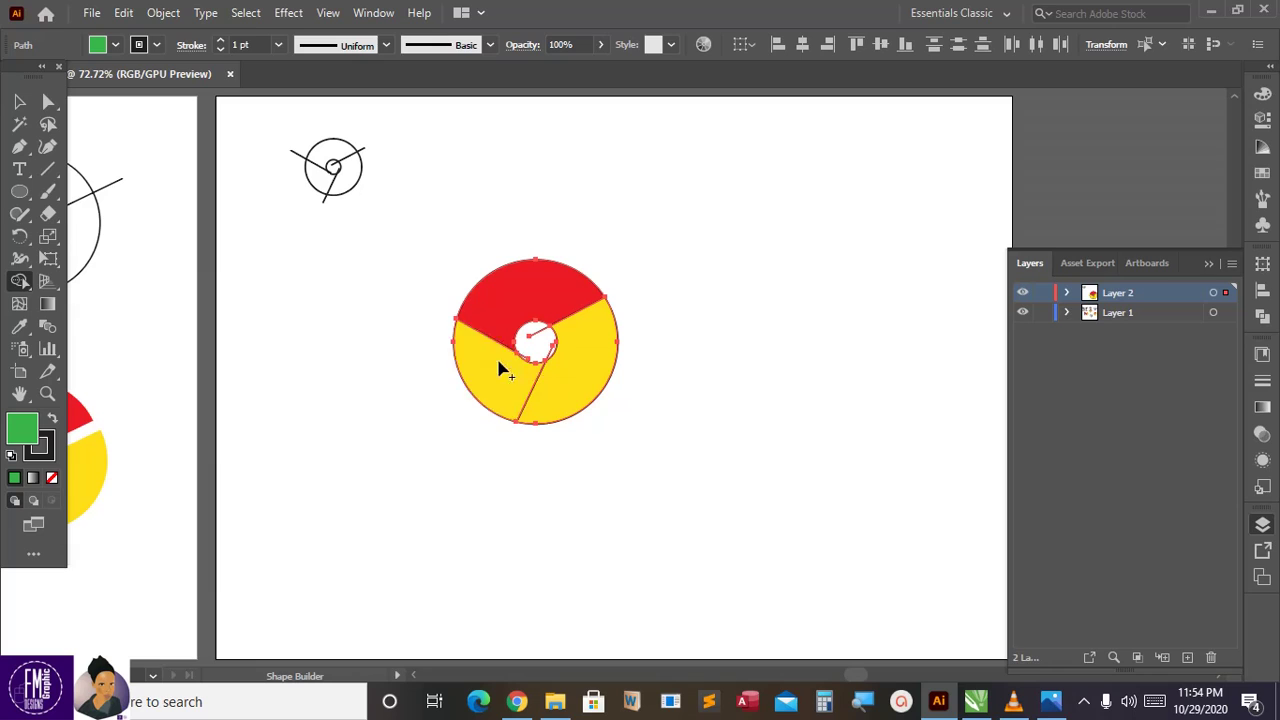
left_click(492, 383)
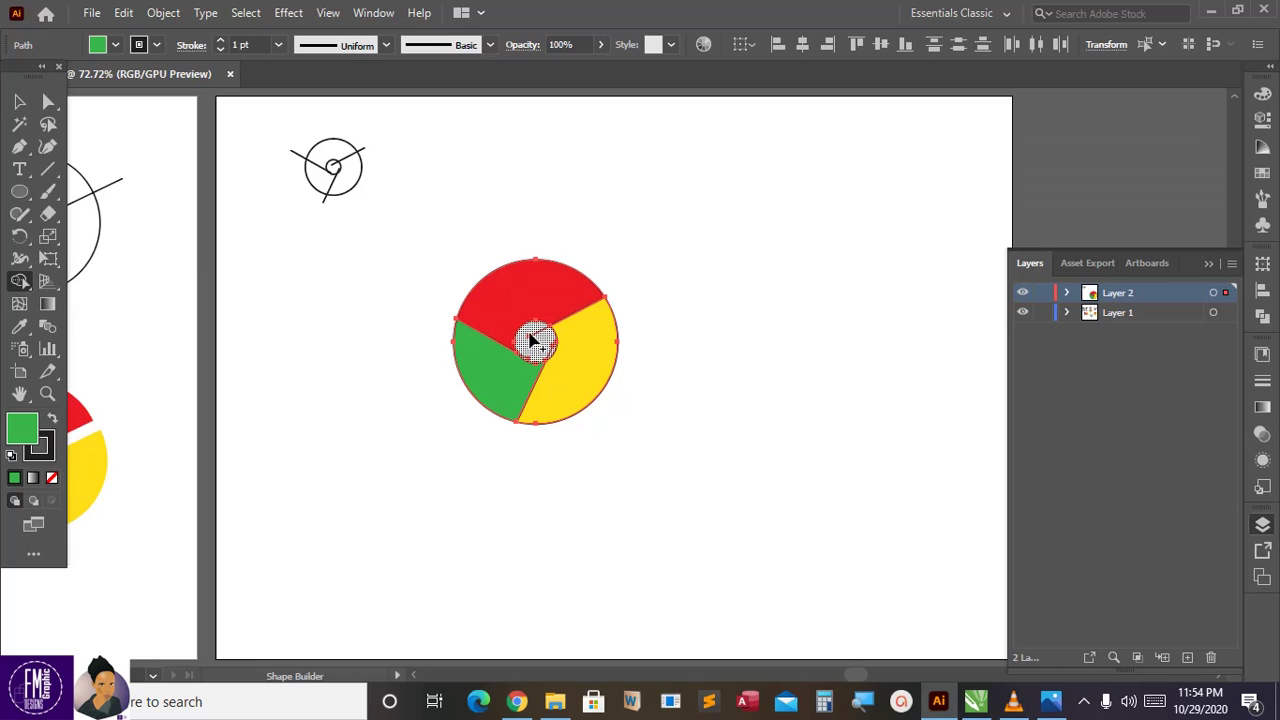
Fill the inner circle with green and remove its area with Shape Builder.
left_click(533, 340)
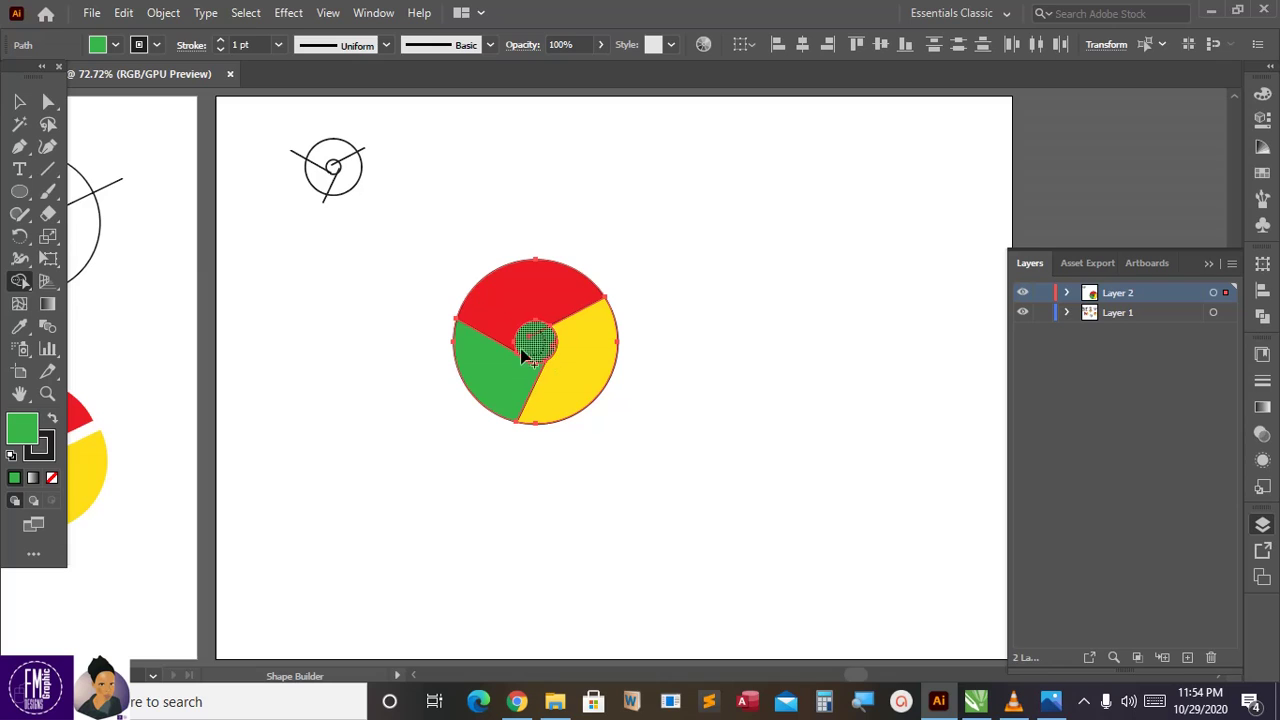
key("ctrl")
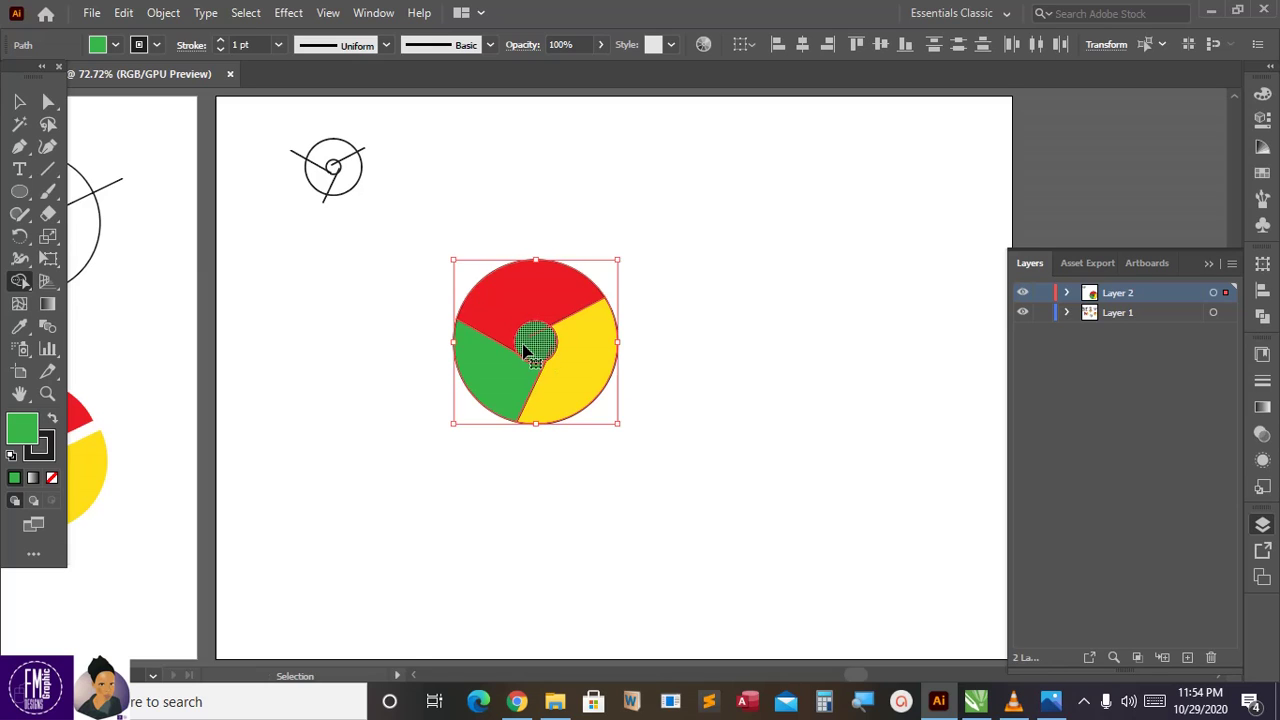
left_click(528, 348, "alt")
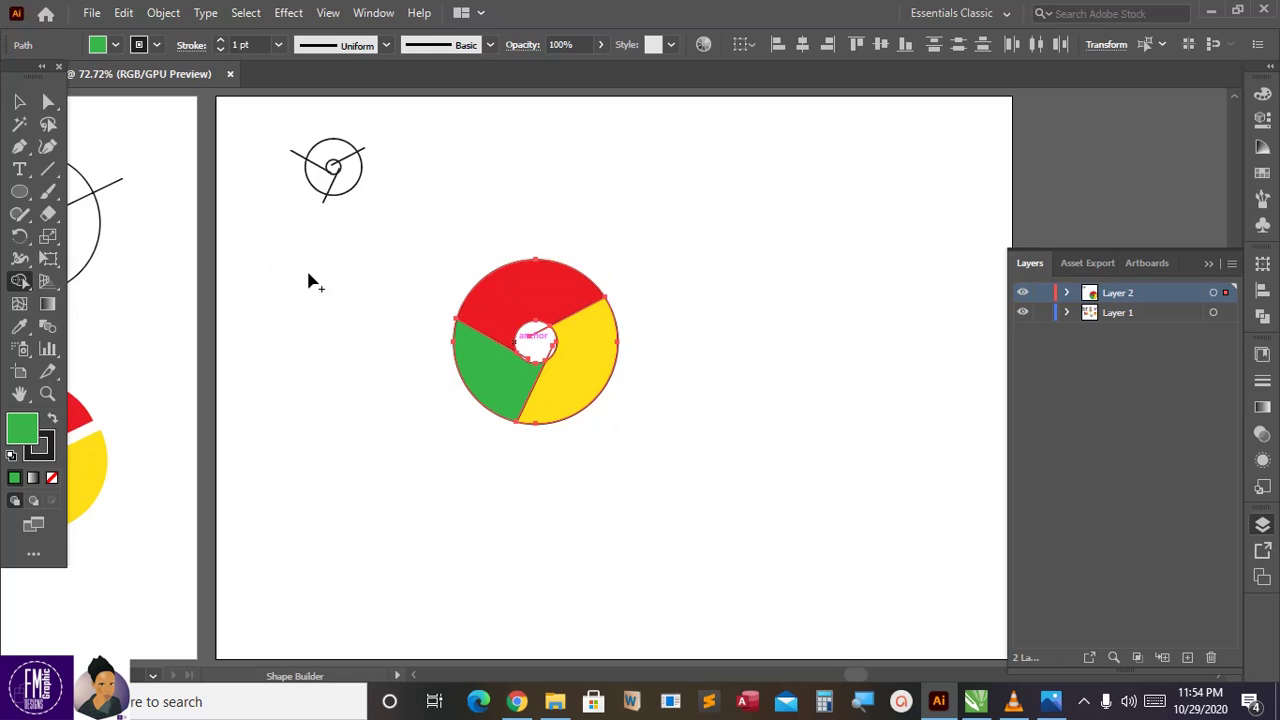
Delete the leftover line ends inside the ring's centre hole, undoing the accidental deletion of the whole logo.
left_click(19, 101)
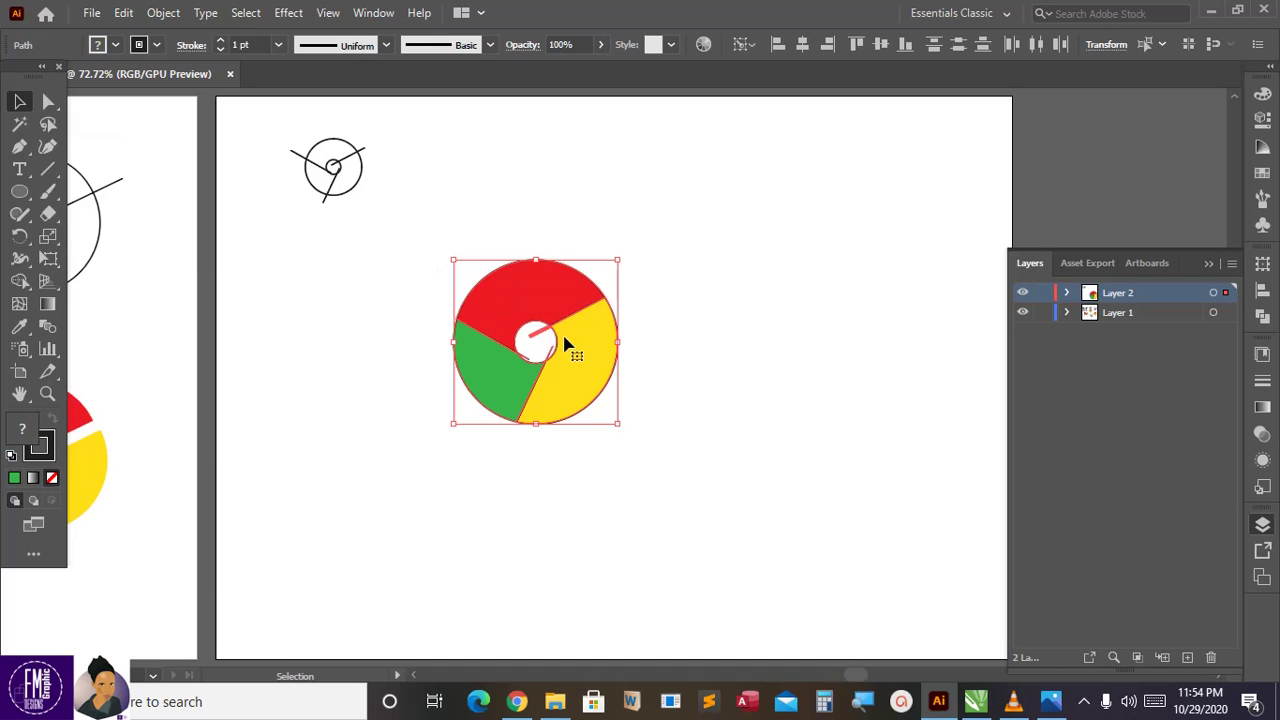
key("Delete")
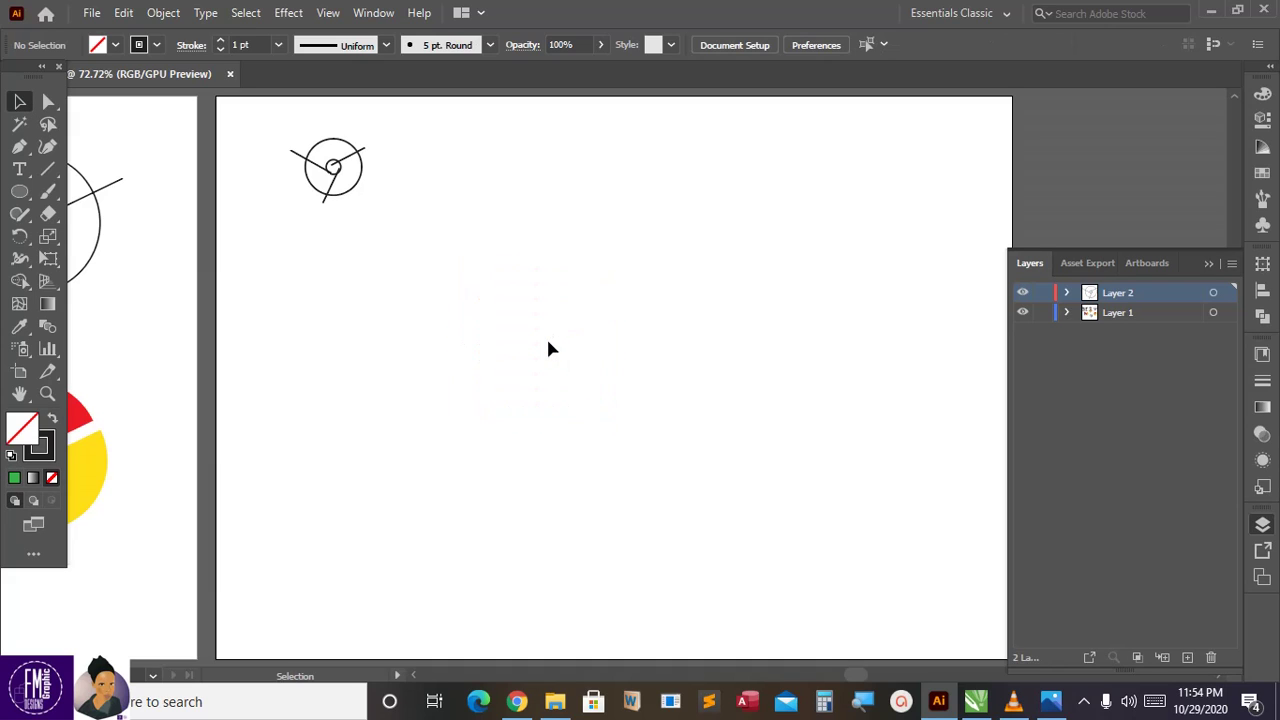
key("ctrl+z")
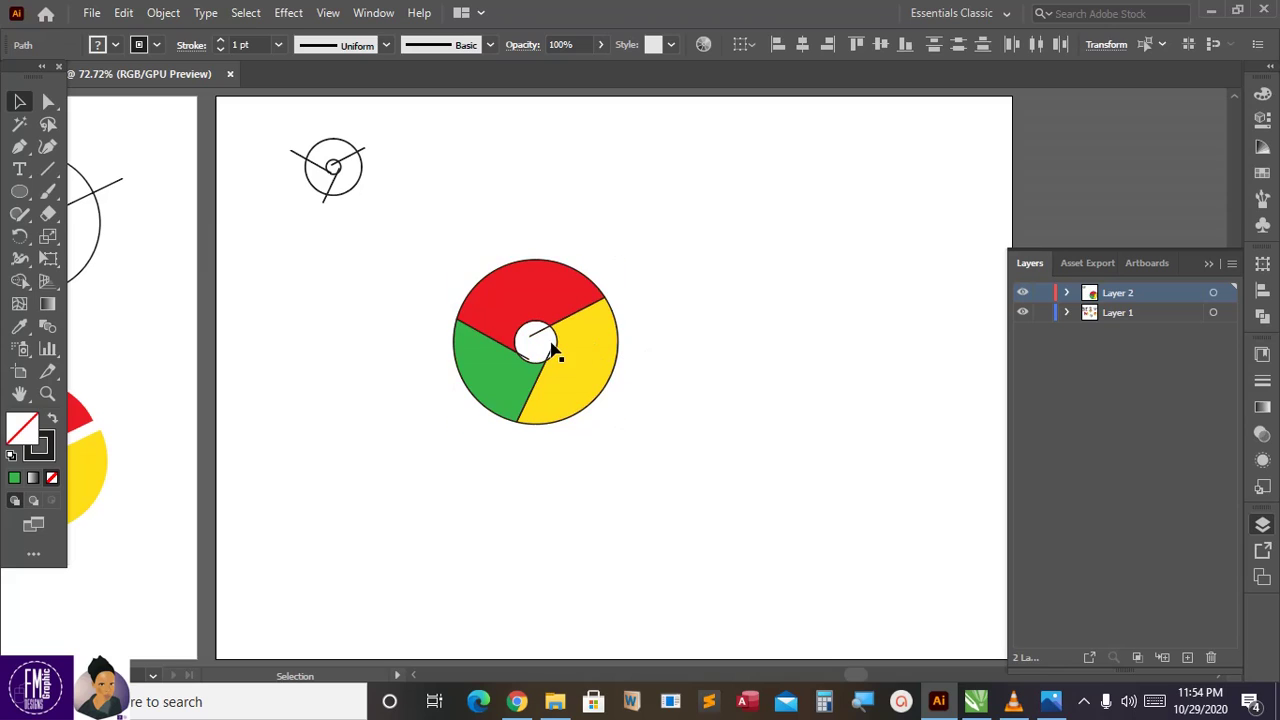
left_click(537, 334)
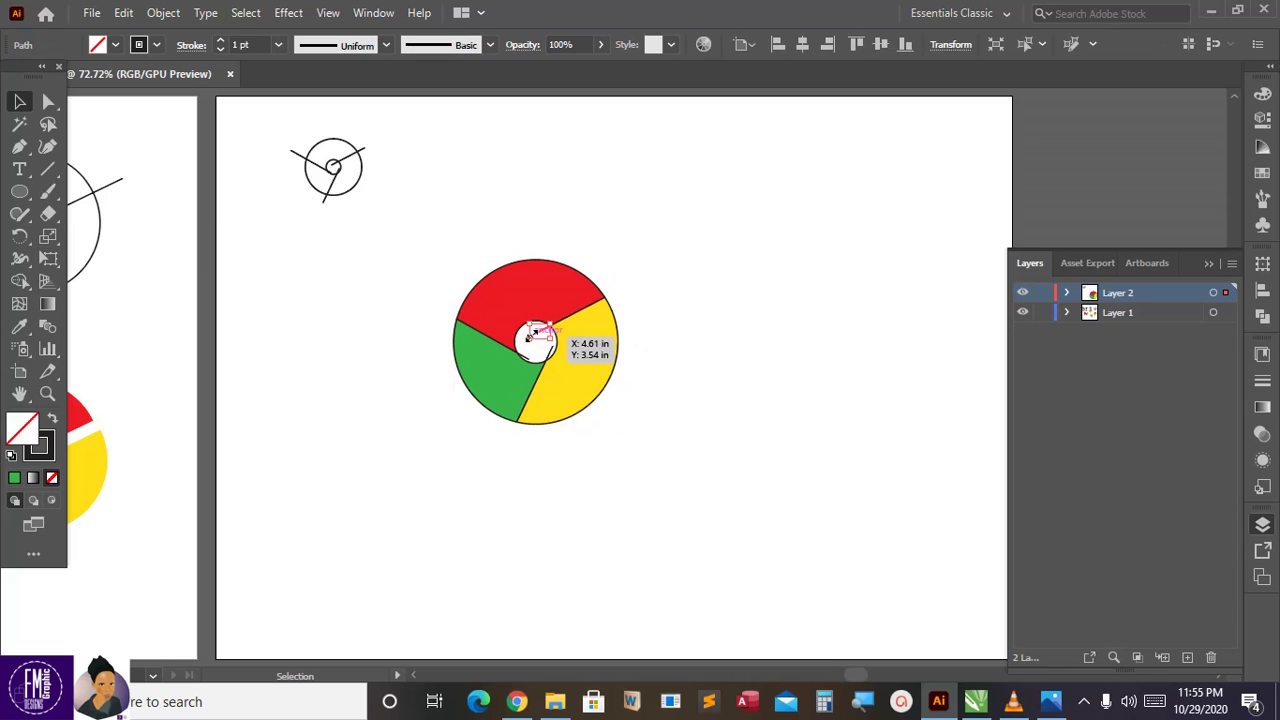
key("Delete")
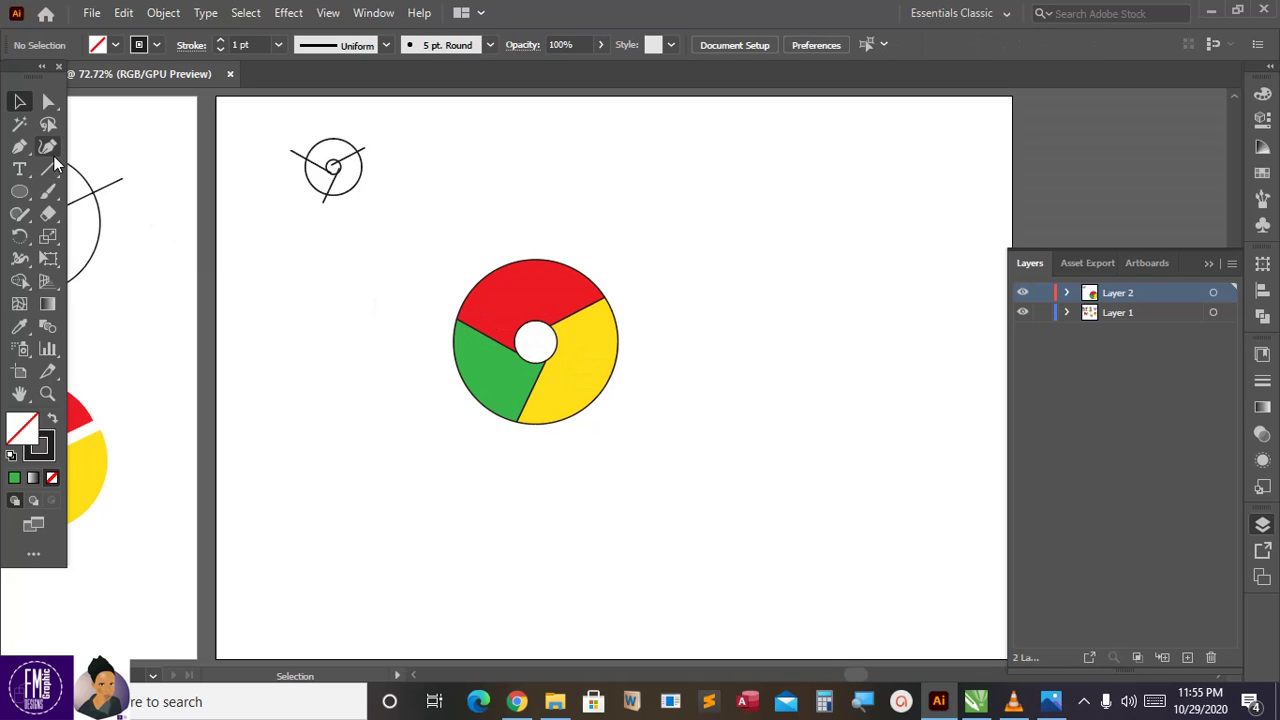
Enlarge the small circle-and-line construction near the artboard's upper-left corner, undoing the first scaling attempt.
left_click(336, 168)
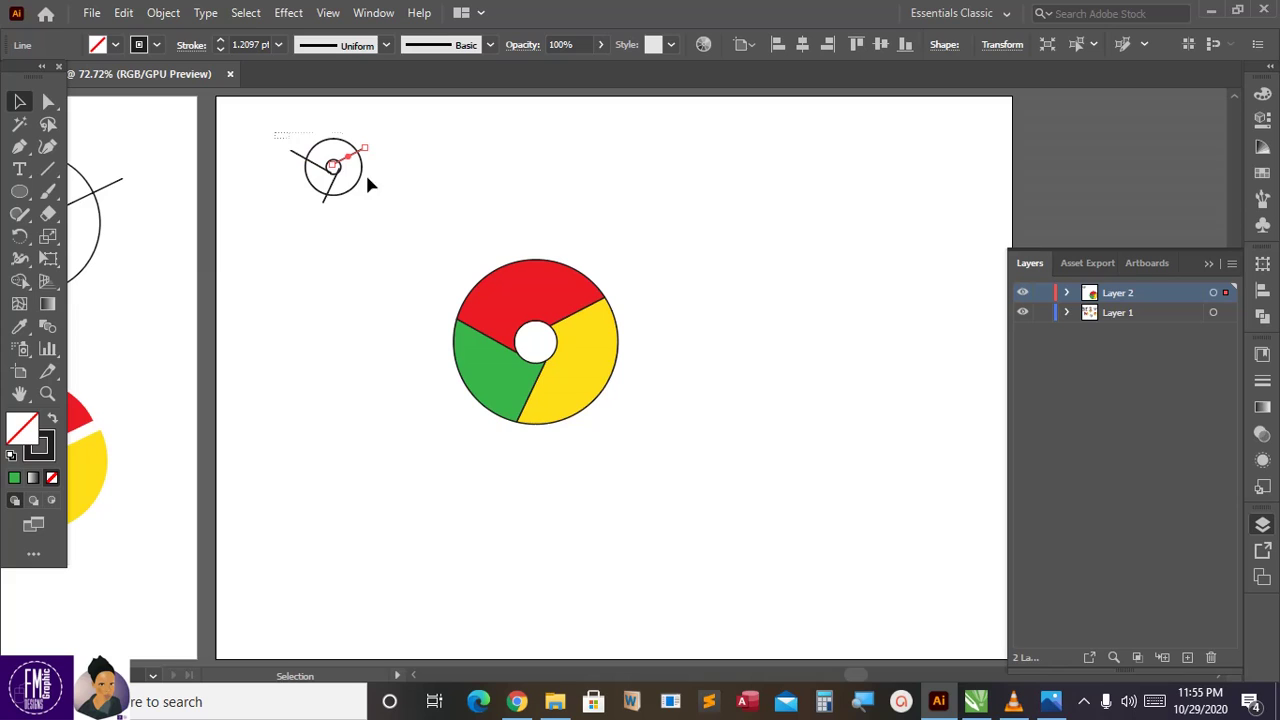
left_click_drag(423, 249, 391, 234)
left_click(426, 191)
key("ctrl+z")
key("ctrl+z")
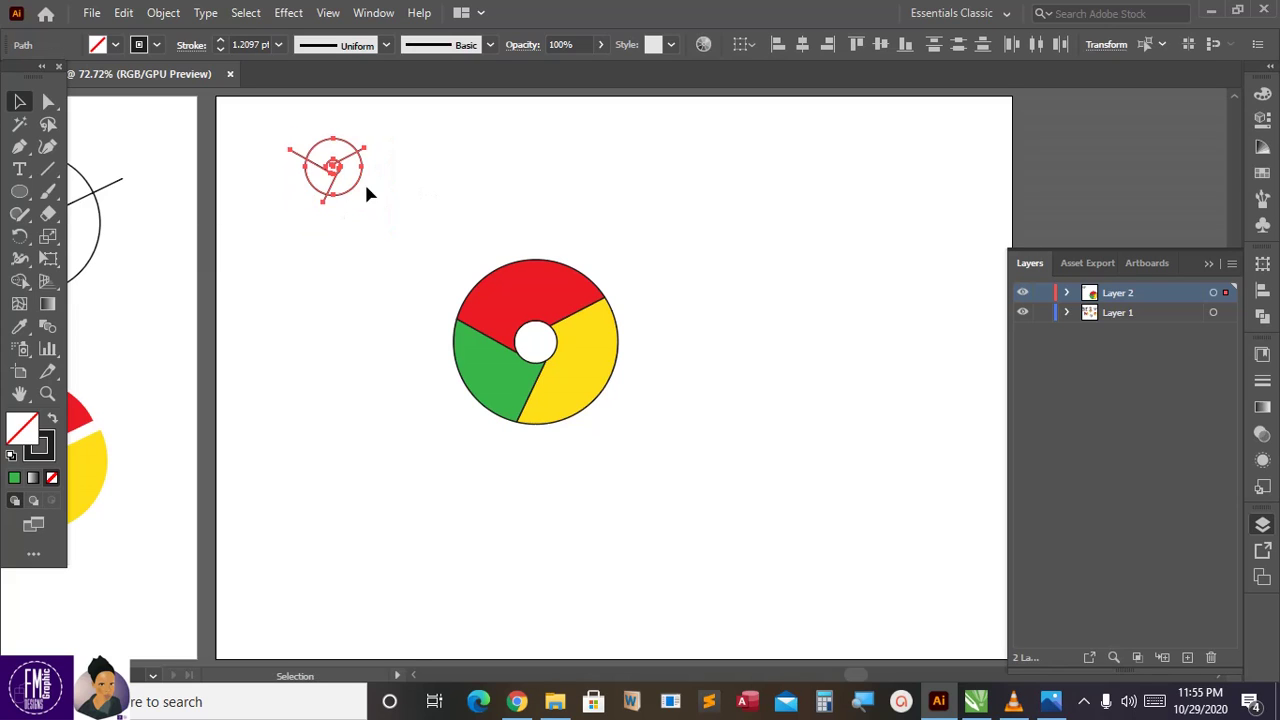
left_click_drag(364, 204, 404, 236)
left_click(447, 206)
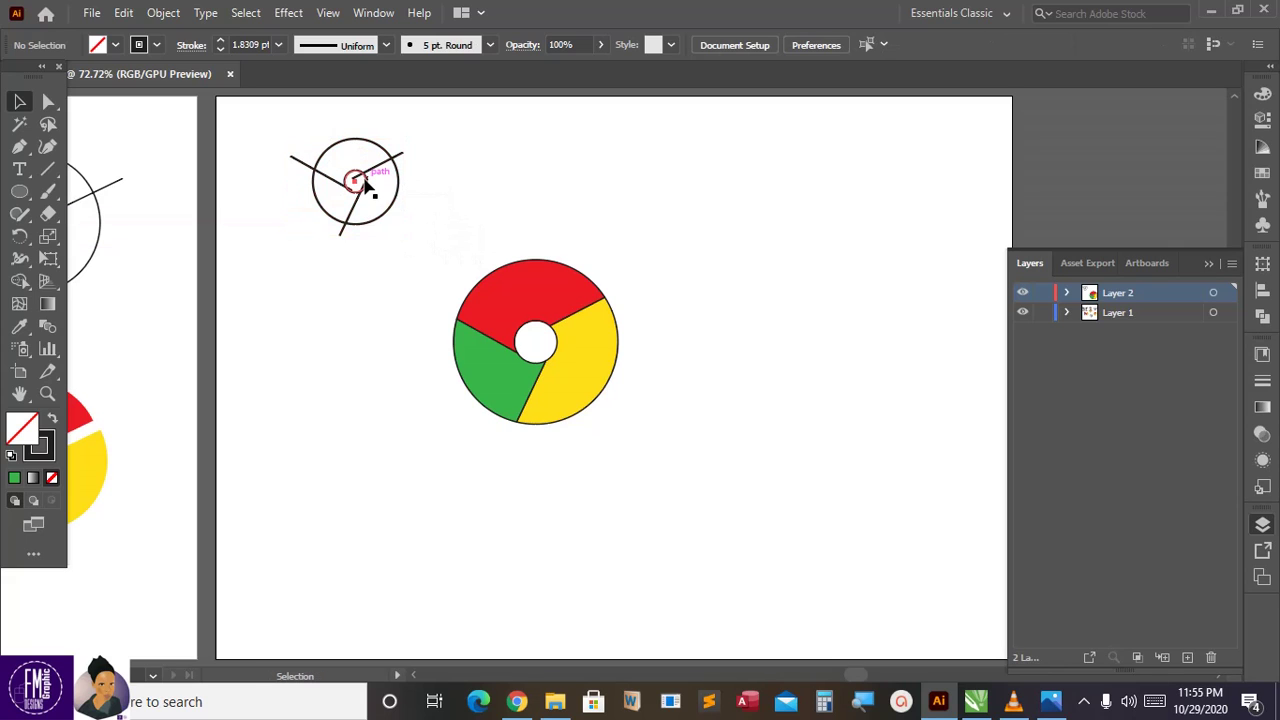
Copy the small construction's inner circle to the empty area to the right of the coloured ring.
left_click(365, 182)
left_click_drag(366, 186, 696, 270)
left_click(426, 243)
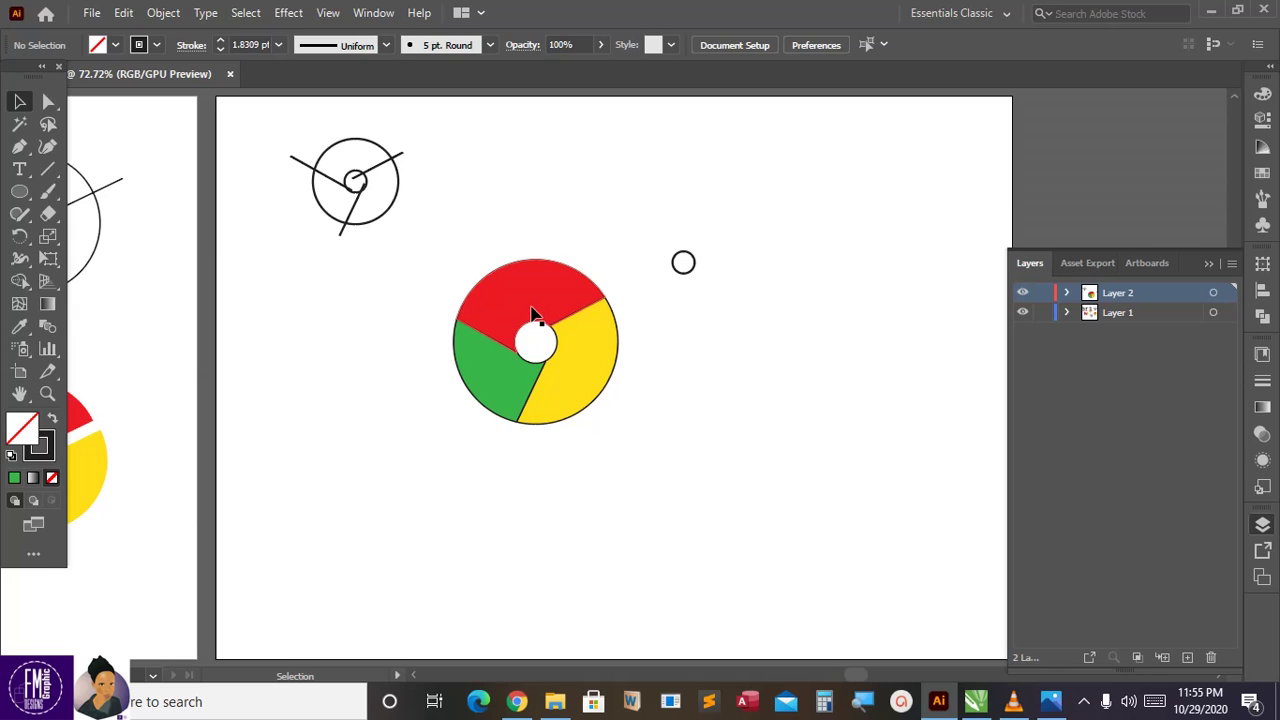
Try pulling the red, yellow and green segments far apart, and undo the three moves.
left_click_drag(529, 281, 523, 220)
left_click_drag(569, 343, 709, 388)
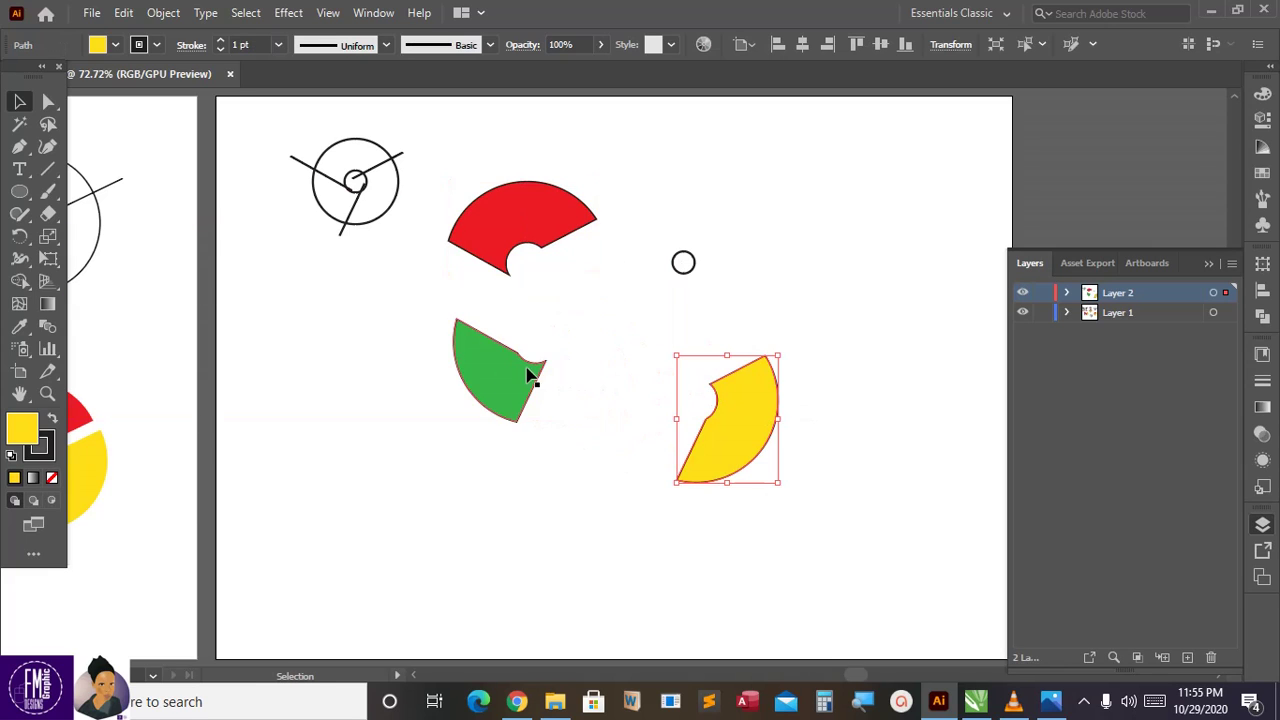
left_click_drag(529, 375, 369, 385)
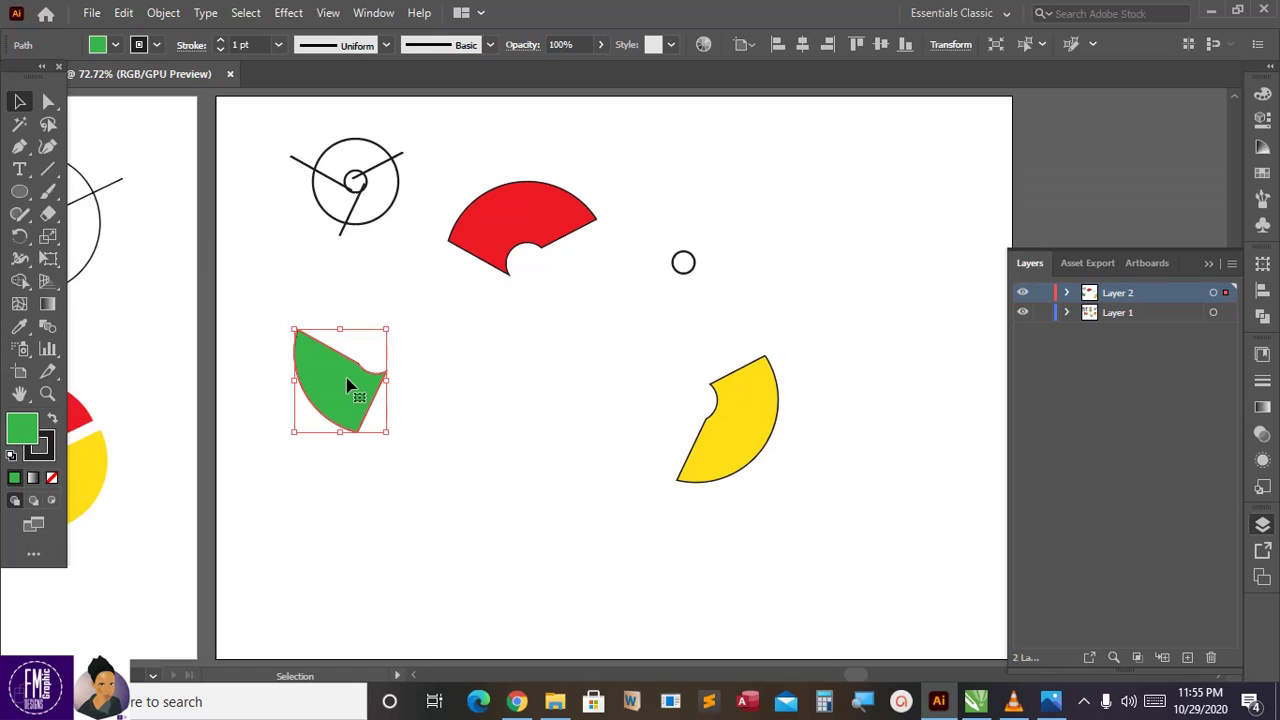
key("ctrl+z")
key("ctrl+z")
key("ctrl+z")
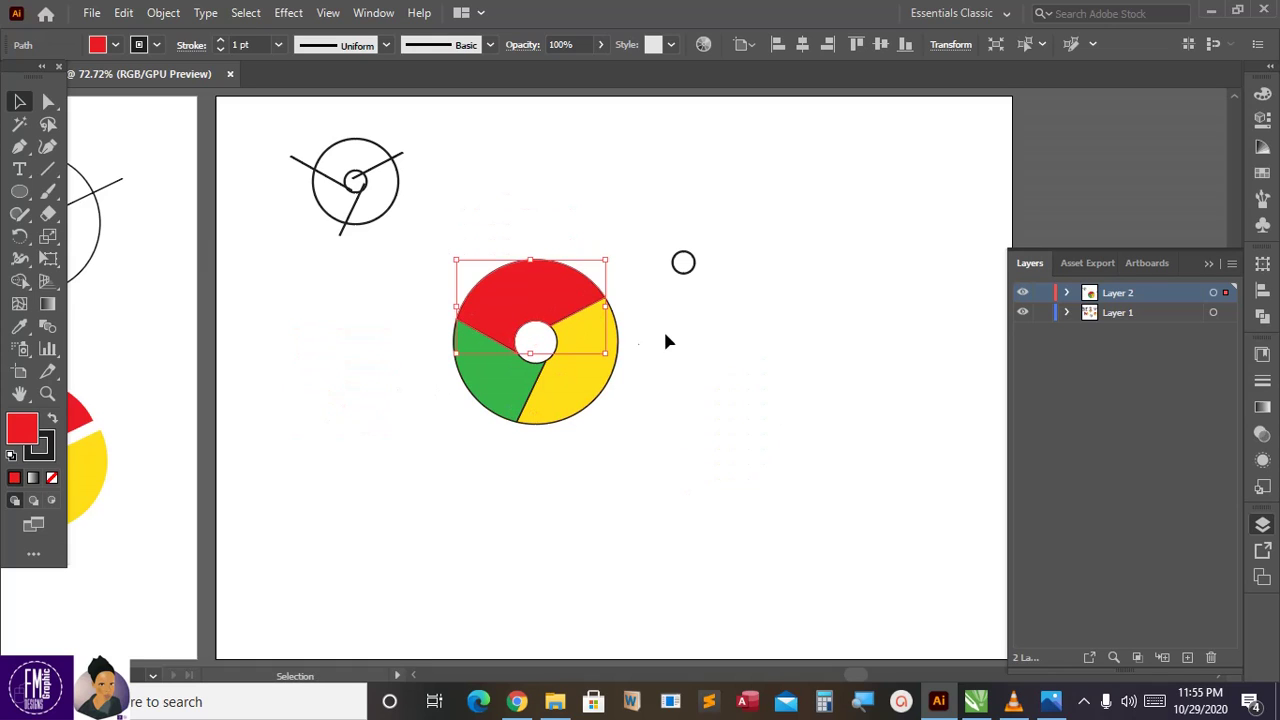
Select the whole coloured ring and set its stroke to None.
left_click(665, 340)
left_click(686, 268)
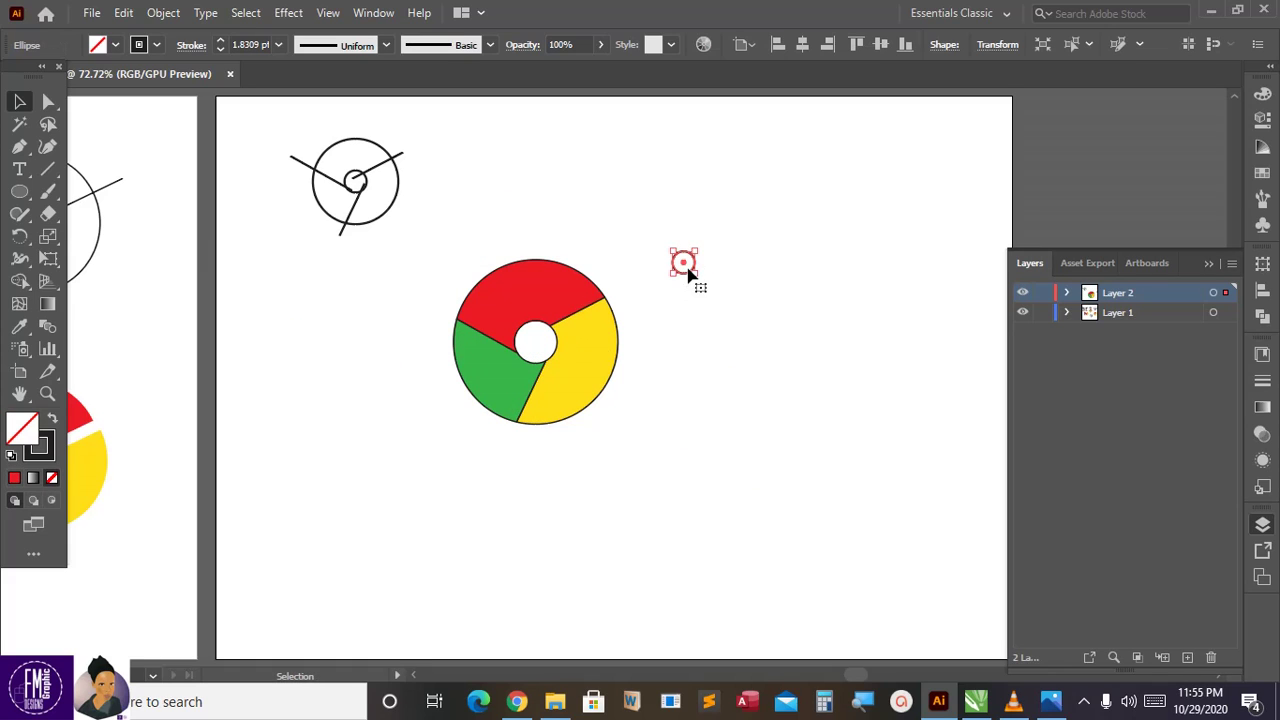
left_click_drag(651, 415, 629, 466)
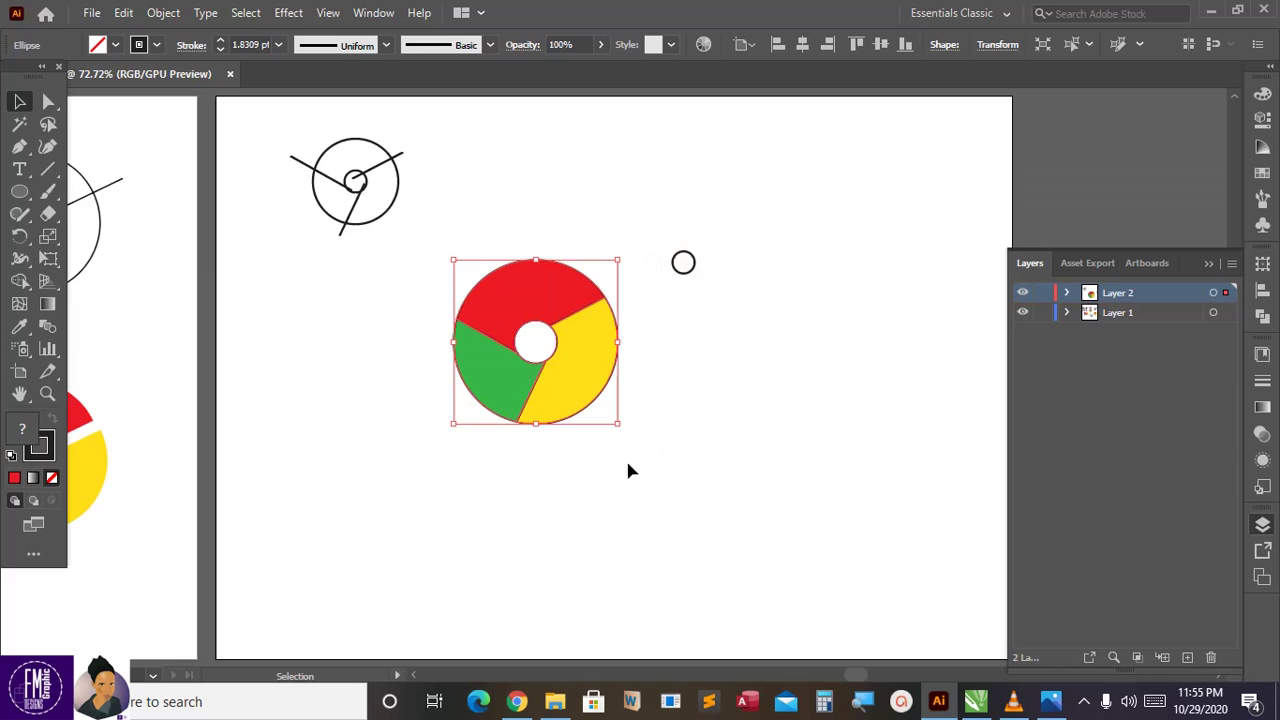
left_click(157, 45)
left_click(13, 78)
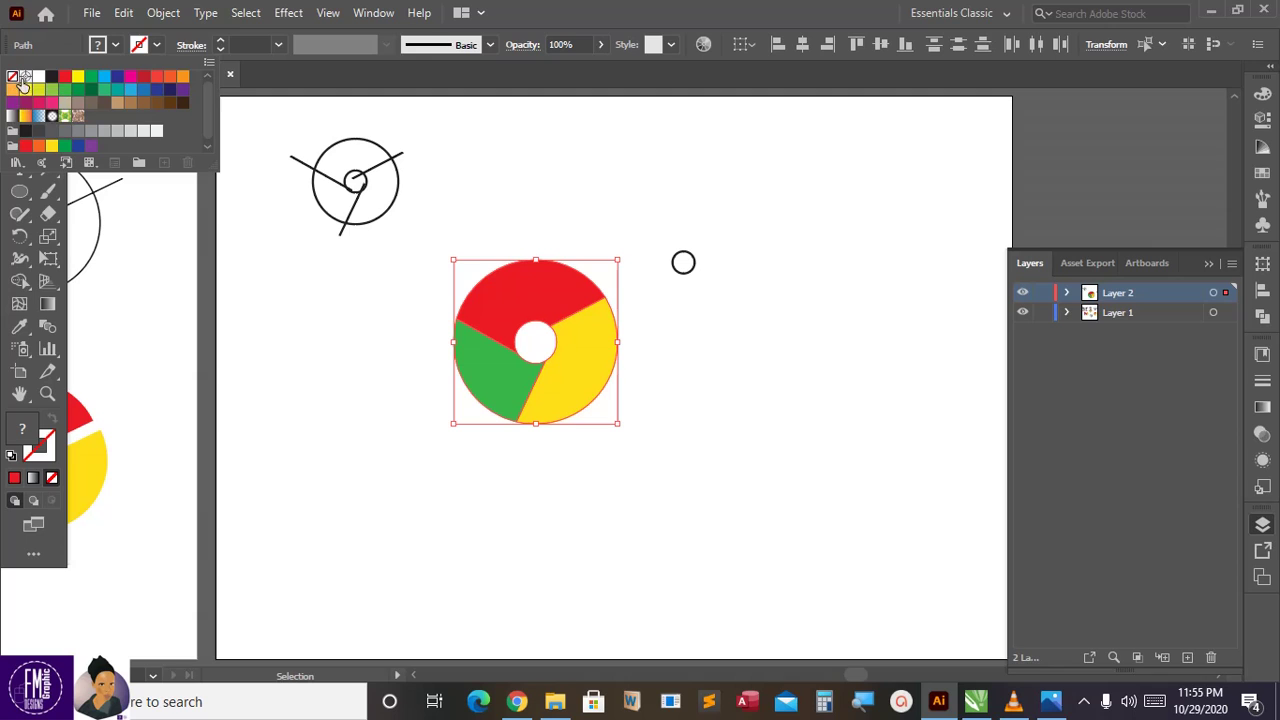
left_click(402, 337)
Try spreading the three strokeless segments slightly apart, and undo the moves.
left_click_drag(567, 350, 604, 369)
left_click_drag(520, 310, 513, 290)
left_click_drag(522, 366, 500, 390)
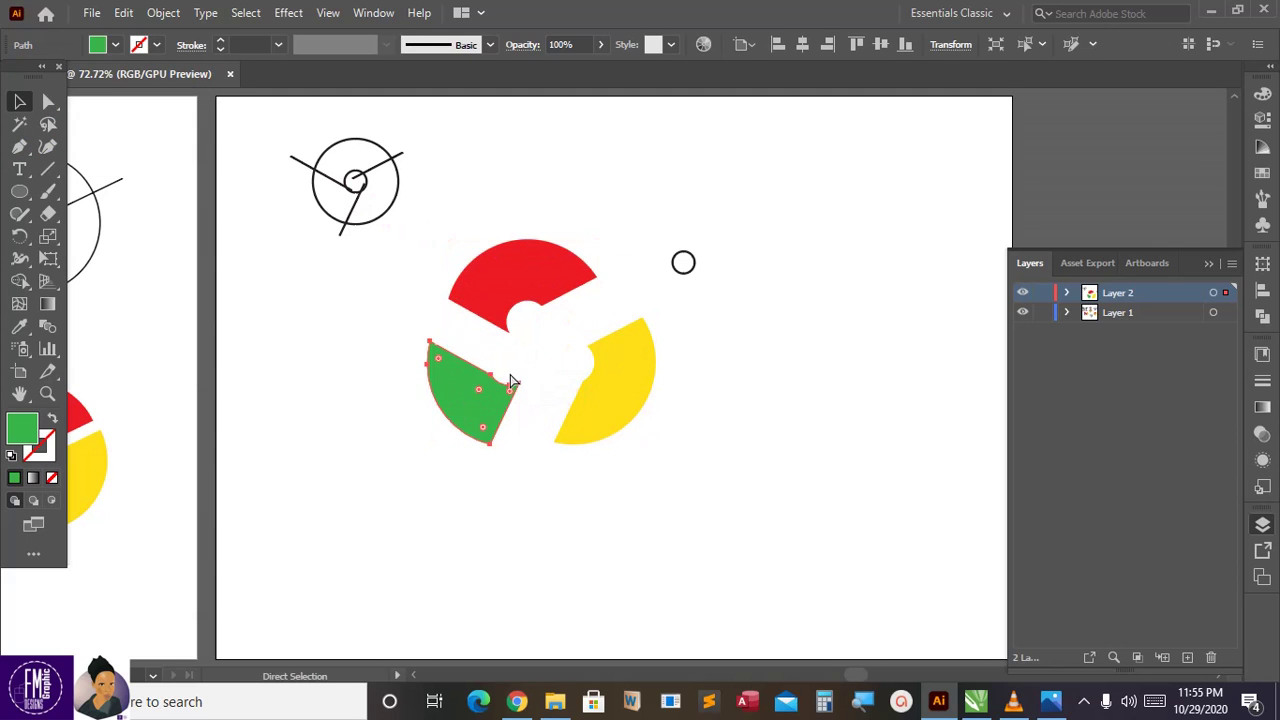
key("ctrl+z")
key("ctrl+z")
key("ctrl+z")
left_click(641, 396)
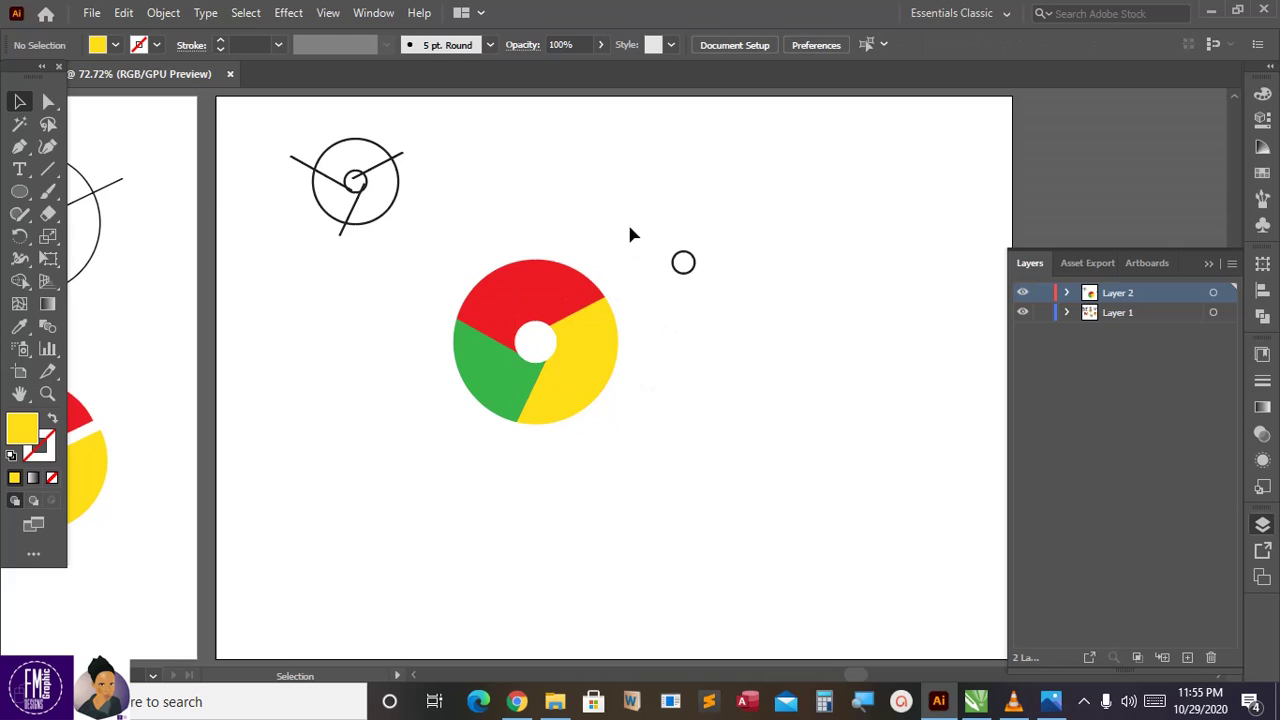
Place the copied circle inside the ring's centre hole, scale it up to fit within it, and nudge it upward to centre it.
left_click_drag(736, 320, 737, 321)
mouse_move(695, 274)
left_mouse_down()
mouse_move(727, 304)
mouse_move(714, 265)
mouse_move(549, 330)
mouse_move(556, 366)
left_mouse_up()
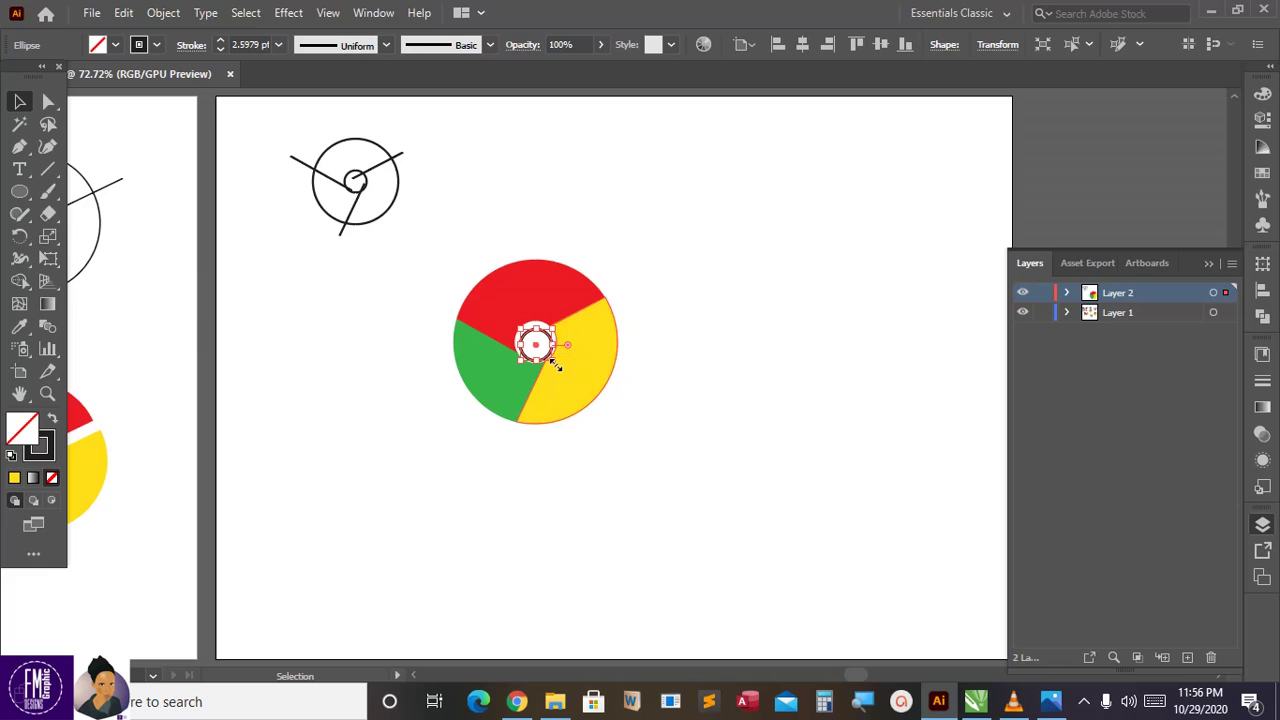
key("Up")
key("Up")
key("Up")
key("Up")
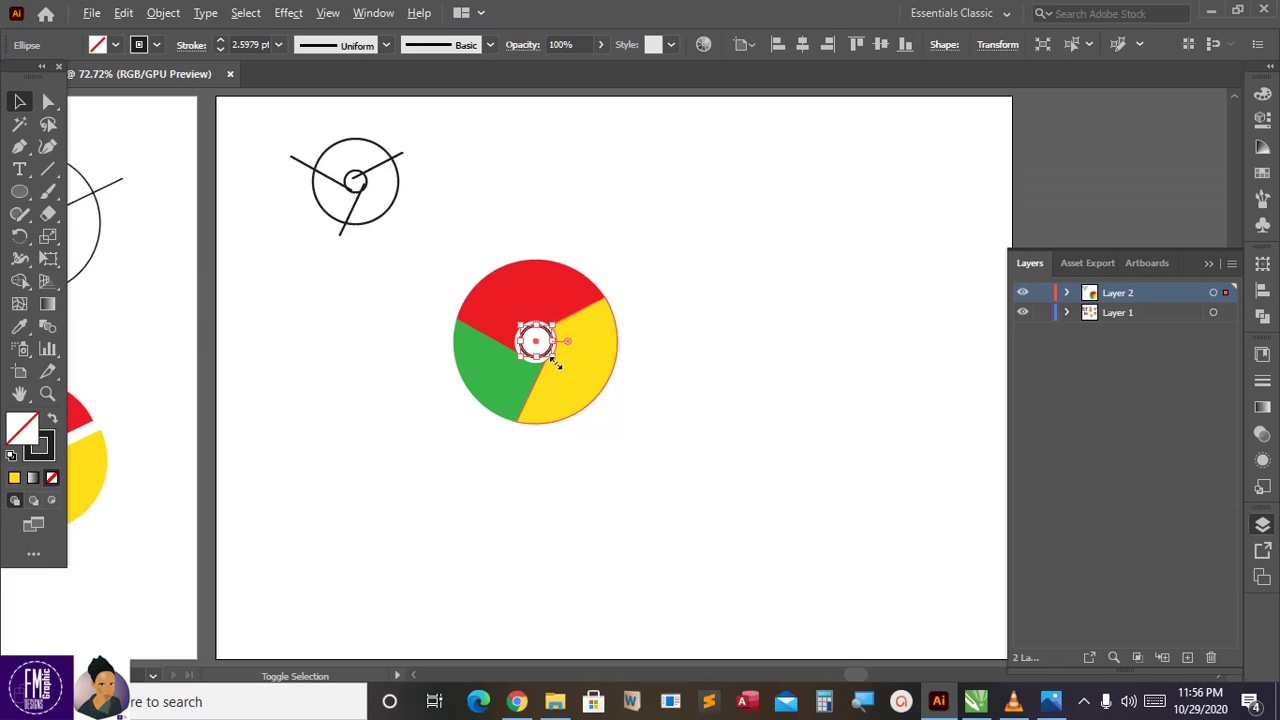
Enlarge the centre circle until it overlaps the hole's edge, and nudge it slightly downward.
left_click_drag(557, 366, 565, 368)
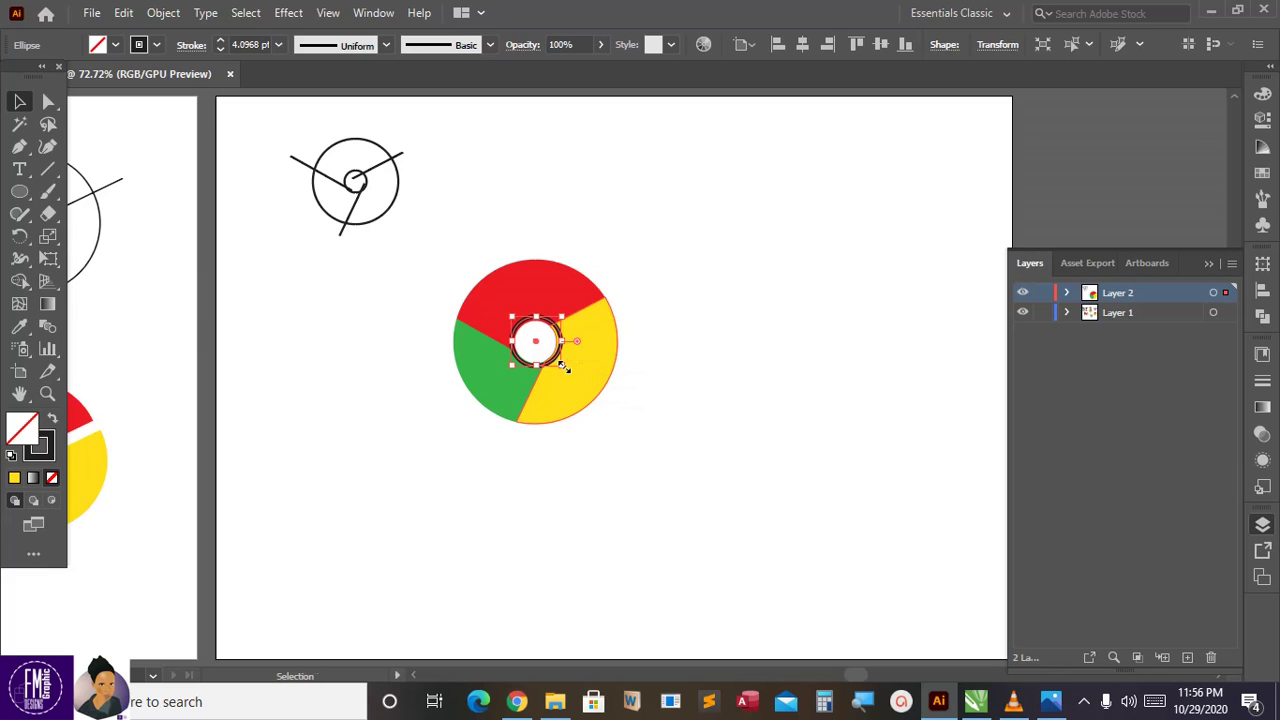
key("Down")
key("Down")
key("Down")
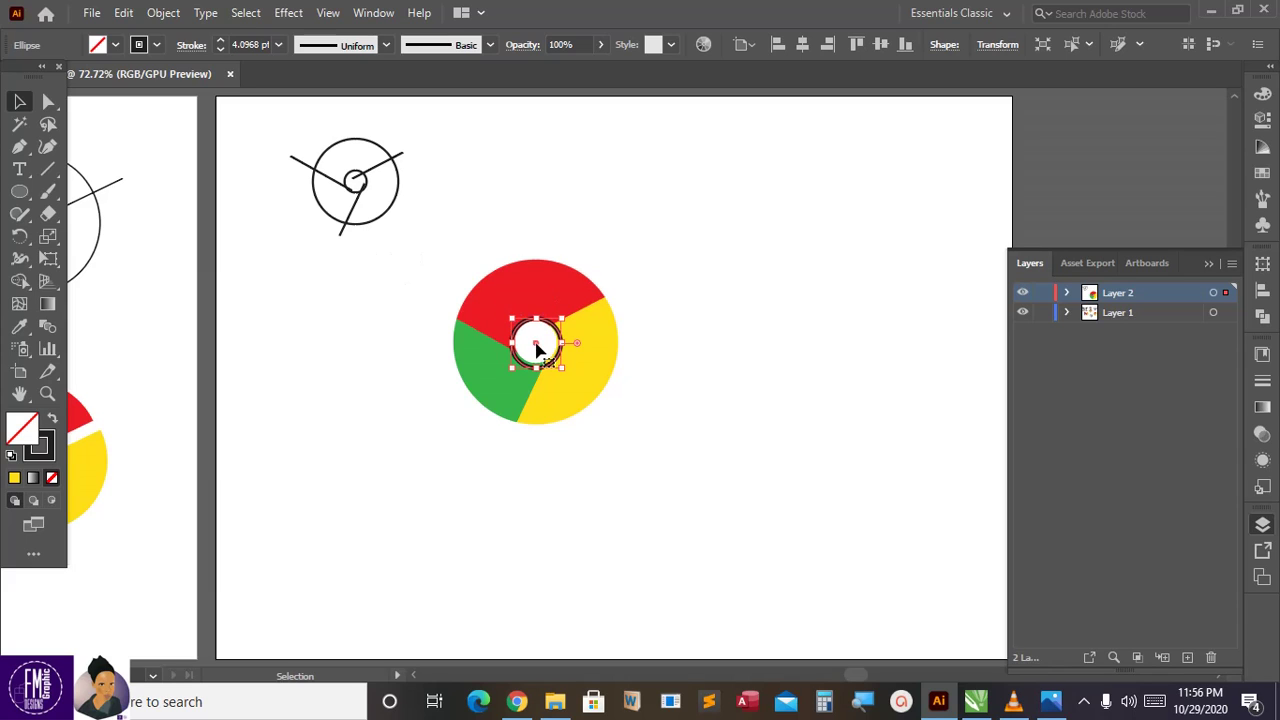
Move the centre circle out of the ring and group the red, yellow and green segments.
left_click_drag(540, 348, 707, 309)
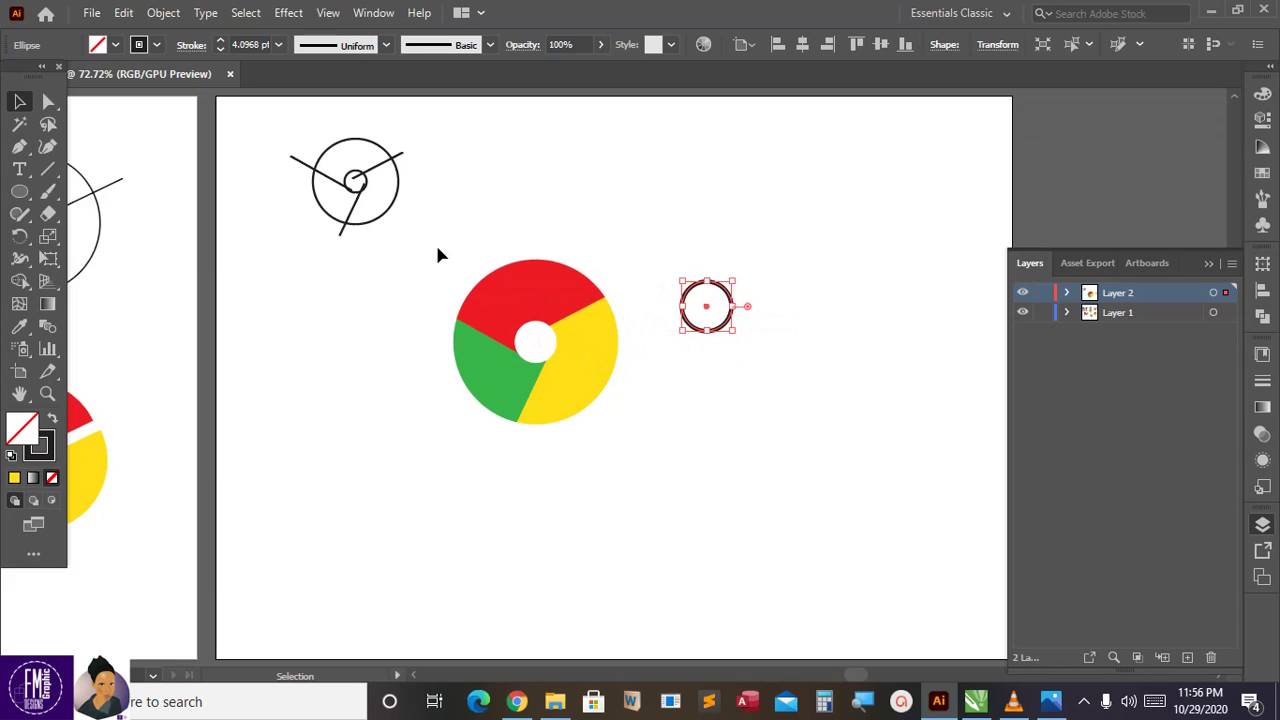
left_click(594, 400)
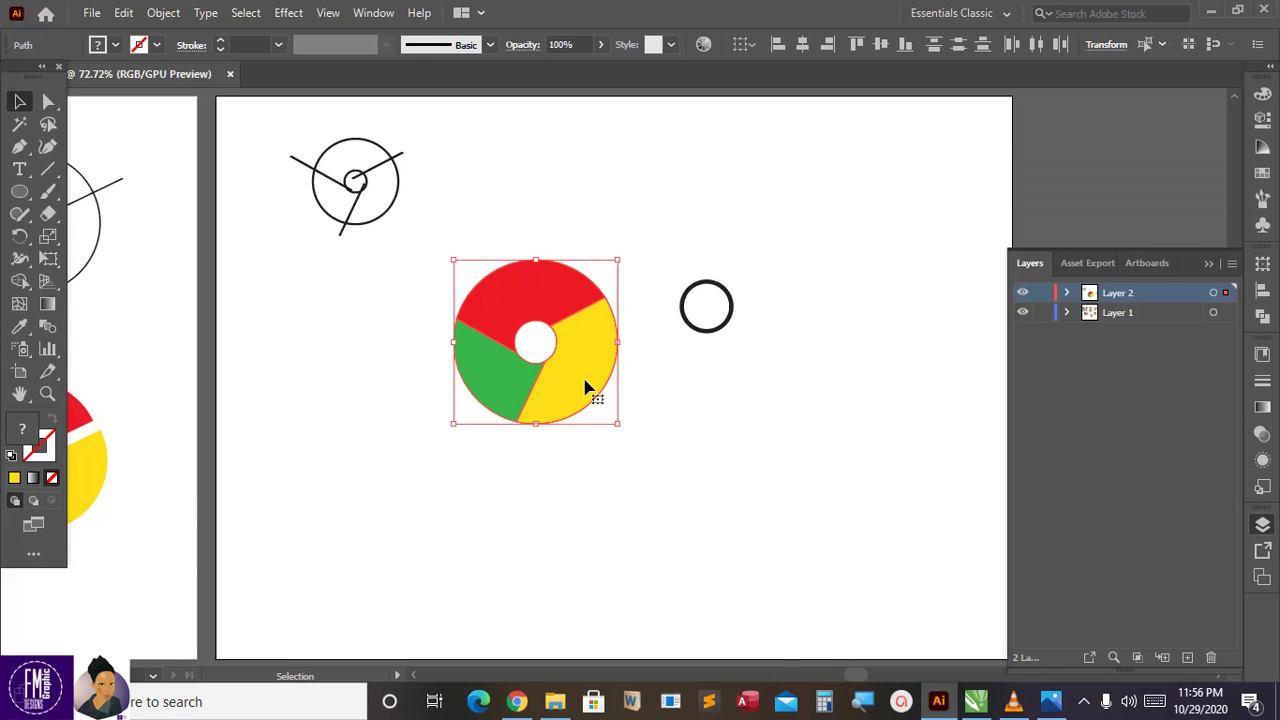
right_click(584, 380)
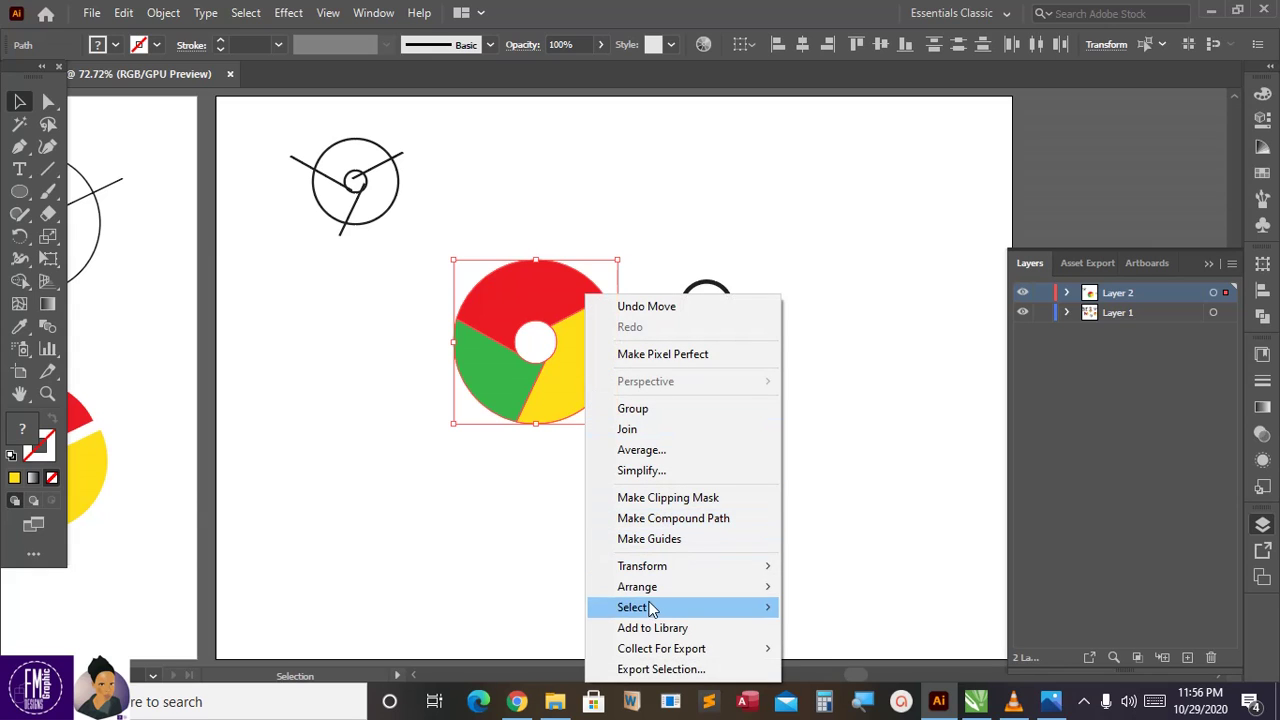
left_click(652, 410)
left_click(695, 418)
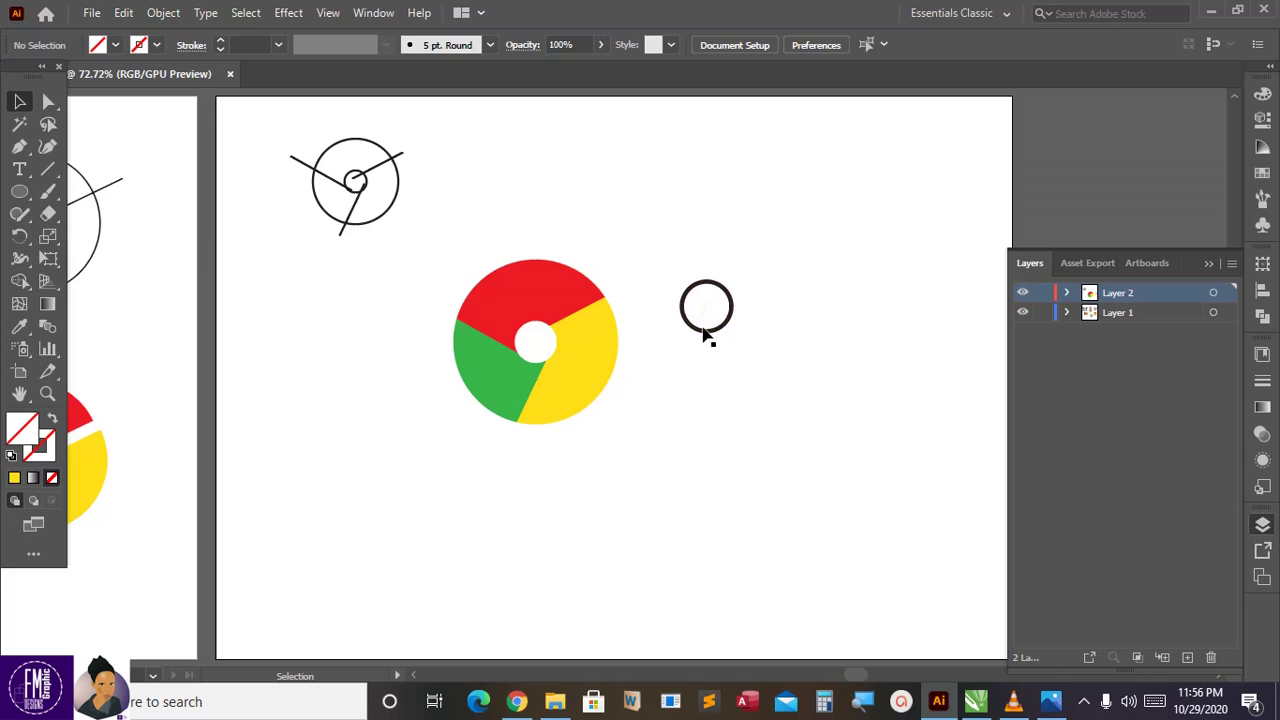
Return the black-outlined circle to the ring's hole, thin its stroke, and scale it down to fit inside.
left_click_drag(706, 334, 530, 370)
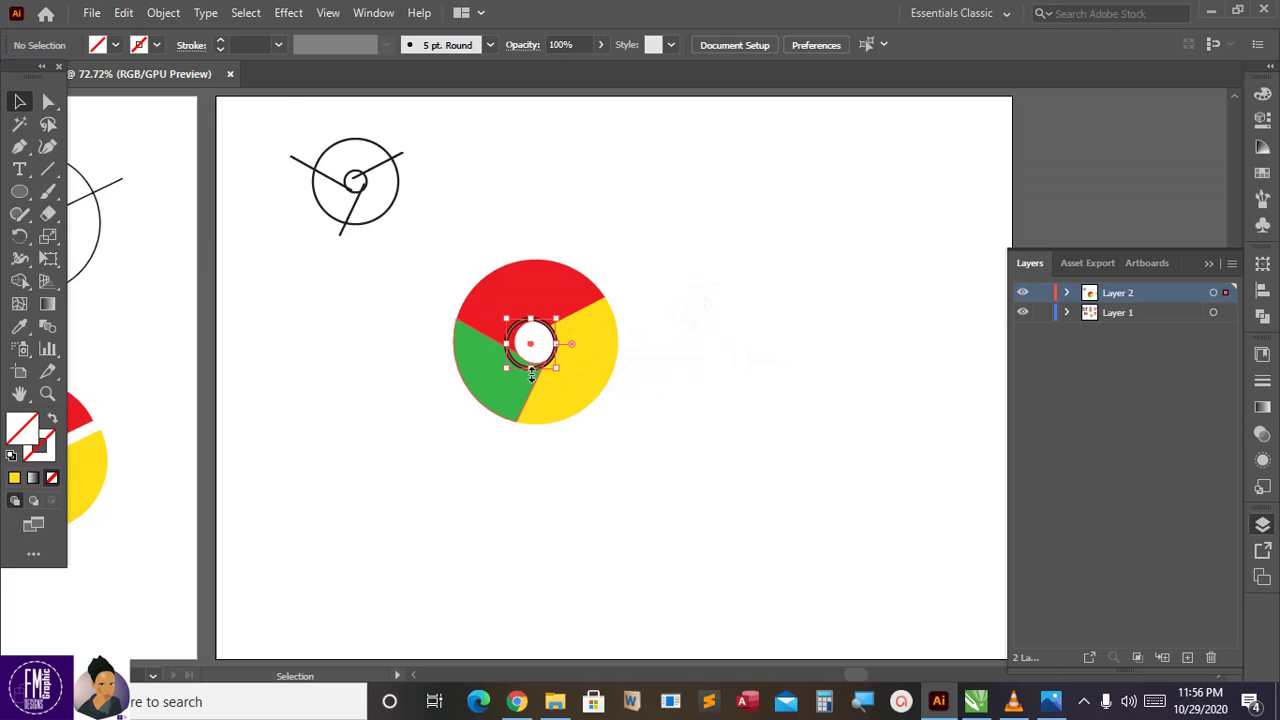
left_click(218, 48)
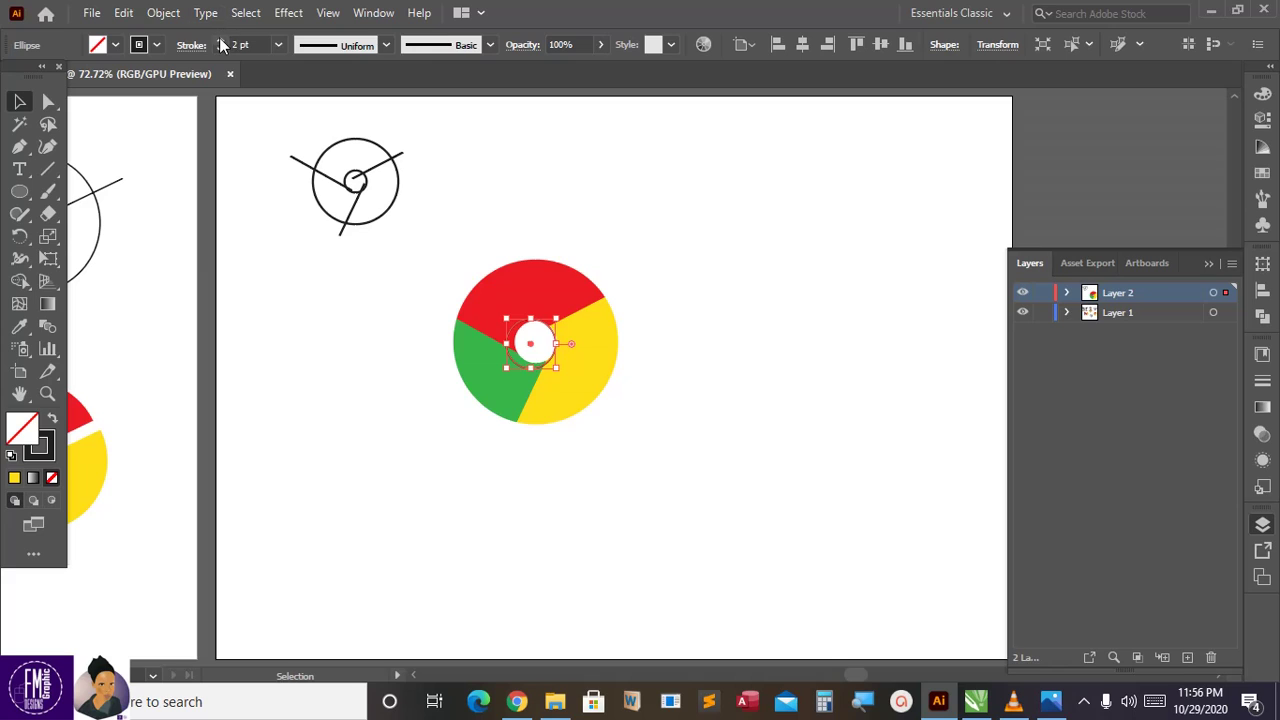
left_click(221, 45)
left_click_drag(557, 368, 542, 352)
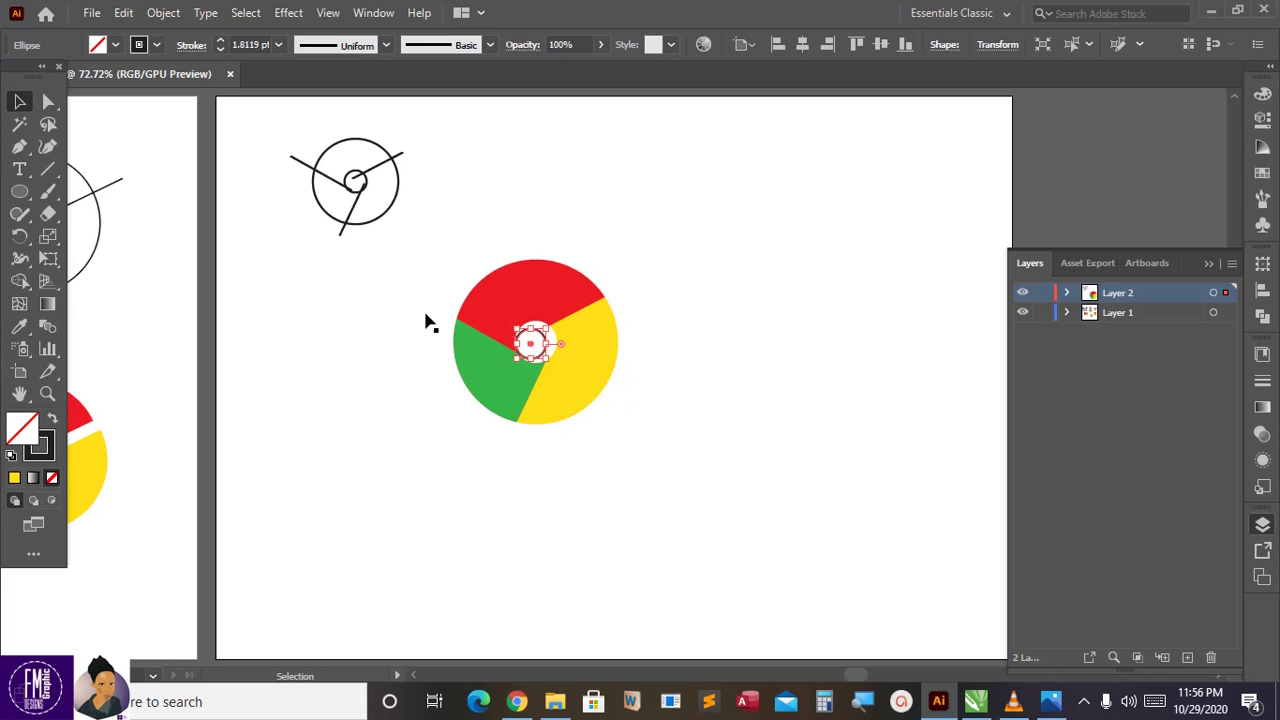
Fill the small centre circle with light blue.
left_click(118, 44)
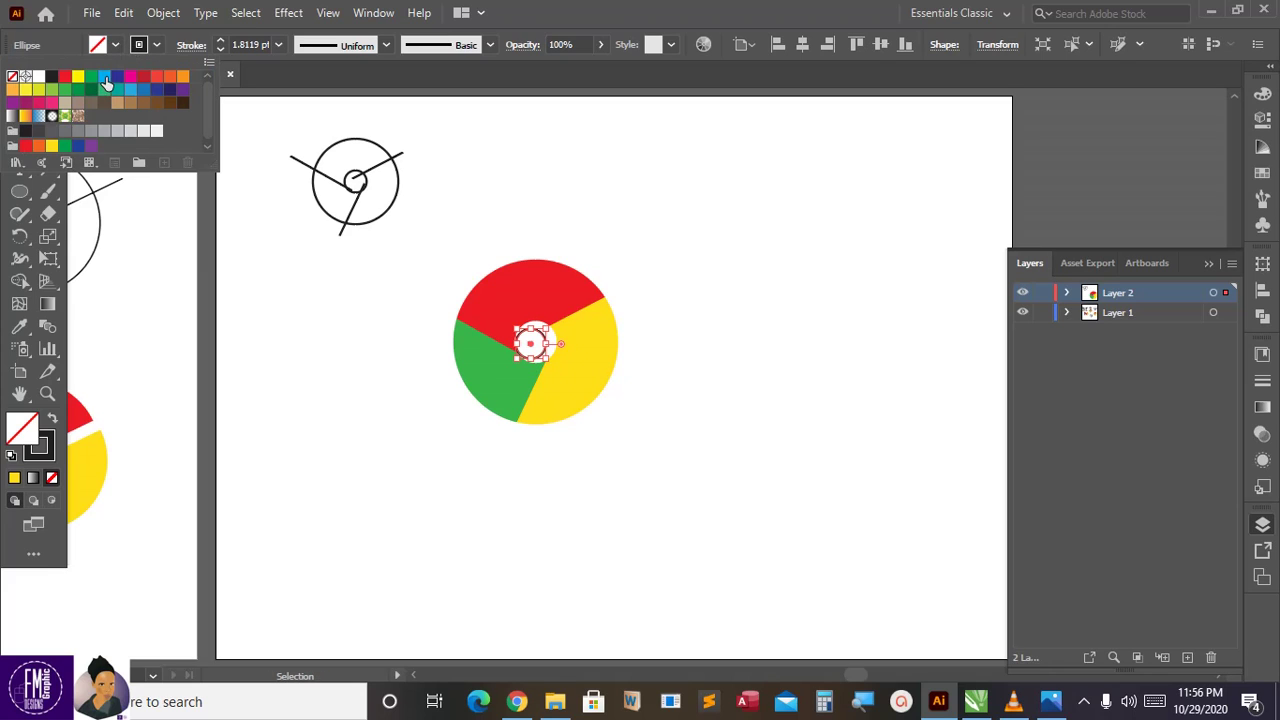
left_click(106, 76)
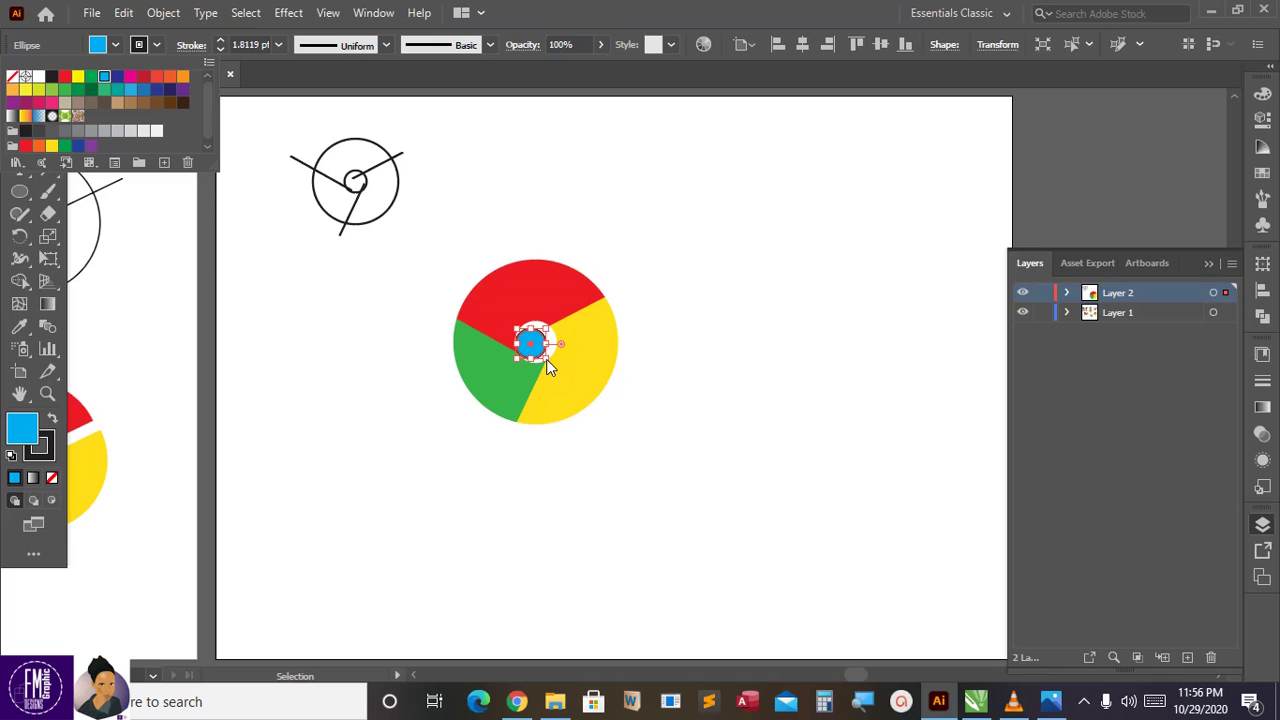
key("Escape")
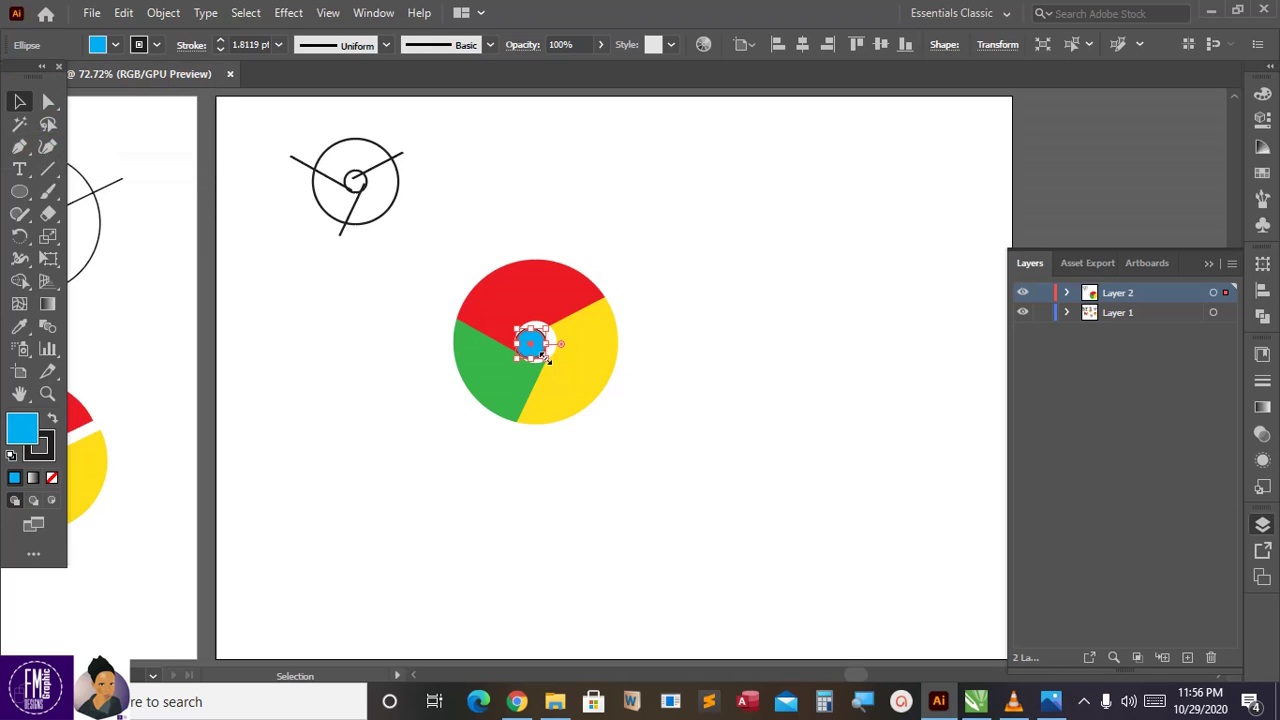
Enlarge the blue centre circle to about the size of the ring's hole and give it a white stroke.
left_click_drag(548, 358, 553, 366)
left_click(147, 45)
left_click(37, 78)
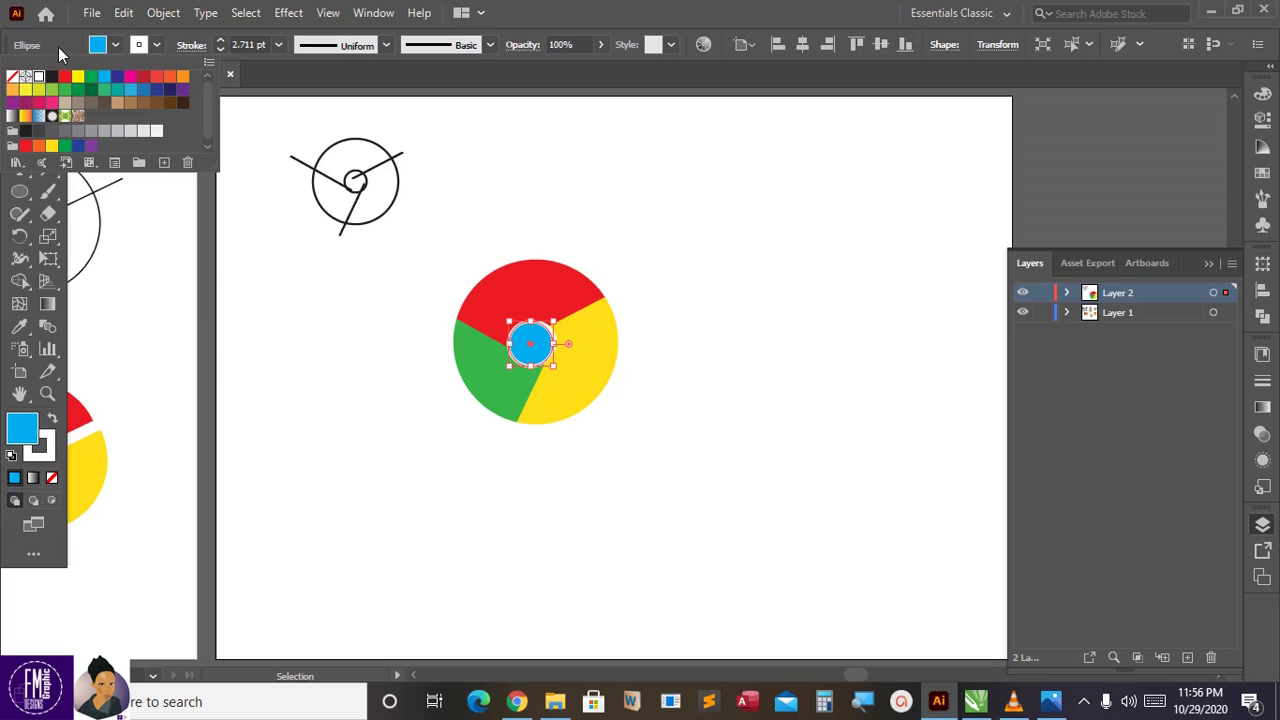
left_click(568, 362)
left_click(655, 340)
Align the blue circle and the coloured ring on their horizontal centres.
left_click(529, 344)
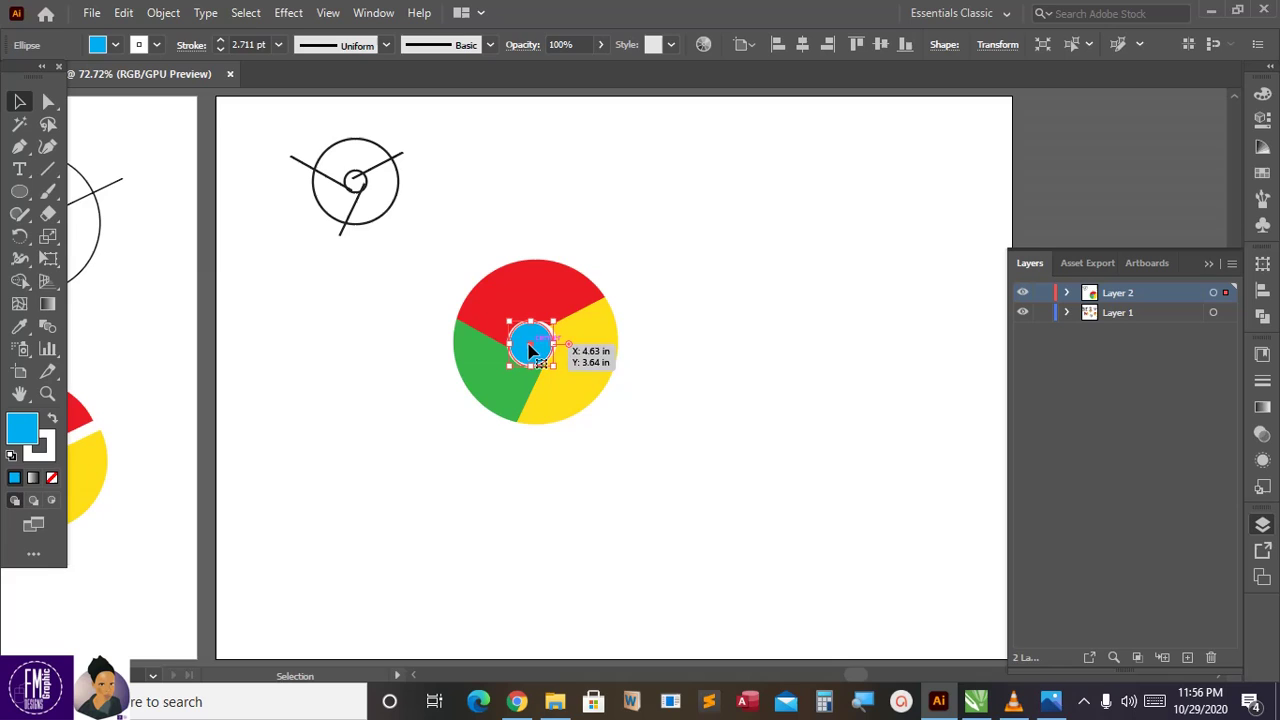
left_click(499, 301, "shift")
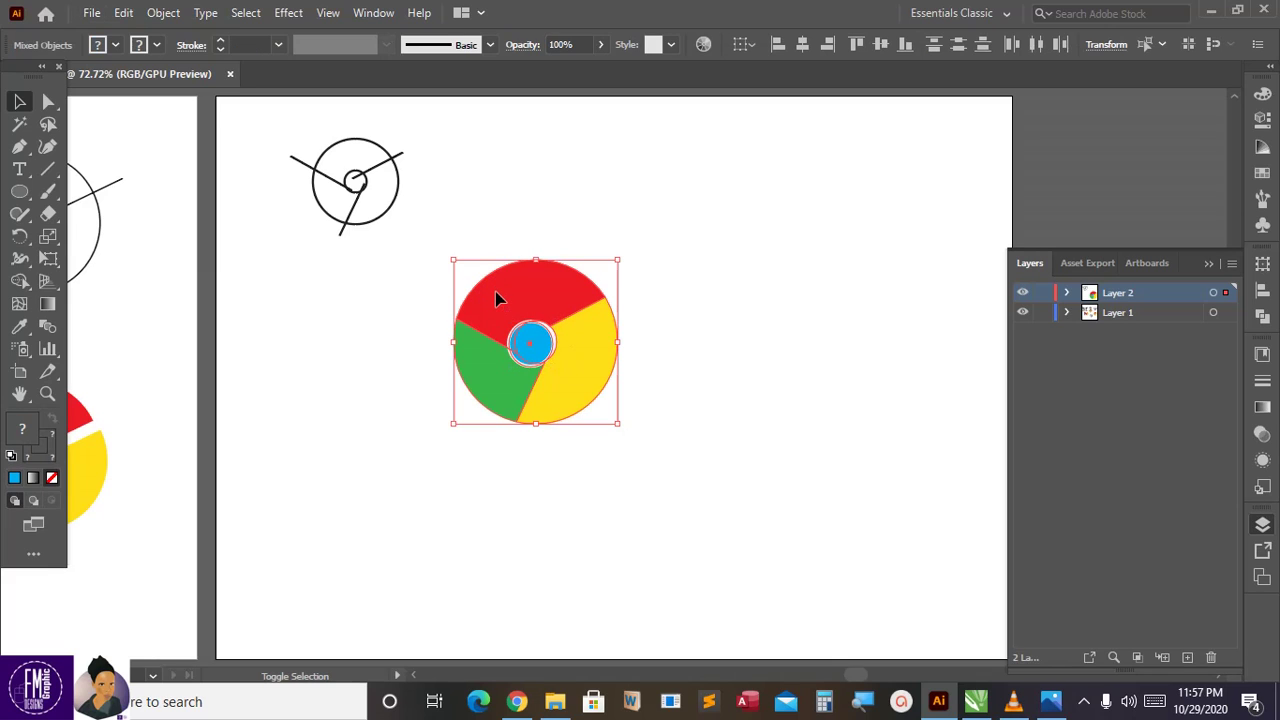
left_click(802, 47)
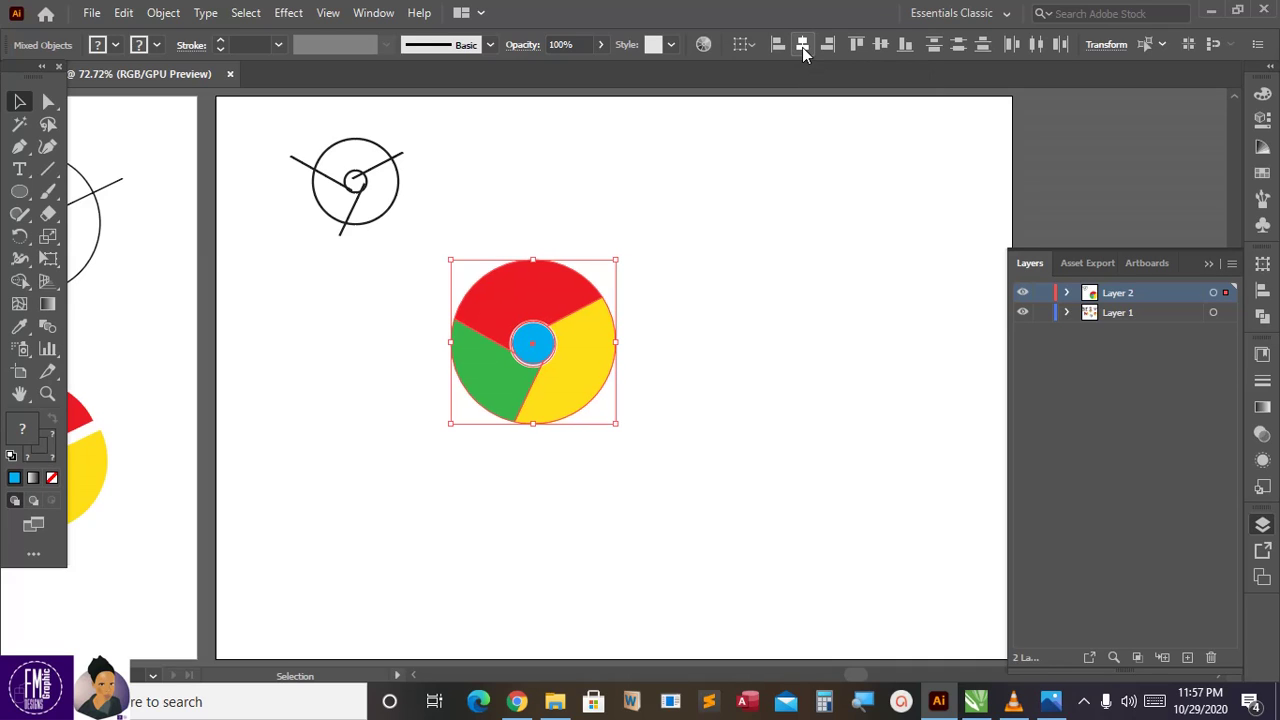
left_click(679, 270)
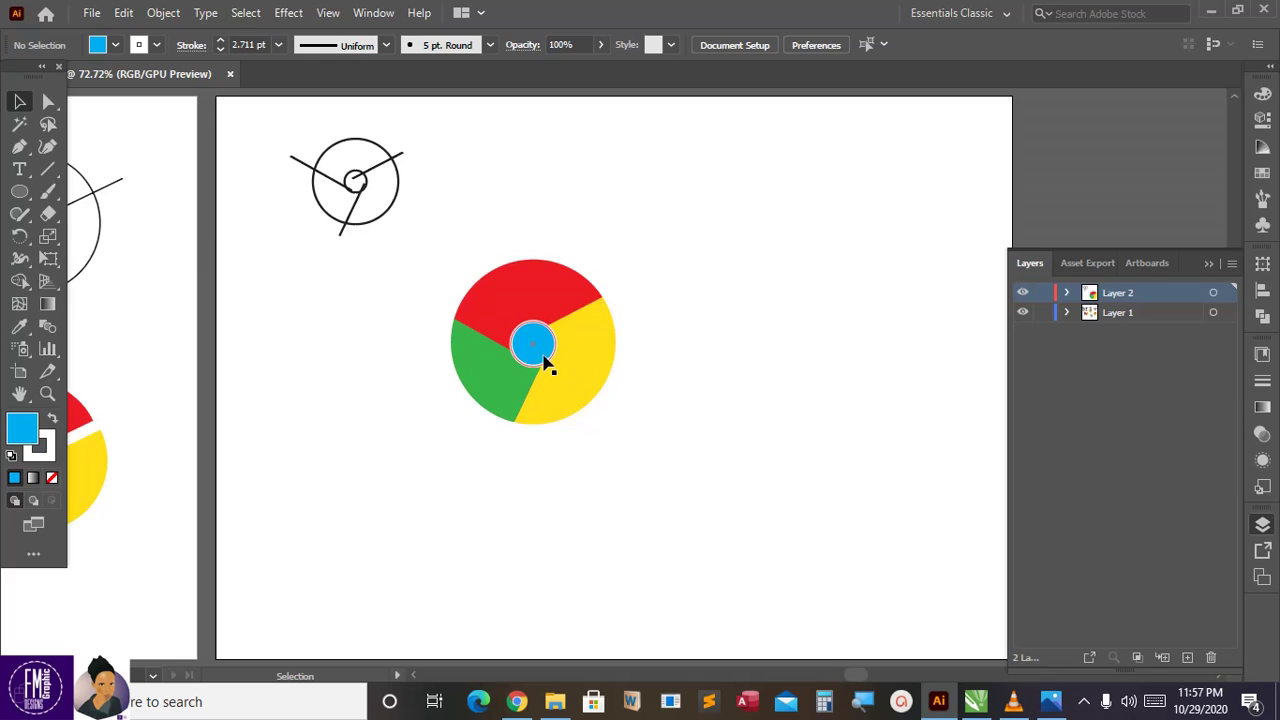
Enlarge the blue circle slightly about its centre so its white outline overlaps the coloured segments.
left_click(543, 349)
left_click_drag(557, 368, 566, 374)
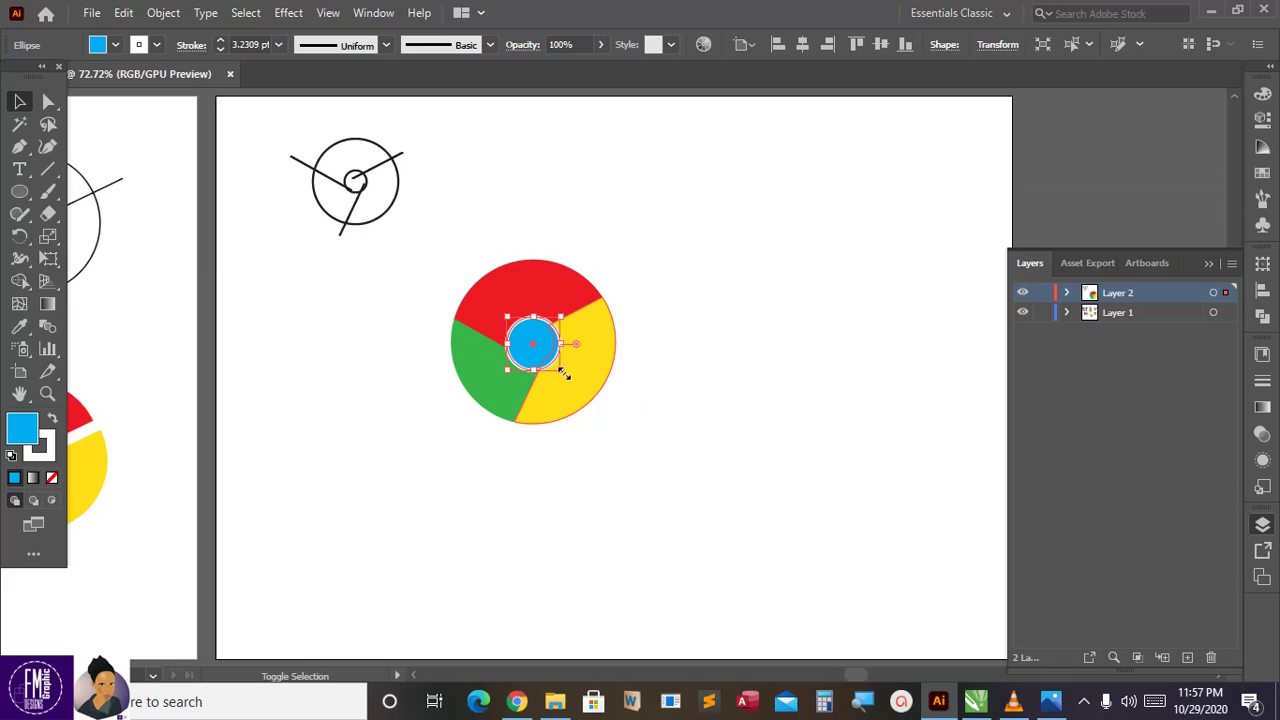
left_click(641, 343)
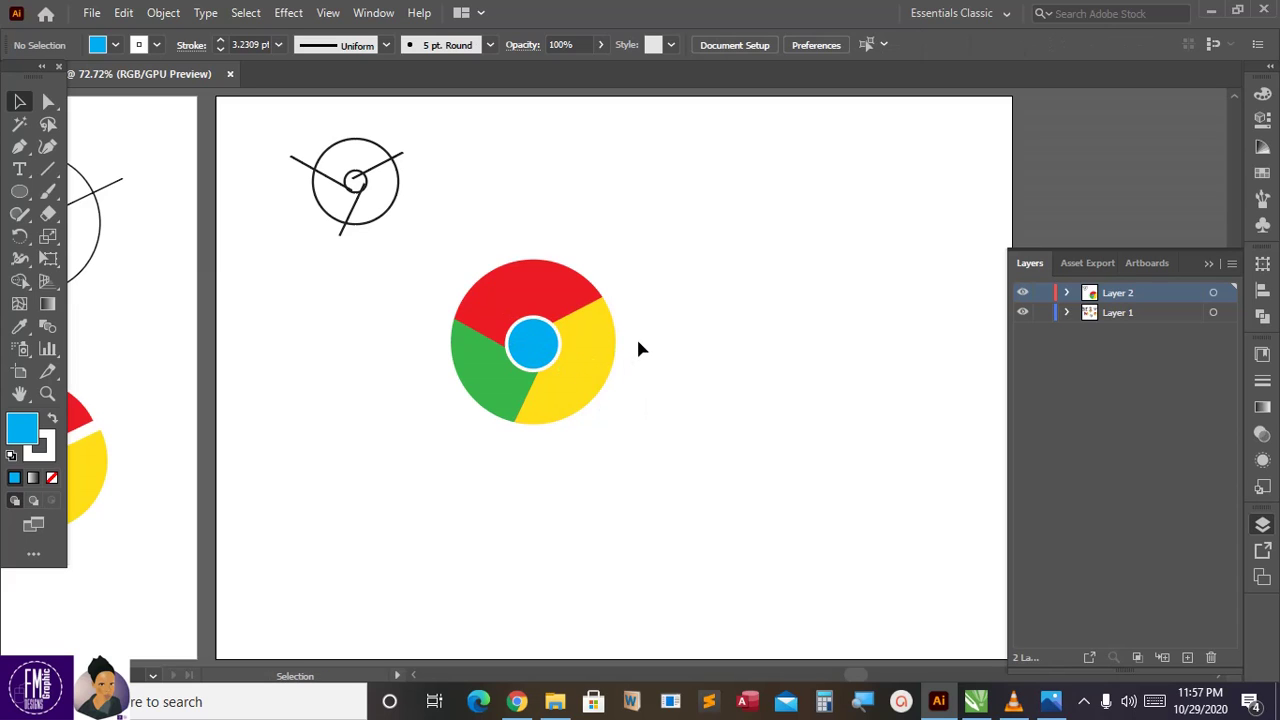
Select the whole Chrome logo and move it up beside the small black line sketch.
scroll(609, 349, "up", 1)
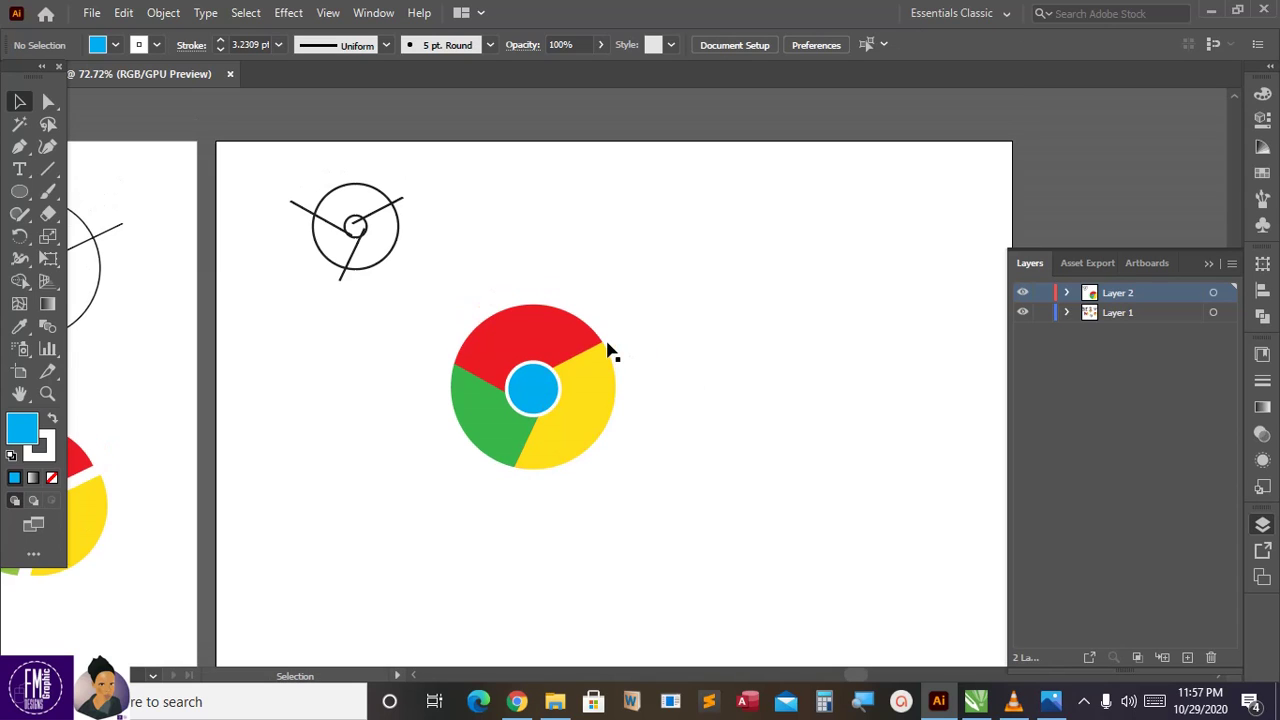
scroll(612, 341, "down", 2)
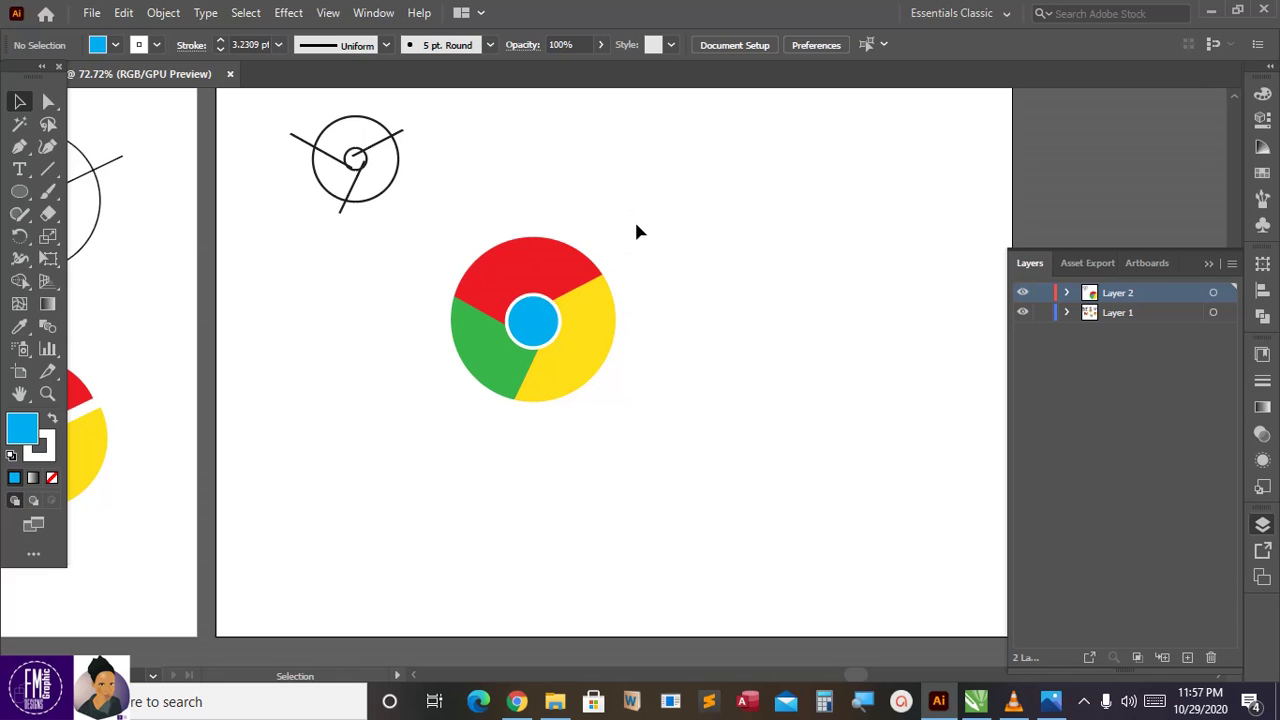
scroll(660, 275, "down", 1)
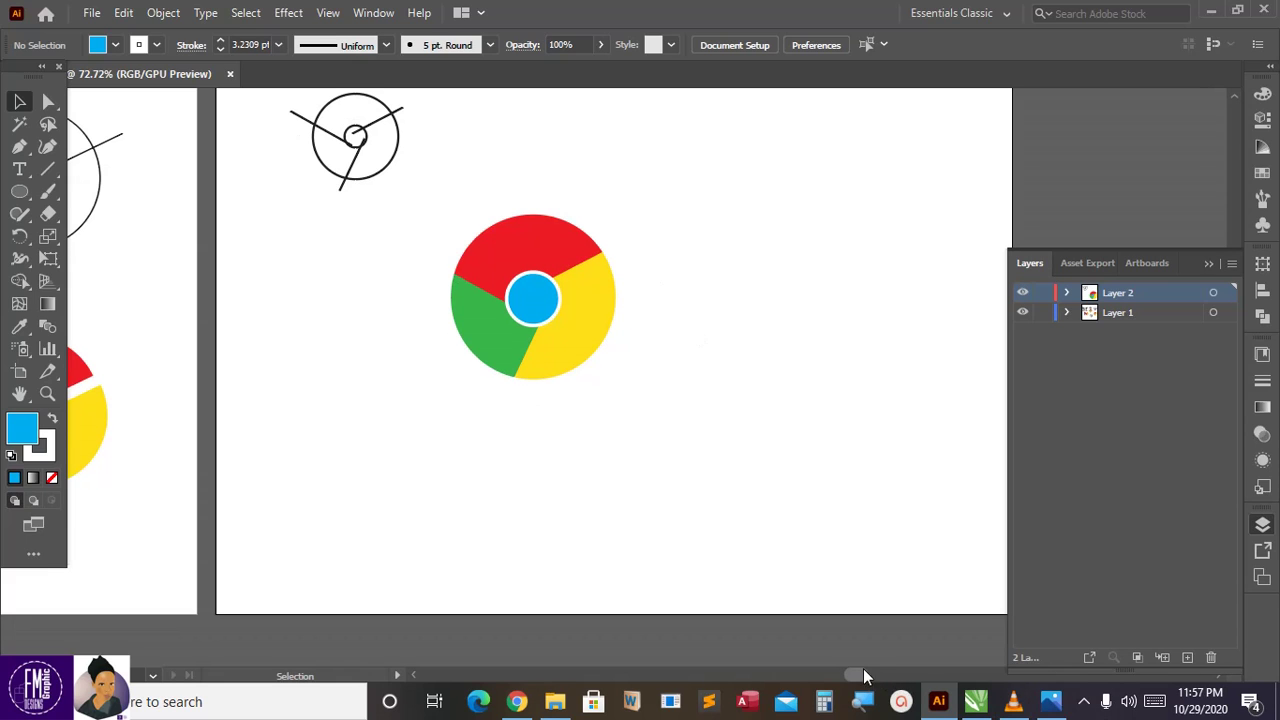
mouse_move(866, 677)
left_mouse_down()
mouse_move(826, 678)
mouse_move(880, 688)
mouse_move(858, 678)
left_mouse_up()
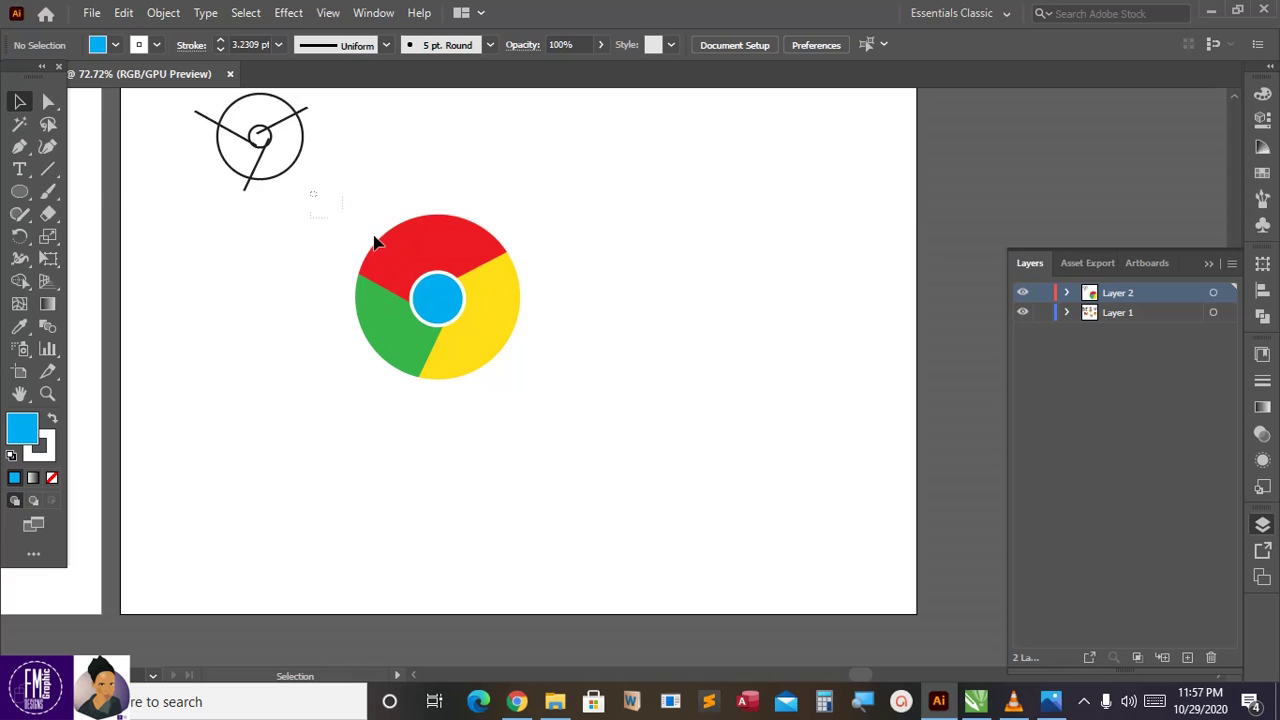
left_click_drag(606, 432, 606, 446)
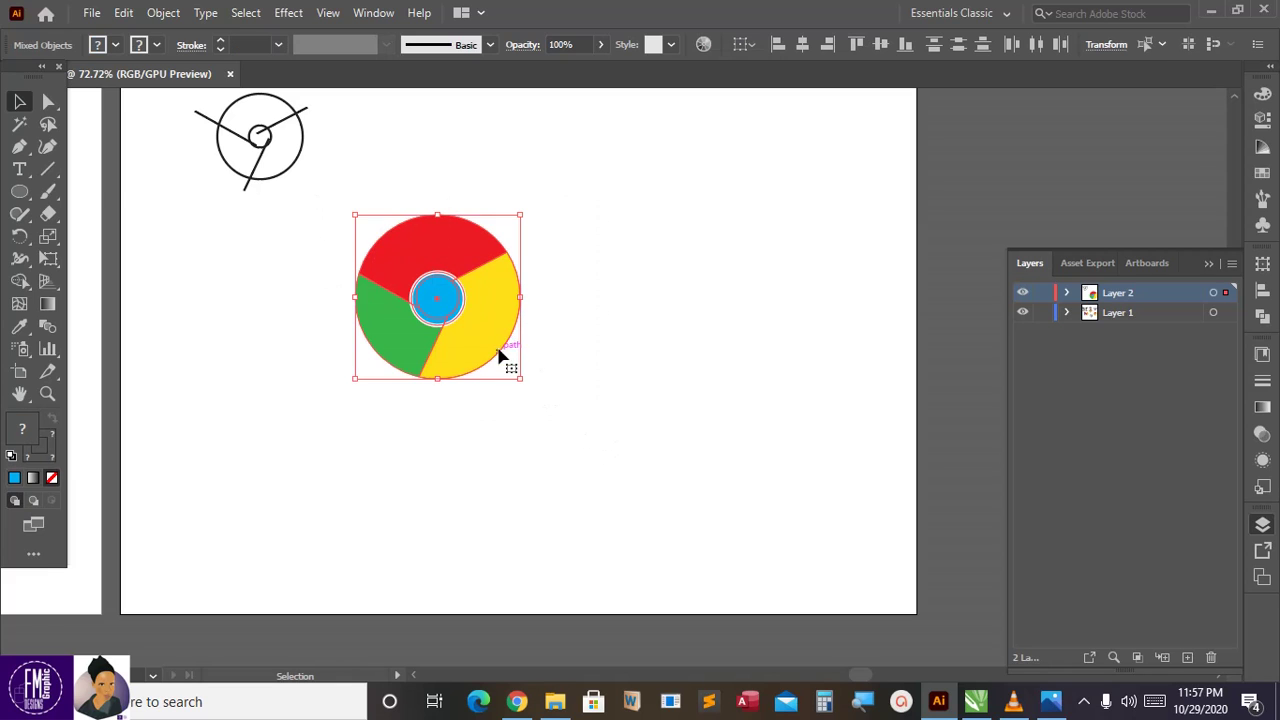
left_click_drag(498, 348, 459, 206)
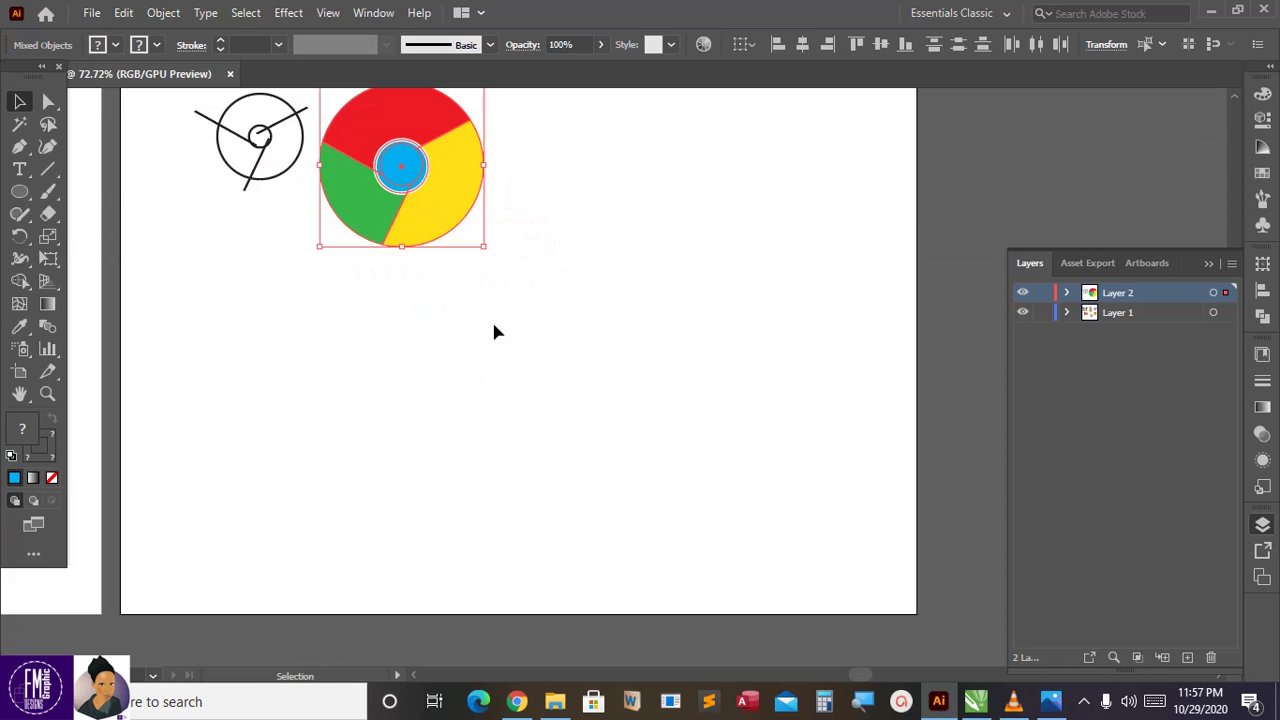
left_click(455, 377)
Draw a circle with the Ellipse tool in the empty artboard area below the Chrome logo.
left_click(19, 191)
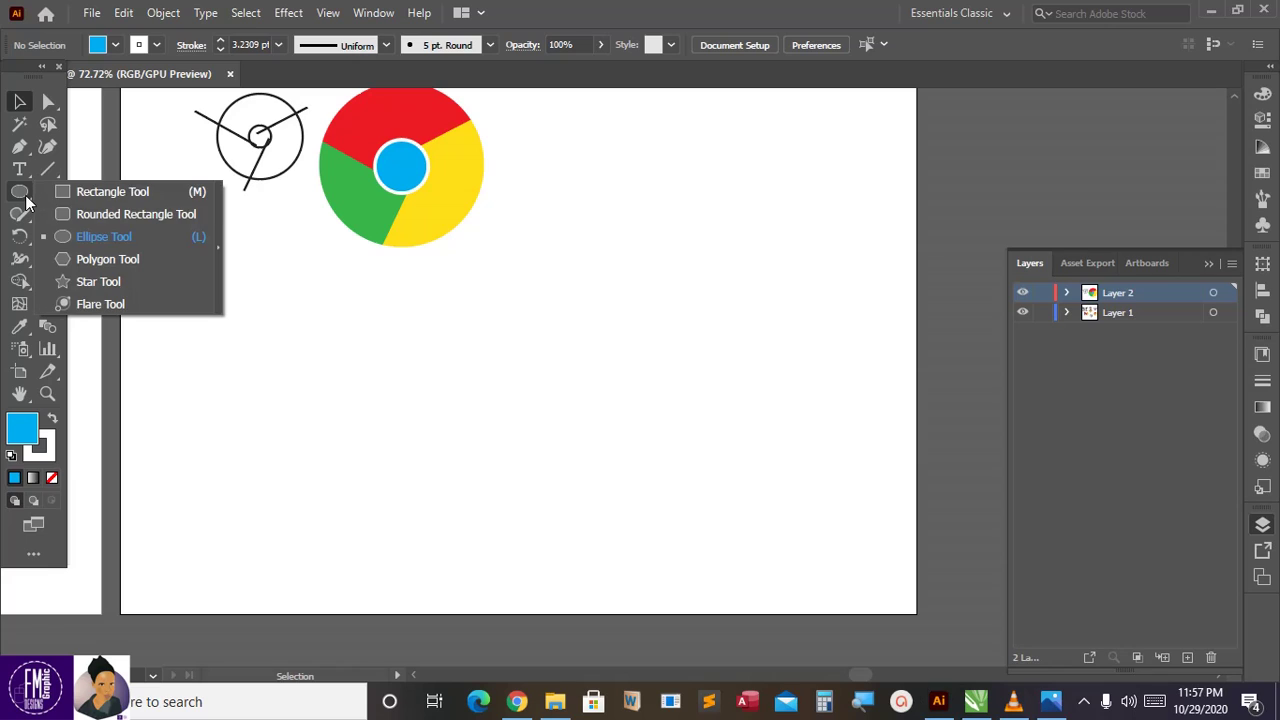
left_click(95, 238)
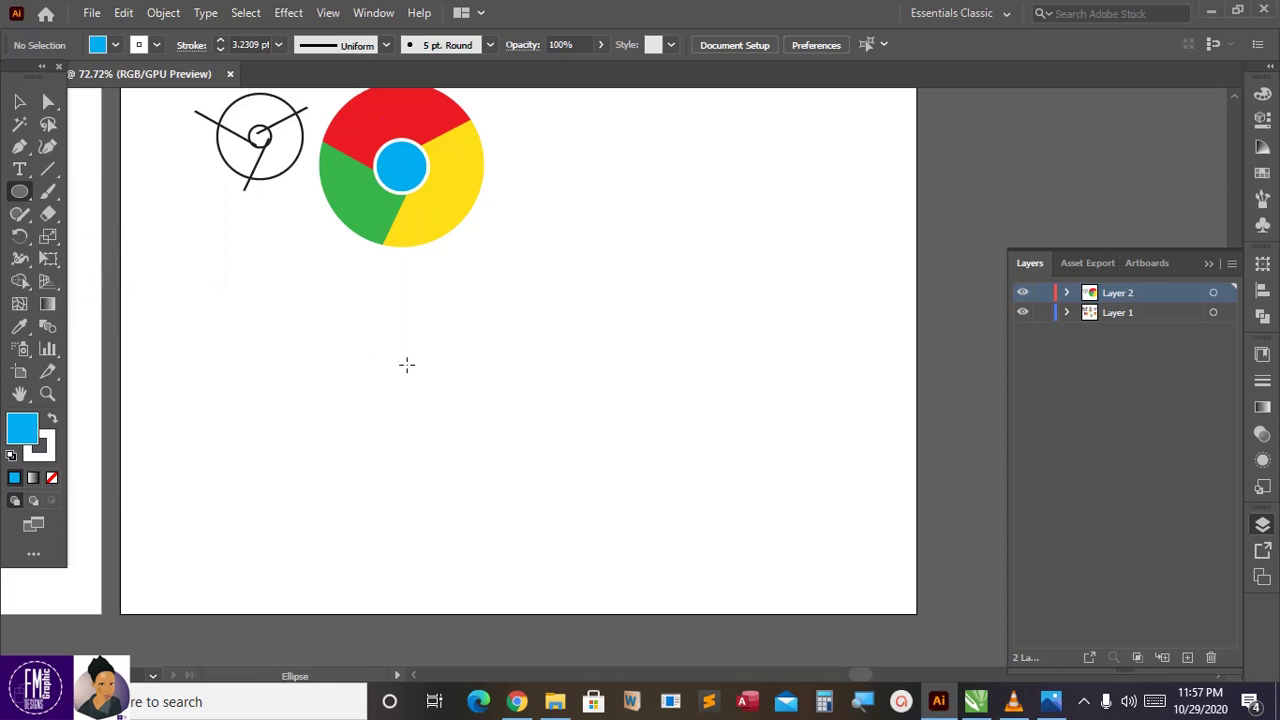
left_click_drag(407, 345, 503, 440)
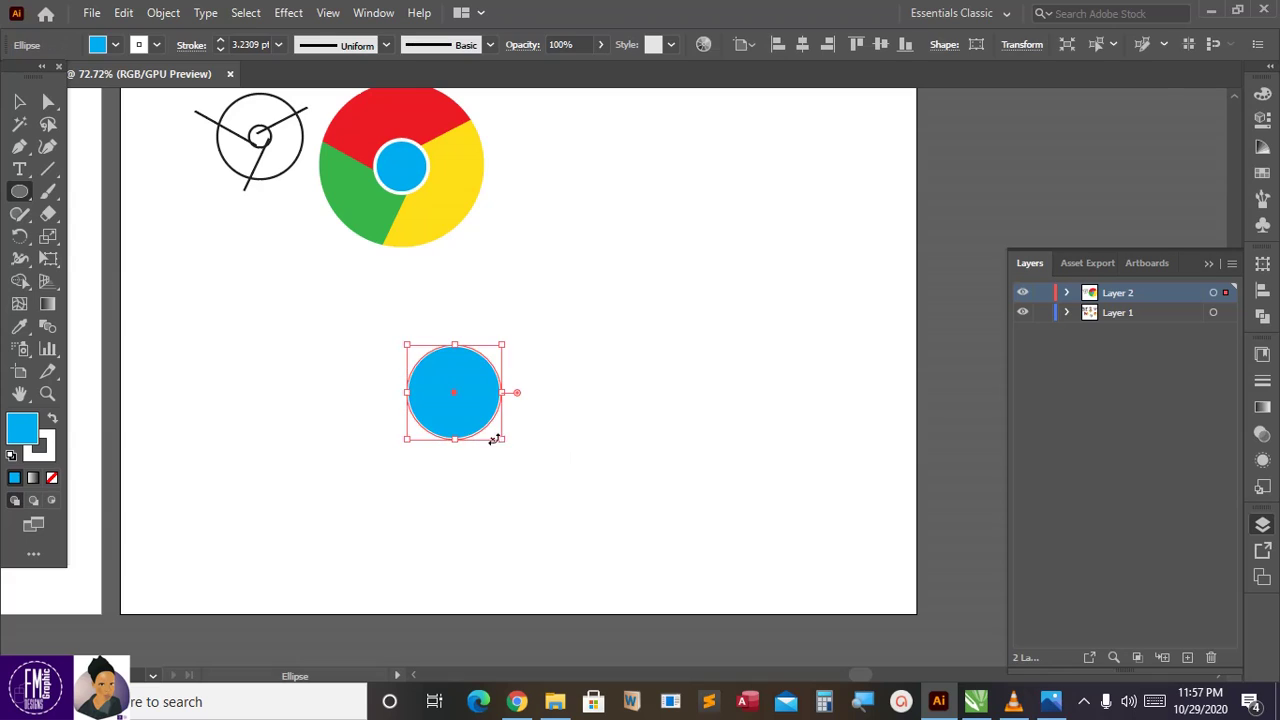
Set the new circle's fill to None and give it a black 2 pt stroke.
left_click(116, 45)
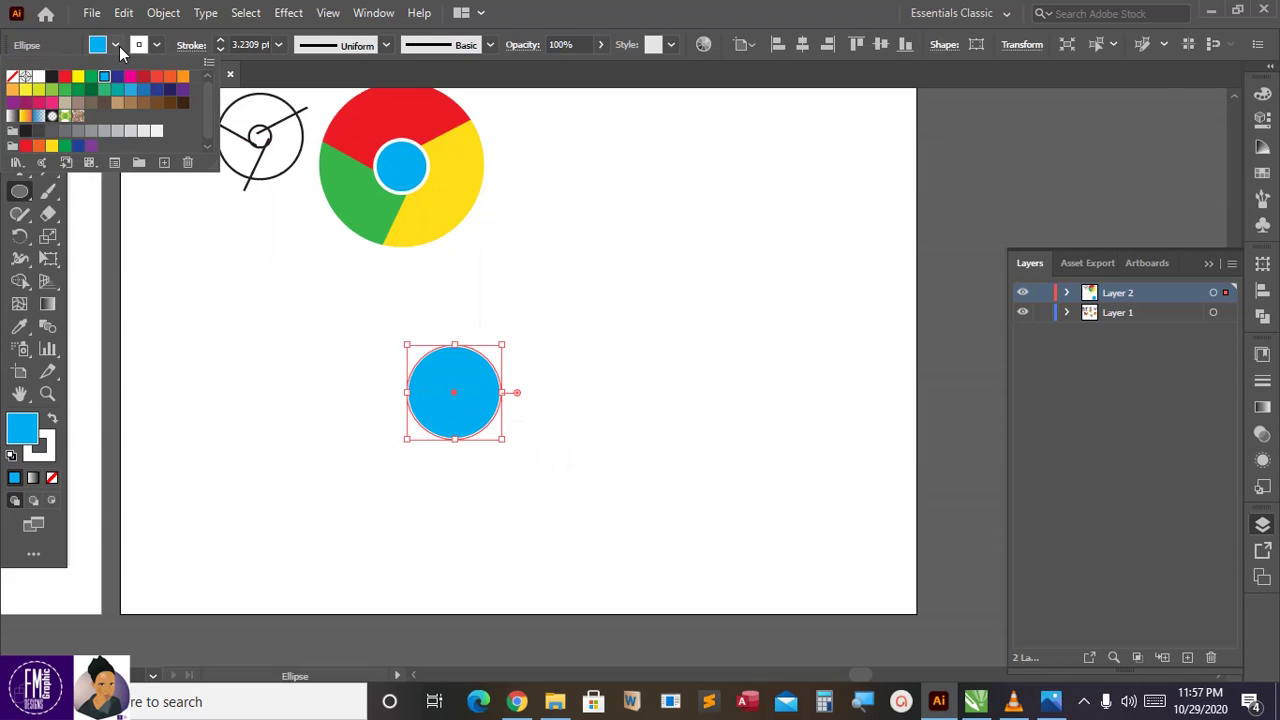
left_click(12, 78)
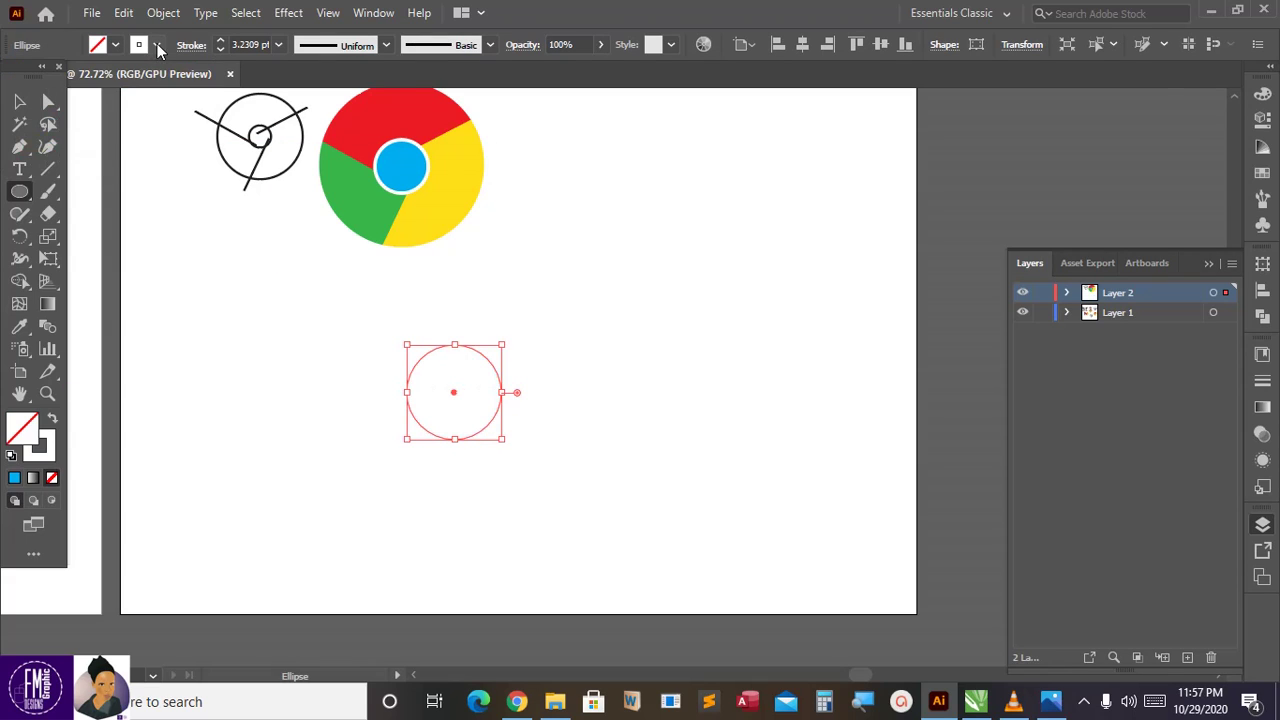
left_click(157, 45)
left_click(52, 77)
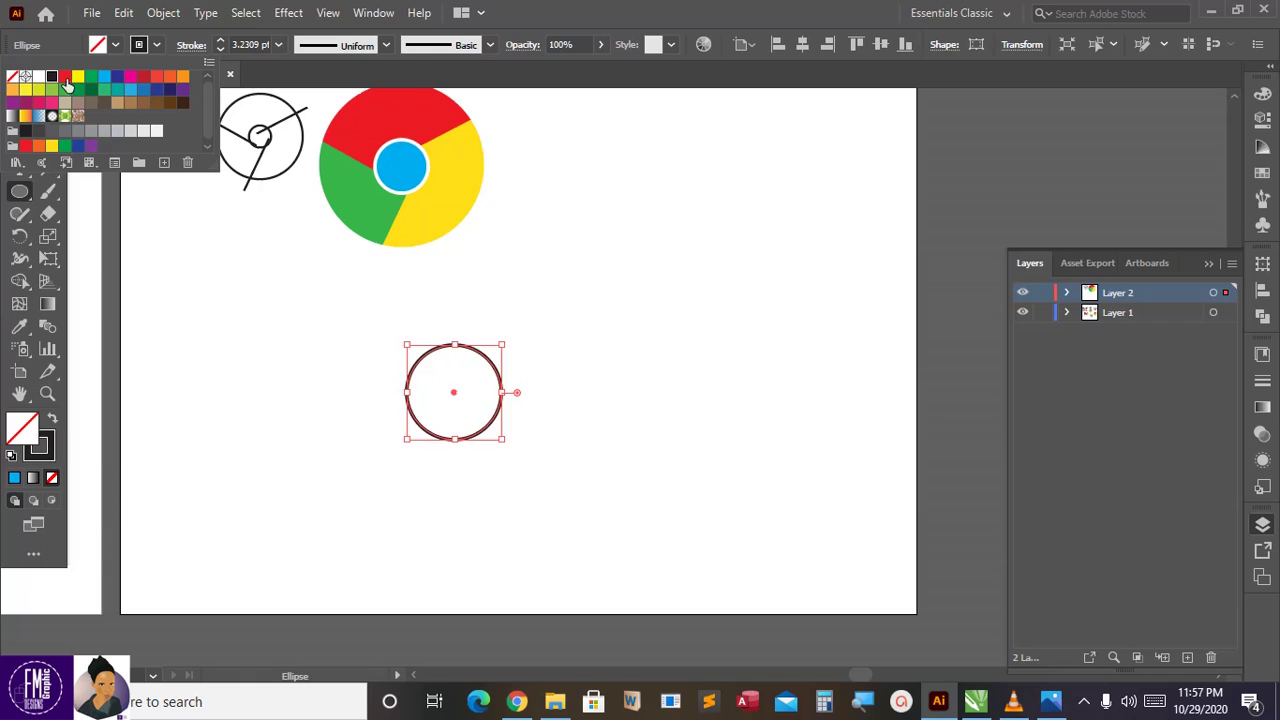
left_click(220, 50)
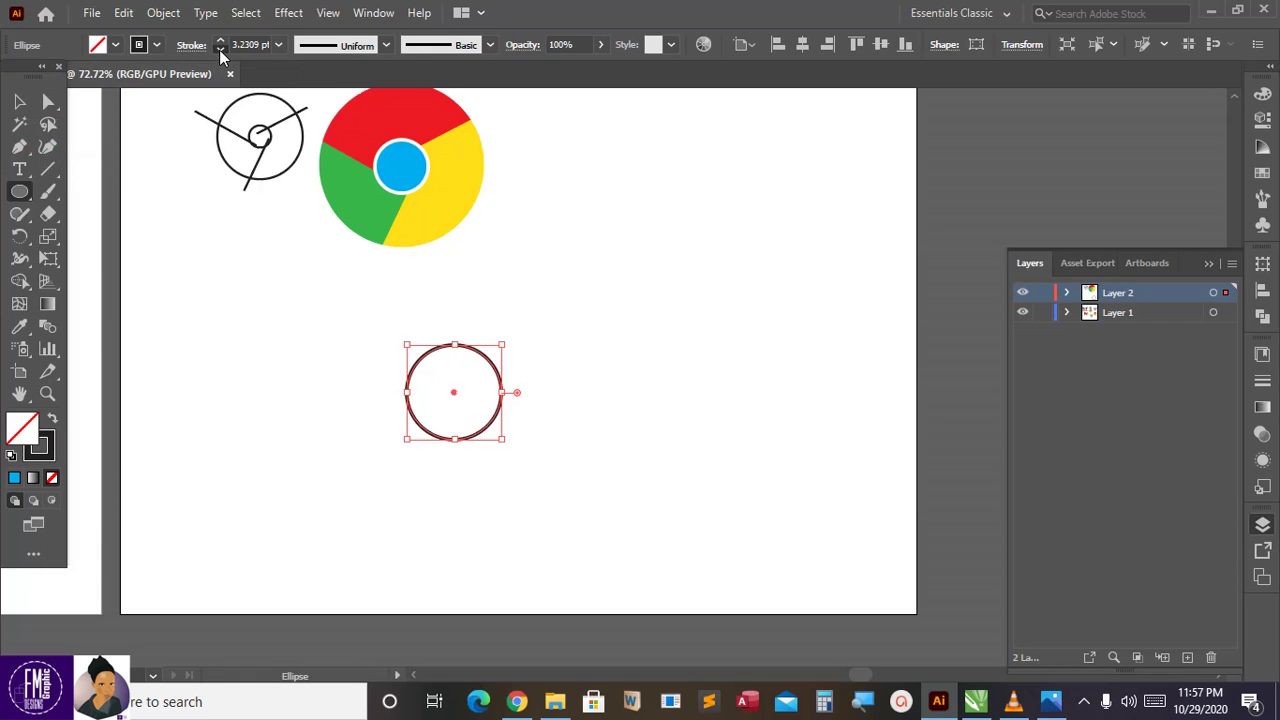
left_click(221, 49)
left_click(221, 49)
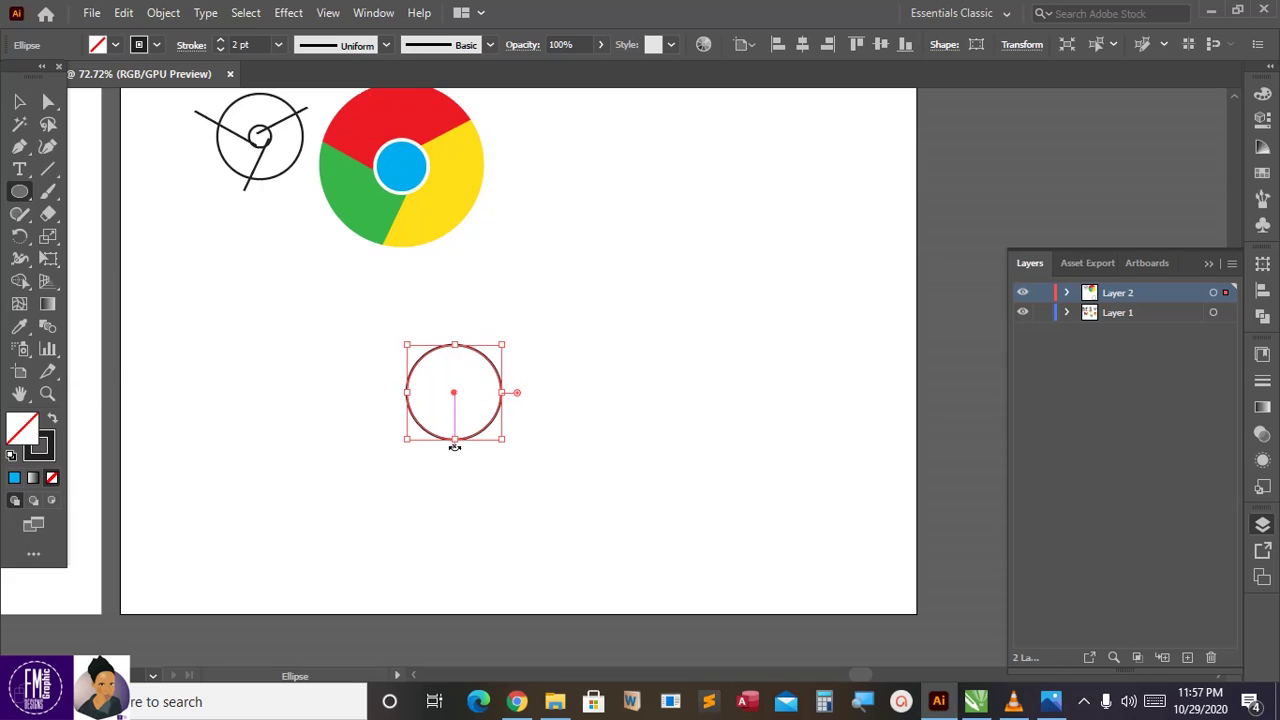
Duplicate the outlined circle twice, placing one copy to its right and one below so that all three overlap.
left_click(31, 111)
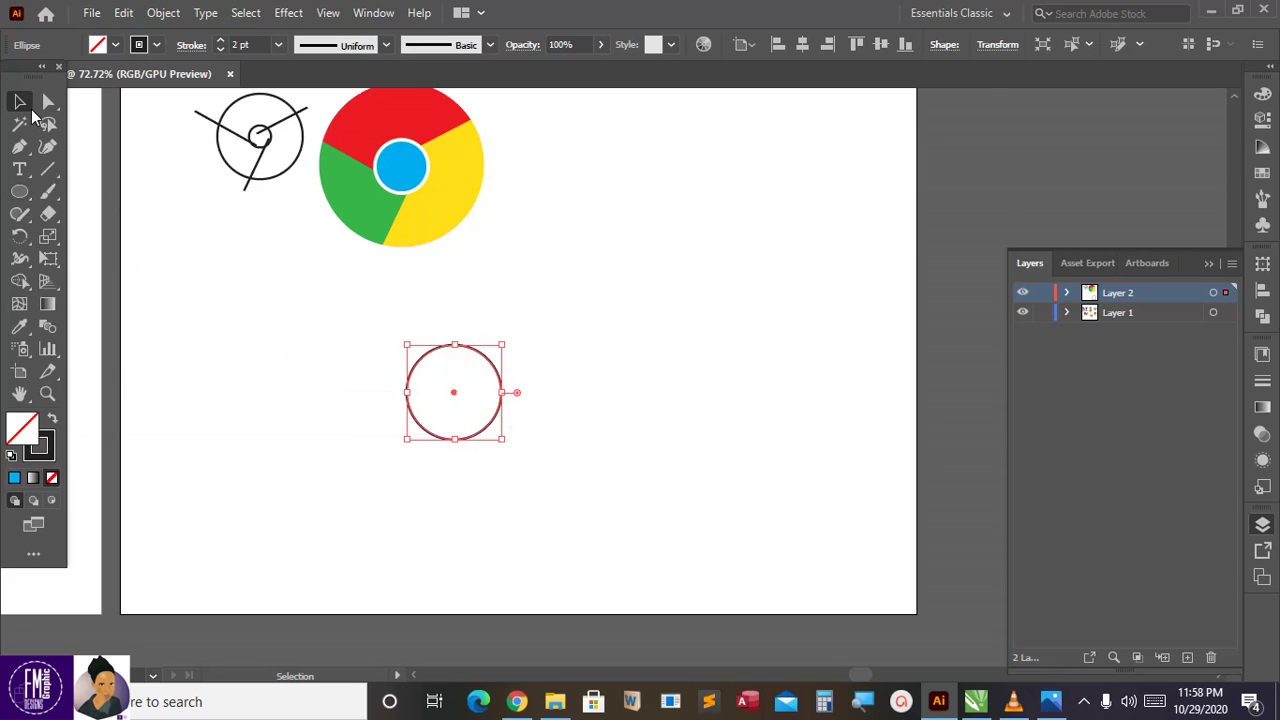
left_click_drag(488, 430, 529, 433)
left_click_drag(529, 435, 513, 478)
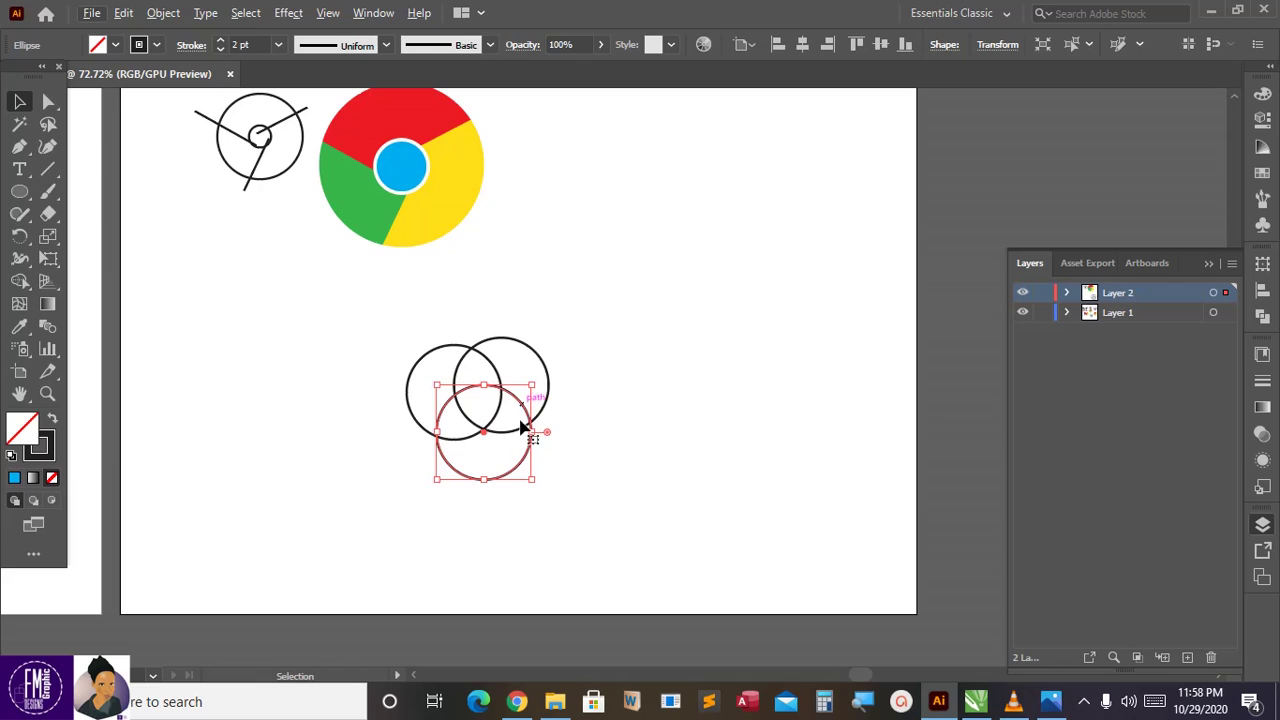
Nudge the right-hand circle down until it is roughly level with the left-hand circle.
left_click(530, 345)
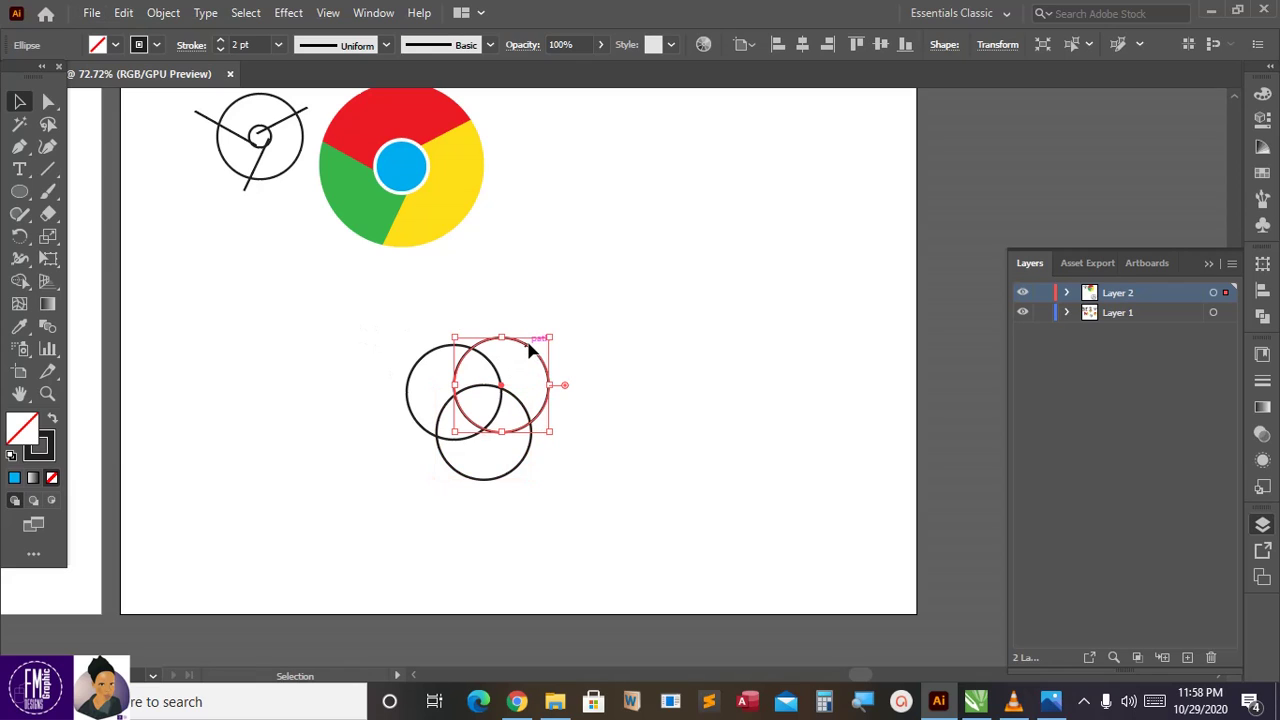
key("Down")
key("Down")
key("Down")
key("Down")
key("Down")
key("Down")
key("Down")
key("Down")
key("Down")
key("Down")
key("Down")
key("Down")
key("Down")
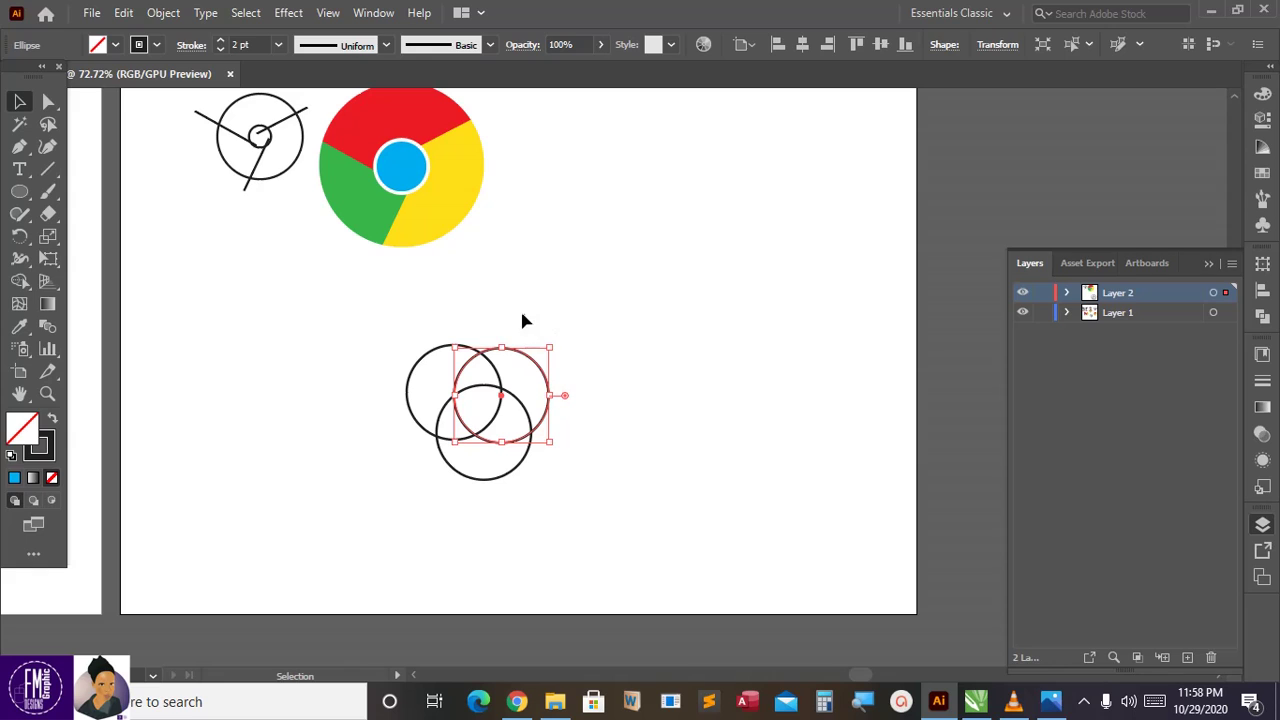
Duplicate the set of three overlapping circles into the empty space to its left, below the Chrome line sketch.
left_click(522, 320)
left_click_drag(542, 460, 615, 516)
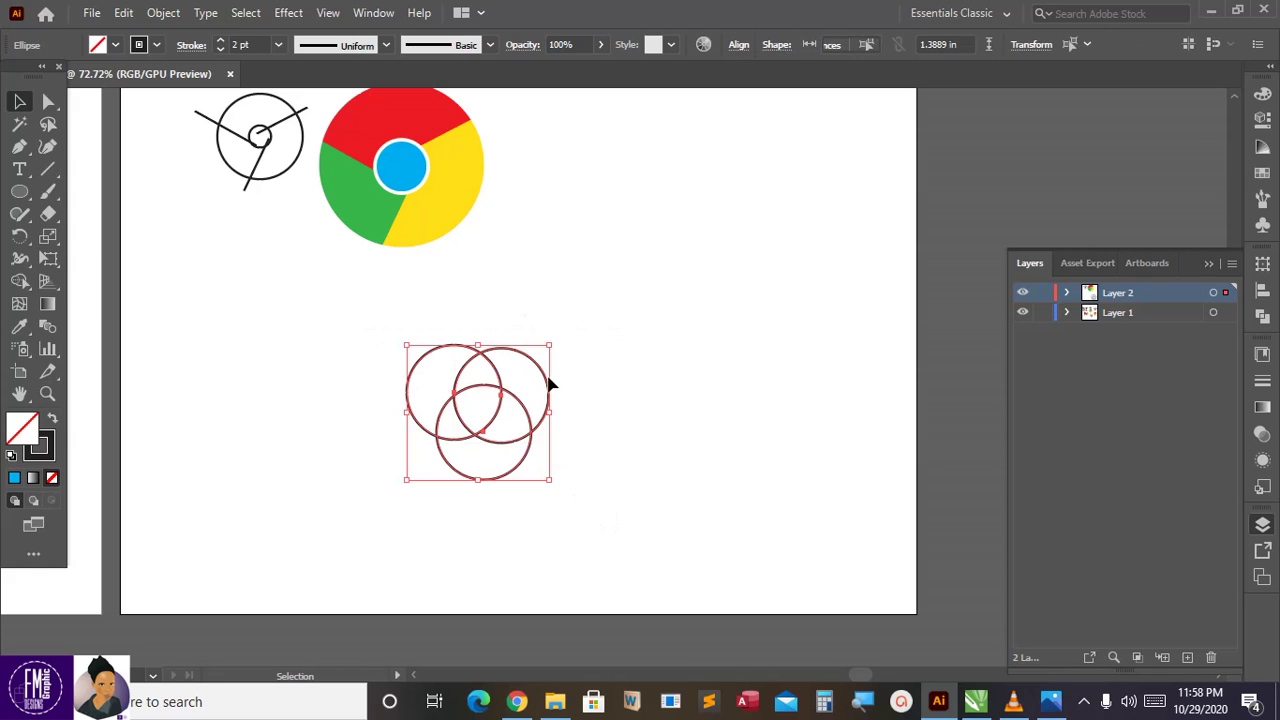
left_click_drag(542, 374, 300, 330)
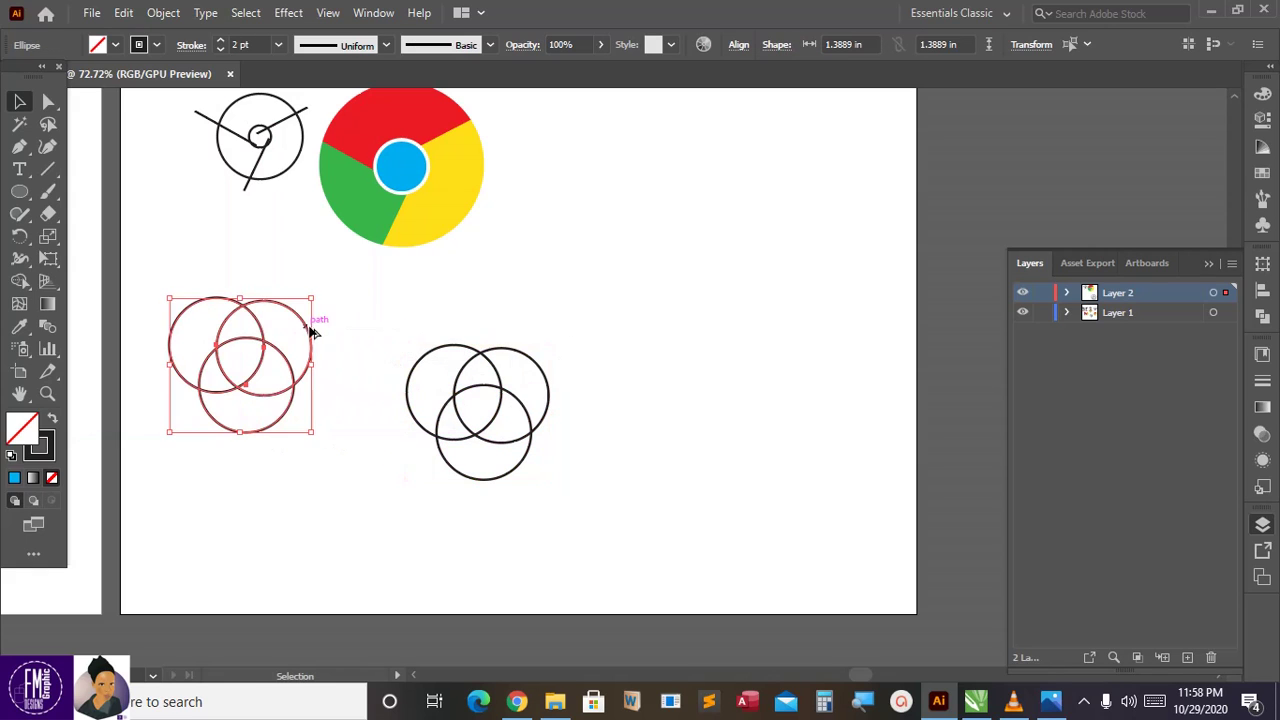
Nudge the upper-left circle of the original three-circle set slightly to the left.
left_click(523, 334)
left_click(445, 350)
key("Left")
key("Left")
key("Left")
key("Left")
key("Left")
key("Left")
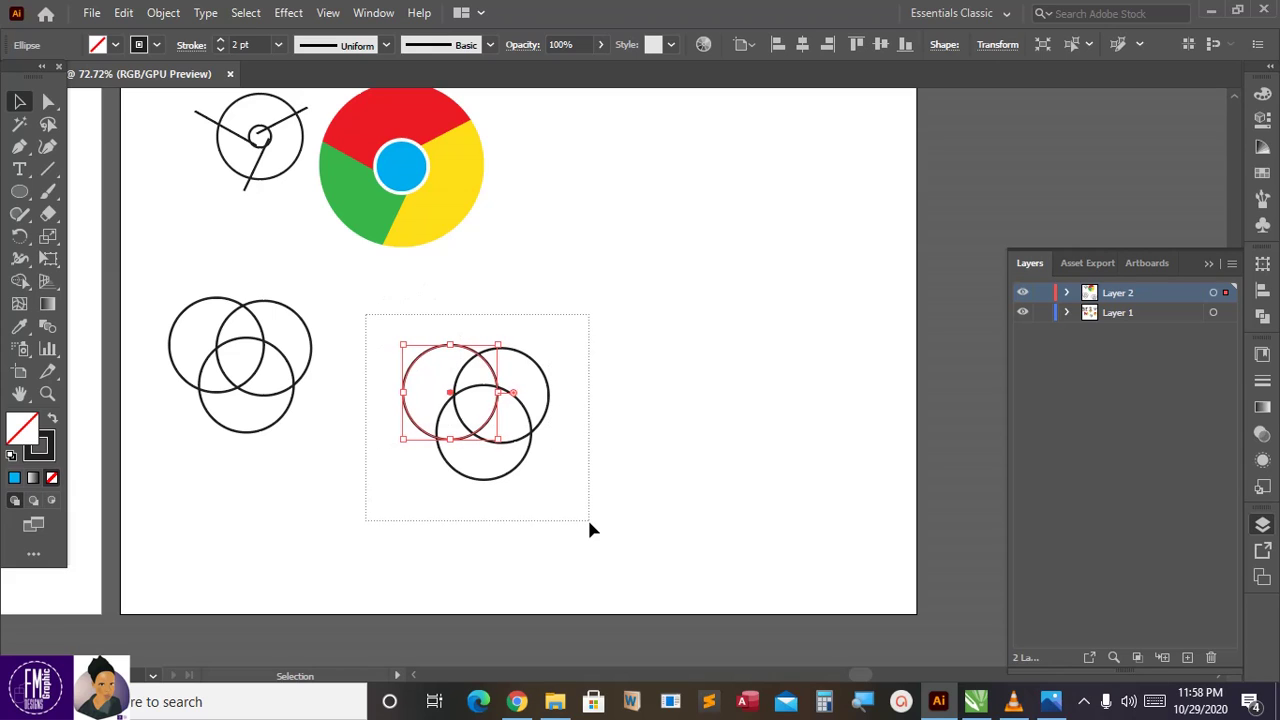
Select all three circles of the original set and activate the Shape Builder tool.
left_click_drag(589, 521, 590, 518)
key("shift+m")
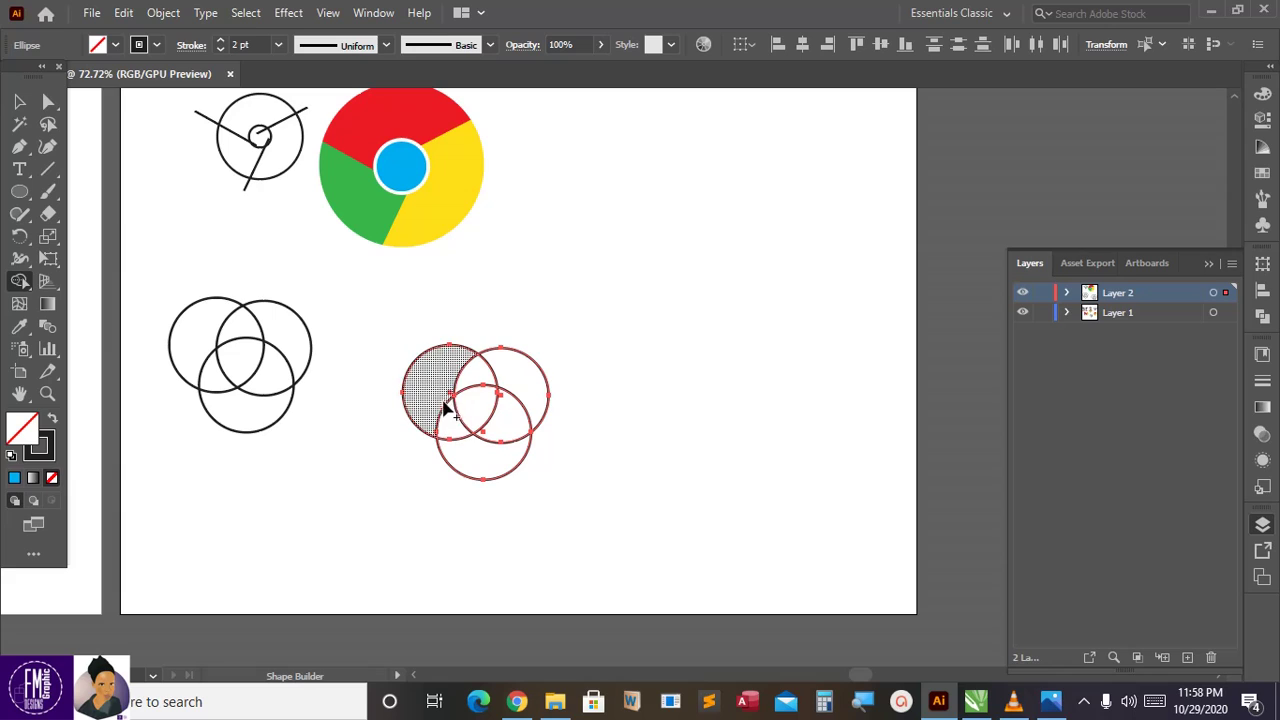
left_click_drag(435, 381, 458, 427)
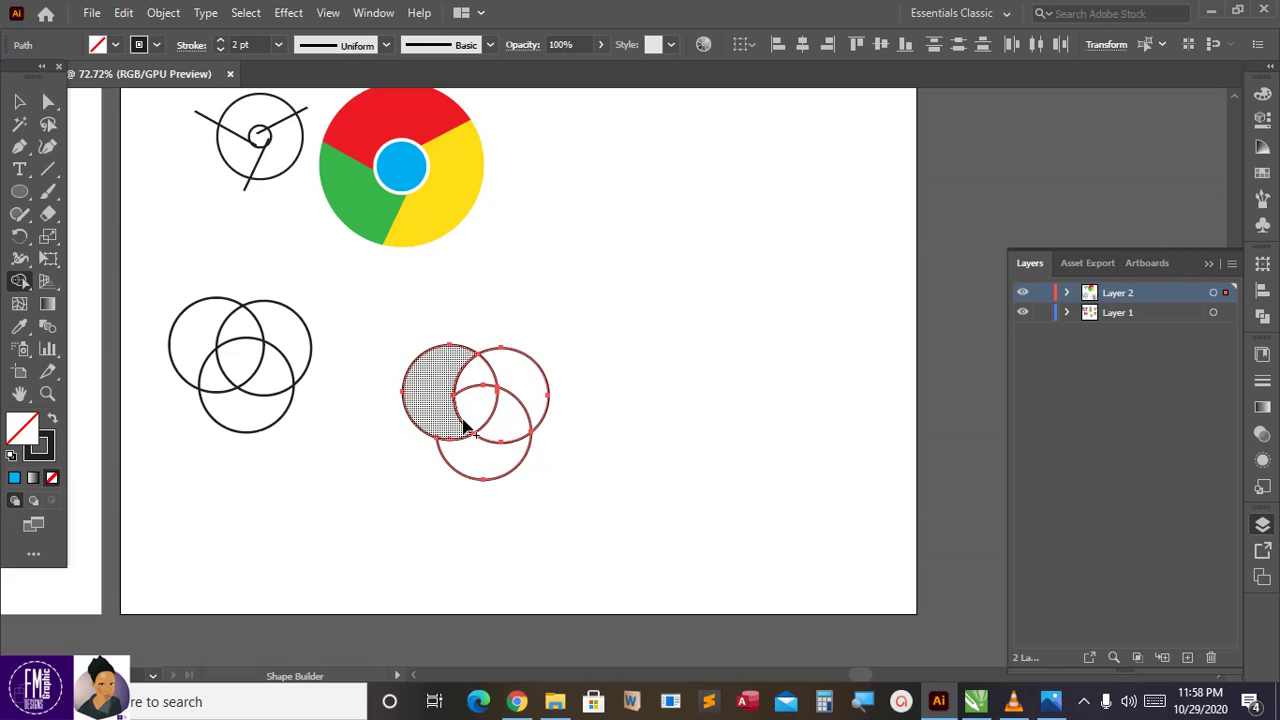
mouse_move(520, 387)
left_mouse_down()
mouse_move(510, 433)
mouse_move(512, 418)
left_mouse_up()
key("ctrl+z")
key("ctrl+z")
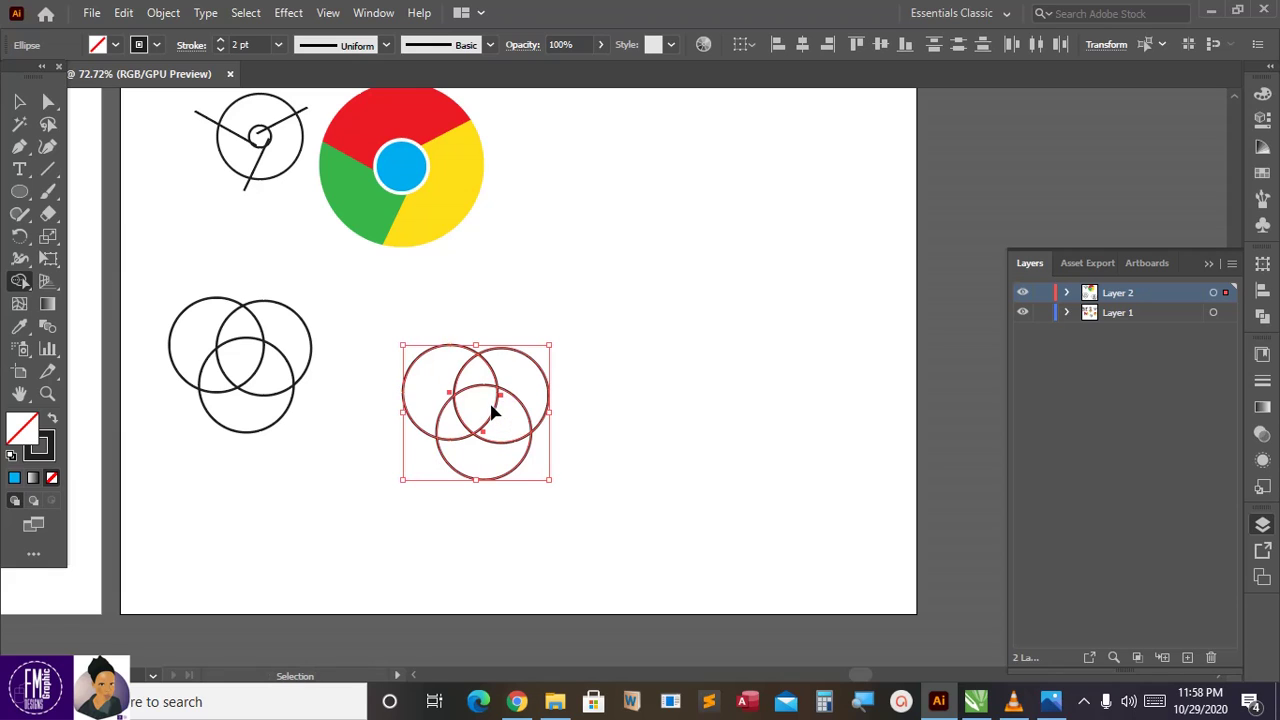
Merge each outer circle region with one adjoining overlap using Shape Builder, forming three interlocking crescents around a separate centre piece.
mouse_move(481, 376)
left_mouse_down()
mouse_move(531, 383)
mouse_move(528, 402)
mouse_move(477, 474)
mouse_move(417, 371)
left_mouse_up()
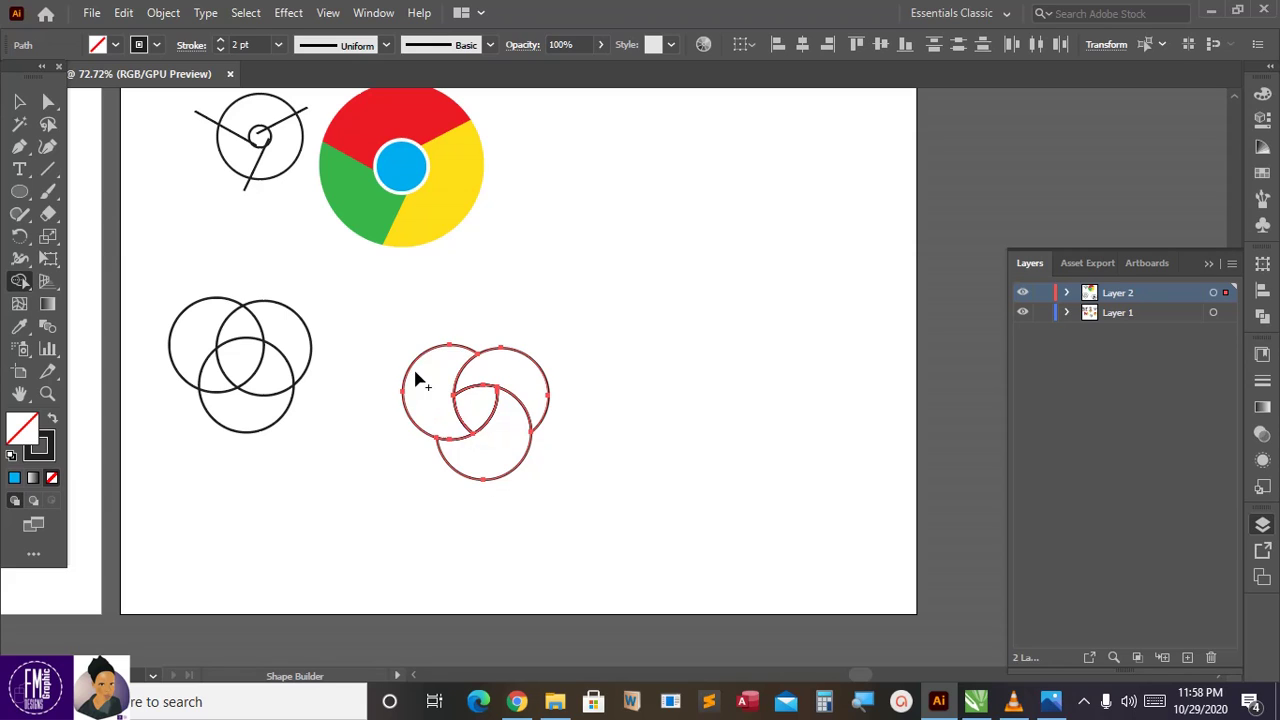
Scale up the merged three-circle figure proportionally and deselect it.
left_click(19, 101)
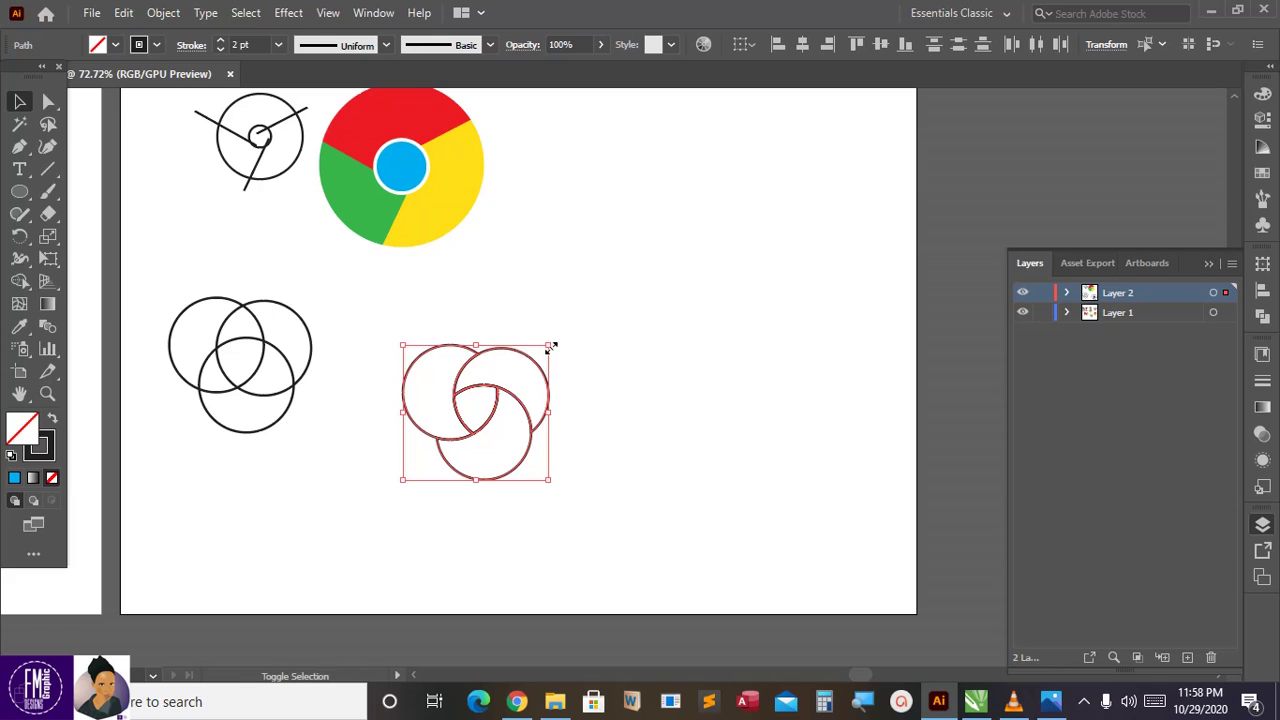
left_click_drag(549, 345, 583, 317)
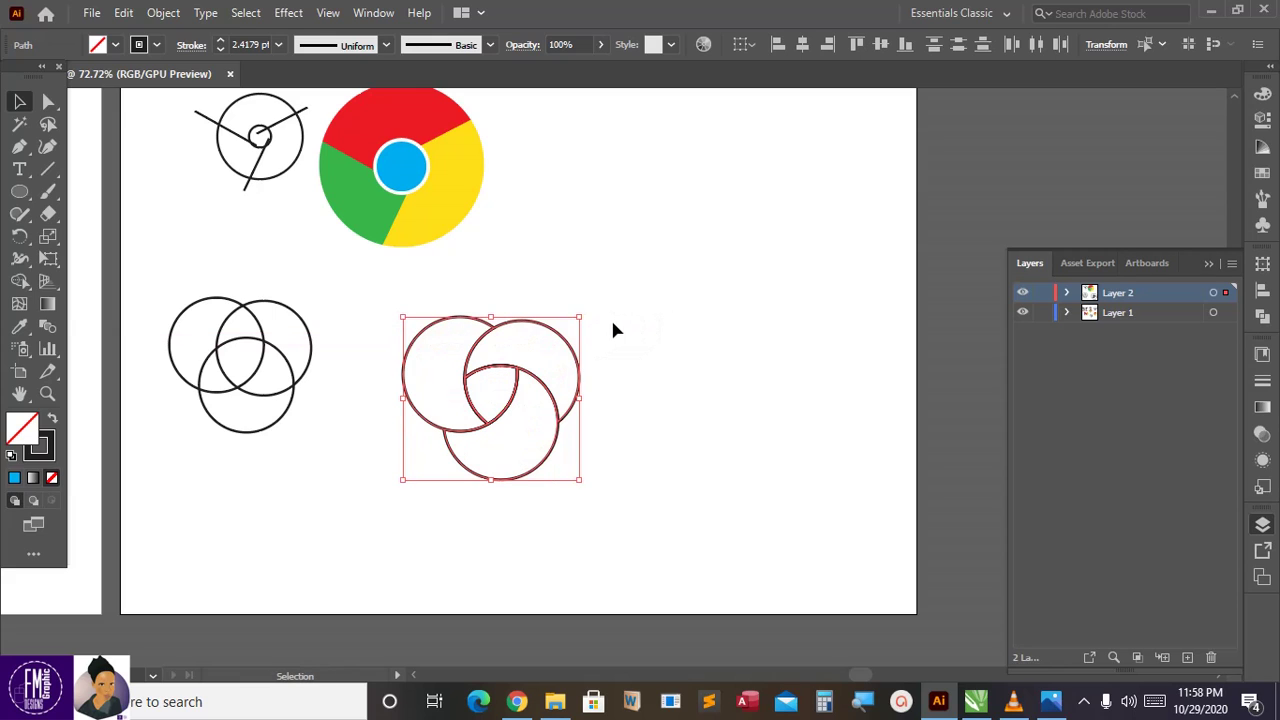
left_click(611, 329)
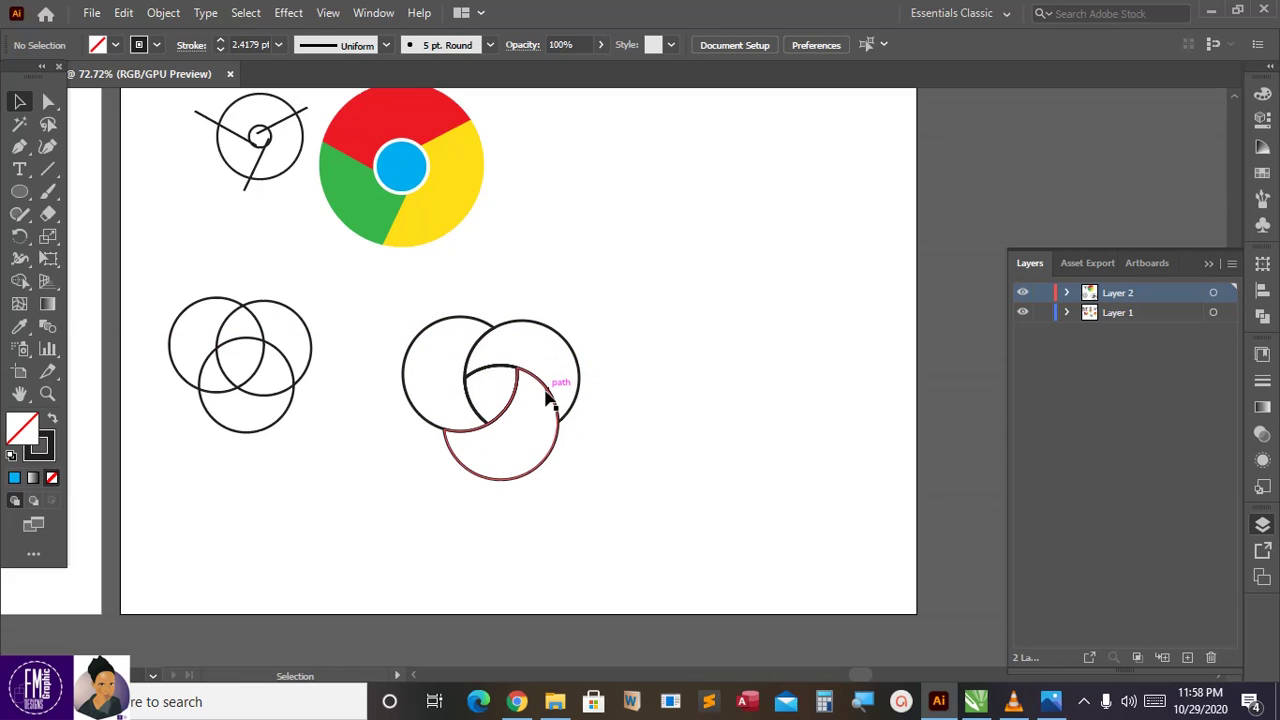
Fill the bottom crescent of the merged figure with yellow.
left_click(550, 393)
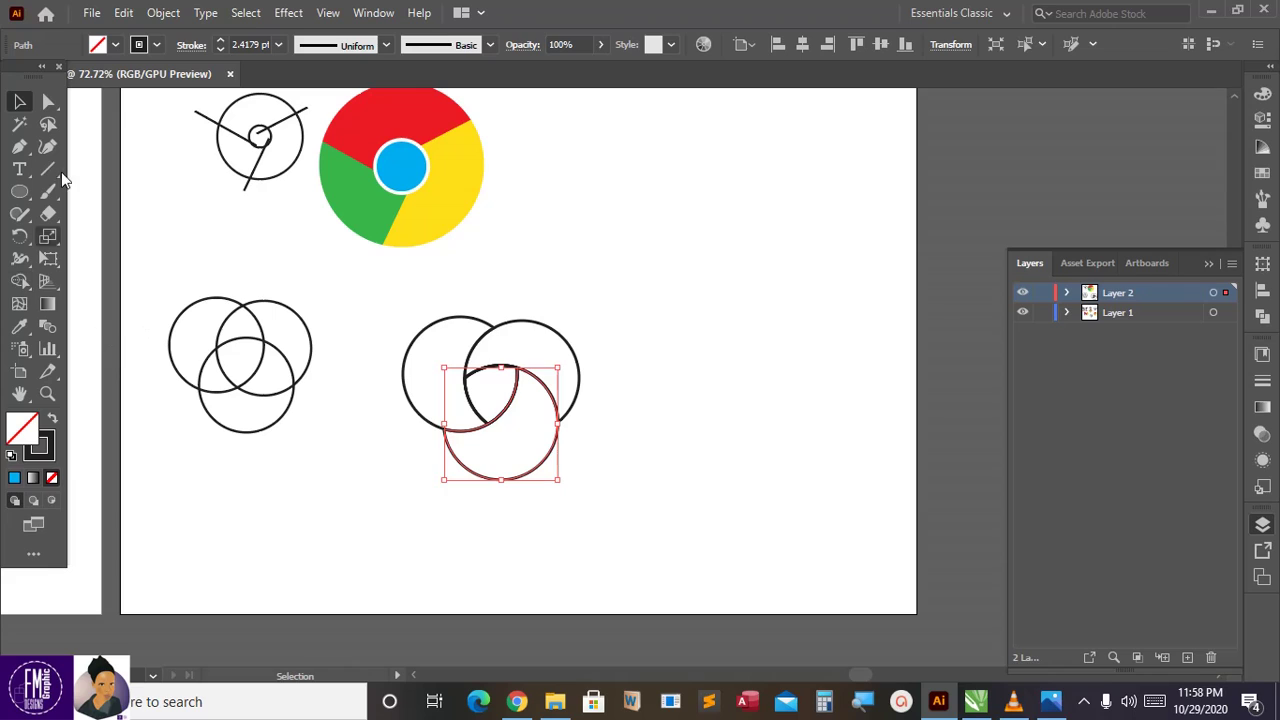
left_click(115, 47)
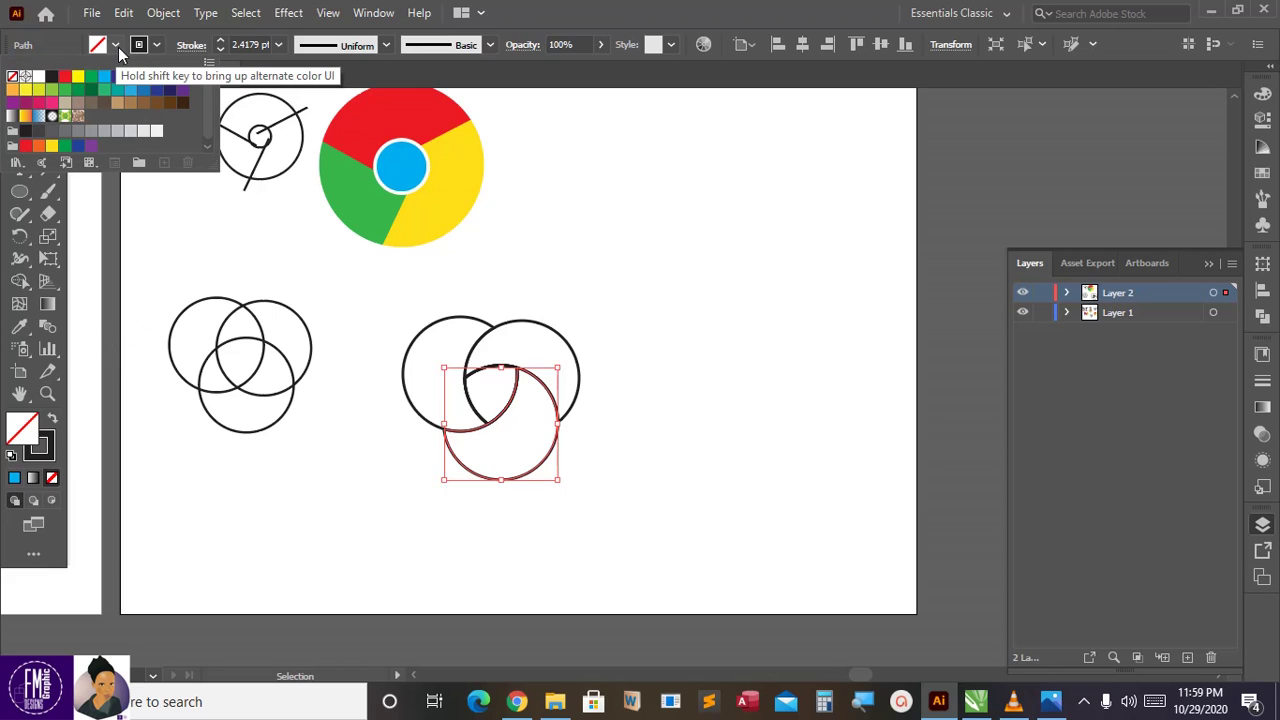
left_click(79, 77)
left_click(428, 337)
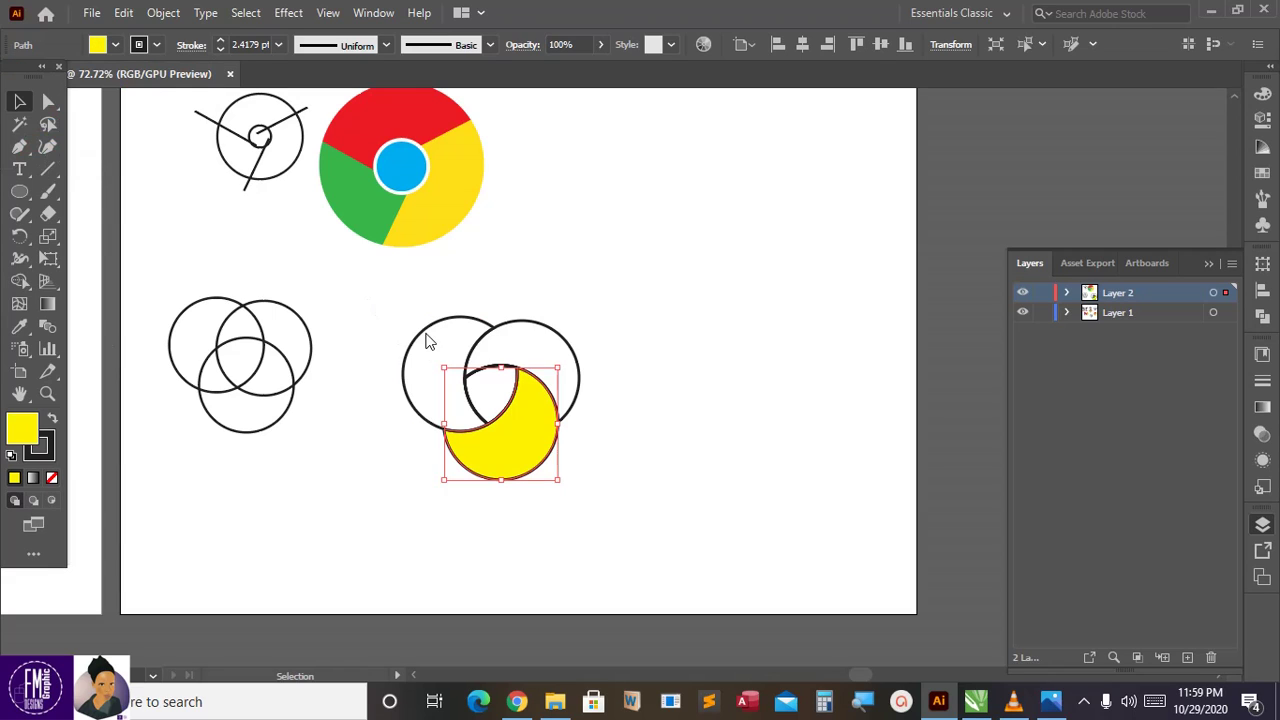
Give the left crescent a red stroke and a green fill (C=75 M=0 Y=100 K=0).
left_click(427, 335)
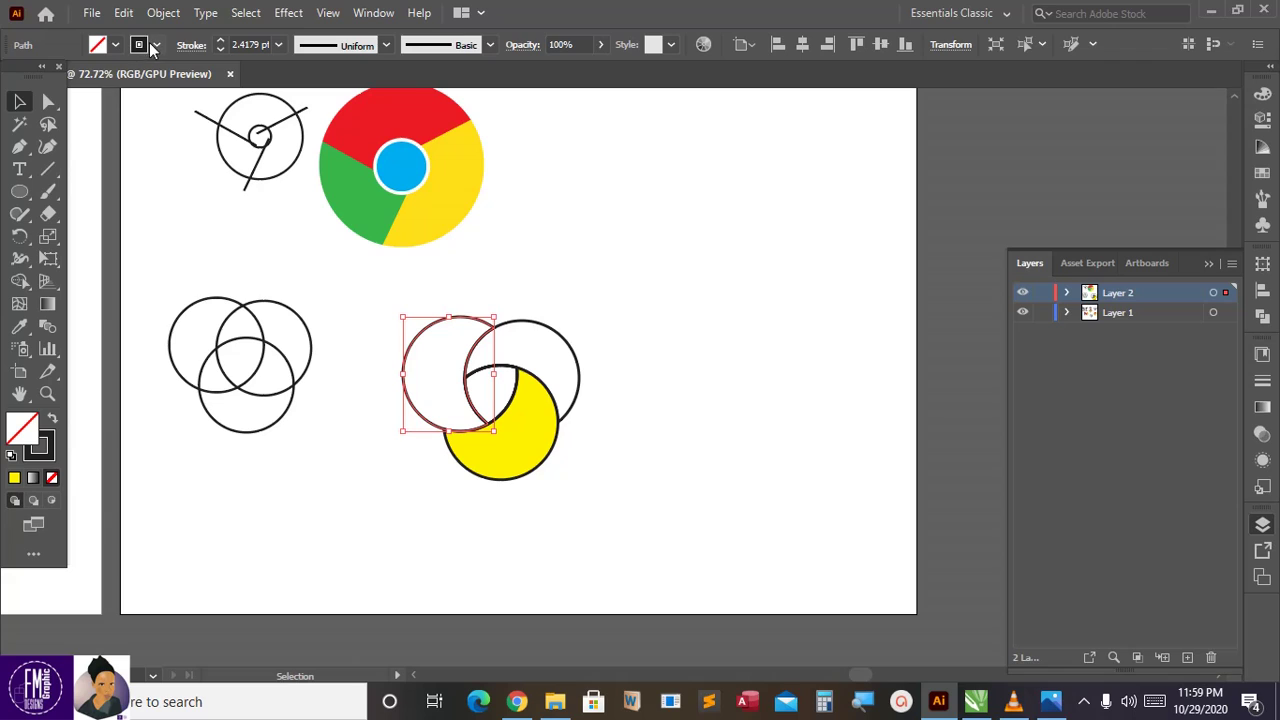
left_click(155, 45)
left_click(65, 77)
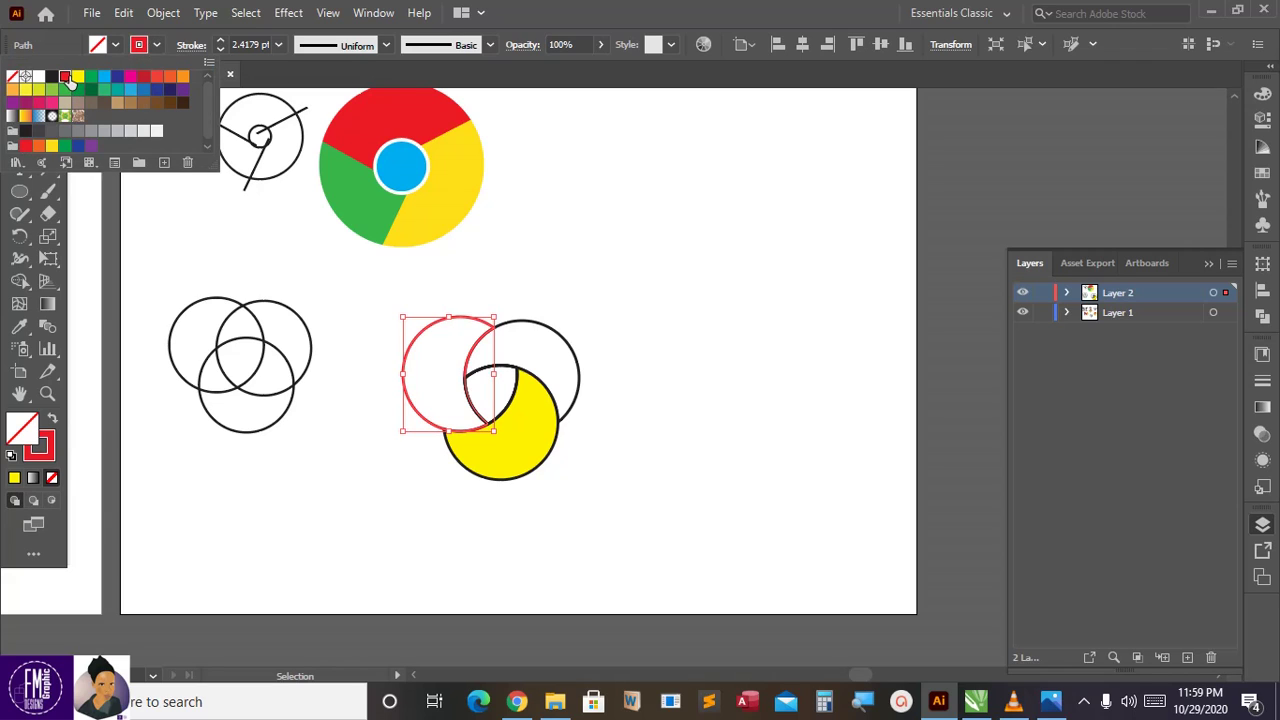
left_click(65, 91)
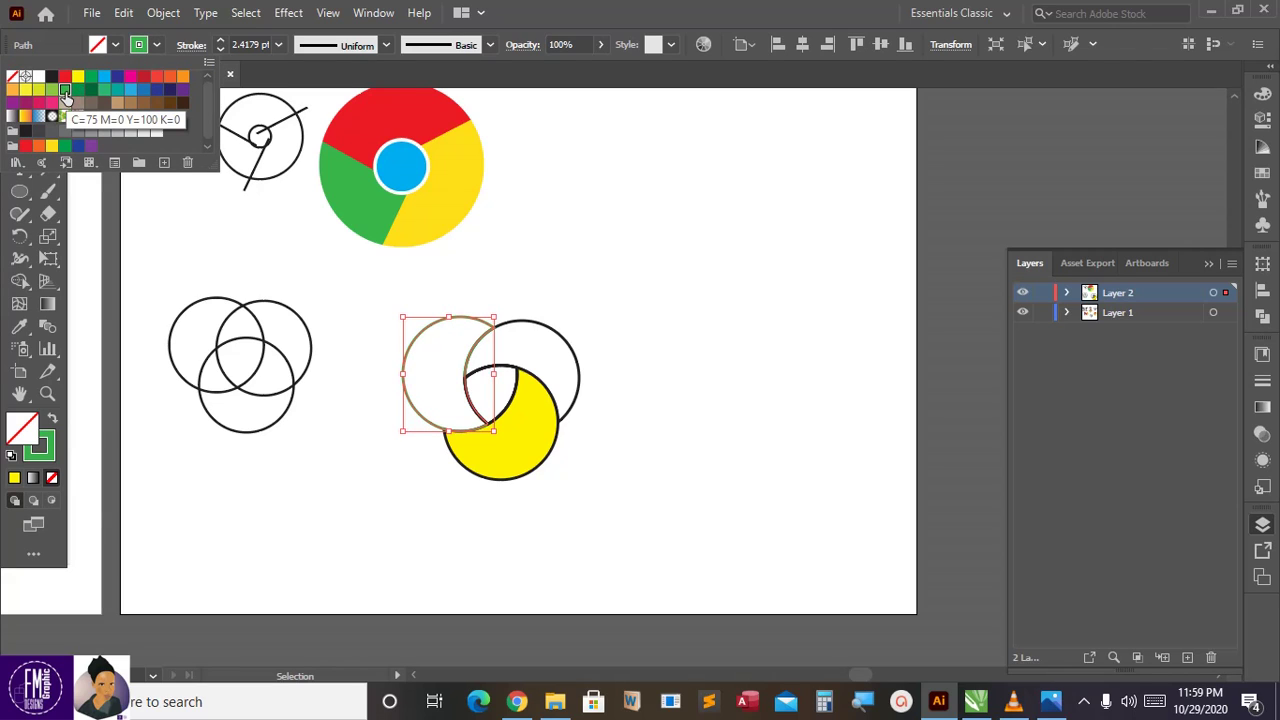
left_click(157, 47)
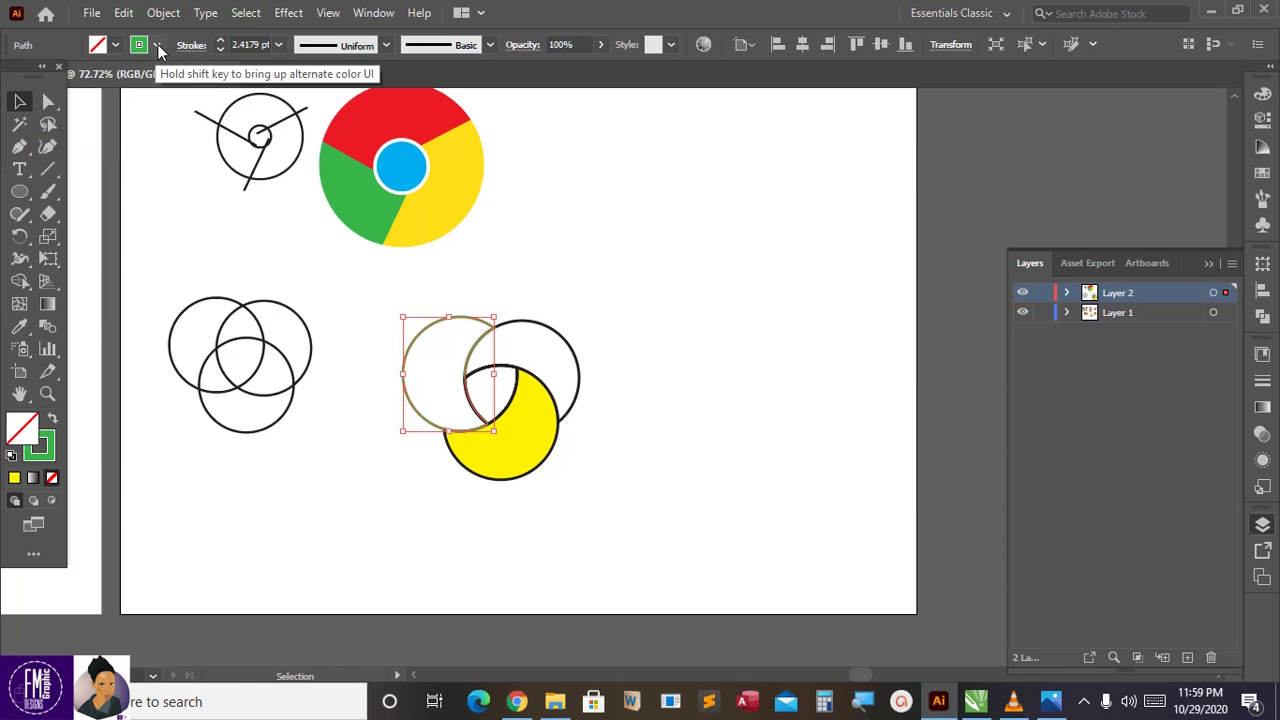
left_click(157, 47)
left_click(65, 77)
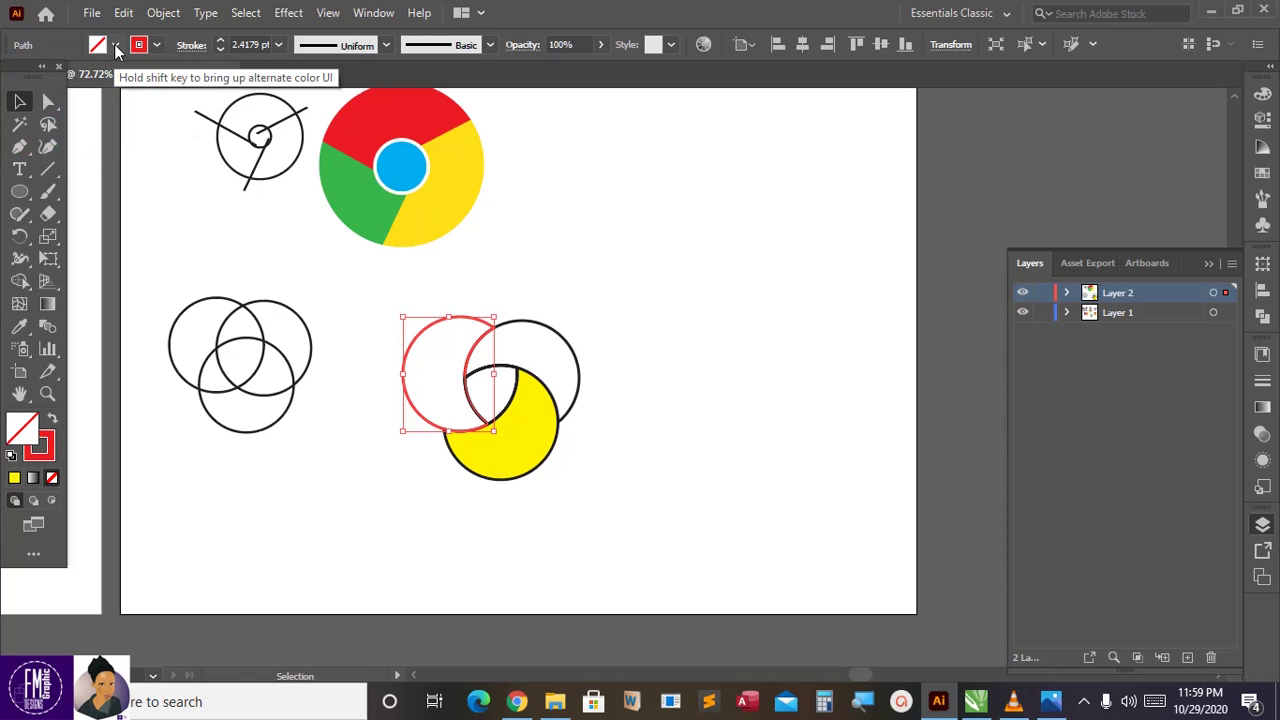
left_click(115, 45)
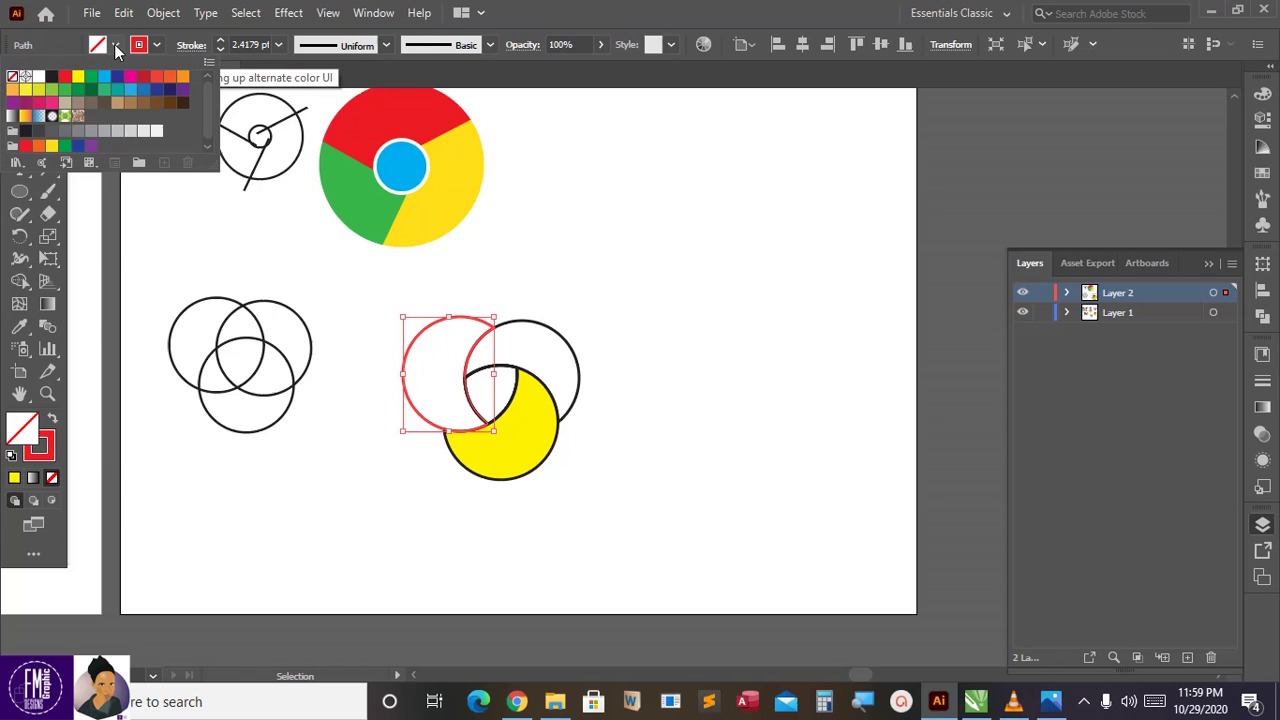
left_click(65, 91)
left_click(531, 331)
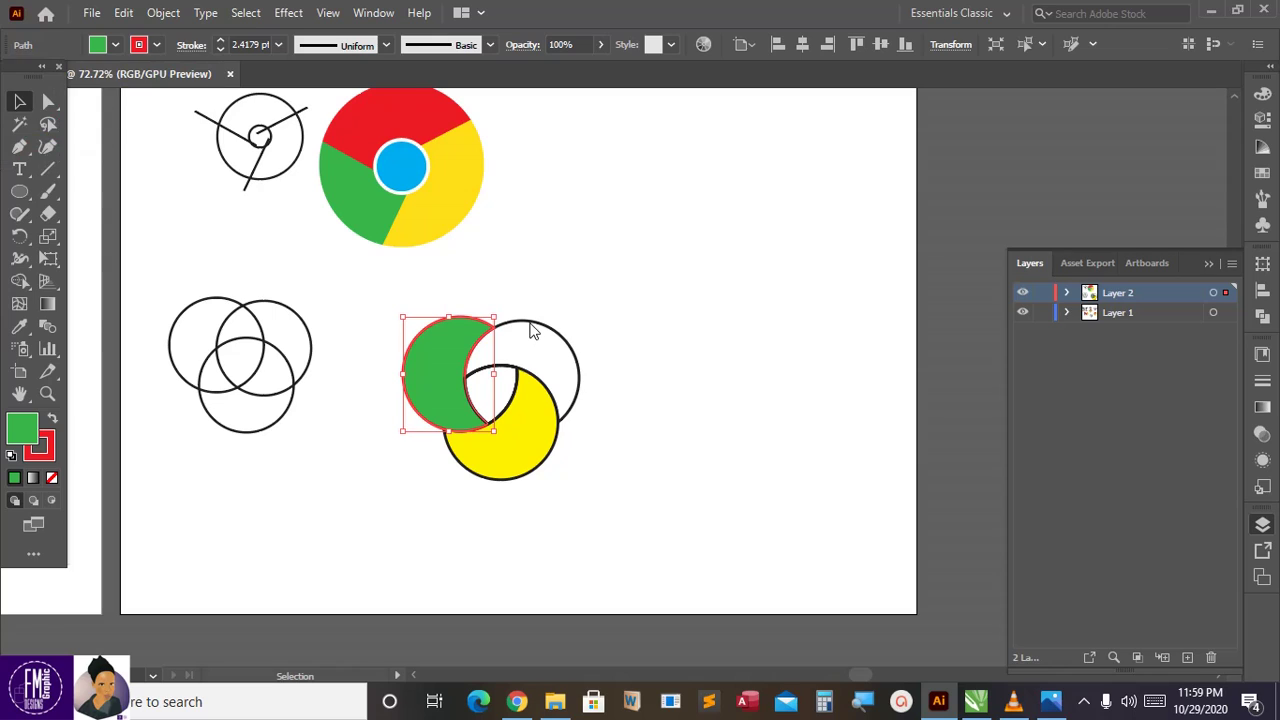
Fill the upper-right crescent of the merged figure with red.
left_click(535, 326)
left_click(117, 47)
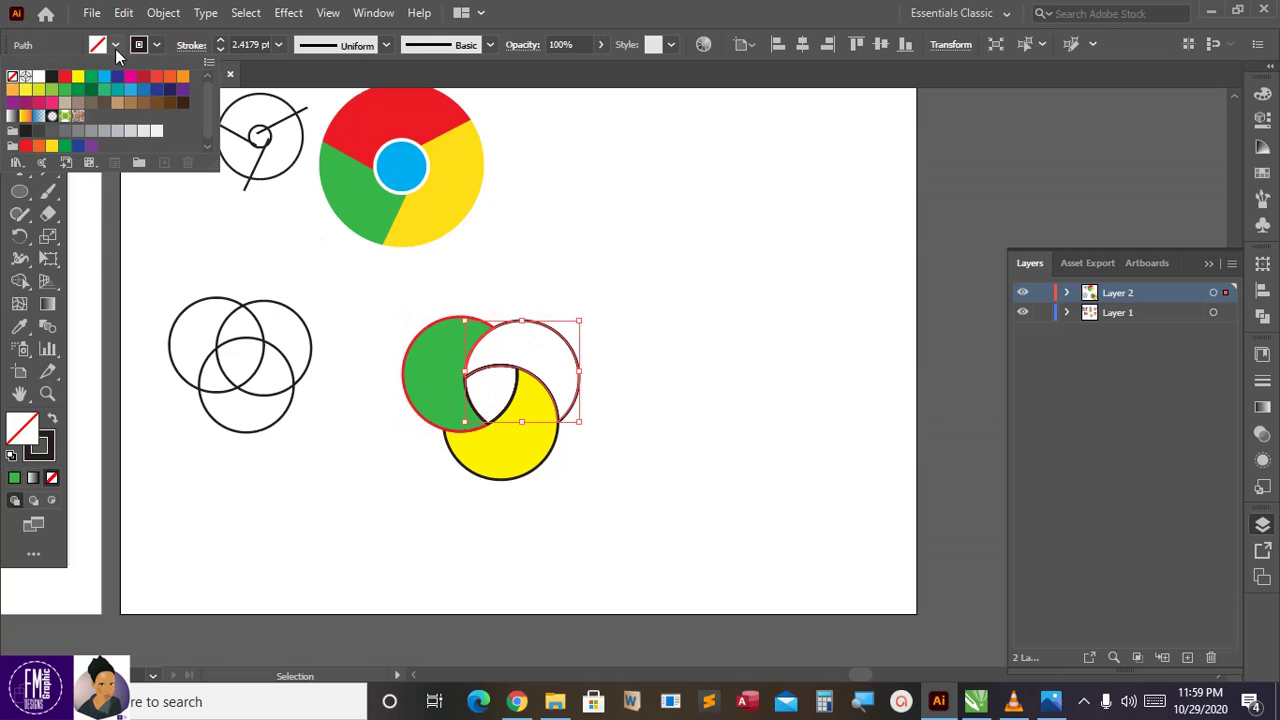
left_click(65, 77)
left_click(577, 227)
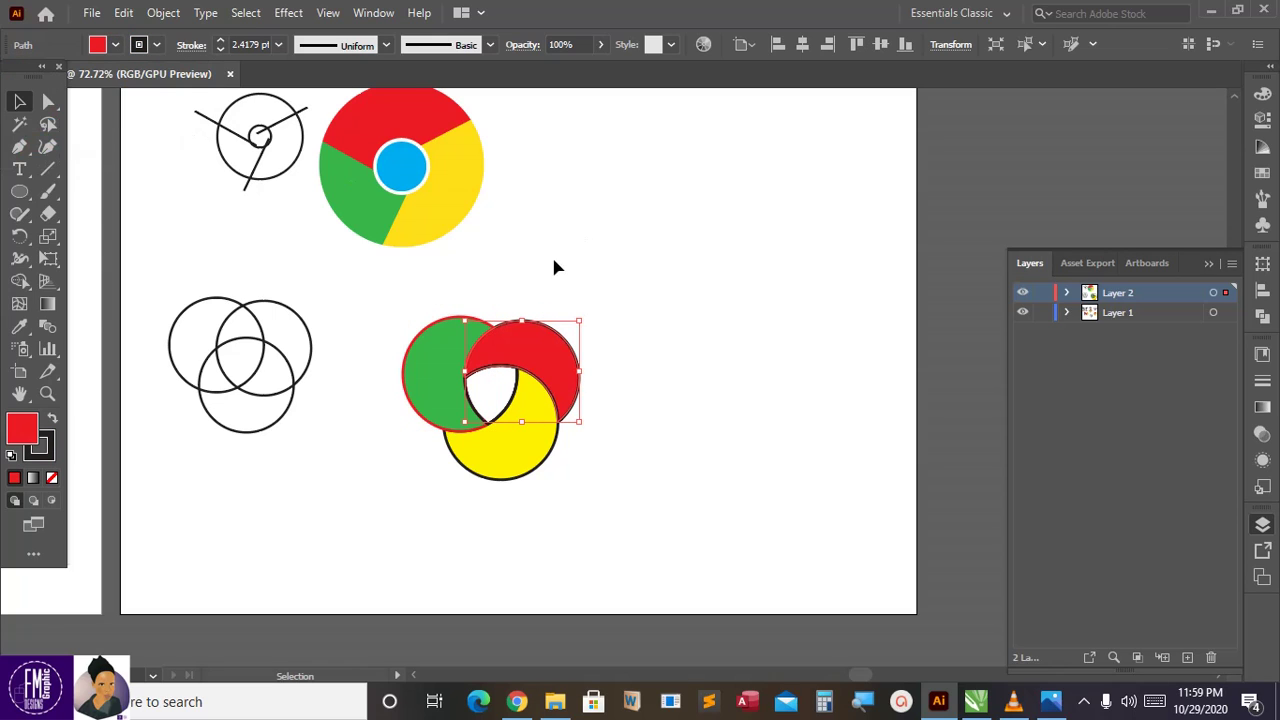
Give the rounded triangular centre piece a white stroke and a light blue fill.
left_click(505, 403)
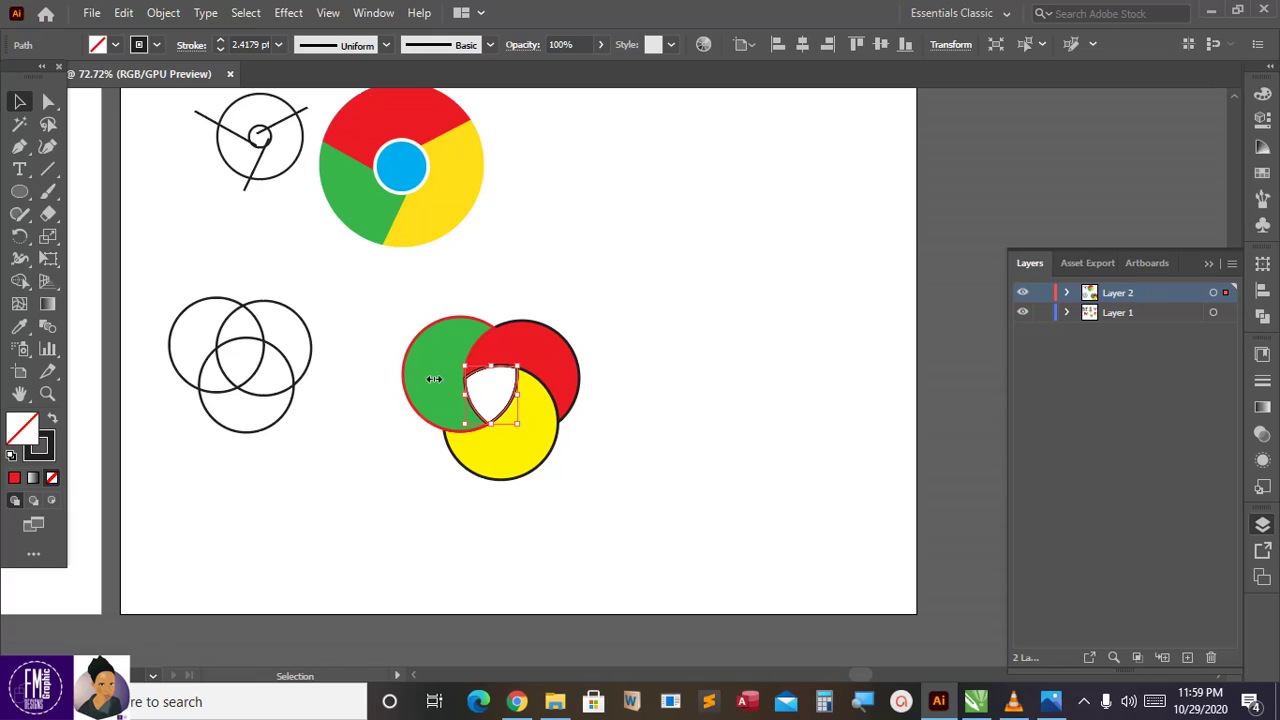
left_click(156, 45)
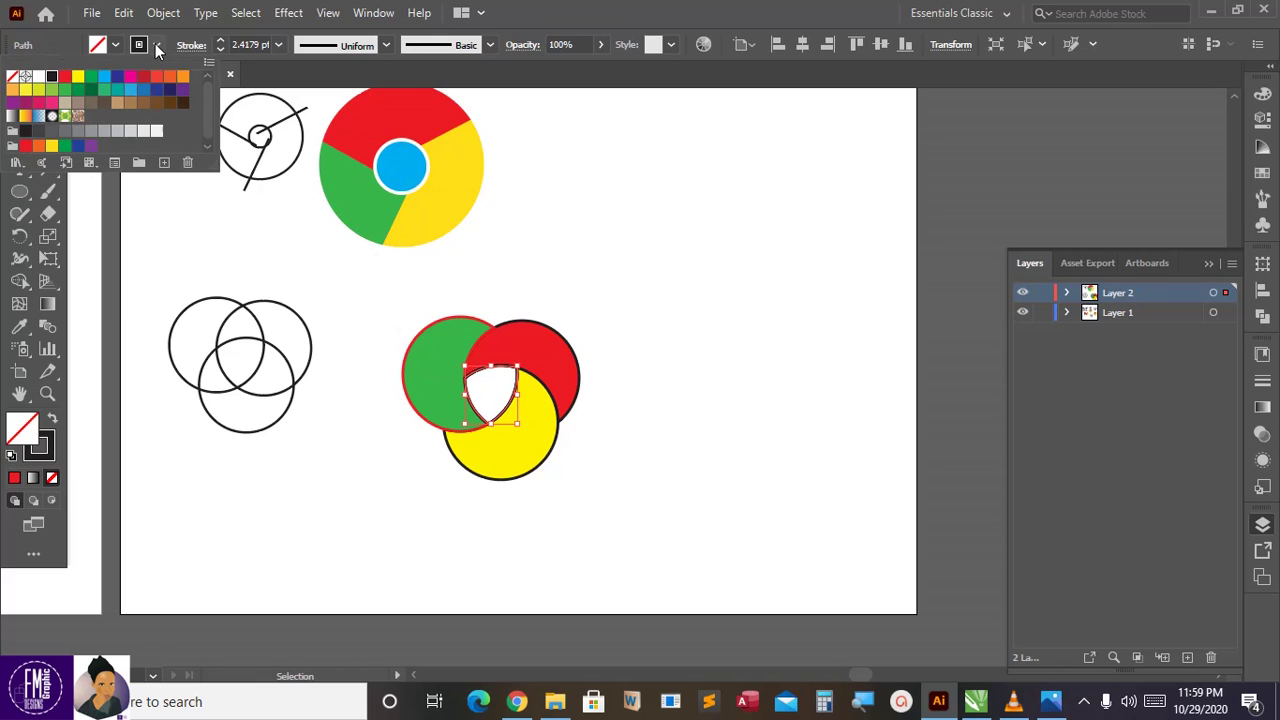
left_click(39, 77)
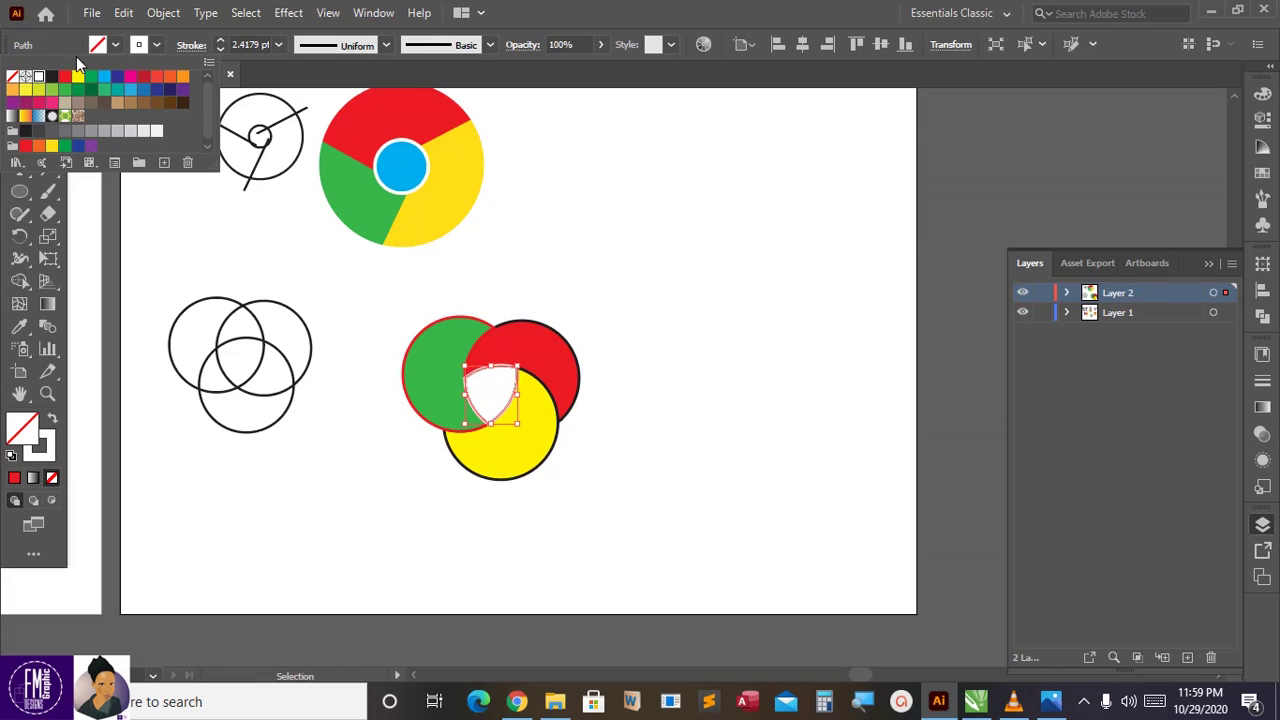
left_click(114, 44)
left_click(114, 44)
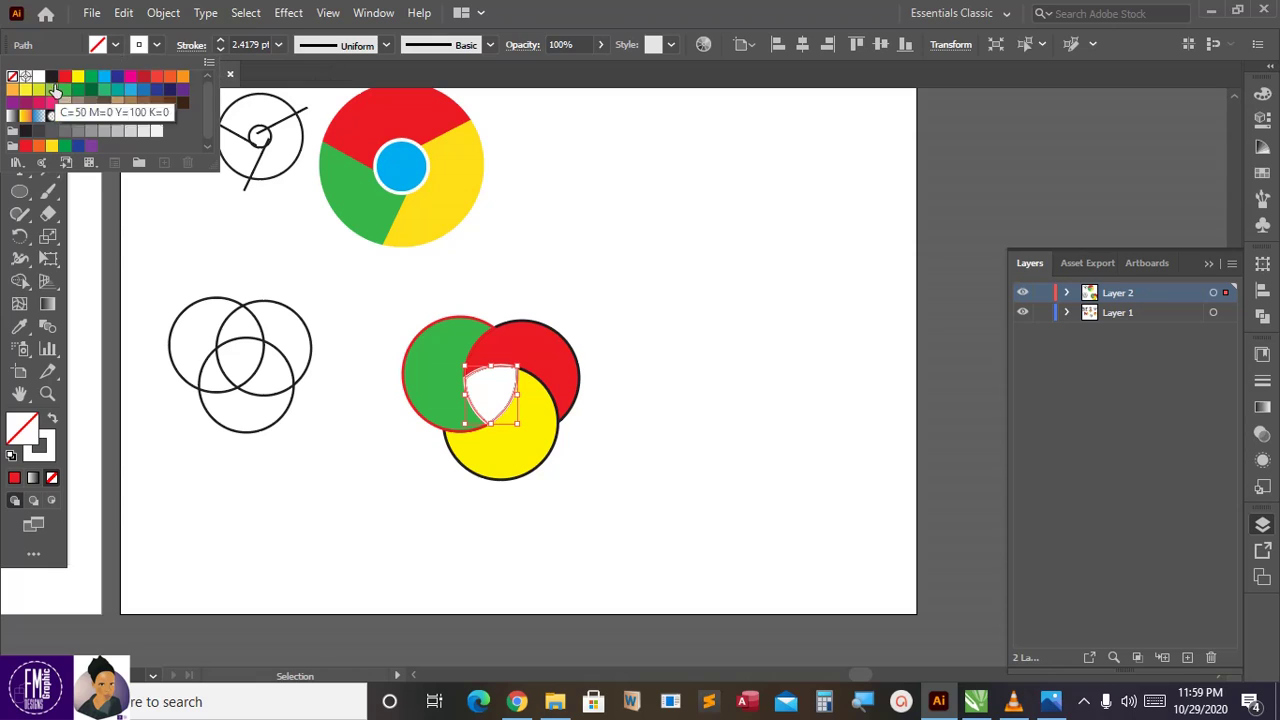
left_click(105, 79)
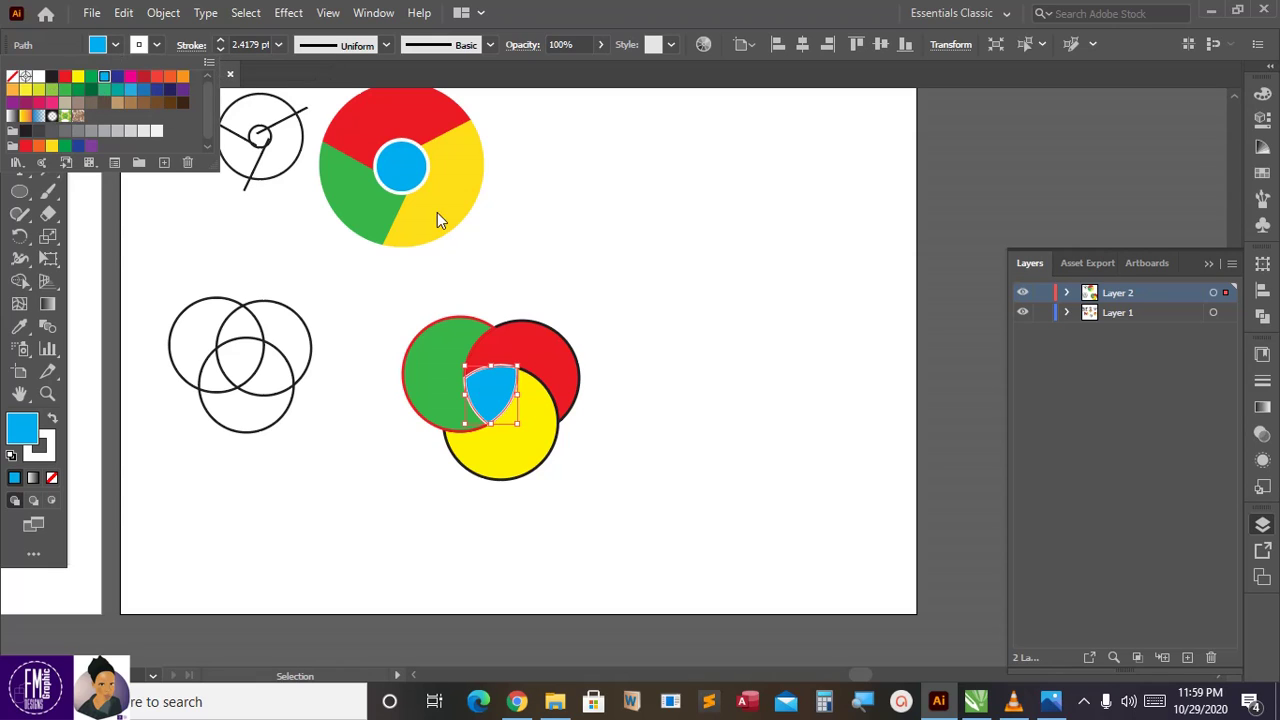
left_click(532, 313)
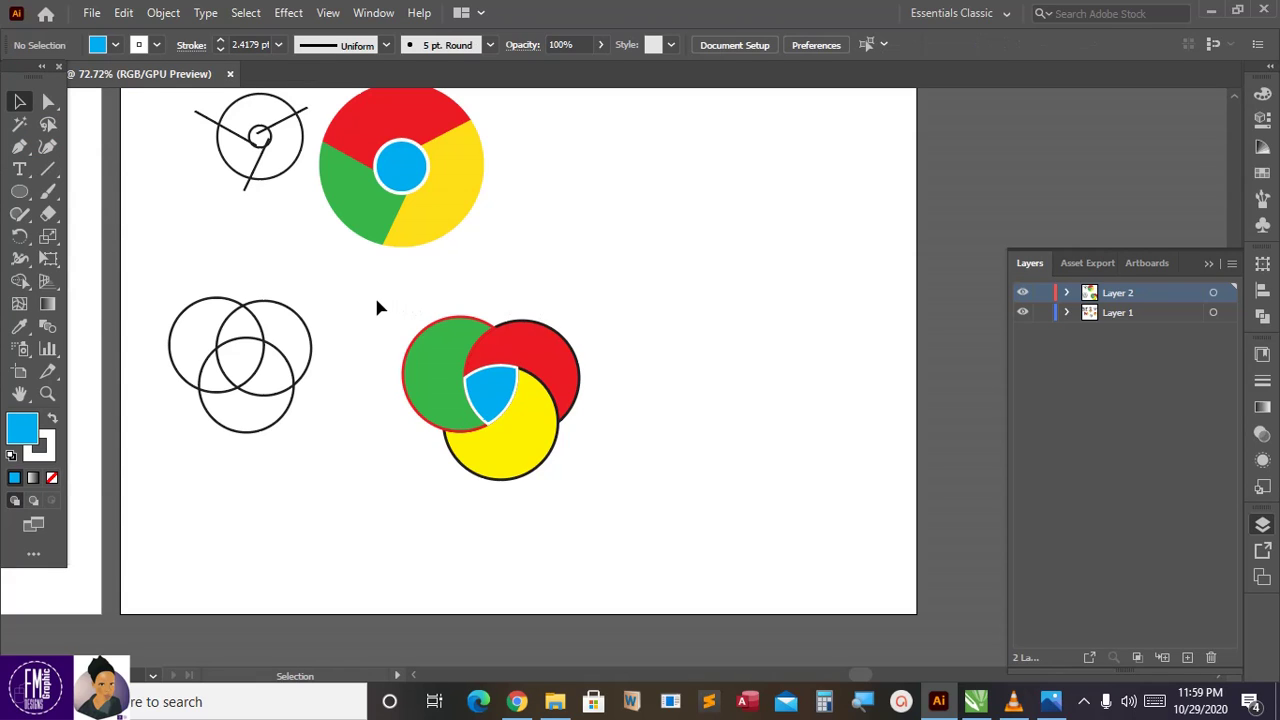
Select all four pieces of the coloured figure and set their stroke to None.
left_click_drag(548, 460, 641, 519)
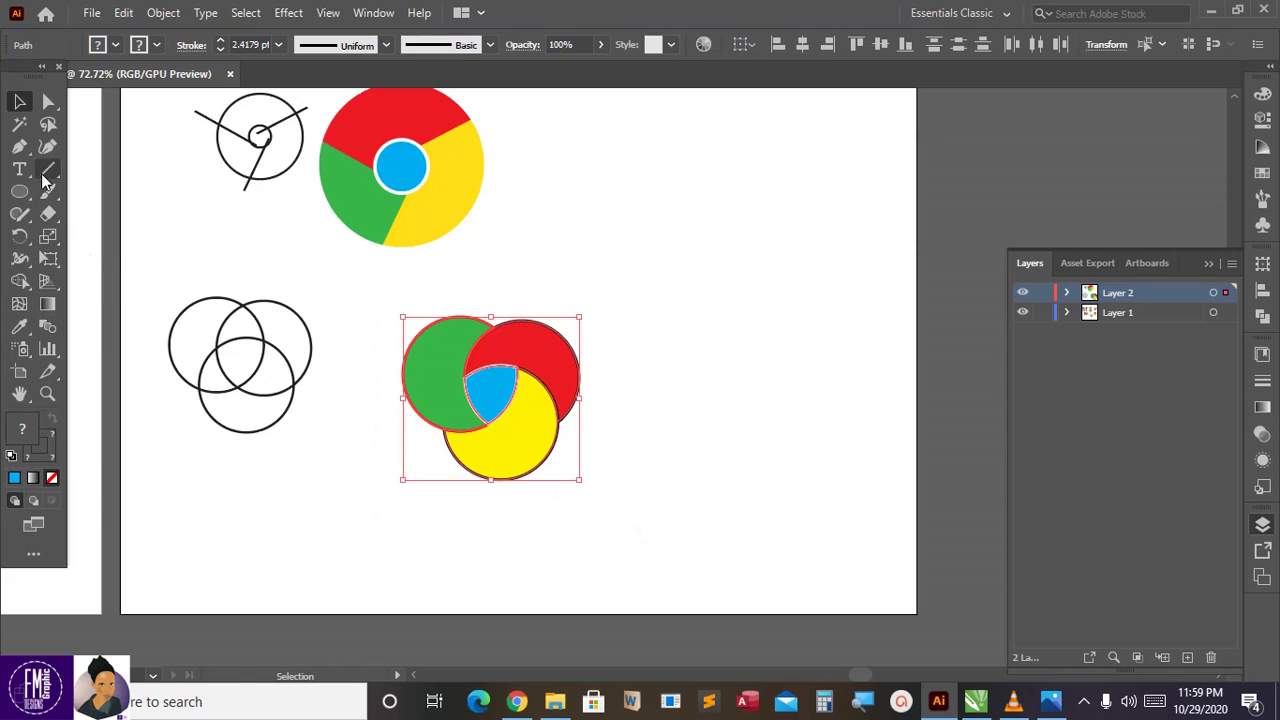
left_click(158, 44)
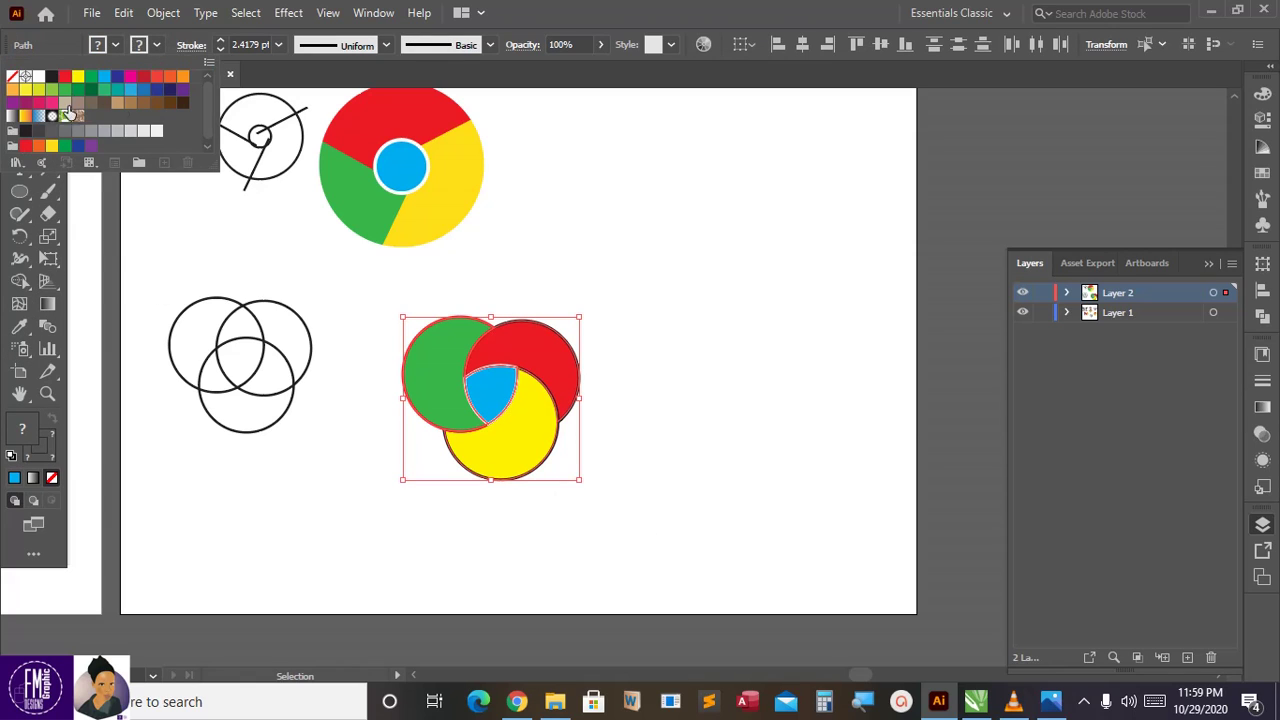
left_click(13, 78)
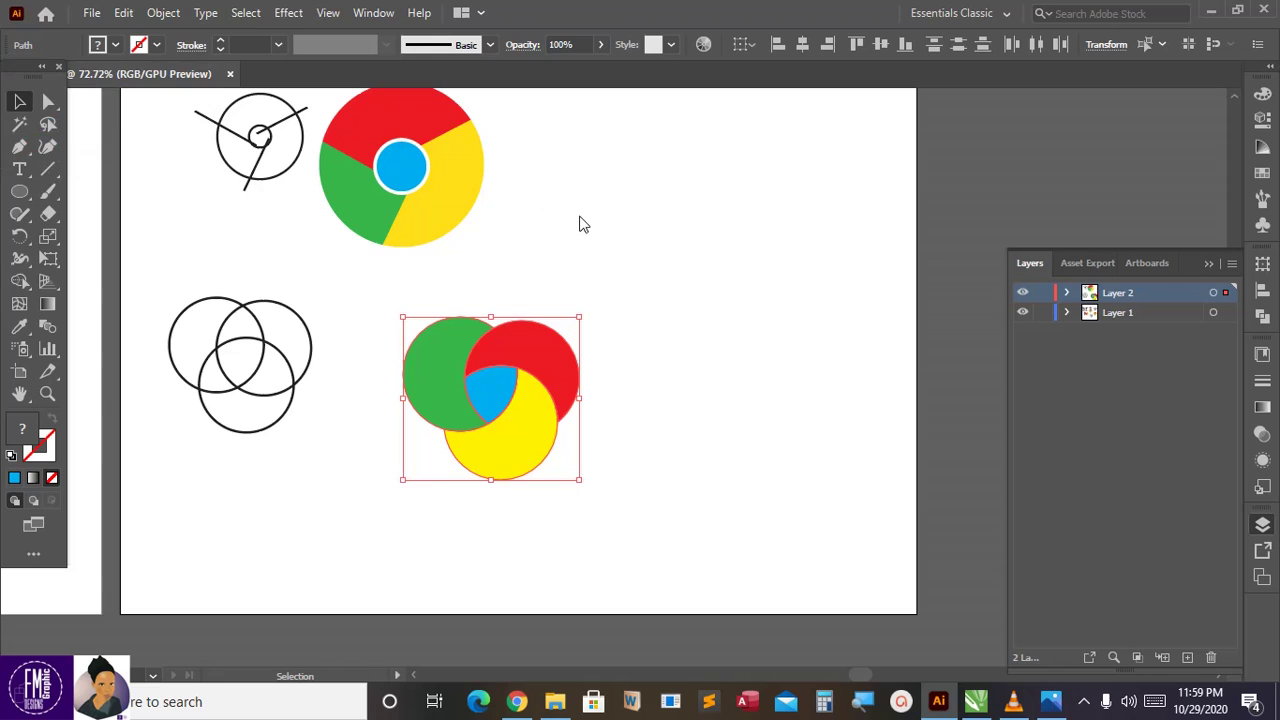
left_click(643, 420)
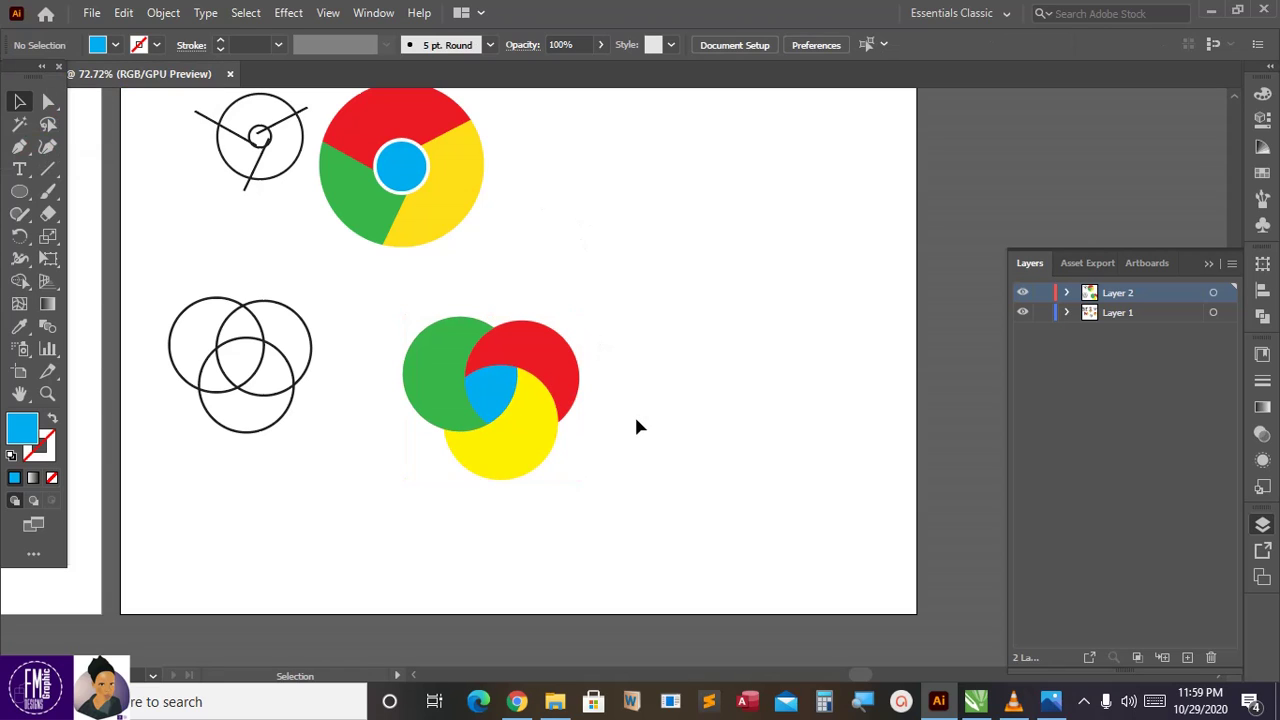
Apply a white 1 pt stroke to the blue centre piece.
left_click(495, 395)
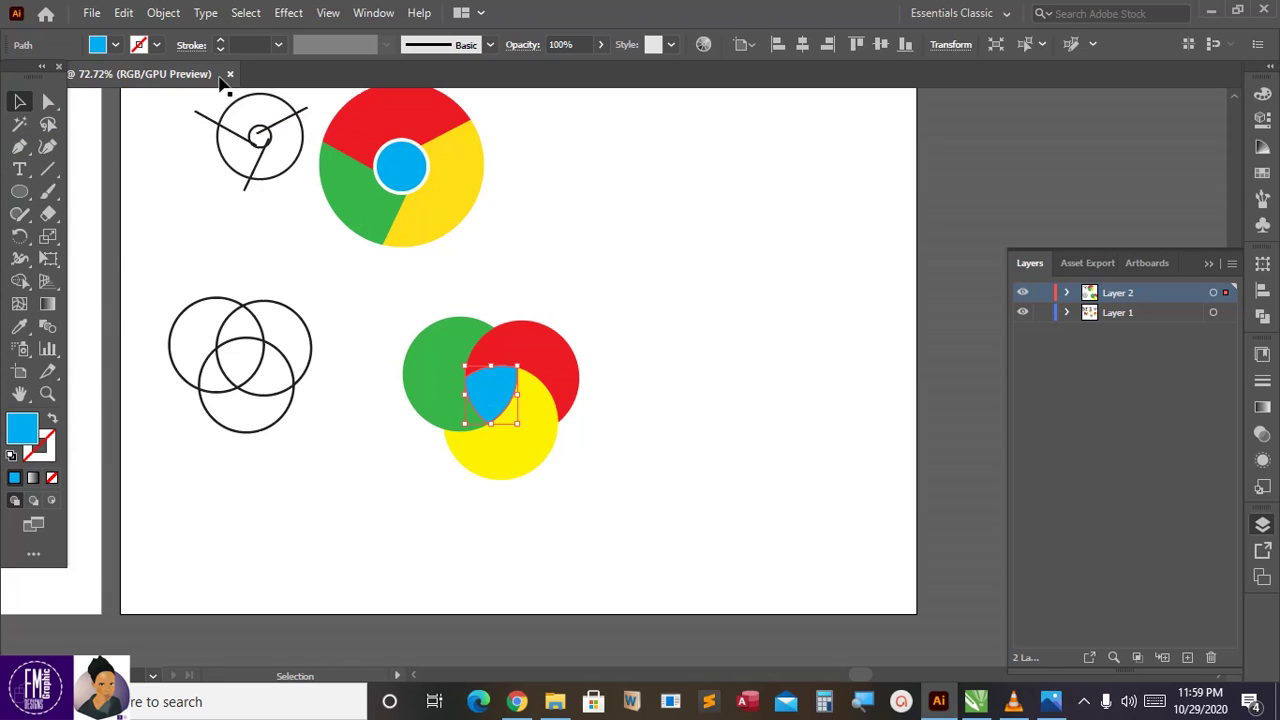
left_click(157, 44)
left_click(38, 78)
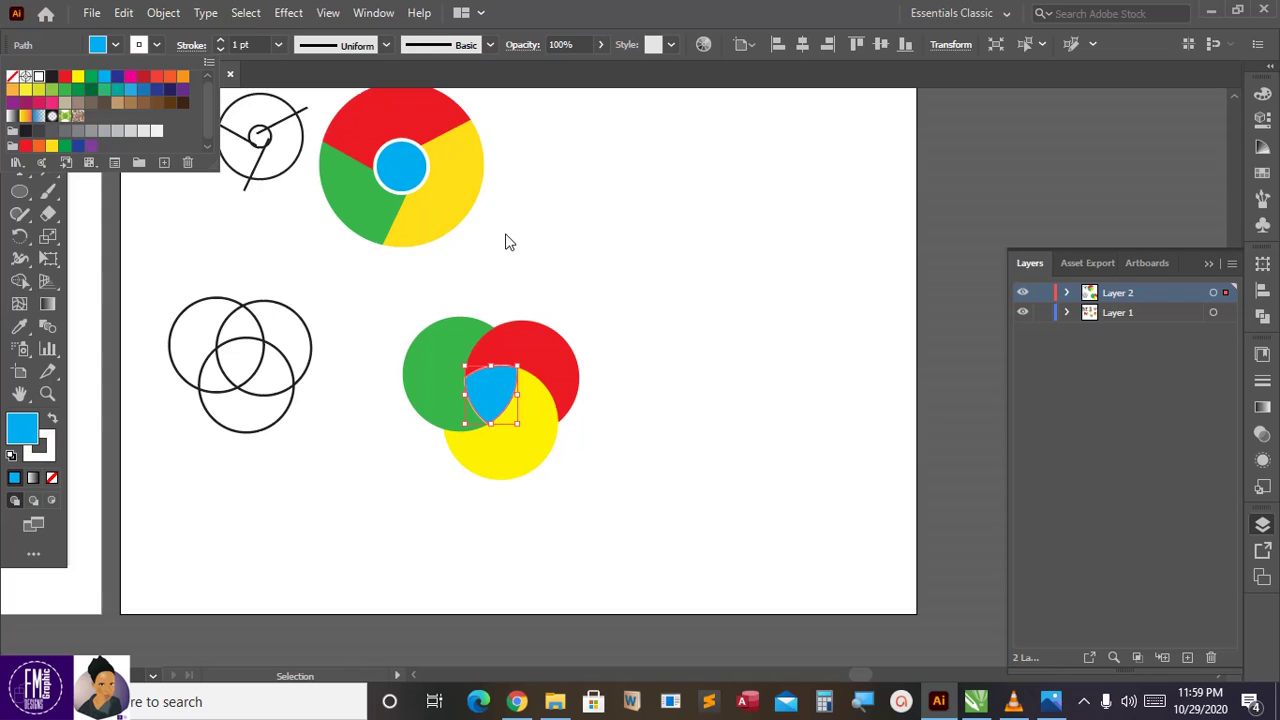
left_click(570, 355)
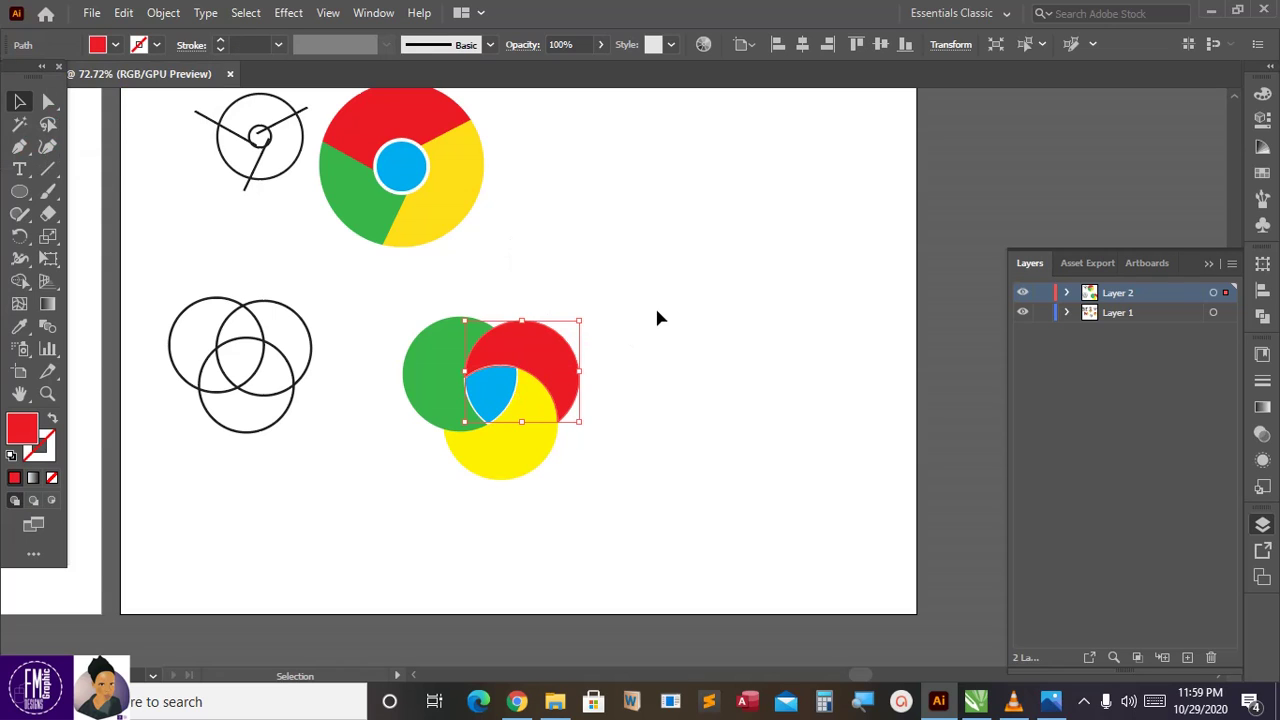
Duplicate the coloured three-circle figure into the empty area to its right.
left_click(656, 317)
left_click_drag(674, 546, 674, 545)
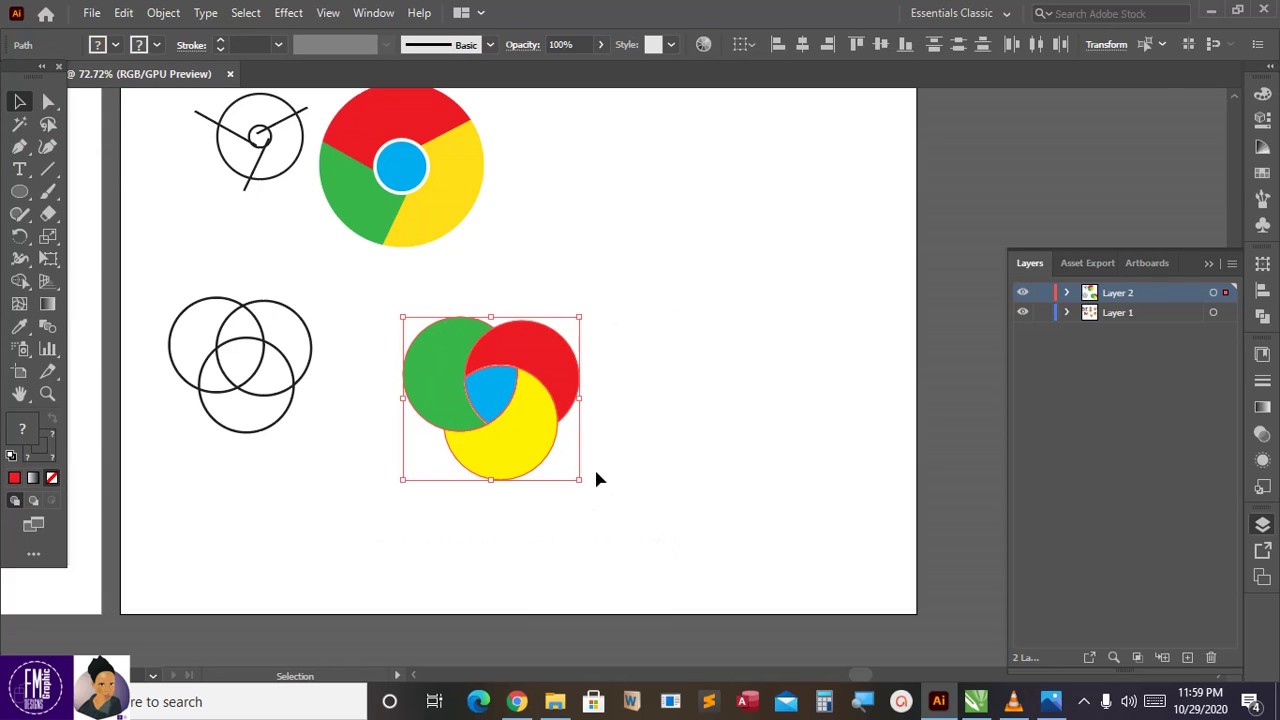
left_click_drag(549, 377, 795, 355)
left_click(757, 436)
Fill the yellow and red pieces of the duplicated figure with the Orange, Yellow gradient.
left_click(770, 400)
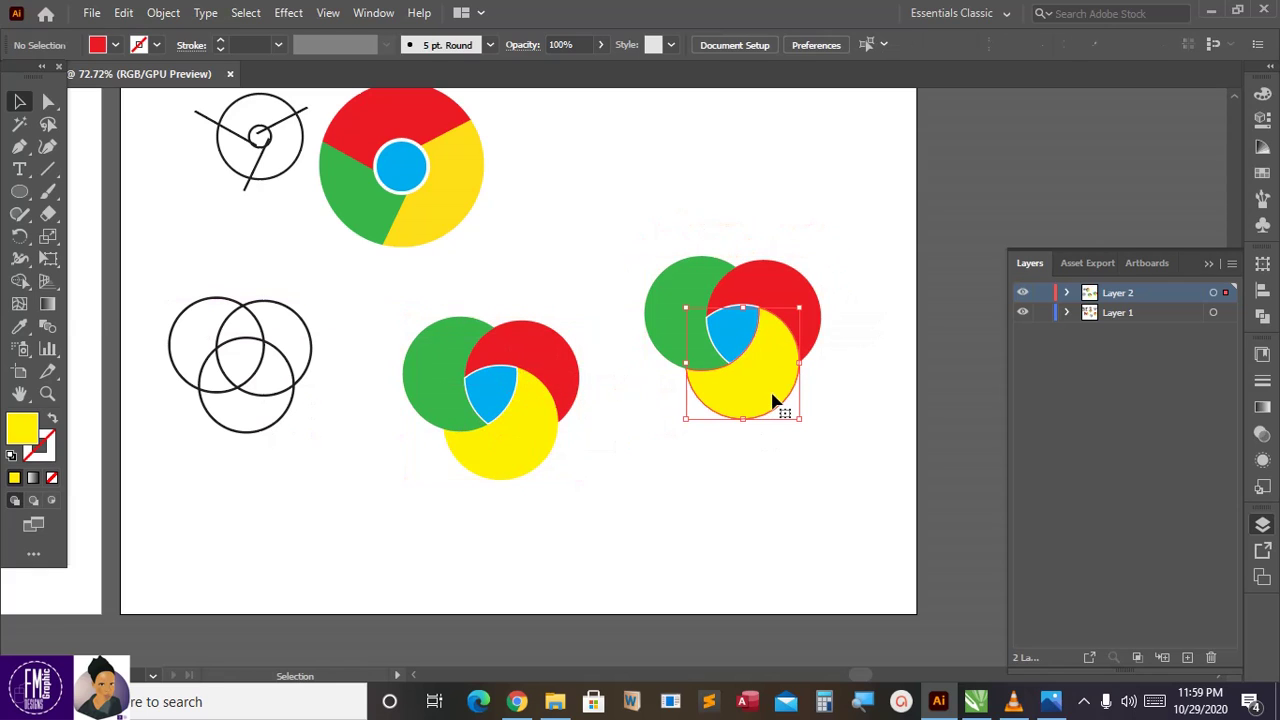
left_click(1263, 406)
left_click(1060, 378)
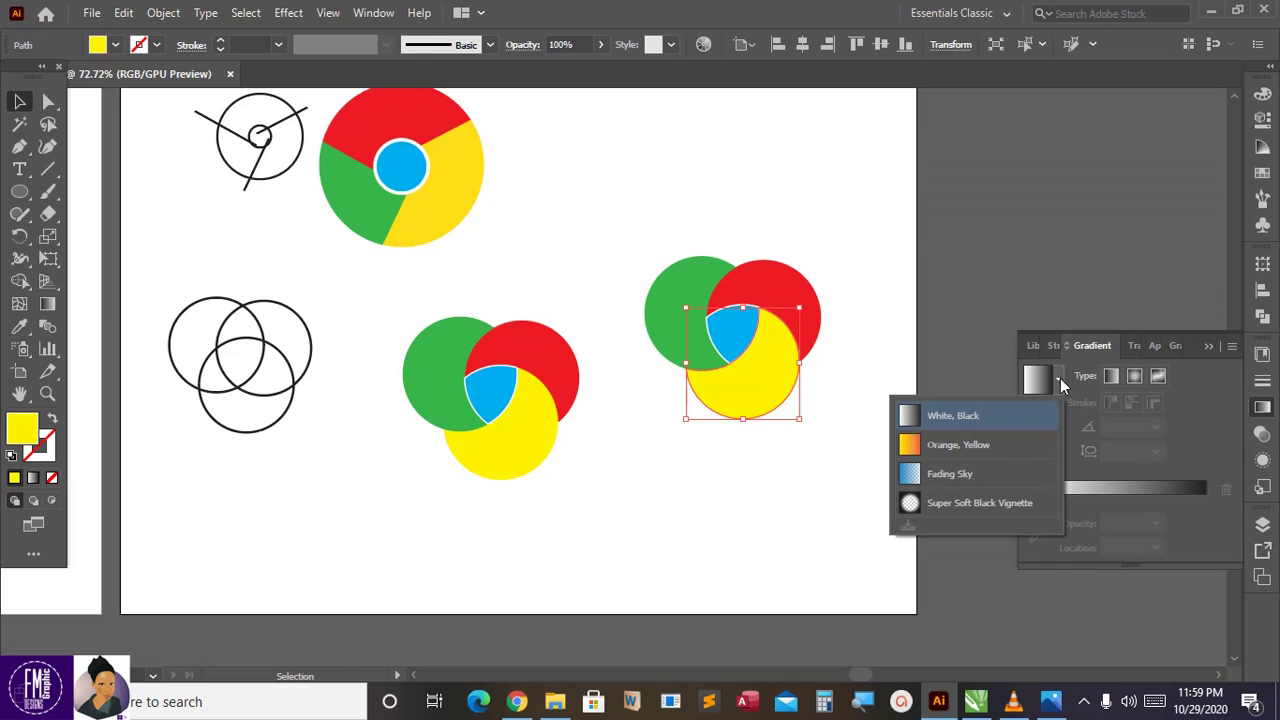
left_click(972, 444)
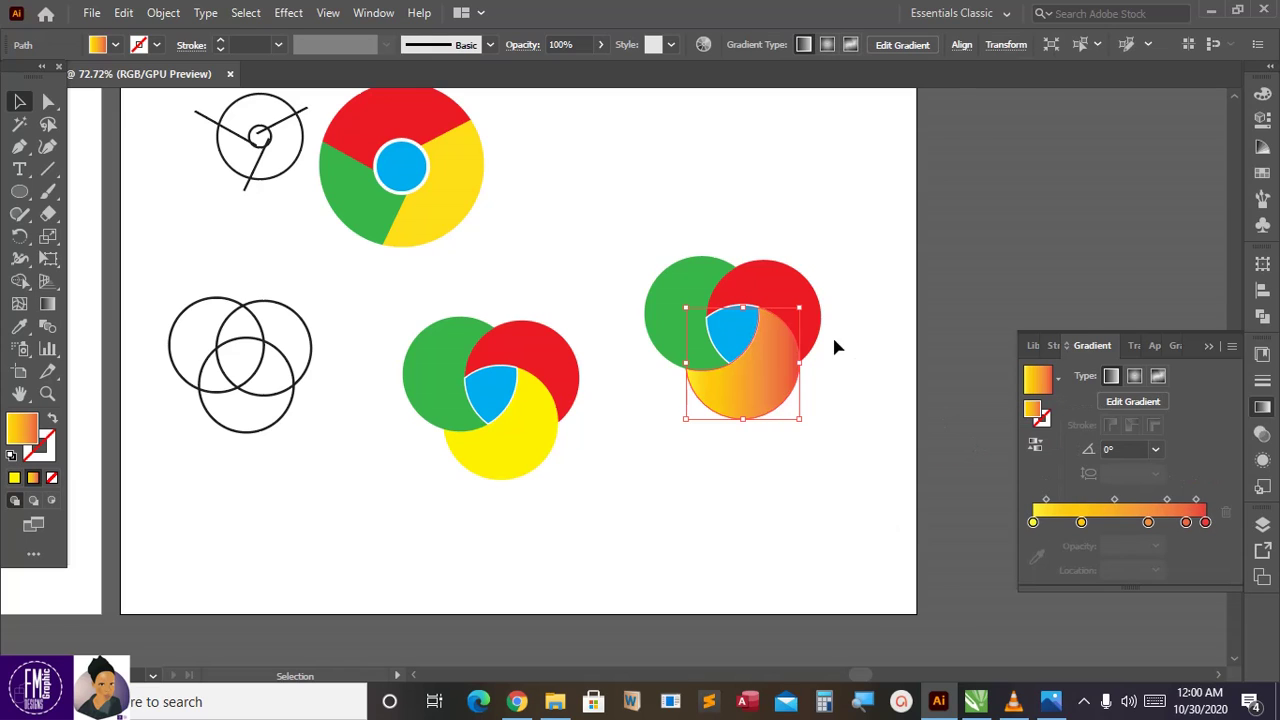
left_click(806, 303)
left_click(1060, 380)
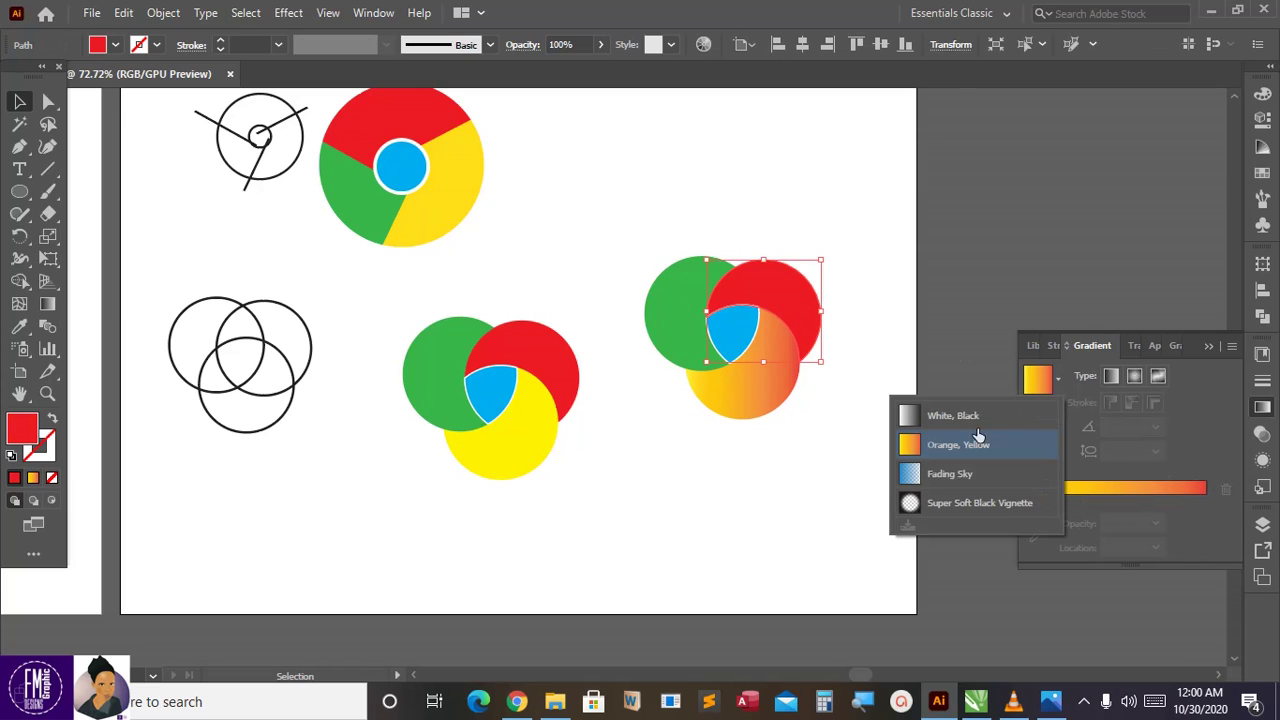
left_click(956, 443)
Fill the green piece of the duplicated figure with the Orange, Yellow gradient.
left_click(693, 335)
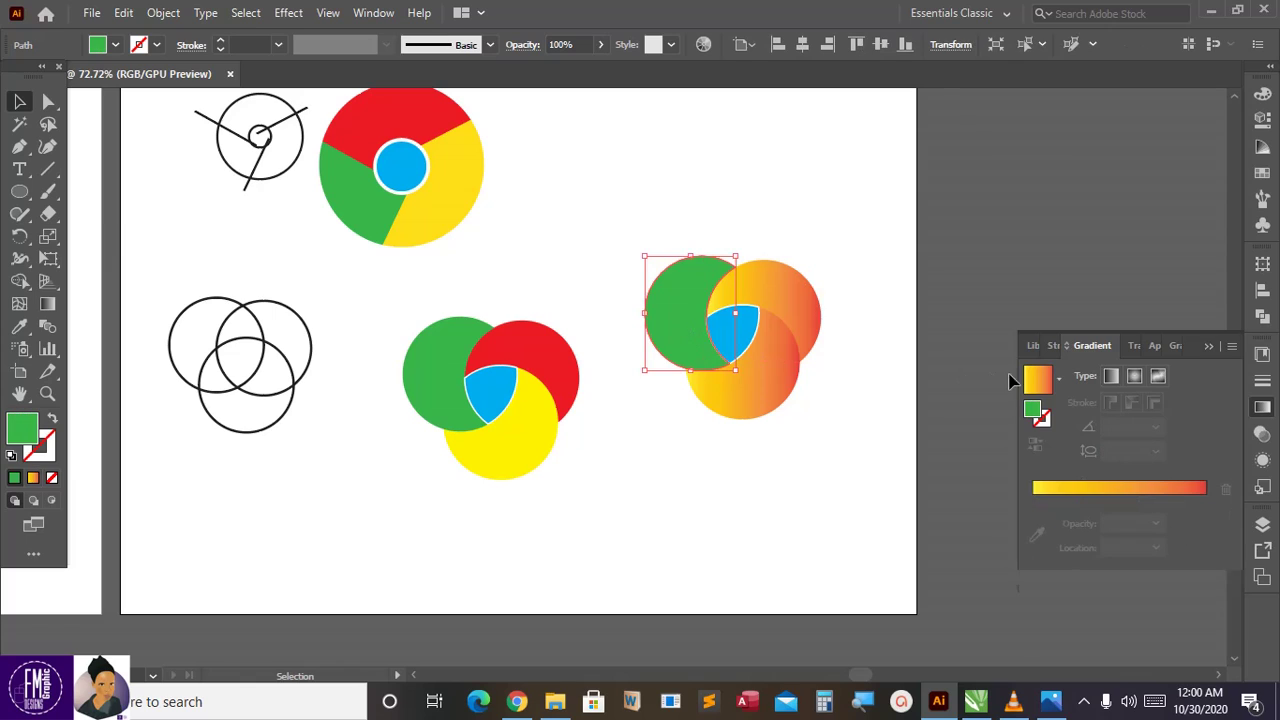
left_click(1059, 379)
left_click(955, 443)
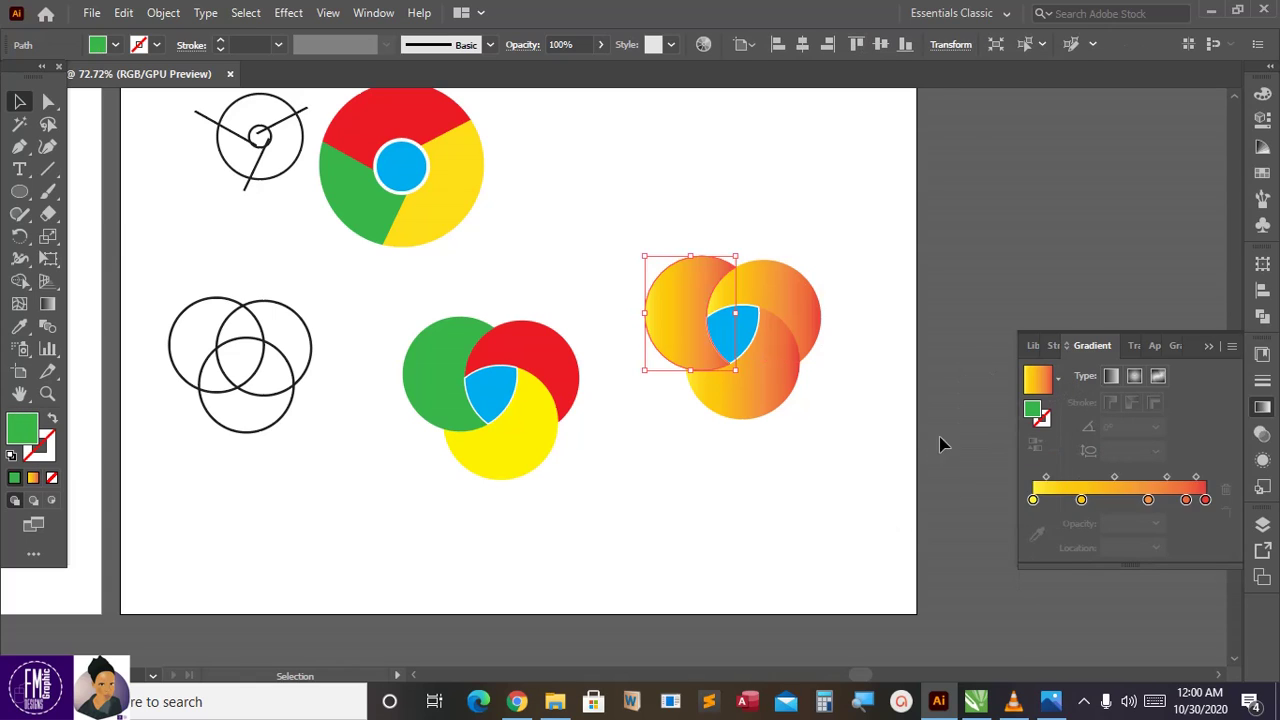
left_click(879, 408)
Fill the blue centre piece of the copy with the Orange, Yellow gradient and place a middle colour stop at about 44%.
left_click(760, 335)
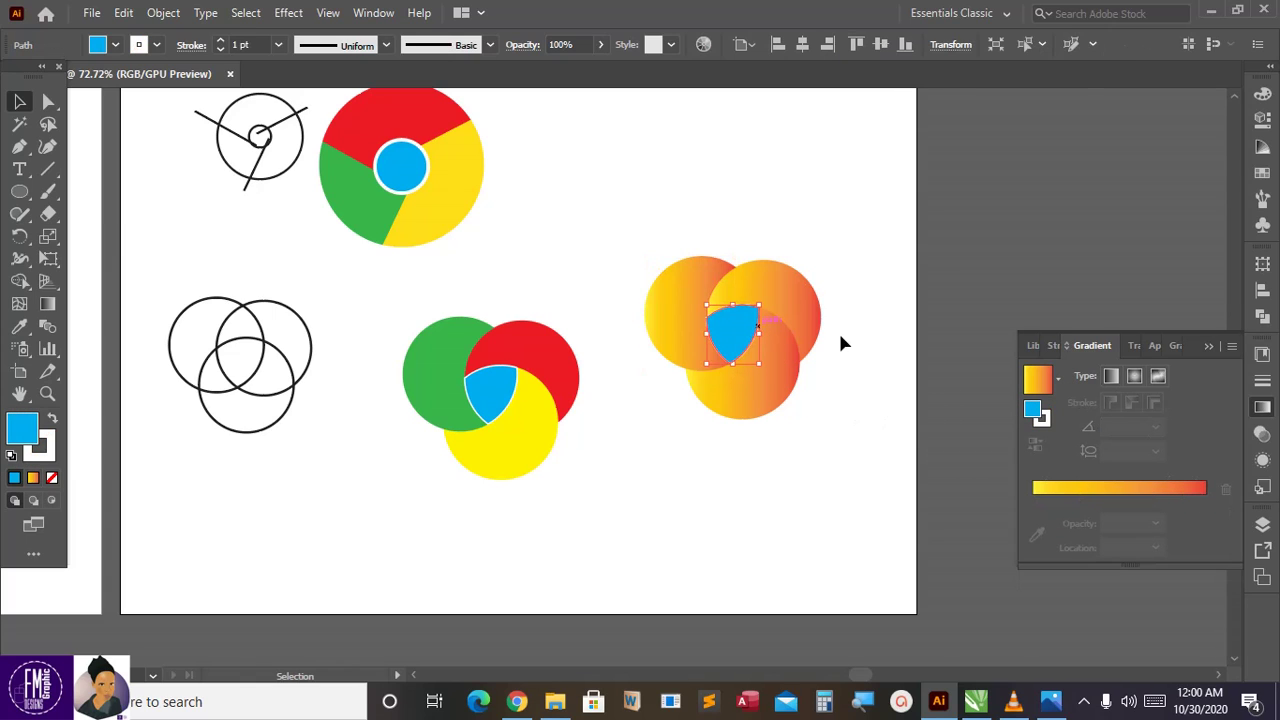
left_click(1057, 380)
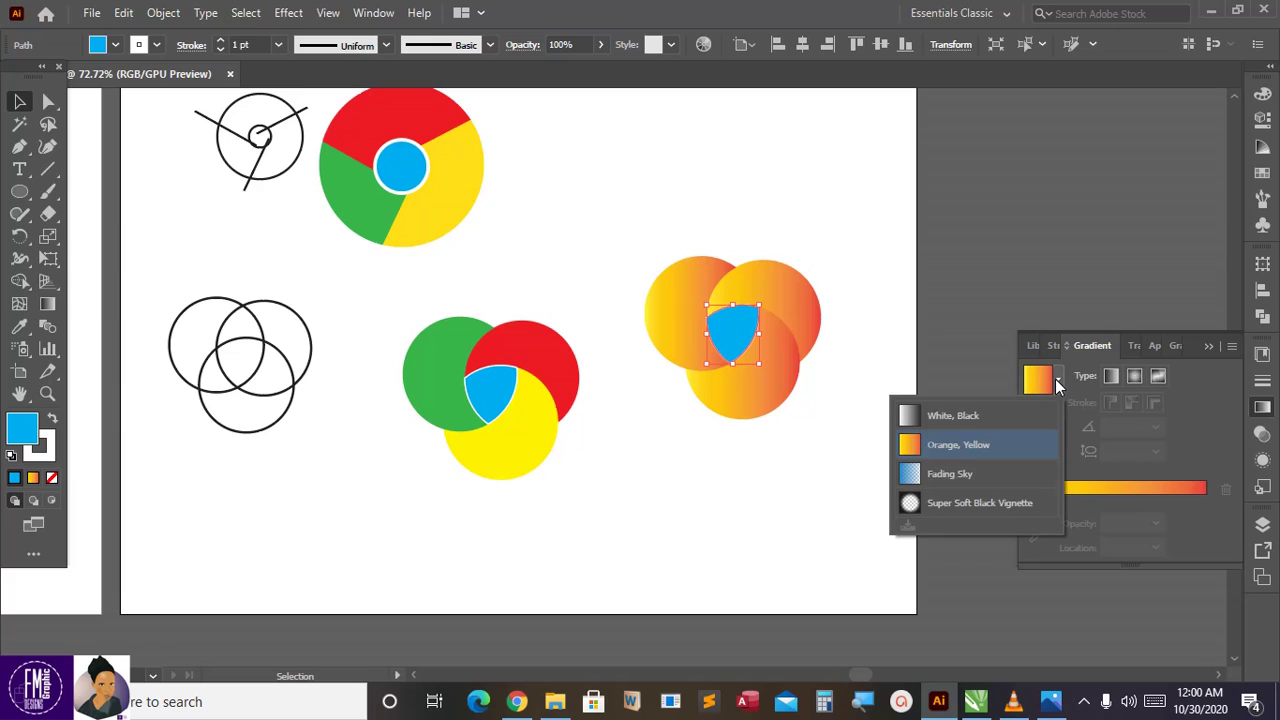
left_click(953, 443)
left_click_drag(1081, 521, 1113, 533)
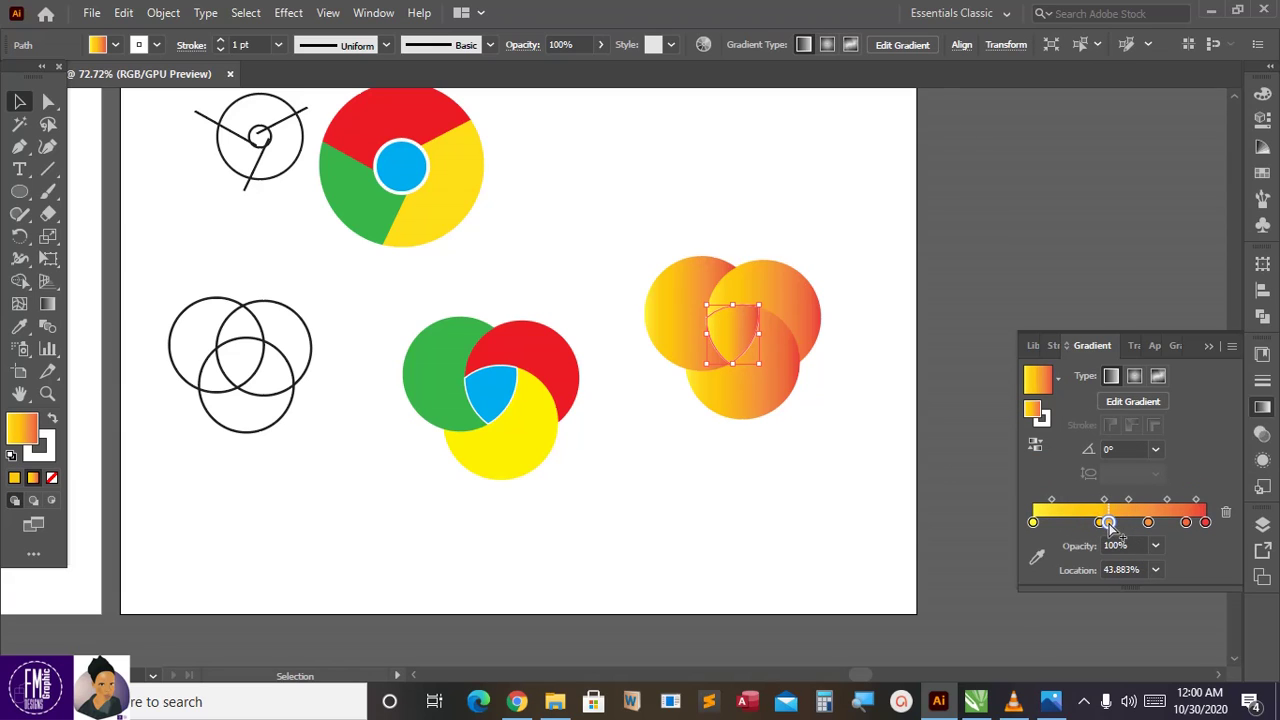
Redirect the lower piece's gradient with the Gradient tool to about 108°, running from its lower edge towards the figure's centre.
left_click(781, 397)
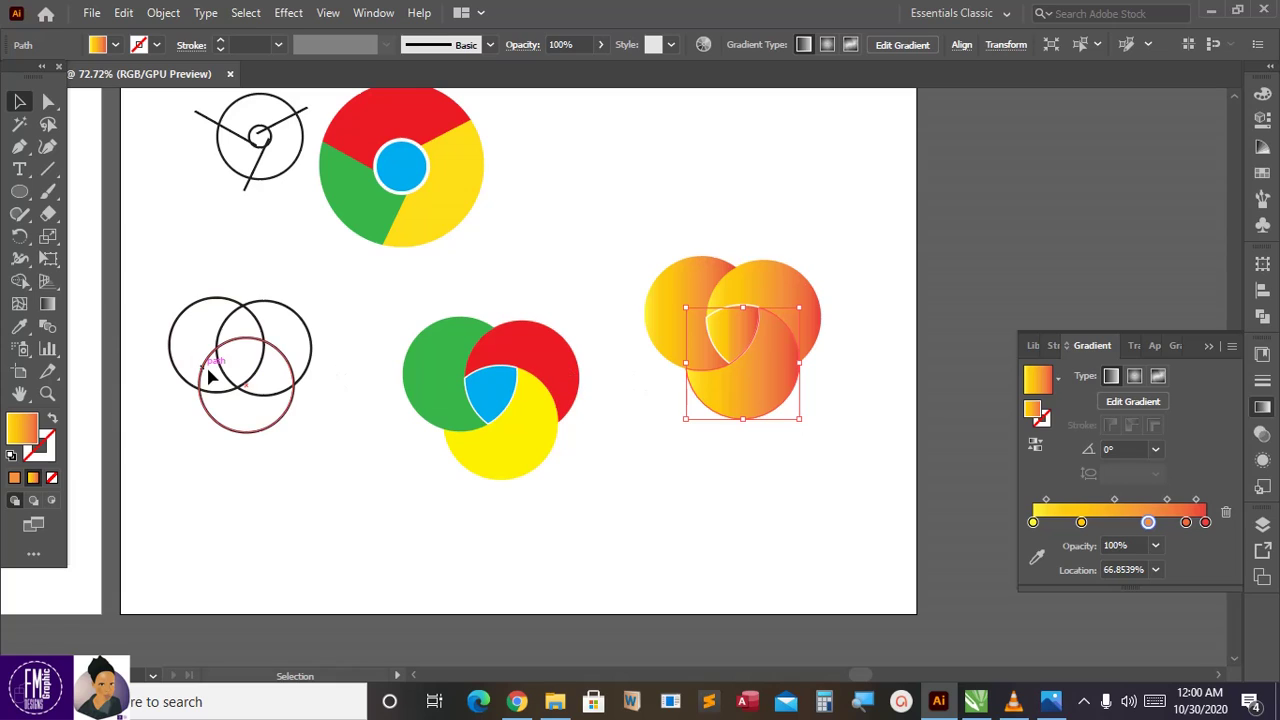
left_click(50, 307)
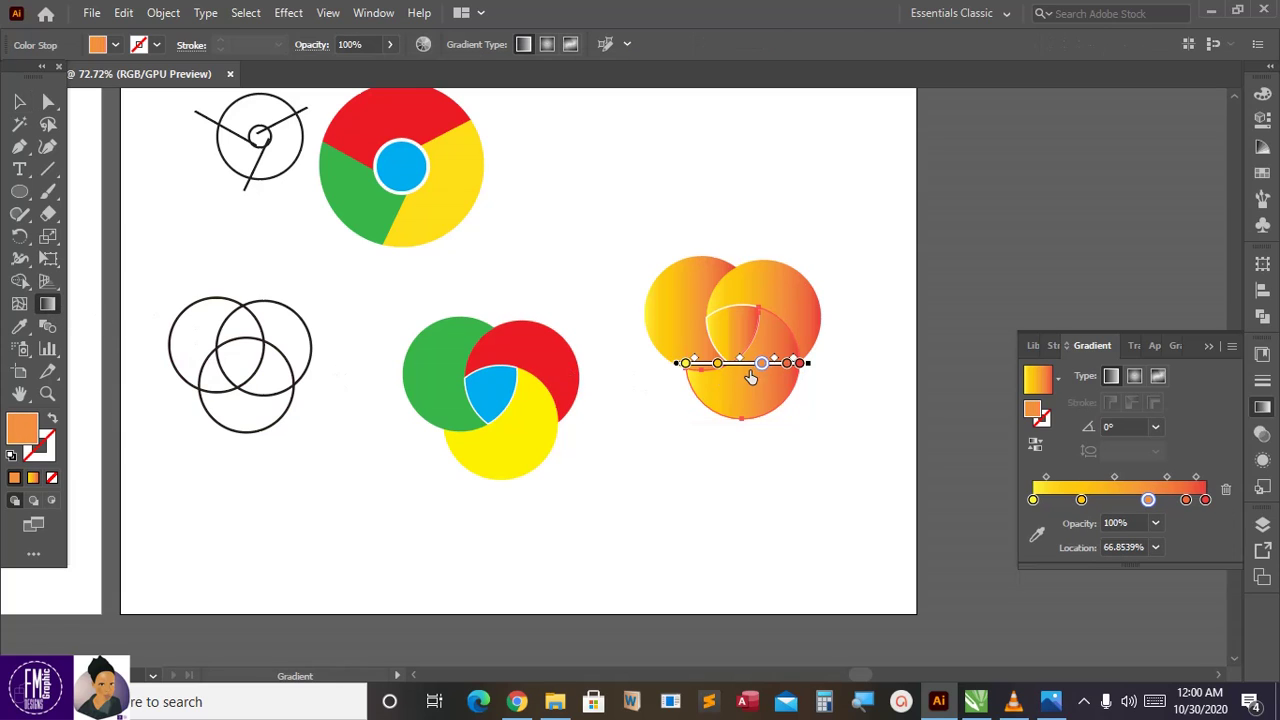
left_click_drag(775, 444, 733, 329)
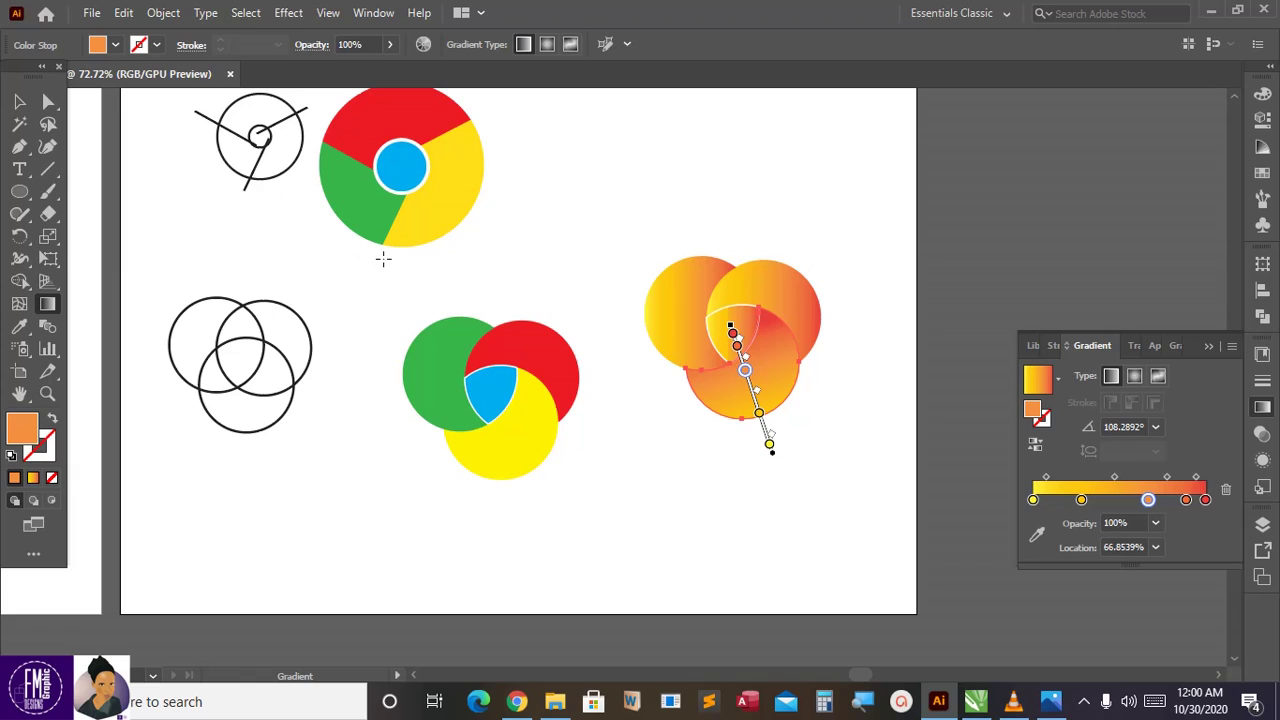
key("v")
Redirect the upper-right piece's gradient to about -122°, from its outer edge towards the centre.
left_click(806, 315)
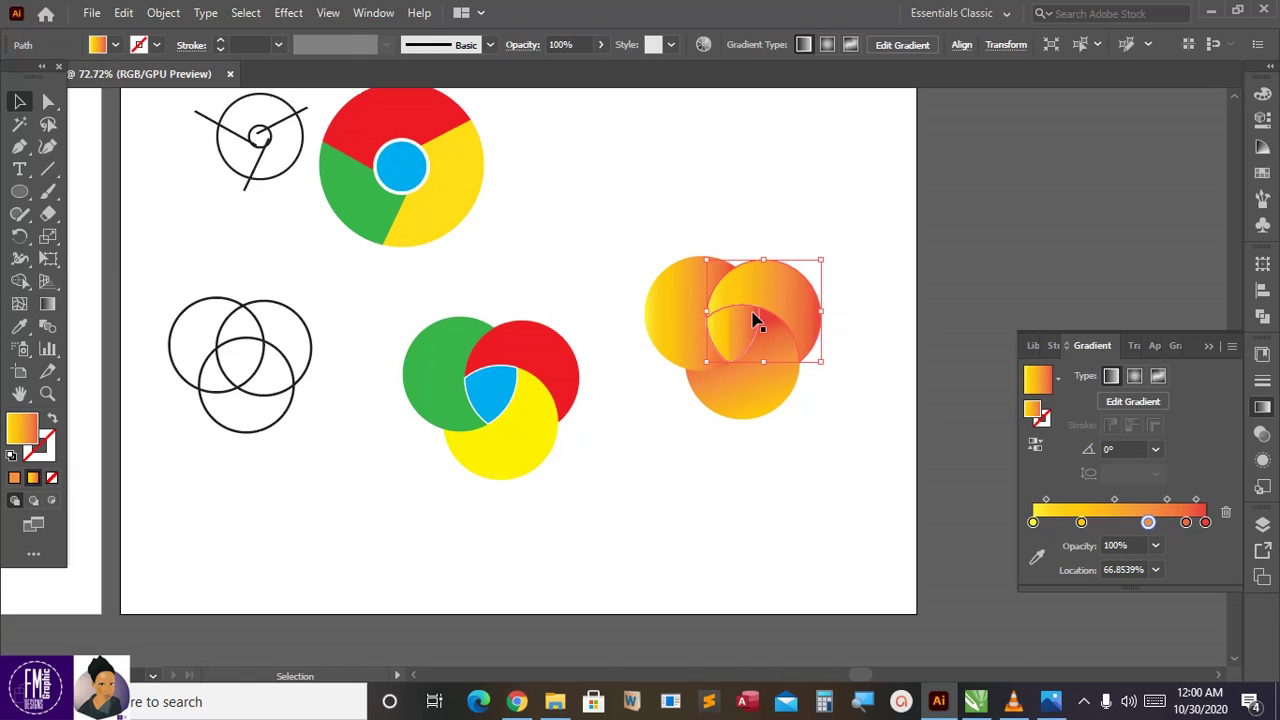
key("g")
mouse_move(788, 219)
left_mouse_down()
mouse_move(764, 318)
mouse_move(720, 324)
left_mouse_up()
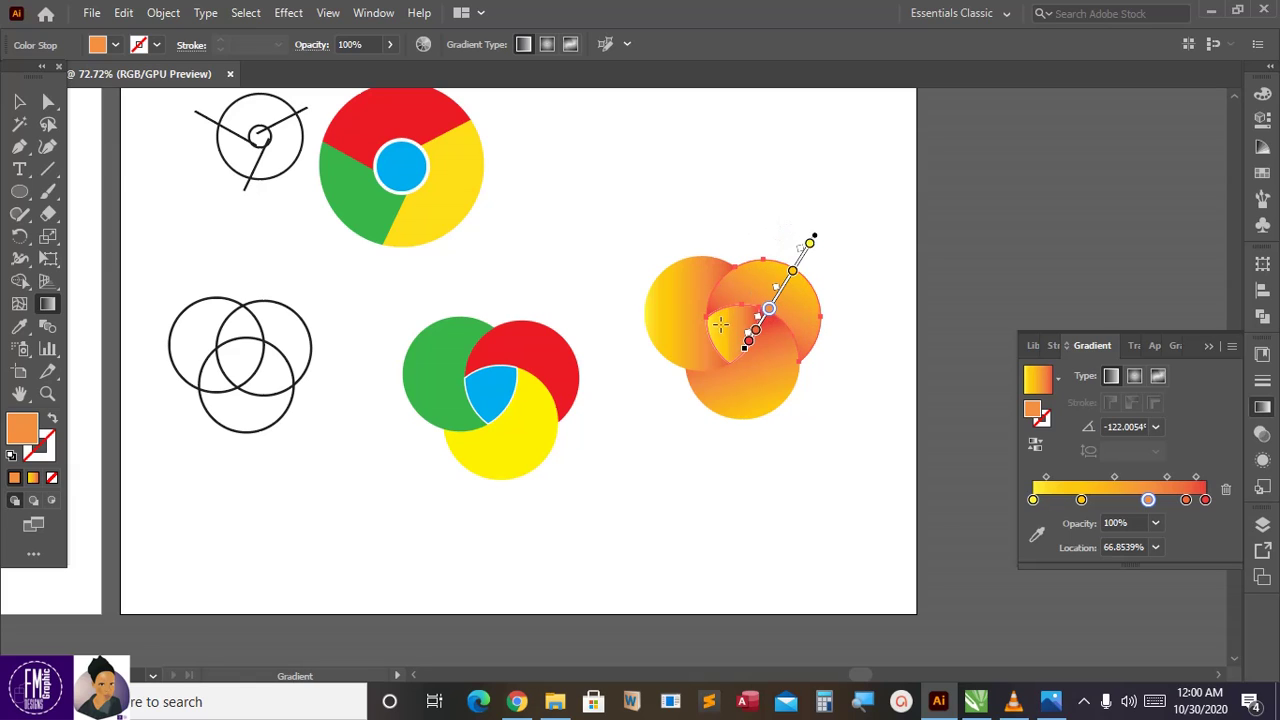
key("v")
Redirect the left piece's gradient to about -39°, from its upper-left edge towards the centre, and deselect it.
left_click(669, 293)
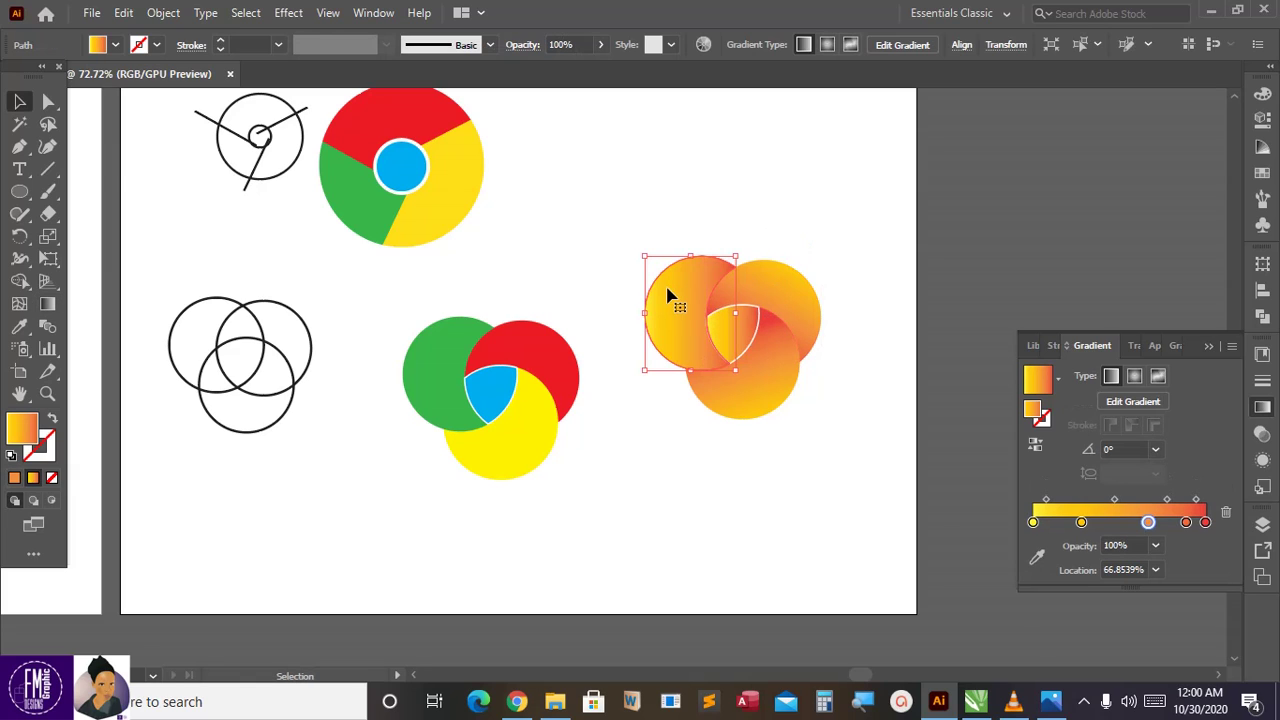
key("g")
left_click_drag(612, 251, 733, 340)
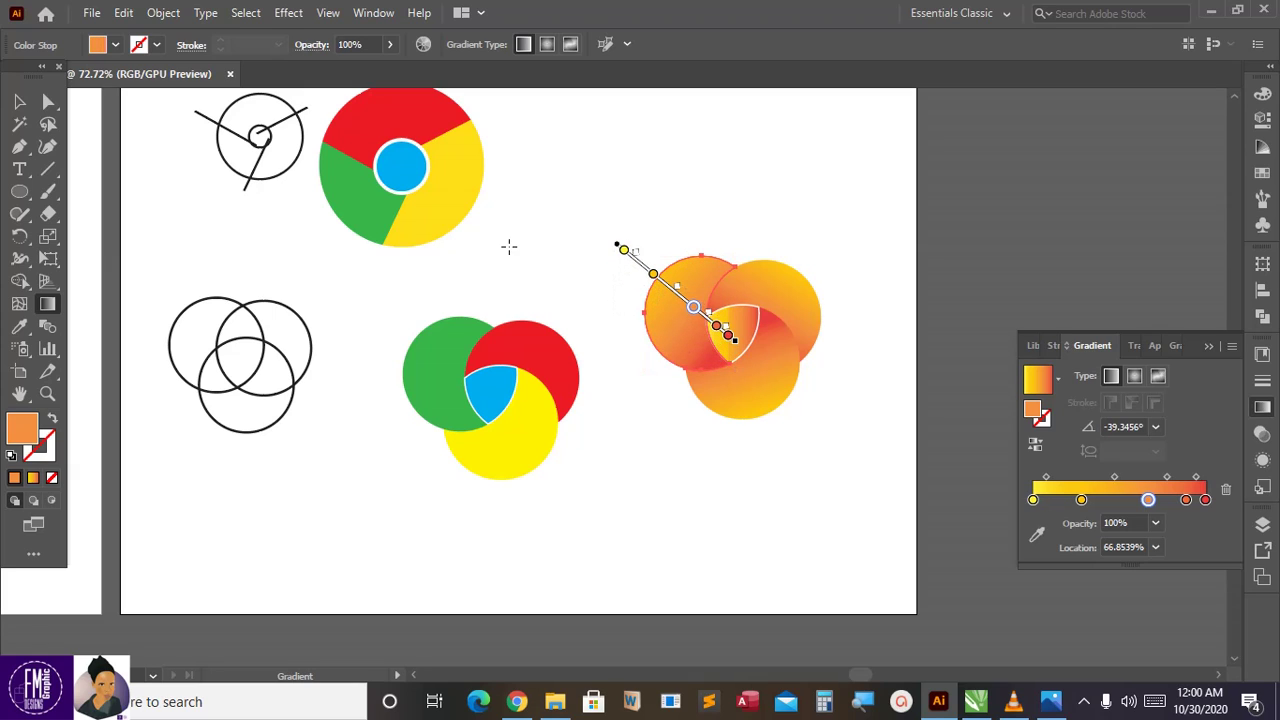
left_click(19, 101)
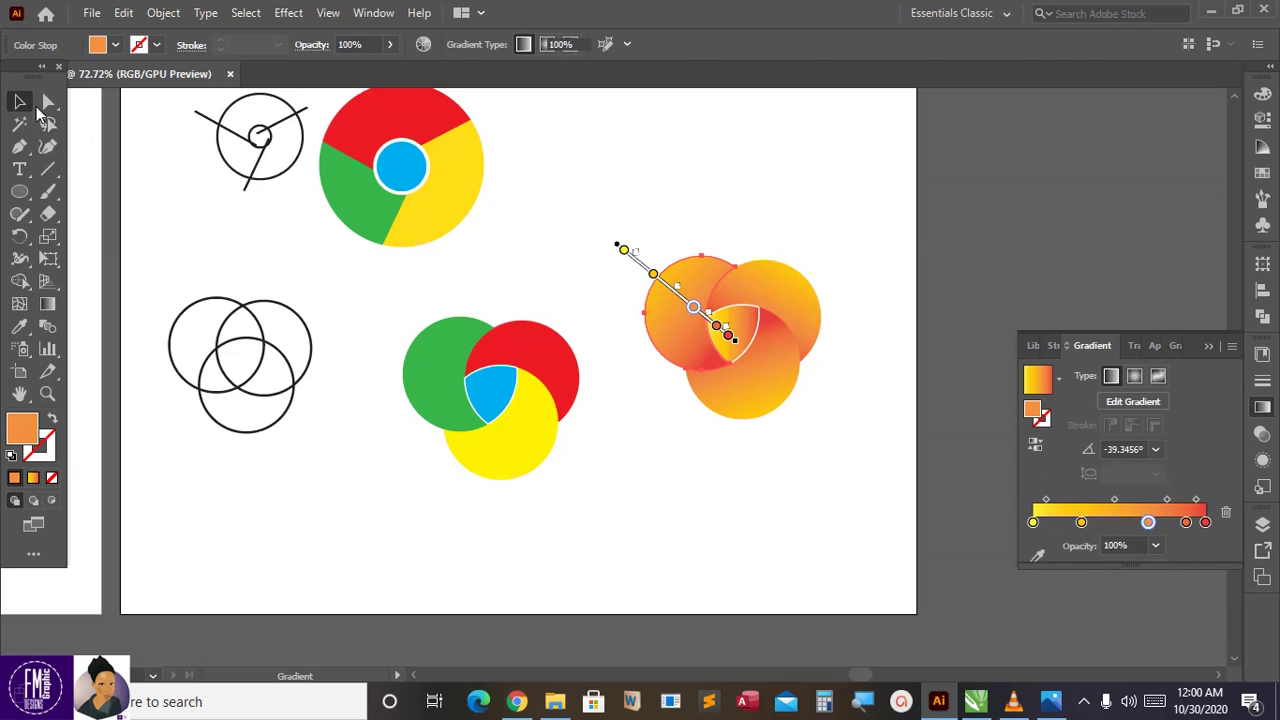
left_click(600, 270)
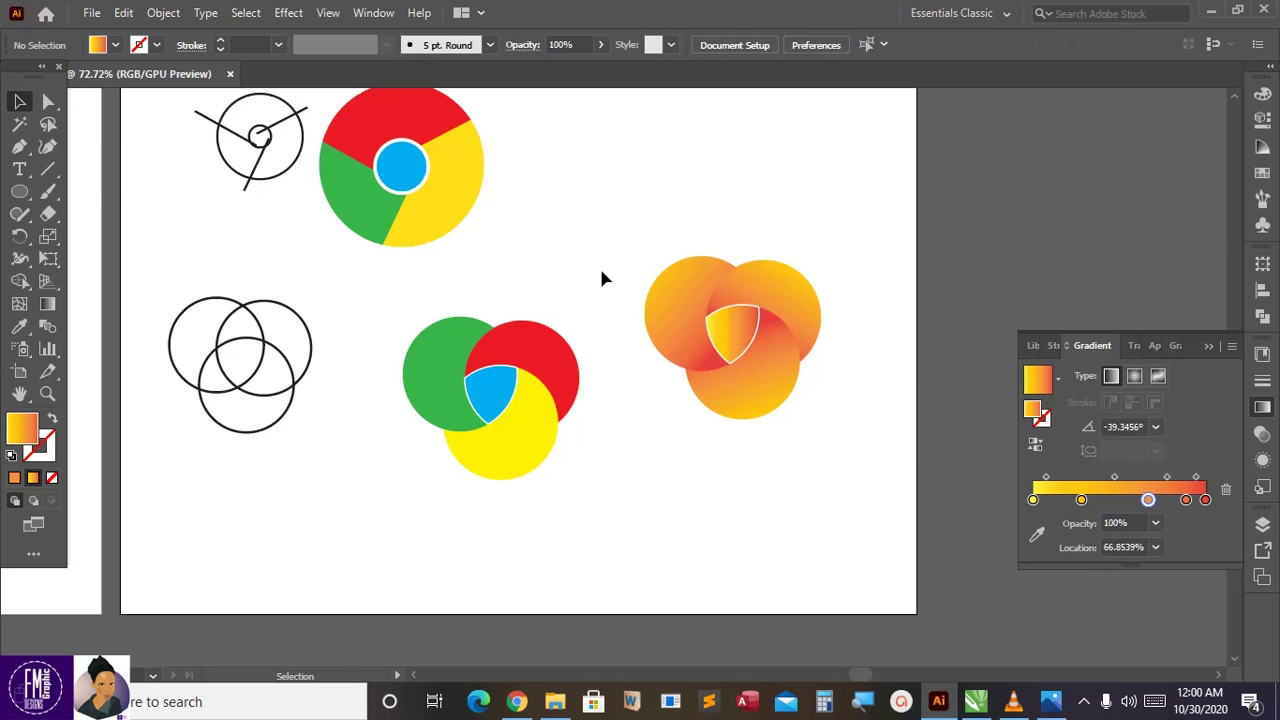
Move the whole orange gradient figure to the area below the three outlined circles and clear the selection.
scroll(604, 265, "up", 3)
scroll(606, 268, "down", 1)
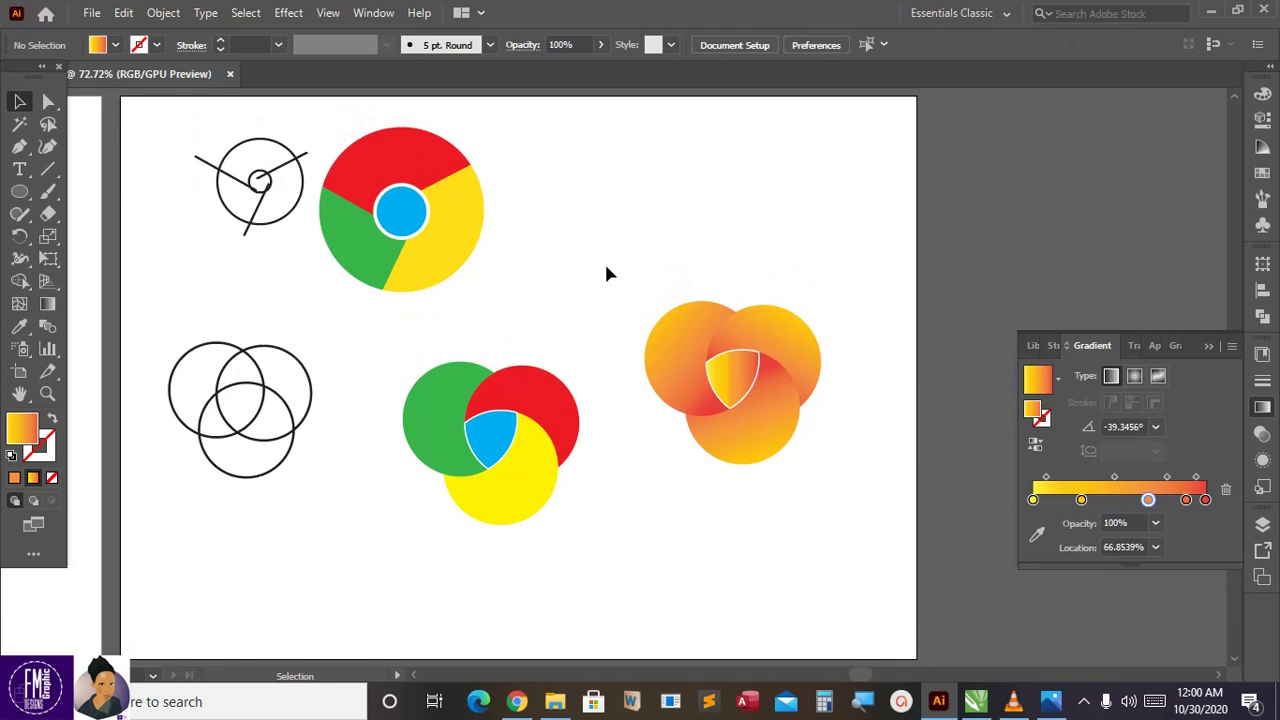
left_click_drag(616, 256, 856, 510)
left_click_drag(777, 443, 366, 622)
scroll(458, 548, "up", 4)
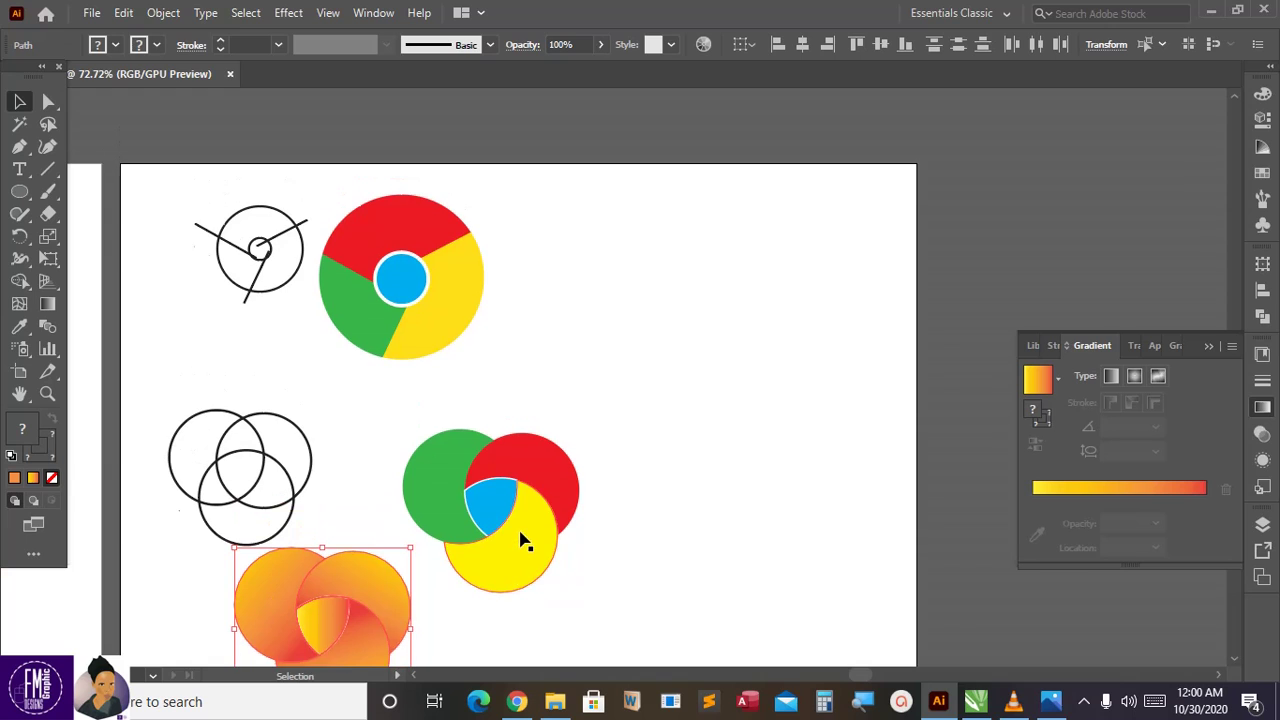
left_click(618, 402)
left_click_drag(624, 388, 392, 641)
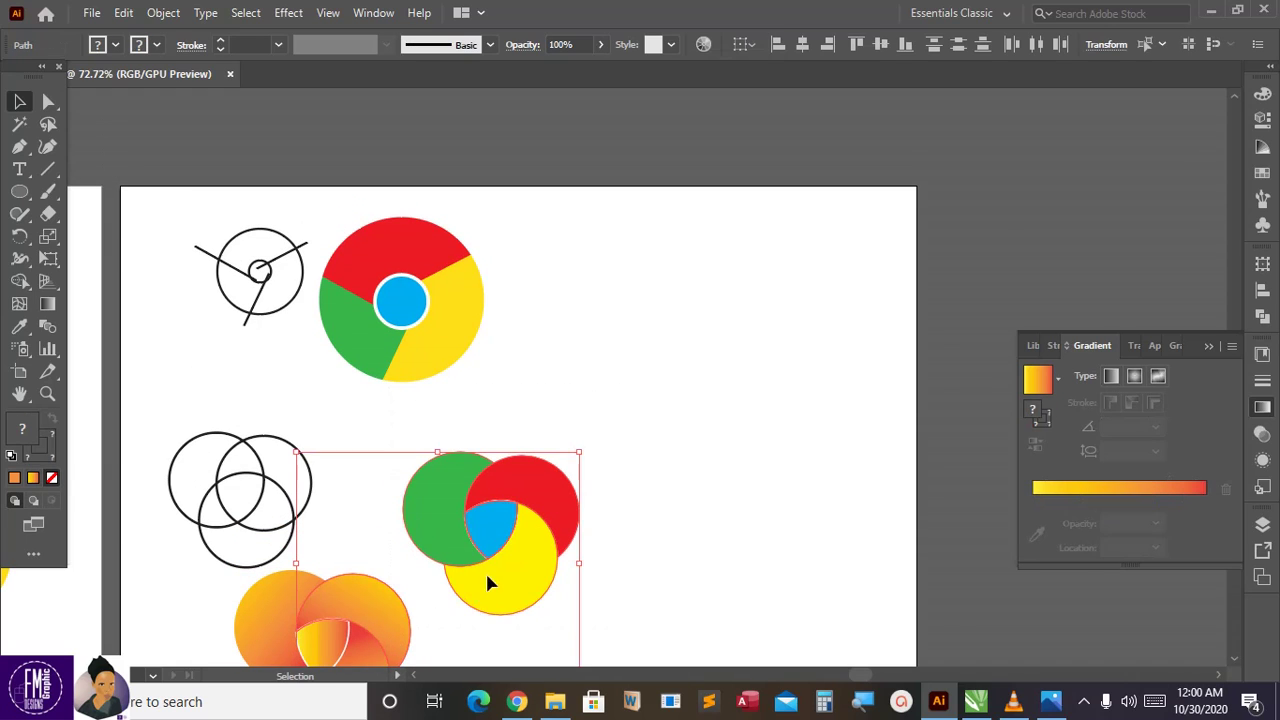
left_click(604, 500)
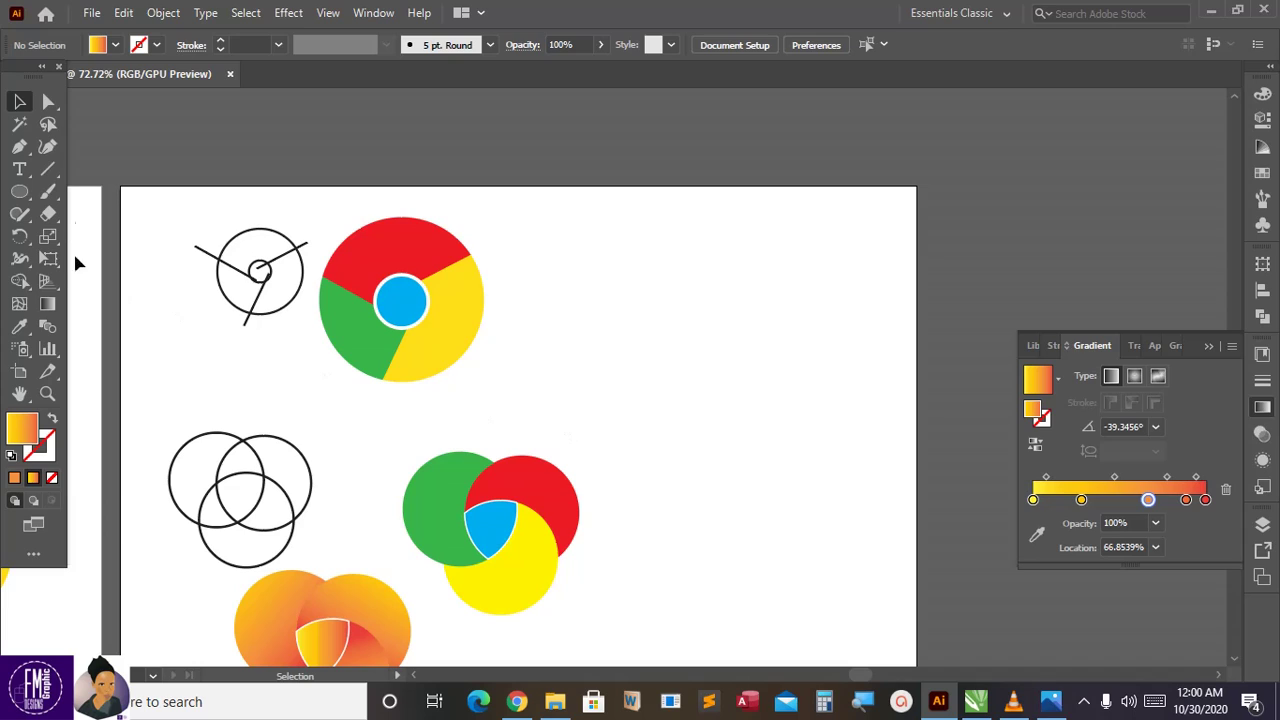
Draw a vertical line in the empty area right of the Chrome logo with a black 2 pt stroke.
left_click(47, 172)
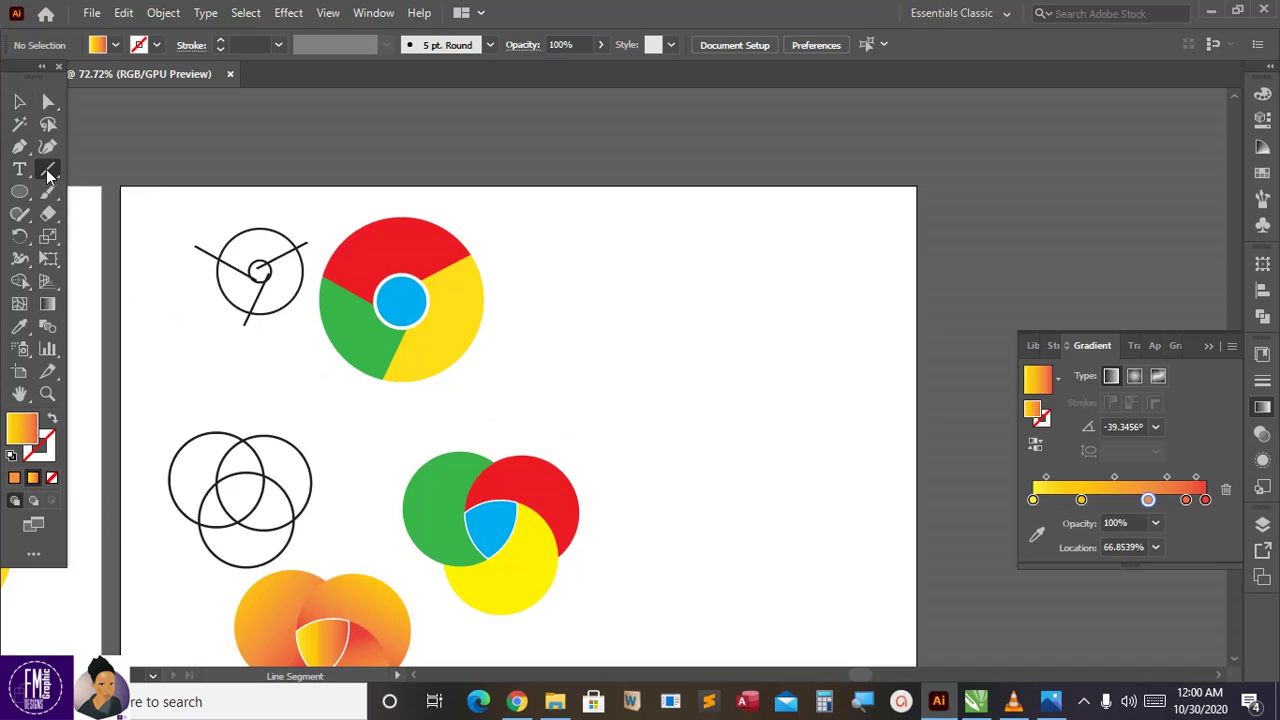
left_click_drag(608, 295, 613, 461)
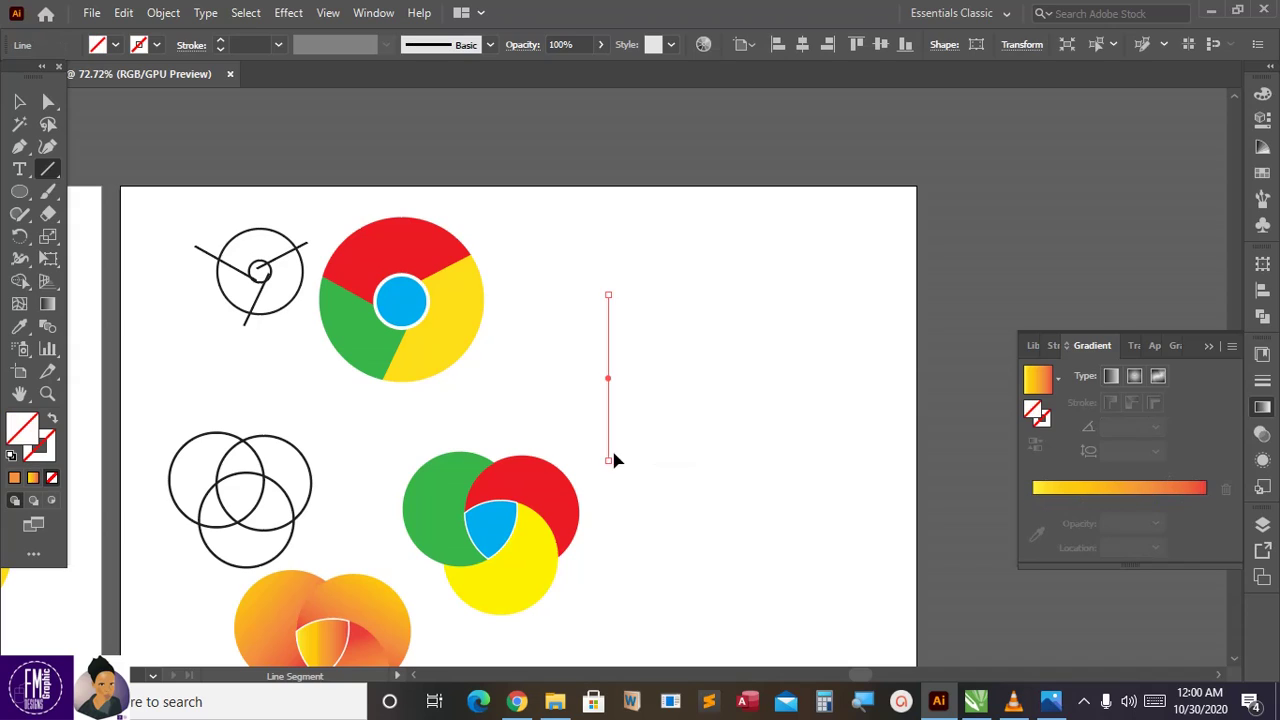
left_click(156, 45)
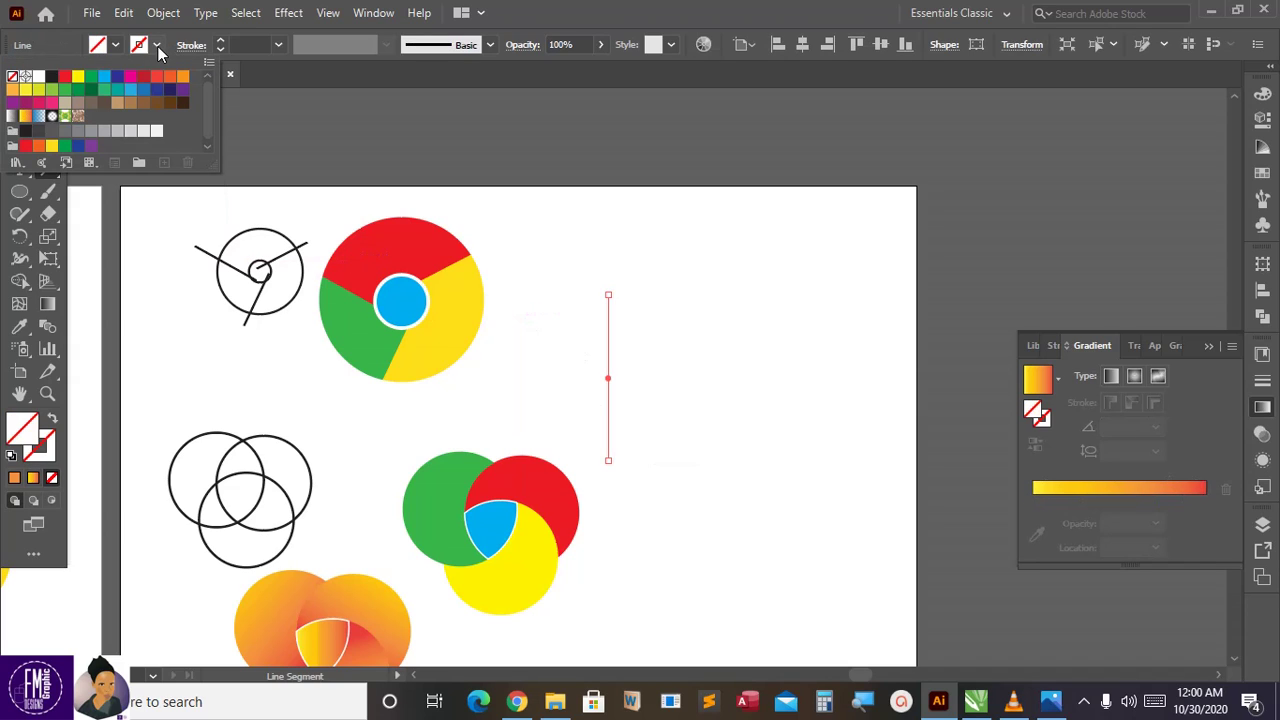
left_click(52, 80)
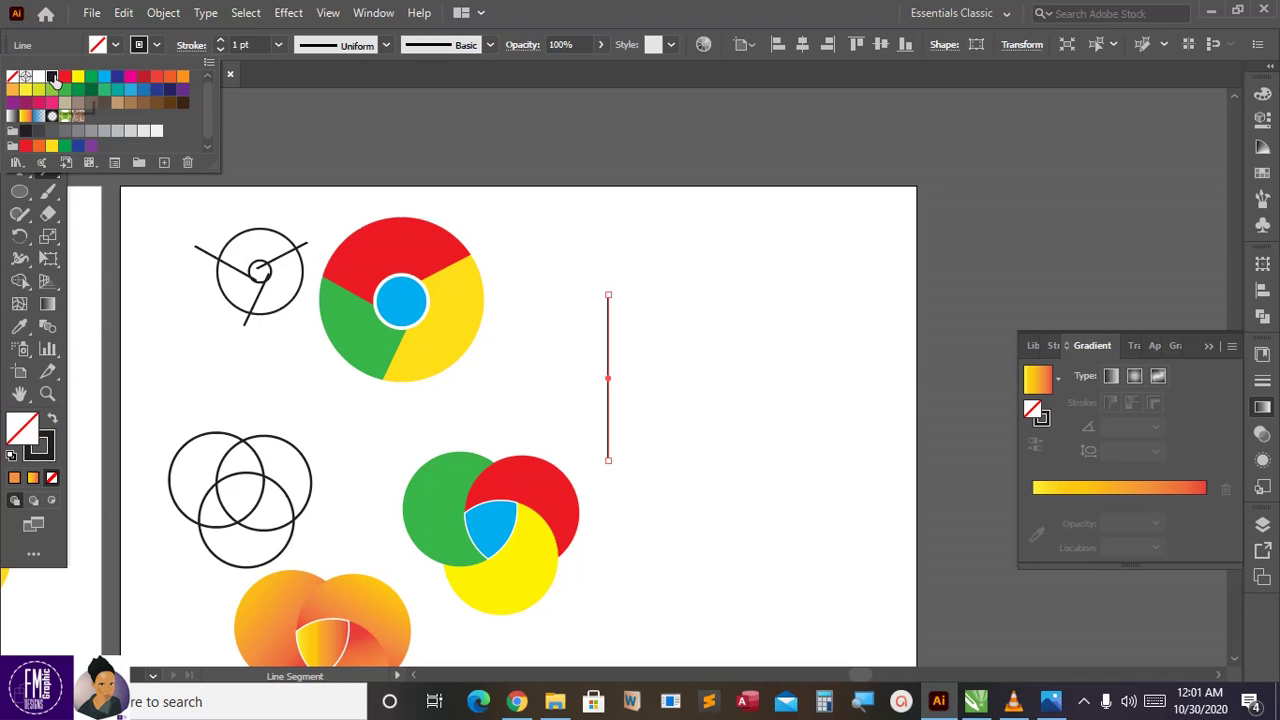
left_click(219, 41)
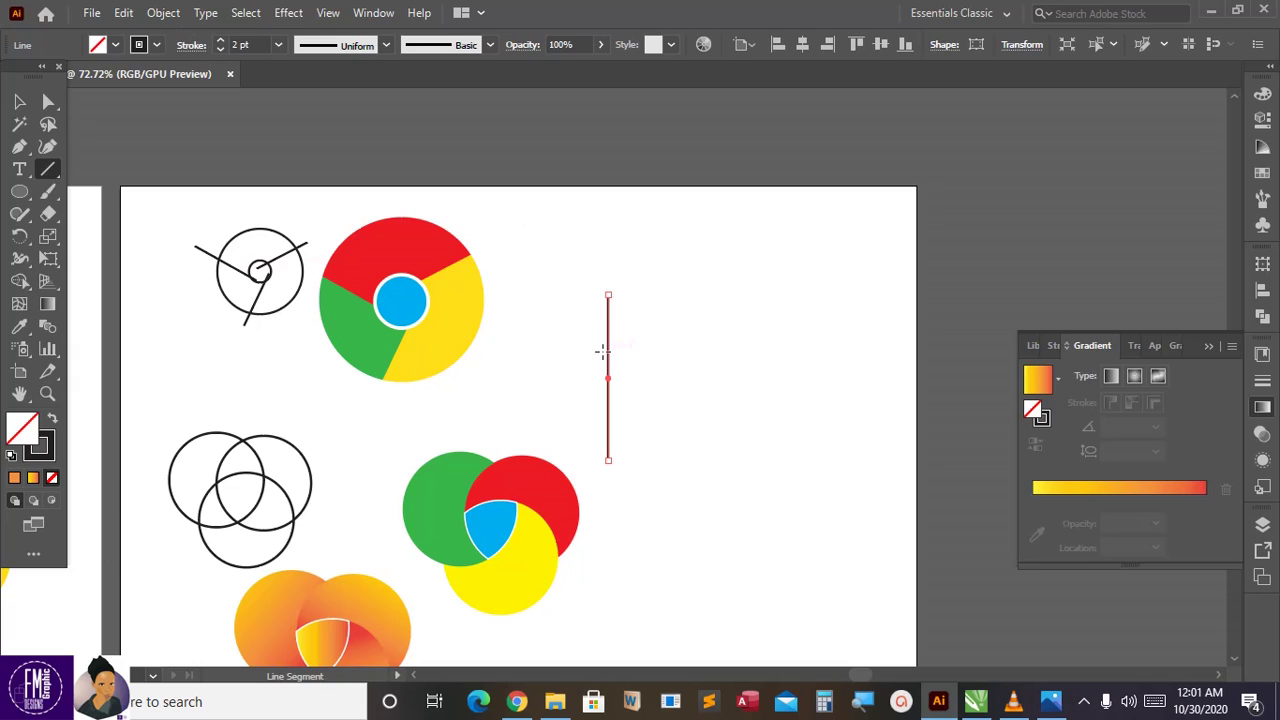
Duplicate the vertical line about 0.54 in to the right and check the Smart Guides setting.
key("v")
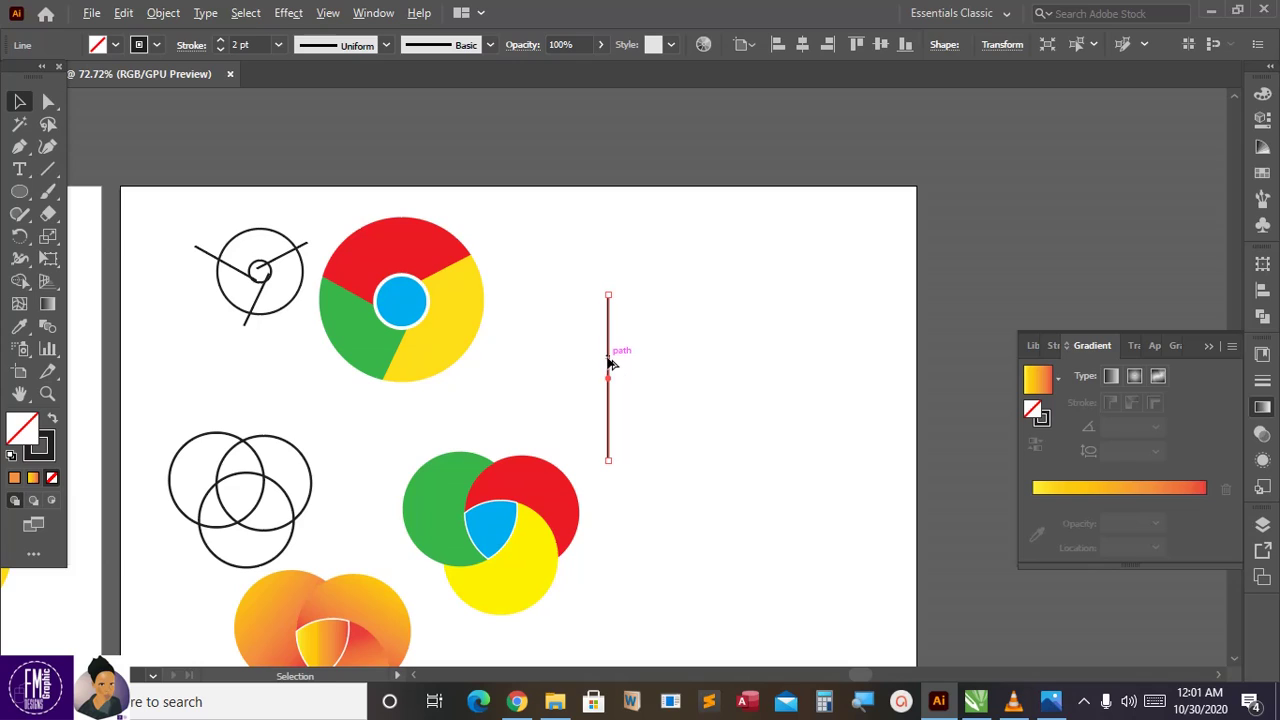
left_click_drag(612, 364, 647, 366)
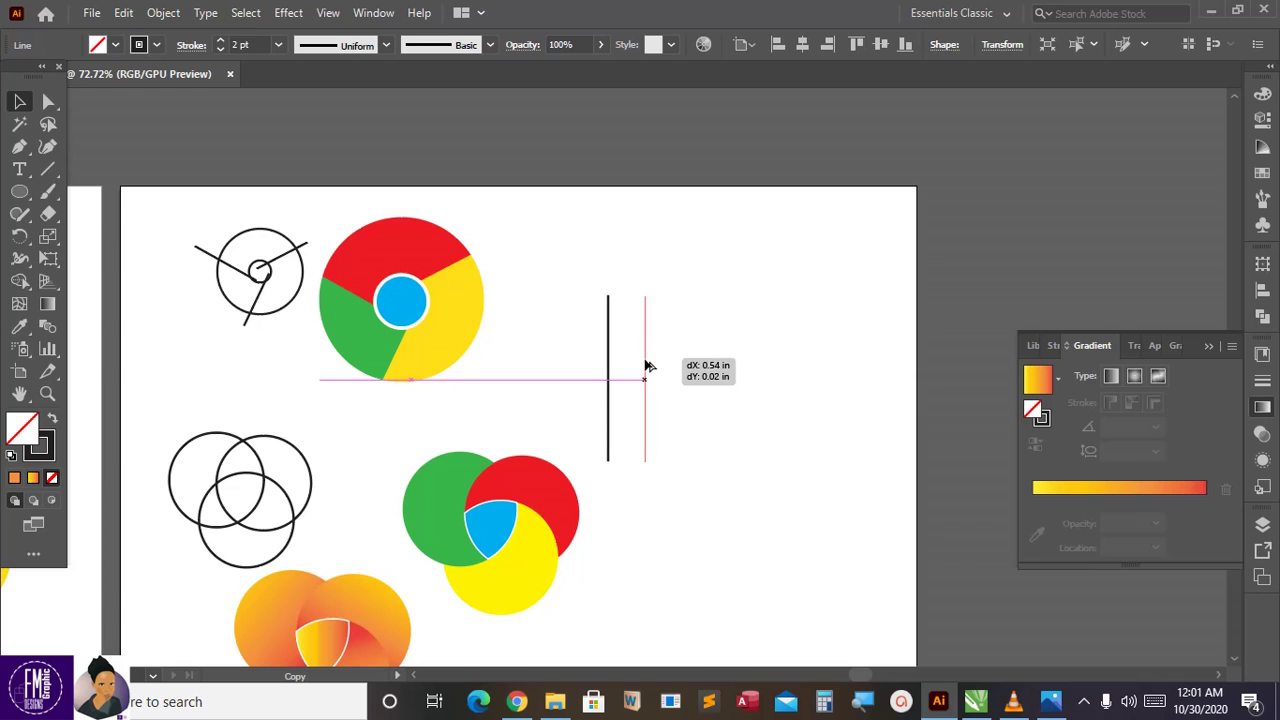
left_click_drag(646, 366, 645, 366)
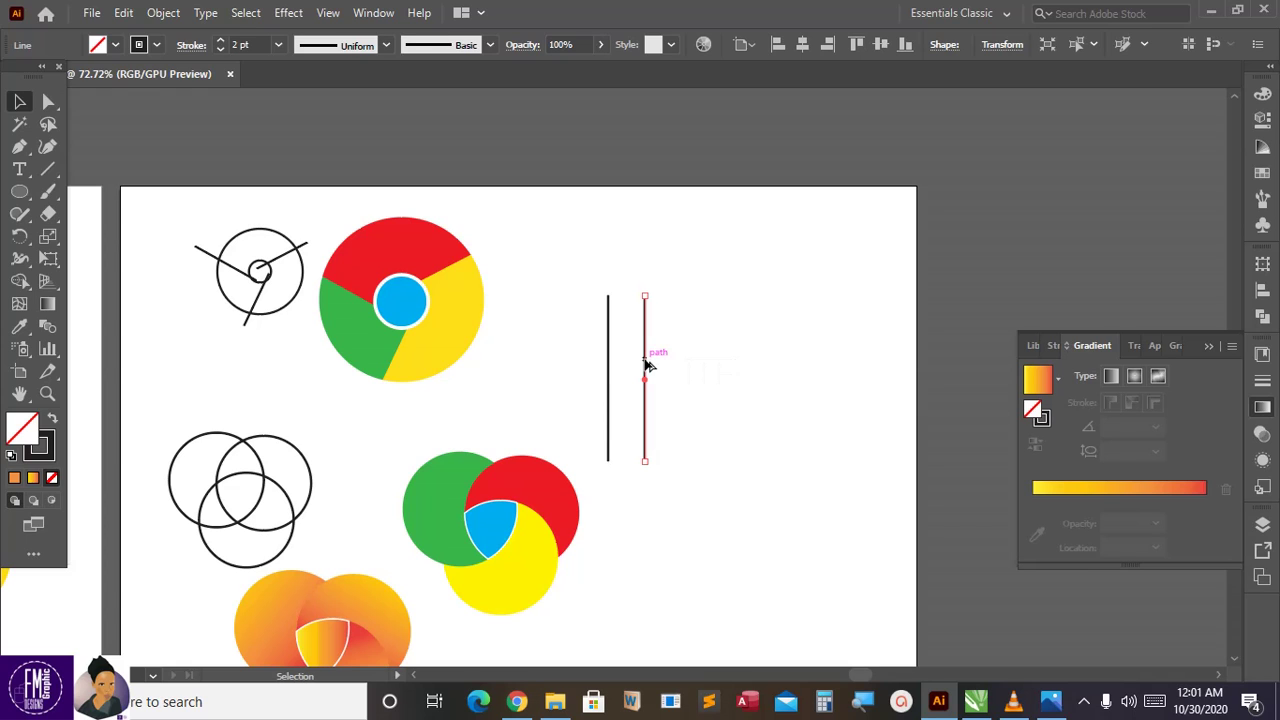
left_click(331, 14)
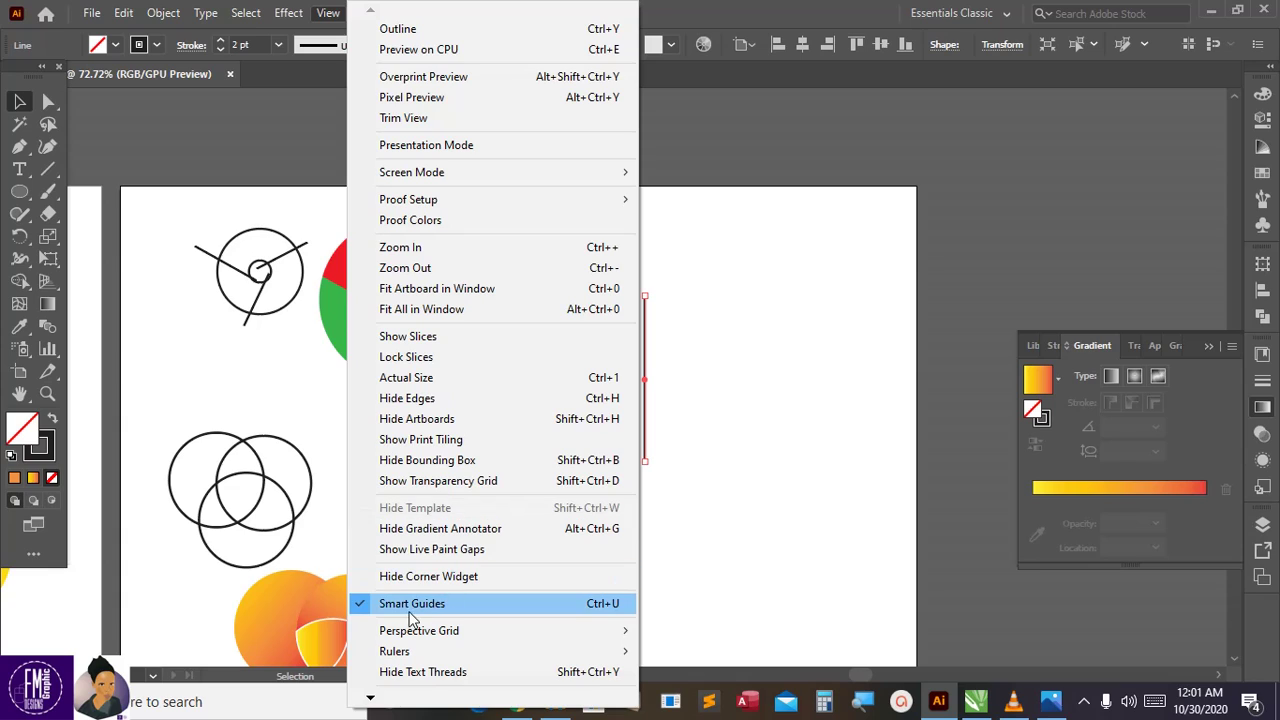
left_click(679, 395)
Stretch both vertical lines downward together and duplicate the pair further right.
left_click_drag(582, 270, 690, 515)
left_click_drag(629, 461, 630, 493)
left_click_drag(647, 440, 837, 447)
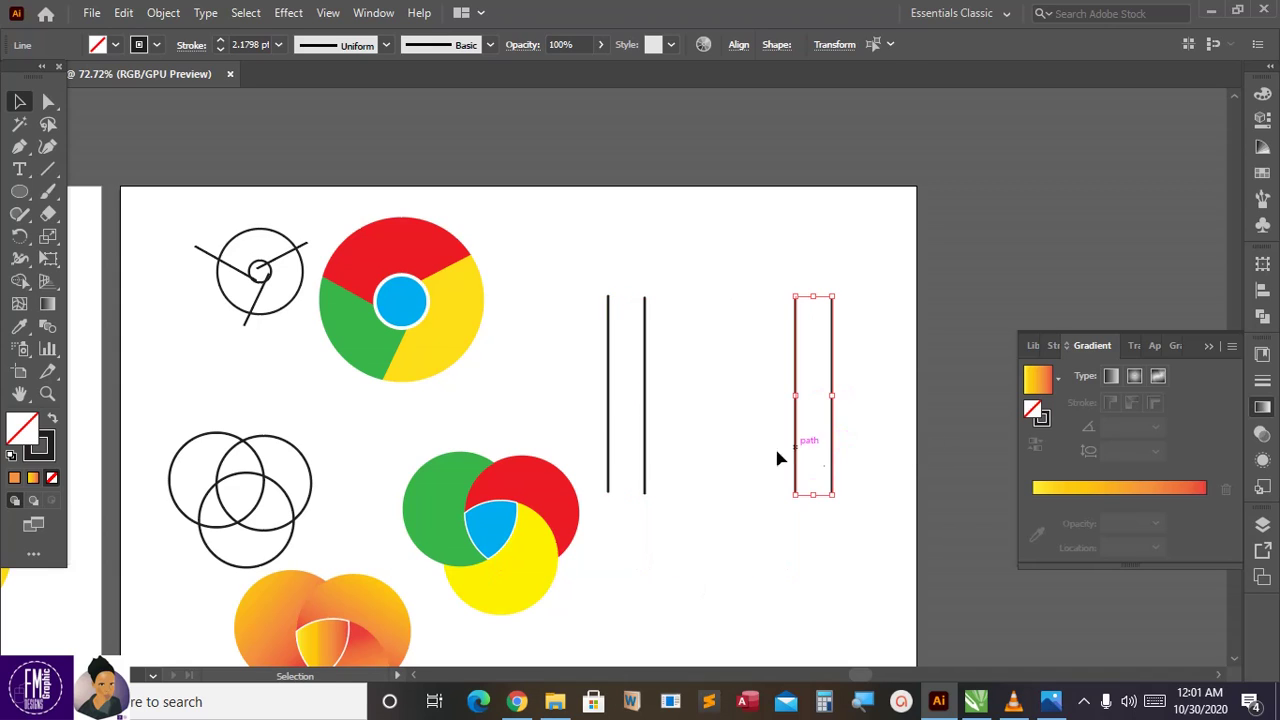
left_click(714, 450)
Duplicate the left pair of vertical lines, placing the copy just to the right in the gap between the two pairs.
left_click_drag(702, 533, 688, 538)
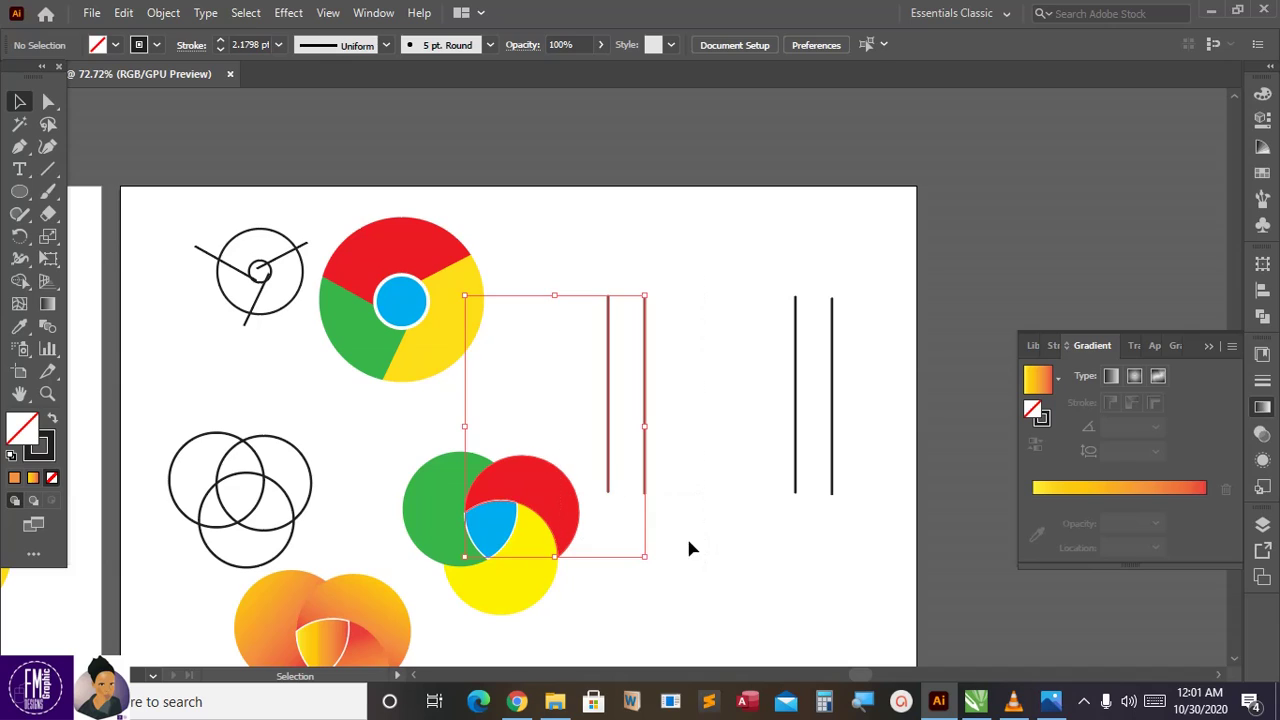
left_click(675, 509)
left_click(646, 445)
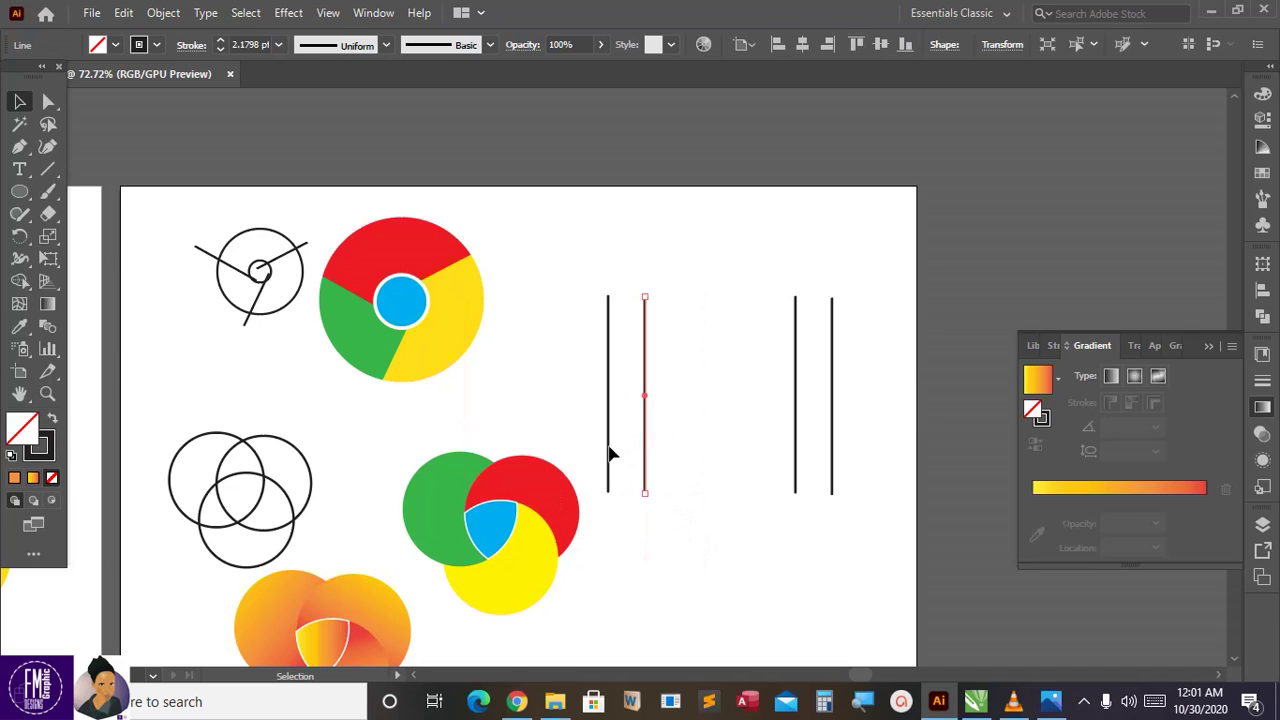
left_click(609, 450)
left_click(645, 441, "shift")
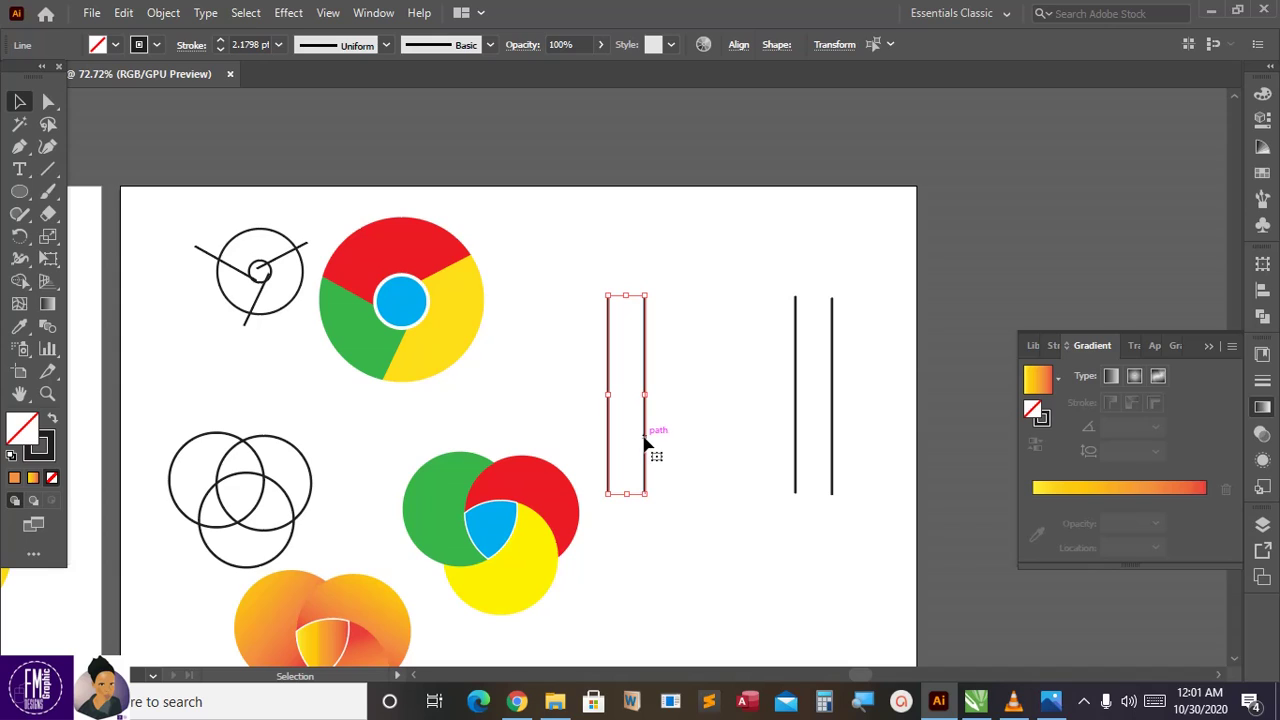
left_click_drag(646, 453, 701, 447)
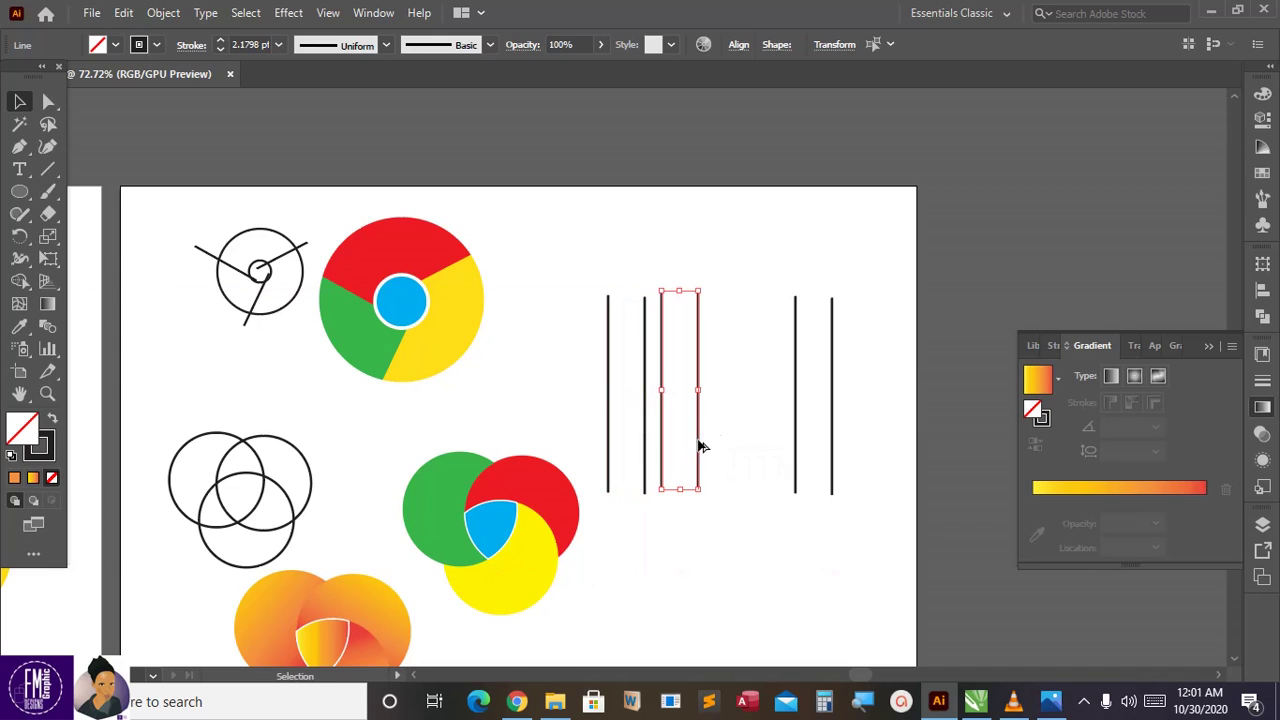
Rotate the copied pair into a diagonal sloping down to the right and place it across the left vertical lines.
left_click_drag(706, 283, 622, 303)
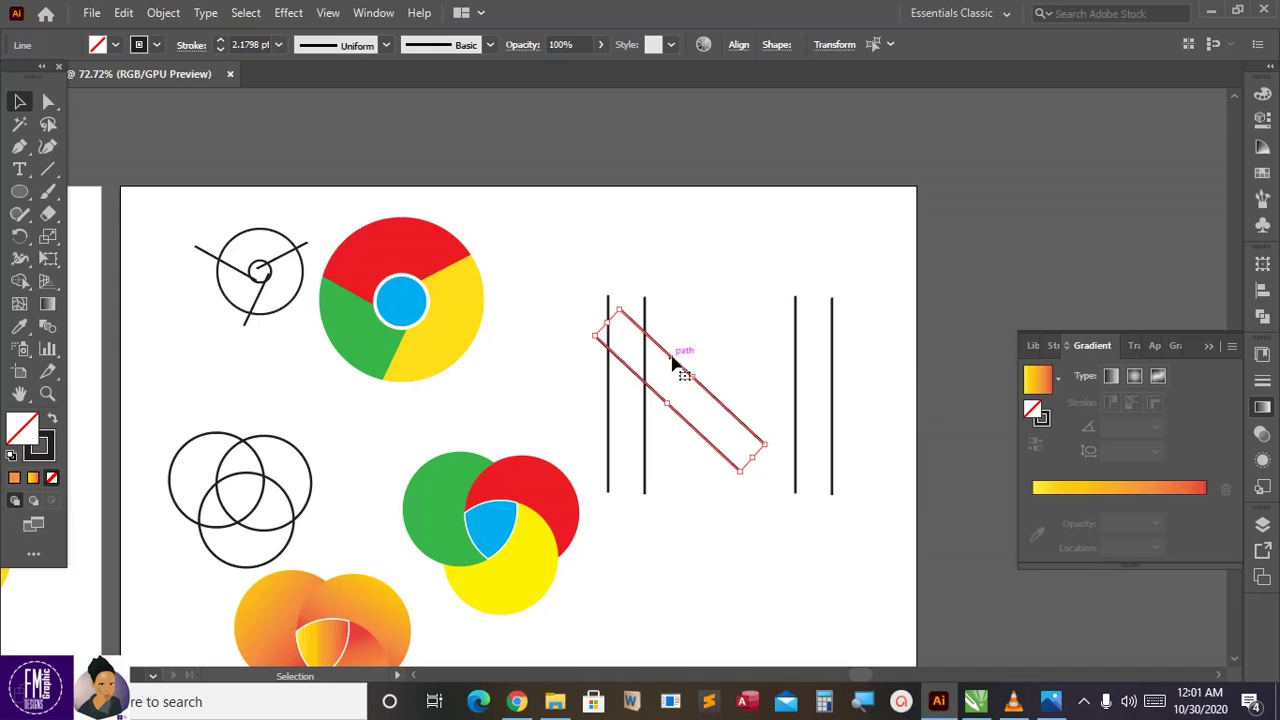
left_click_drag(672, 363, 640, 353)
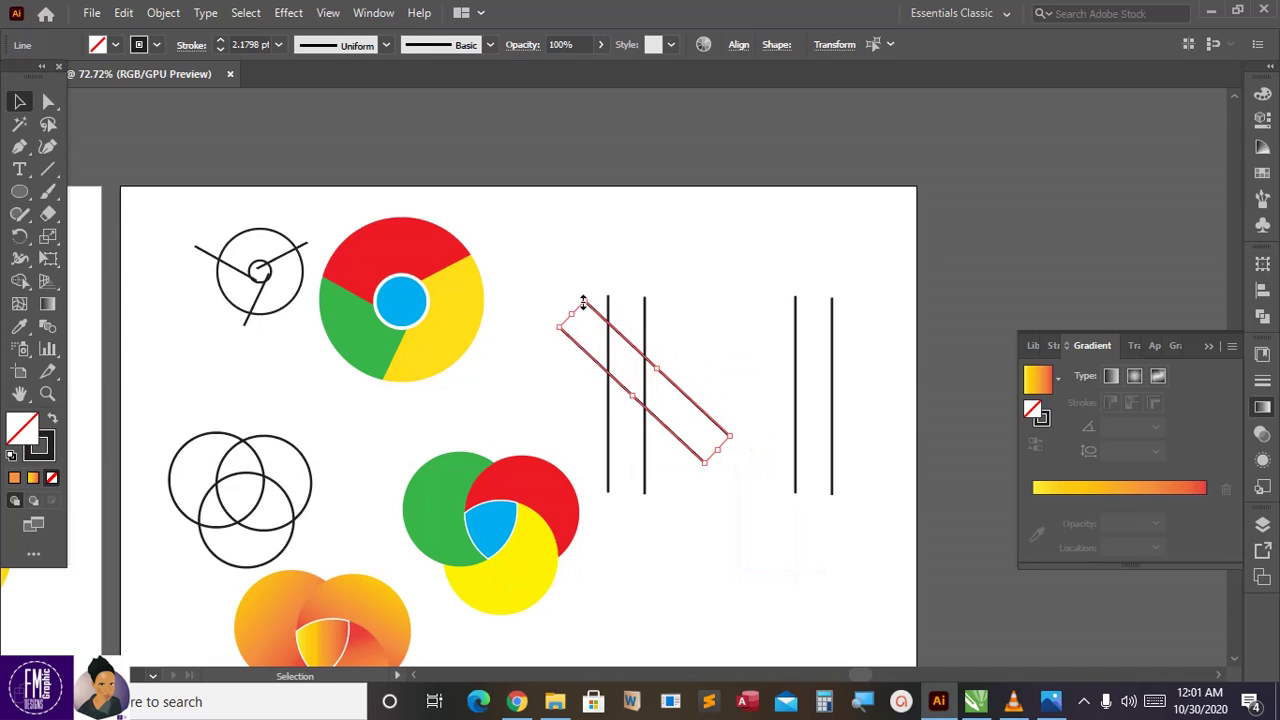
left_click_drag(577, 300, 556, 317)
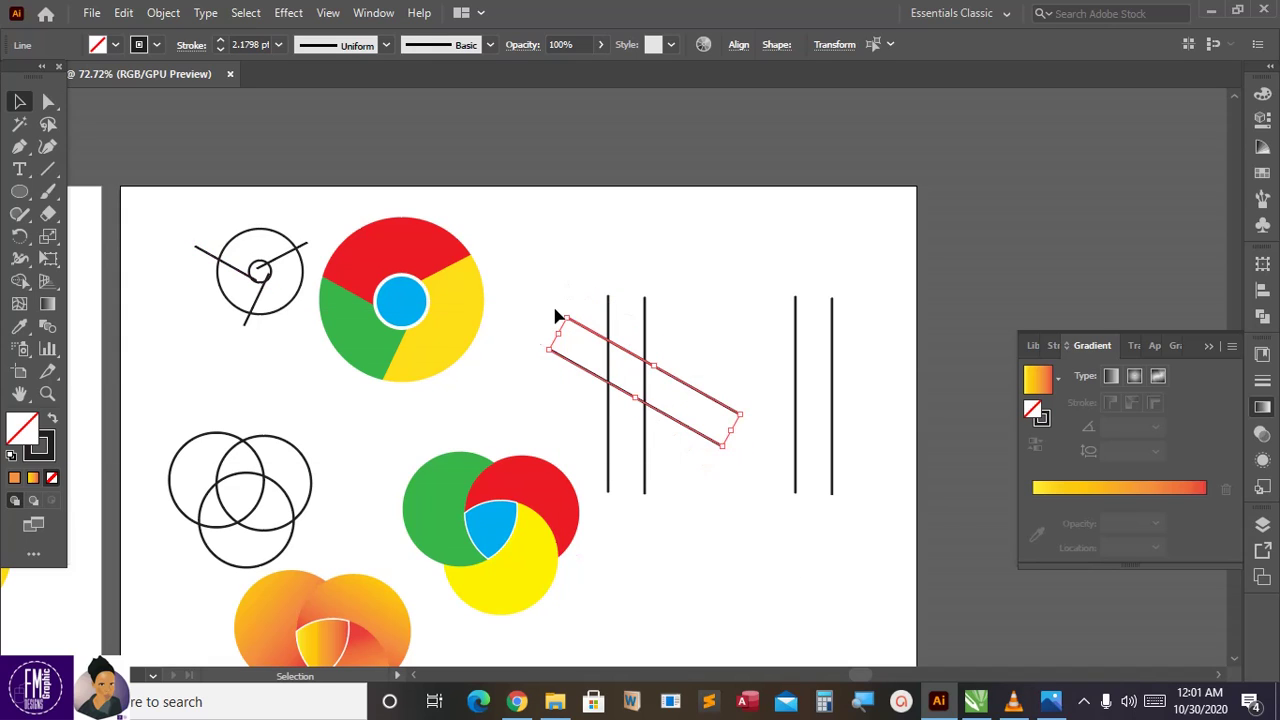
Duplicate the diagonal pair to the upper right, between the two vertical pairs, and clear the selection.
left_click_drag(674, 382, 700, 320)
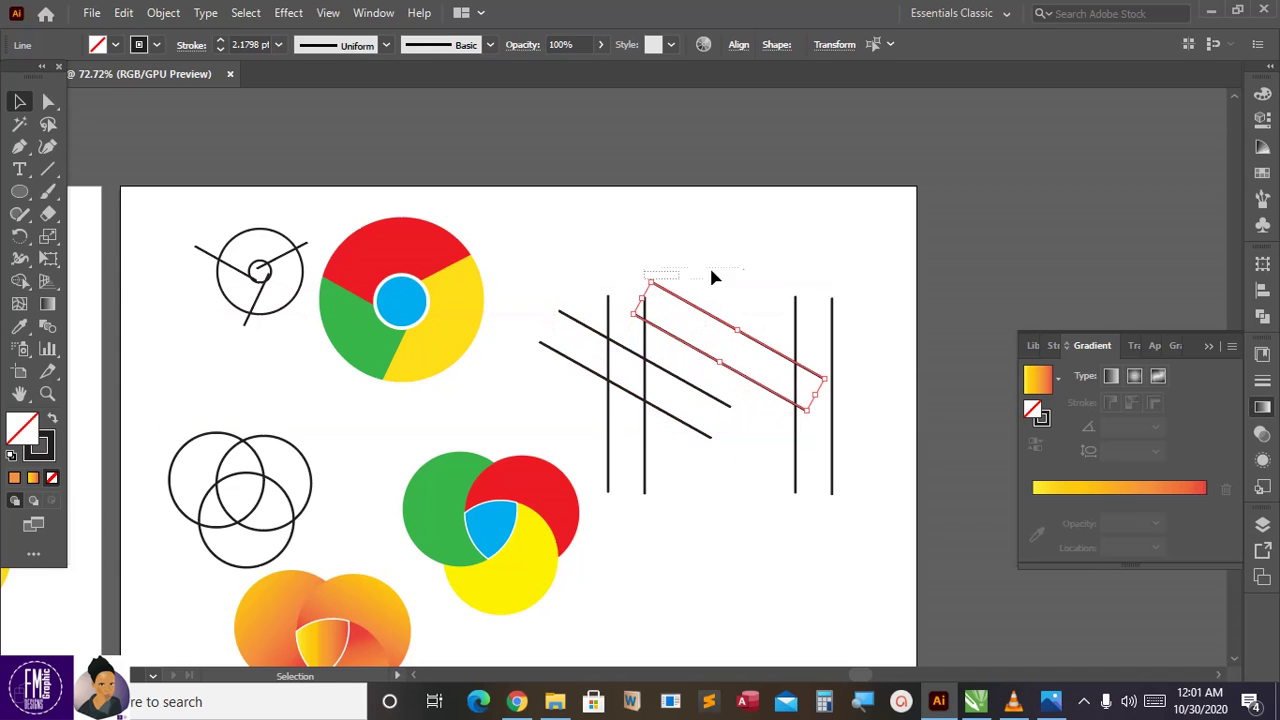
left_click_drag(713, 277, 668, 267)
left_click_drag(577, 285, 580, 286)
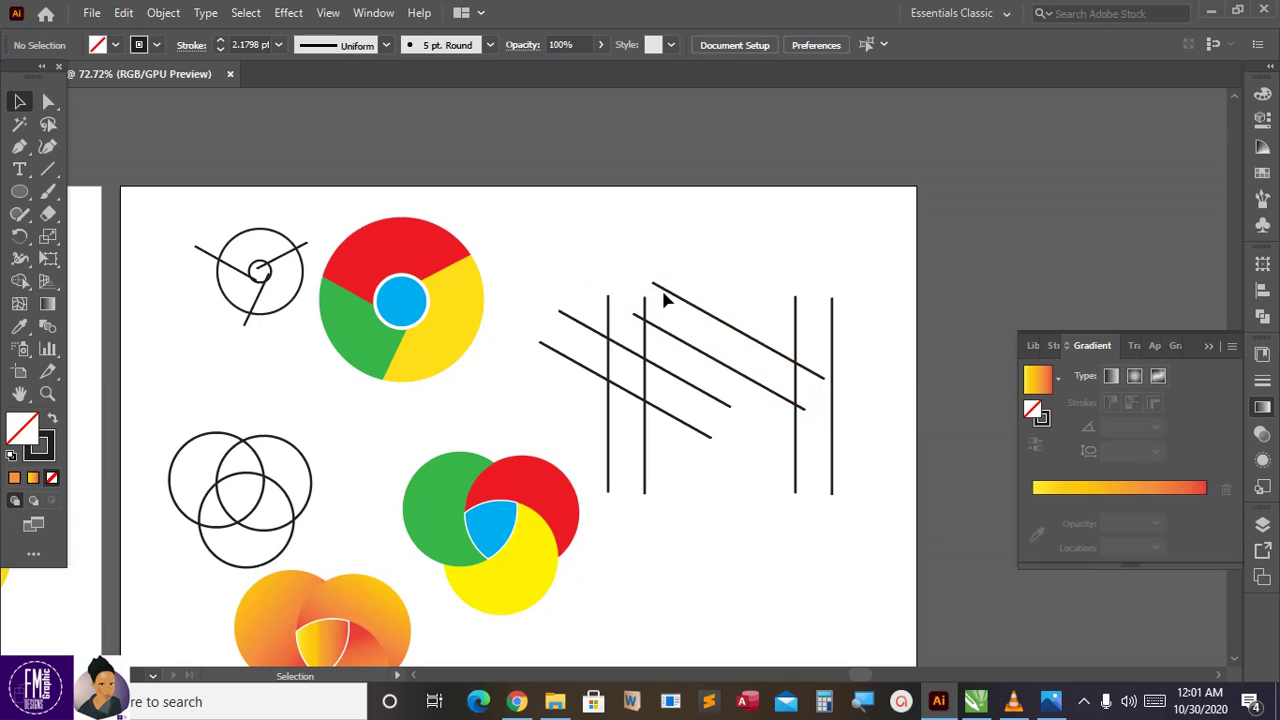
Rotate the copied diagonal pair to the opposite slope and place it across the right vertical lines to form an M.
left_click(664, 289)
left_click(668, 338, "shift")
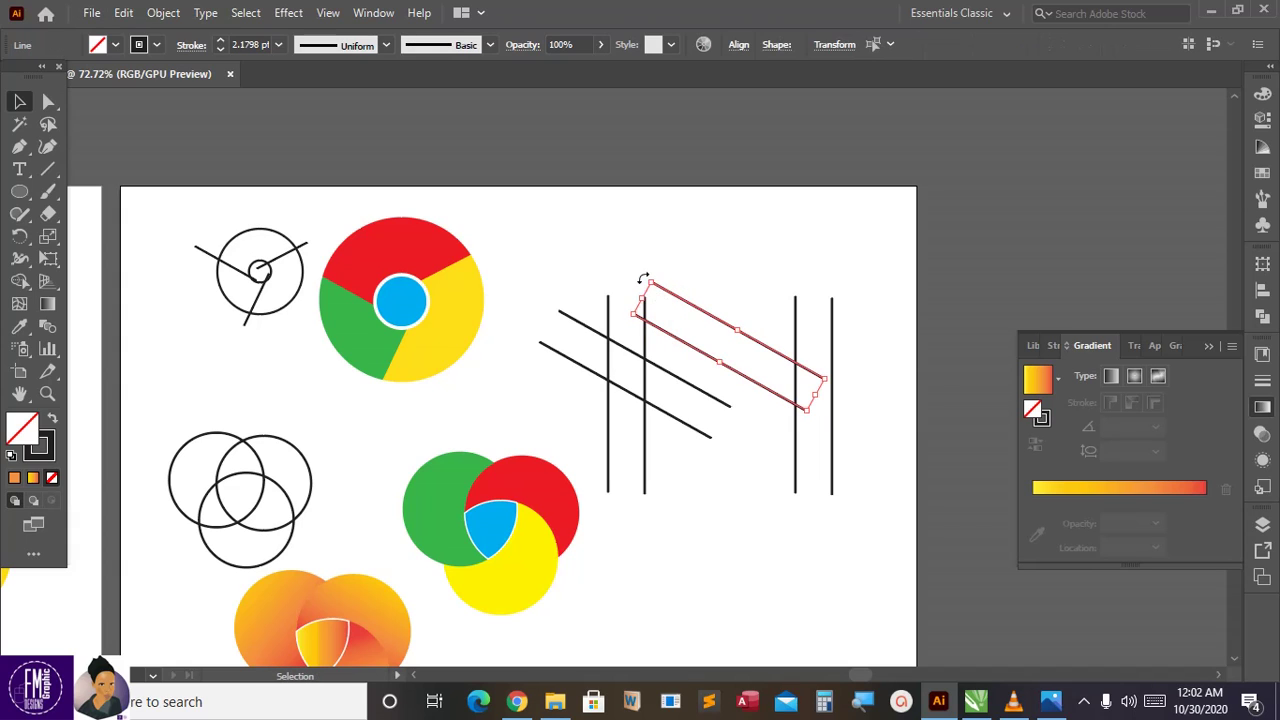
left_click_drag(640, 280, 814, 306)
left_click_drag(770, 349, 806, 390)
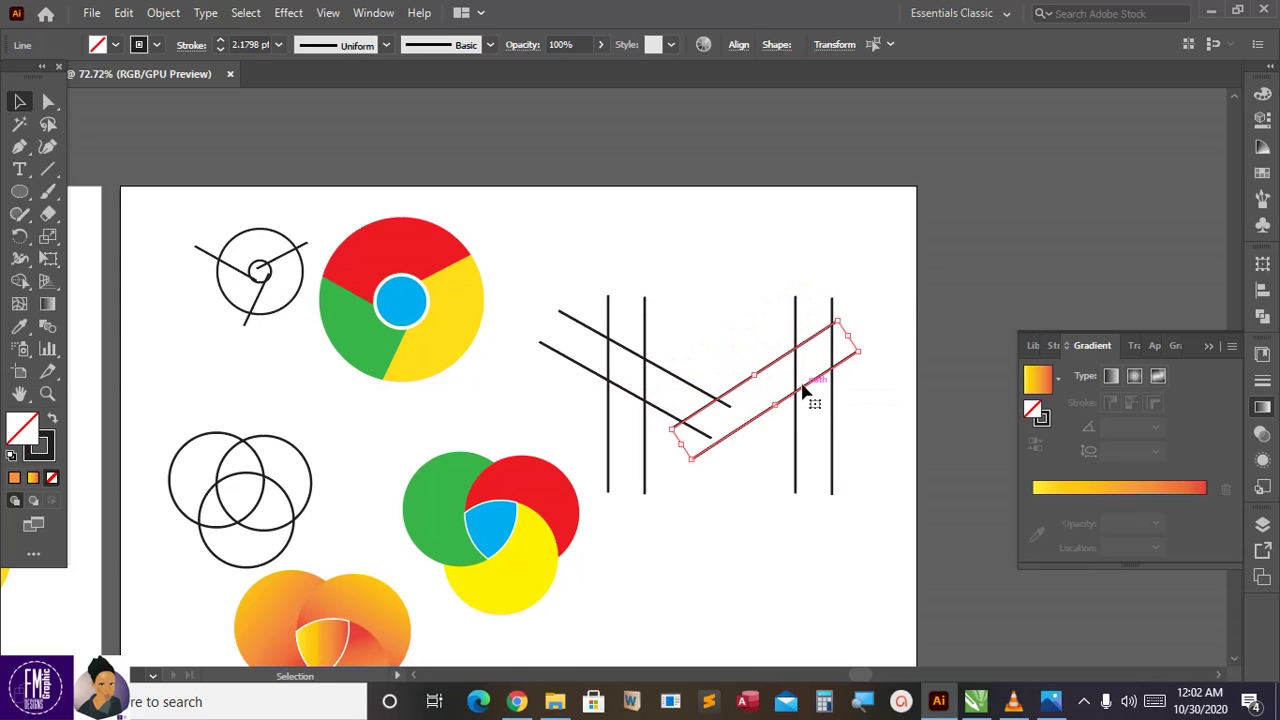
left_click(747, 444)
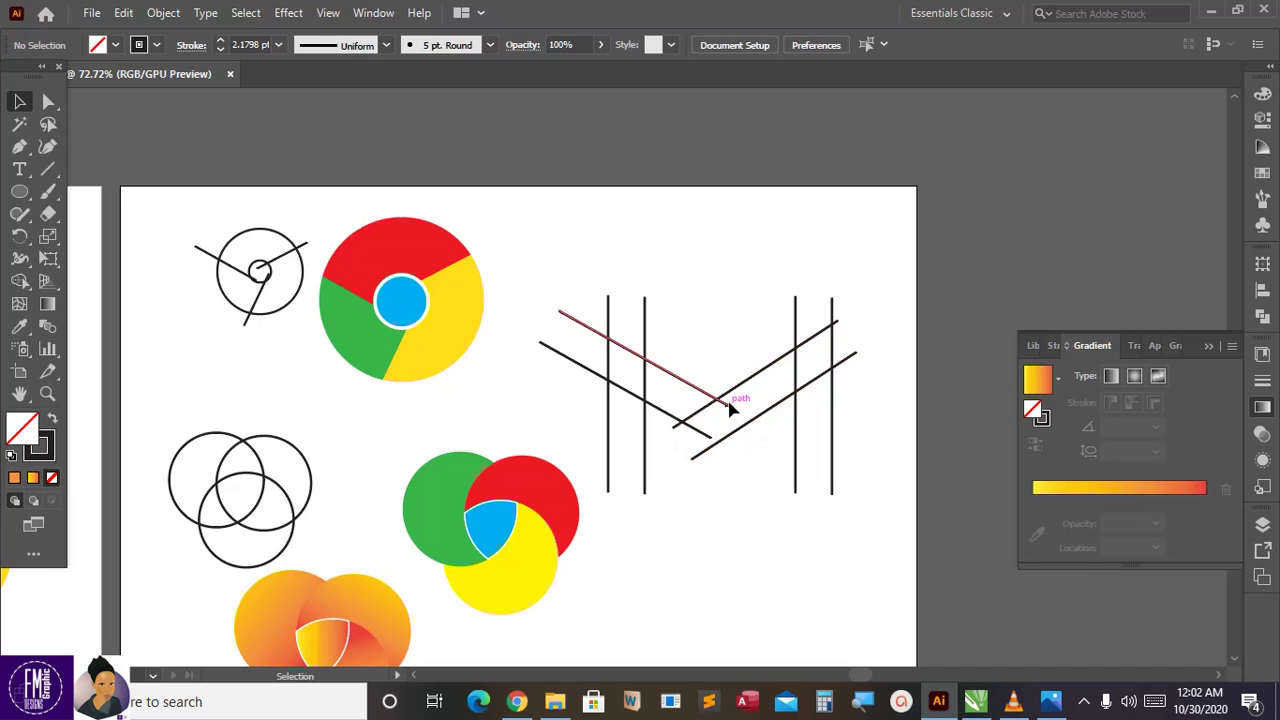
Extend the lower ends of both left diagonal lines so they cross the right diagonal pair.
left_click(734, 409)
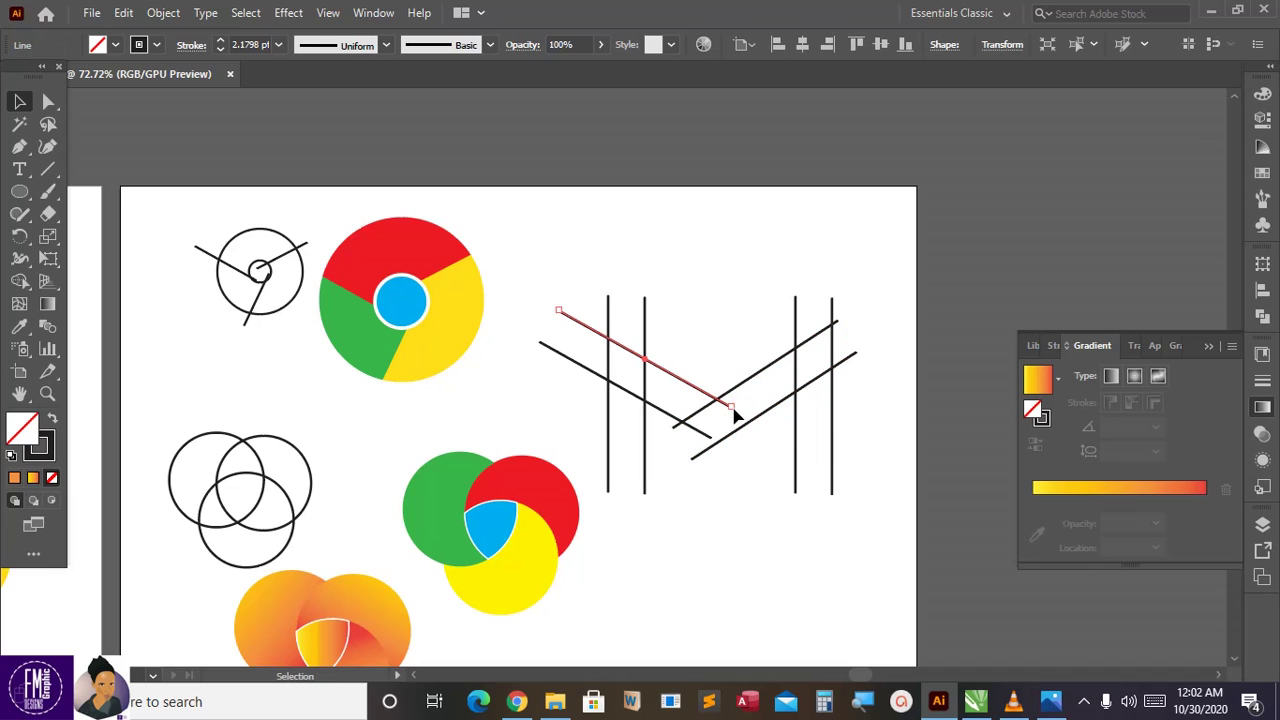
left_click_drag(735, 417, 750, 465)
left_click(712, 442)
left_click(728, 467)
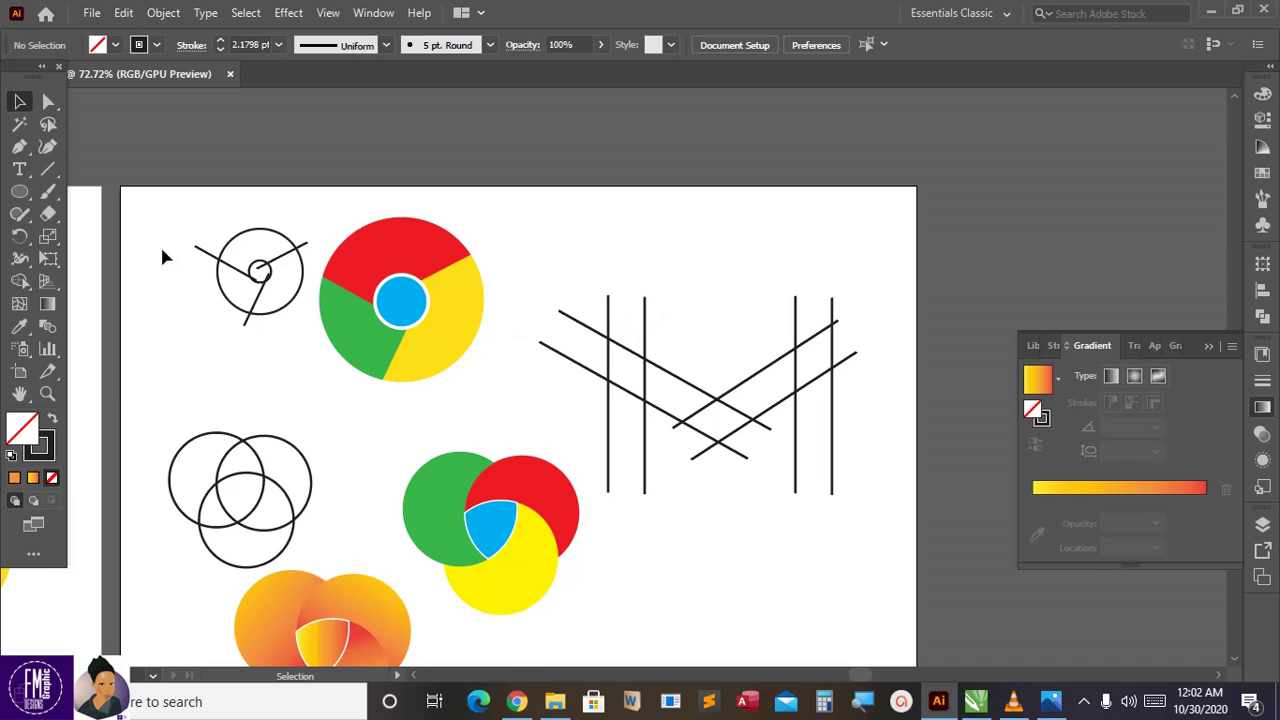
Draw a rounded rectangle between the left vertical lines near their upper ends and round its corners fully.
left_click_drag(19, 191, 78, 217)
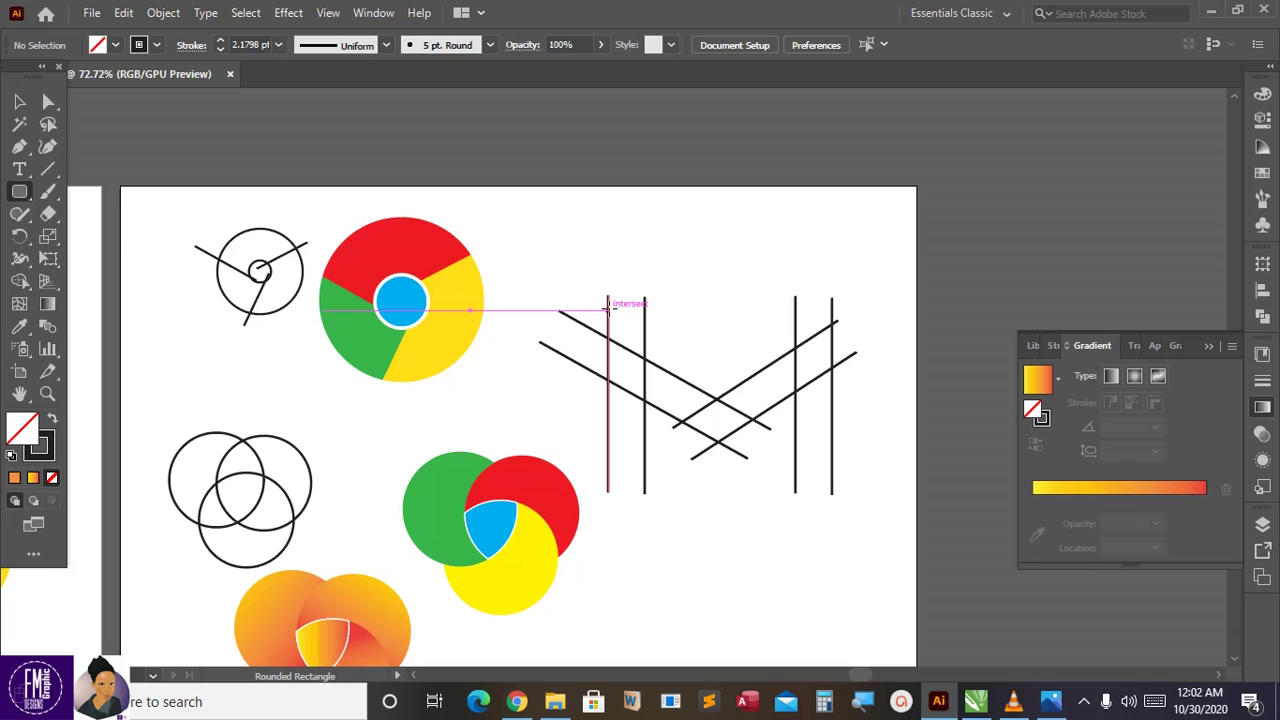
left_click_drag(608, 309, 644, 378)
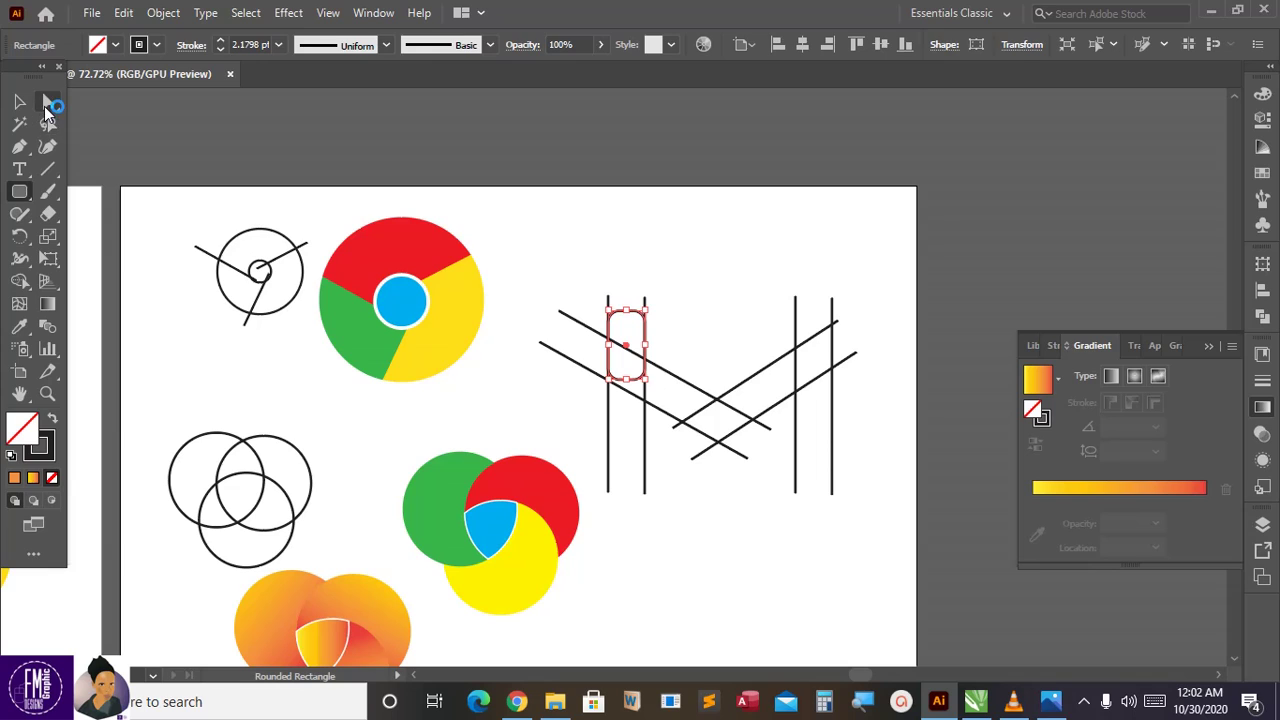
left_click(48, 101)
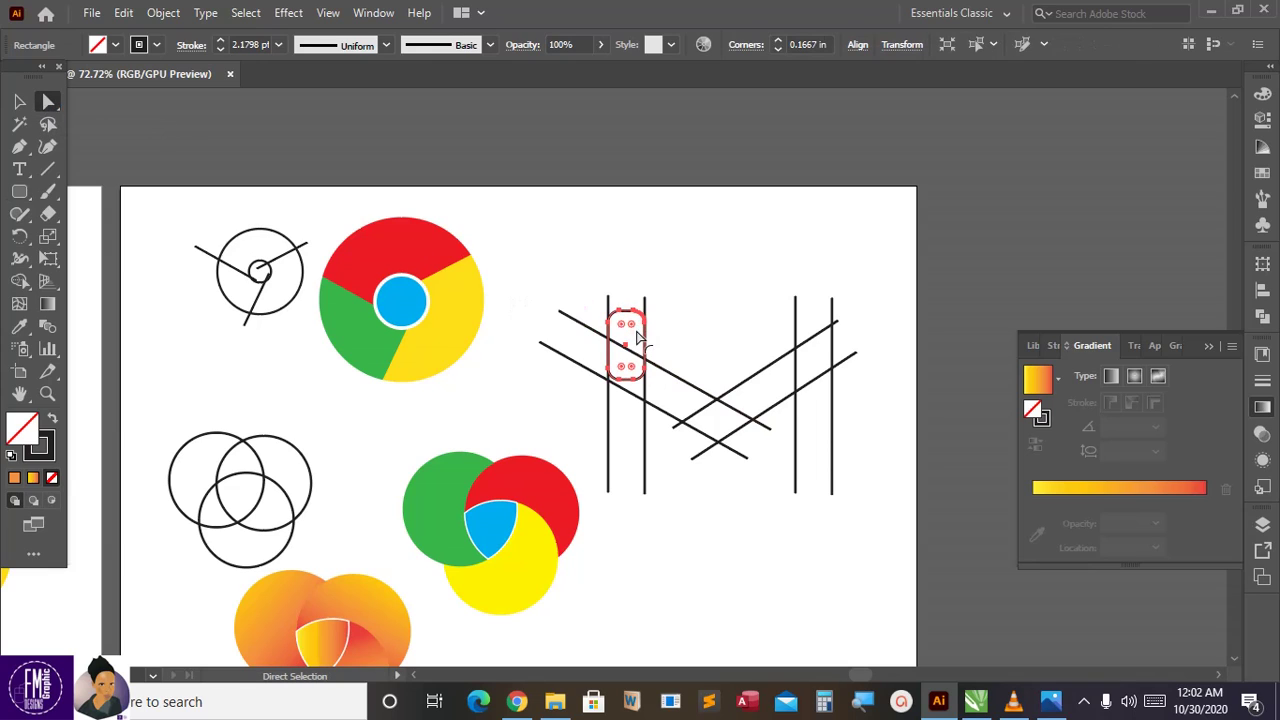
left_click_drag(632, 324, 636, 362)
left_click(19, 101)
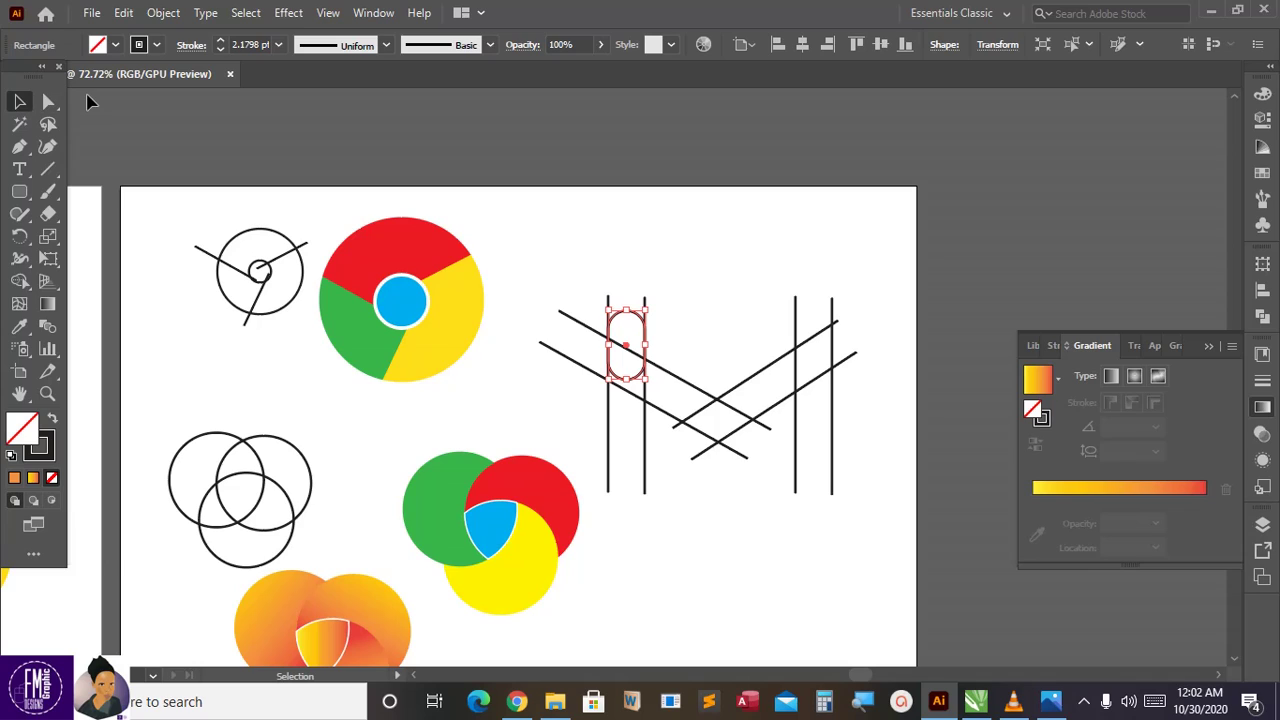
Nudge the rounded rectangle slightly upward and duplicate it between the upper ends of the right vertical lines.
key("Up")
key("Up")
key("Up")
key("Up")
key("Up")
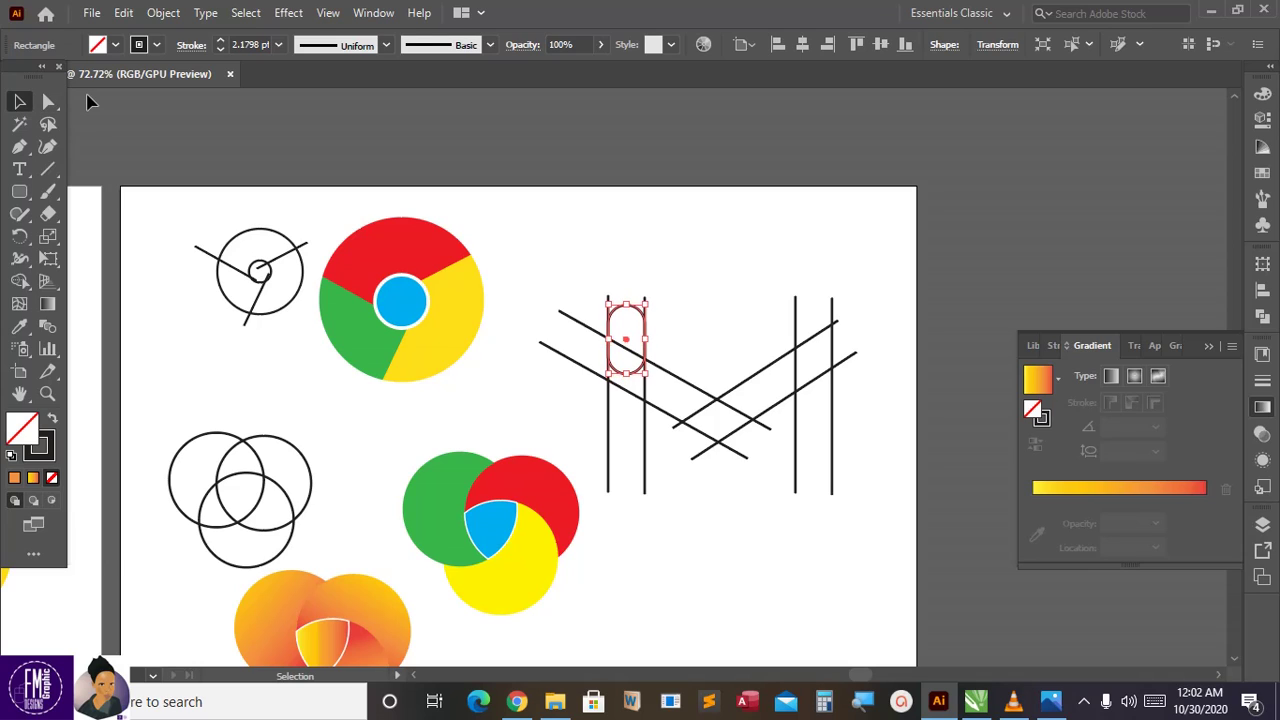
key("Up")
key("Up")
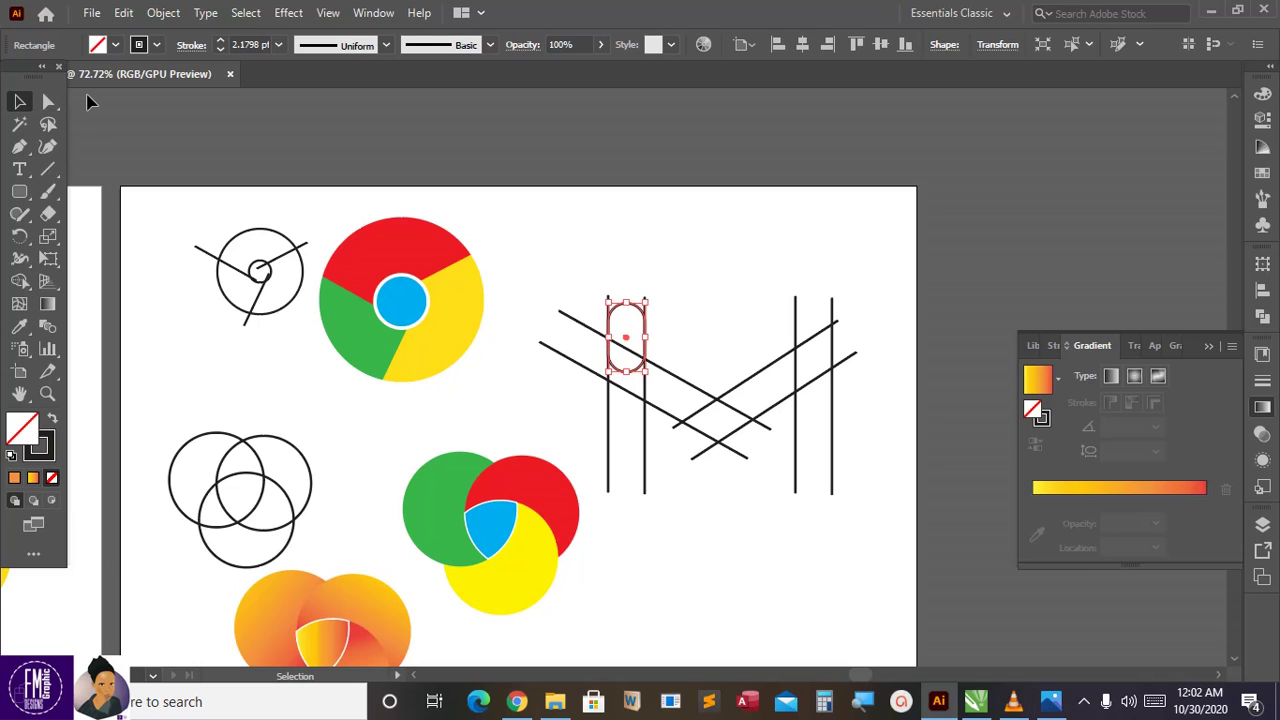
key("Down")
key("Down")
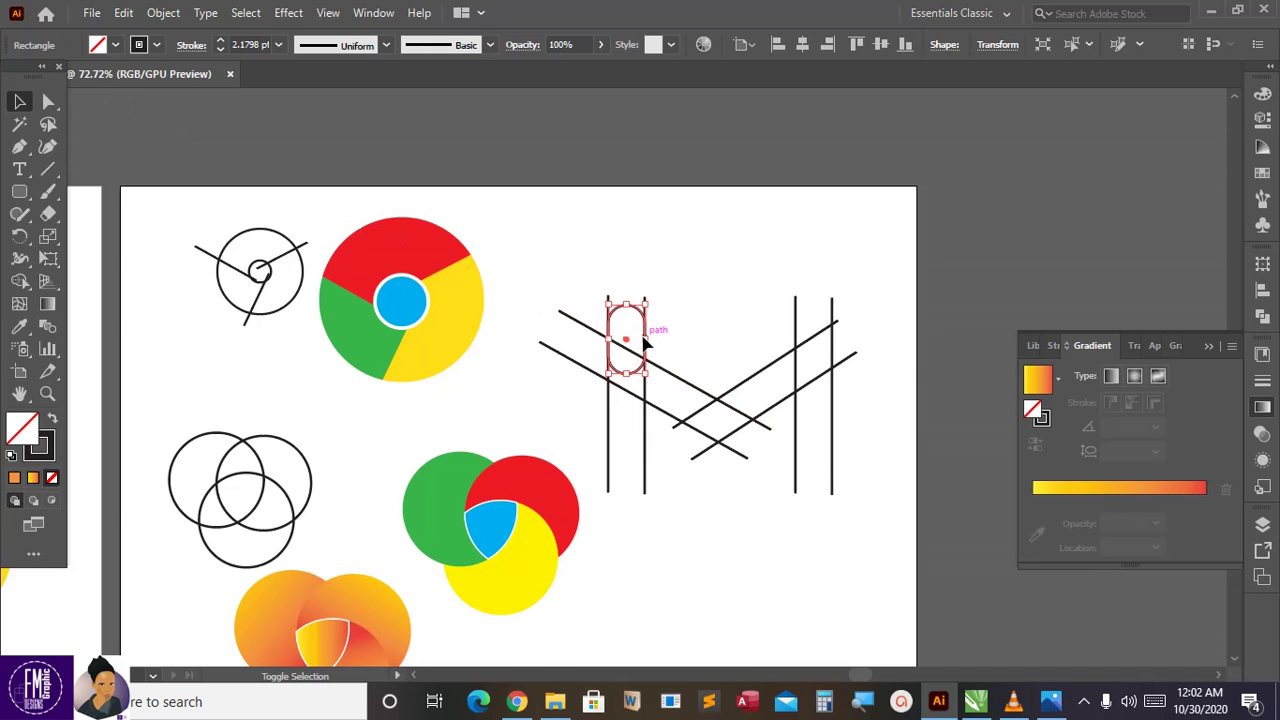
left_click_drag(646, 336, 835, 337)
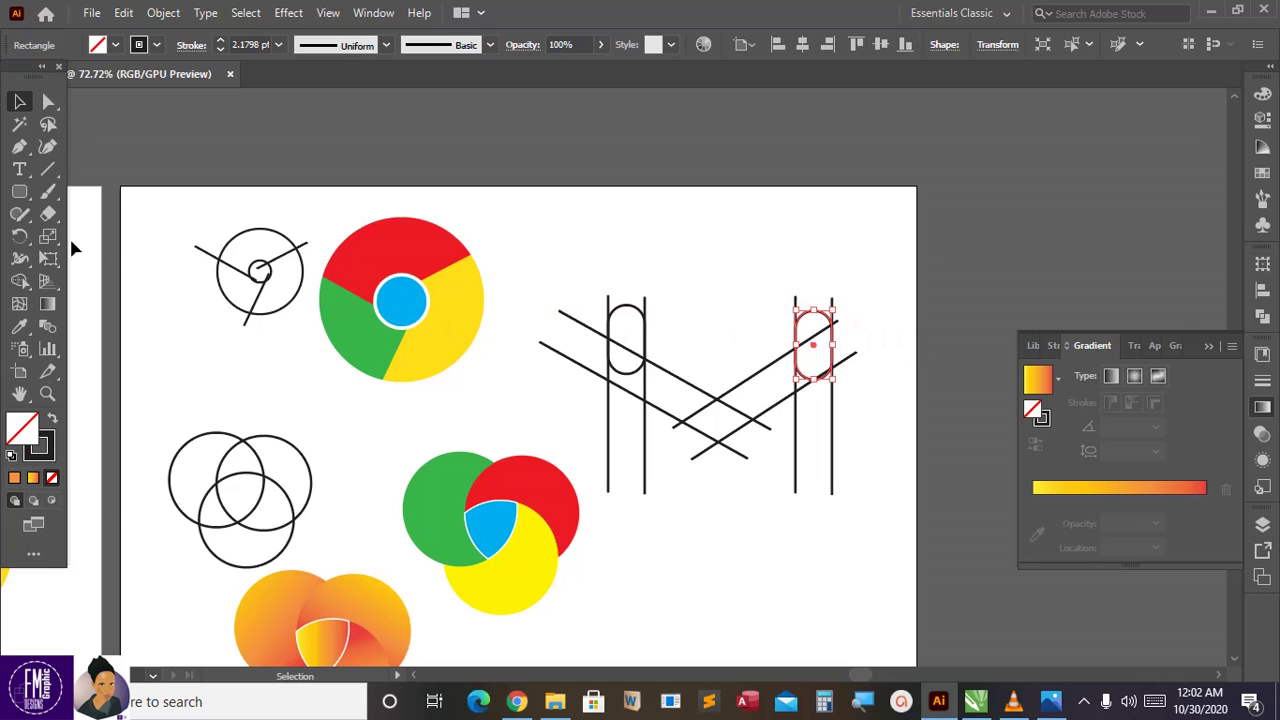
Draw a straight horizontal line just below the four vertical lines, spanning wider than the M shape.
left_click(49, 172)
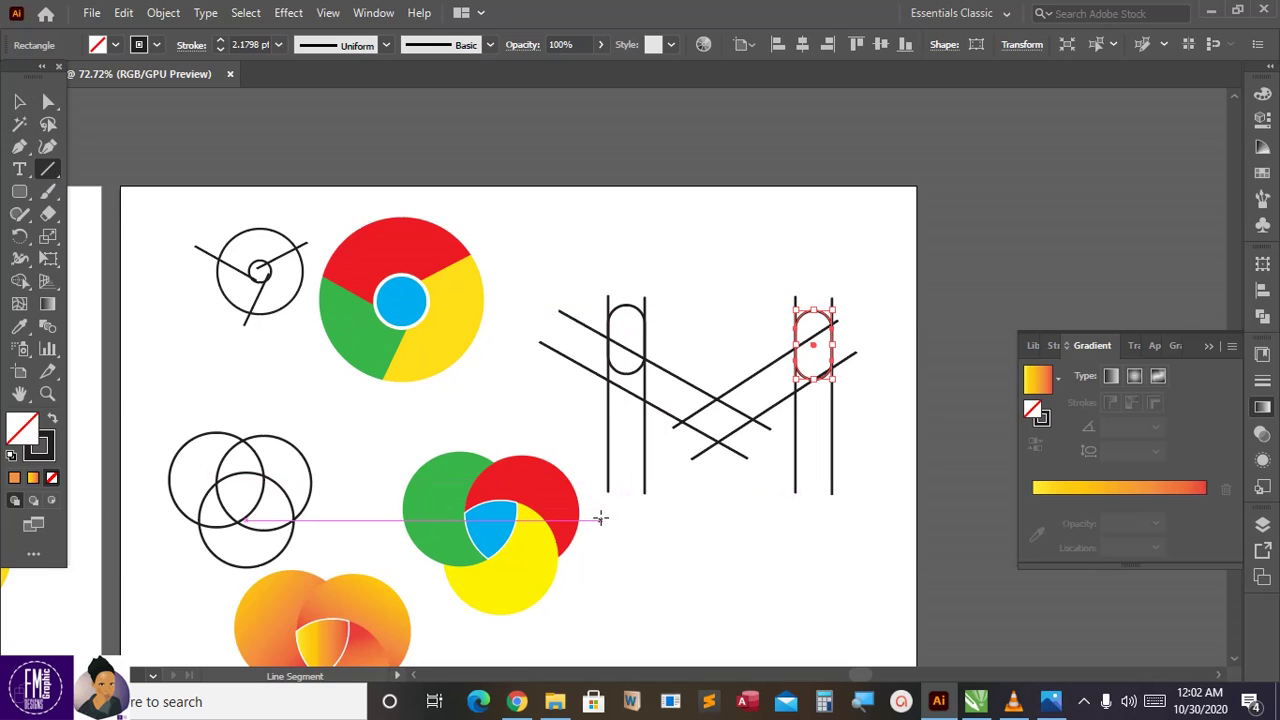
left_click_drag(598, 519, 887, 519)
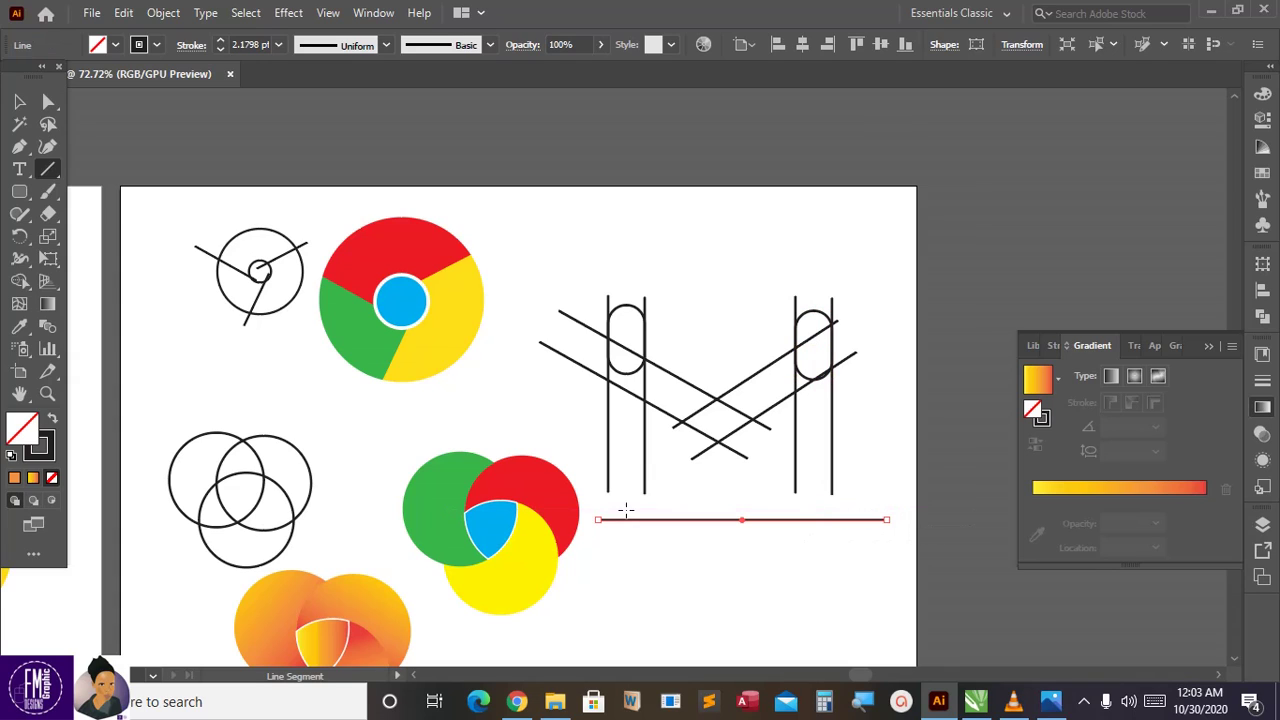
left_click(19, 101)
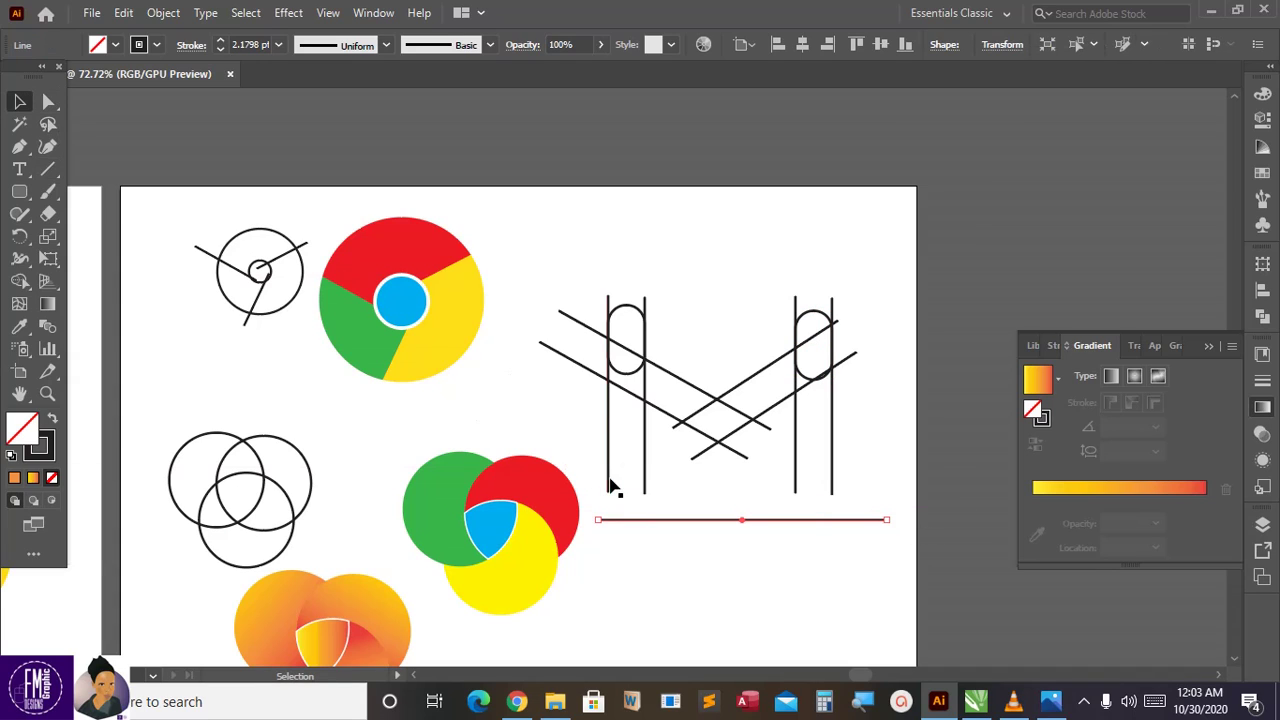
Stretch all four vertical lines downward together so they cross the horizontal line, and clear the selection.
left_click(613, 487)
left_click(646, 492, "shift")
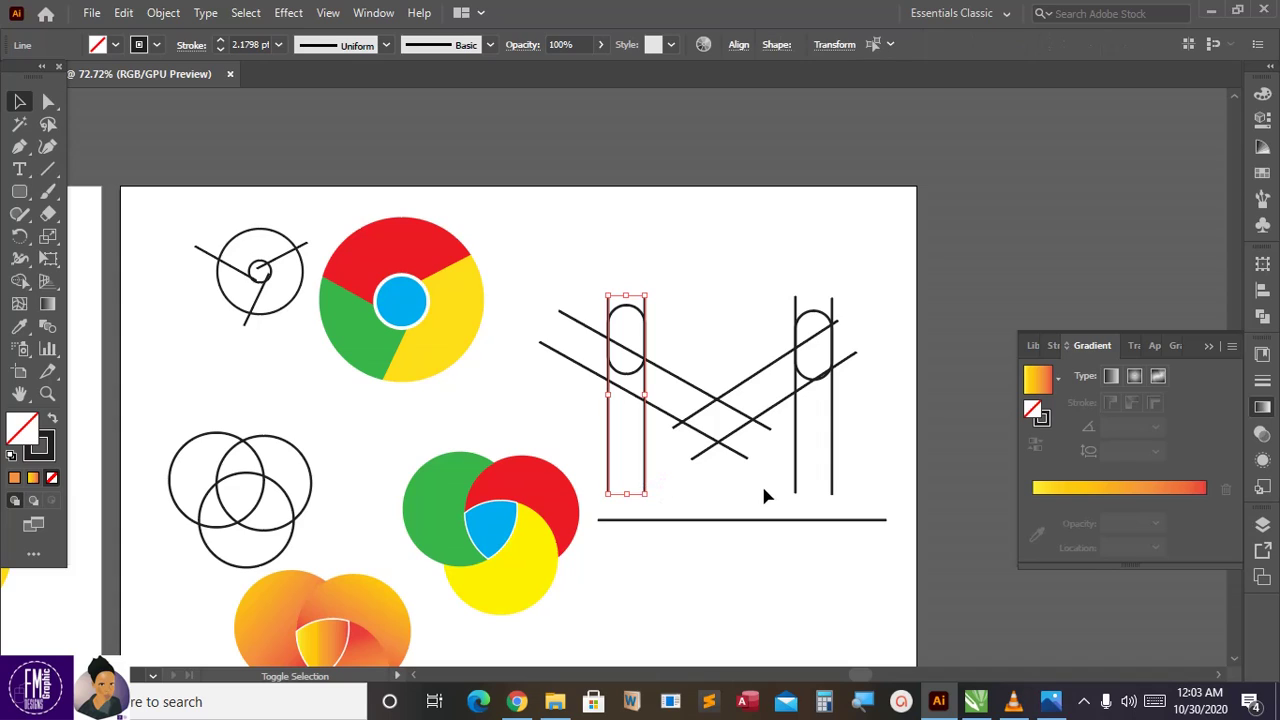
left_click(797, 491, "shift")
left_click(833, 493, "shift")
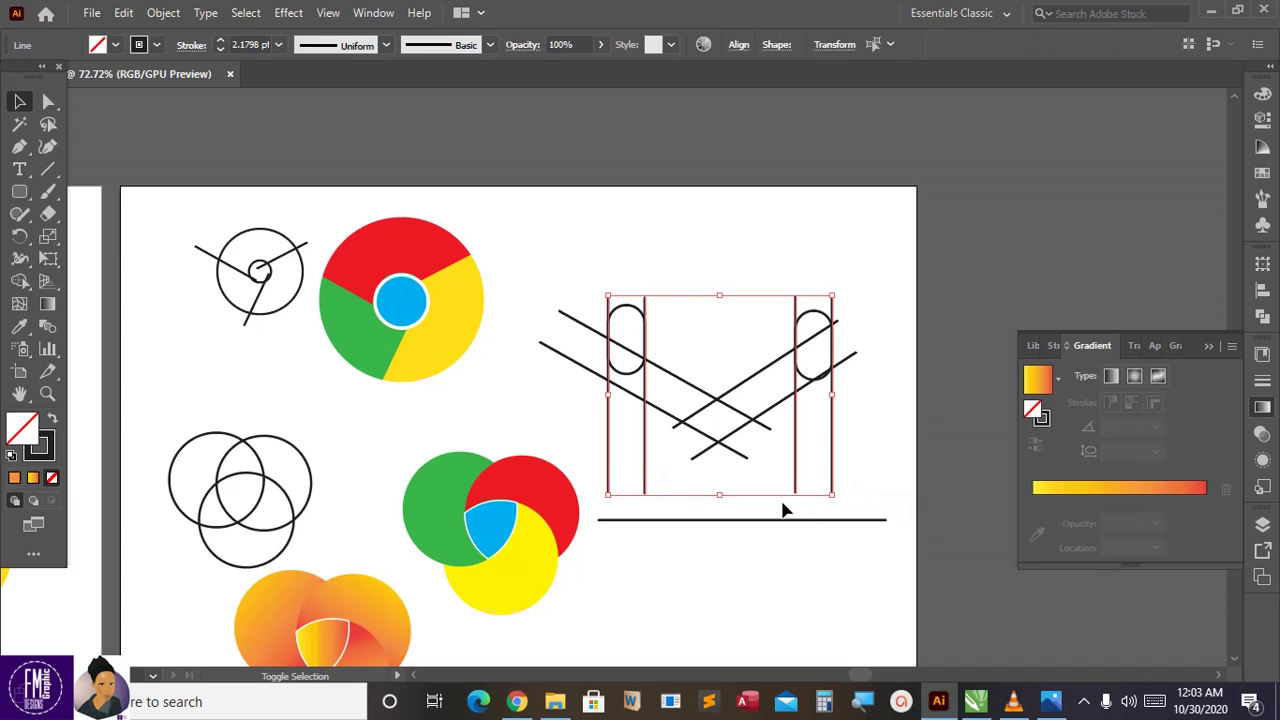
left_click_drag(722, 494, 732, 537)
left_click(717, 577)
Shift the horizontal base line slightly to the left so it extends past both outer vertical lines.
left_click(797, 515)
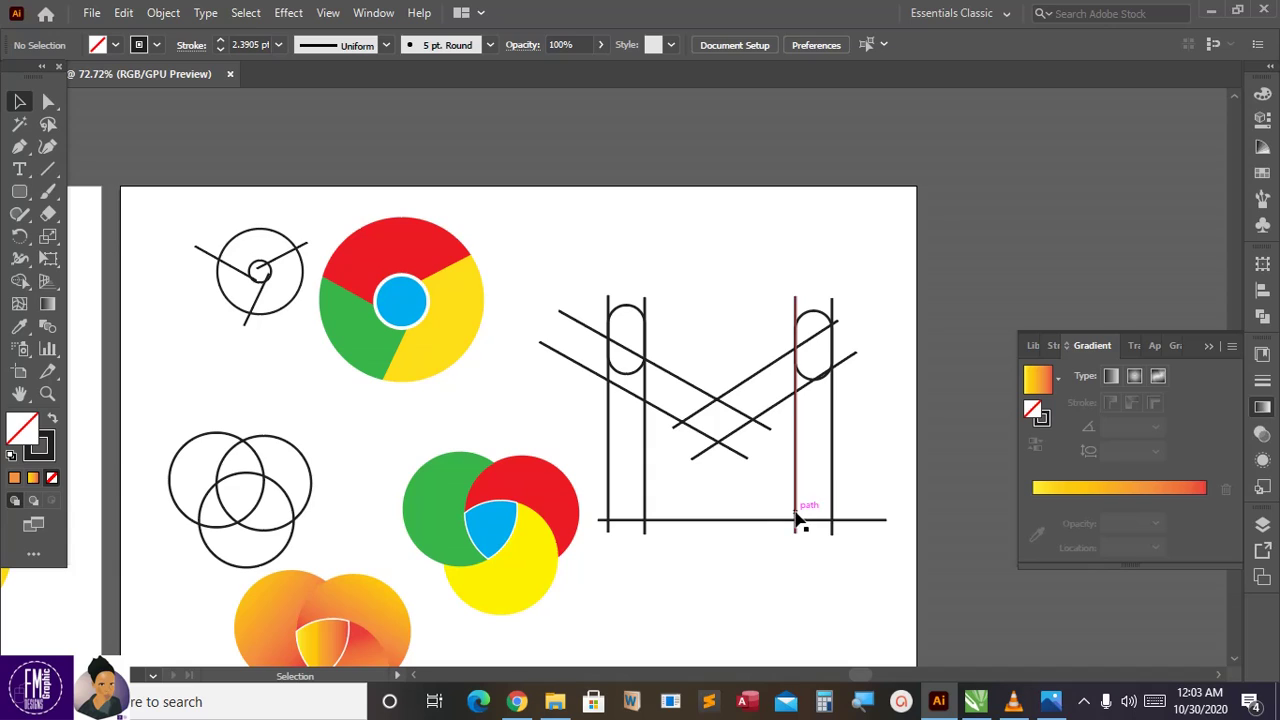
left_click(833, 492, "shift")
left_click(708, 537)
left_click_drag(724, 521, 706, 524)
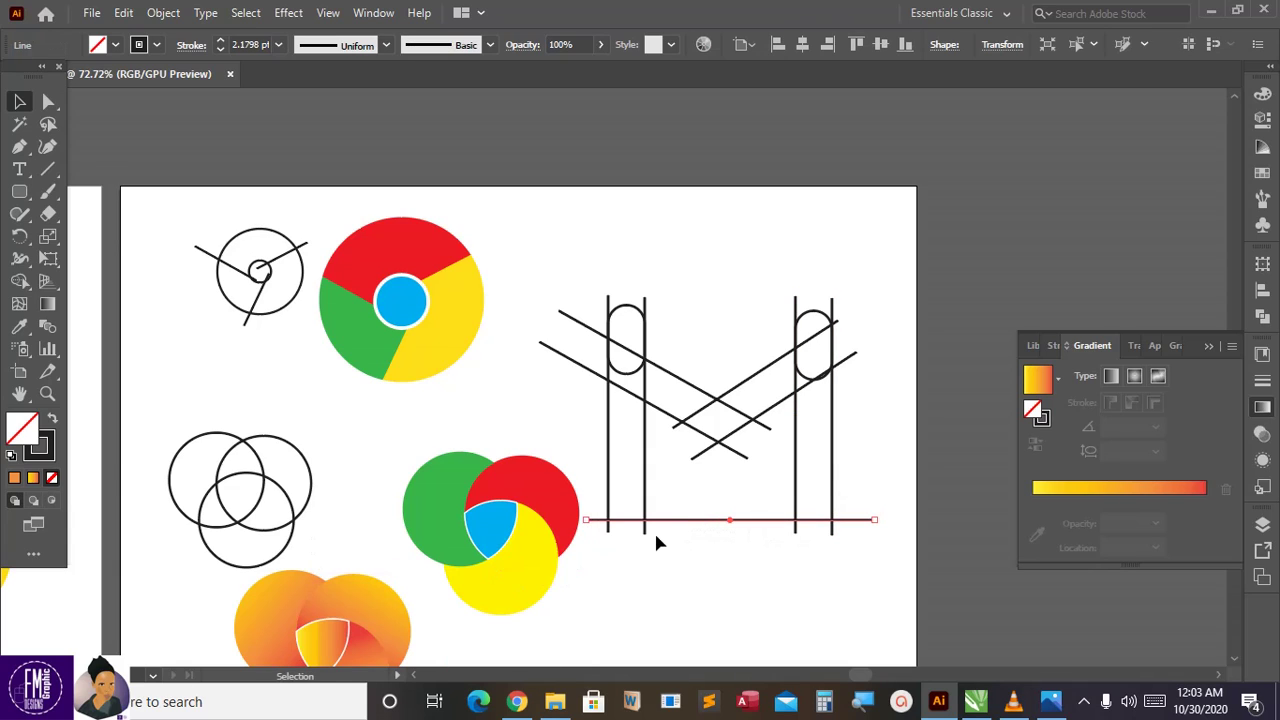
Move the coloured three-circle figure up beneath the Chrome logo, scale it down, and deselect it and the leftover unfilled outline.
left_click(520, 512)
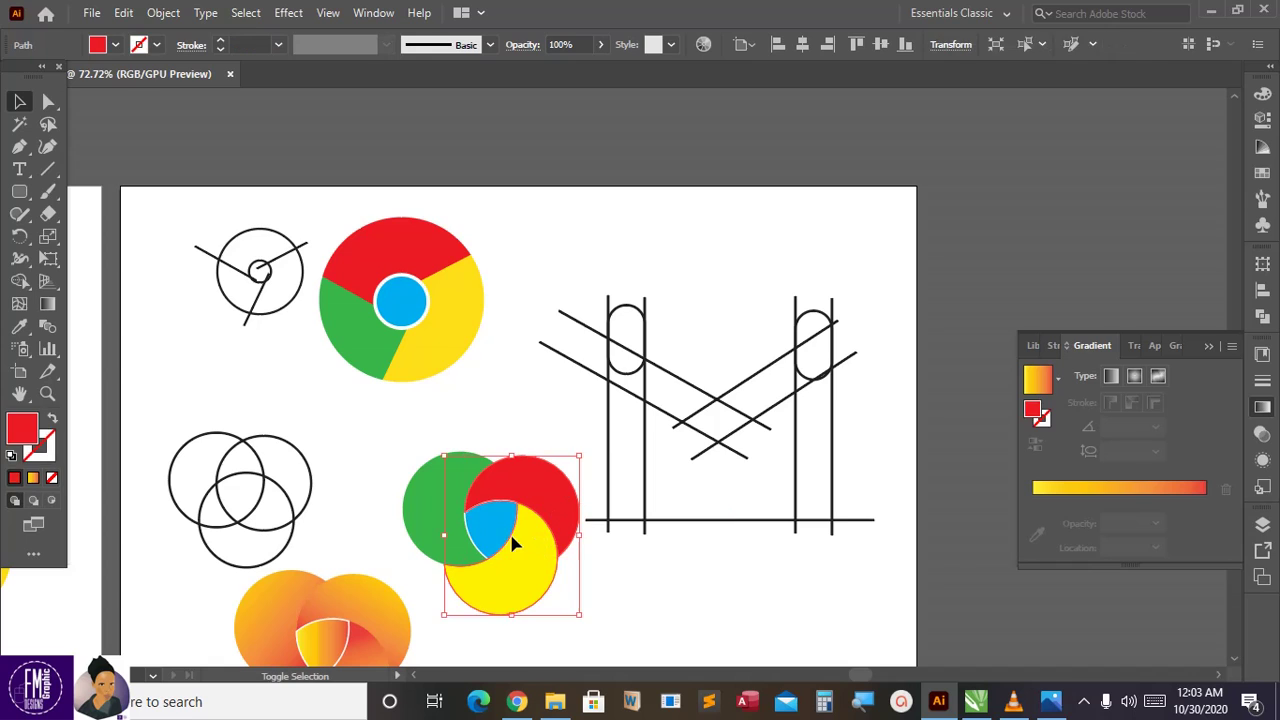
left_click_drag(443, 514, 369, 460)
left_click_drag(505, 567, 471, 531)
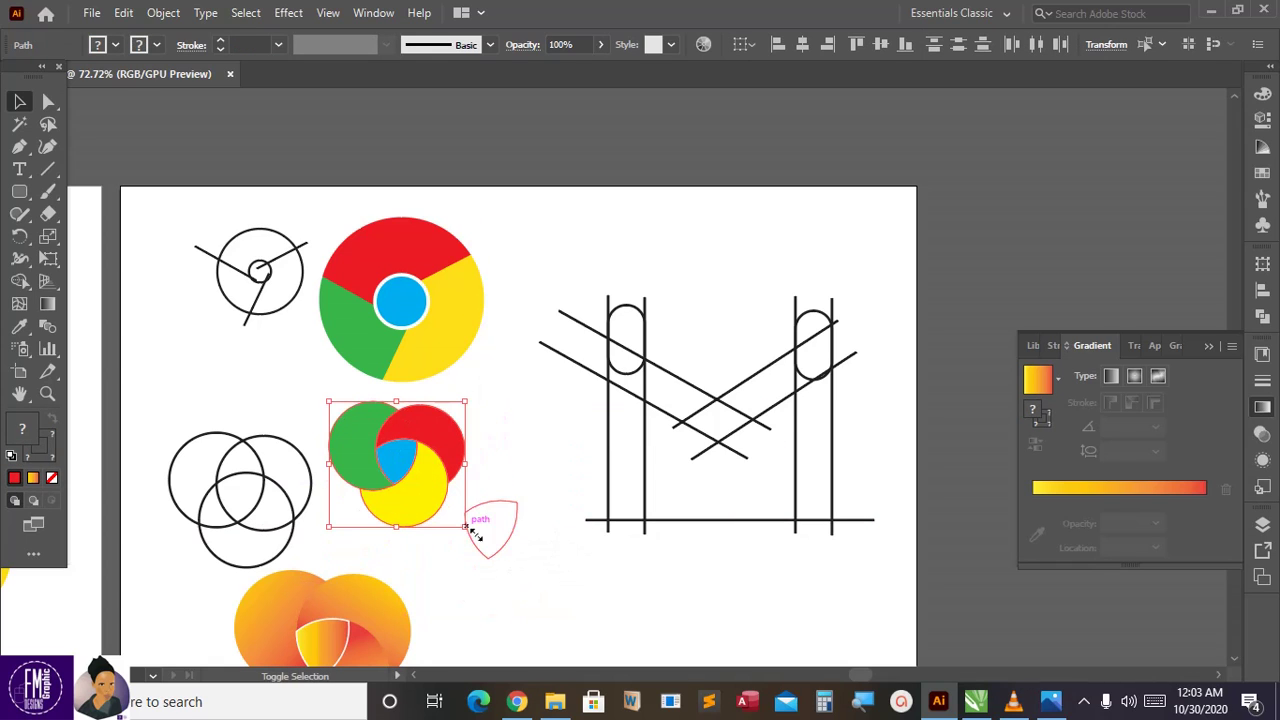
scroll(555, 312, "down", 1)
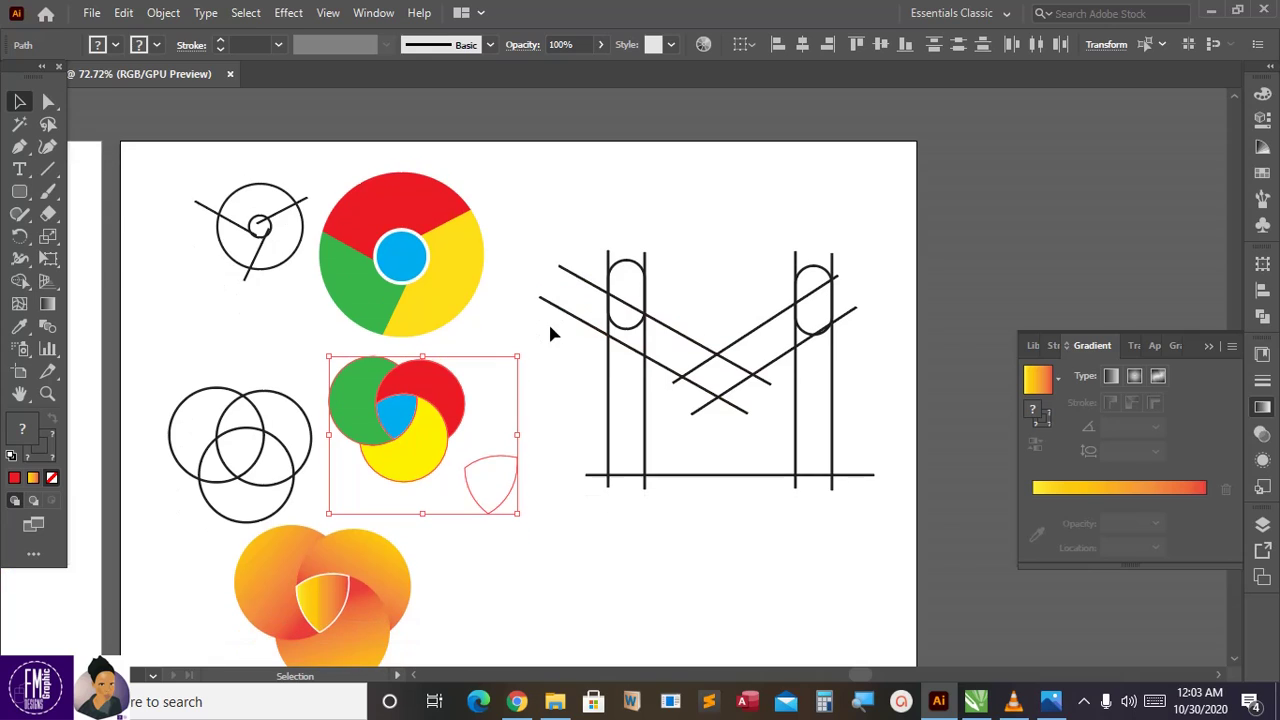
left_click(513, 486)
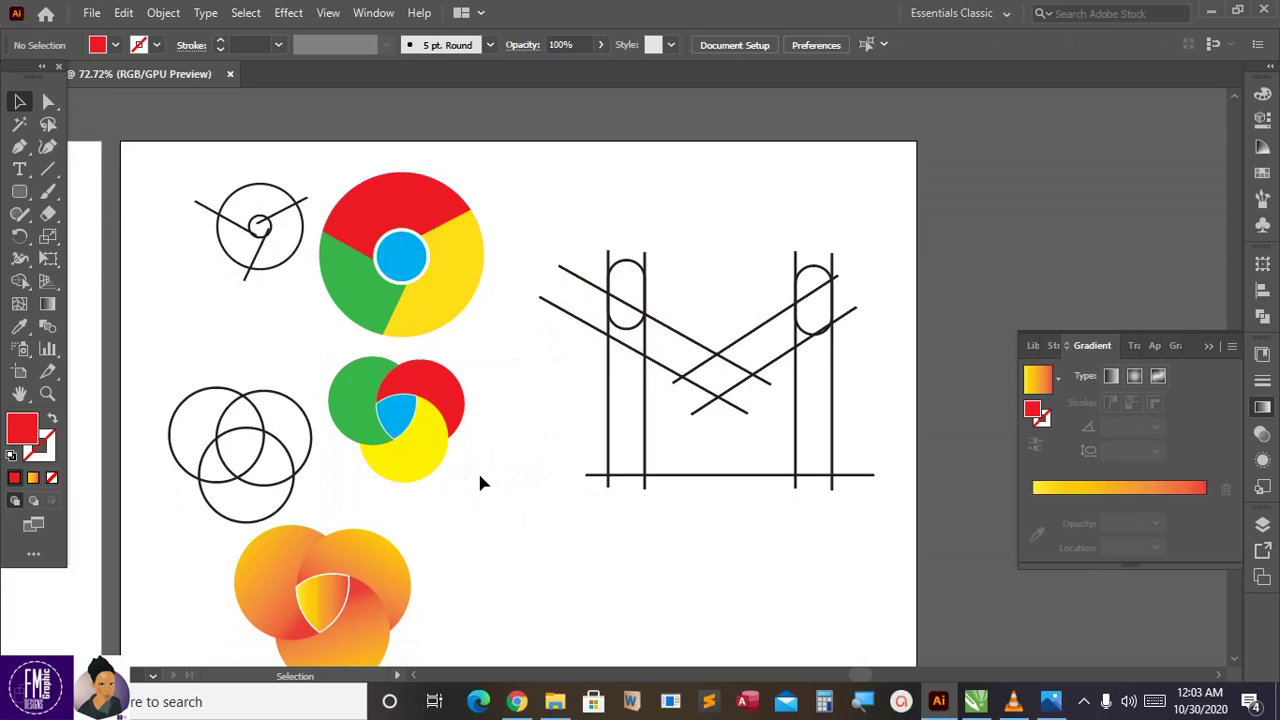
left_click_drag(478, 521, 492, 516)
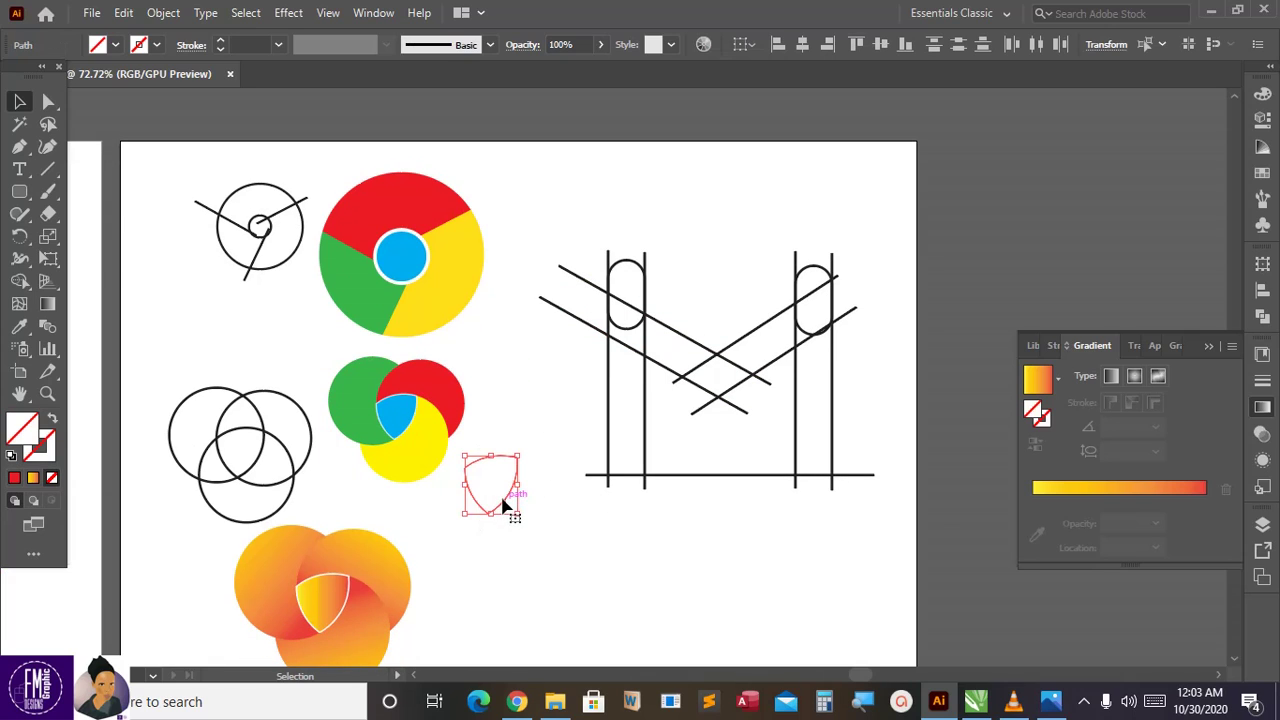
left_click(502, 489)
scroll(502, 487, "down", 1)
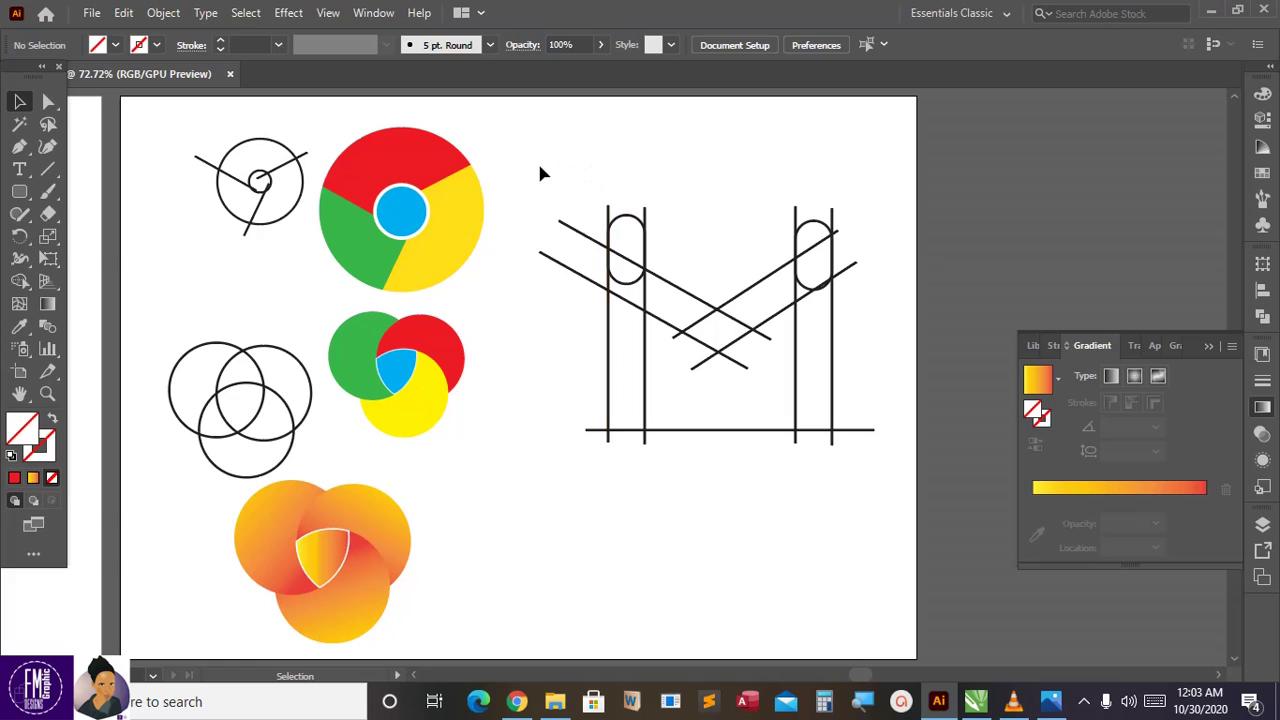
Select all the lines and rounded rectangles that make up the M construction.
mouse_move(515, 172)
left_mouse_down()
mouse_move(757, 423)
mouse_move(917, 526)
mouse_move(835, 475)
left_mouse_up()
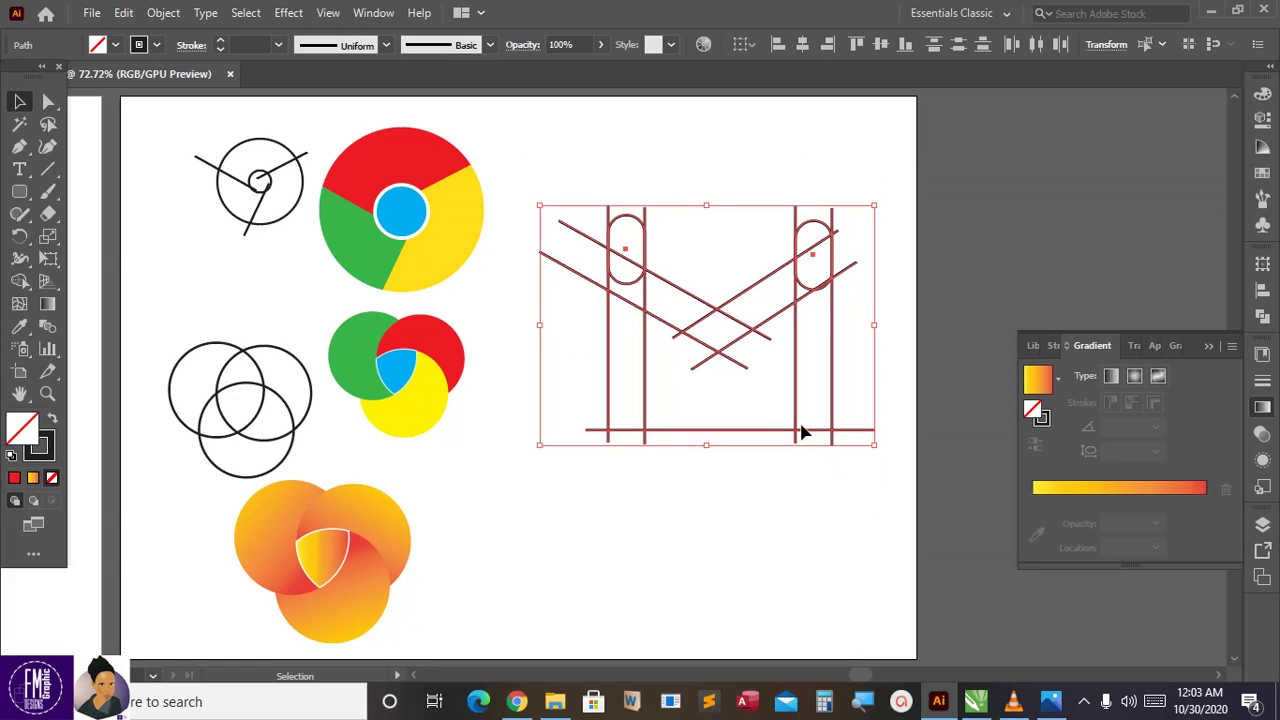
left_click_drag(800, 425, 828, 421)
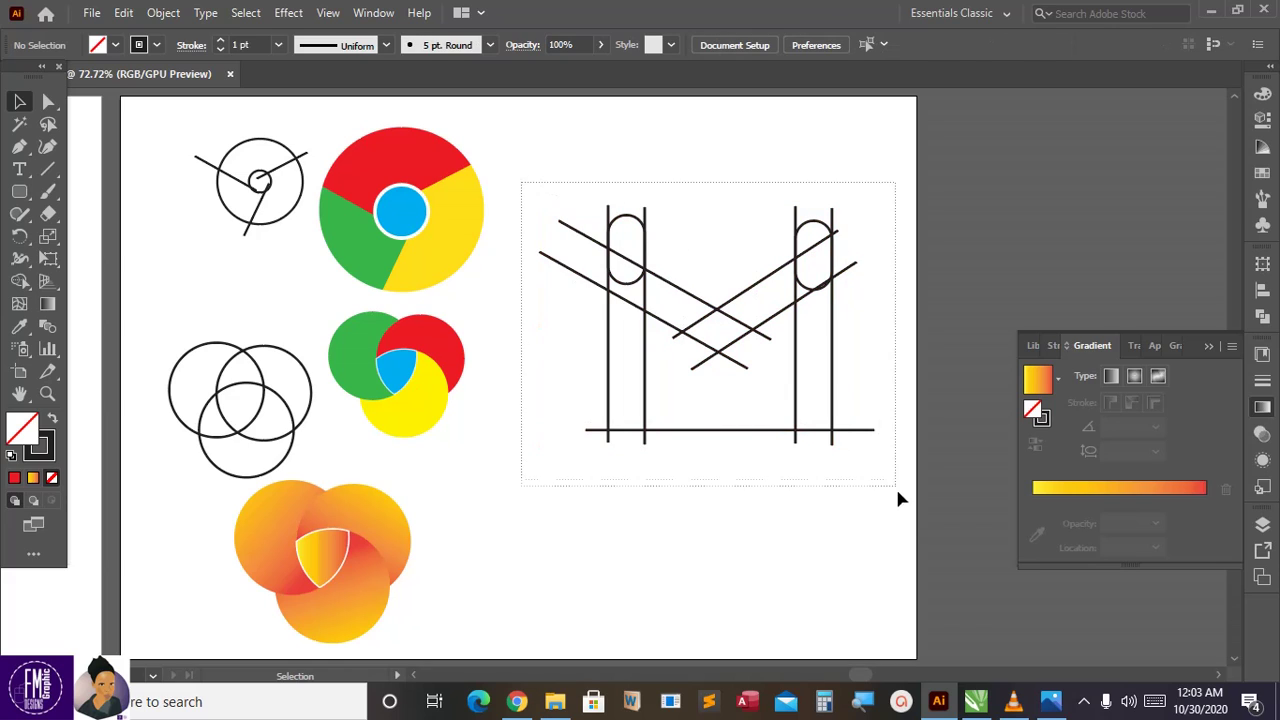
Duplicate the whole M-shaped line construction and place the copy below the original.
left_click_drag(897, 492, 860, 486)
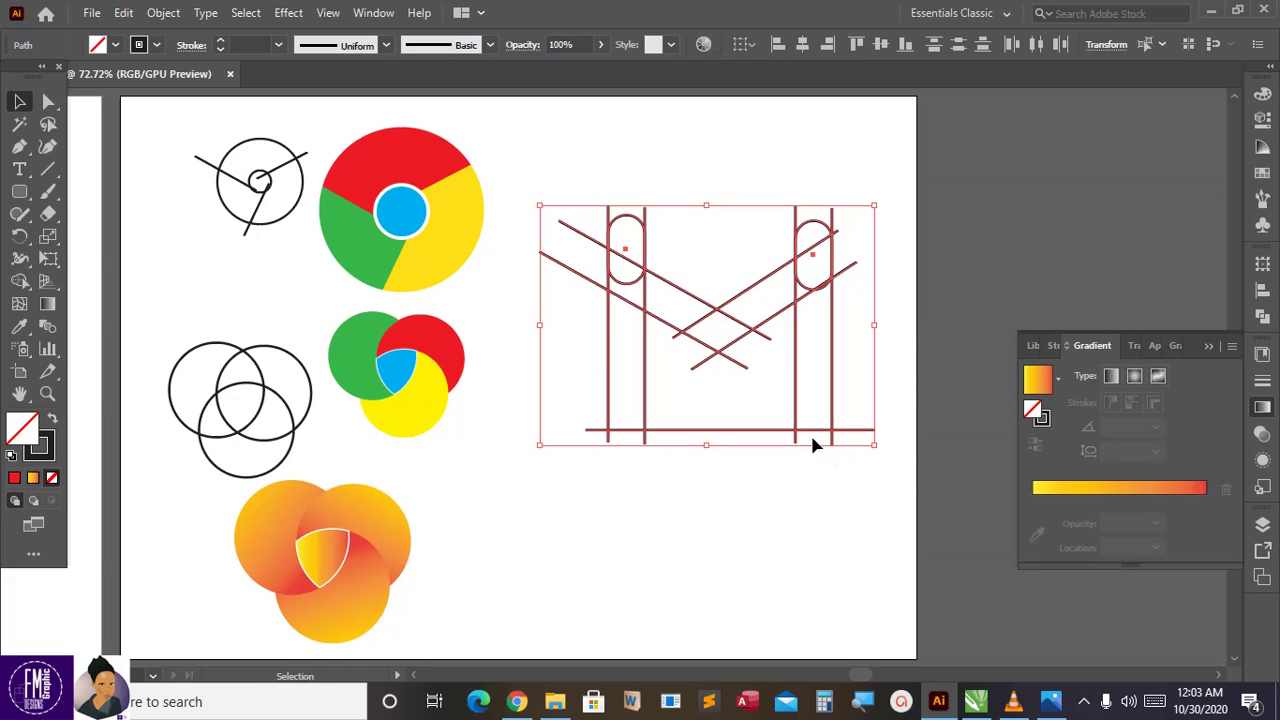
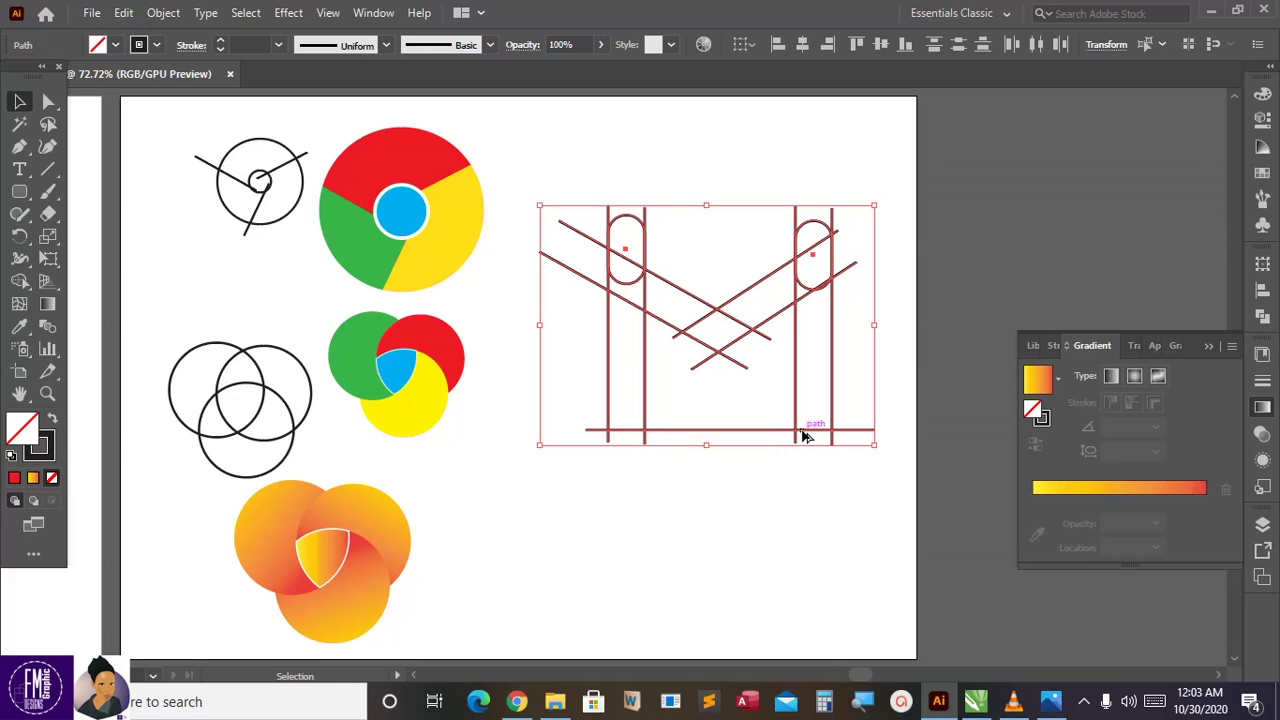
left_click_drag(803, 437, 785, 690)
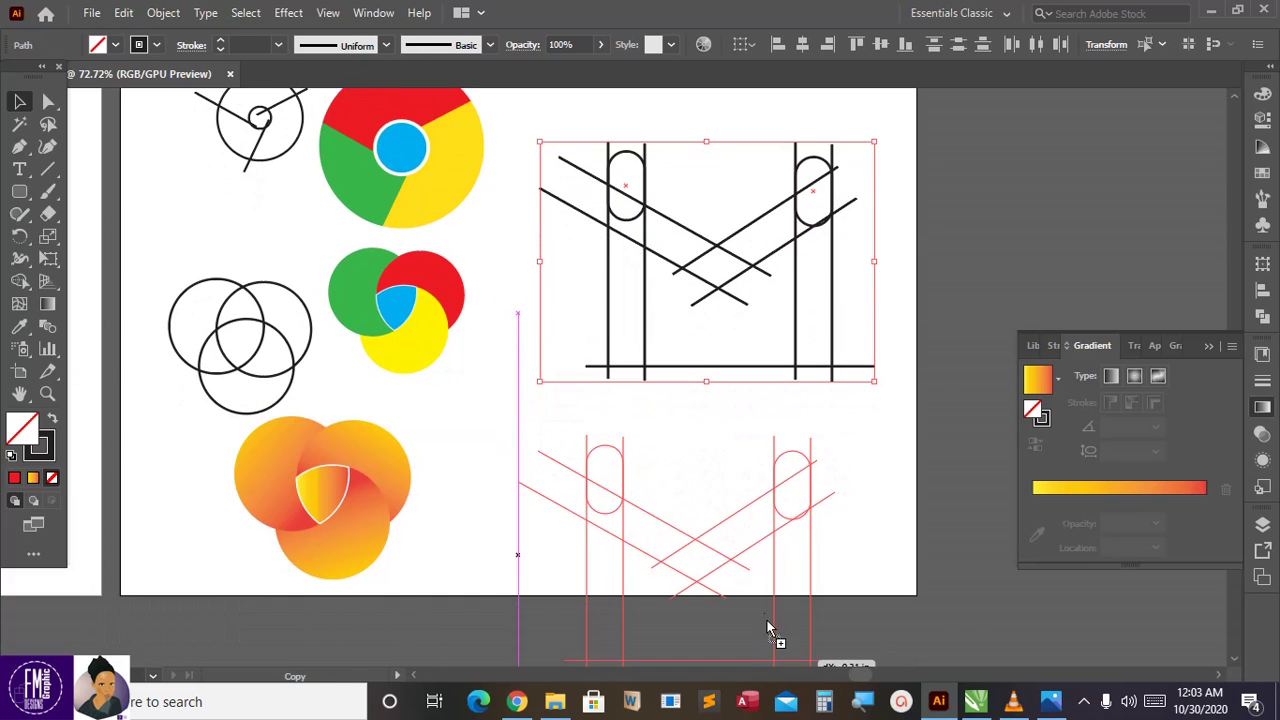
mouse_move(767, 620)
left_mouse_down()
mouse_move(765, 545)
mouse_move(768, 572)
left_mouse_up()
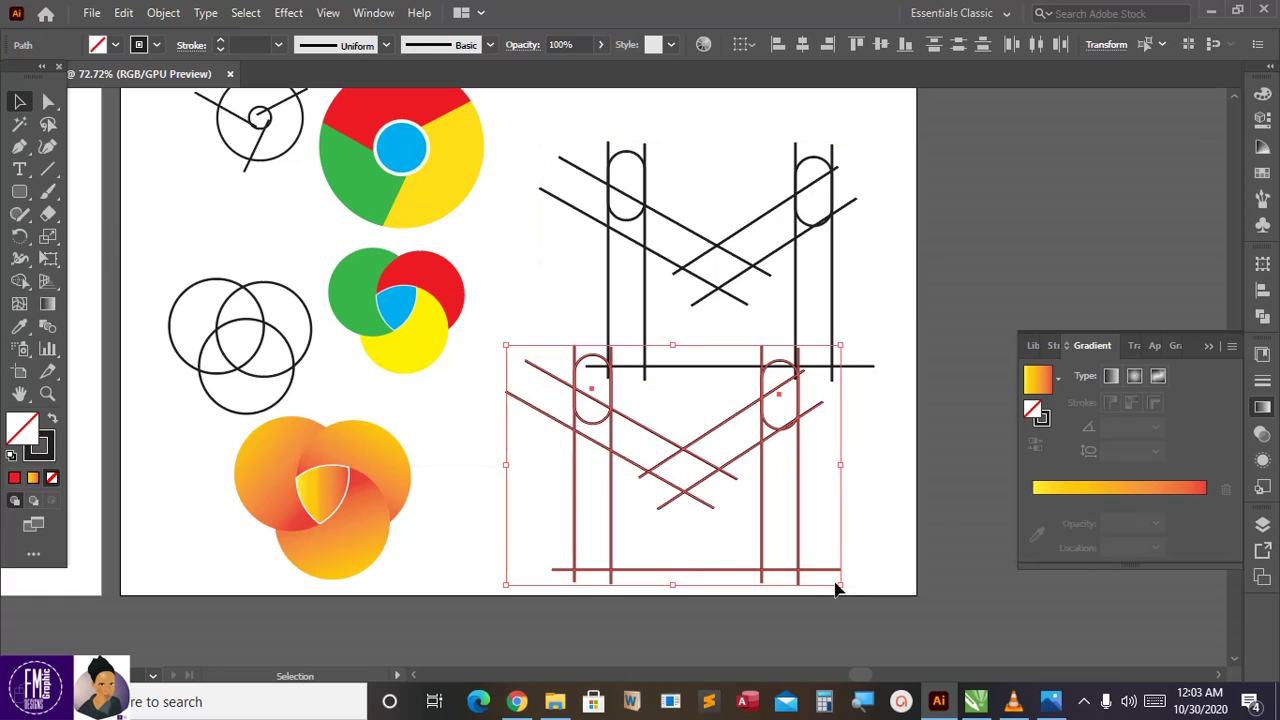
Scale the copied line construction down and move it off the artboard, beside its upper right corner.
left_click_drag(840, 583, 870, 127)
scroll(612, 440, "up", 2)
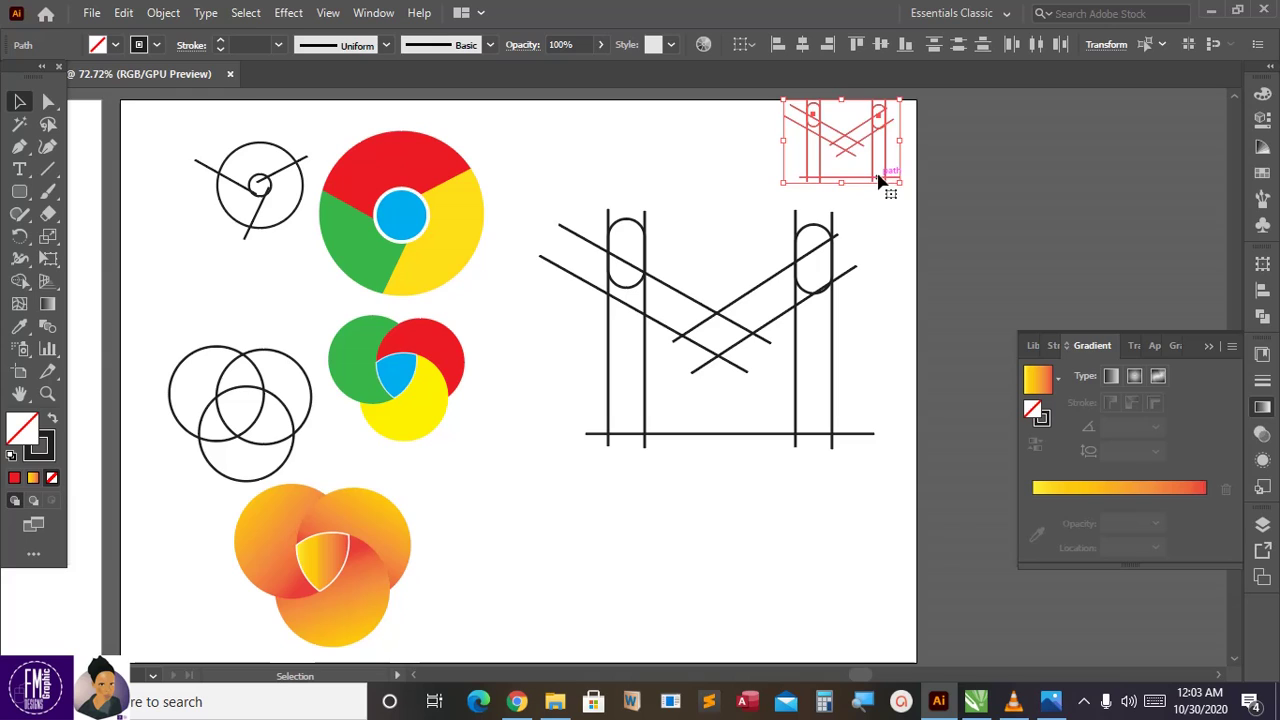
left_click_drag(880, 183, 1095, 210)
left_click(971, 239)
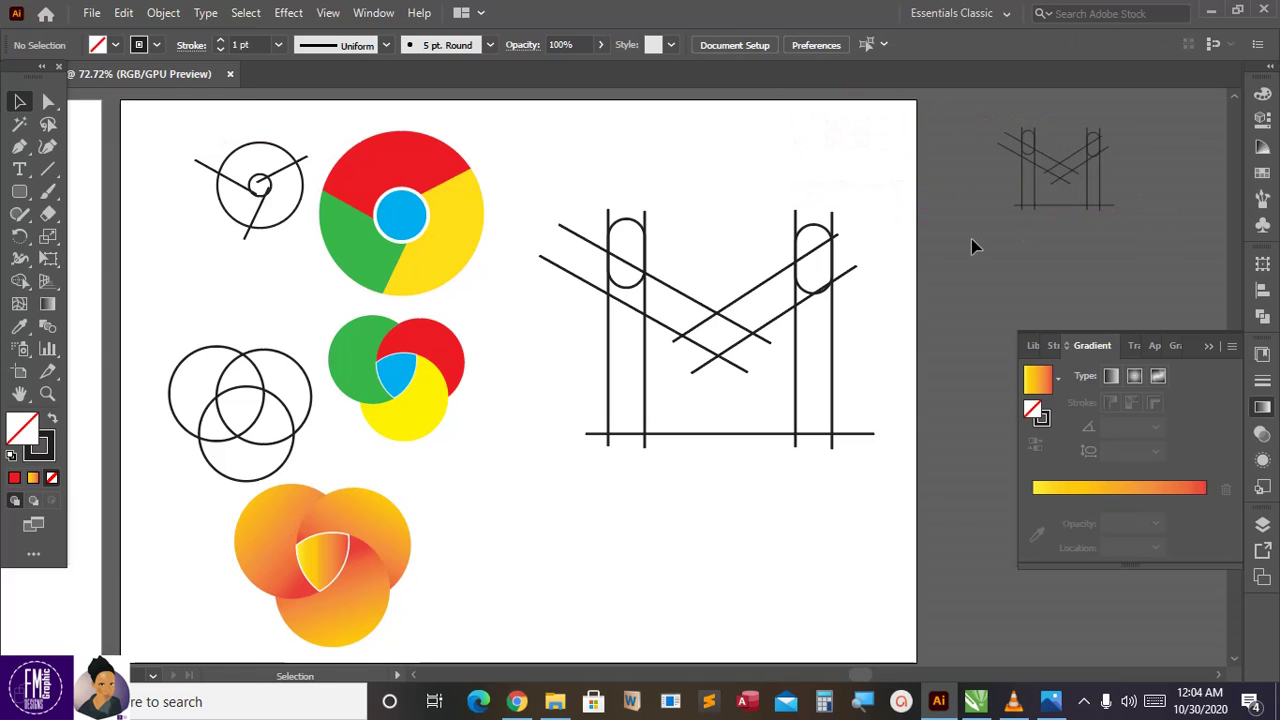
Use Shape Builder on the large M construction to merge the regions in each pillar's rounded top down to the lower diagonal line.
scroll(778, 312, "up", 1)
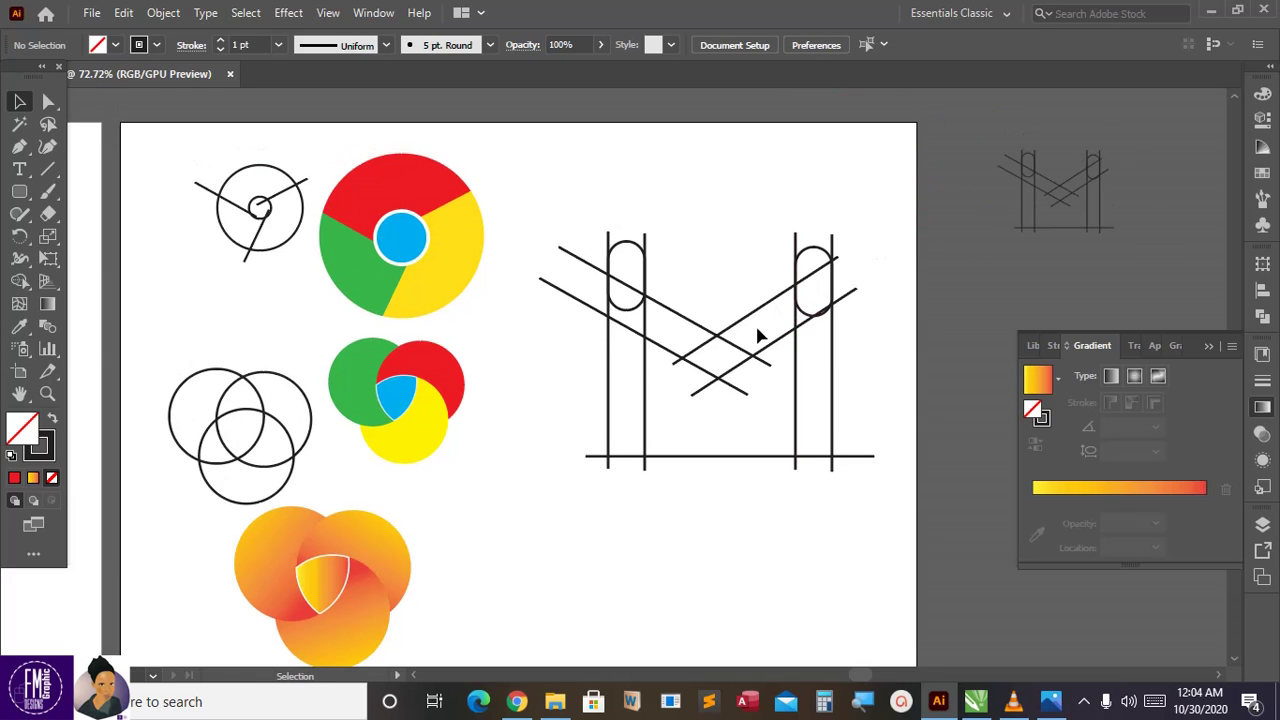
left_click_drag(587, 283, 914, 523)
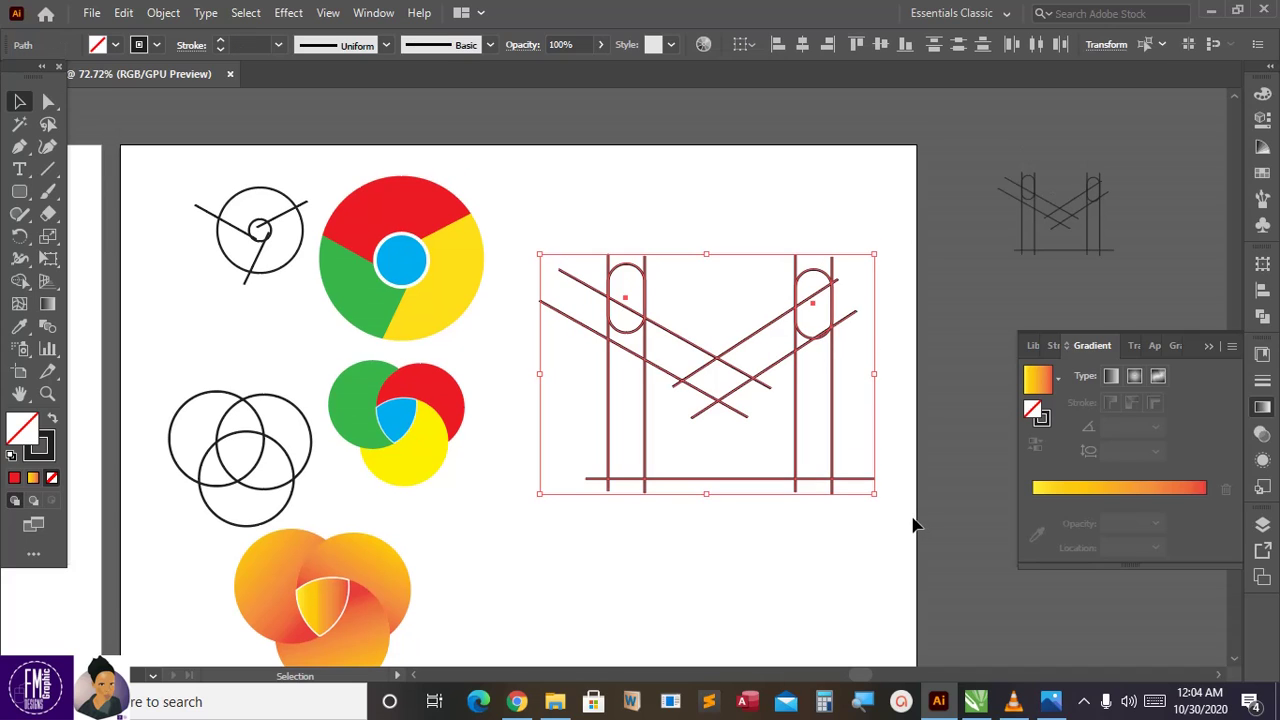
left_click(19, 281)
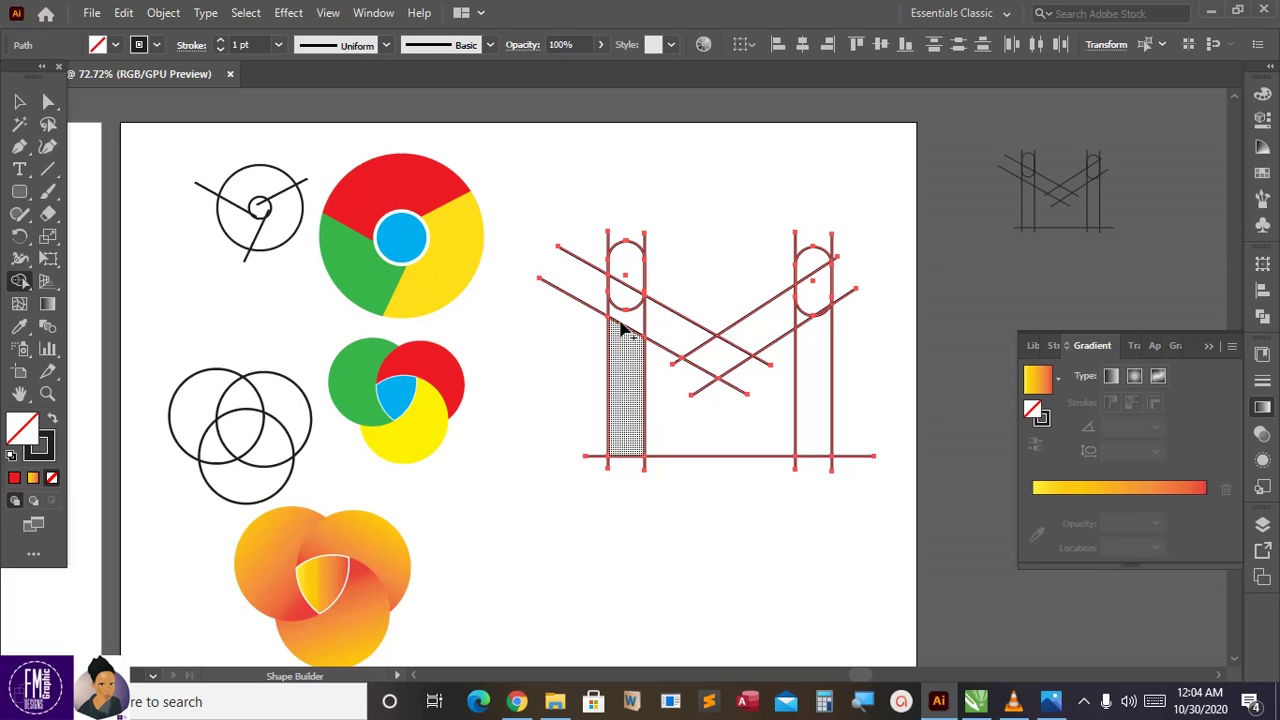
left_click(628, 275)
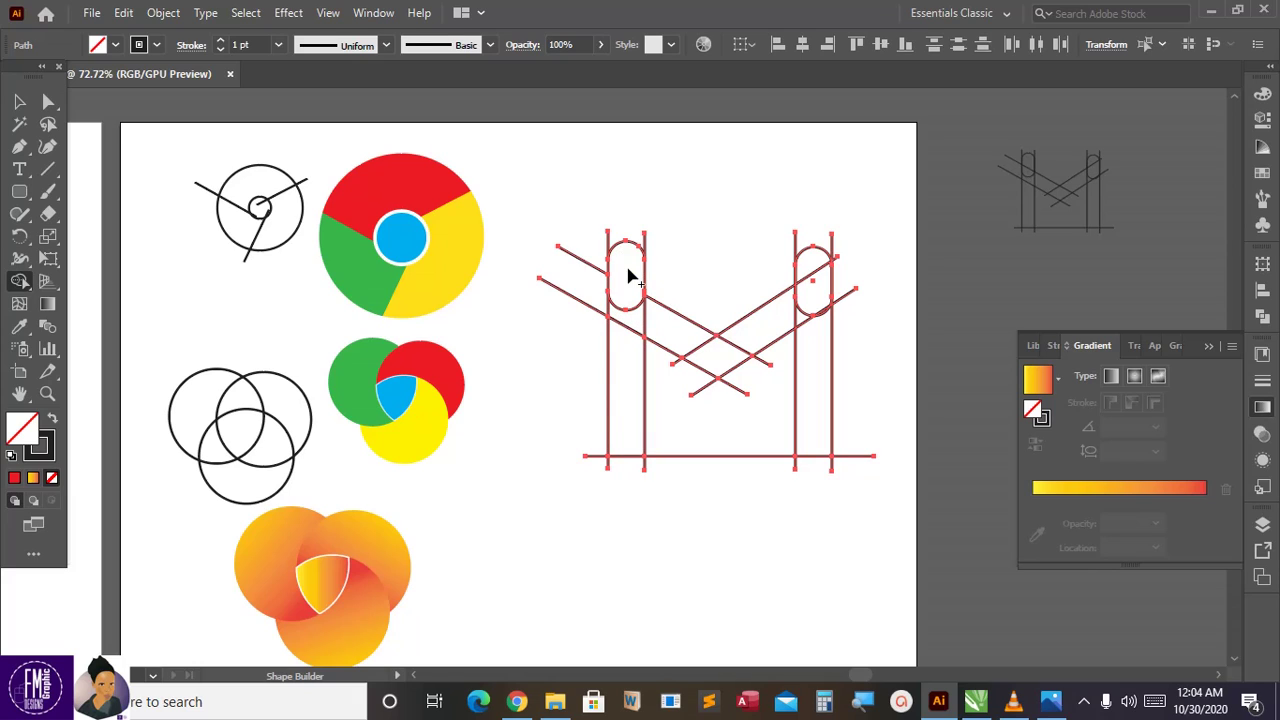
left_click_drag(628, 275, 631, 332)
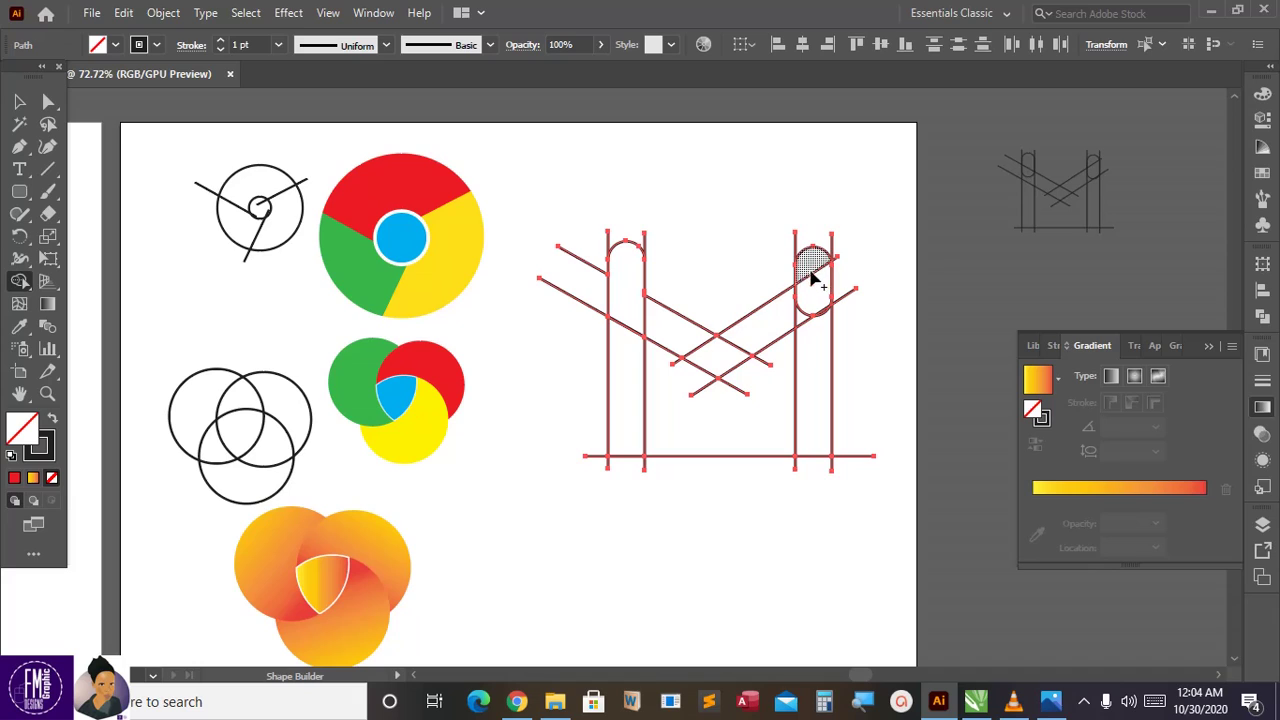
left_click_drag(812, 311, 801, 319)
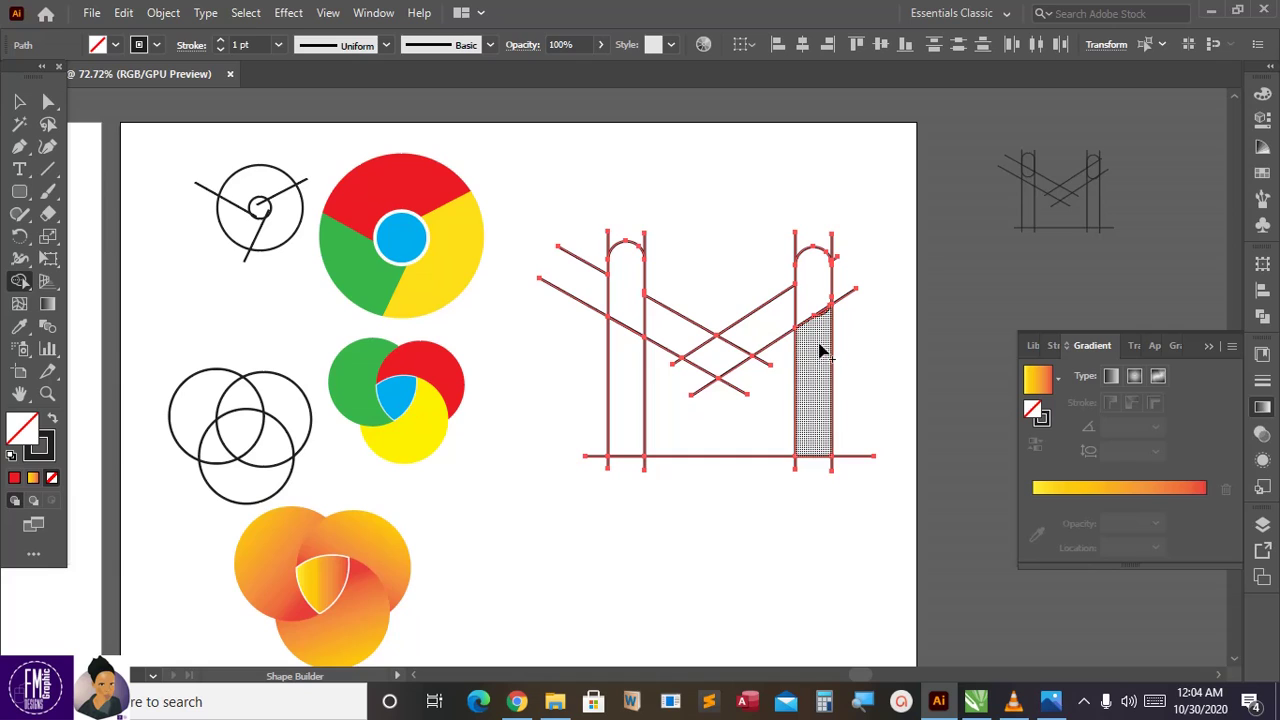
left_click(828, 316, "alt")
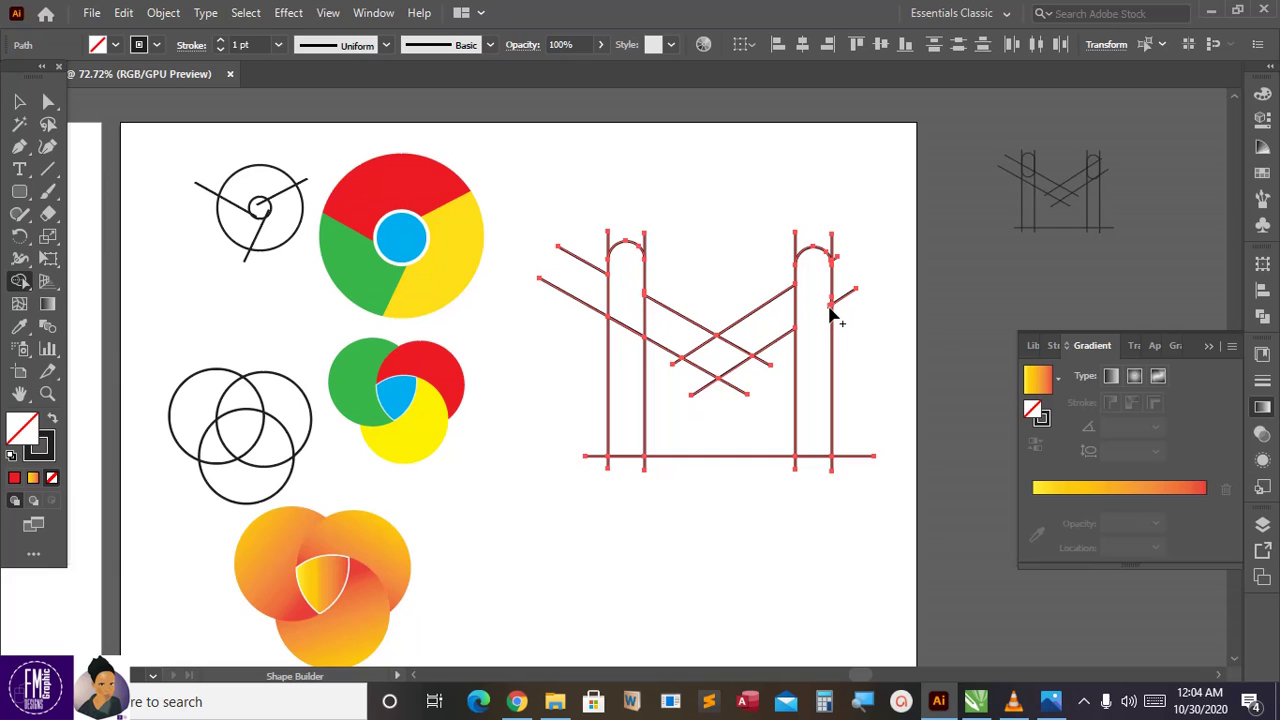
key("ctrl+z")
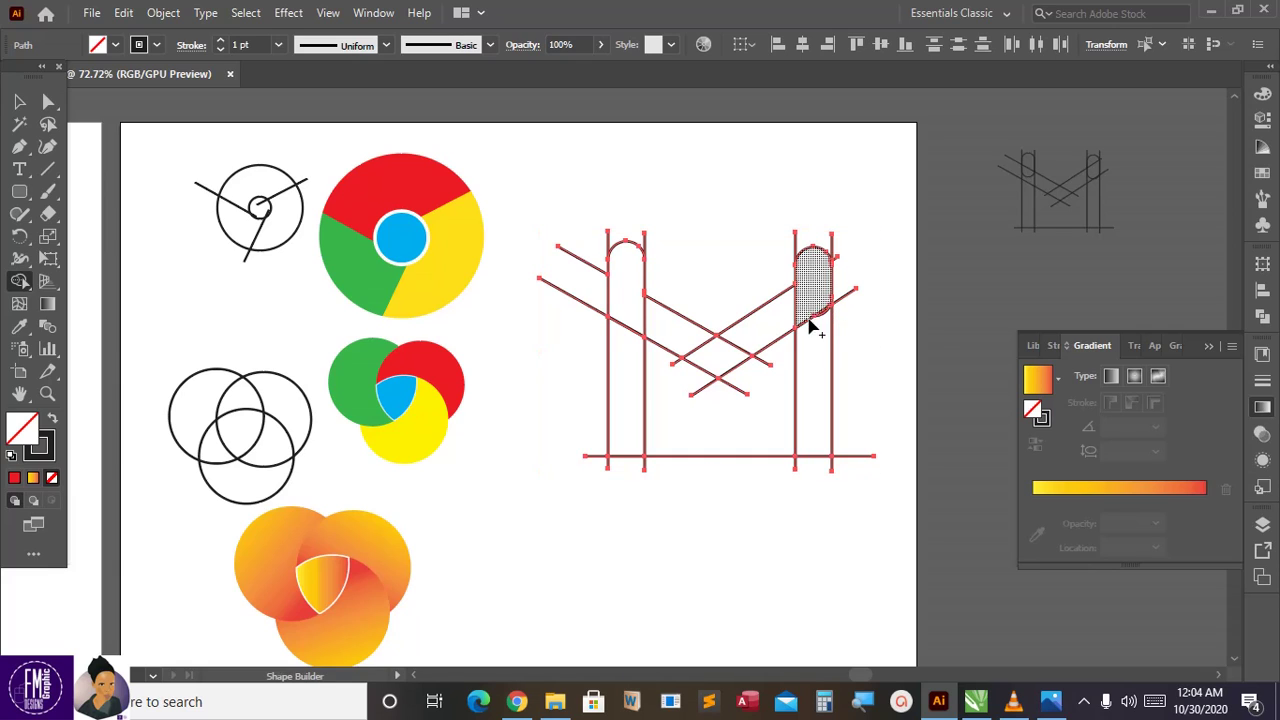
Merge the V-shaped band between the pillars with Shape Builder and erase the surplus lines left of, below and between the pillars.
left_click(708, 362, "alt")
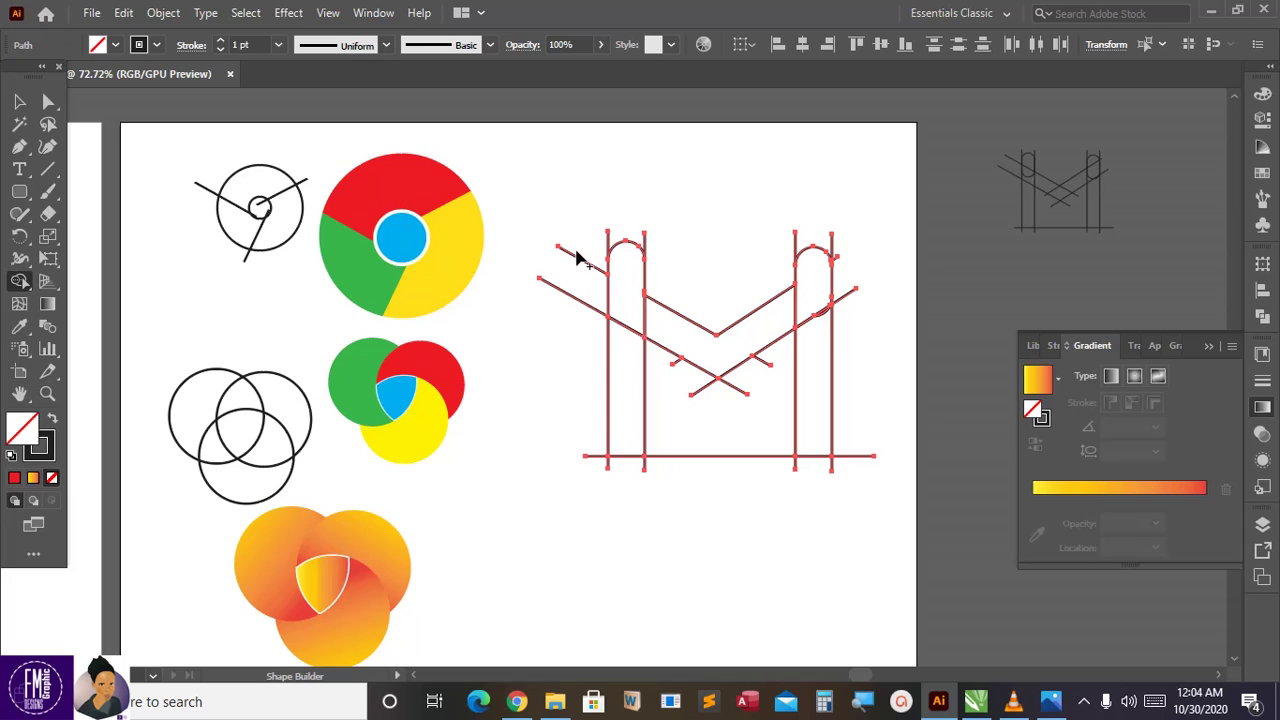
left_click_drag(560, 380, 563, 363)
left_click_drag(589, 432, 595, 519)
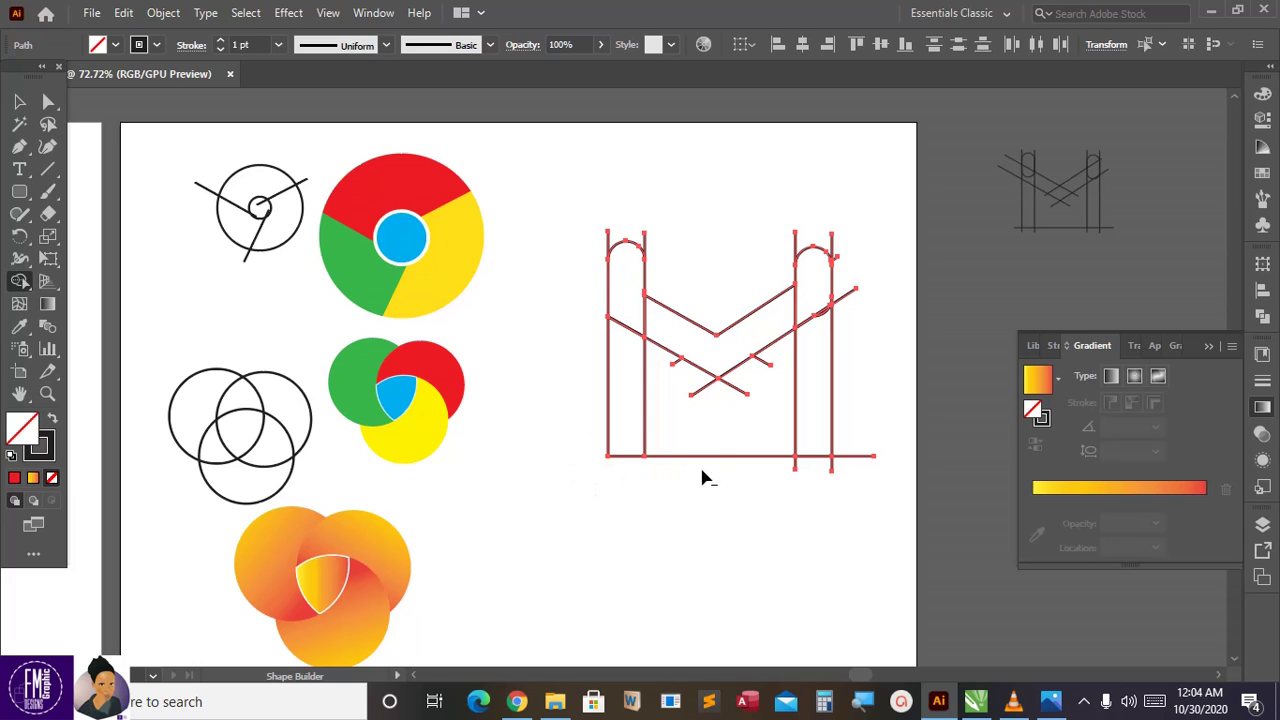
mouse_move(704, 478)
left_mouse_down()
mouse_move(831, 463)
mouse_move(866, 470)
mouse_move(855, 493)
left_mouse_up()
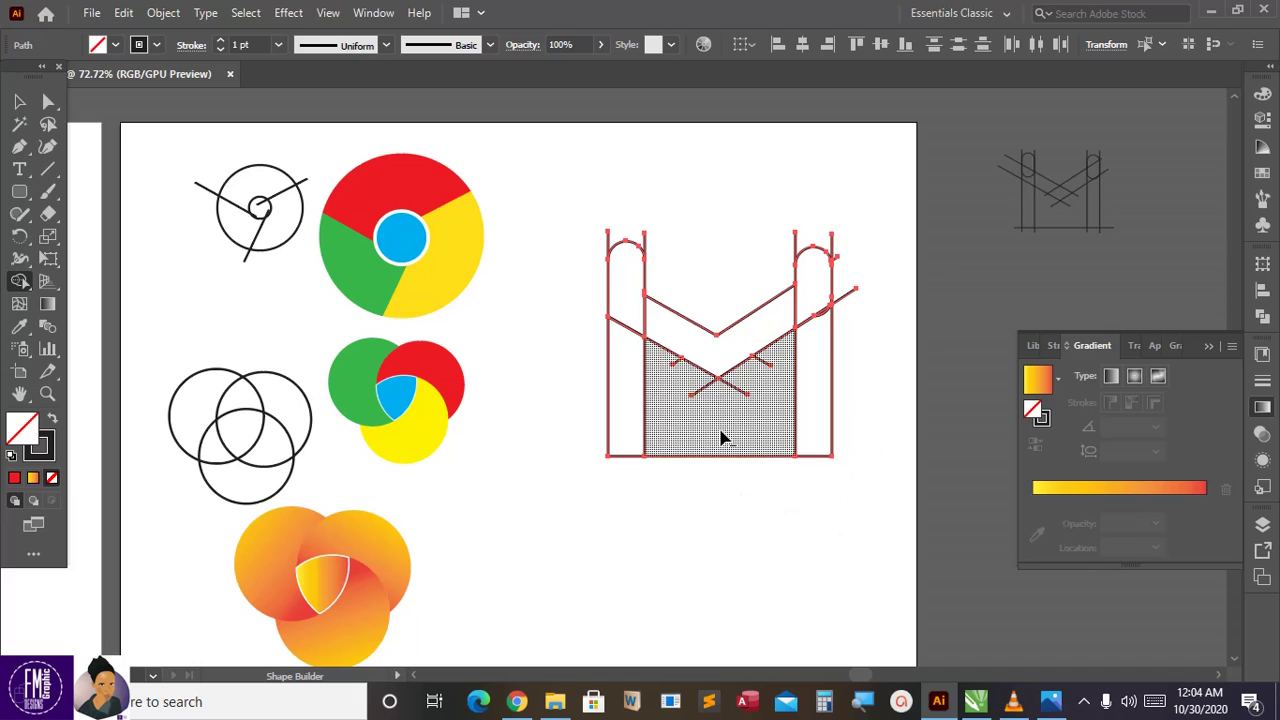
left_click_drag(720, 437, 730, 510)
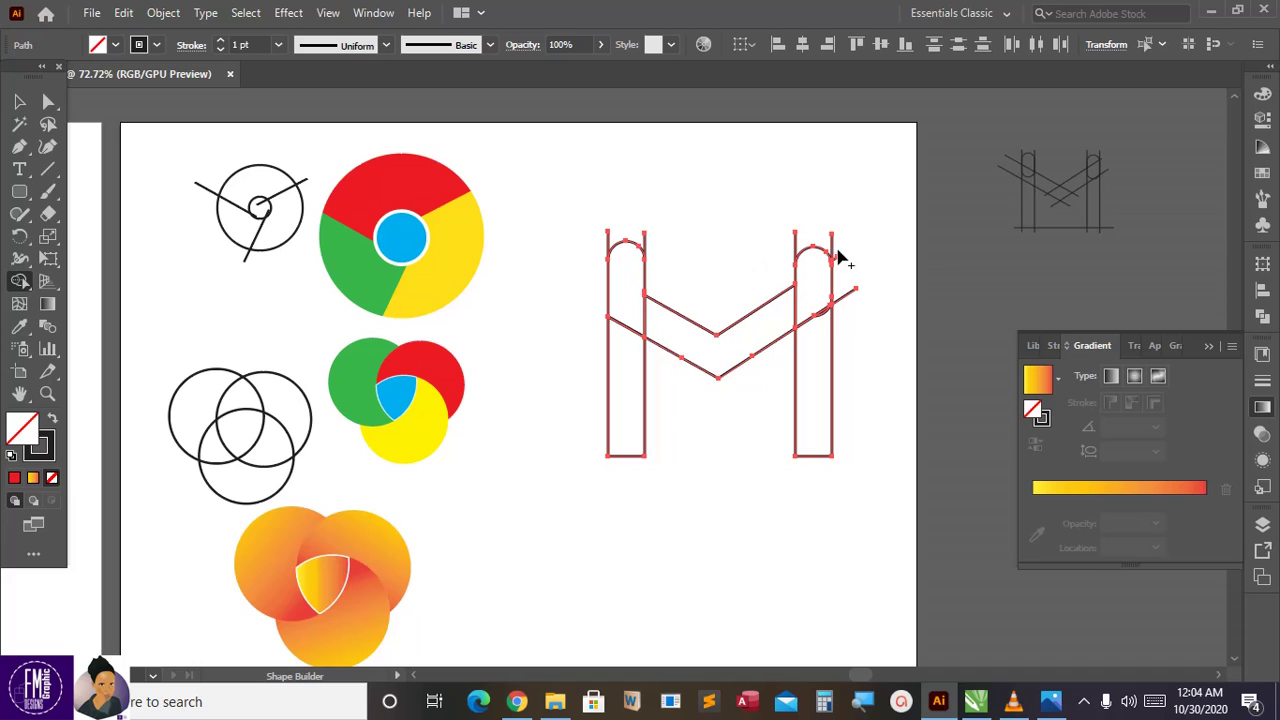
Erase the stray line ends above both rounded pillar tops and on the outer side of the right pillar.
left_click_drag(849, 237, 768, 234)
mouse_move(850, 283)
left_mouse_down()
mouse_move(840, 272)
mouse_move(851, 331)
mouse_move(841, 298)
left_mouse_up()
mouse_move(660, 243)
left_mouse_down()
mouse_move(605, 224)
mouse_move(580, 239)
left_mouse_up()
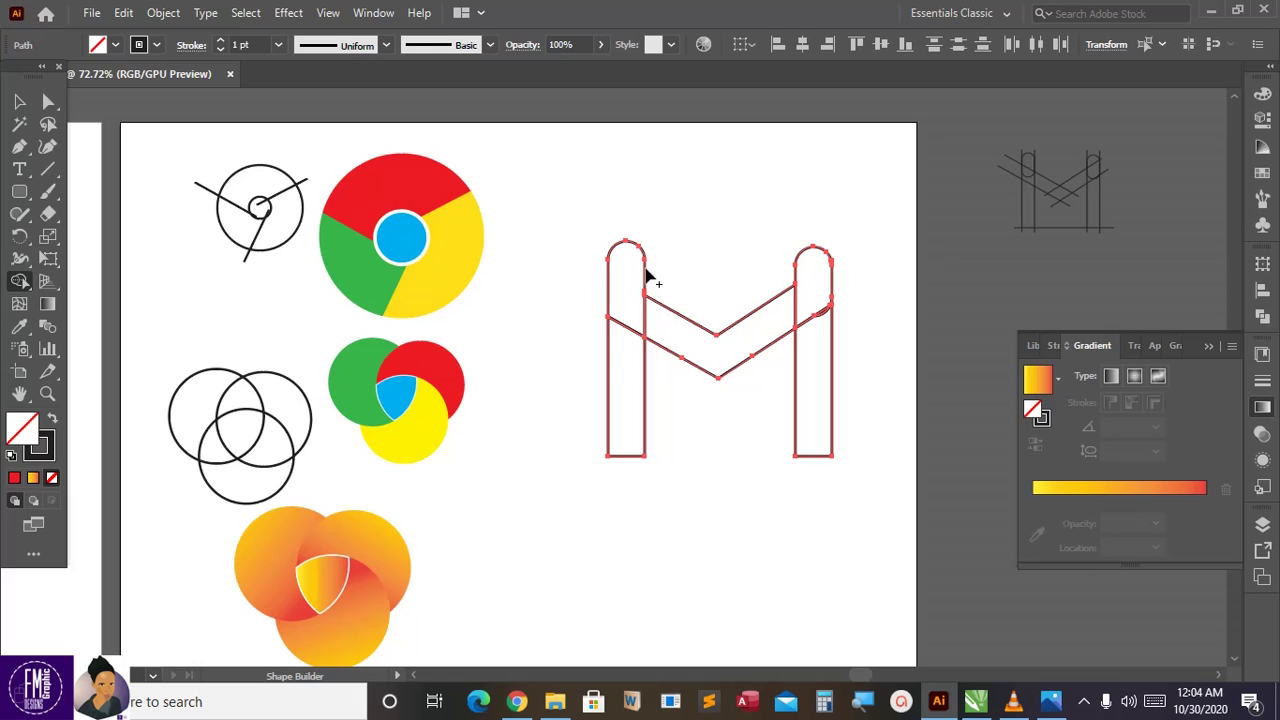
Stretch the V-shaped middle band upward so its right arm reaches the level of the pillar tops.
left_click(19, 101)
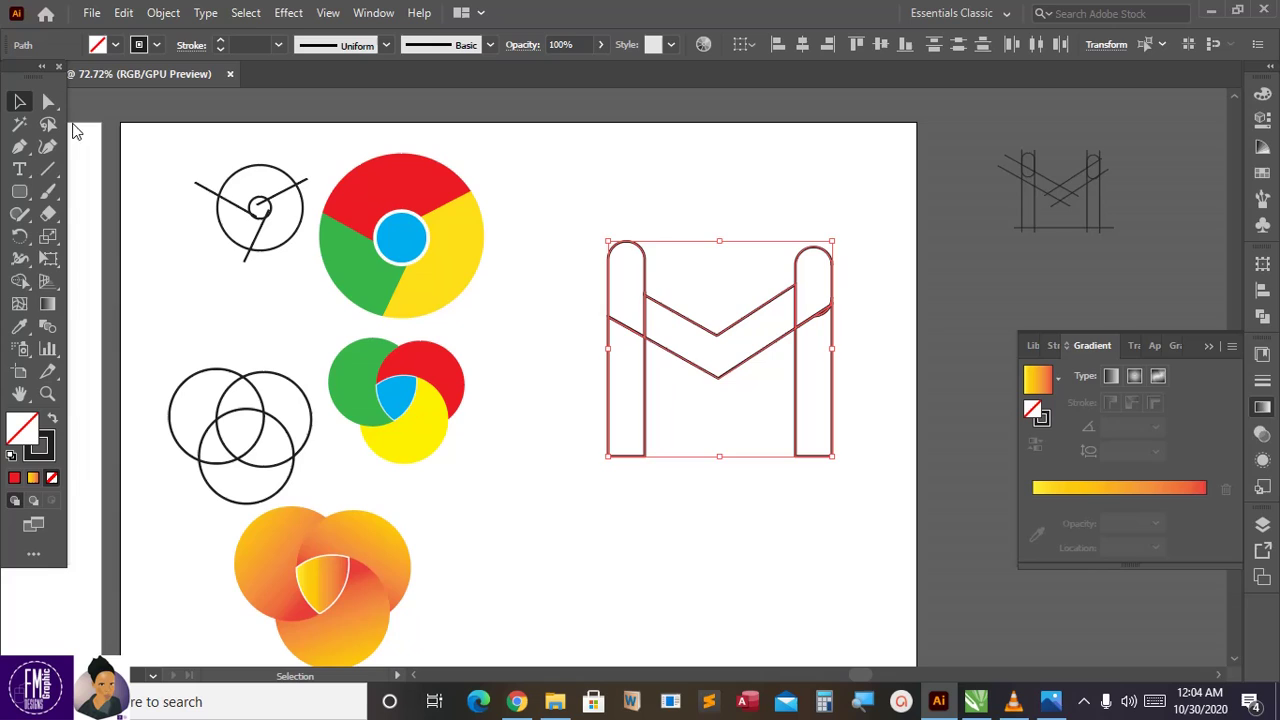
left_click(624, 249)
left_click(664, 304)
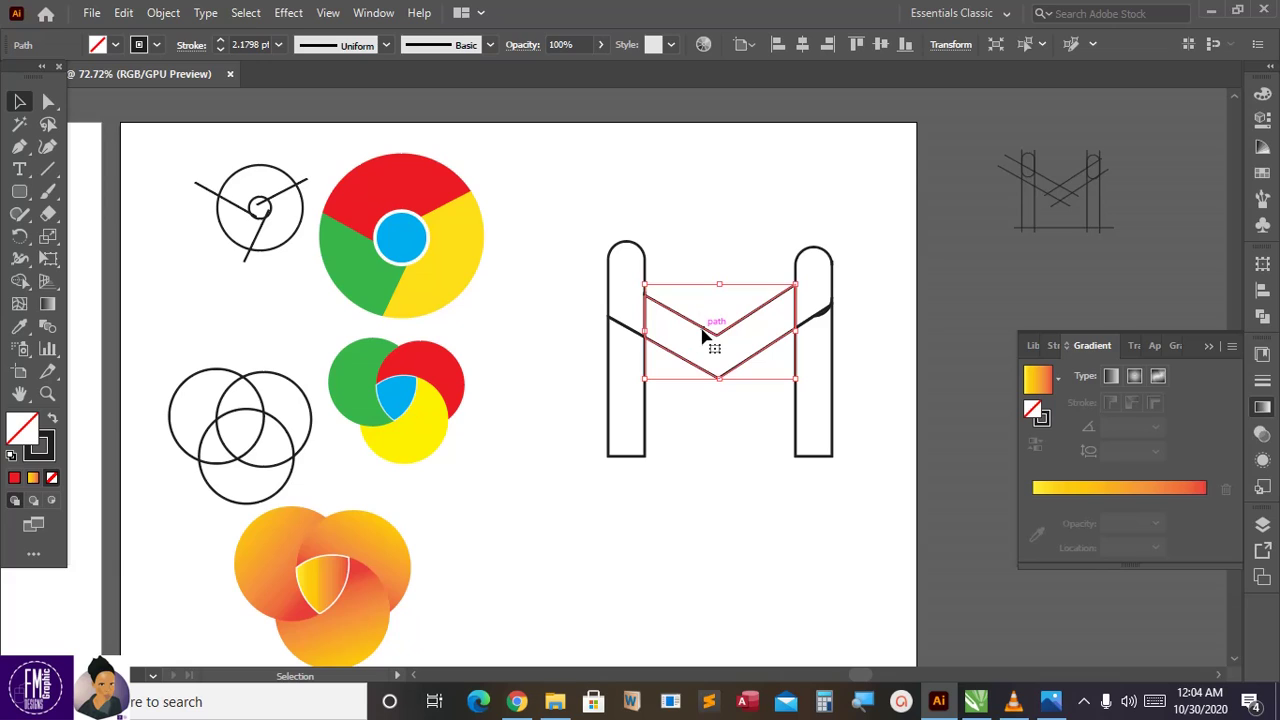
left_click_drag(723, 285, 723, 245)
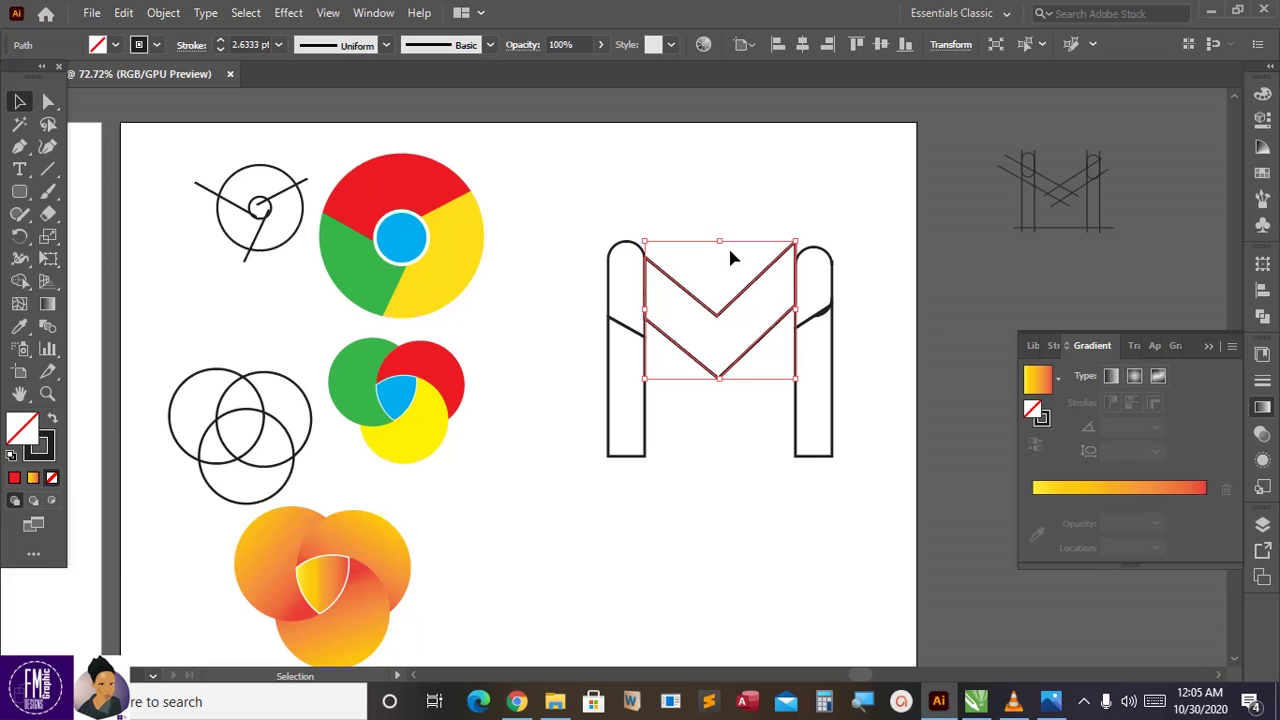
left_click(805, 239)
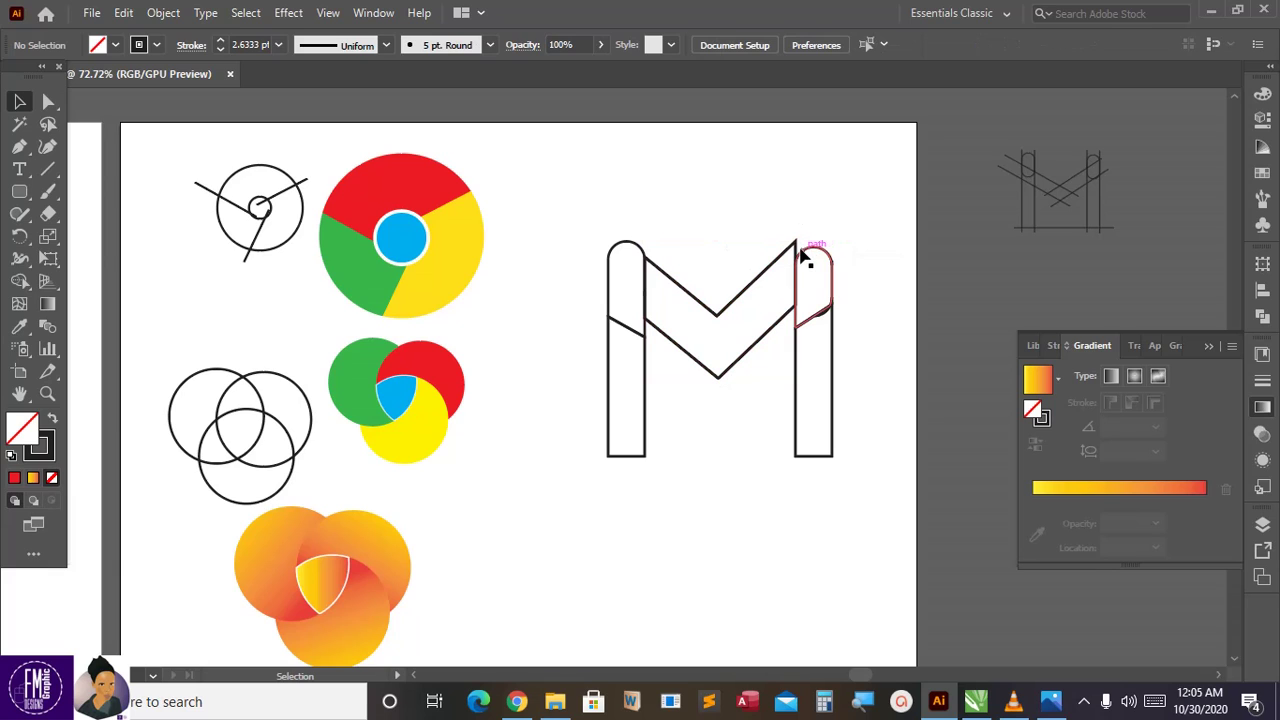
Resize the V-shaped band from its upper right corner, lowering its top and overlapping the right pillar slightly.
left_click_drag(829, 338, 790, 481)
left_click(788, 476)
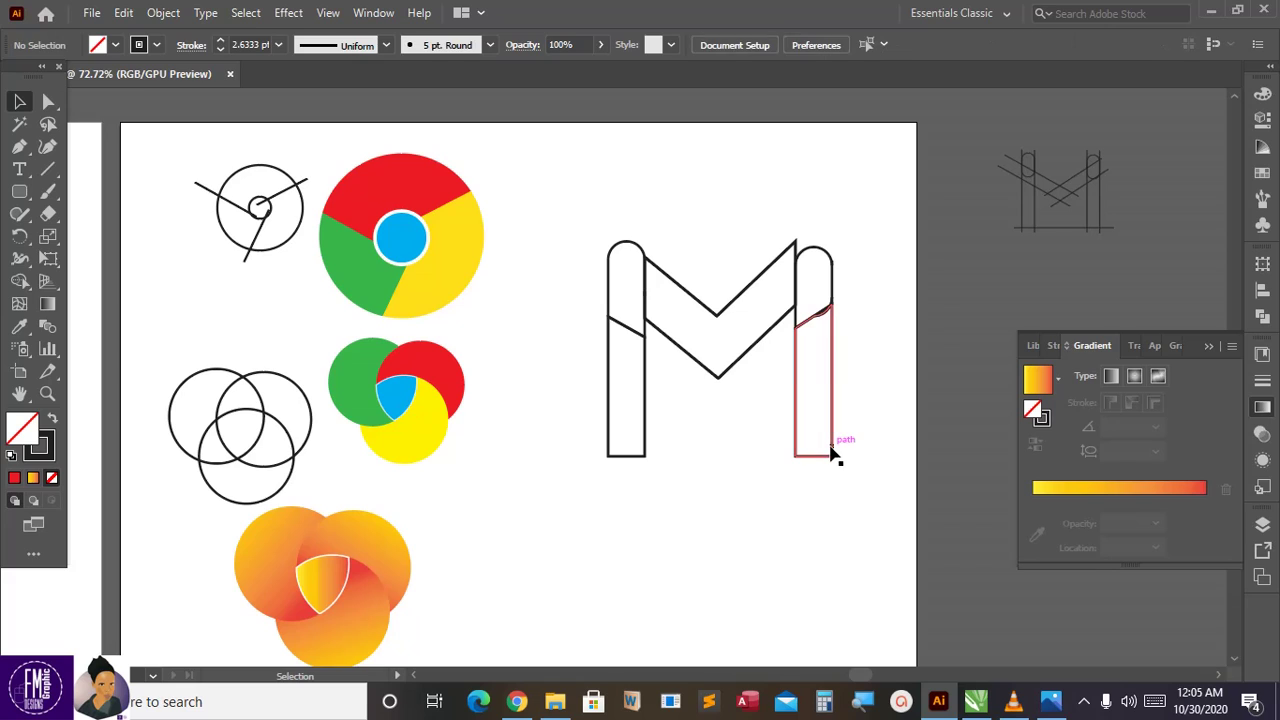
left_click(833, 443)
left_click(758, 347)
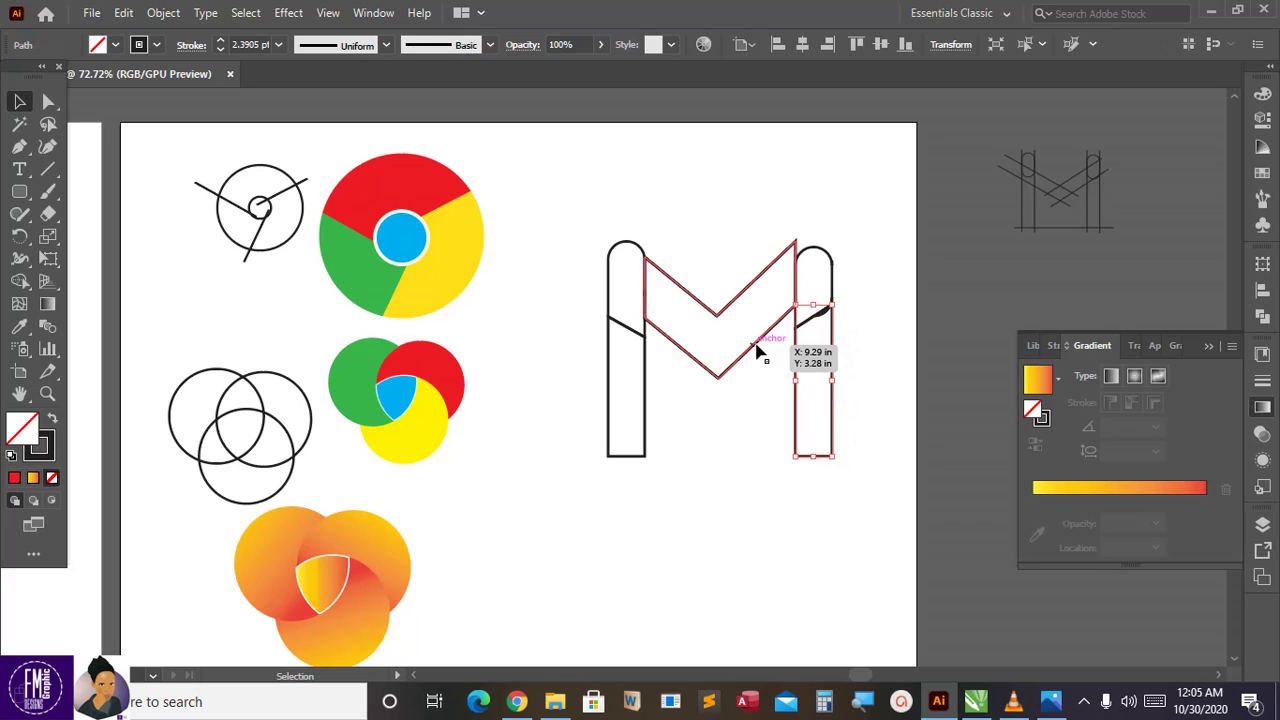
left_click_drag(795, 244, 806, 252)
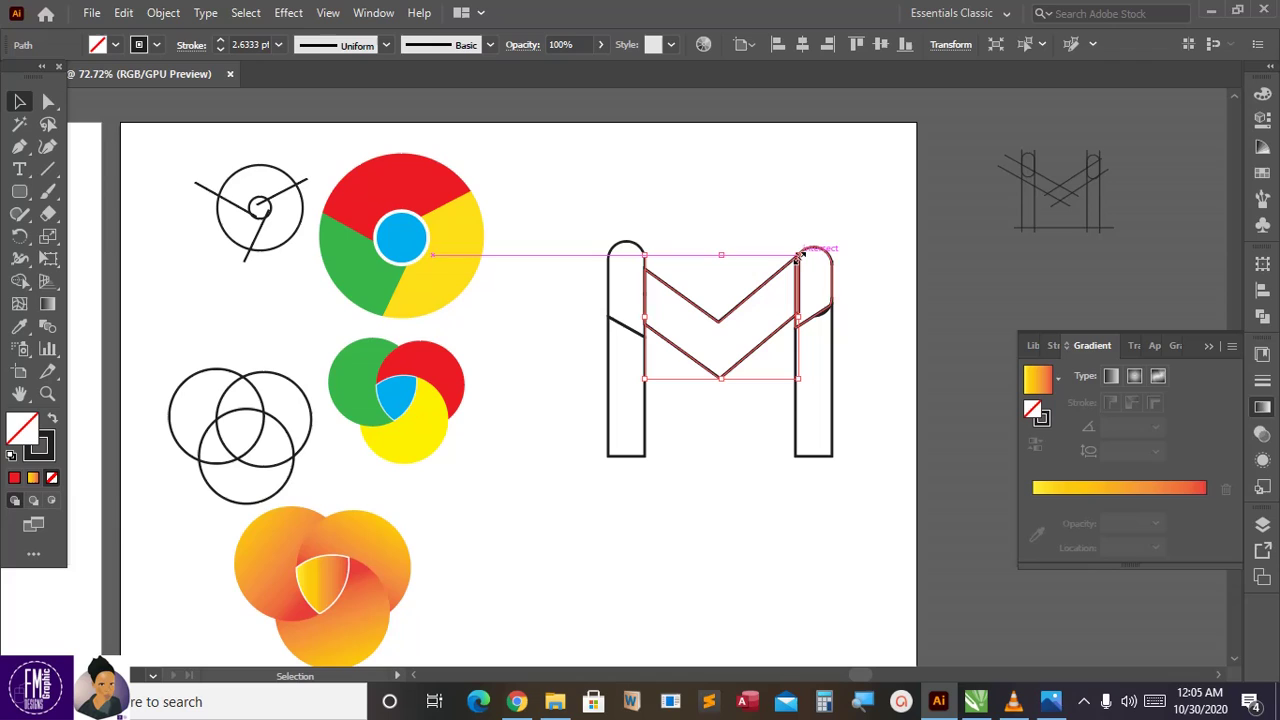
left_click(857, 240)
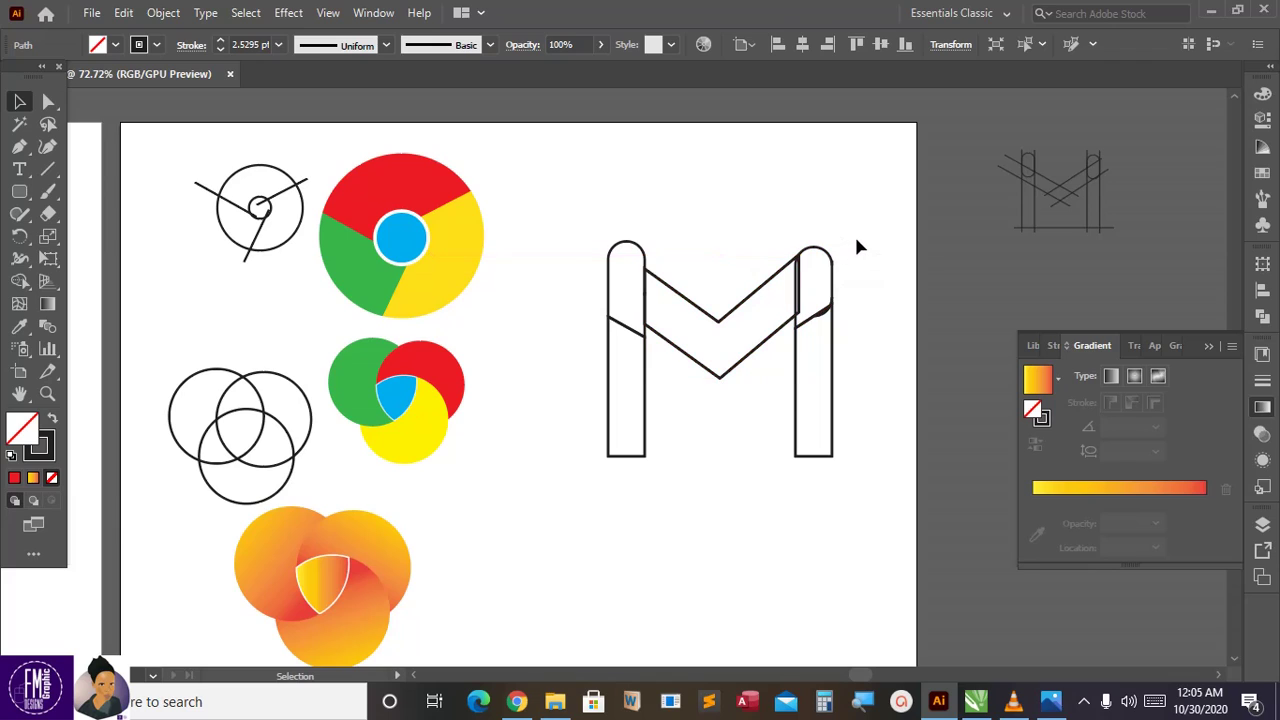
Nudge the V-shaped band slightly upward between the two pillars.
left_click(775, 341)
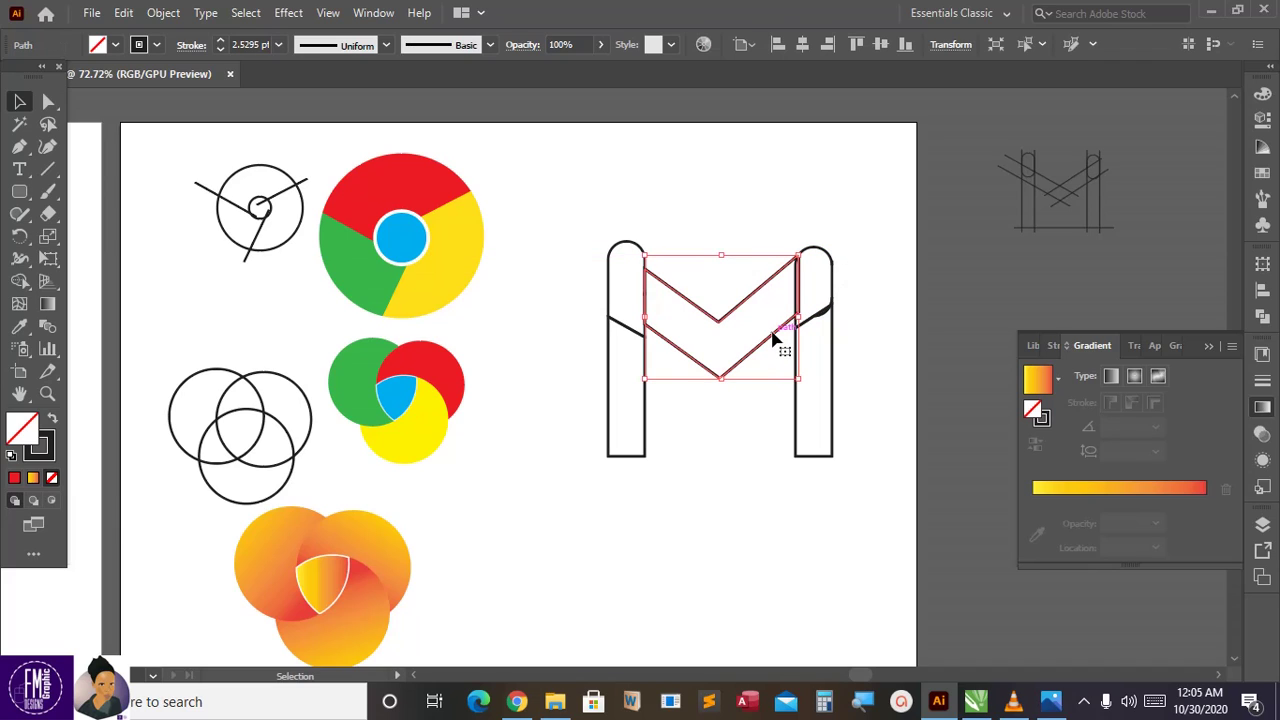
key("Up")
key("Up")
key("Up")
key("Up")
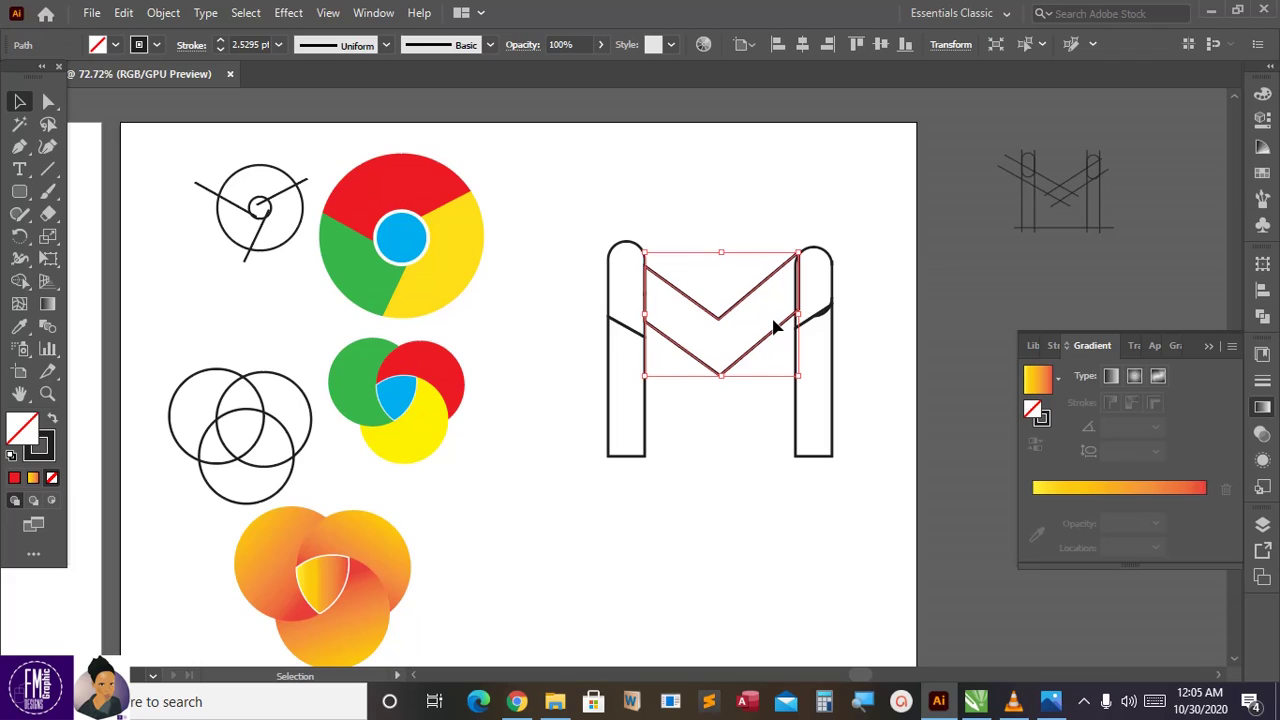
key("Down")
key("Down")
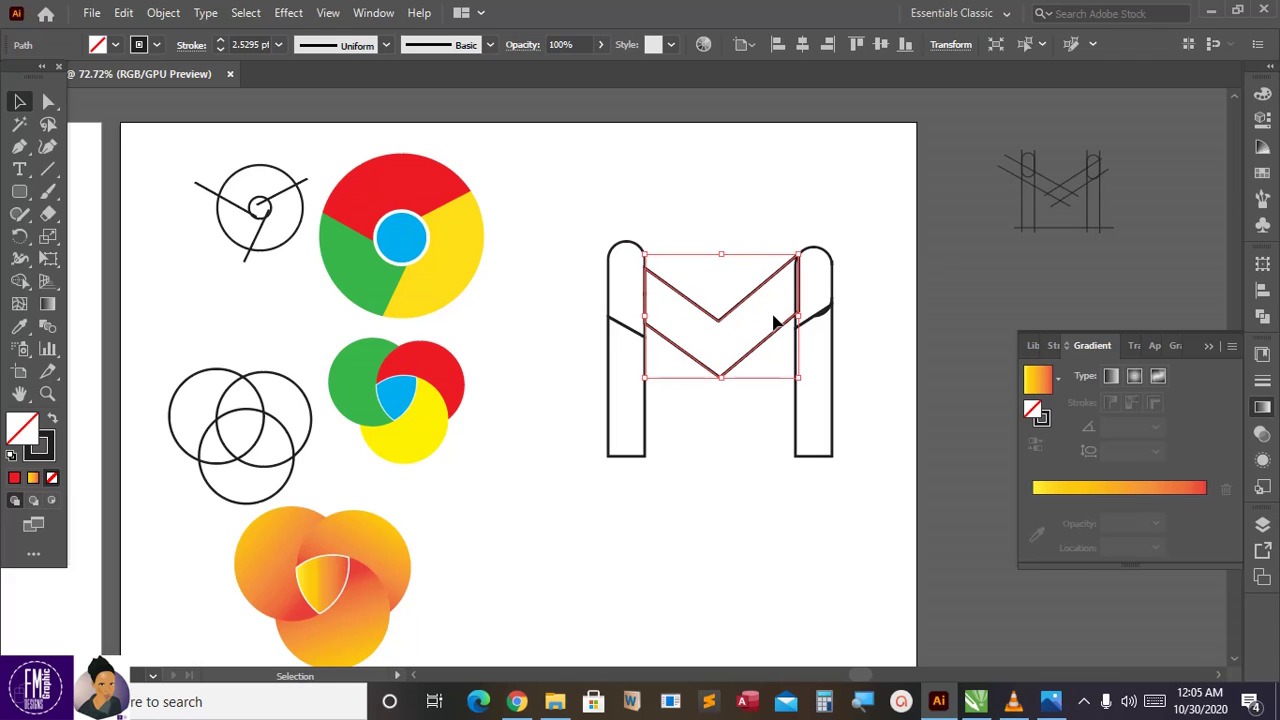
key("ctrl")
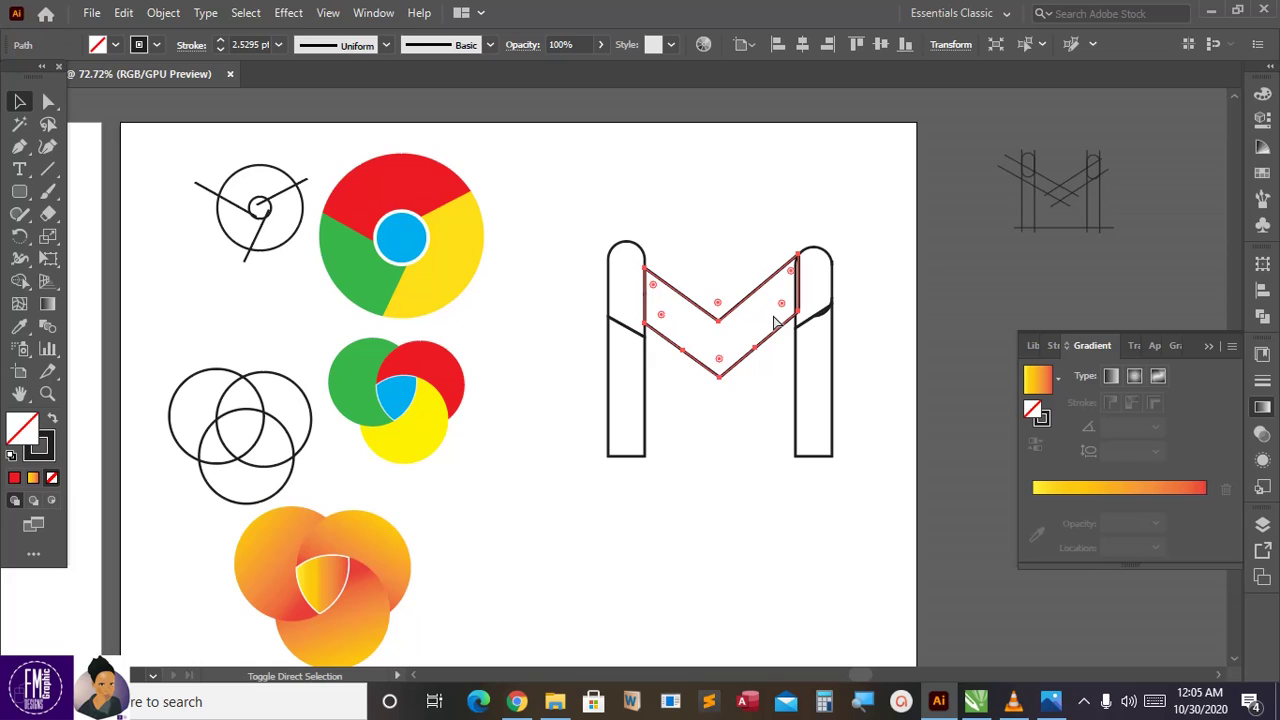
Fill the rounded upper segment of the left pillar with light blue.
left_click(826, 282)
left_click(821, 260)
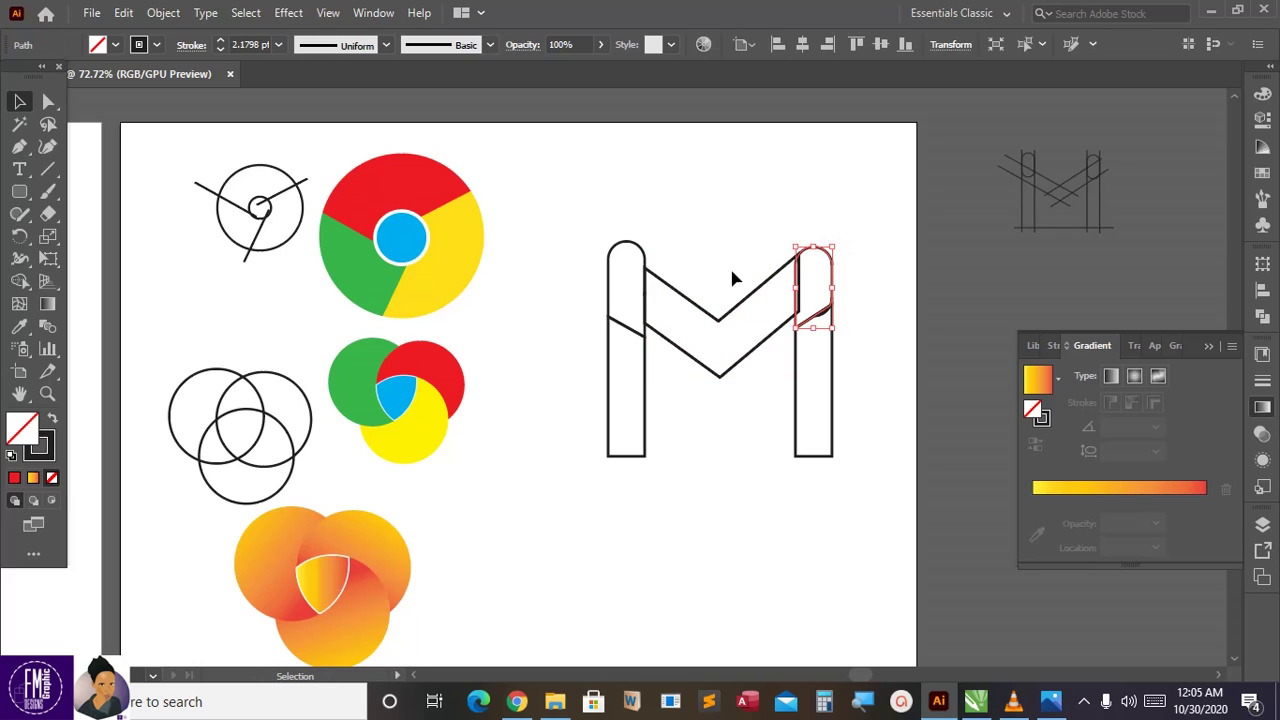
left_click(613, 285)
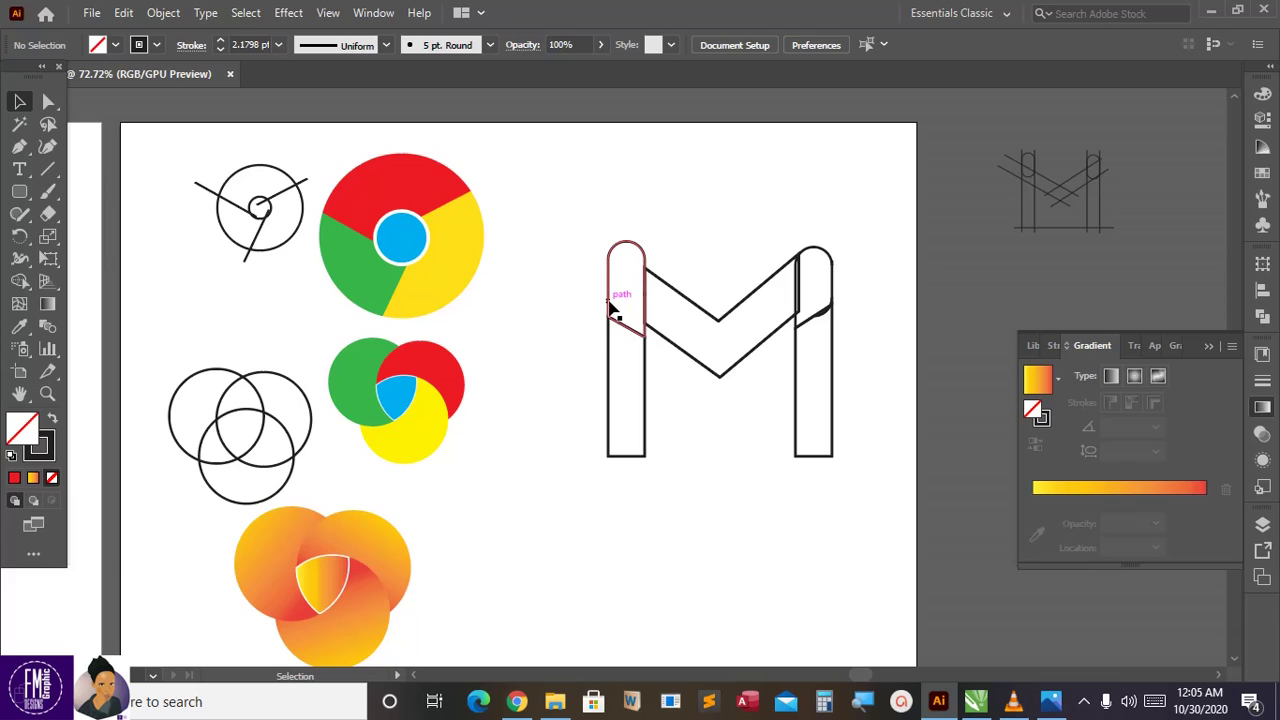
left_click(614, 305)
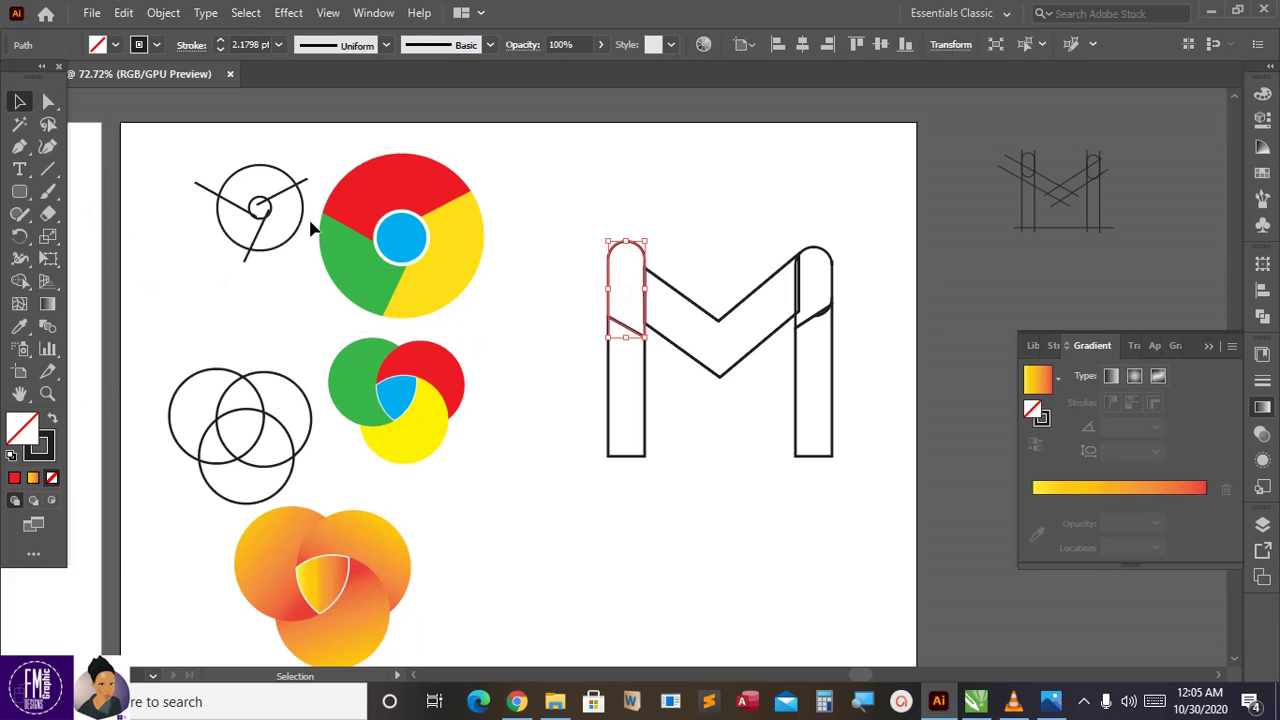
left_click(115, 44)
left_click(103, 79)
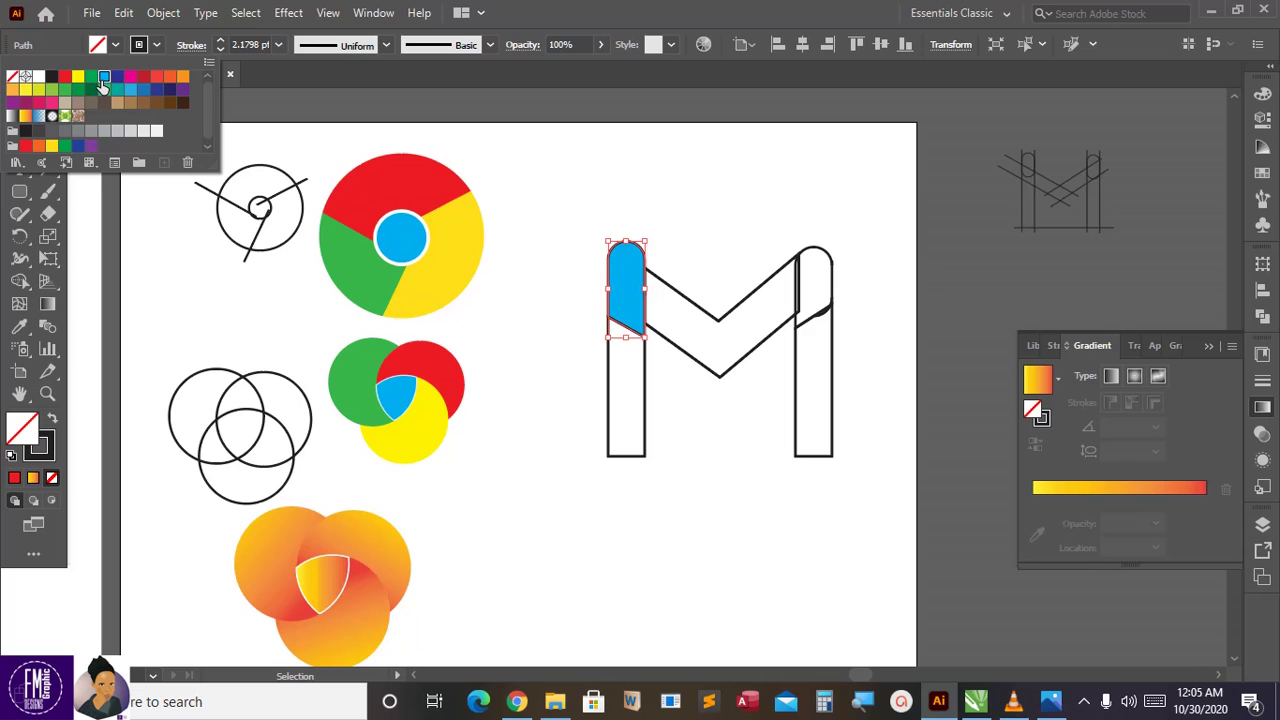
Fill the lower segment of the left pillar with dark red.
left_click(645, 420)
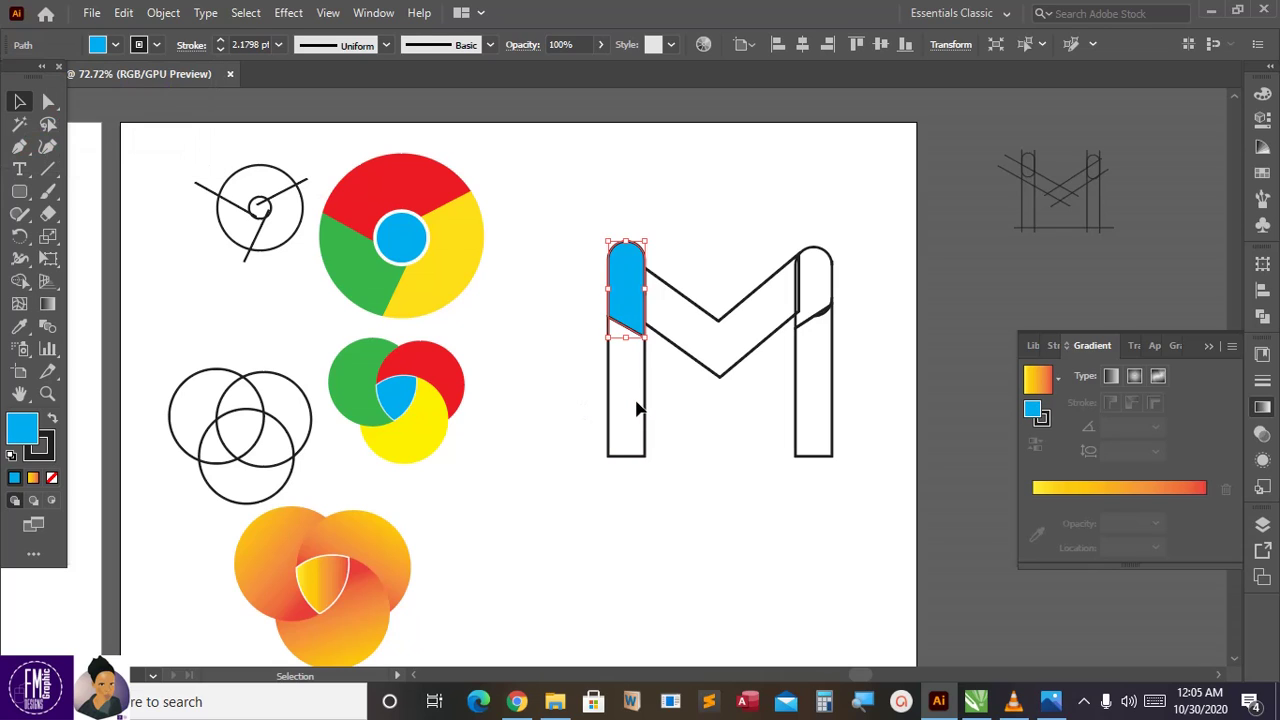
left_click(641, 404)
left_click(645, 400)
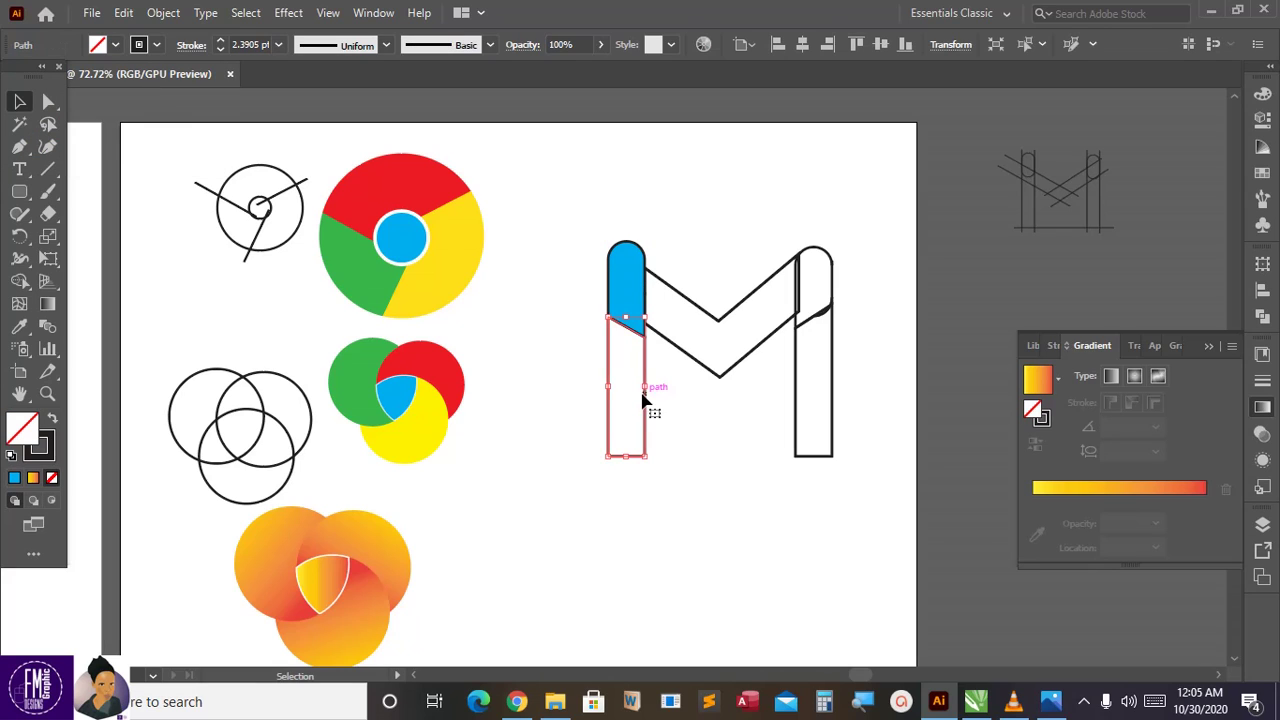
left_click(116, 44)
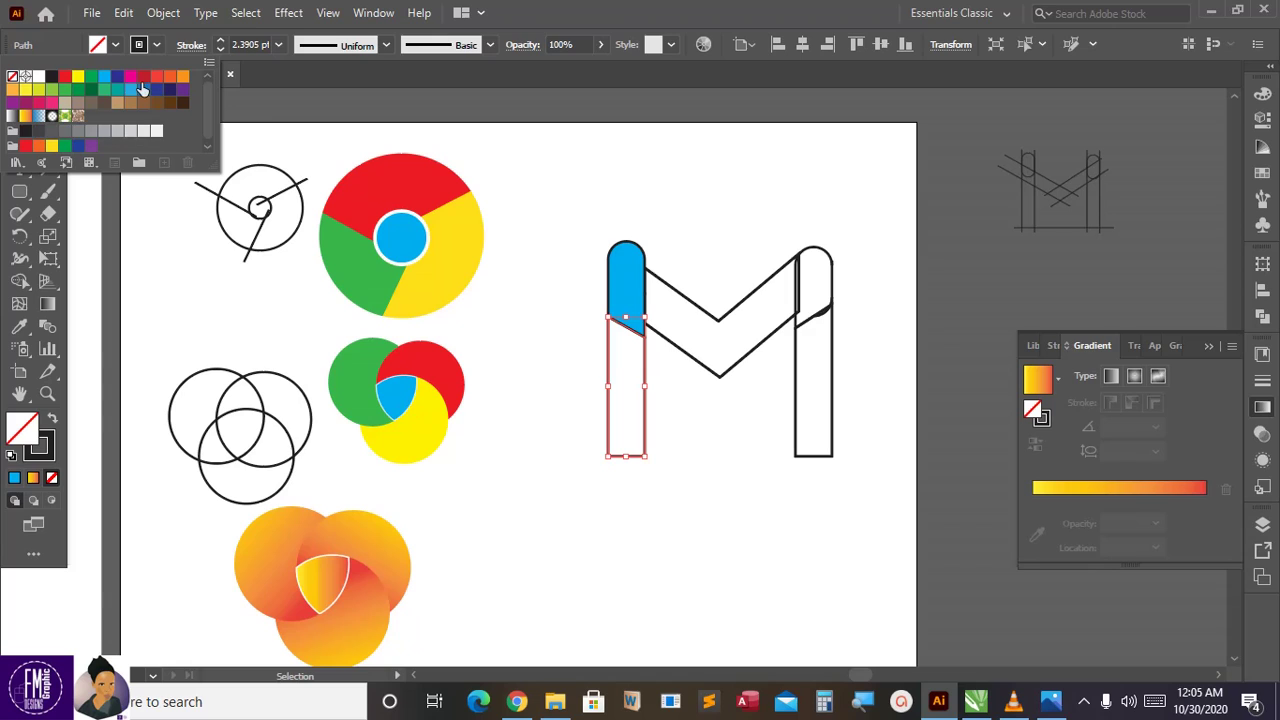
left_click(143, 77)
Fill the V-shaped middle band with bright red.
left_click(688, 302)
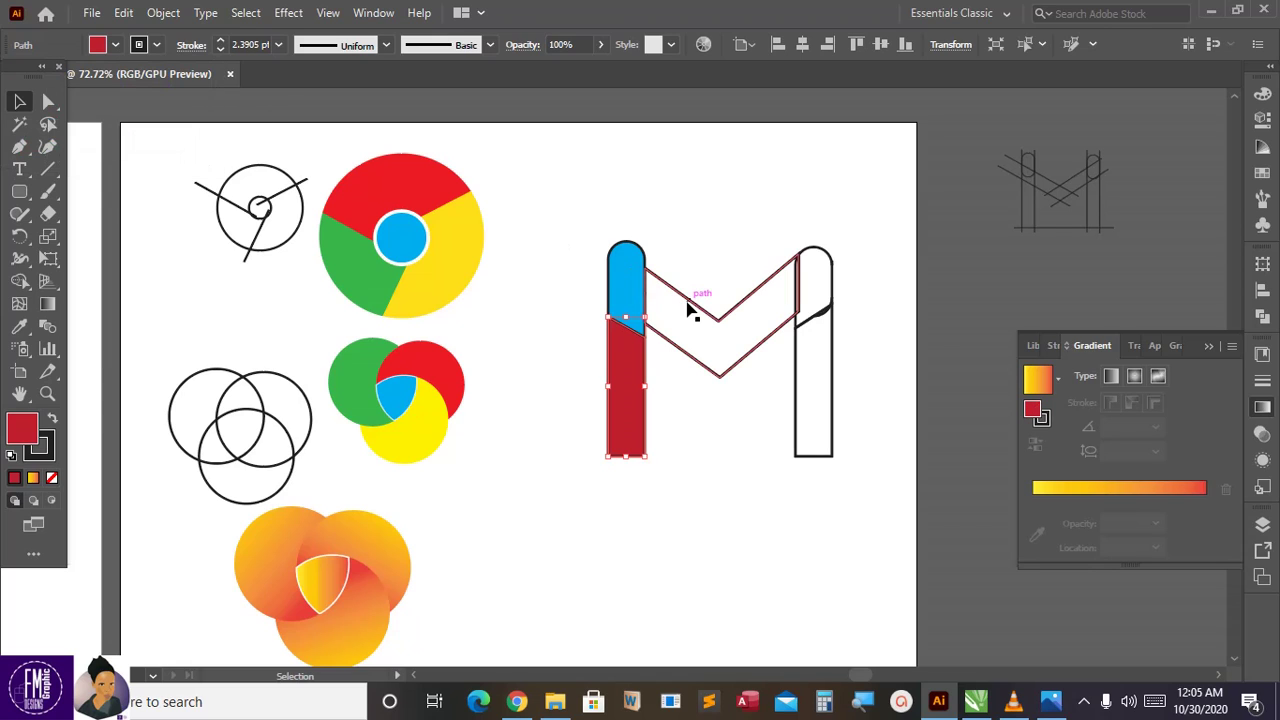
left_click(679, 296)
left_click(116, 44)
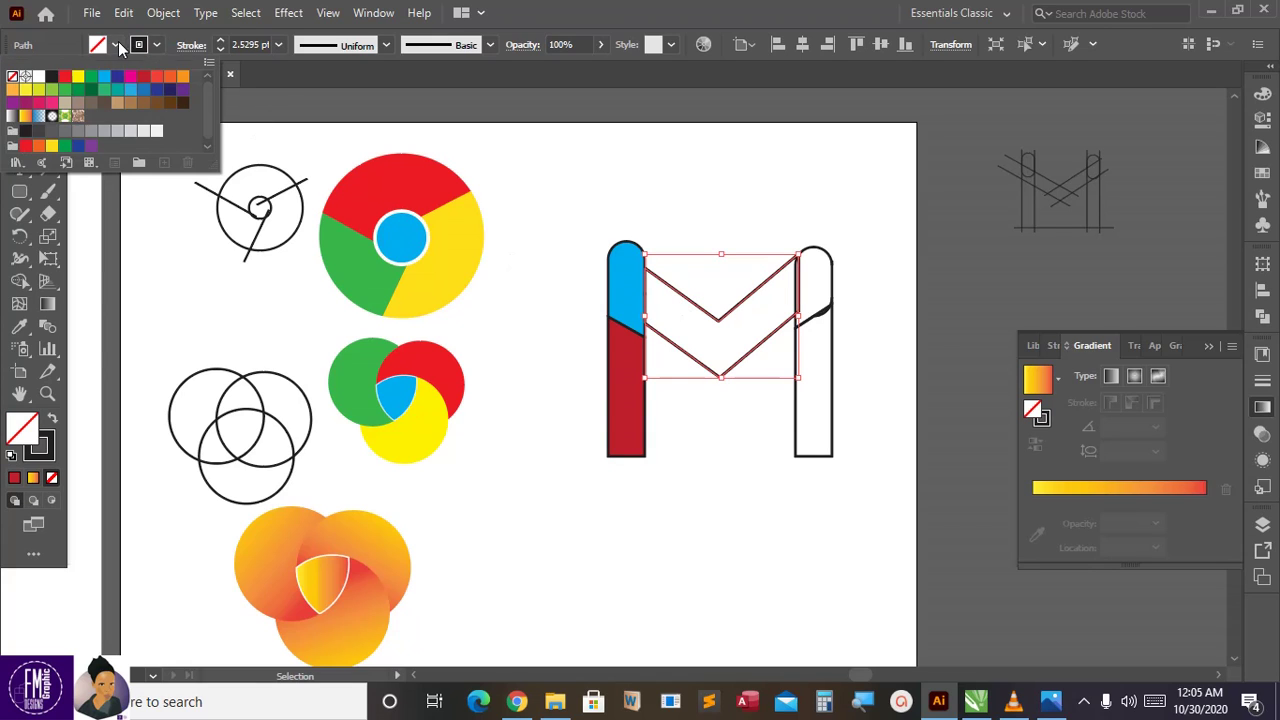
left_click(64, 77)
Fill the rounded upper segment of the right pillar with green.
left_click(818, 287)
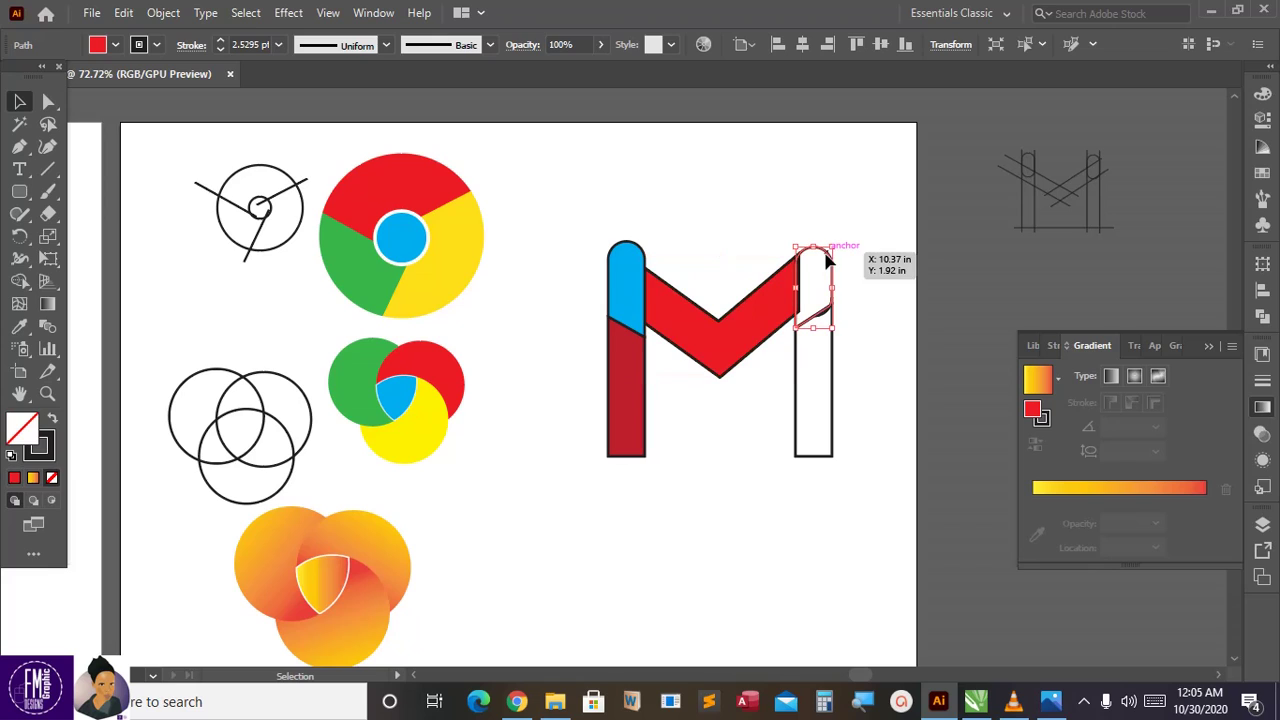
left_click(118, 44)
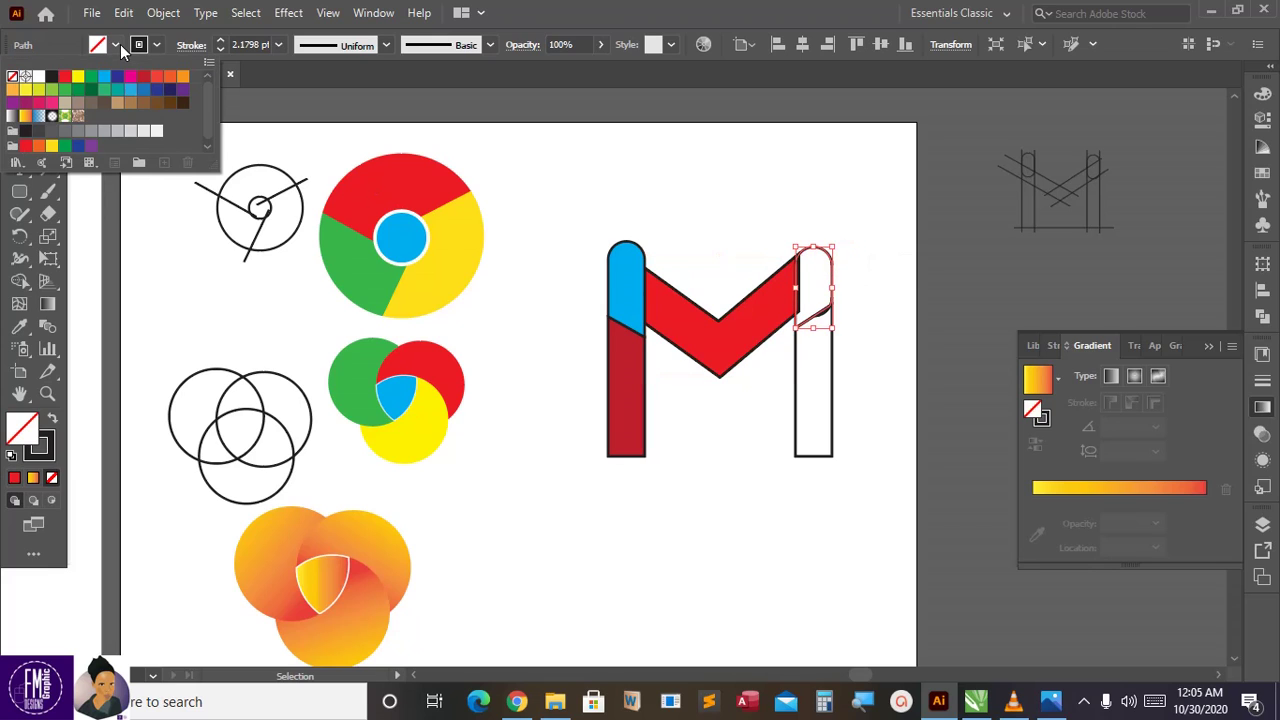
left_click(63, 91)
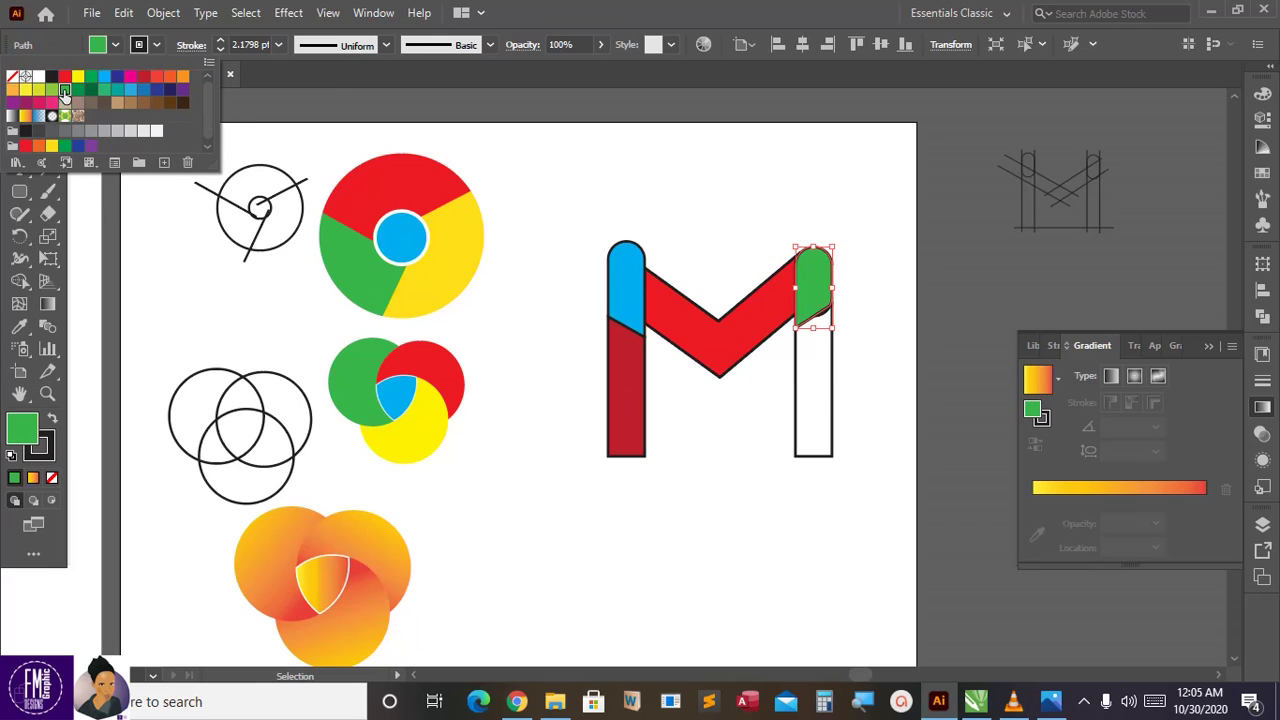
Fill the lower segment of the right pillar with the same dark red as the left one.
left_click(836, 362)
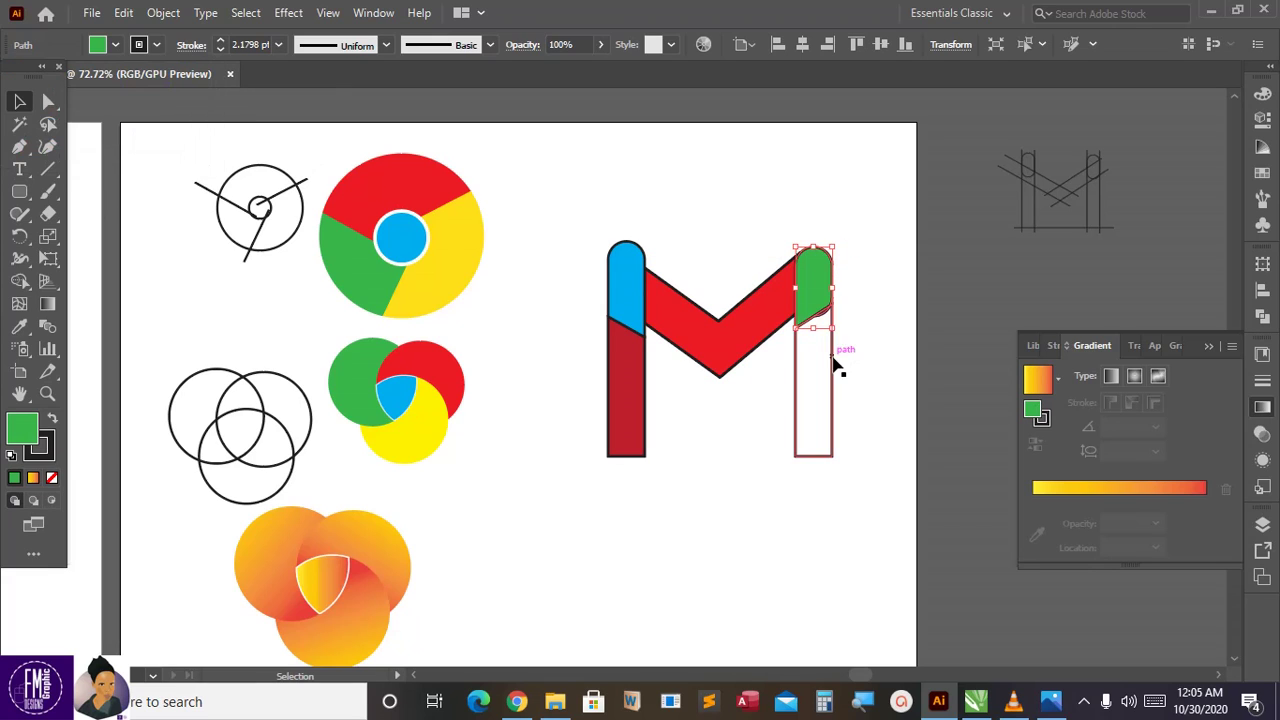
left_click(117, 45)
left_click(149, 78)
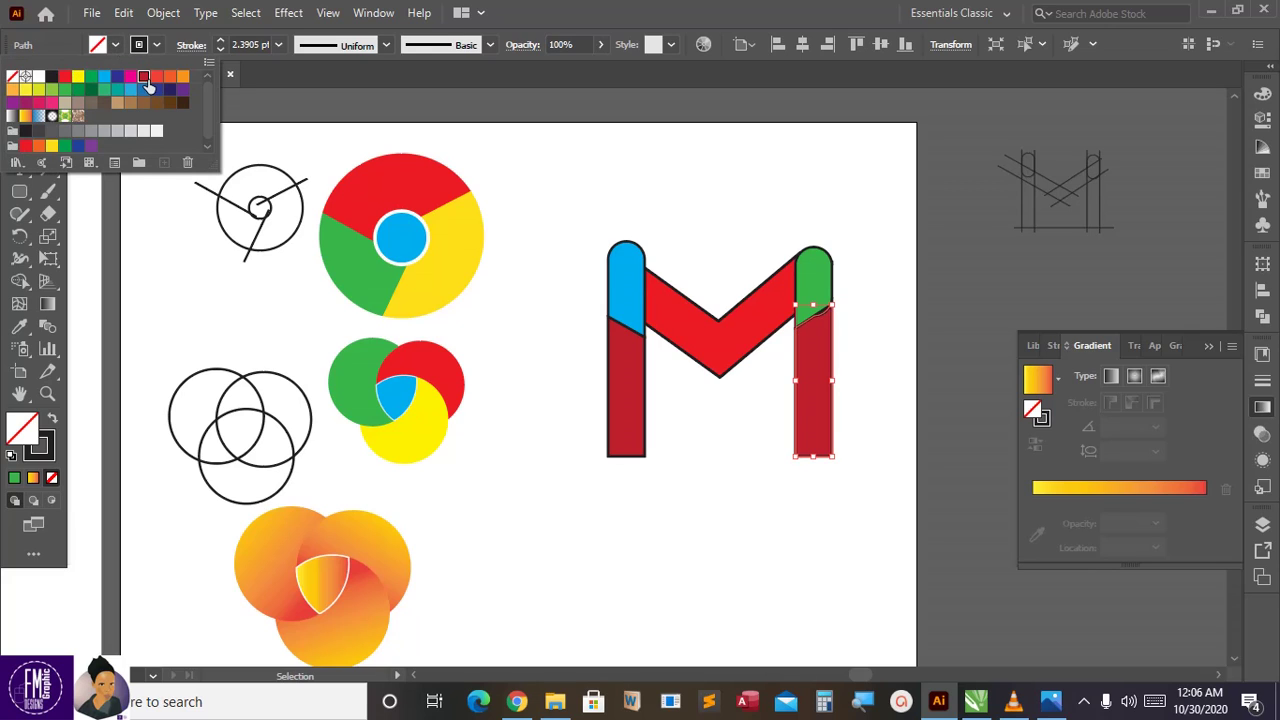
Remove the black outline from all pieces of the M, setting their stroke to none.
left_click(524, 285)
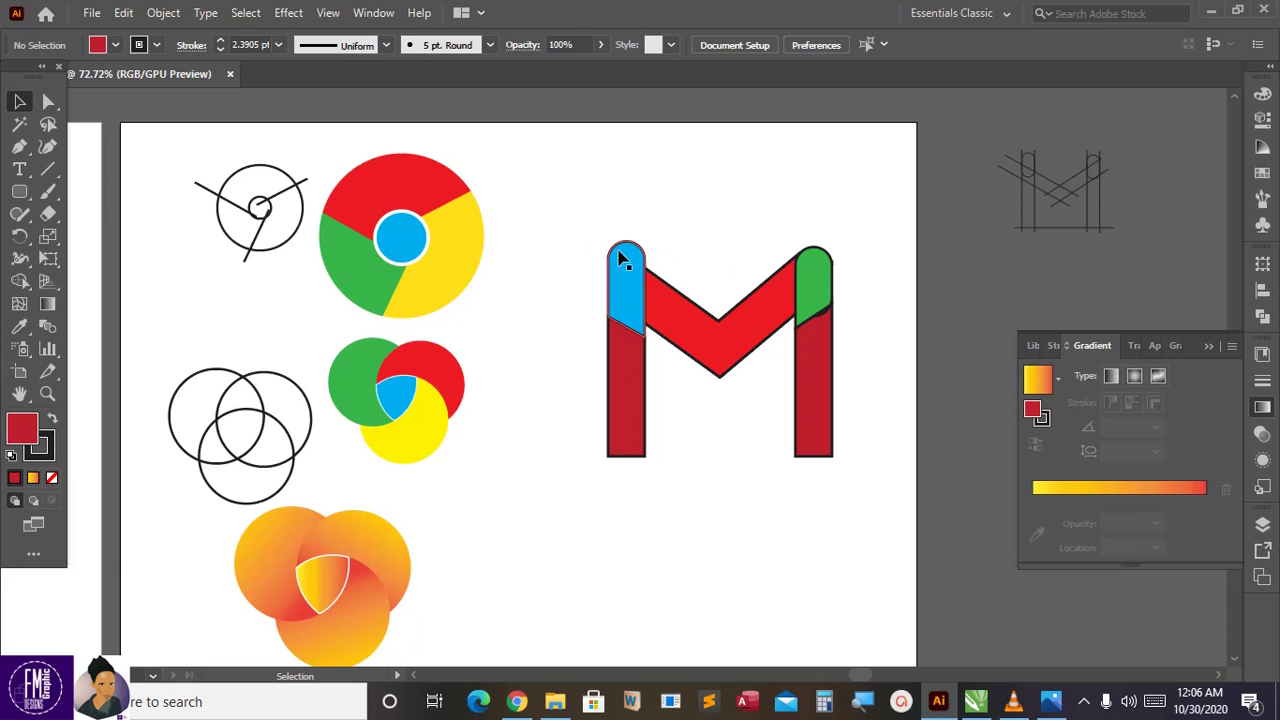
left_click_drag(888, 514, 888, 514)
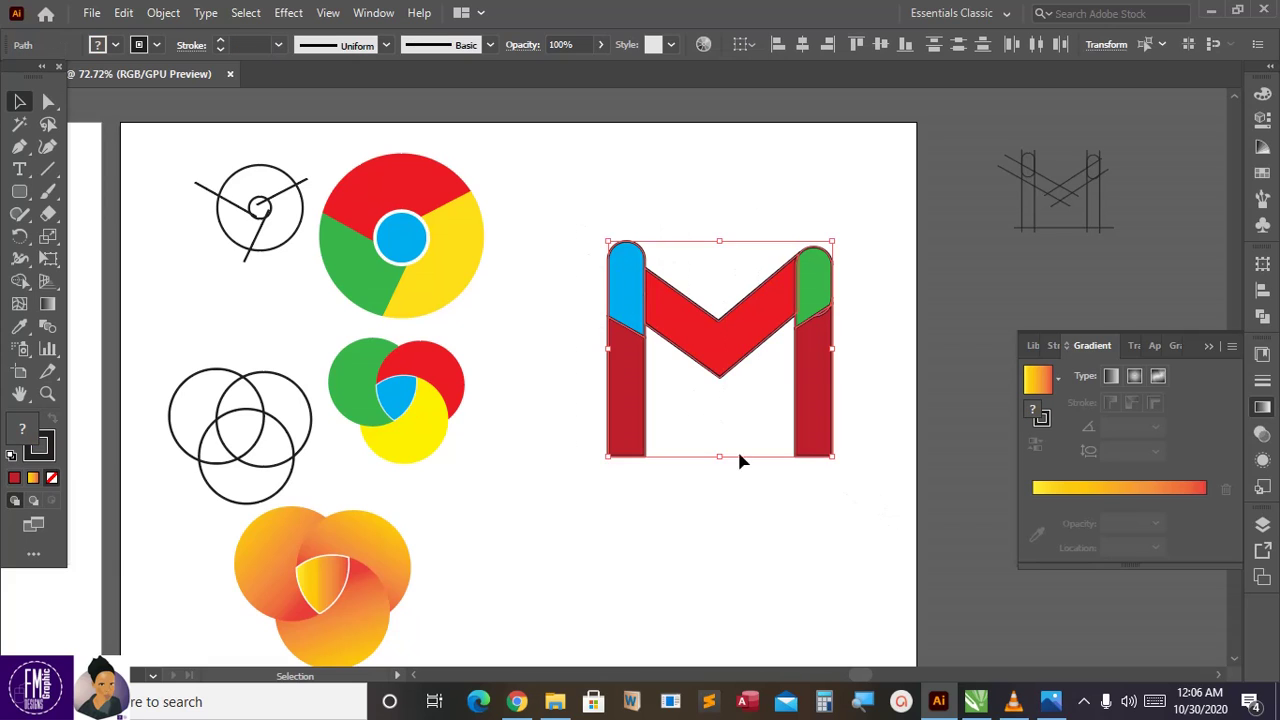
left_click(157, 44)
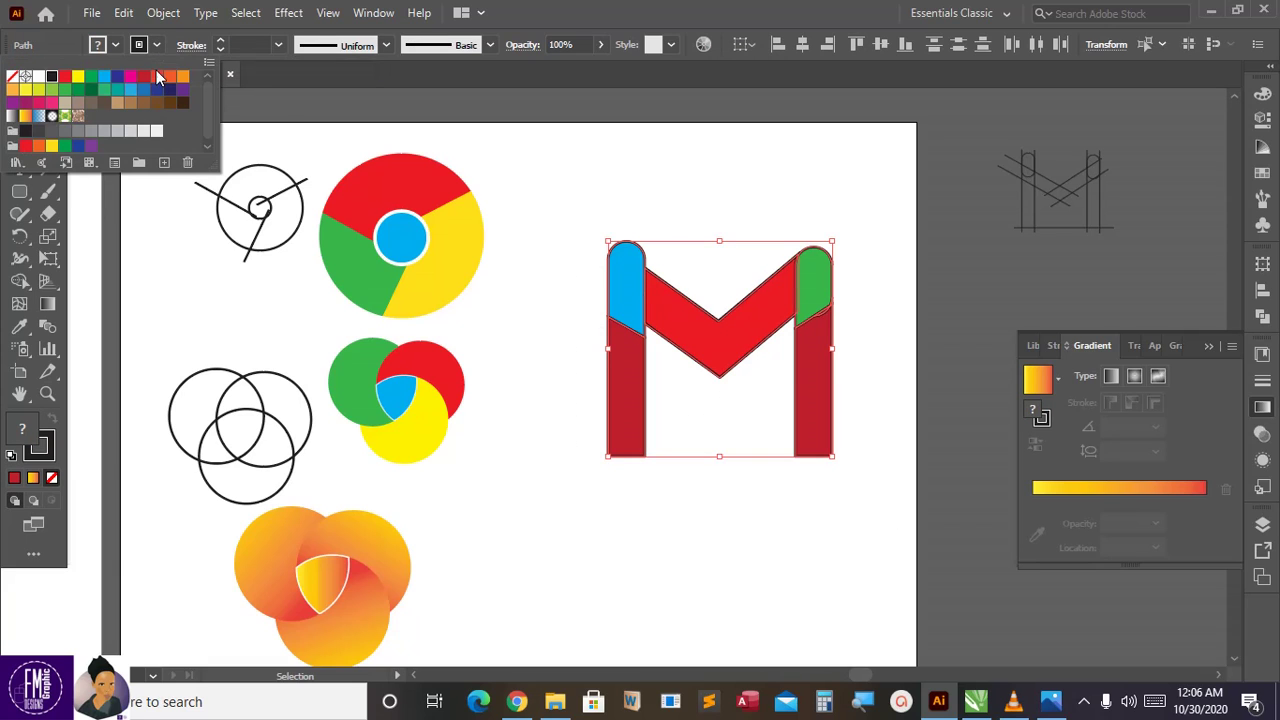
left_click(13, 78)
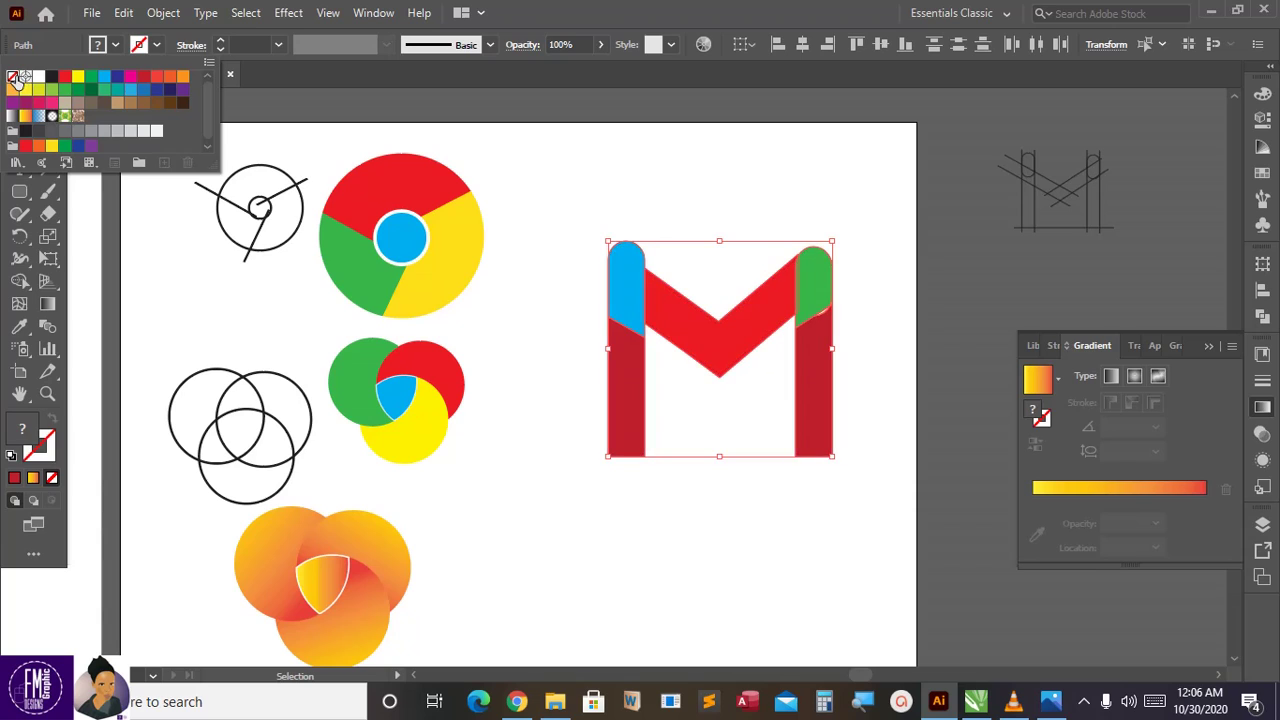
left_click(541, 152)
Delete the small unfilled leftover sliver between the green and dark red segments of the right pillar.
left_click(853, 278)
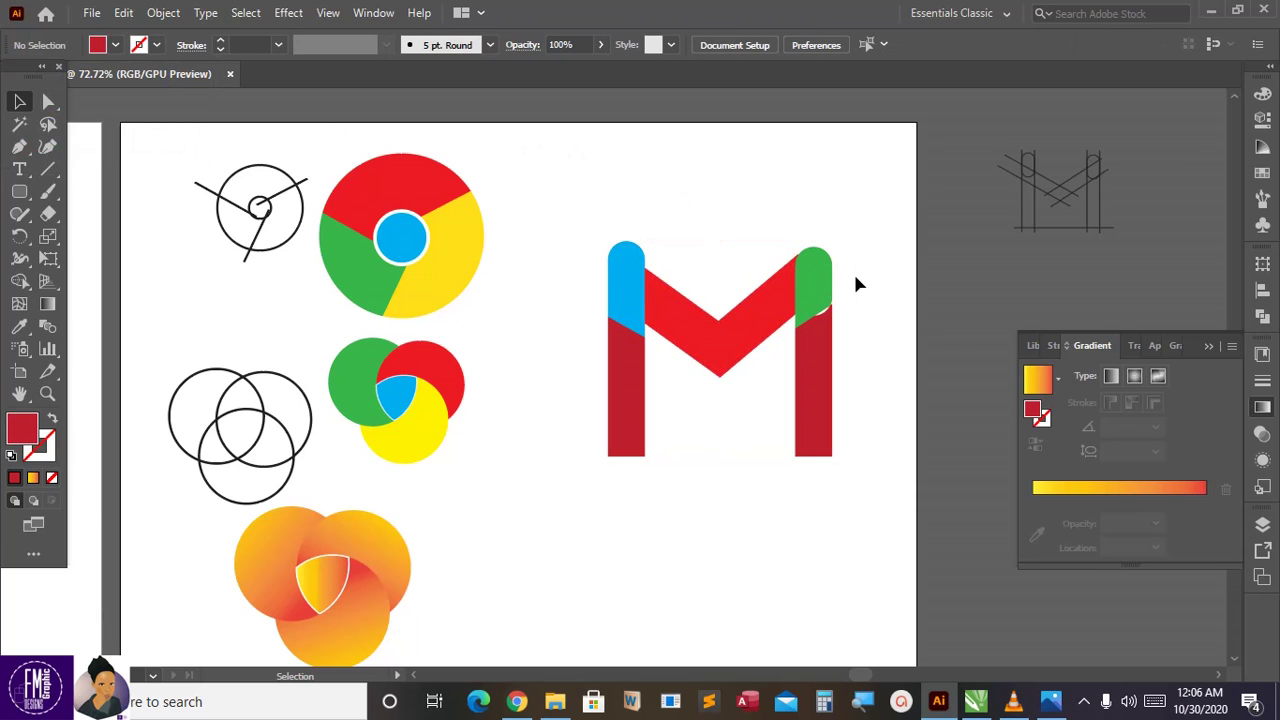
left_click(828, 318)
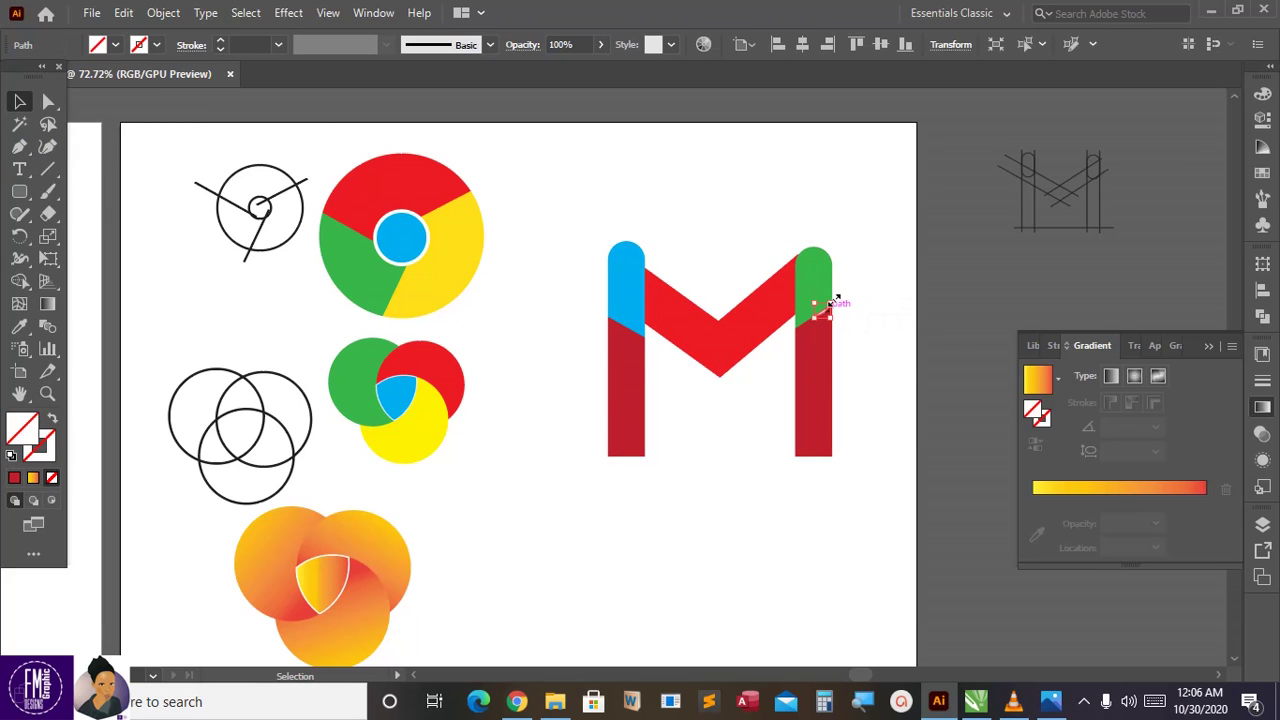
key("Delete")
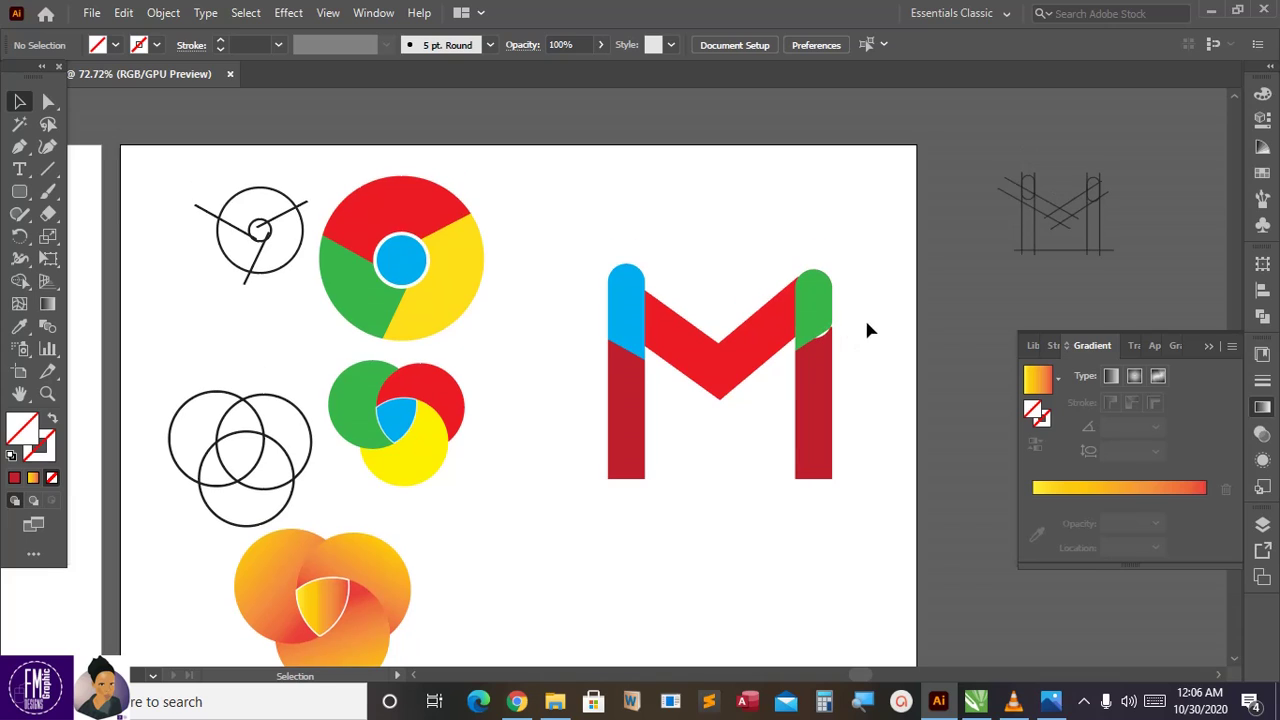
Examine the joint between the green and dark red segments of the right pillar up close.
scroll(860, 315, "up", 1)
key("ctrl+plus")
key("ctrl+plus")
key("ctrl+plus")
key("ctrl+plus")
key("ctrl+plus")
key("ctrl+plus")
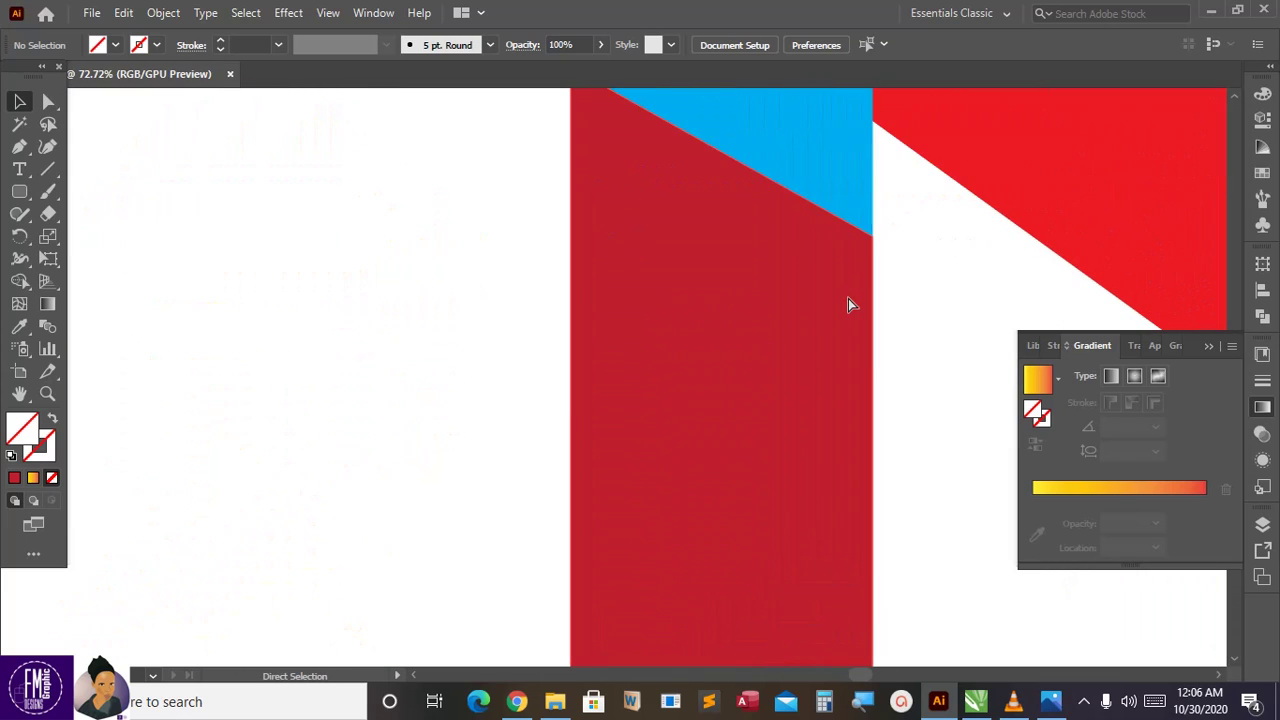
left_click_drag(860, 675, 891, 679)
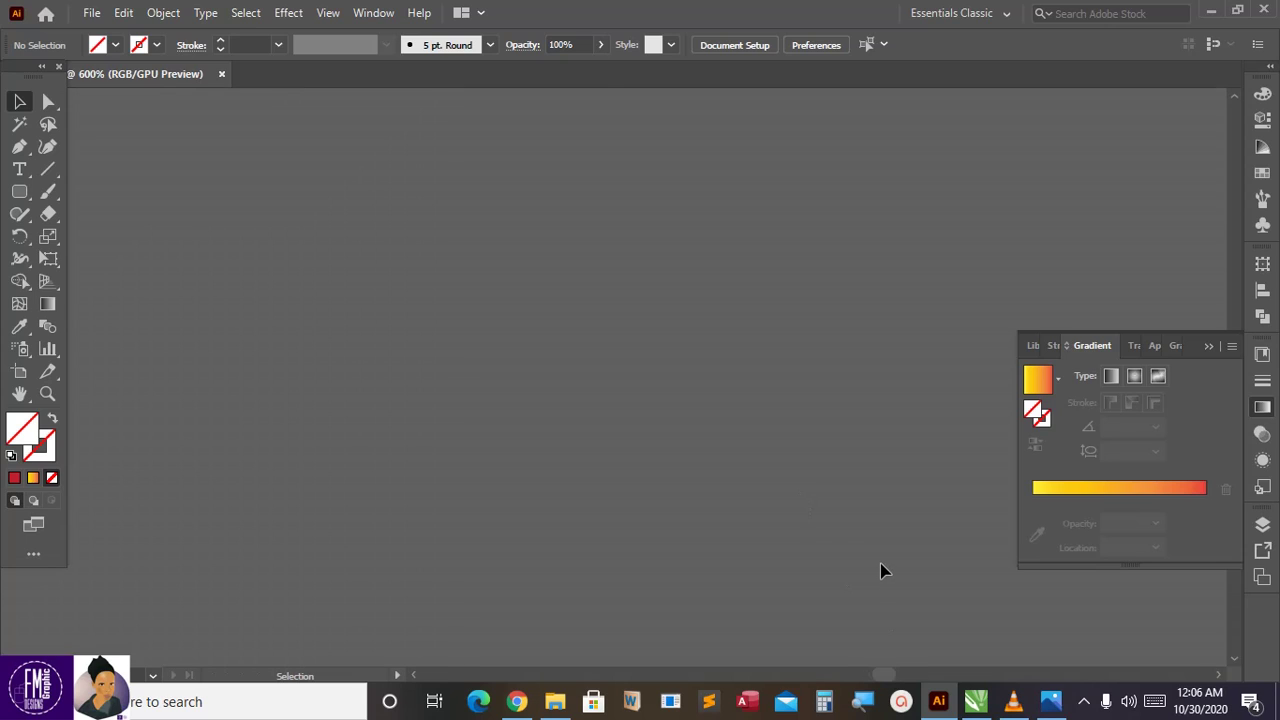
scroll(880, 567, "up", 8)
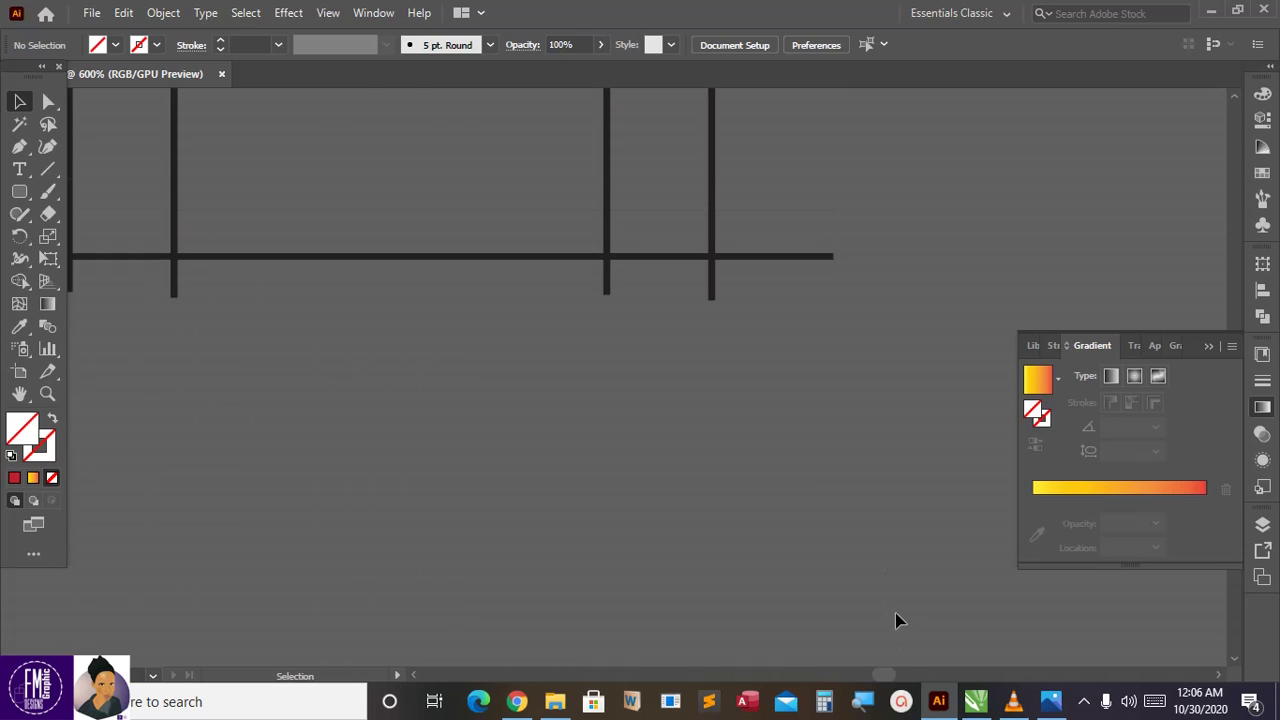
key("ctrl+1")
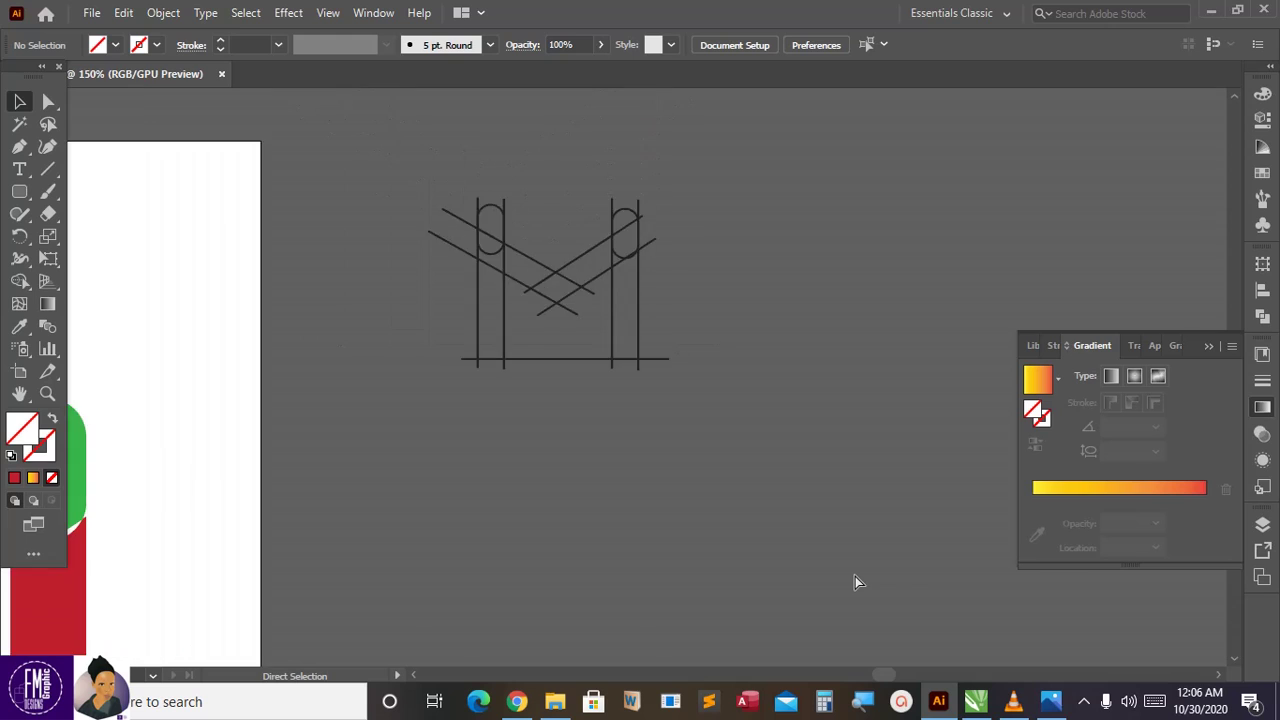
scroll(173, 545, "down", 3)
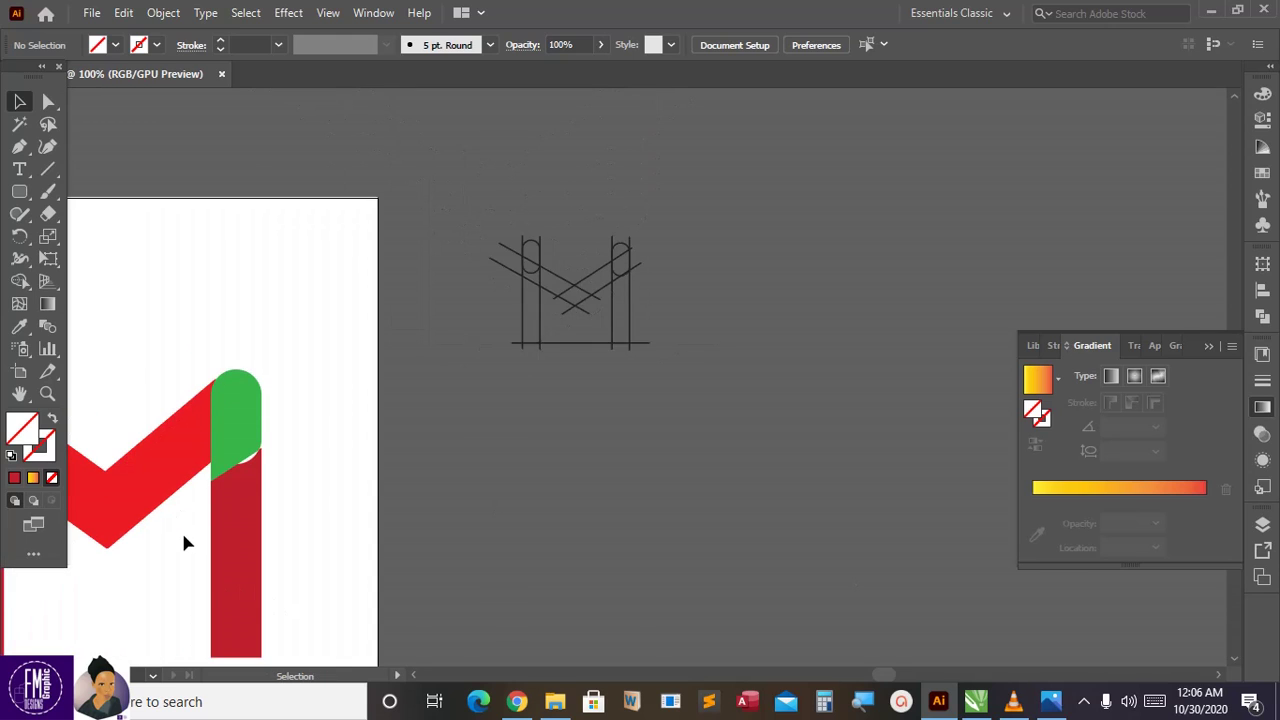
key("z")
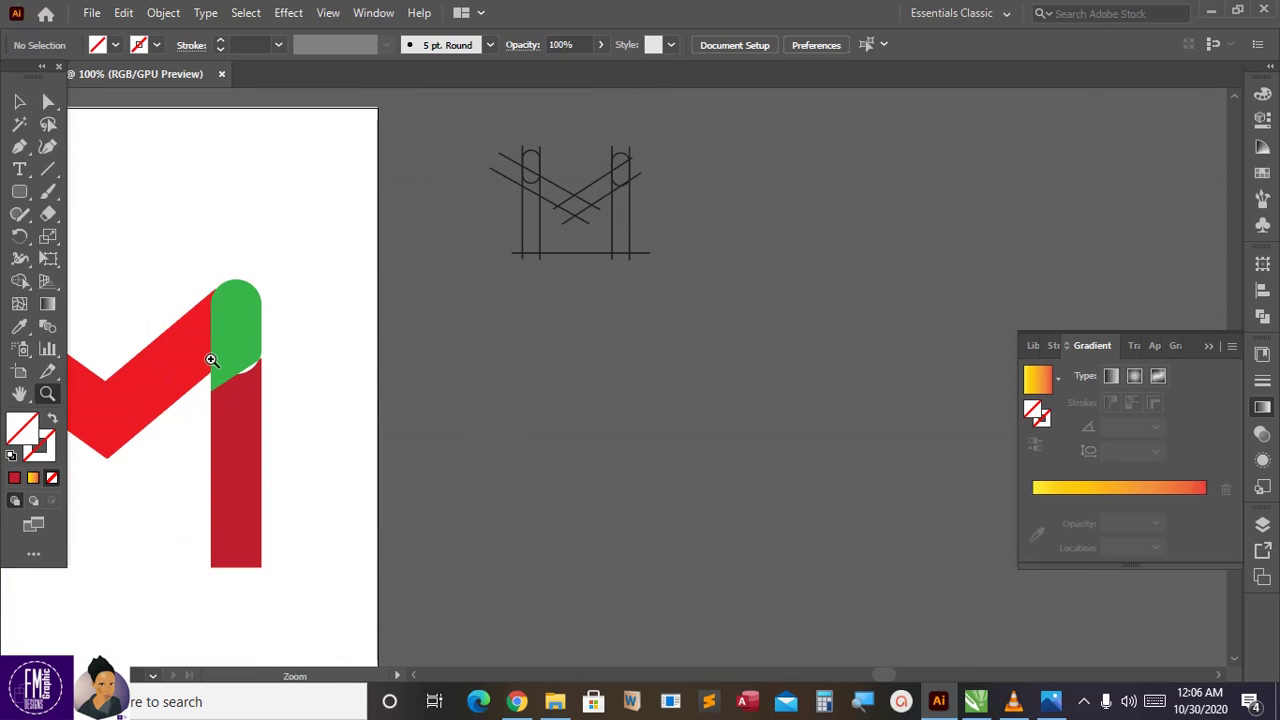
left_click(218, 360)
left_click(655, 402)
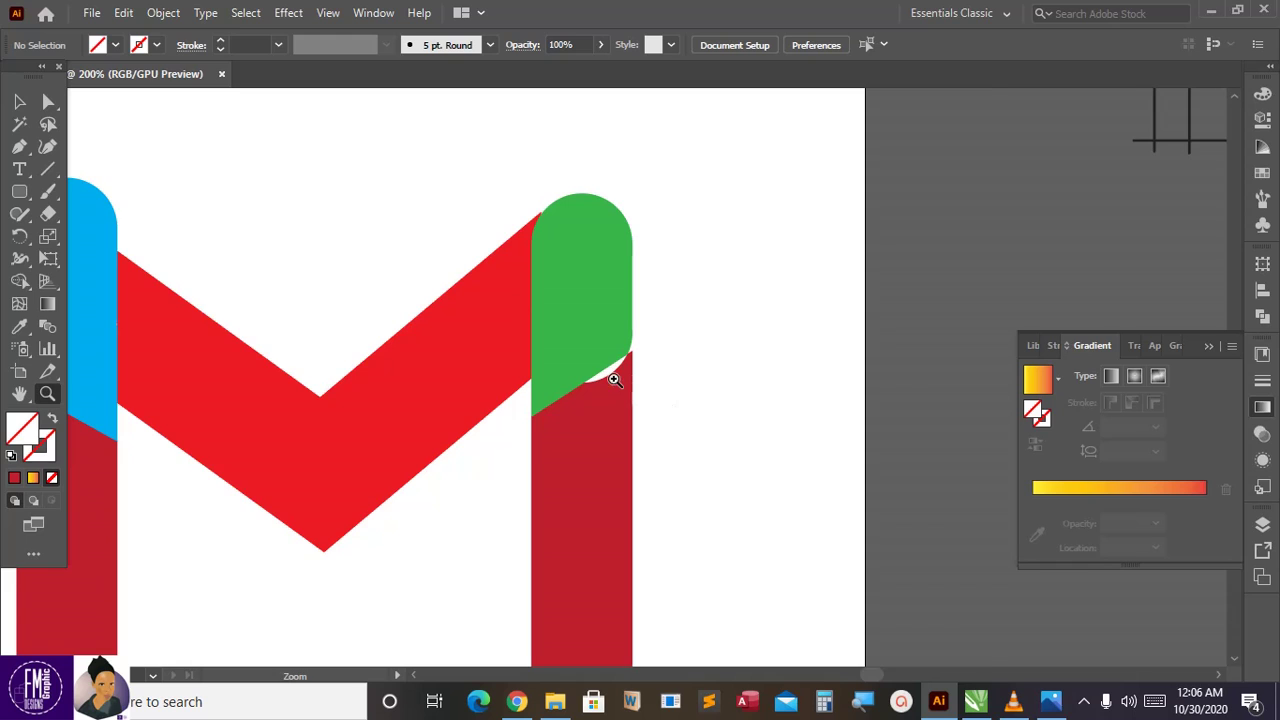
left_click(610, 368)
left_click(585, 360)
left_click(656, 366)
left_click(662, 366)
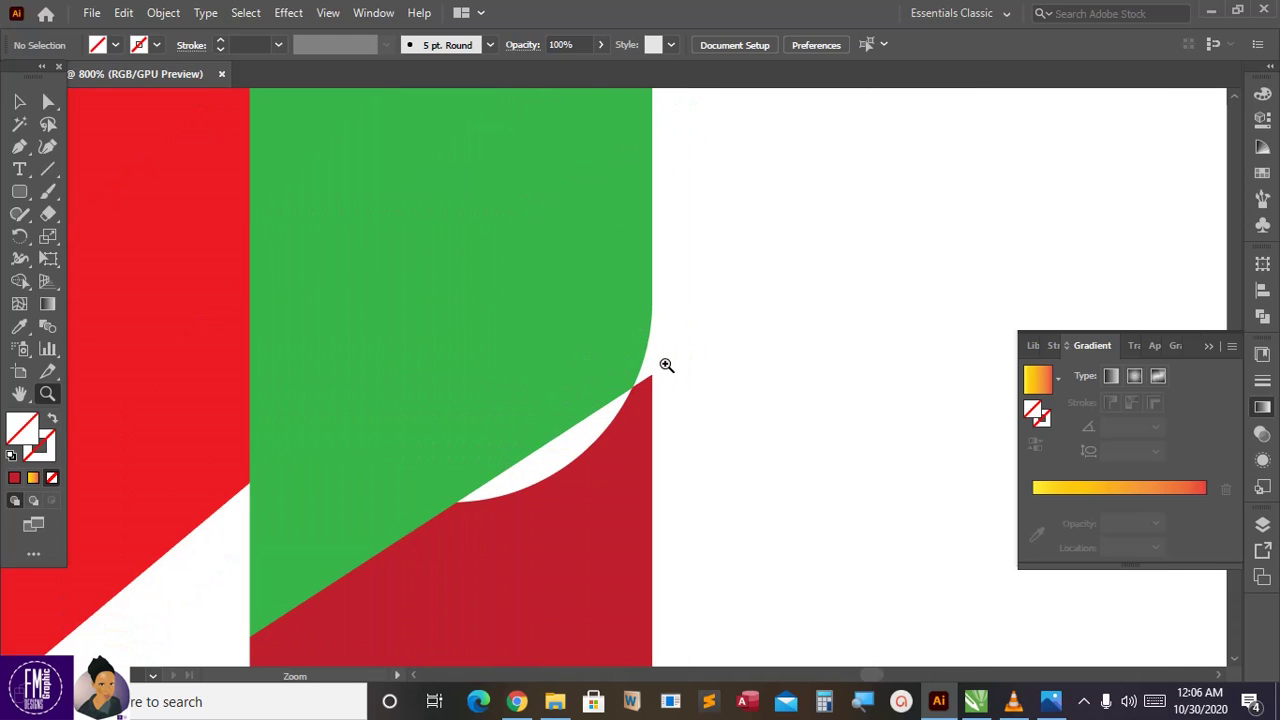
left_click(19, 101)
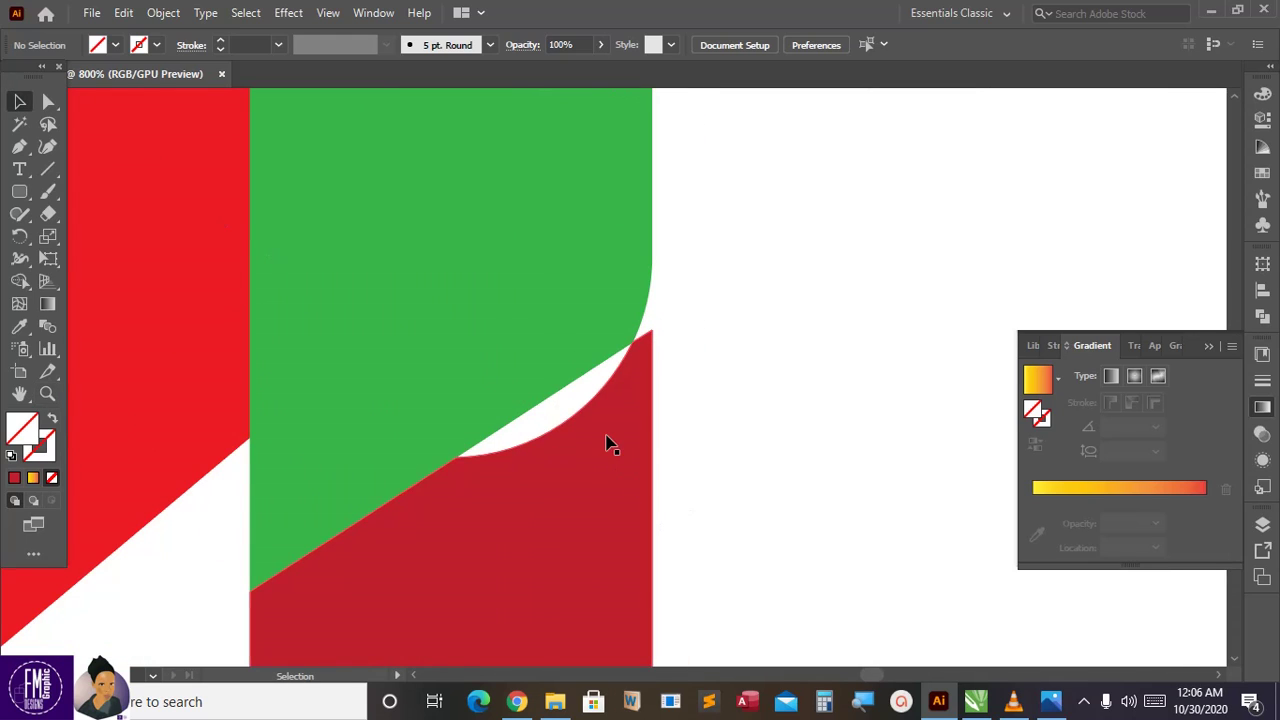
left_click_drag(607, 443, 734, 466)
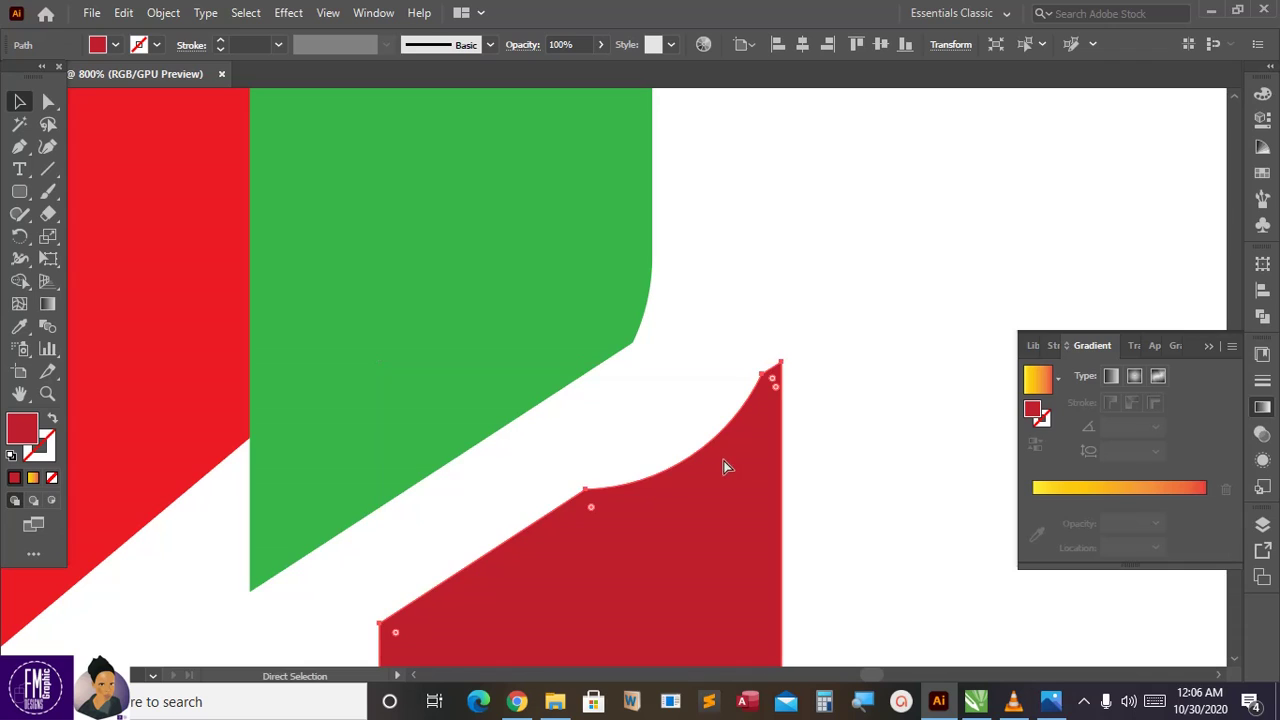
key("ctrl+z")
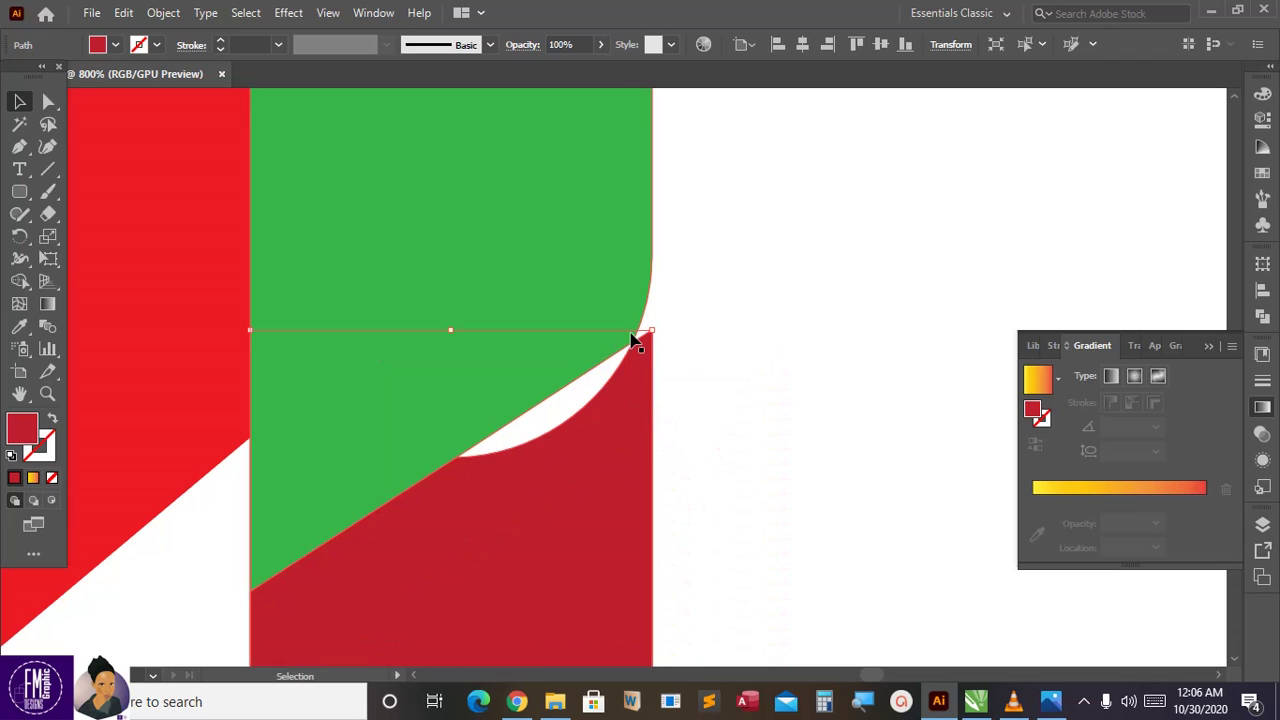
Stretch the top of the right pillar's dark red segment upward beneath the green segment to close the white gap.
left_click_drag(451, 330, 451, 257)
key("a")
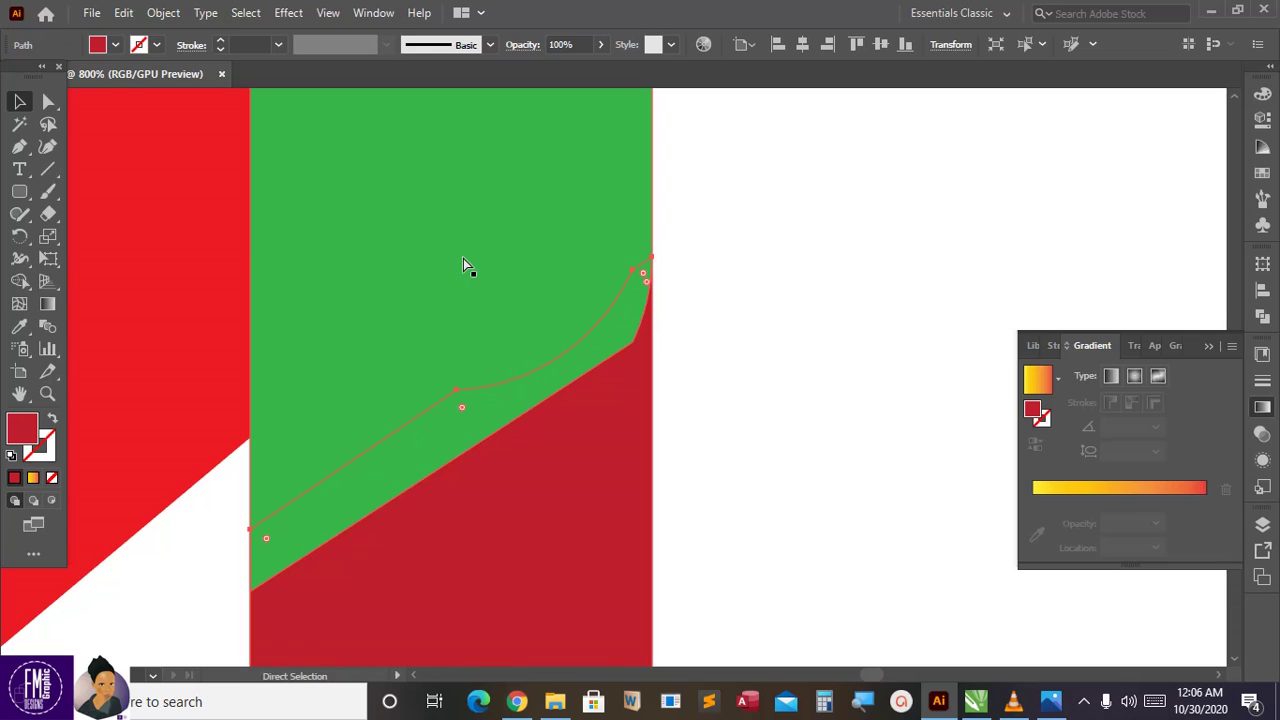
key("ctrl+minus")
key("ctrl+minus")
key("ctrl+minus")
key("ctrl+minus")
key("ctrl+minus")
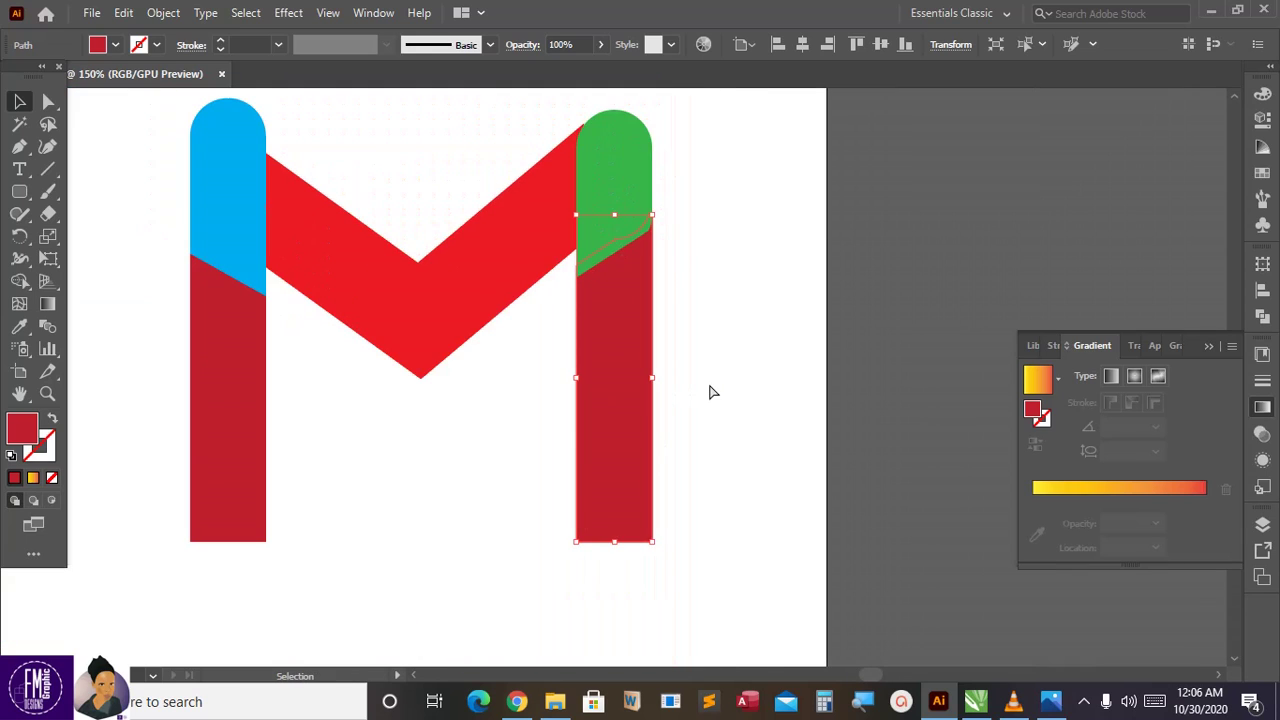
left_click(714, 386)
Inspect the coloured M logo up close and alongside the other logos on both artboards.
scroll(172, 240, "up", 2)
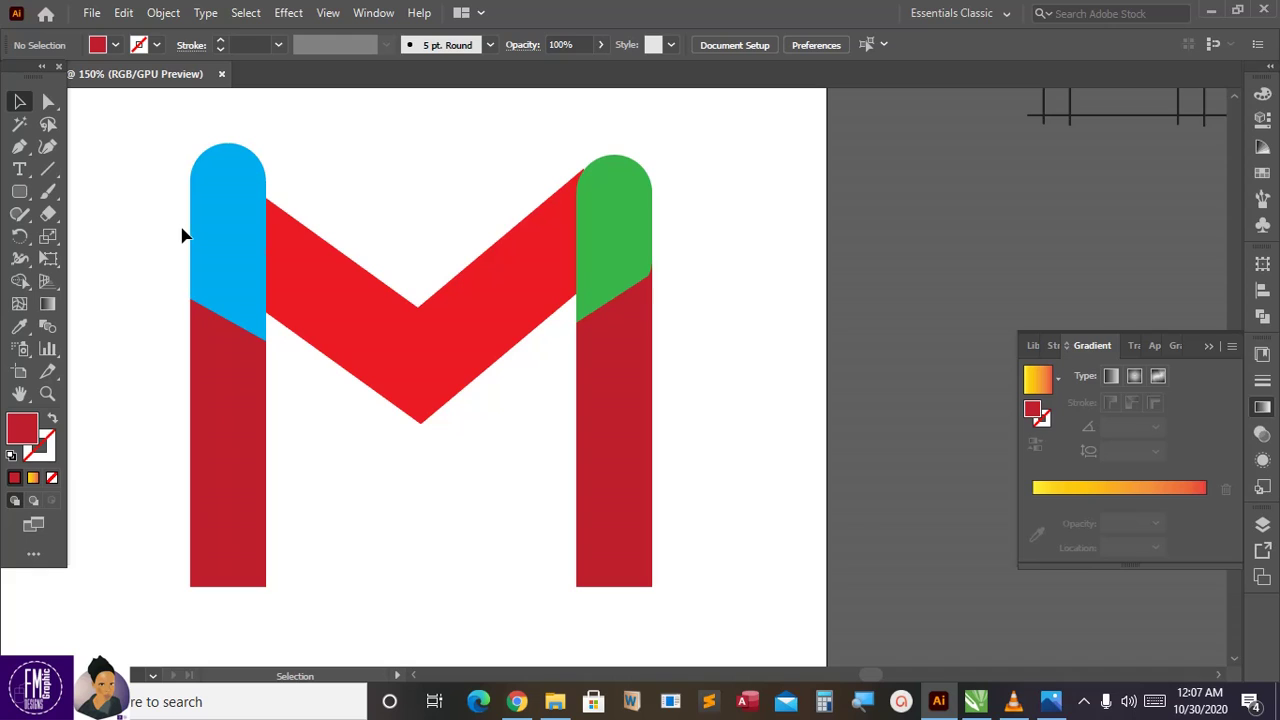
scroll(184, 236, "down", 2)
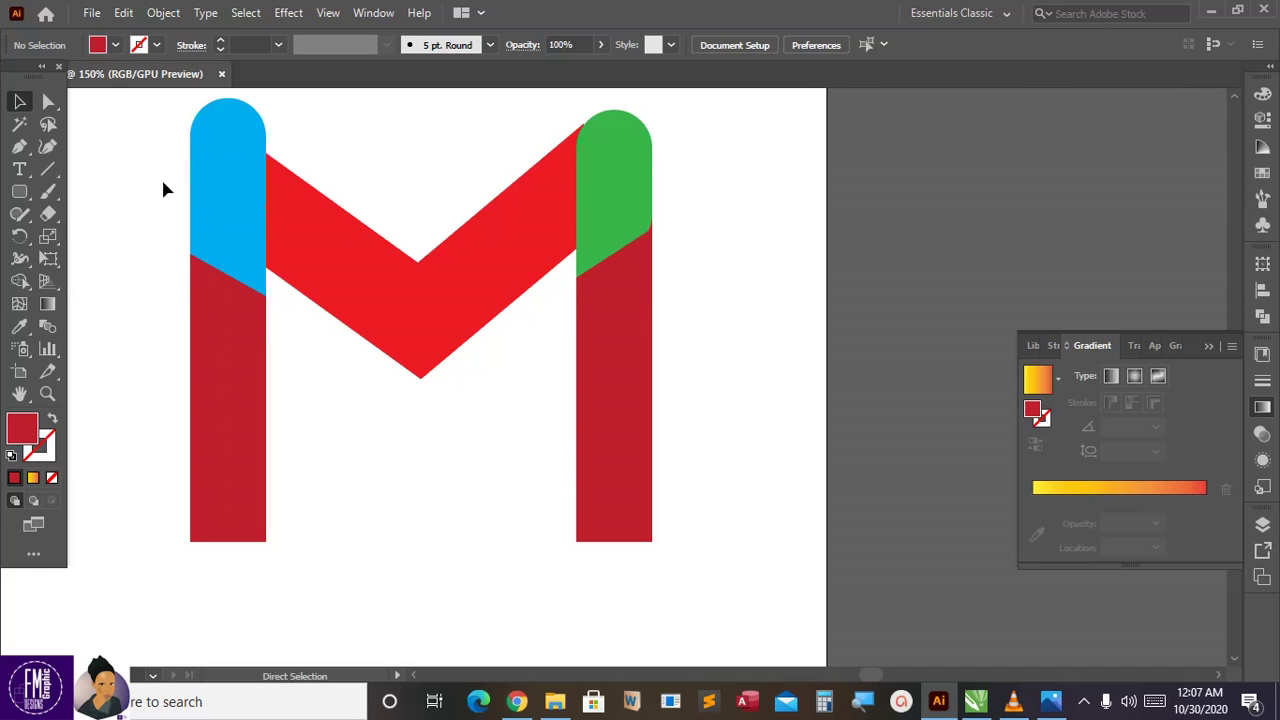
key("ctrl+minus")
key("ctrl+plus")
key("ctrl+plus")
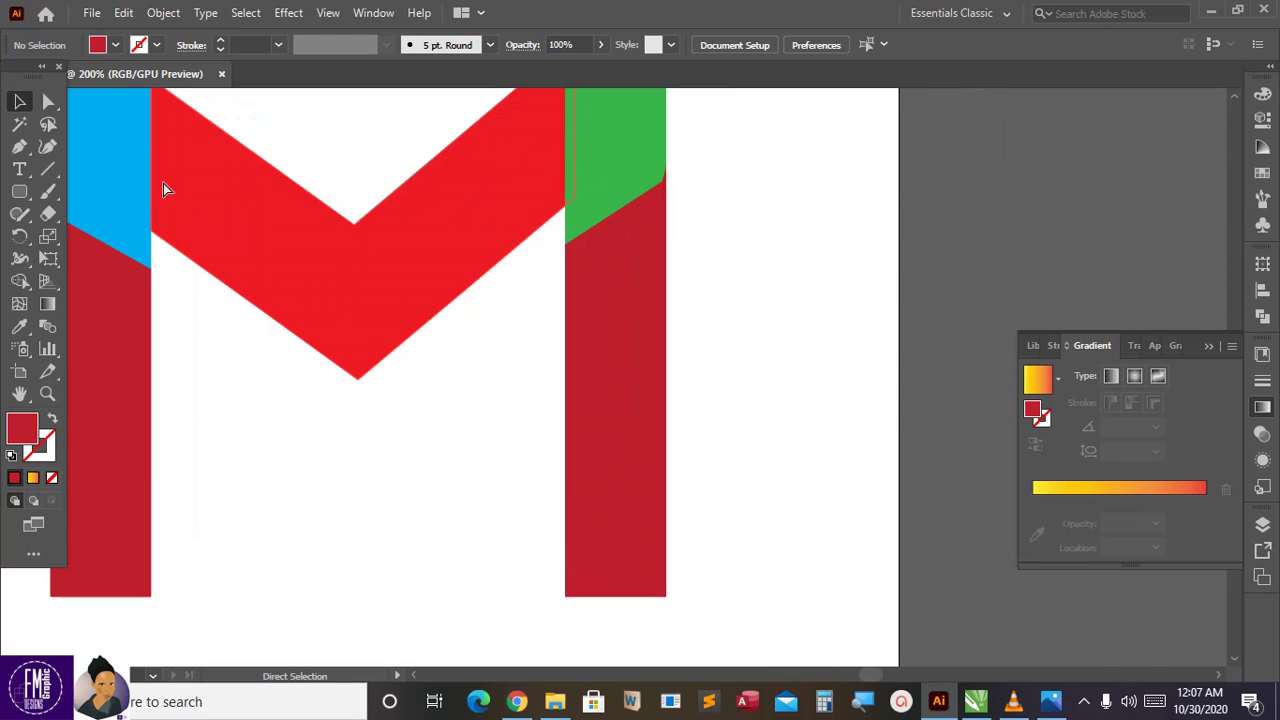
scroll(290, 215, "down", 2)
scroll(291, 200, "up", 2)
key("ctrl+minus")
key("ctrl+minus")
key("ctrl+minus")
key("ctrl+minus")
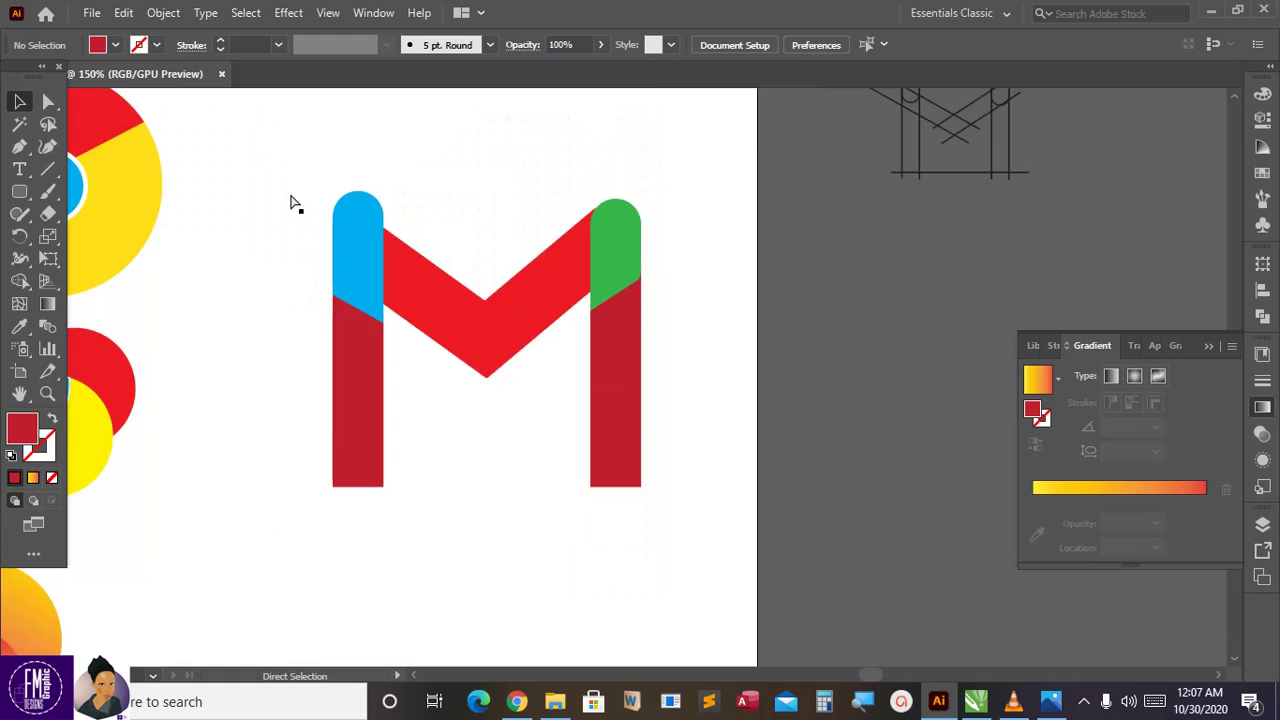
key("ctrl+minus")
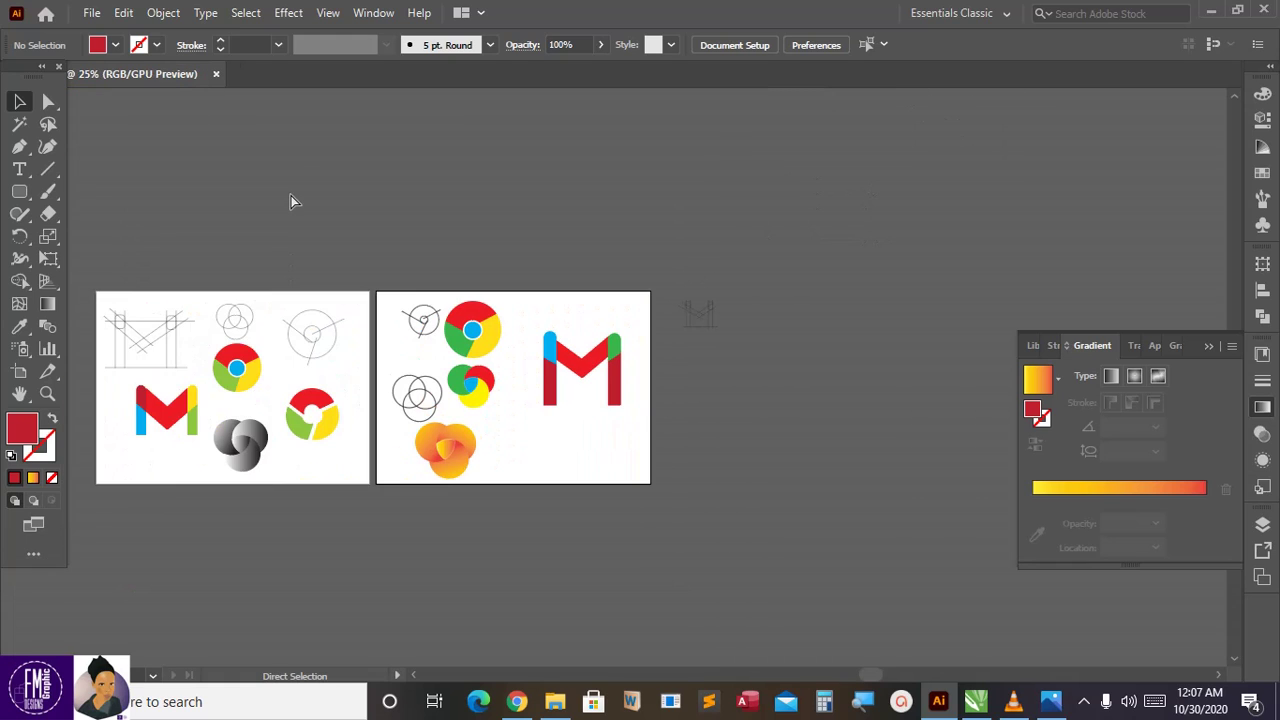
Add a third artboard to the document, beside the one holding the finished M logo.
left_click(1263, 525)
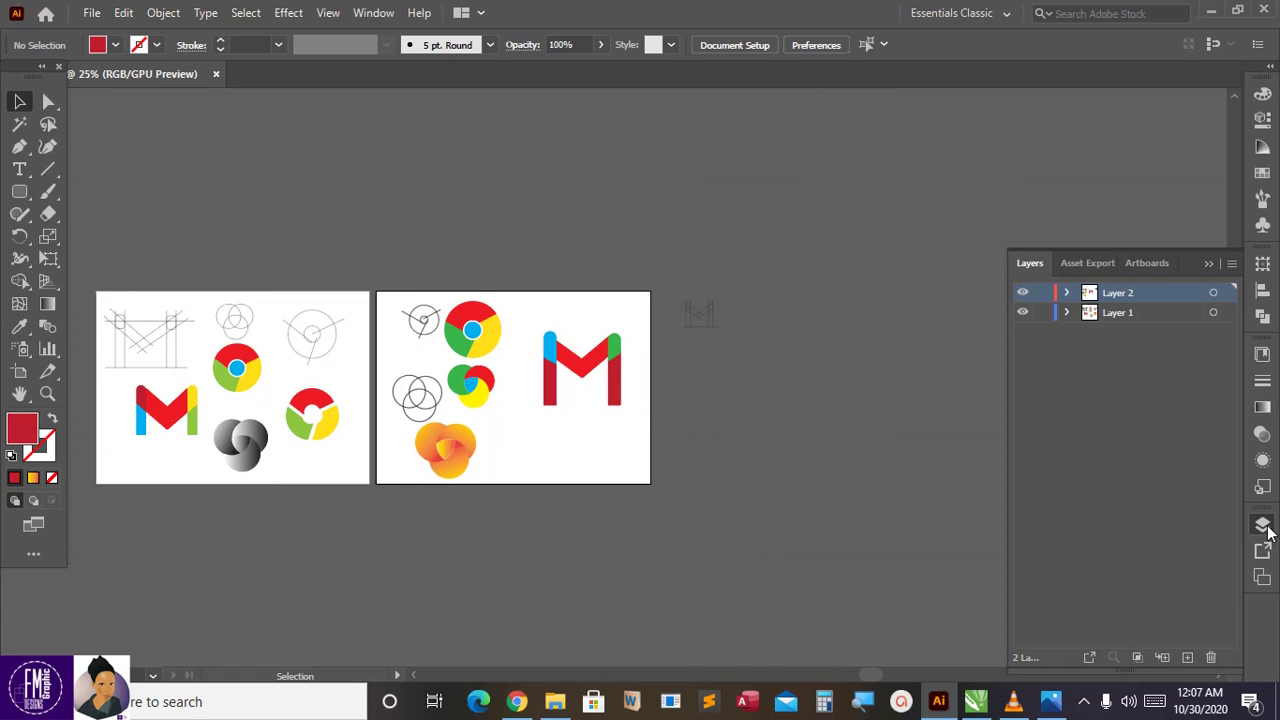
left_click(1135, 260)
left_click(1185, 652)
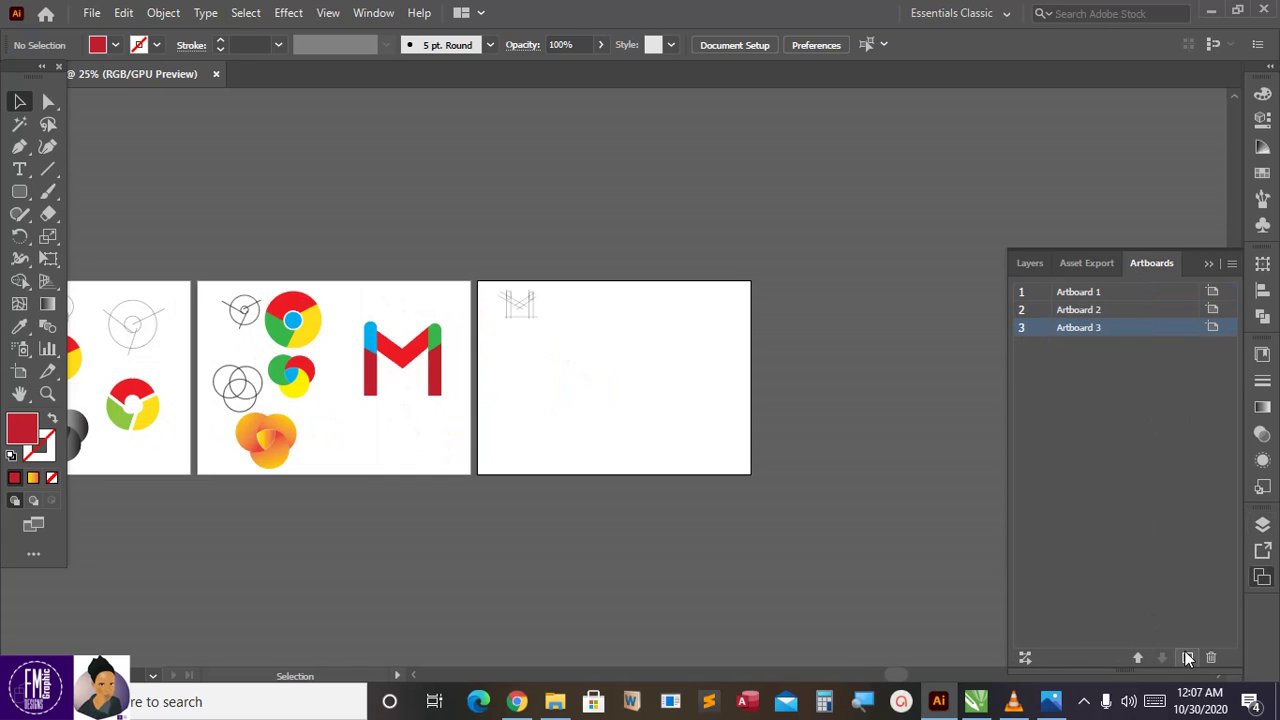
Create a new sublayer inside Layer 2.
left_click(1072, 264)
left_click(1030, 262)
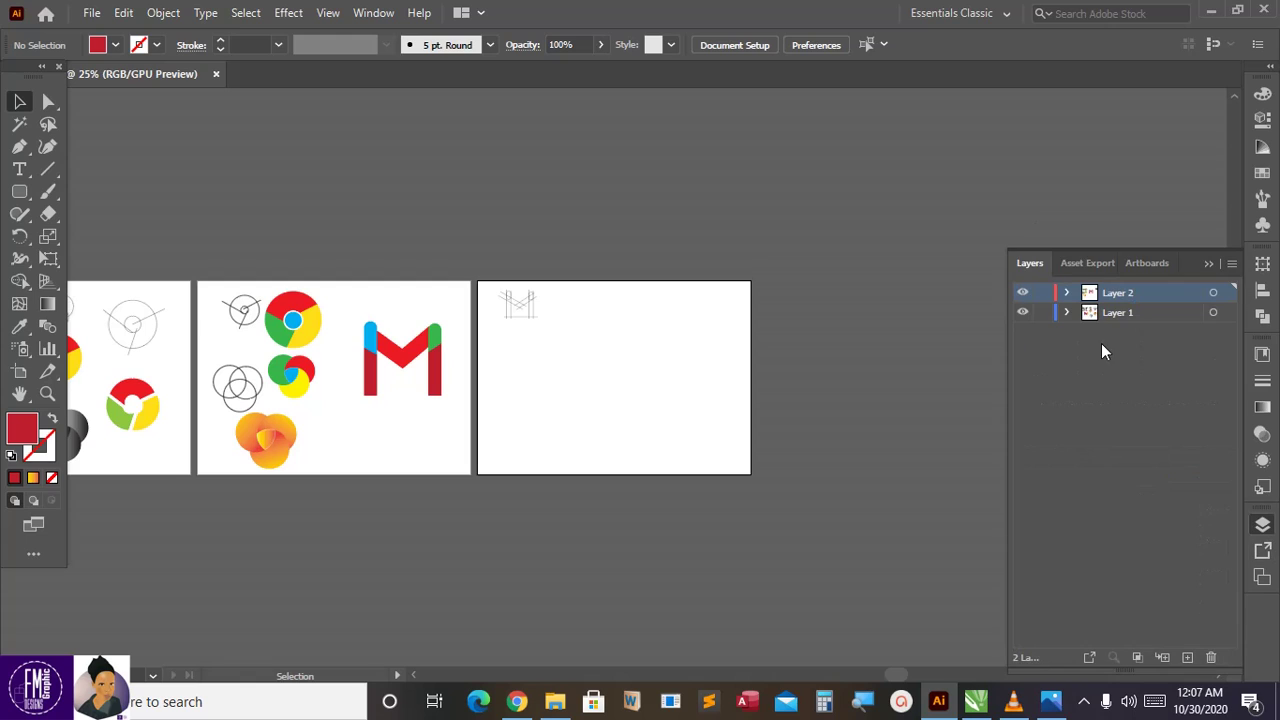
left_click(1163, 656)
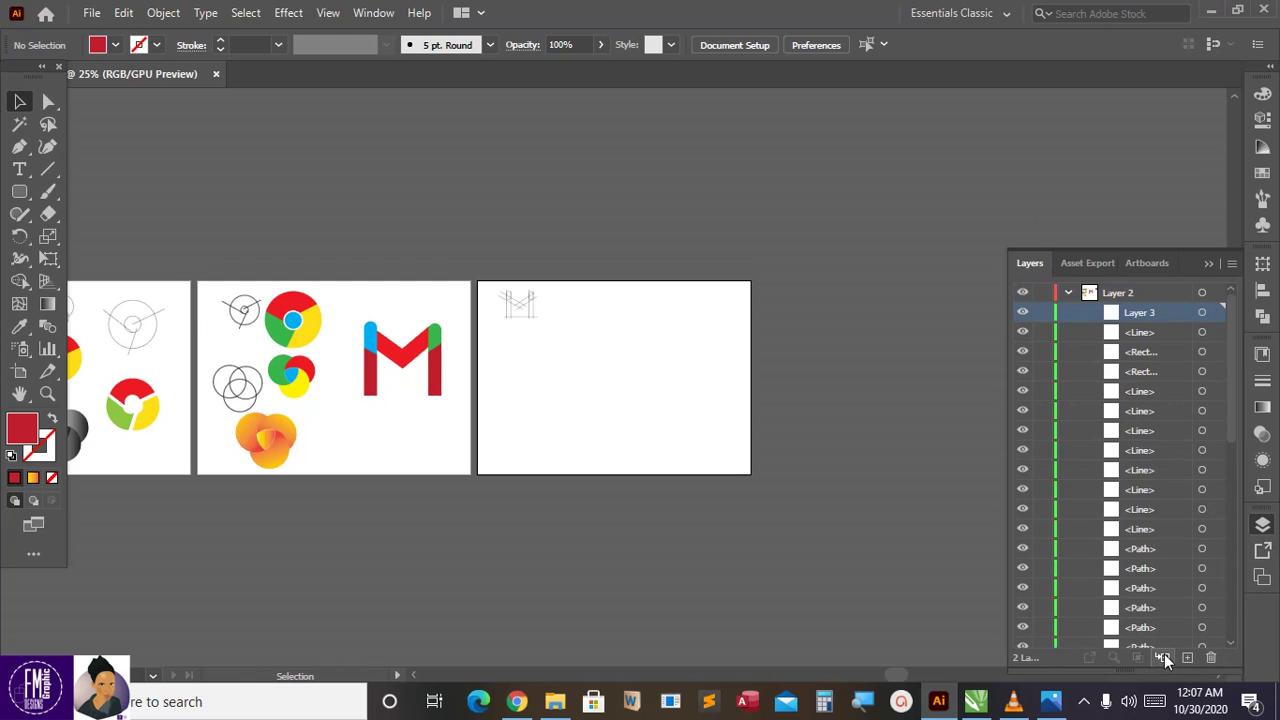
Draw a large circle with the Ellipse tool in the middle of the new artboard, below the small M line construction.
key("ctrl+plus")
key("ctrl+plus")
key("ctrl+plus")
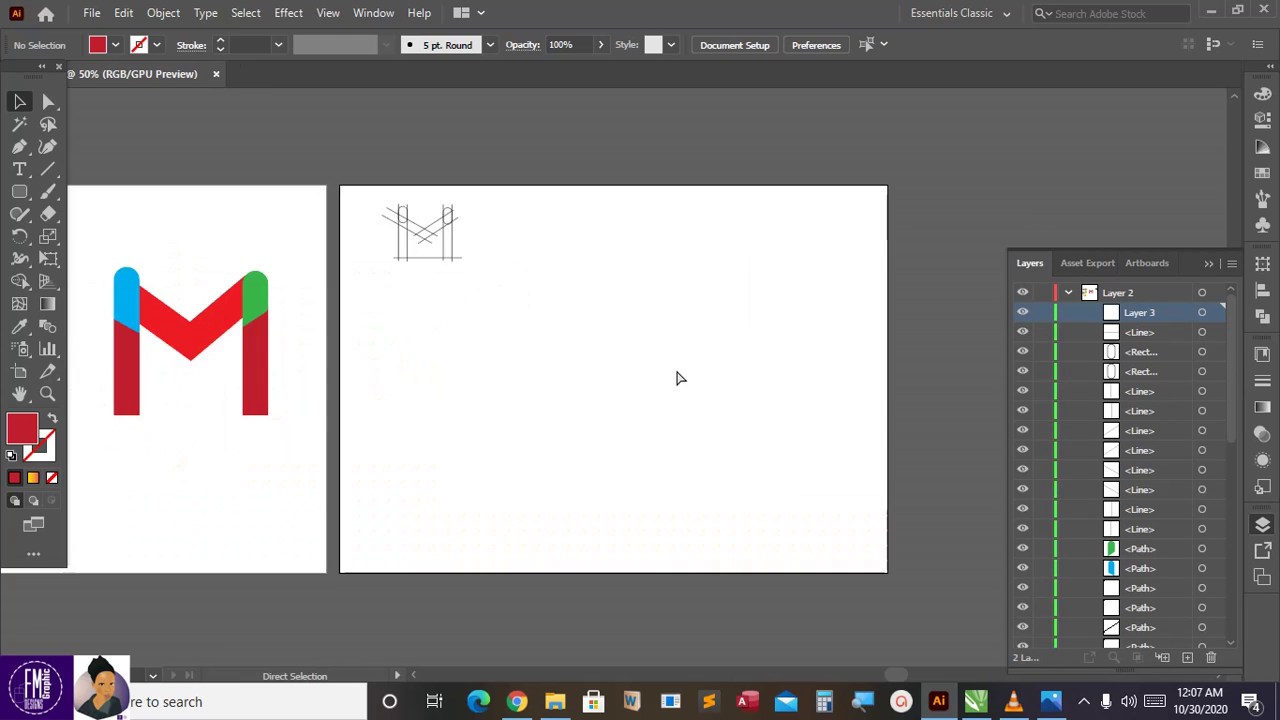
scroll(533, 365, "down", 2)
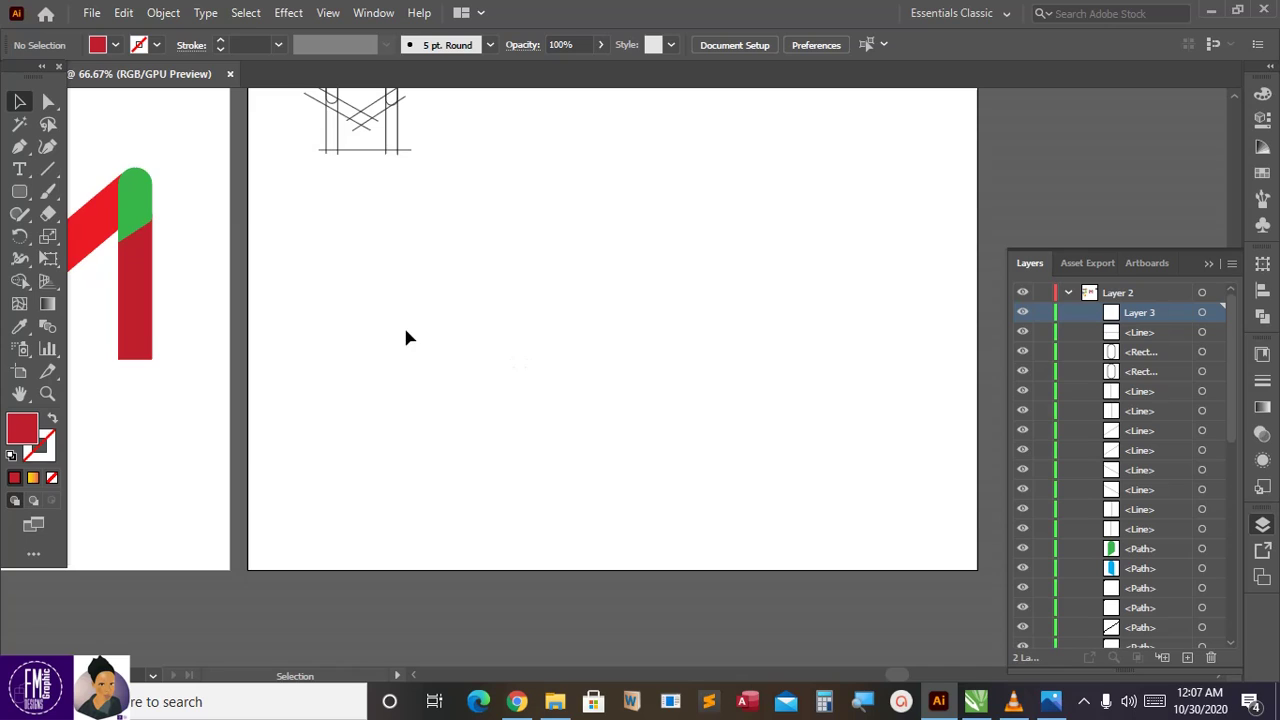
right_click(27, 197)
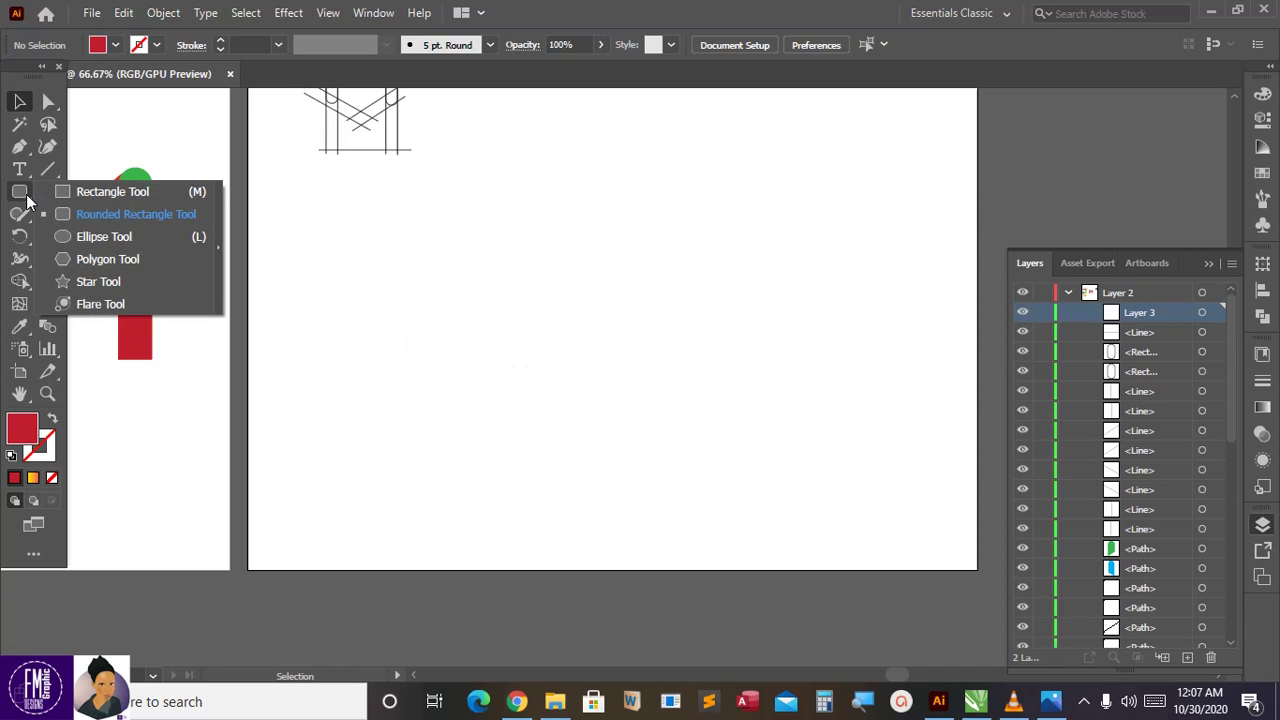
left_click(91, 236)
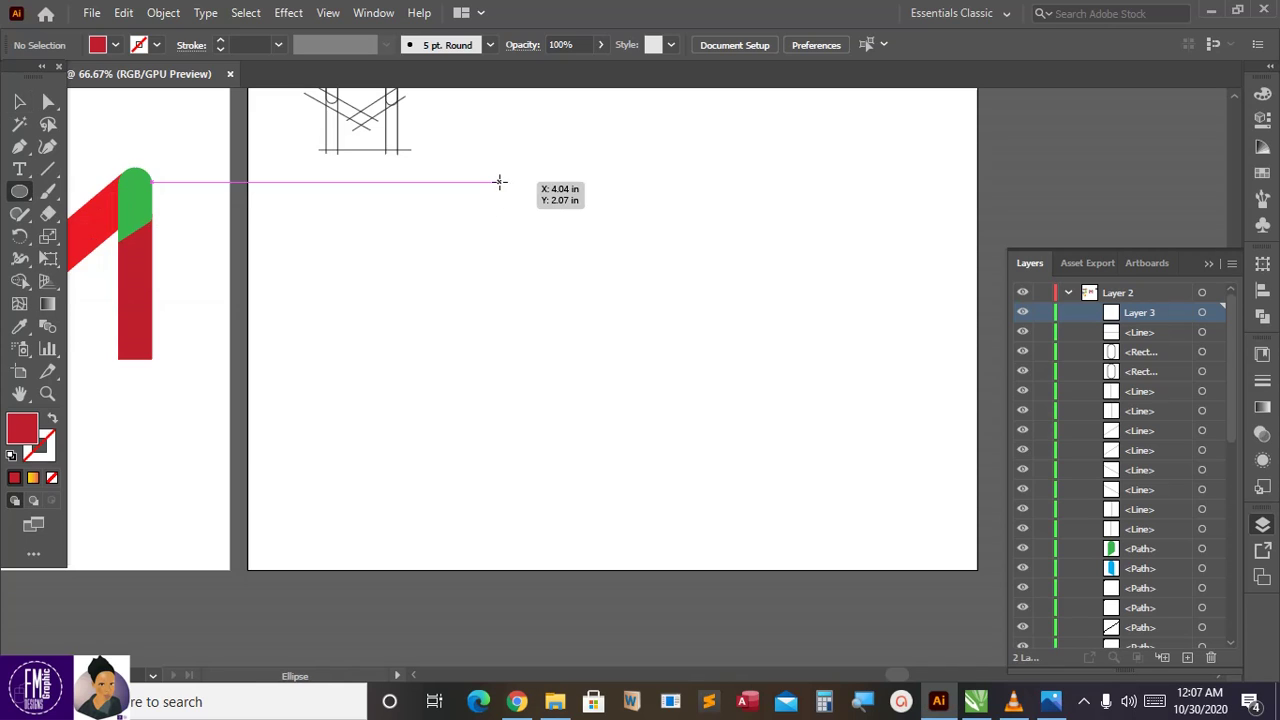
left_click_drag(478, 173, 744, 421)
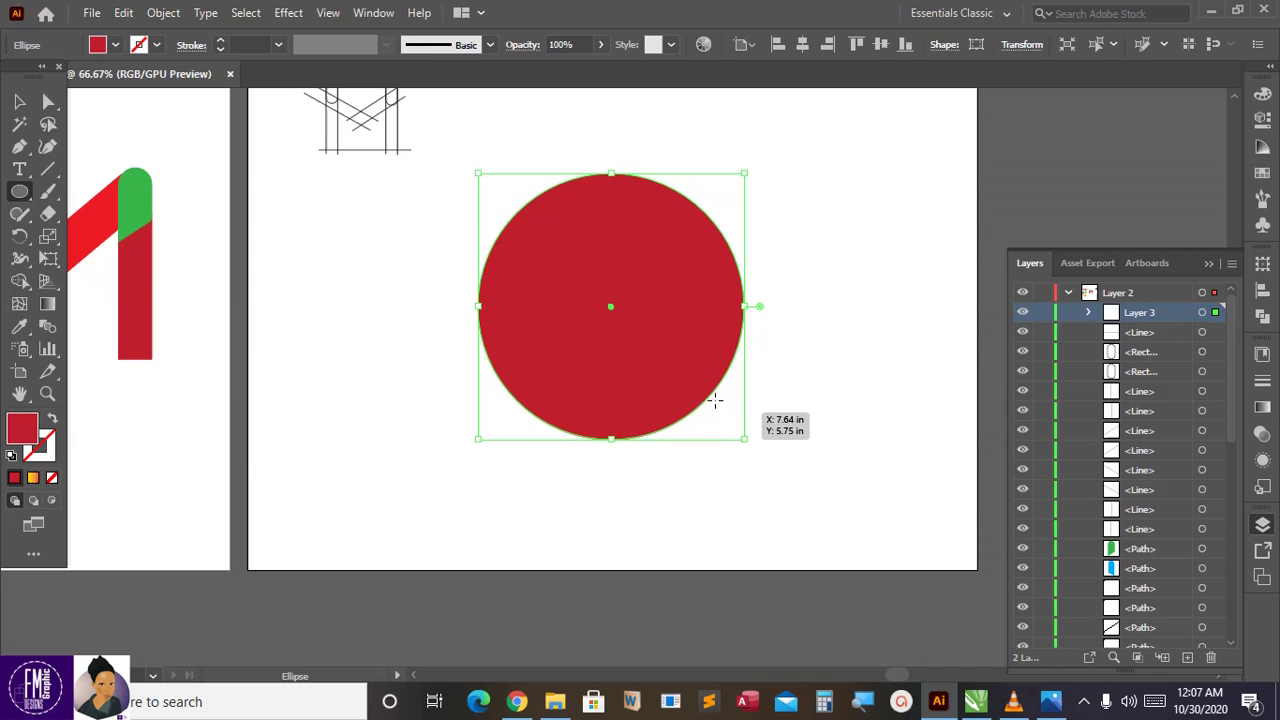
Fill the circle with black, give it a yellow stroke, and deselect it.
left_click(116, 45)
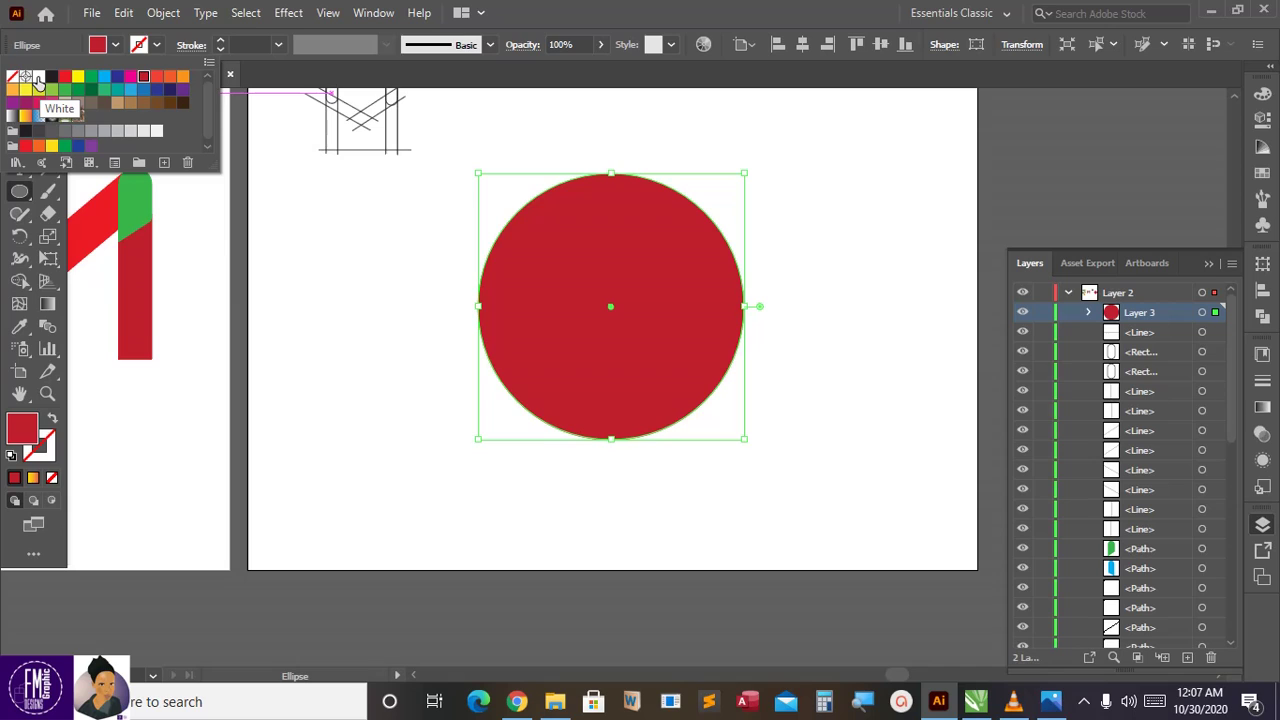
left_click(51, 77)
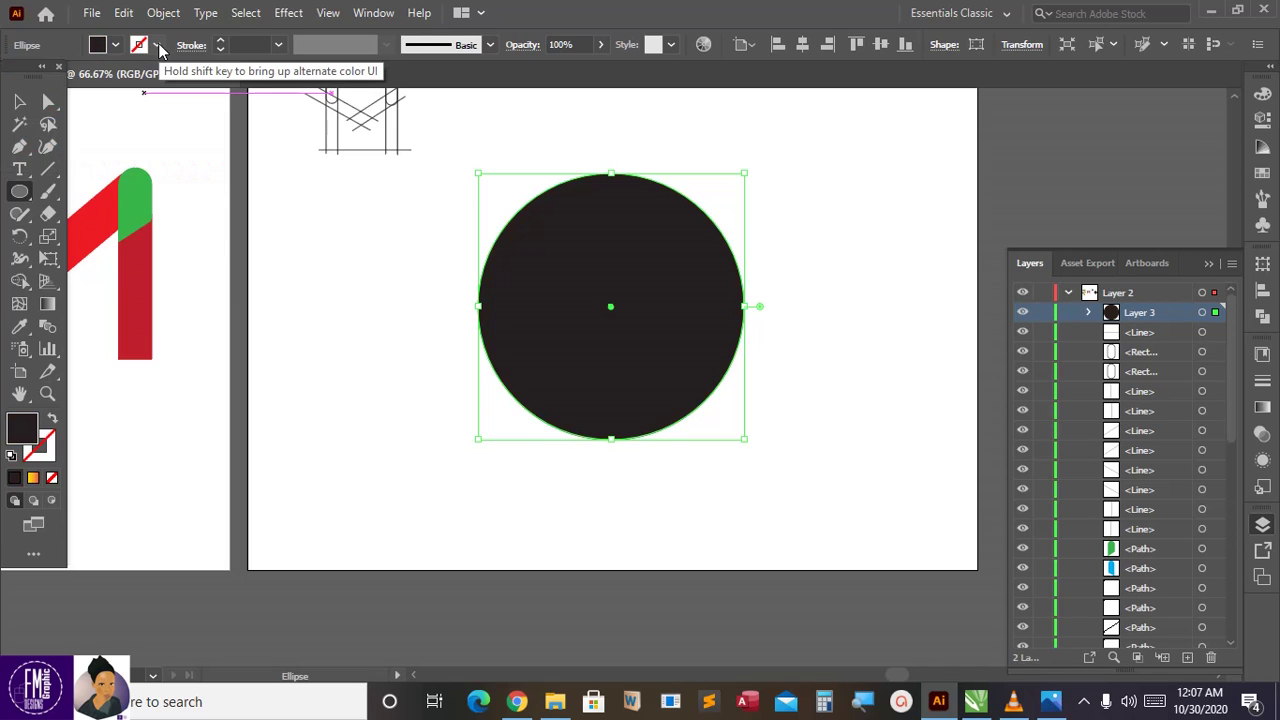
left_click(158, 47)
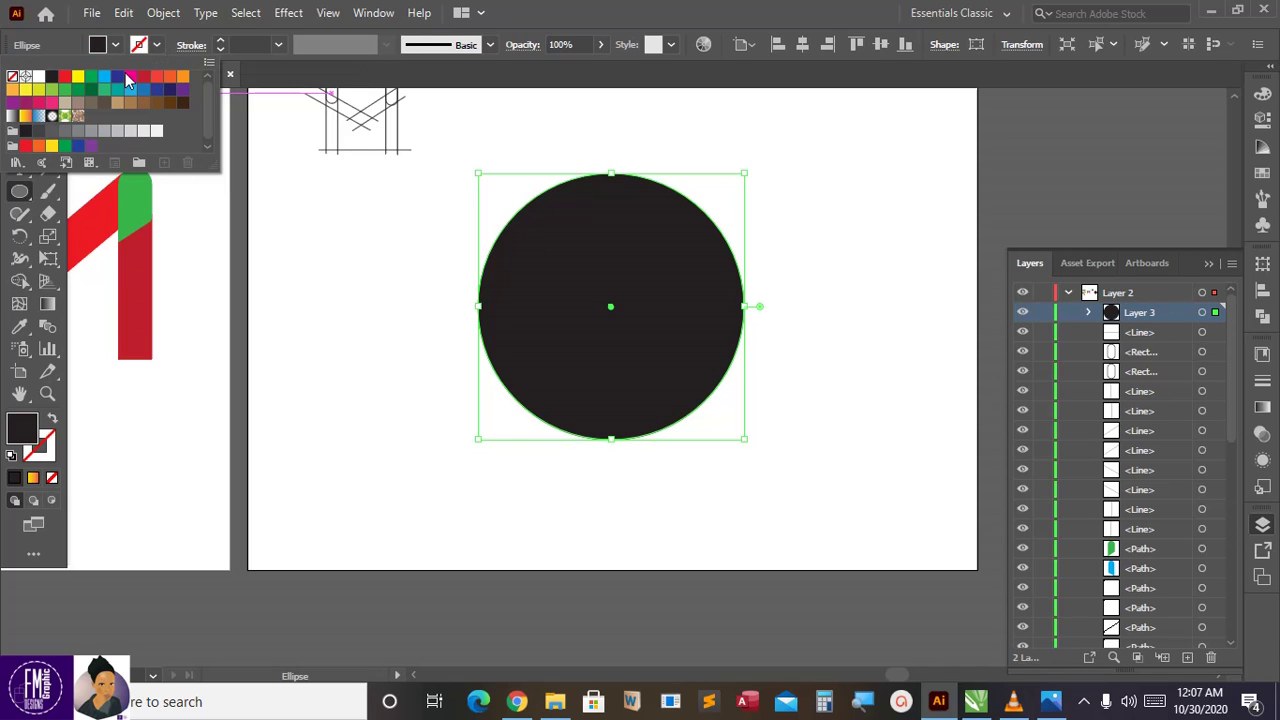
left_click(77, 76)
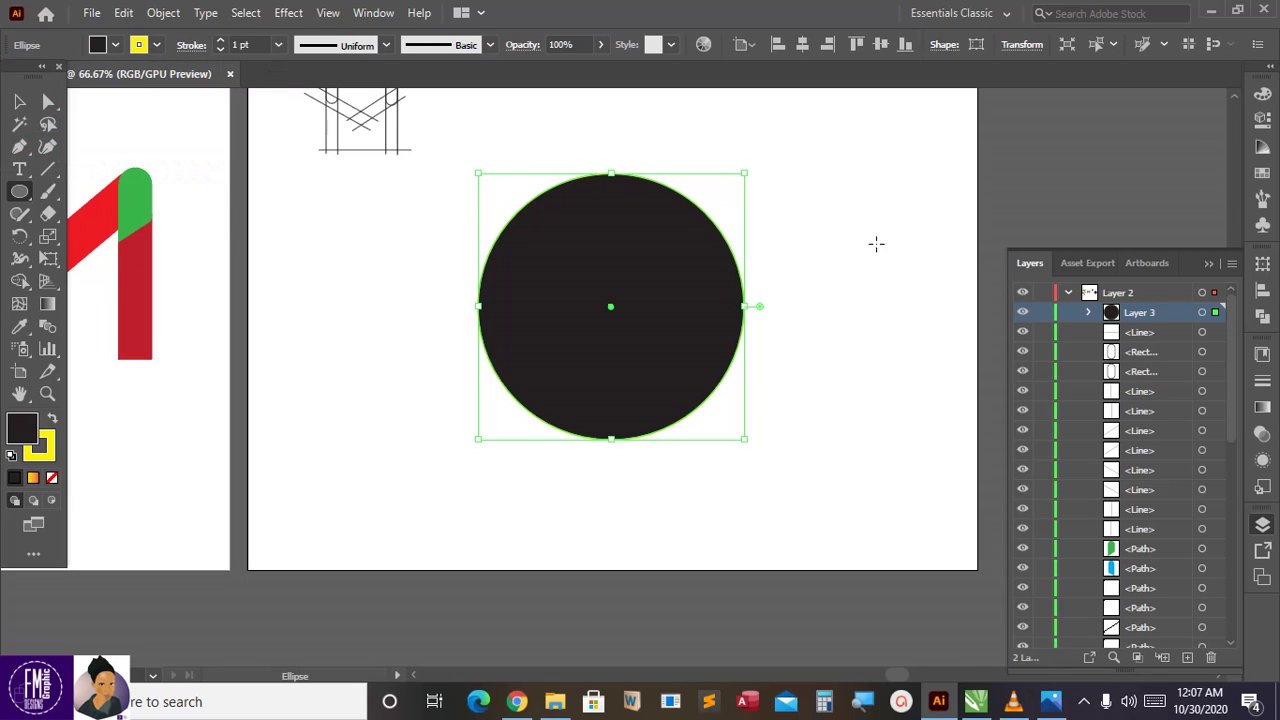
left_click(19, 101)
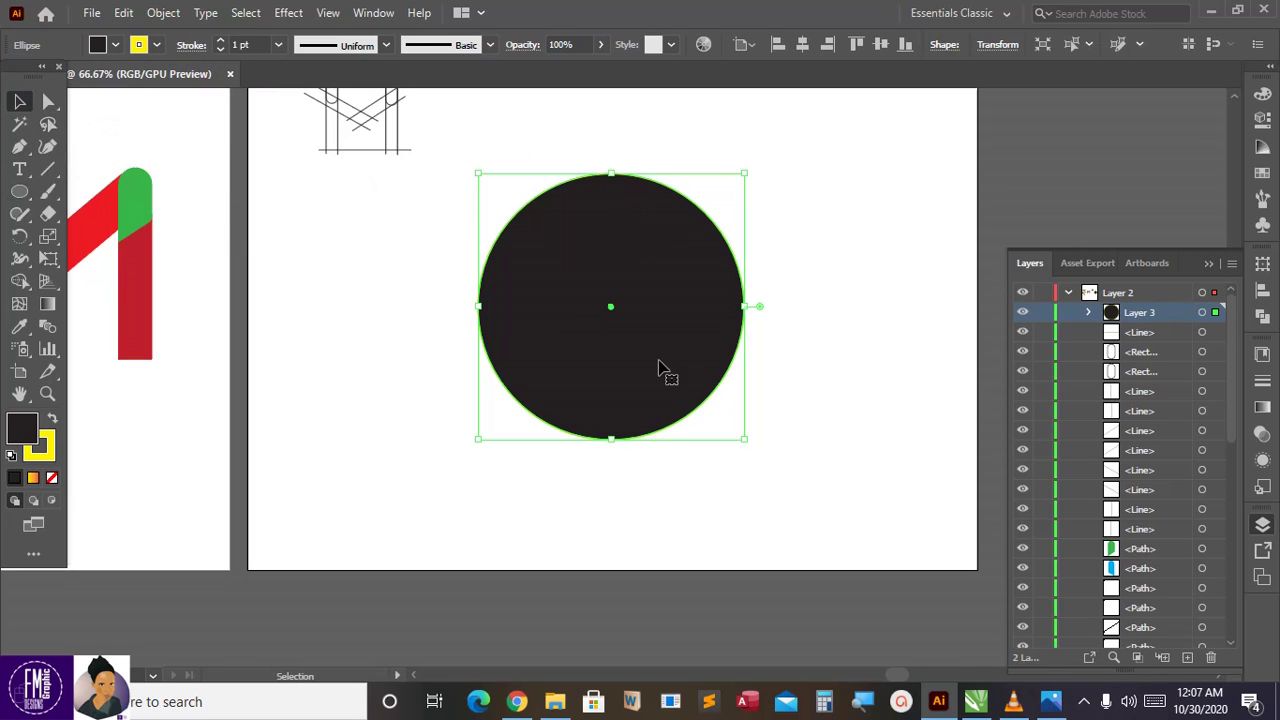
left_click(789, 260)
left_click(737, 273)
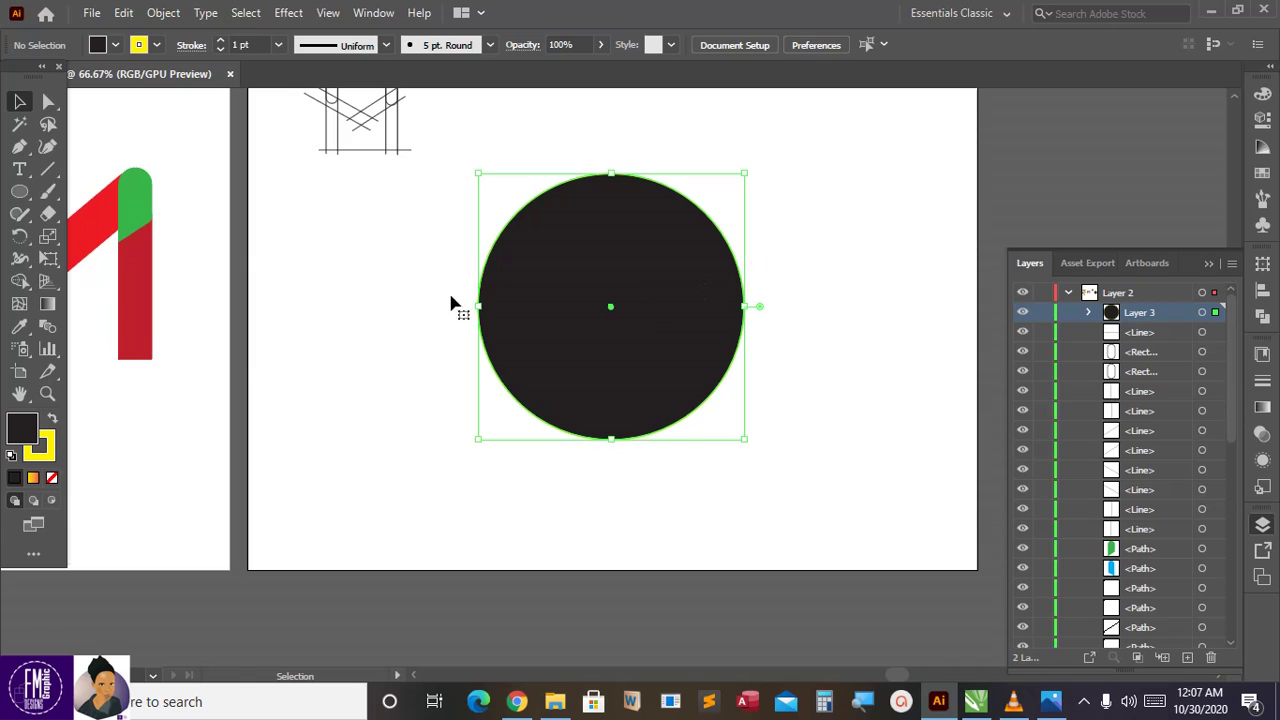
left_click(400, 300)
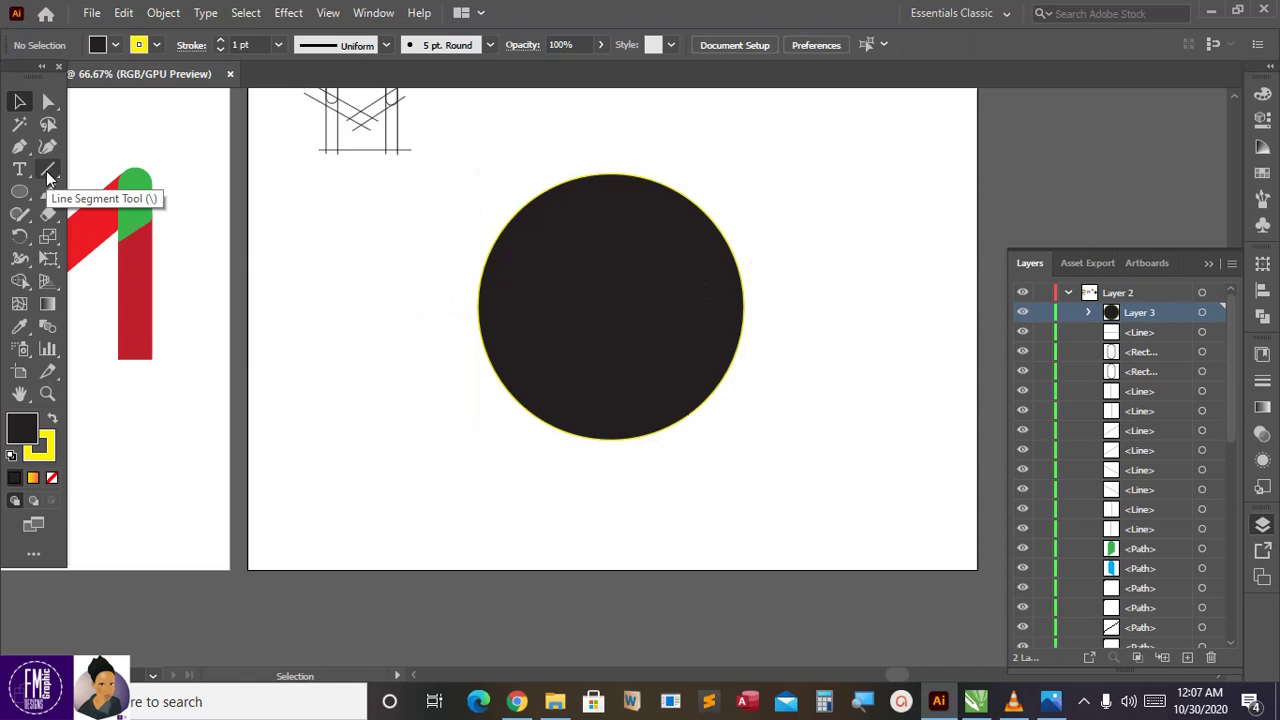
Draw a vertical line slightly taller than the circle in the empty space beside it.
left_click(48, 172)
left_click_drag(404, 195, 419, 457)
left_click_drag(422, 476, 422, 476)
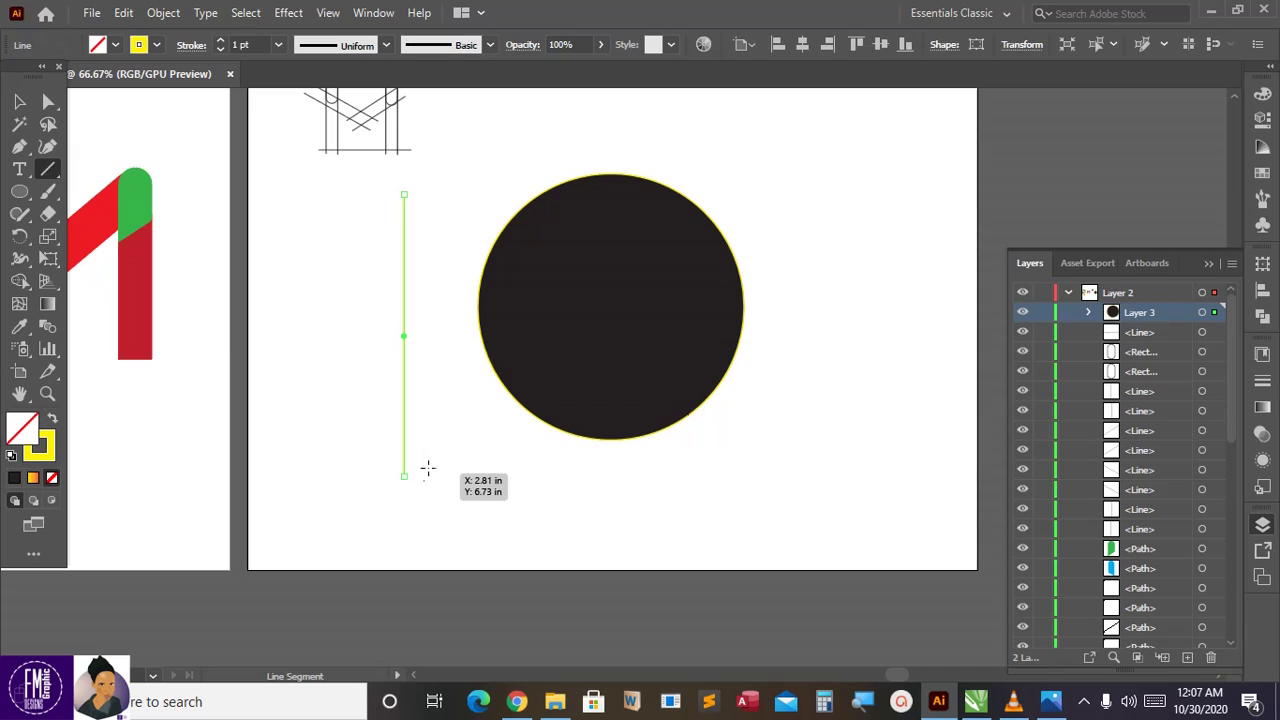
Centre the vertical line and the circle on each other horizontally and vertically, moving the pair back toward the artboard's middle.
key("v")
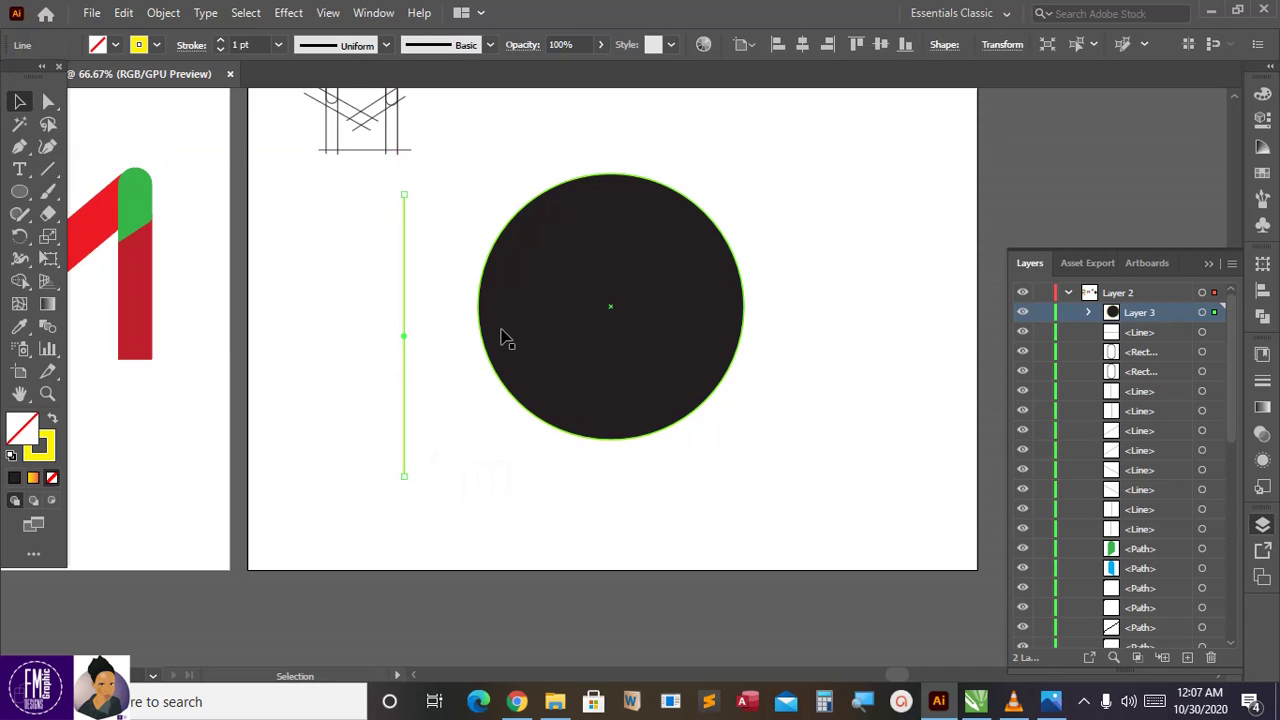
left_click(560, 320, "shift")
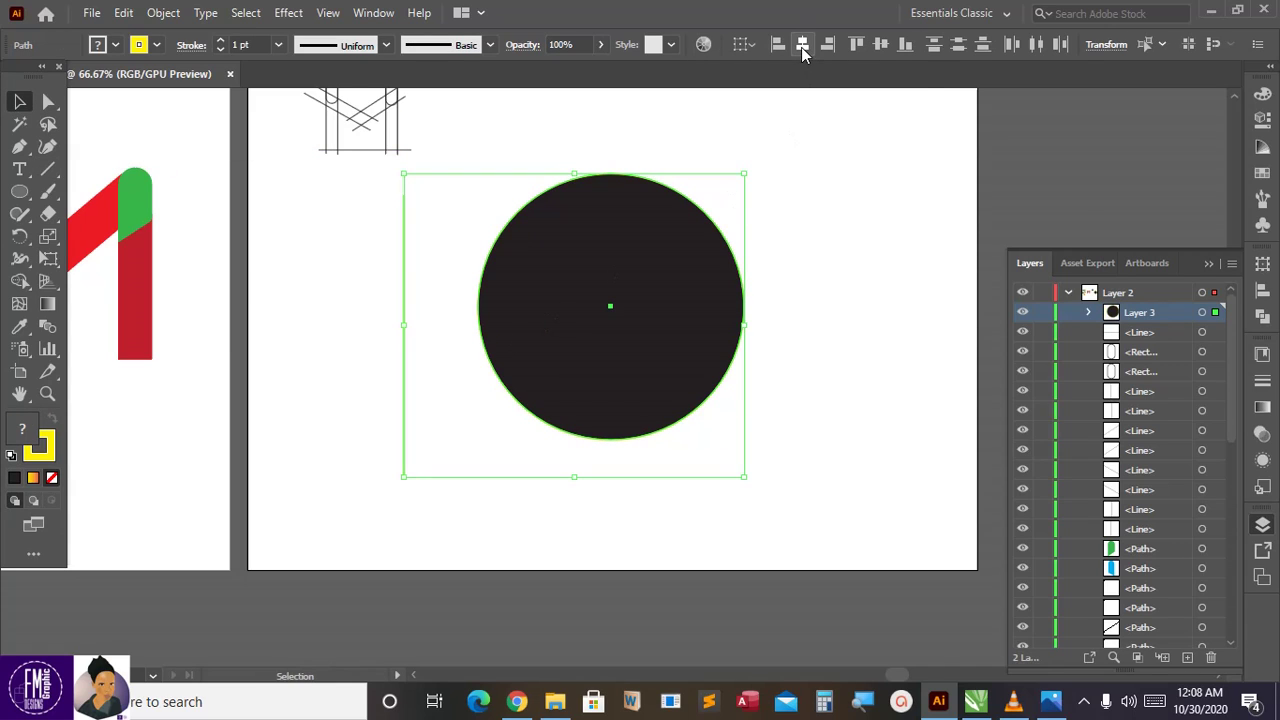
left_click(801, 46)
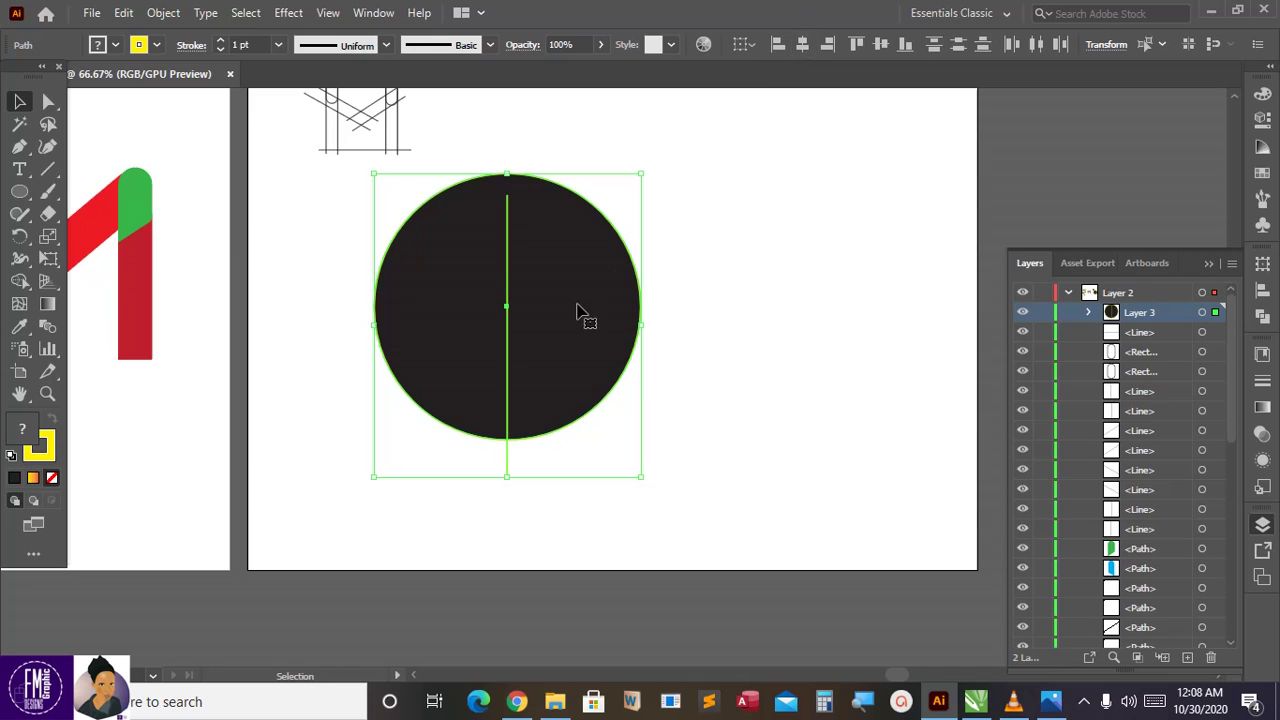
left_click_drag(574, 314, 710, 300)
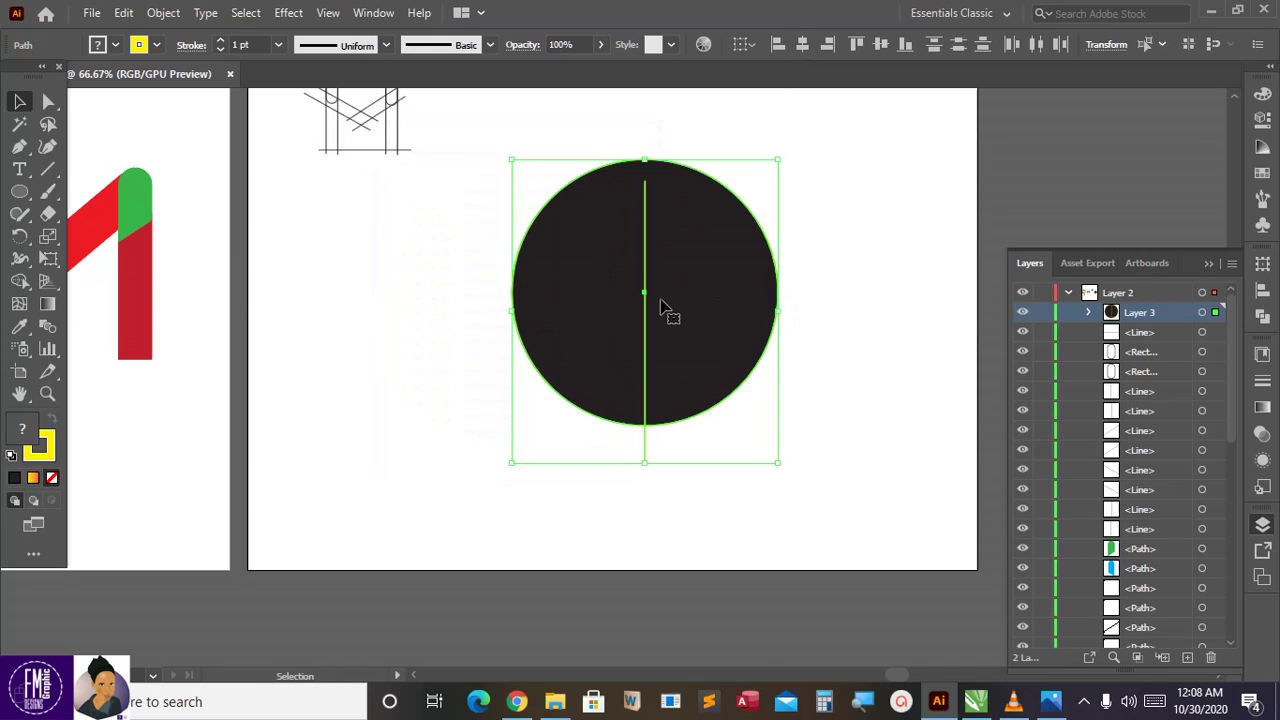
left_click(420, 383)
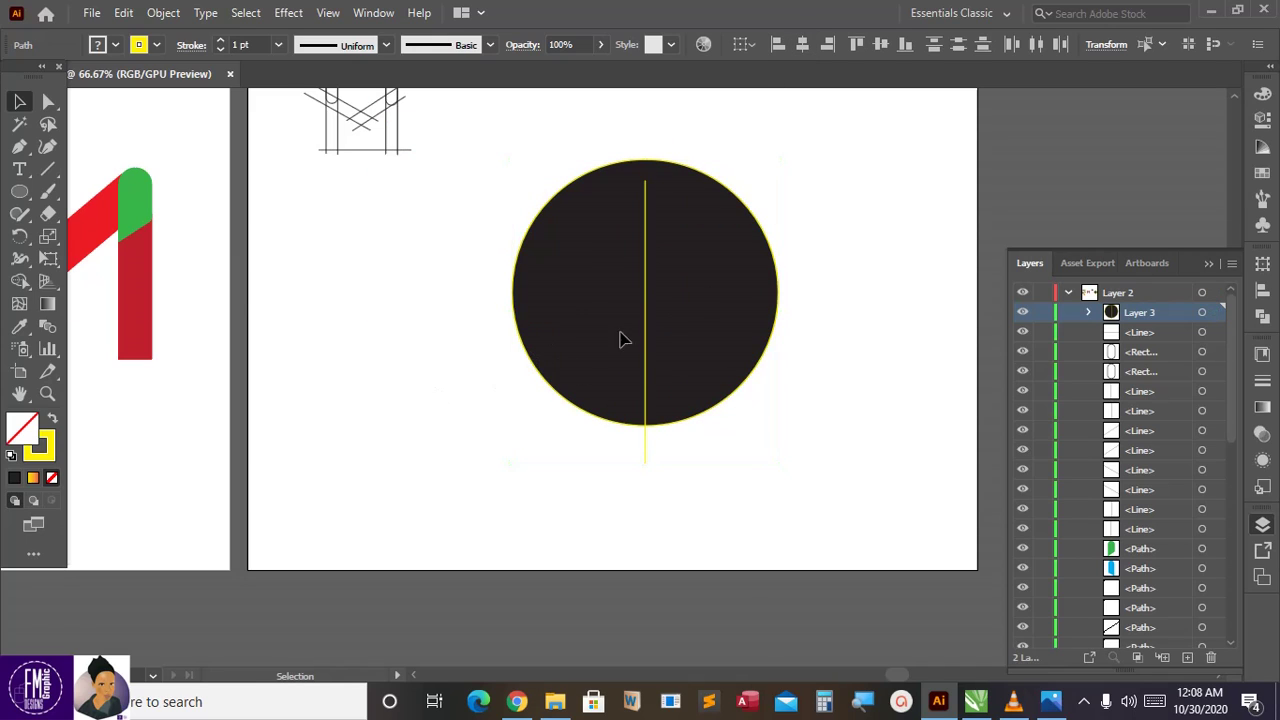
left_click(709, 318)
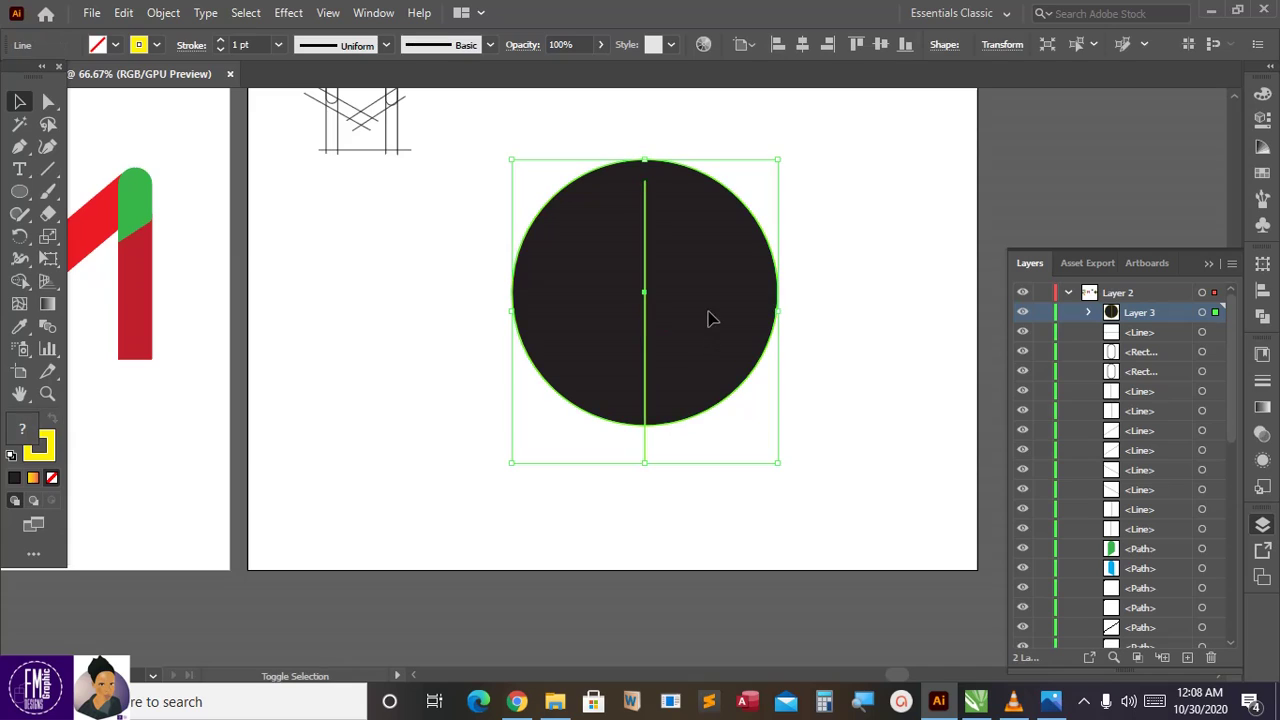
left_click(716, 307, "shift")
left_click(716, 308, "shift")
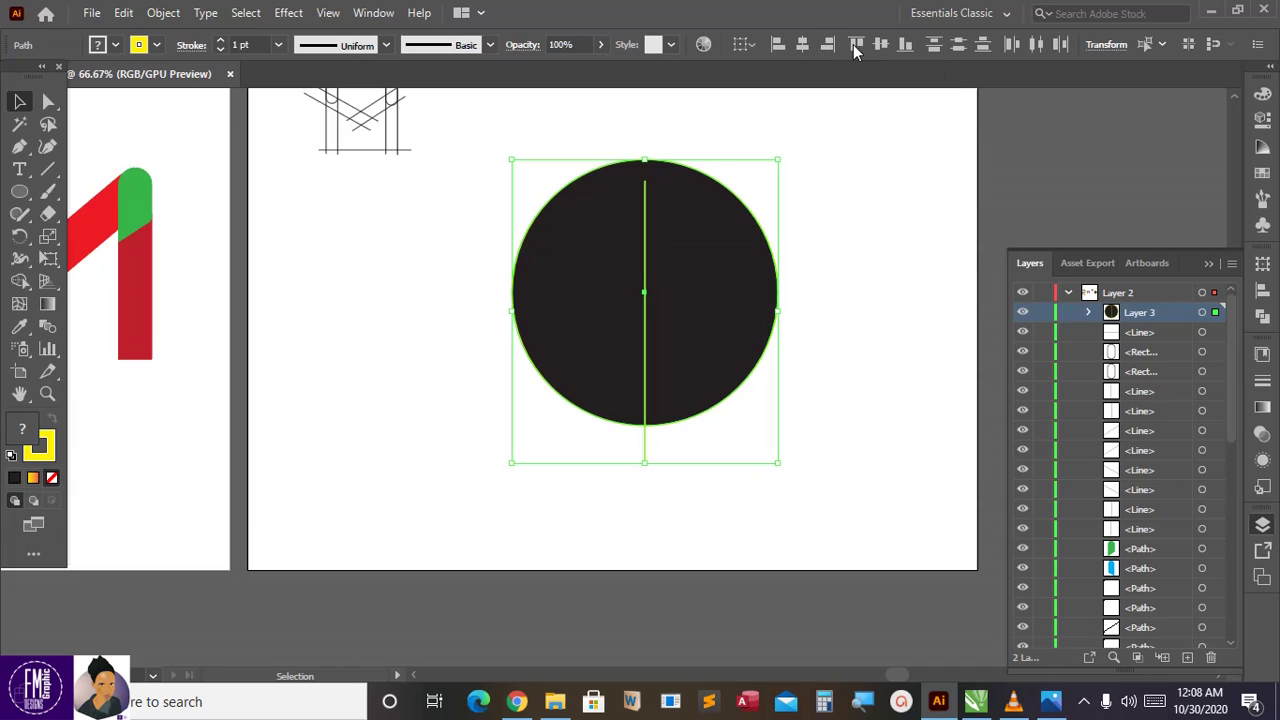
left_click(879, 44)
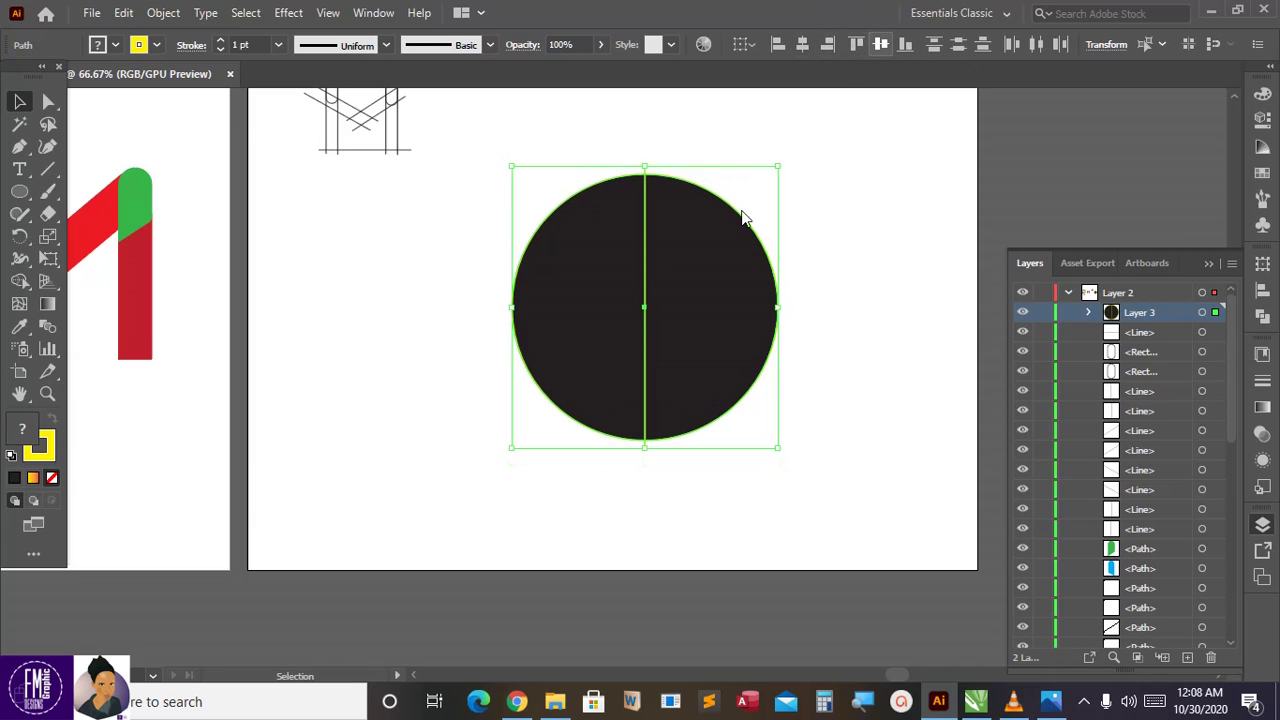
left_click(824, 250)
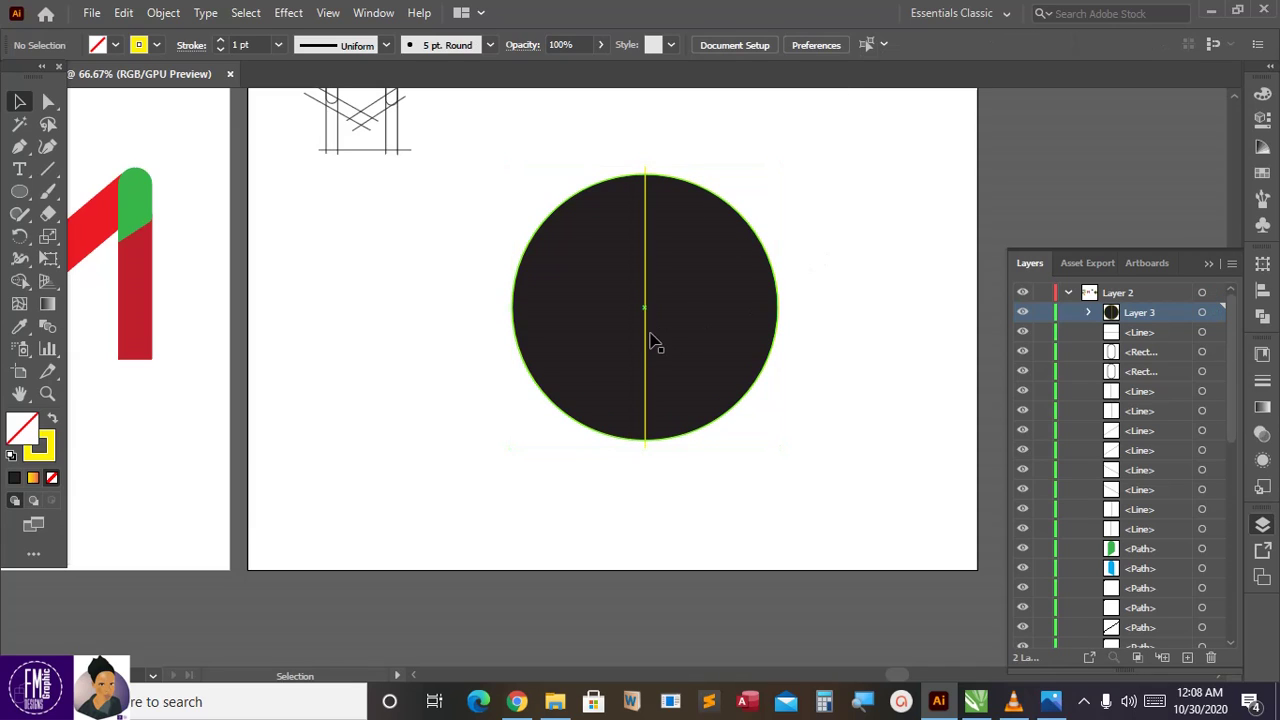
Lengthen the vertical line evenly beyond both ends of the circle and give it a black 4 pt stroke.
left_click(645, 448)
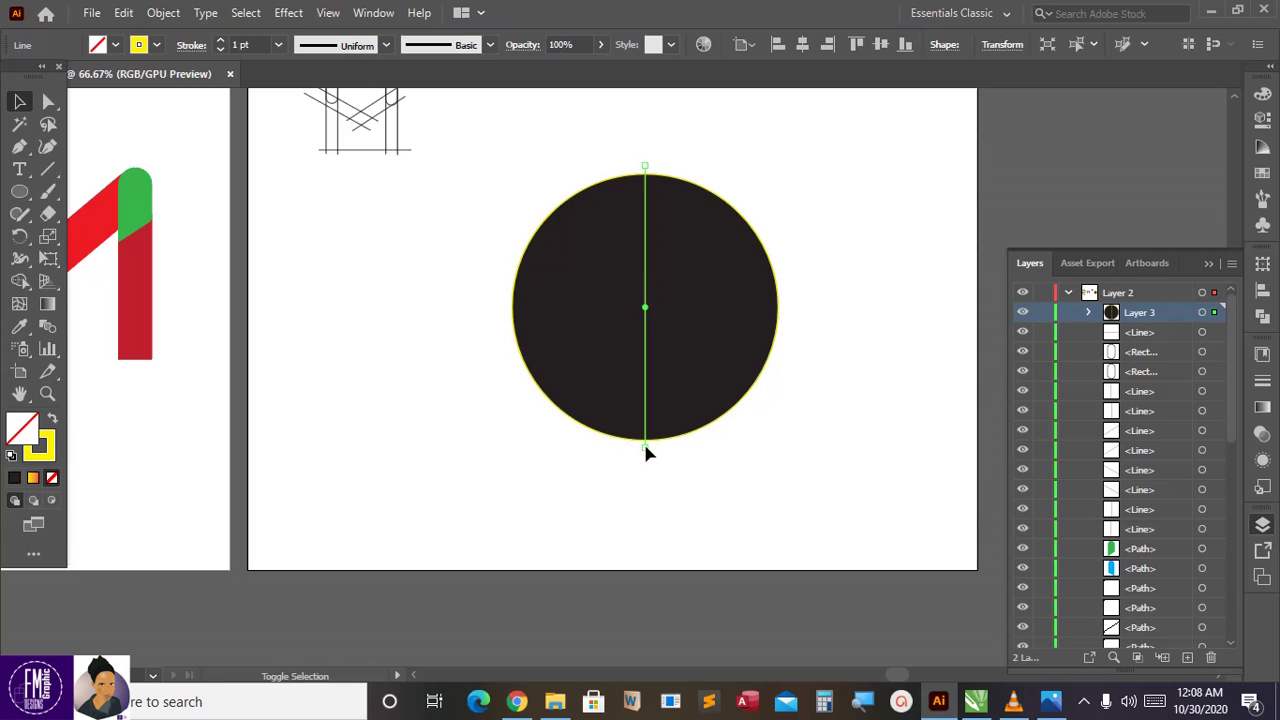
left_click_drag(645, 452, 645, 490)
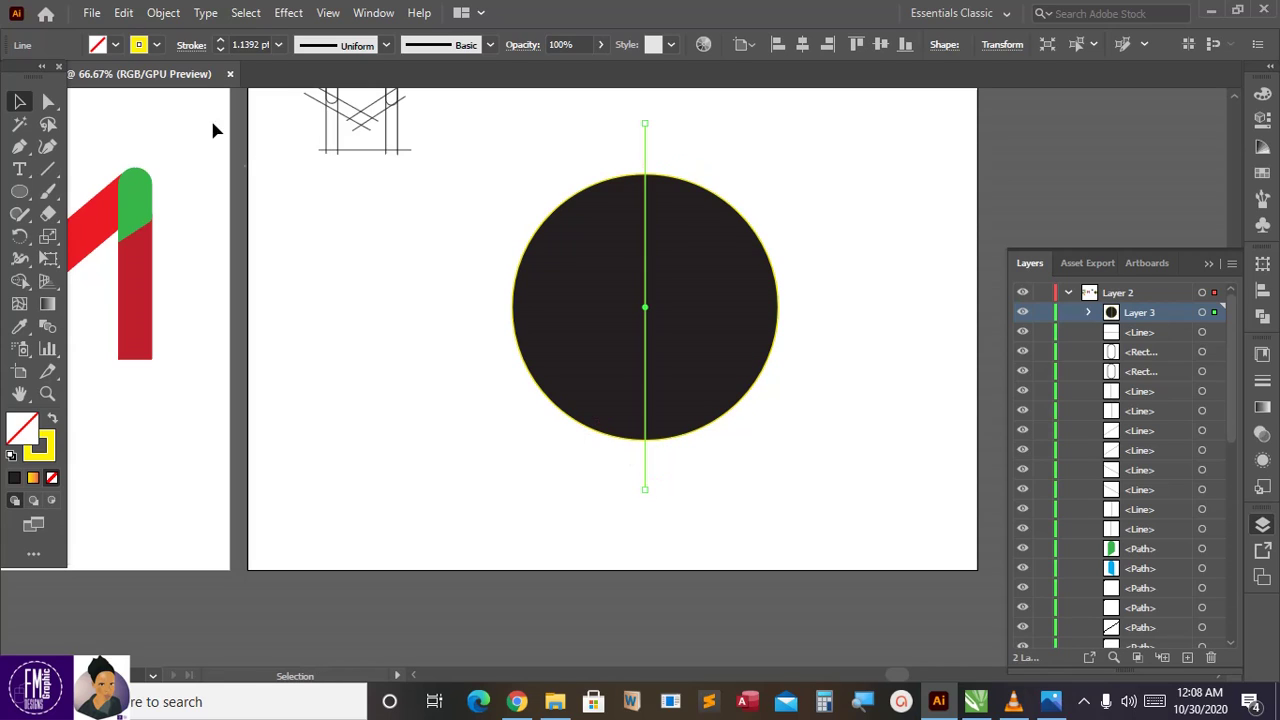
left_click(157, 44)
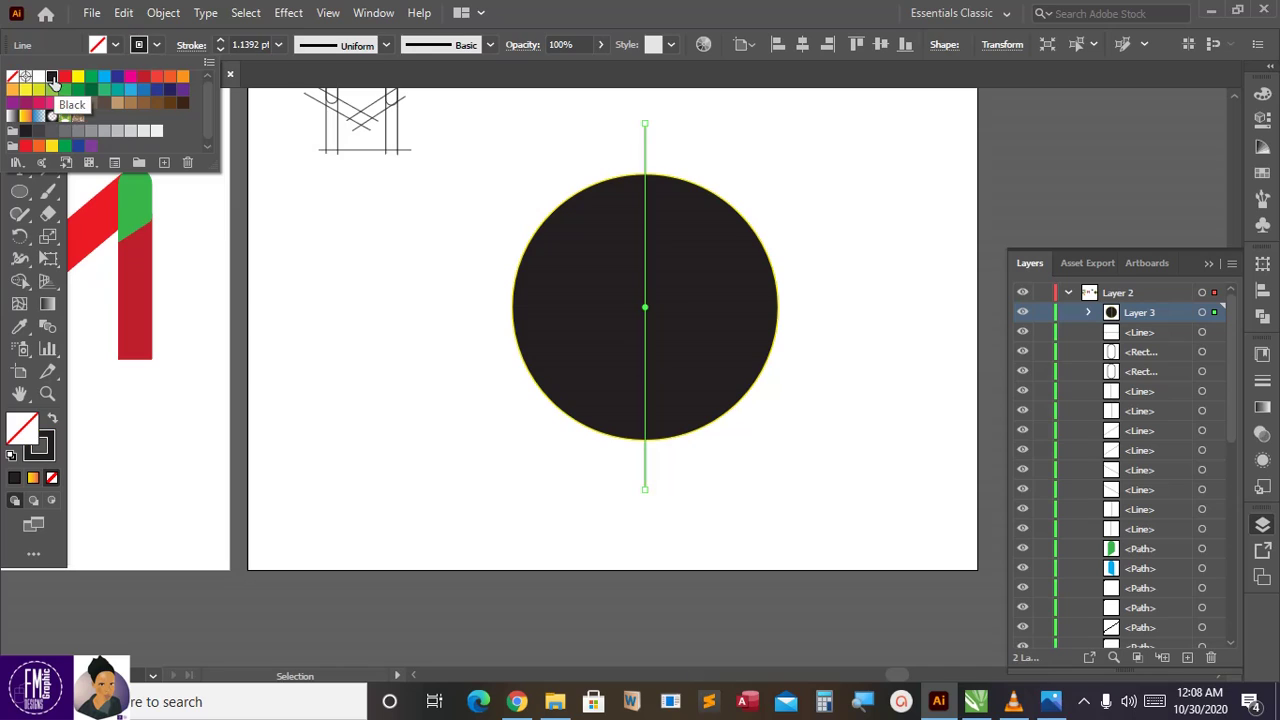
left_click(52, 78)
left_click(221, 41)
left_click(221, 44)
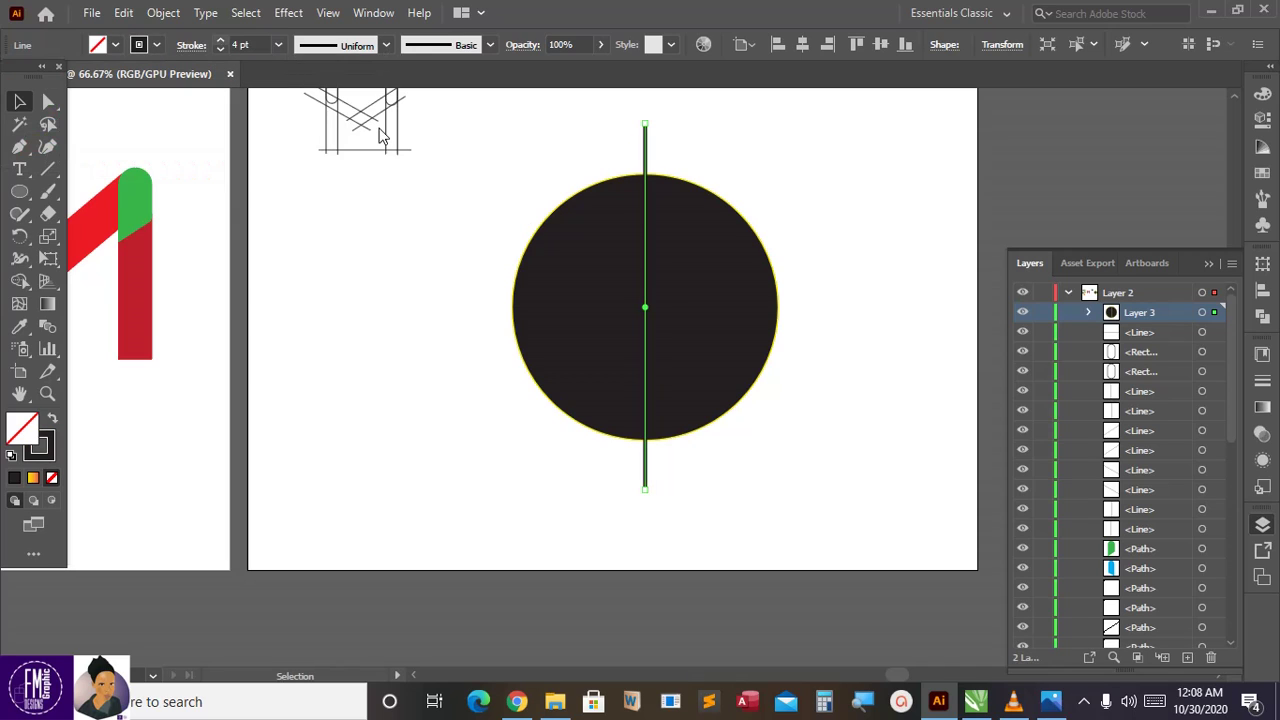
left_click(221, 44)
left_click(511, 237)
left_click(644, 160)
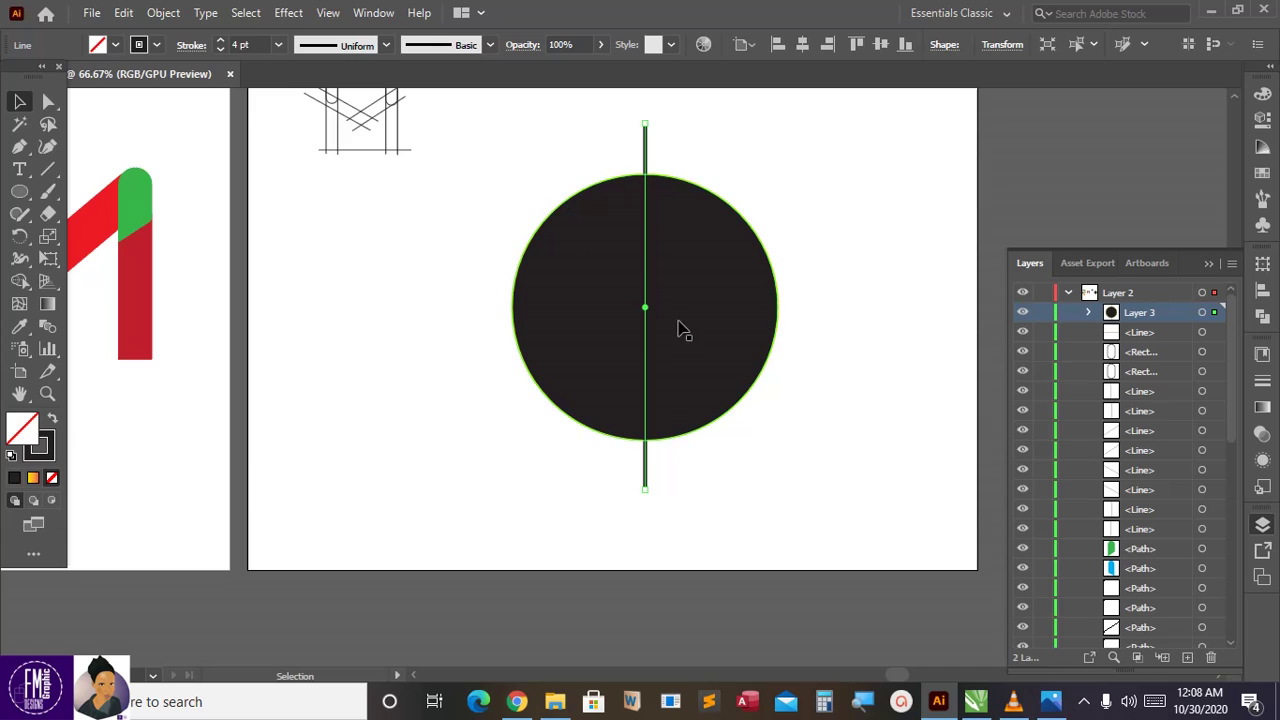
Draw a horizontal line through the circle's centre, extending past both sides of the circle.
left_click(48, 169)
mouse_move(457, 307)
left_mouse_down()
mouse_move(829, 294)
mouse_move(893, 306)
left_mouse_up()
key("v")
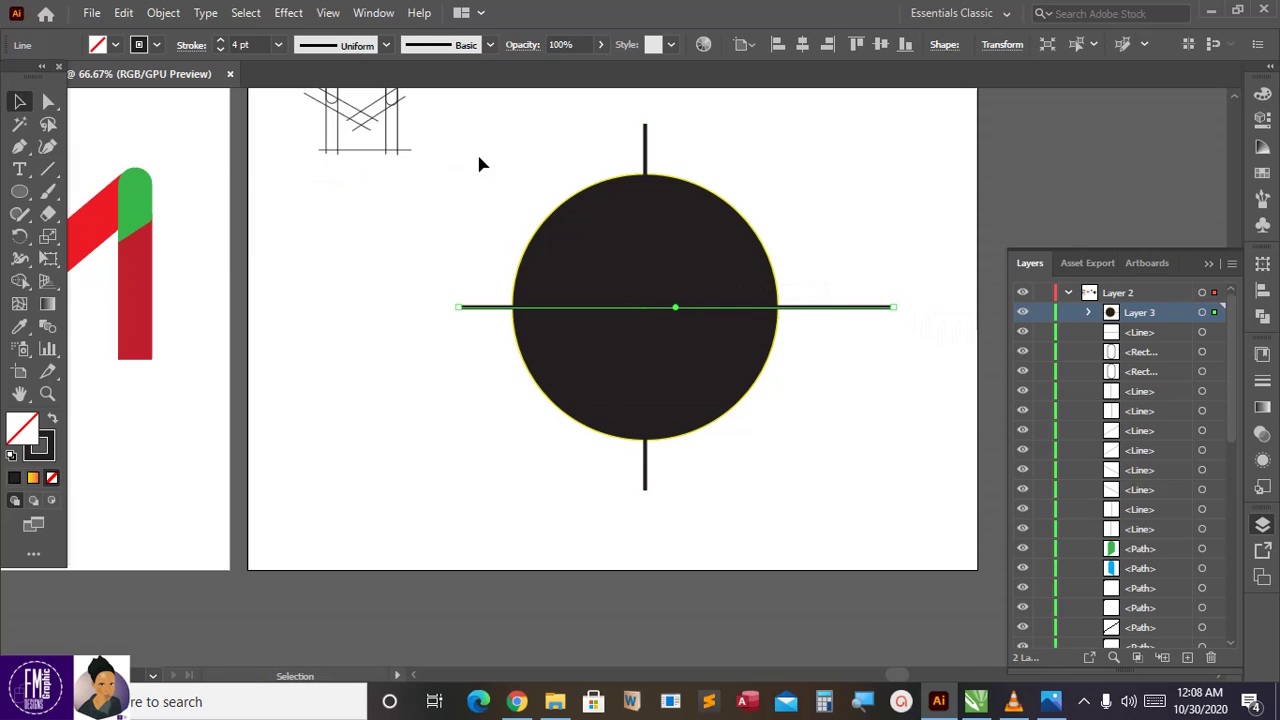
Centre the circle, the horizontal line and the vertical line on one another horizontally.
left_click(577, 206, "shift")
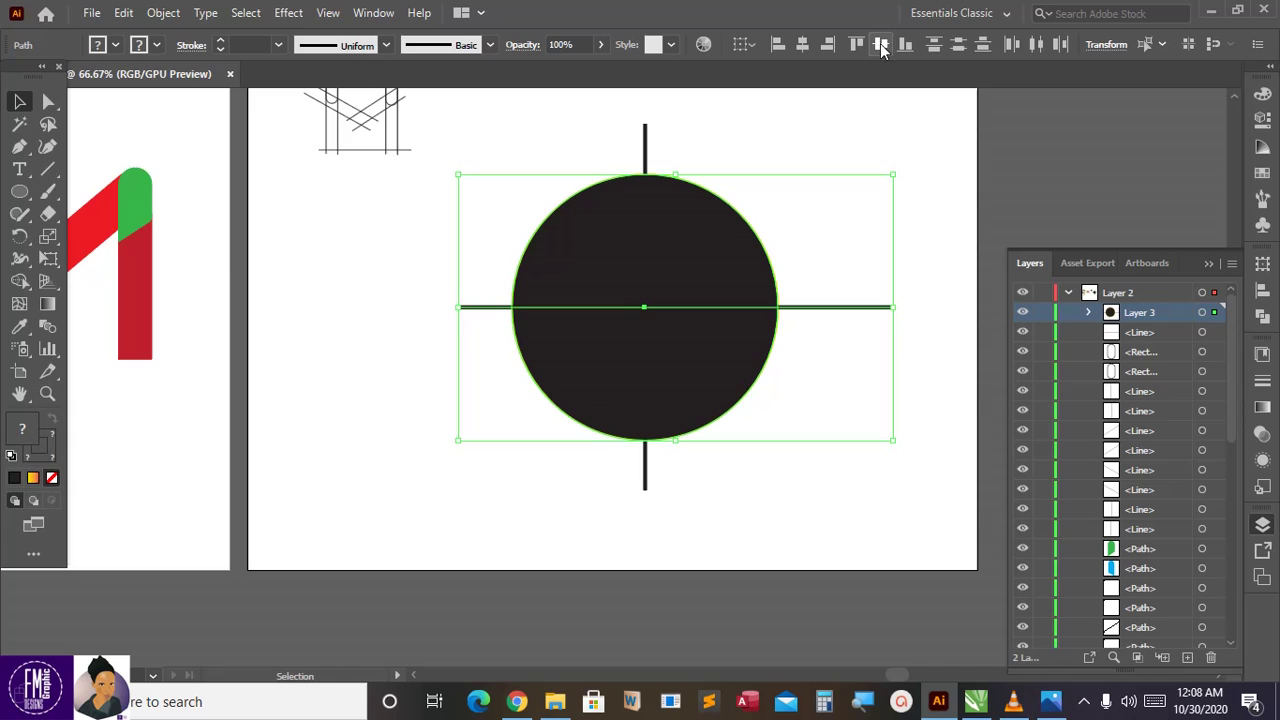
left_click(801, 45)
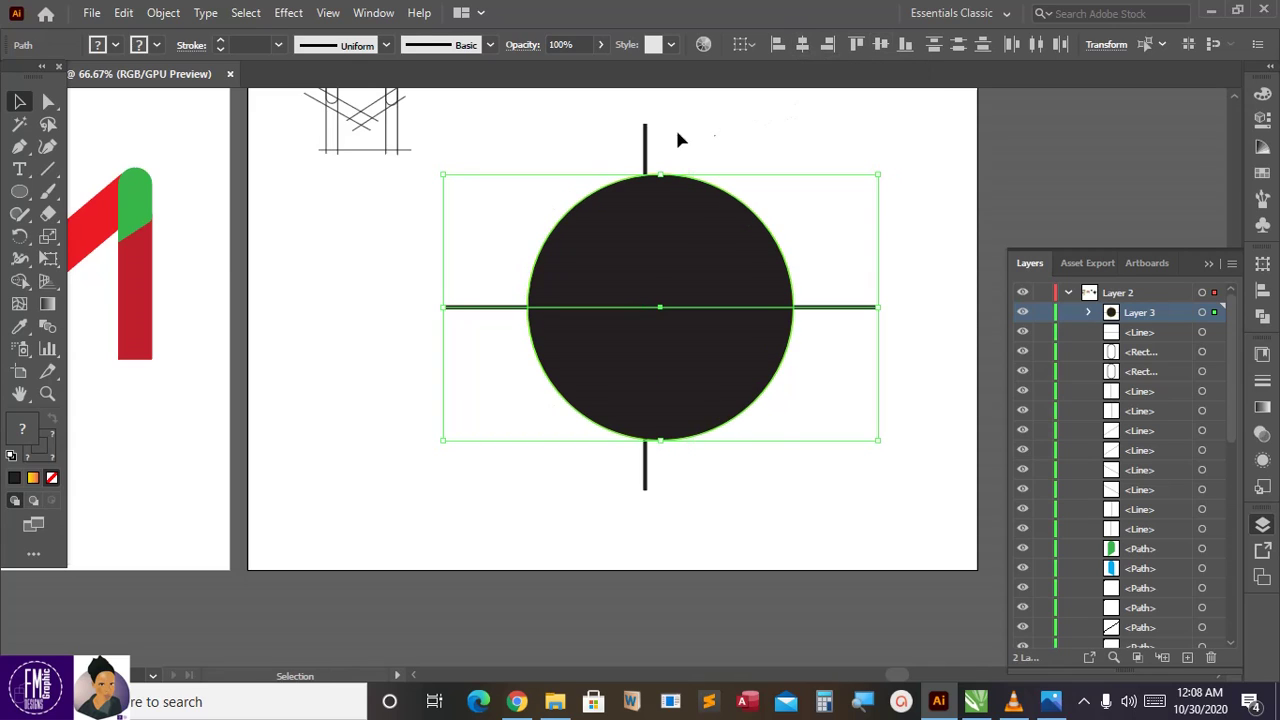
left_click(646, 145, "shift")
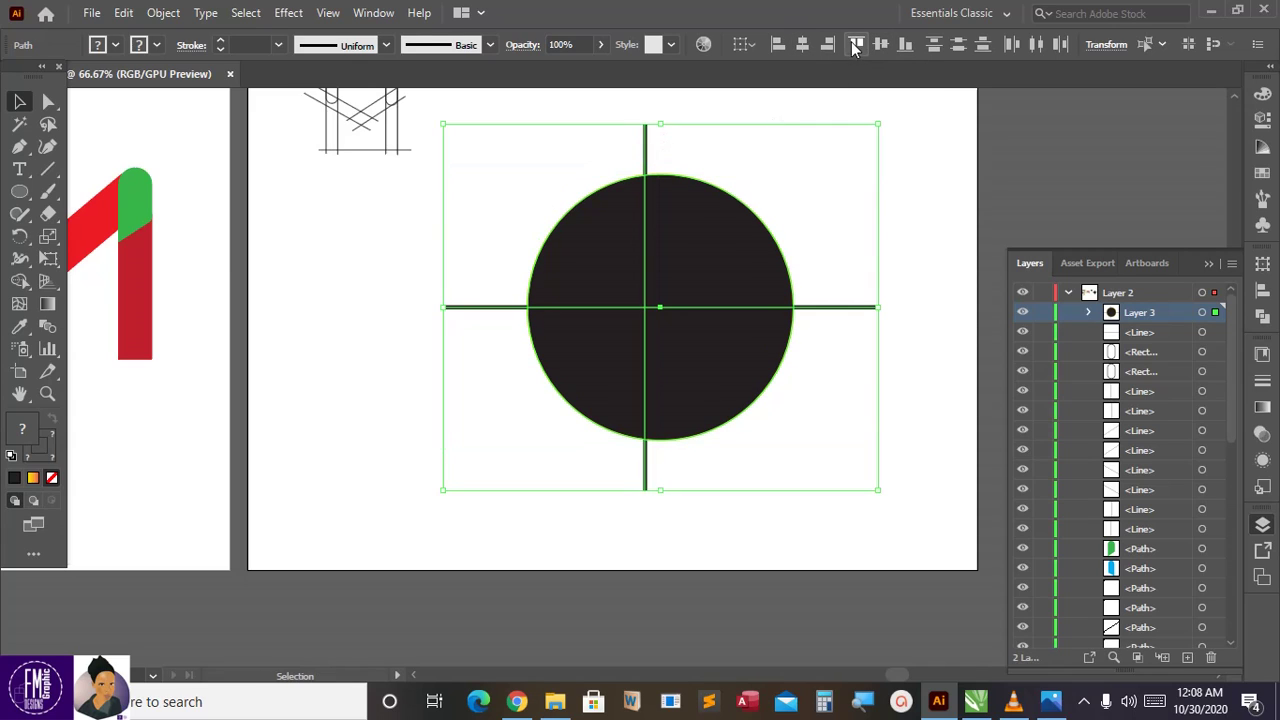
left_click(802, 45)
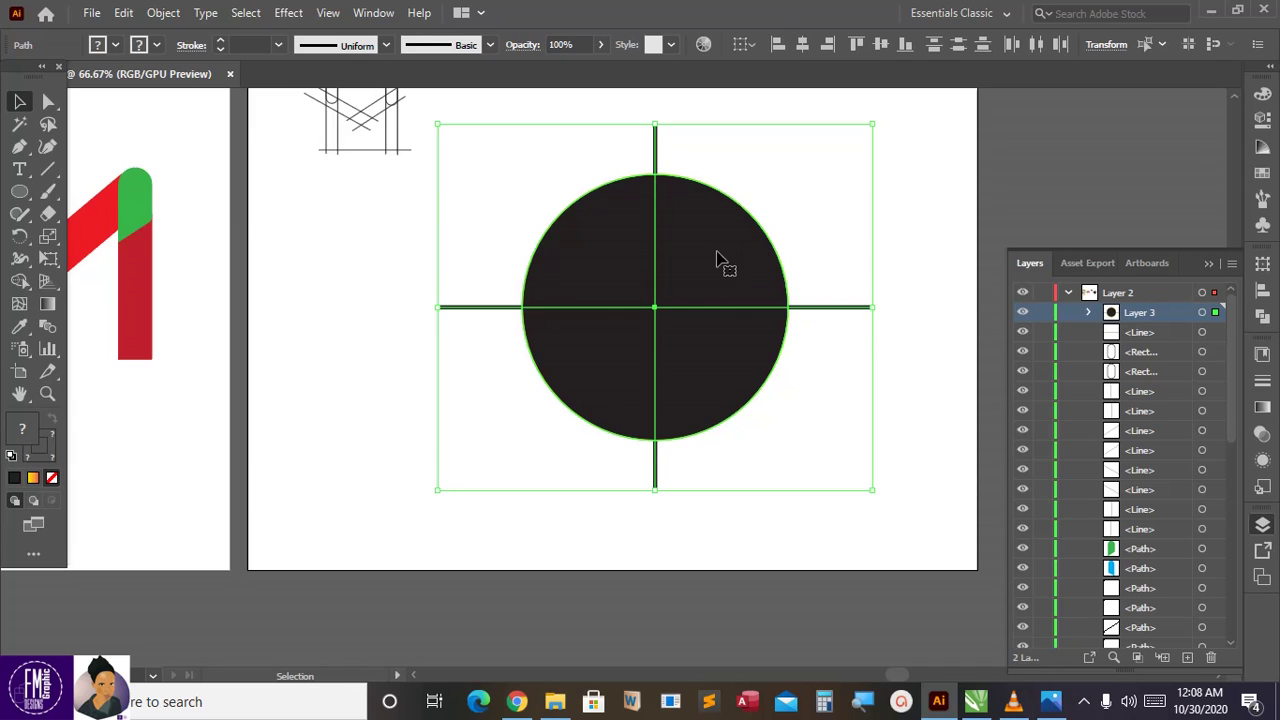
Split the circle into four separate quarters along the crossing lines with the Shape Builder tool.
scroll(720, 260, "down", 1)
scroll(723, 263, "up", 2)
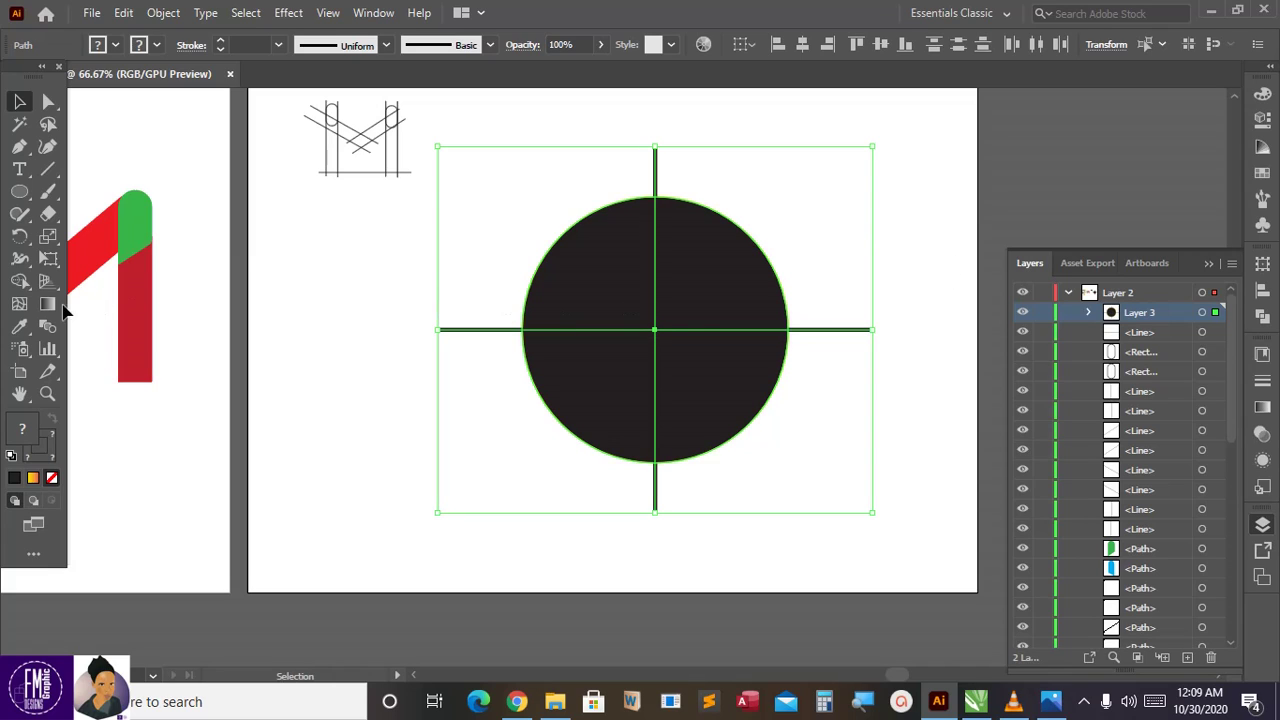
left_click(20, 281)
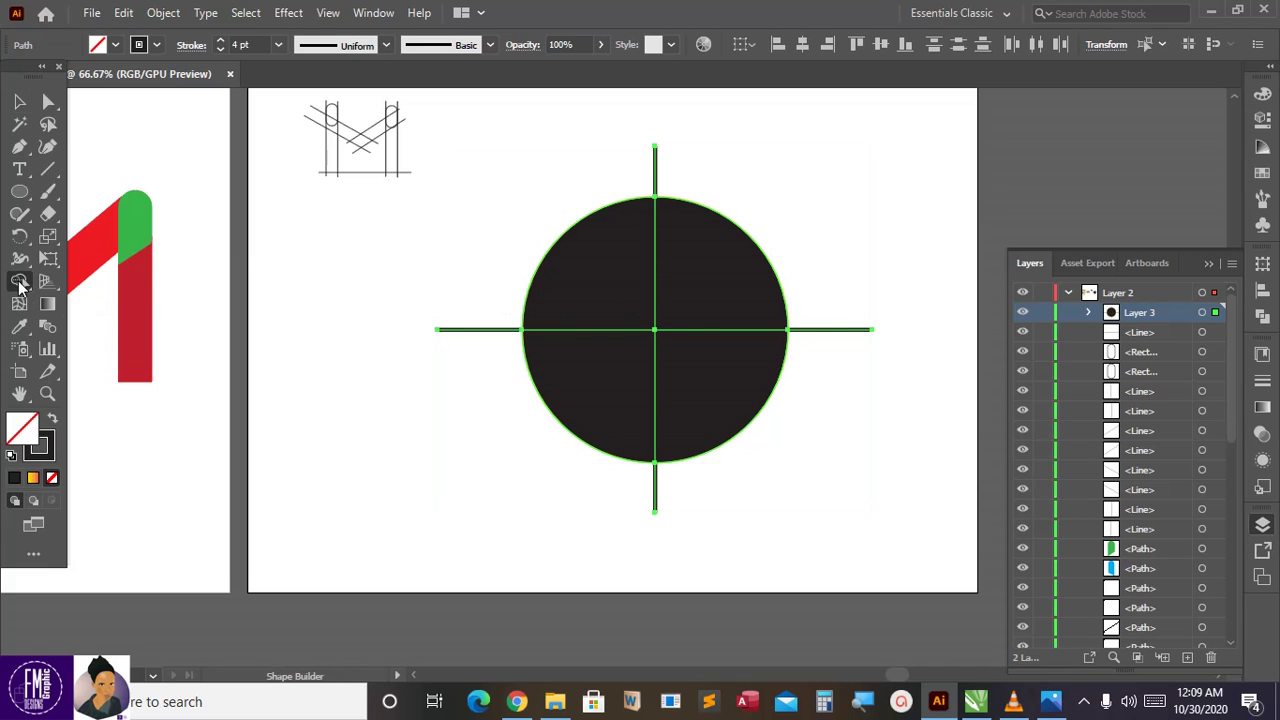
left_click(697, 300)
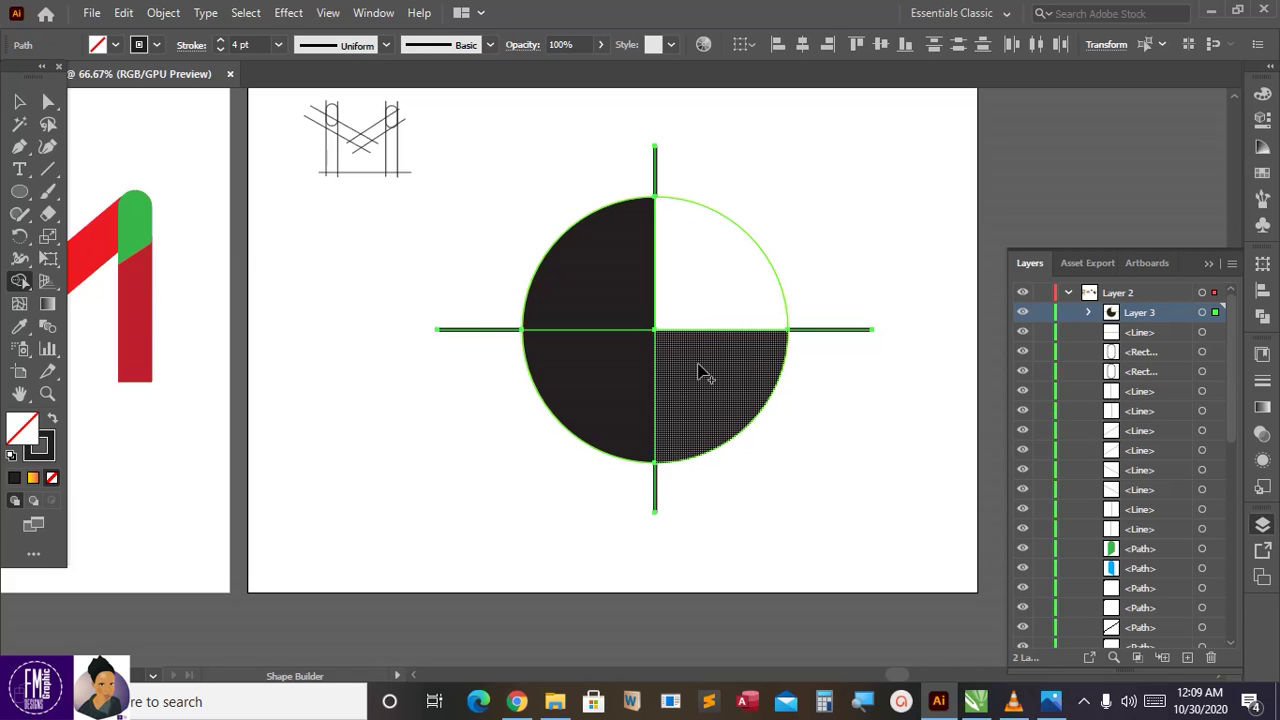
left_click(702, 372)
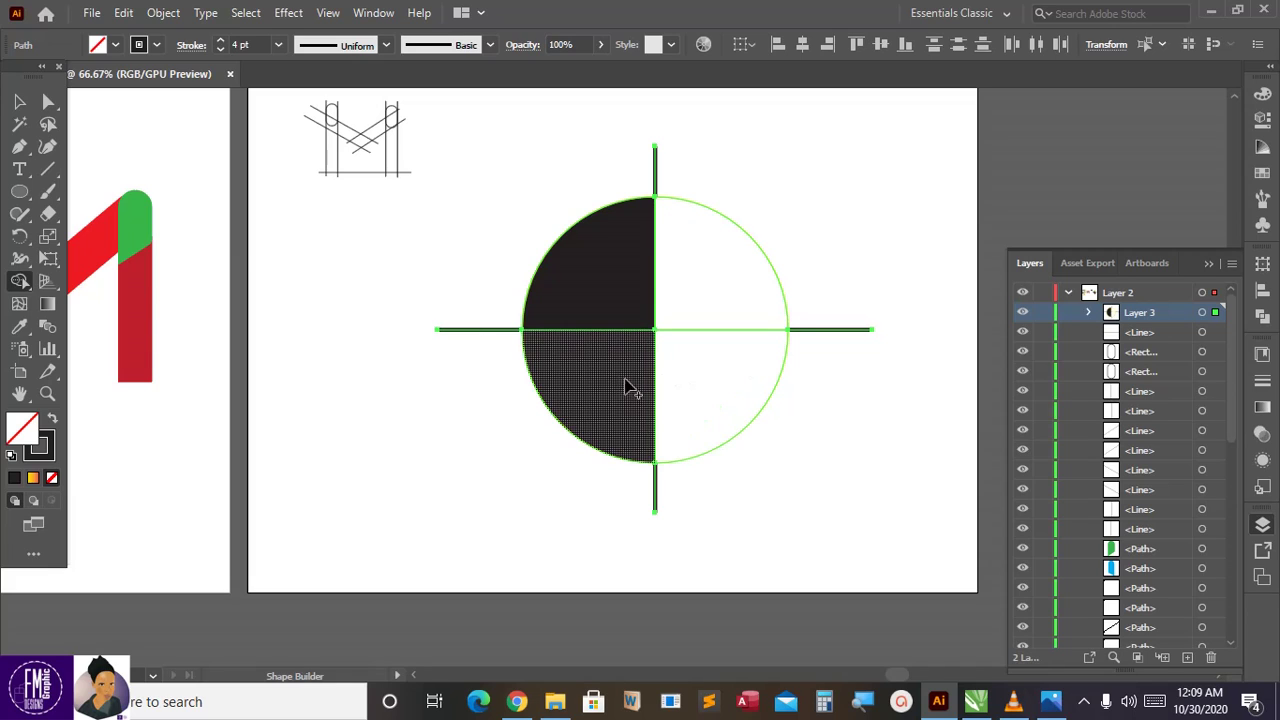
left_click(627, 388)
left_click(621, 325)
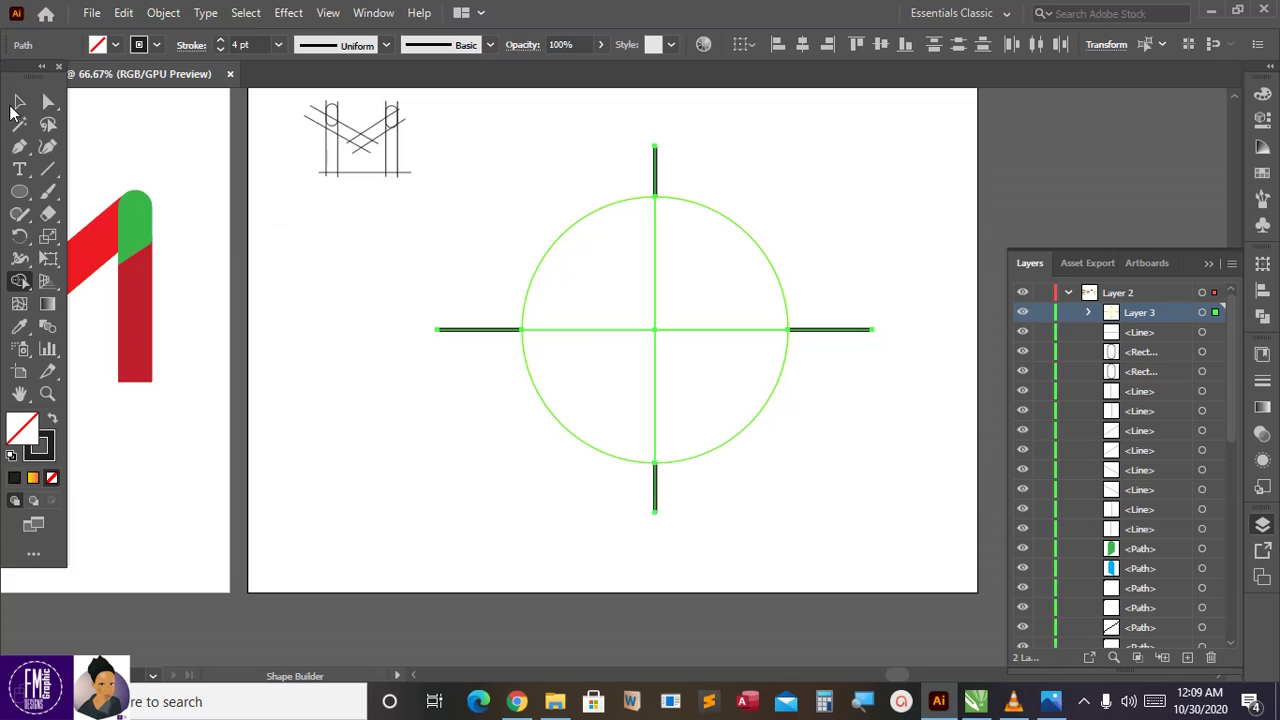
Delete the leftover line ends outside the circle on its right, top and left sides.
left_click(17, 103)
left_click(415, 420)
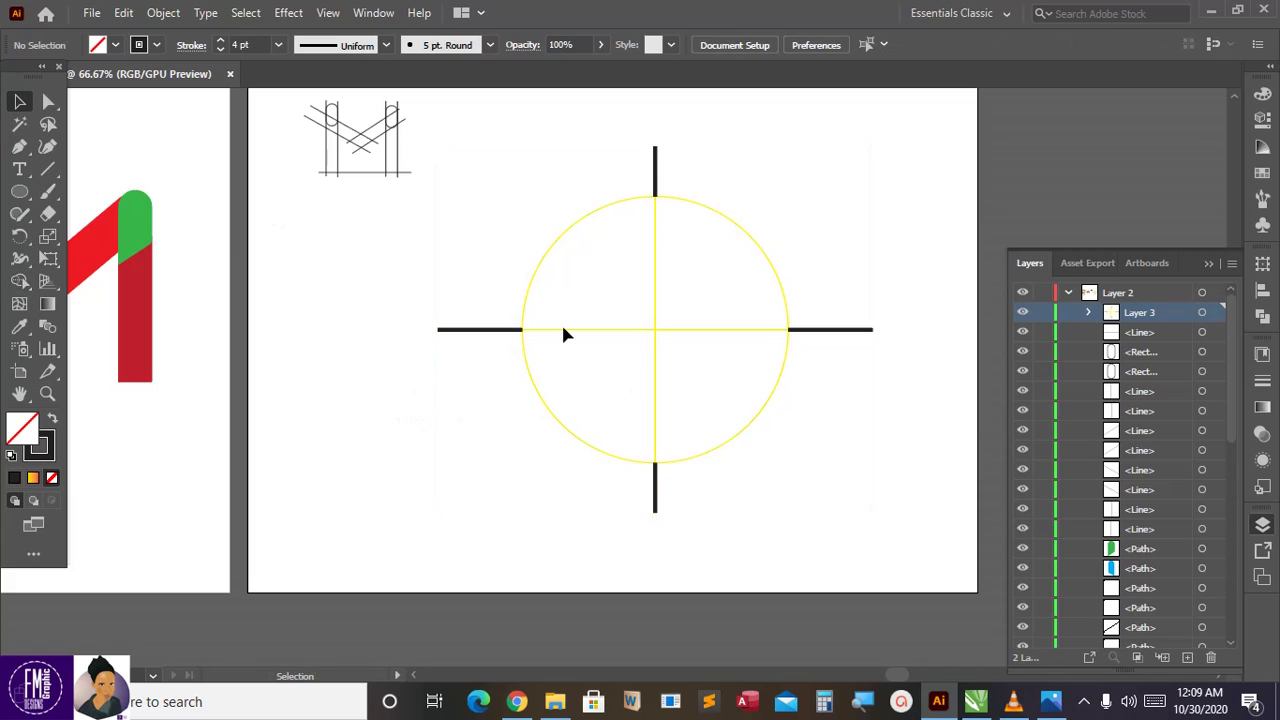
left_click(842, 336)
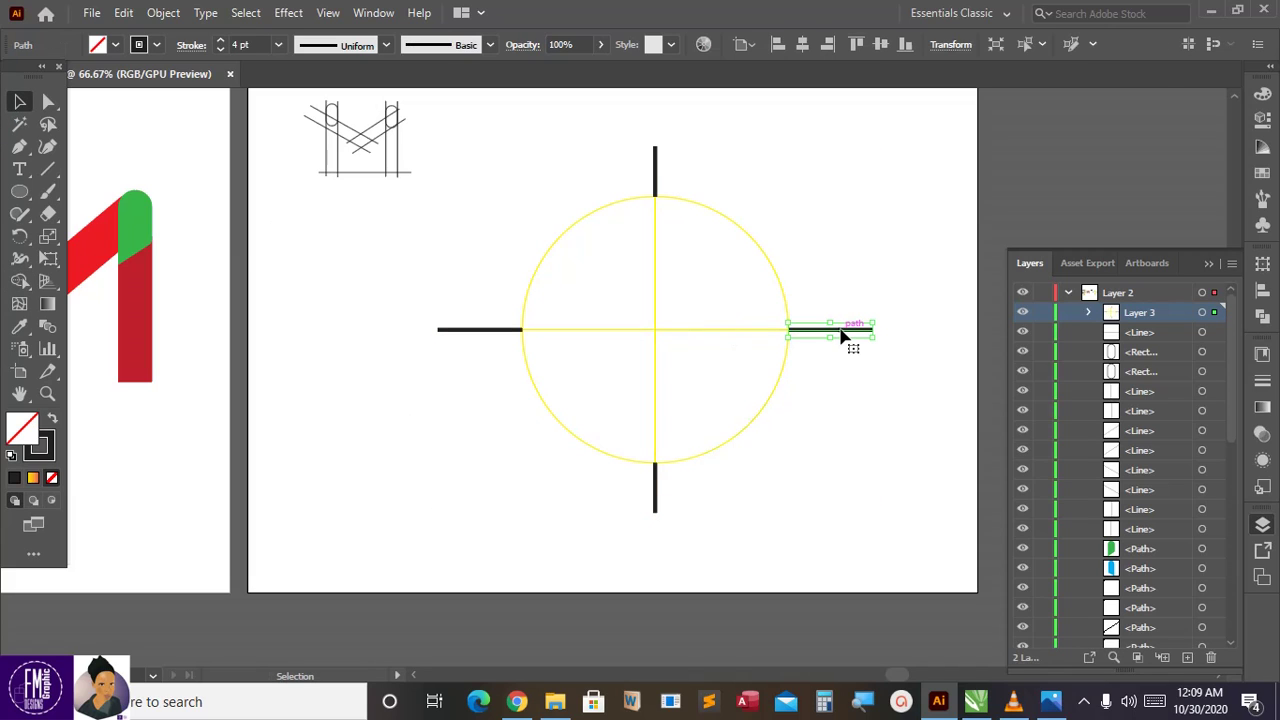
key("Delete")
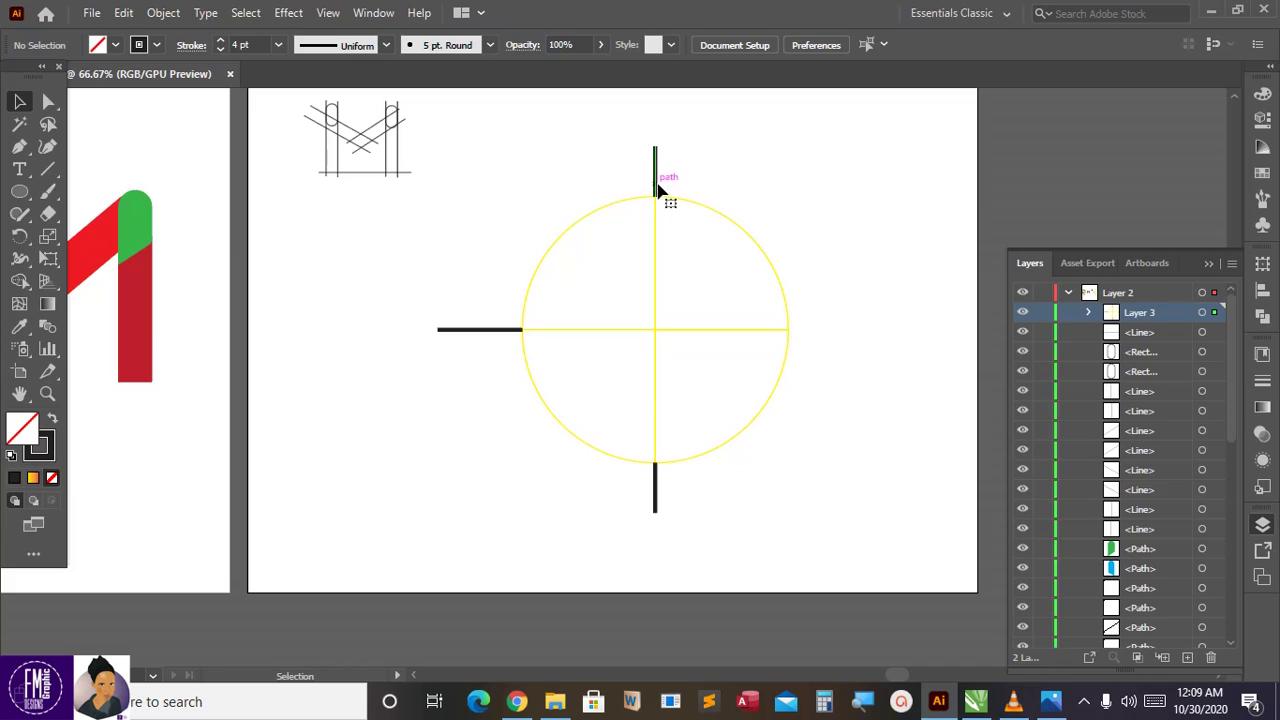
key("Delete")
left_click(466, 330)
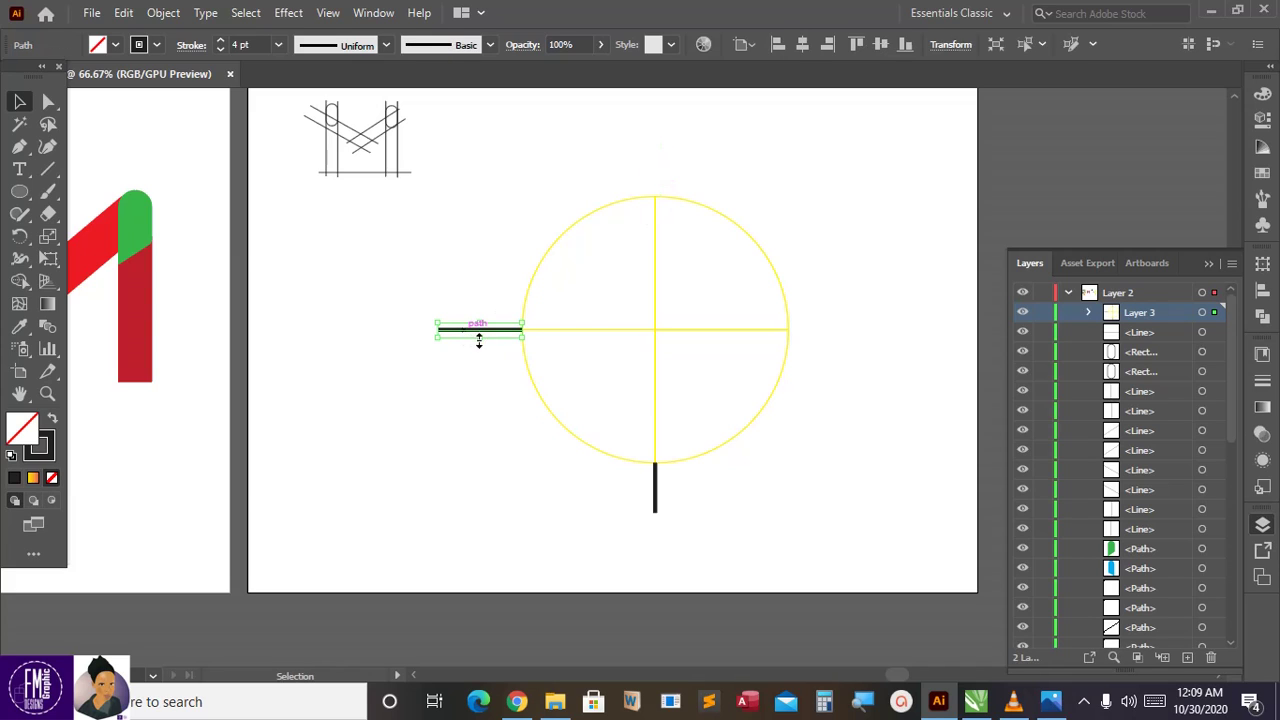
key("Delete")
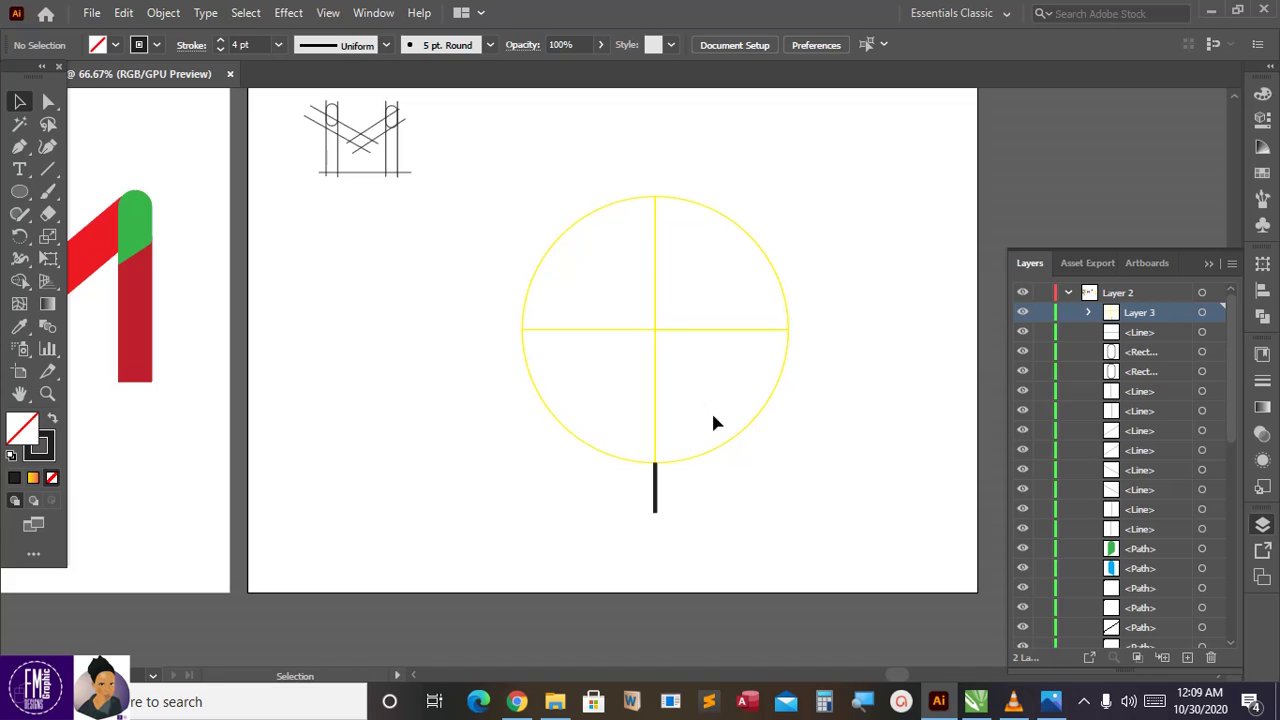
Give the circle's lower-right quarter a black fill and no stroke.
left_click(726, 440)
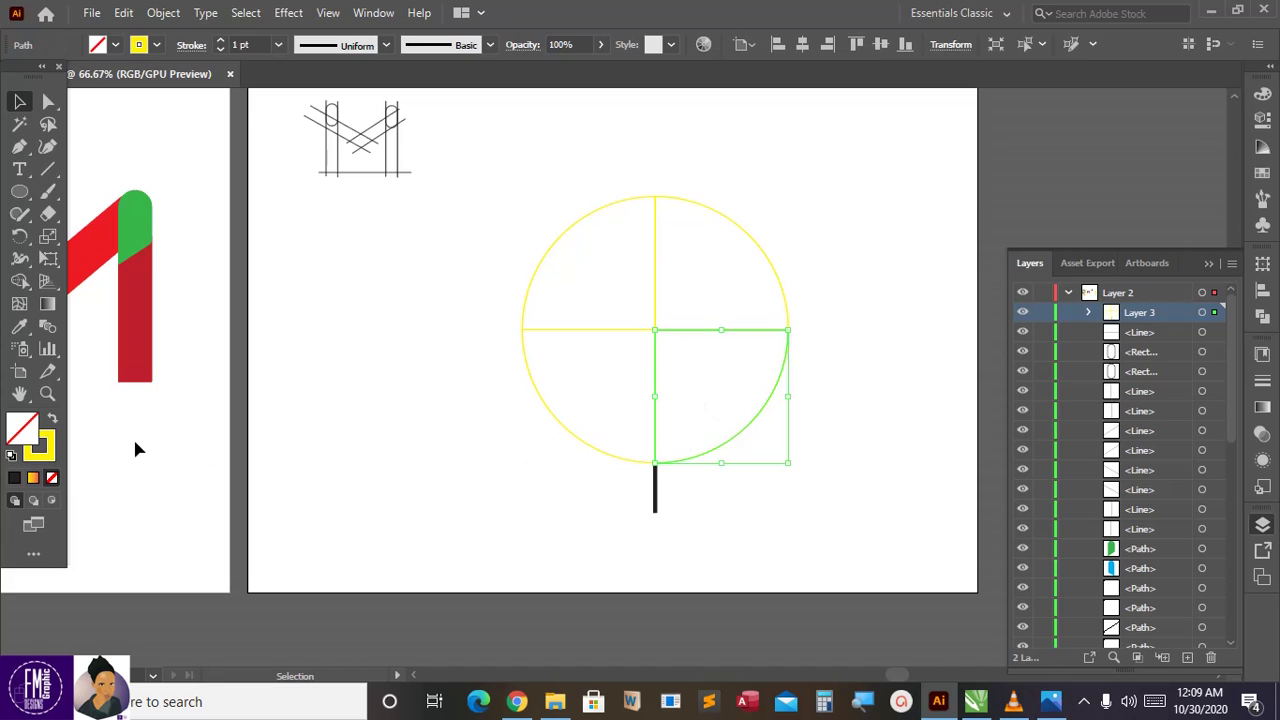
left_click(157, 45)
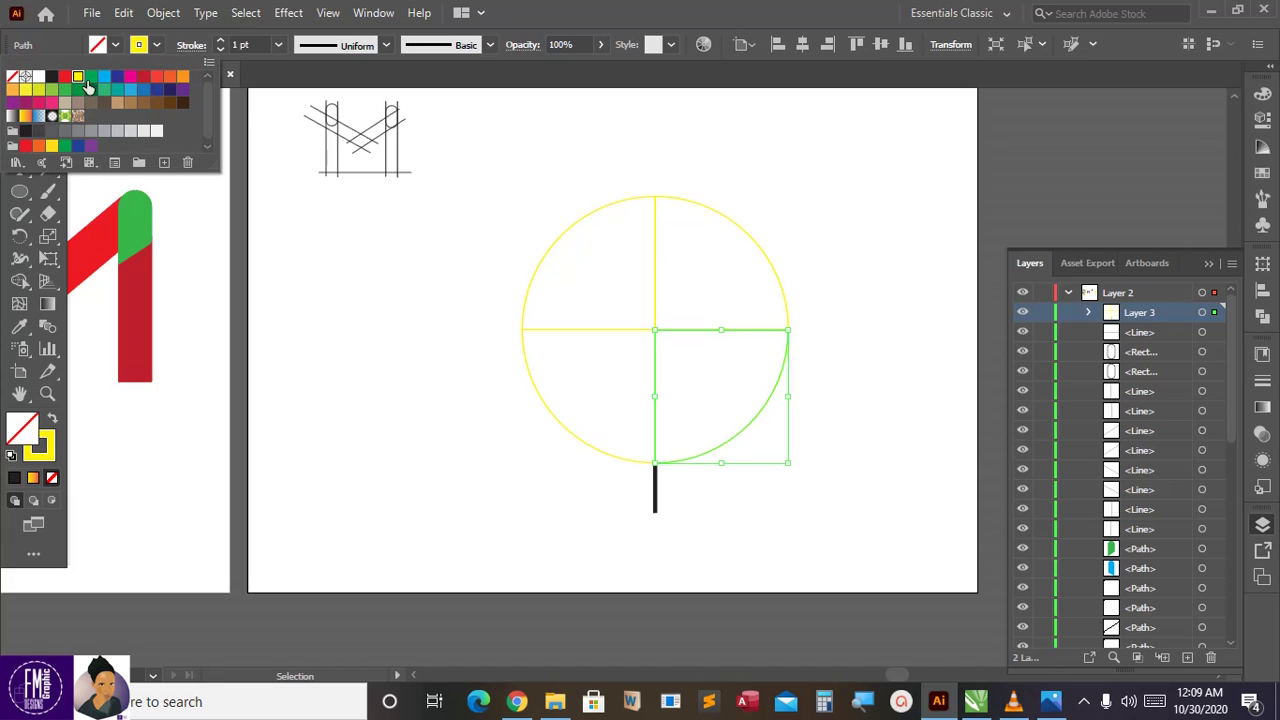
left_click(48, 79)
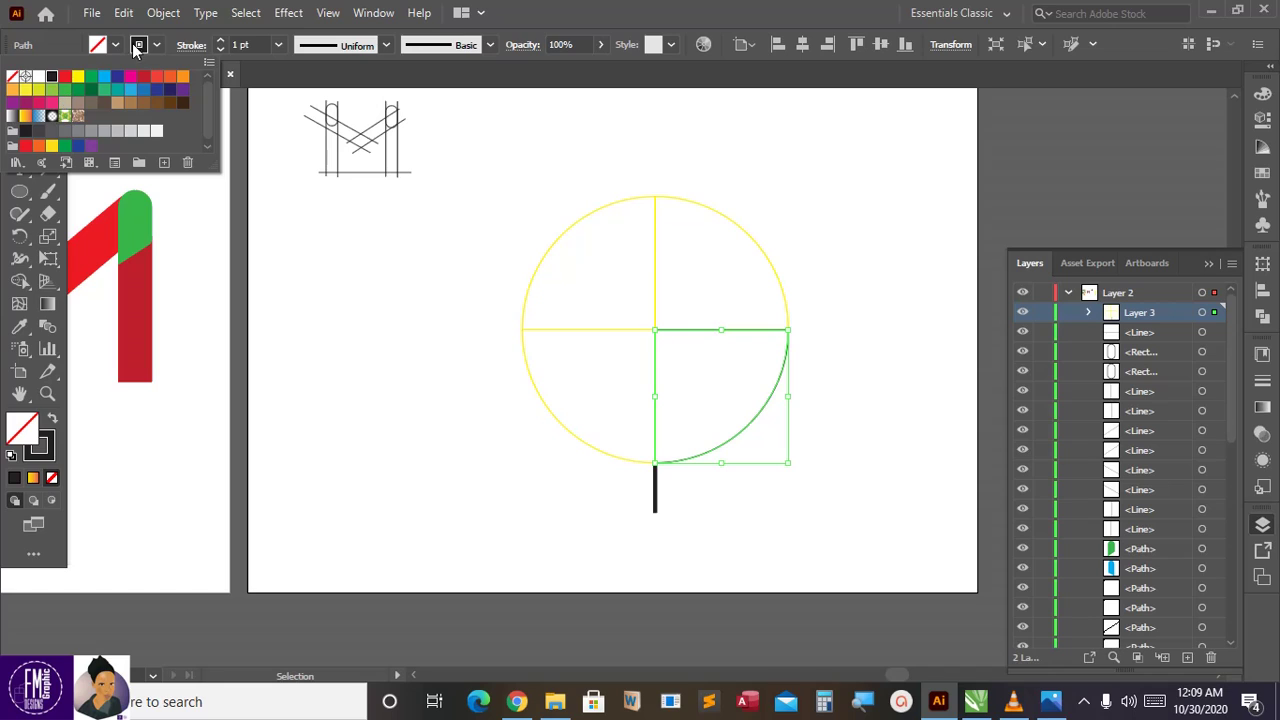
left_click(19, 77)
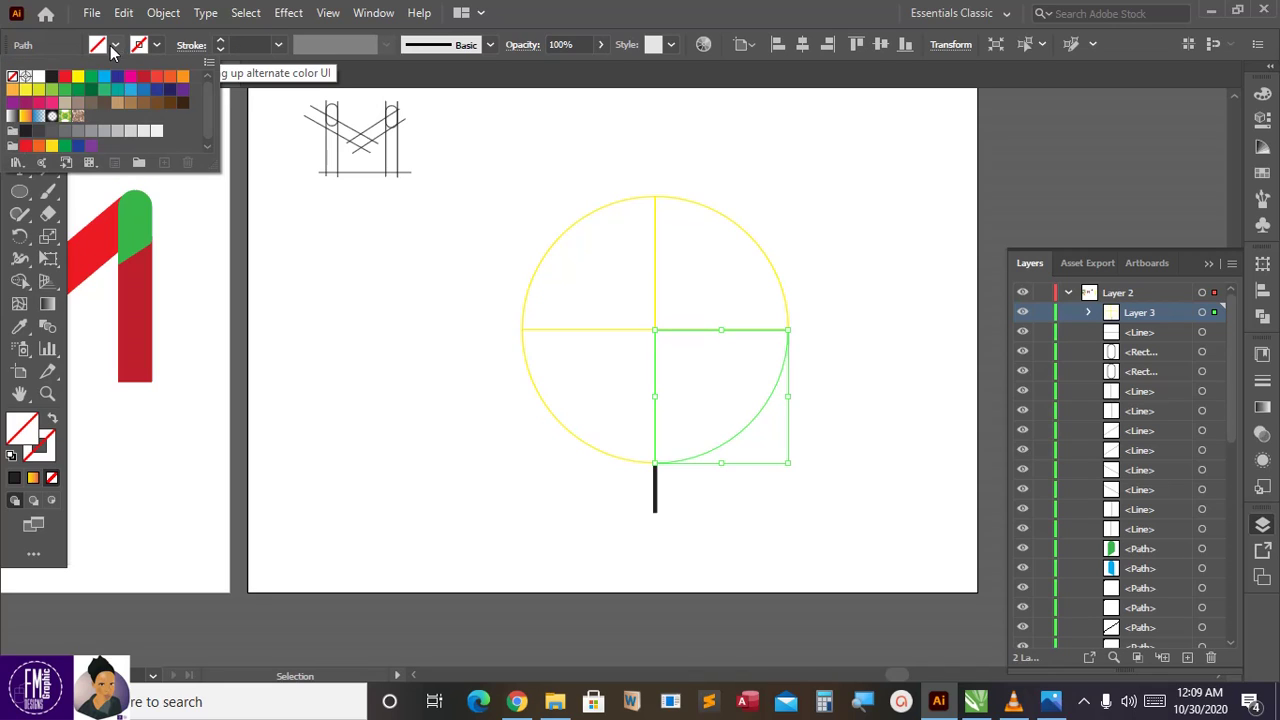
left_click(52, 78)
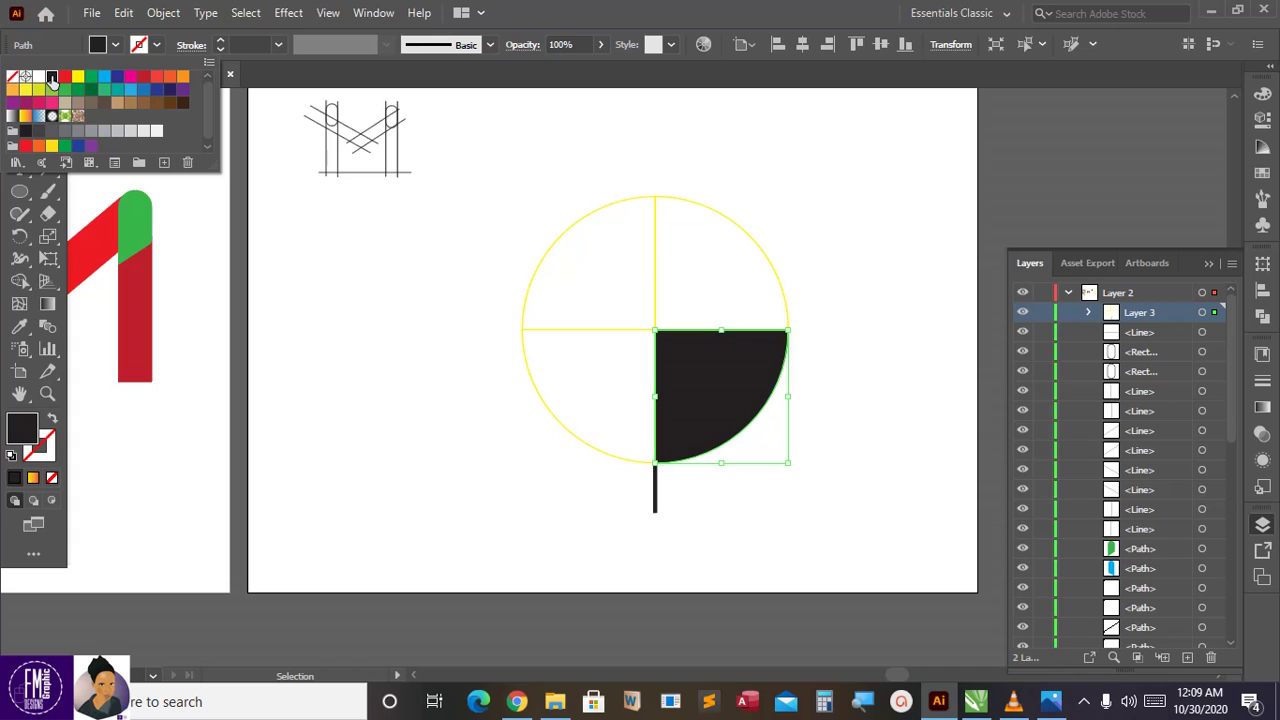
left_click(564, 337)
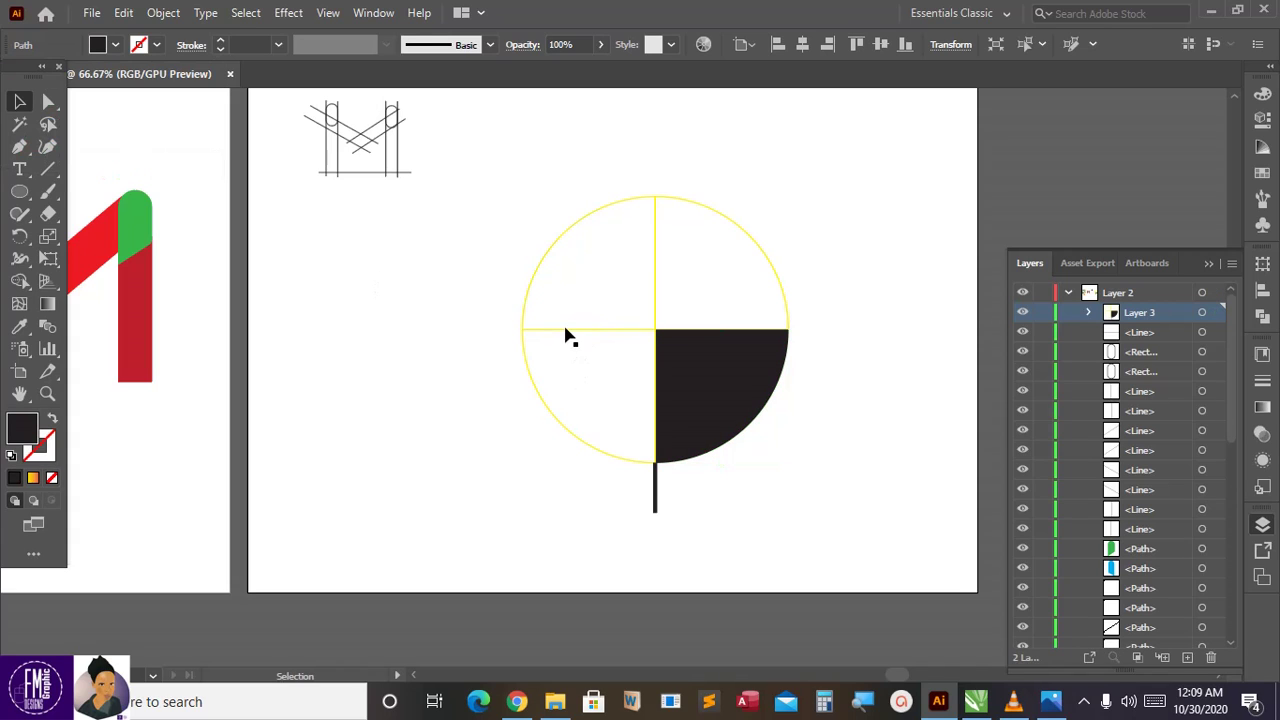
Fill the circle's upper-left quarter with dark red (C=15 M=100 Y=90 K=10) and remove its stroke.
left_click(567, 331)
left_click(118, 44)
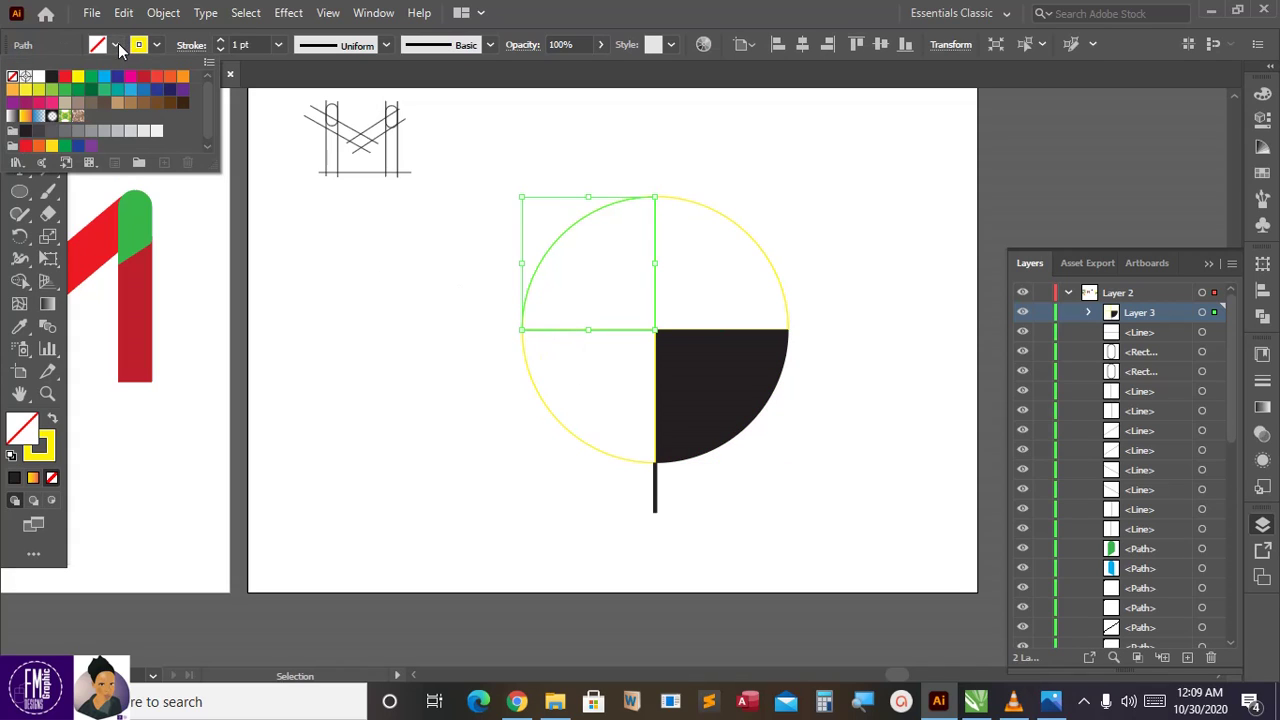
left_click(144, 78)
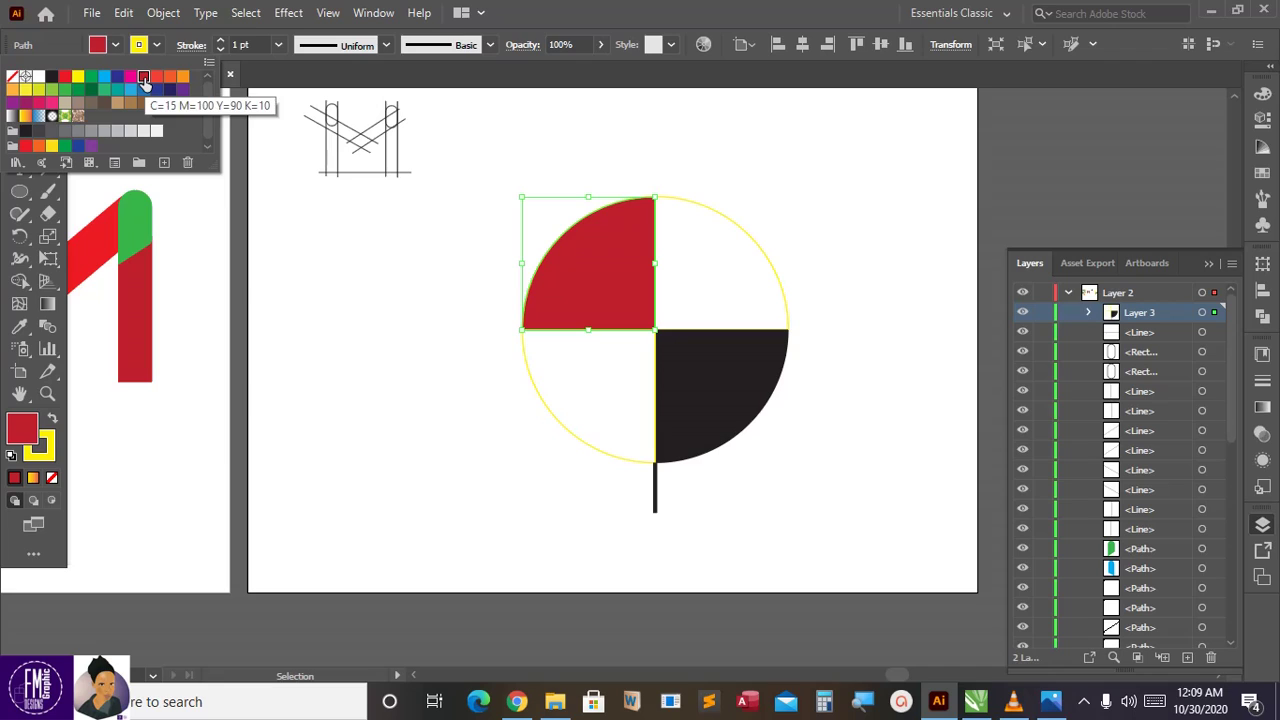
left_click(156, 44)
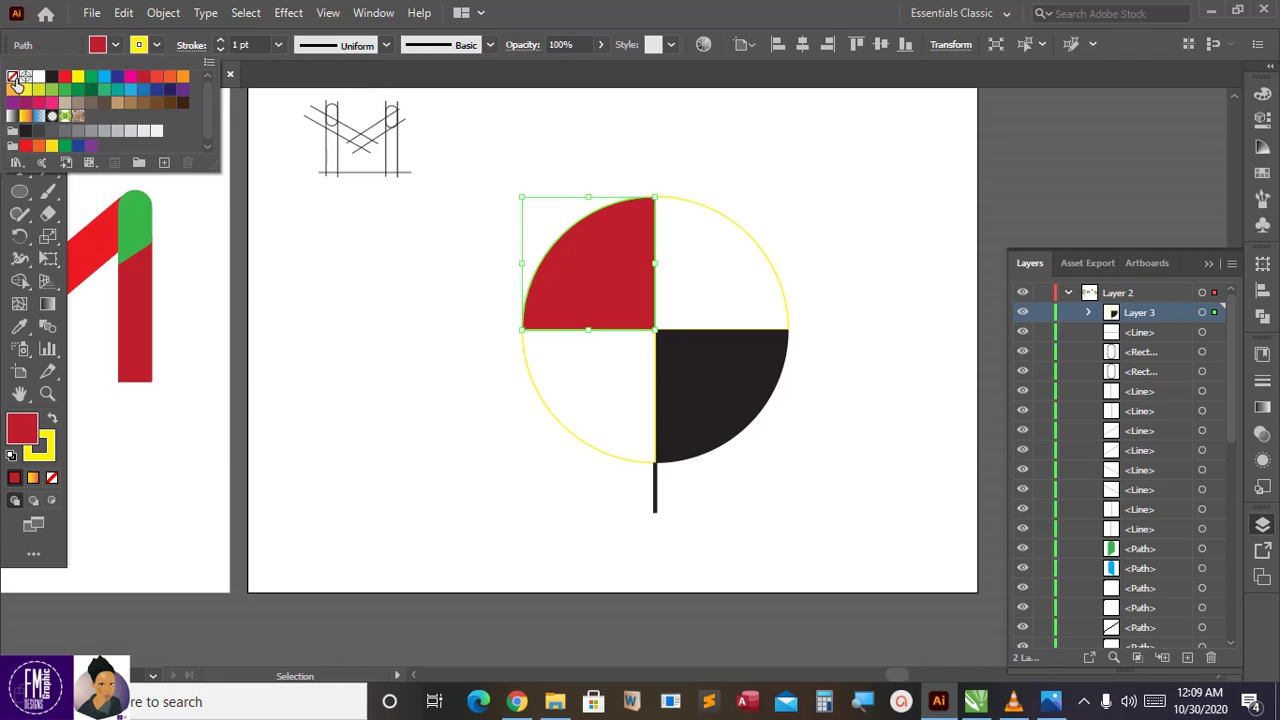
left_click(13, 78)
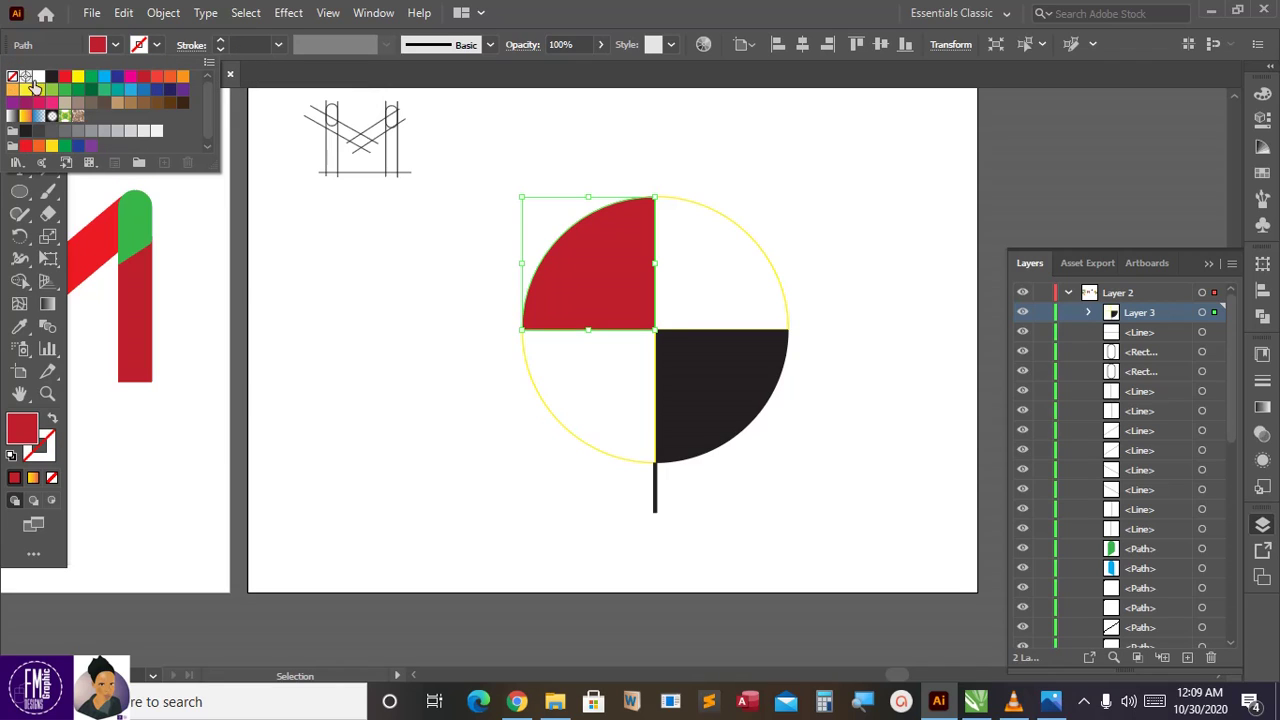
left_click(588, 433)
Change the lower-right quarter's fill to the same dark red as the upper-left quarter.
left_click(625, 436)
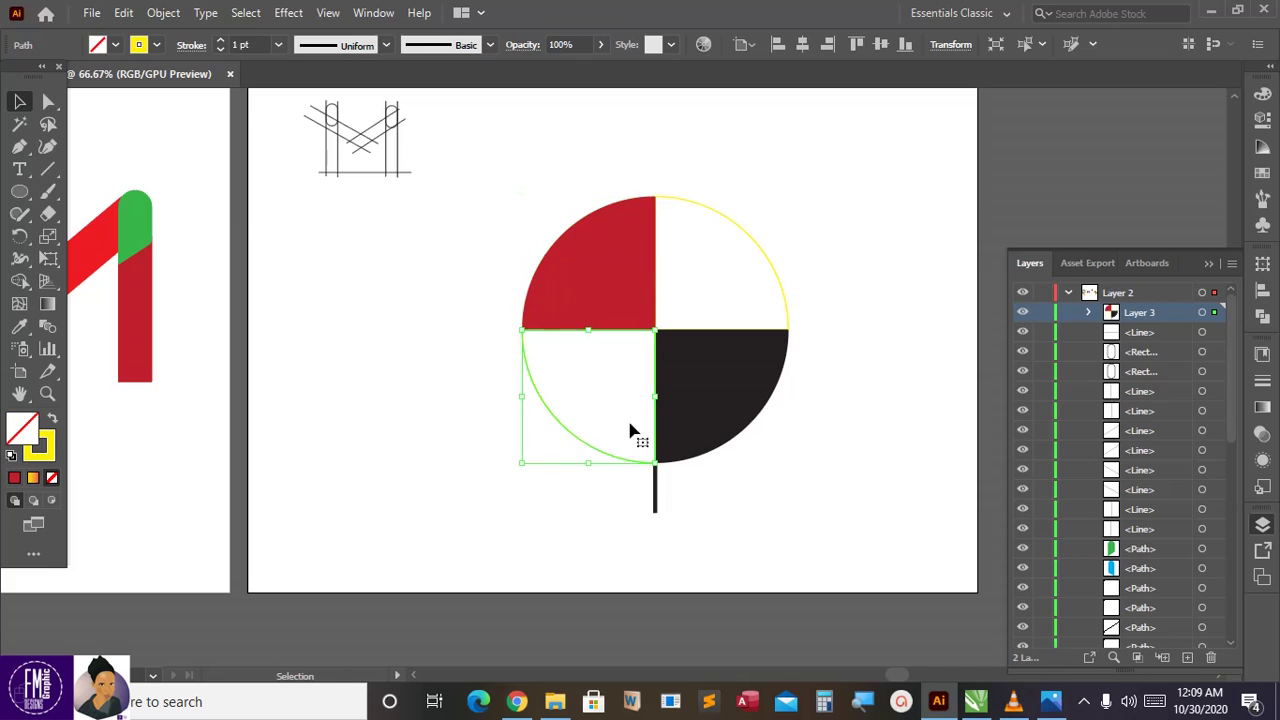
left_click(700, 423)
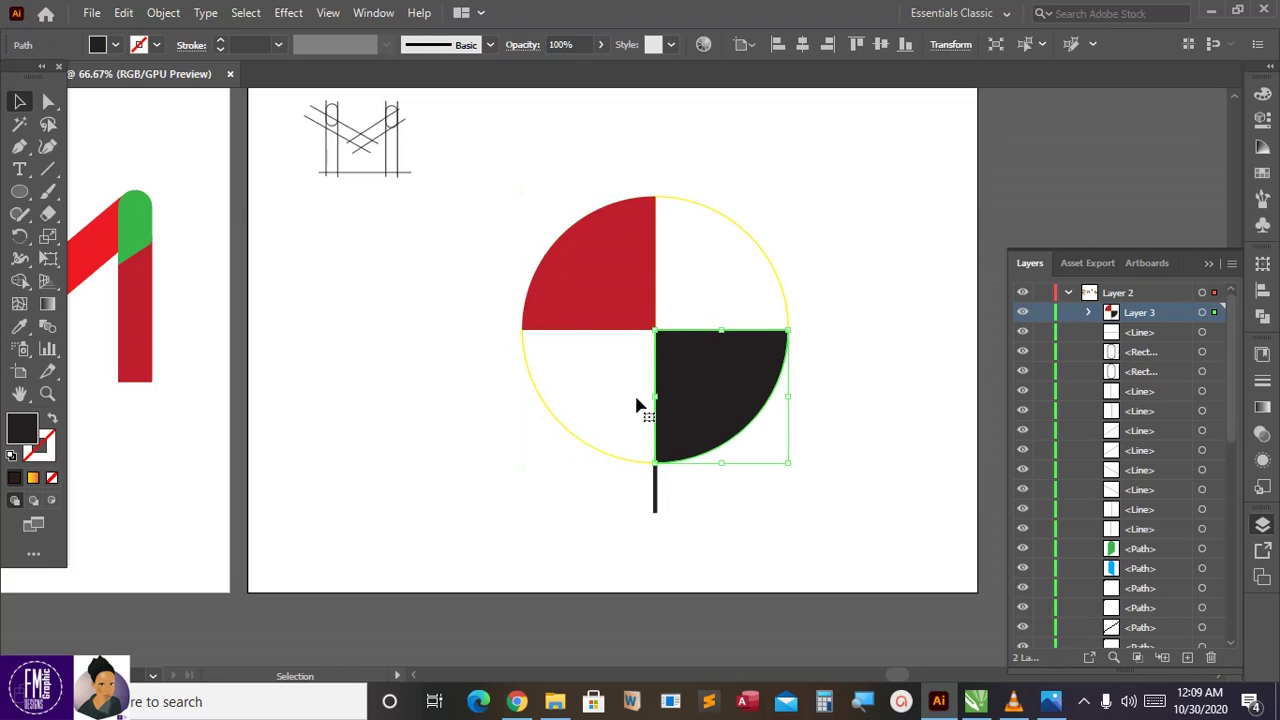
left_click(156, 45)
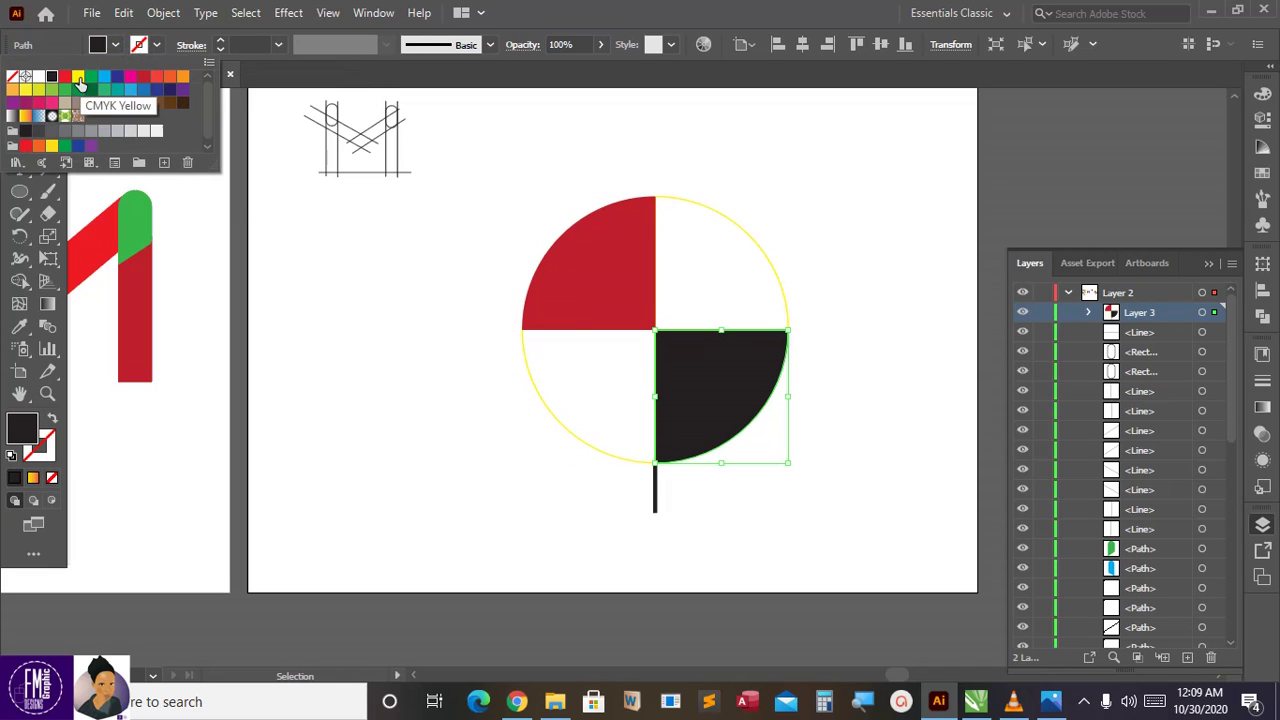
left_click(143, 77)
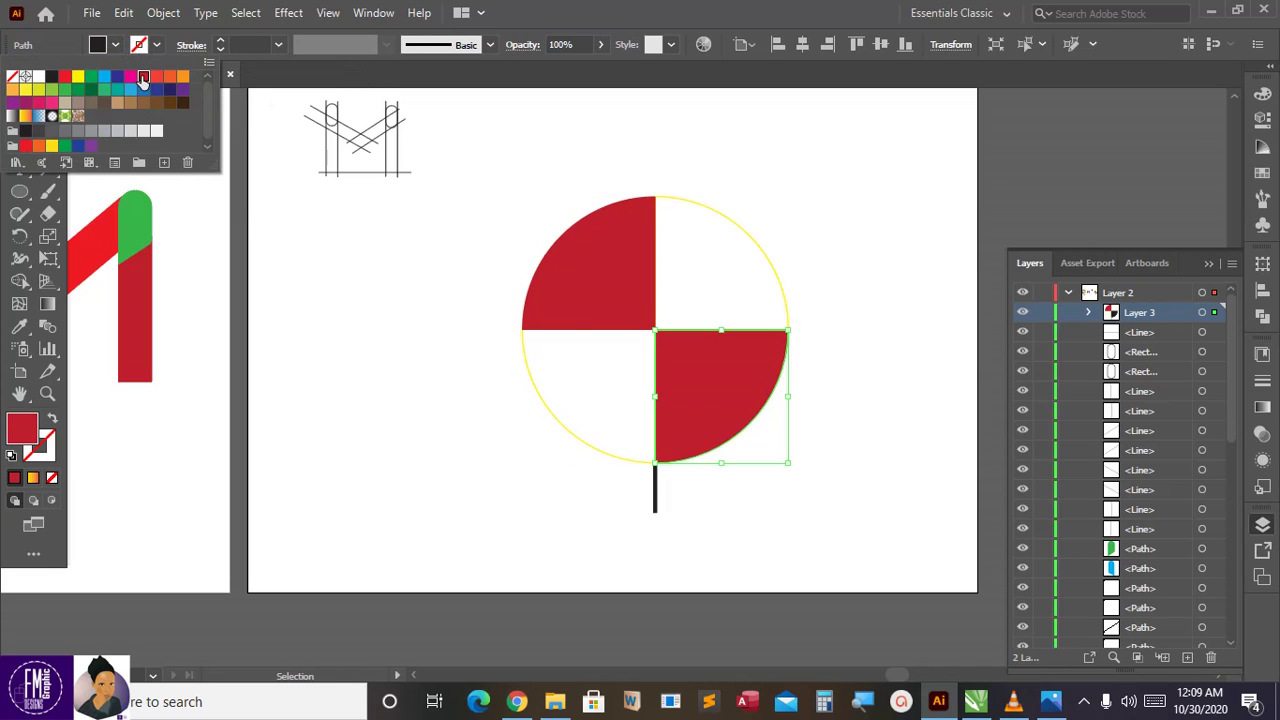
left_click(588, 450)
double_click(588, 450)
left_click(523, 437)
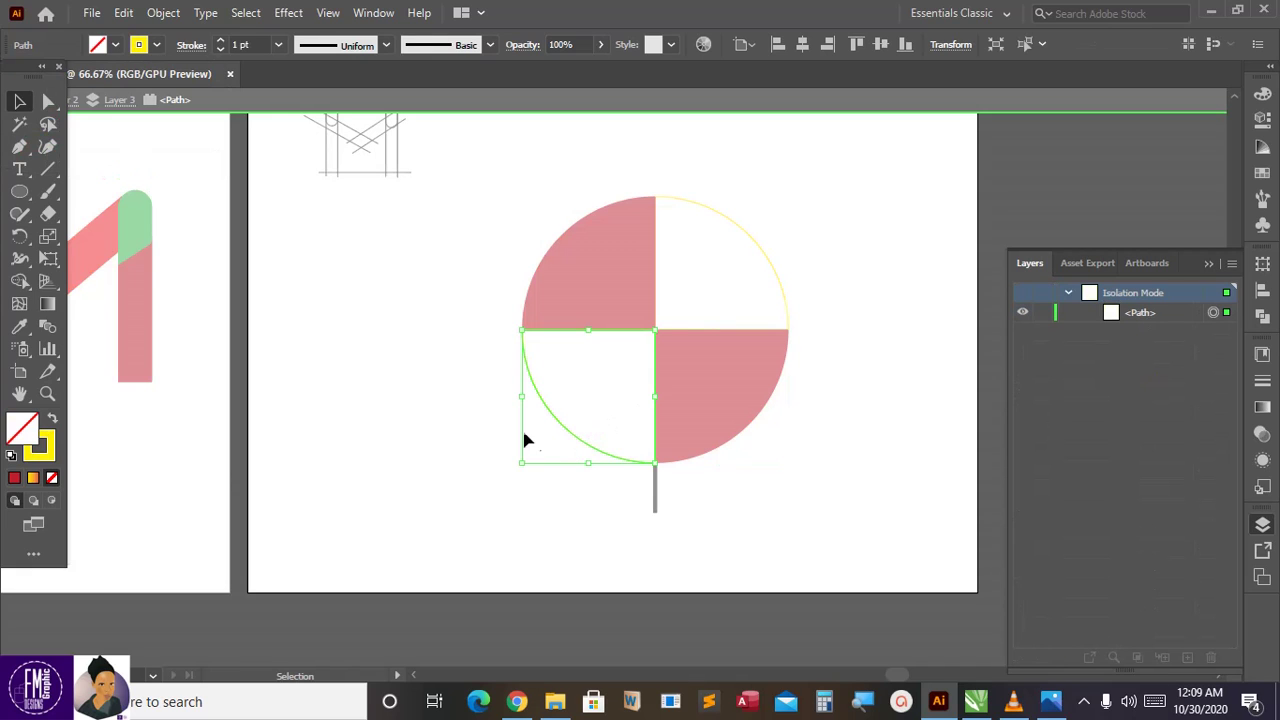
double_click(468, 410)
Fill the circle's lower-left quarter with black and remove its yellow stroke.
left_click(570, 432)
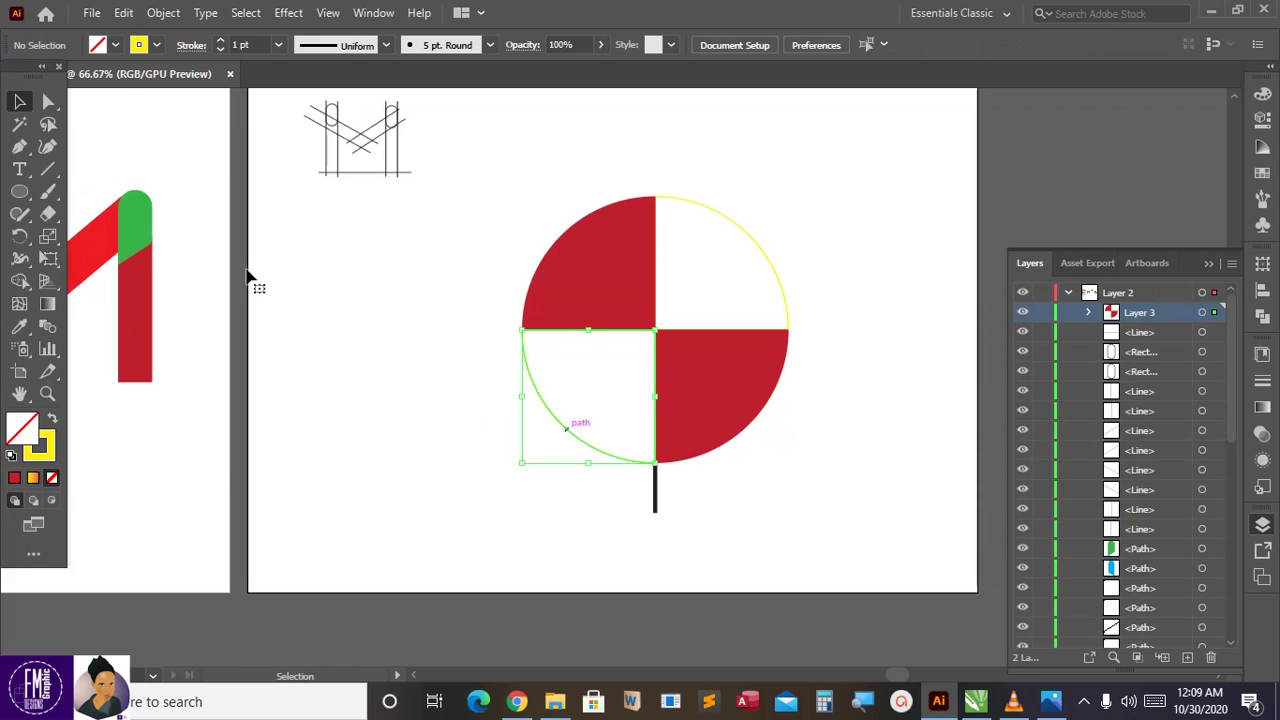
left_click(116, 44)
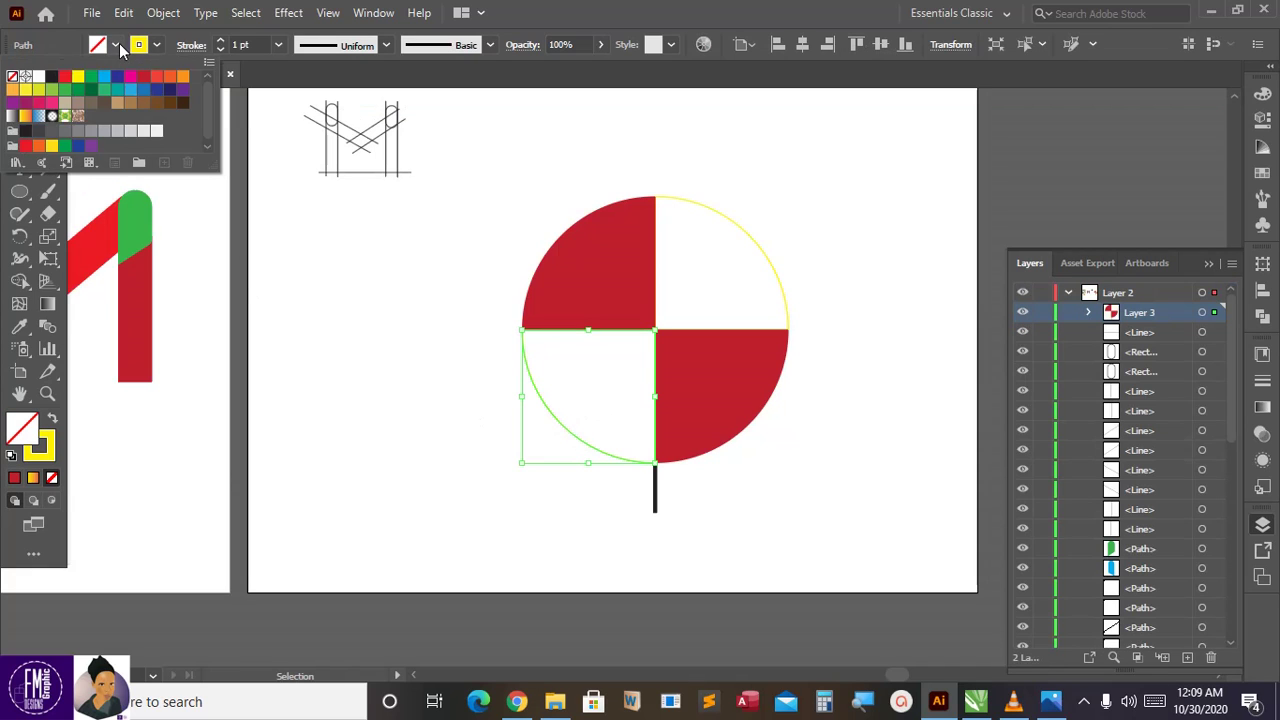
left_click(51, 76)
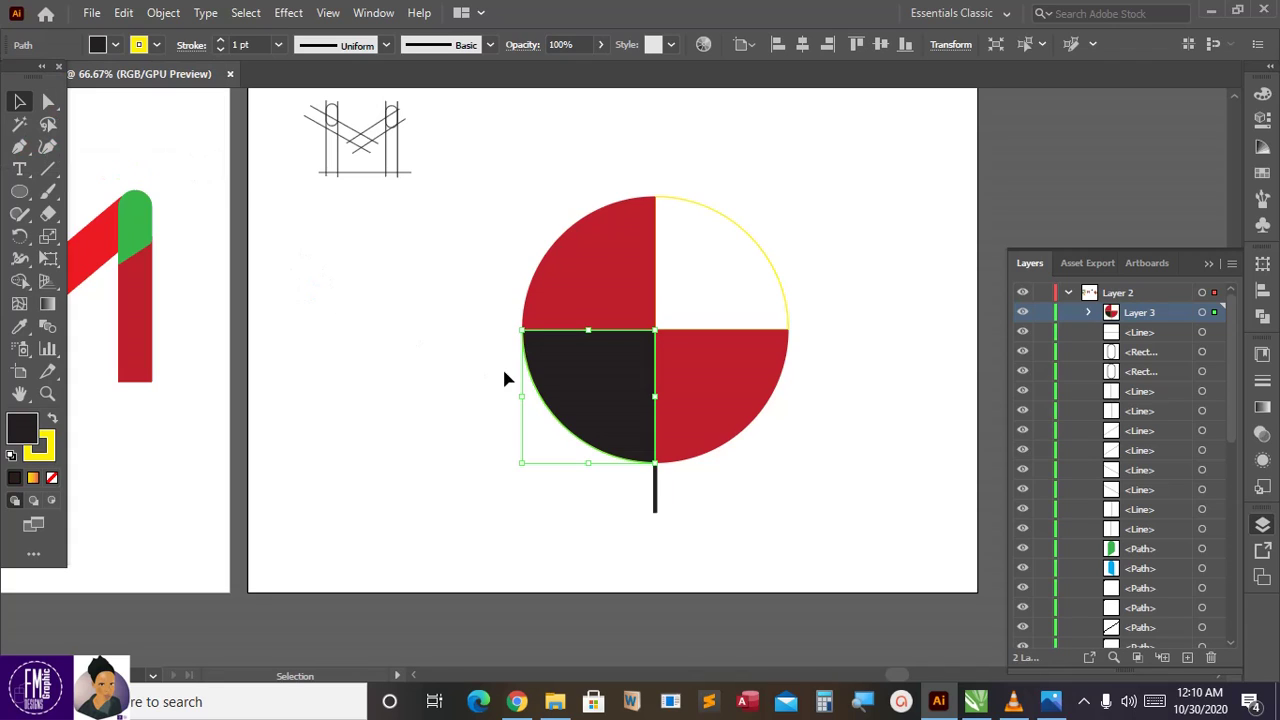
left_click(155, 45)
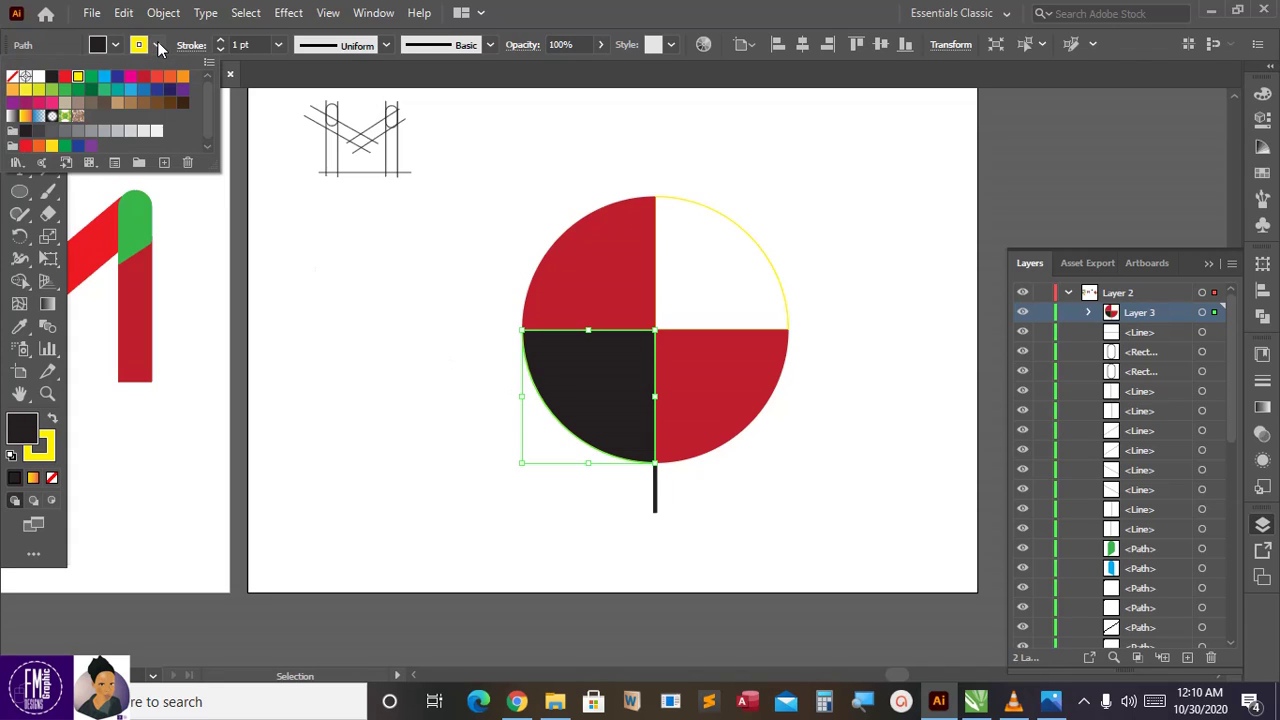
left_click(12, 76)
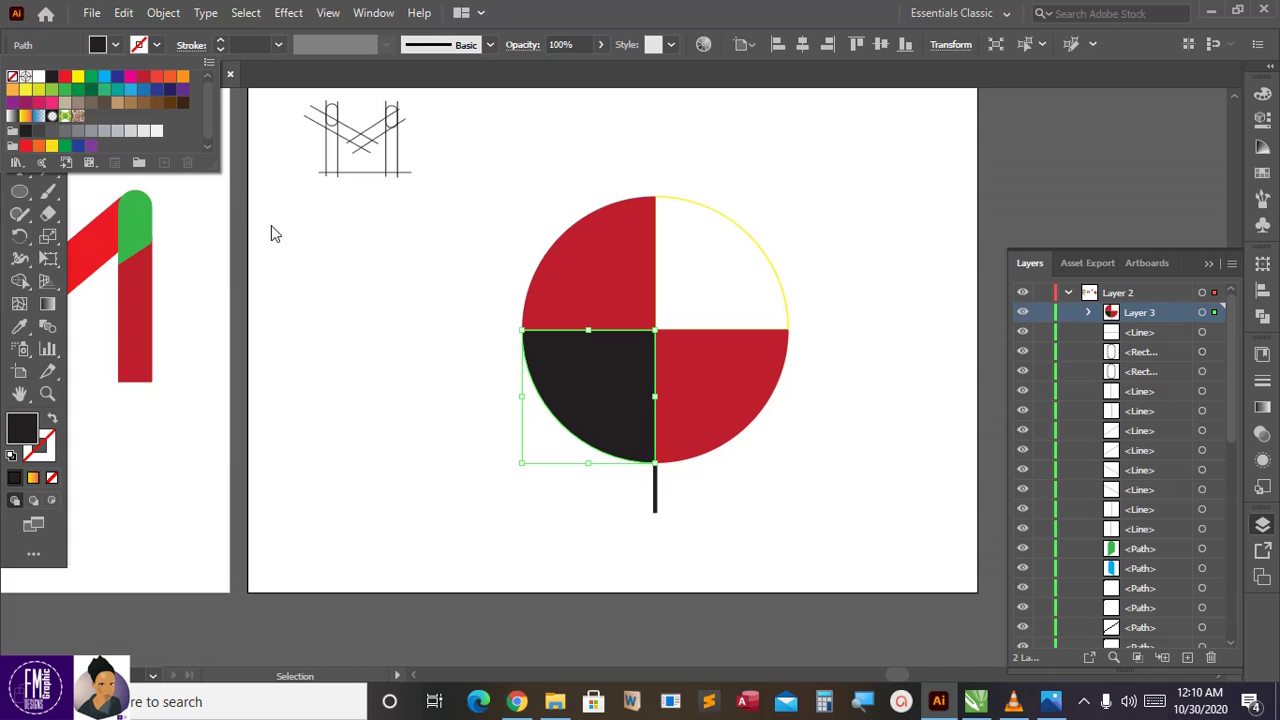
left_click(686, 260)
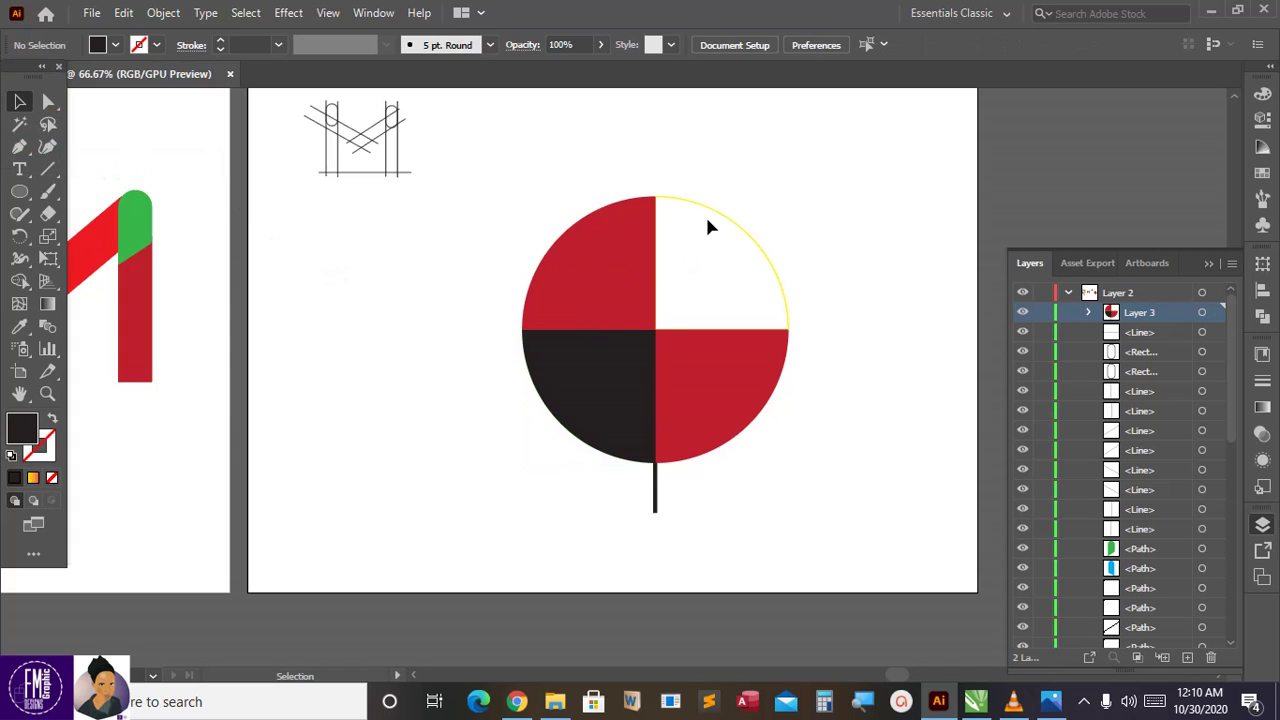
Fill the circle's upper-right quarter with black and remove its yellow stroke.
left_click(721, 220)
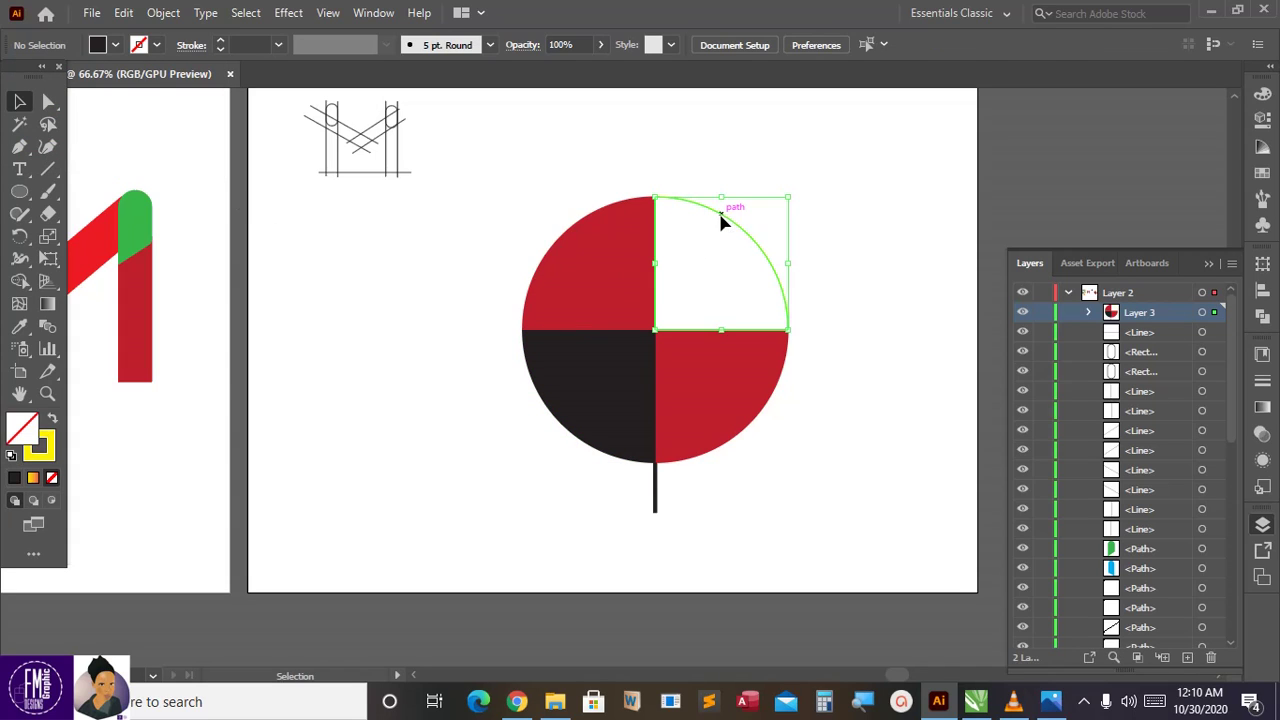
left_click(114, 44)
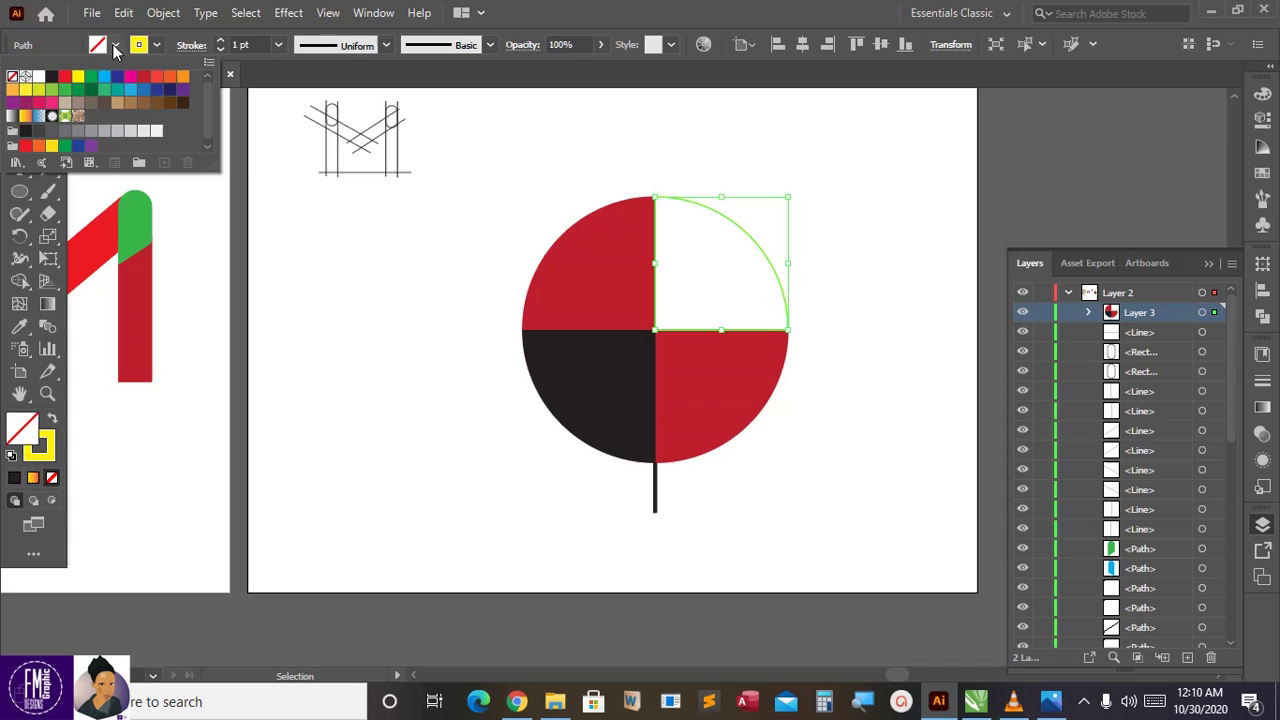
left_click(53, 77)
left_click(385, 281)
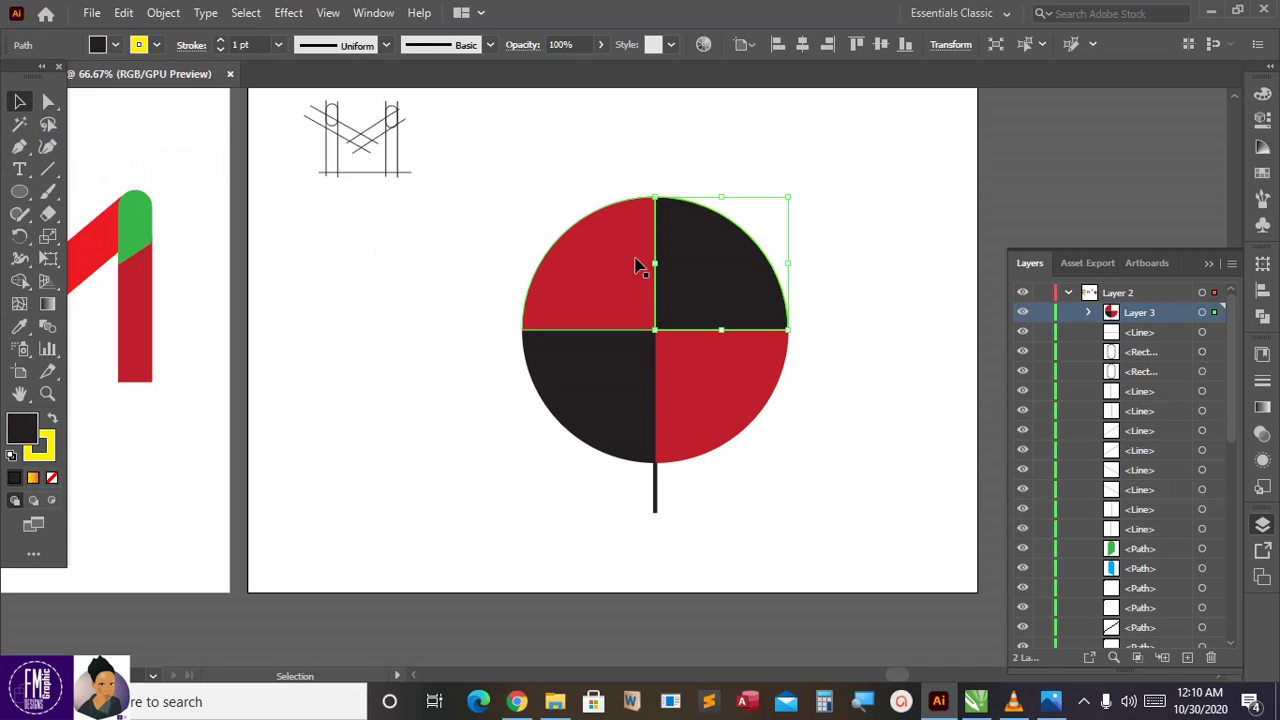
left_click(155, 47)
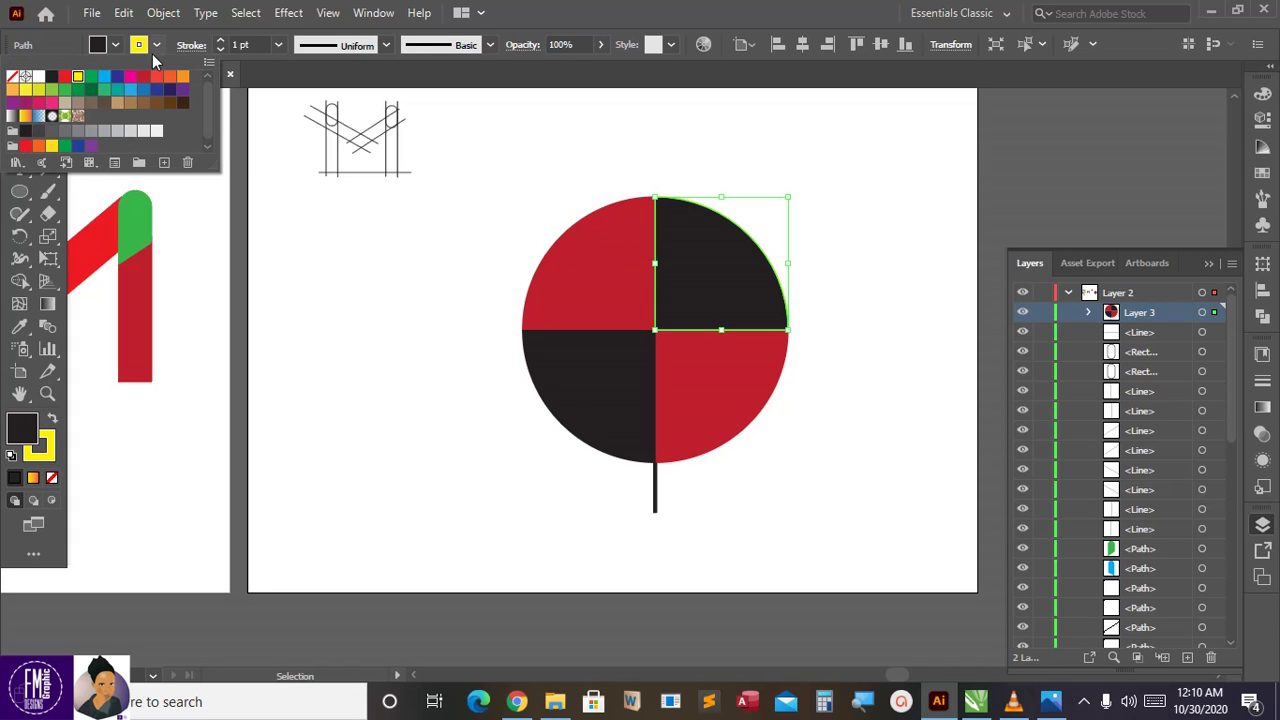
left_click(15, 77)
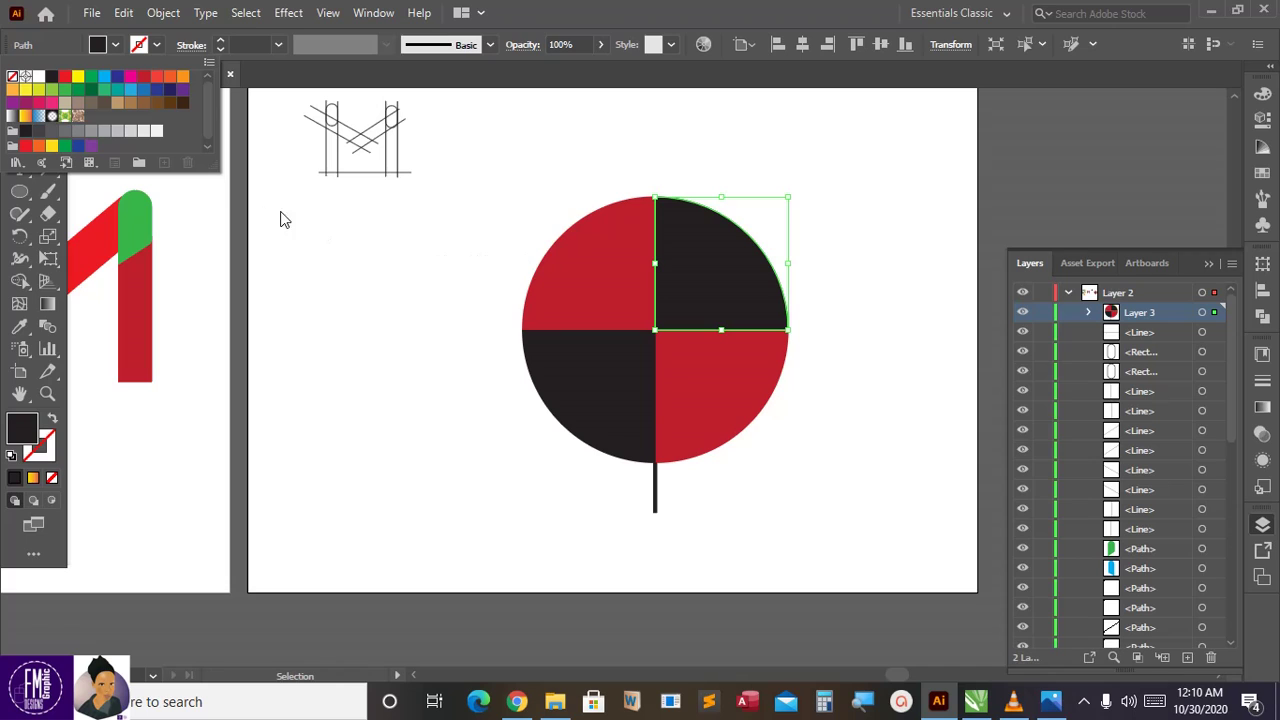
left_click(341, 234)
left_click(370, 251)
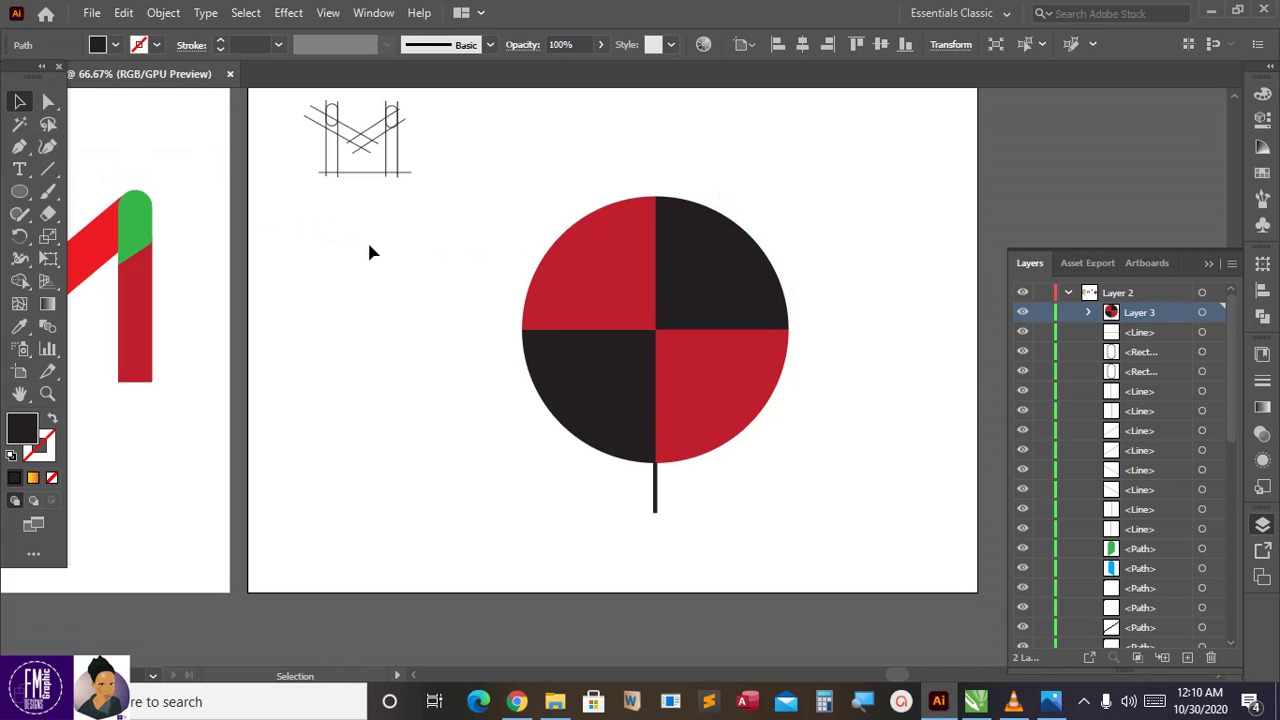
Nudge the circle's two left quarters left and its two right quarters right to open a narrow vertical gap between them.
scroll(752, 303, "down", 1)
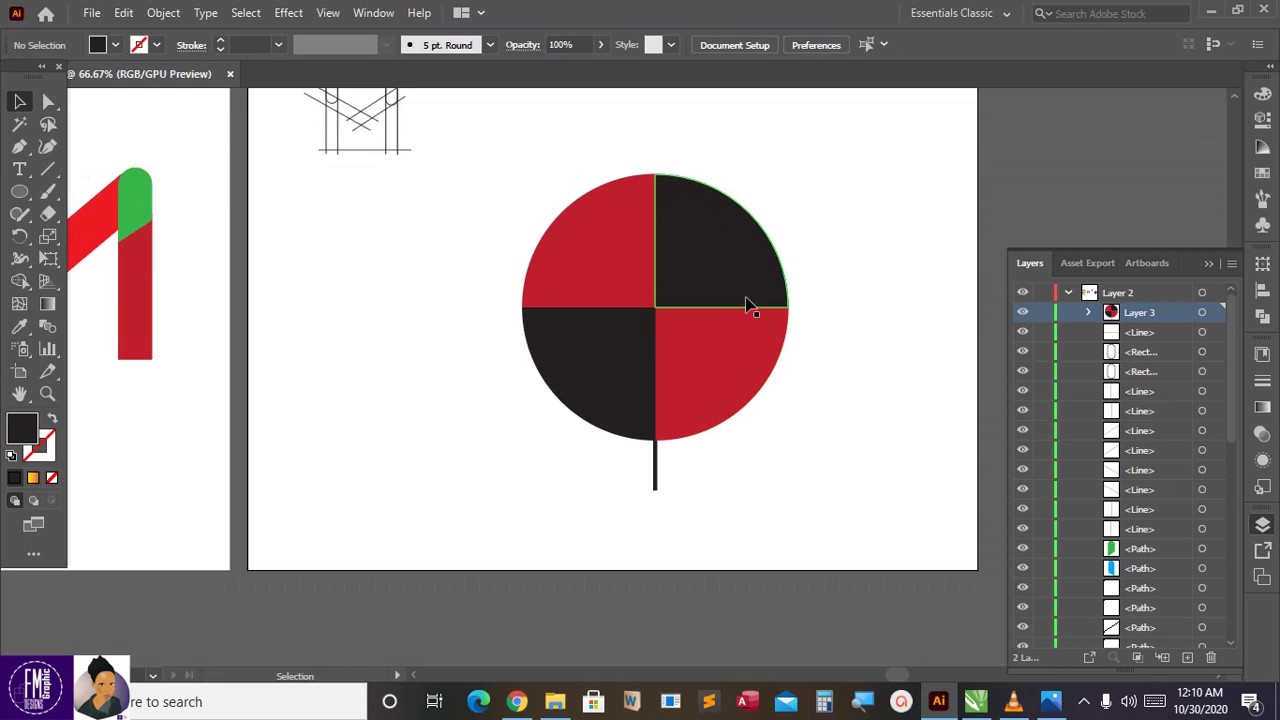
scroll(743, 305, "up", 2)
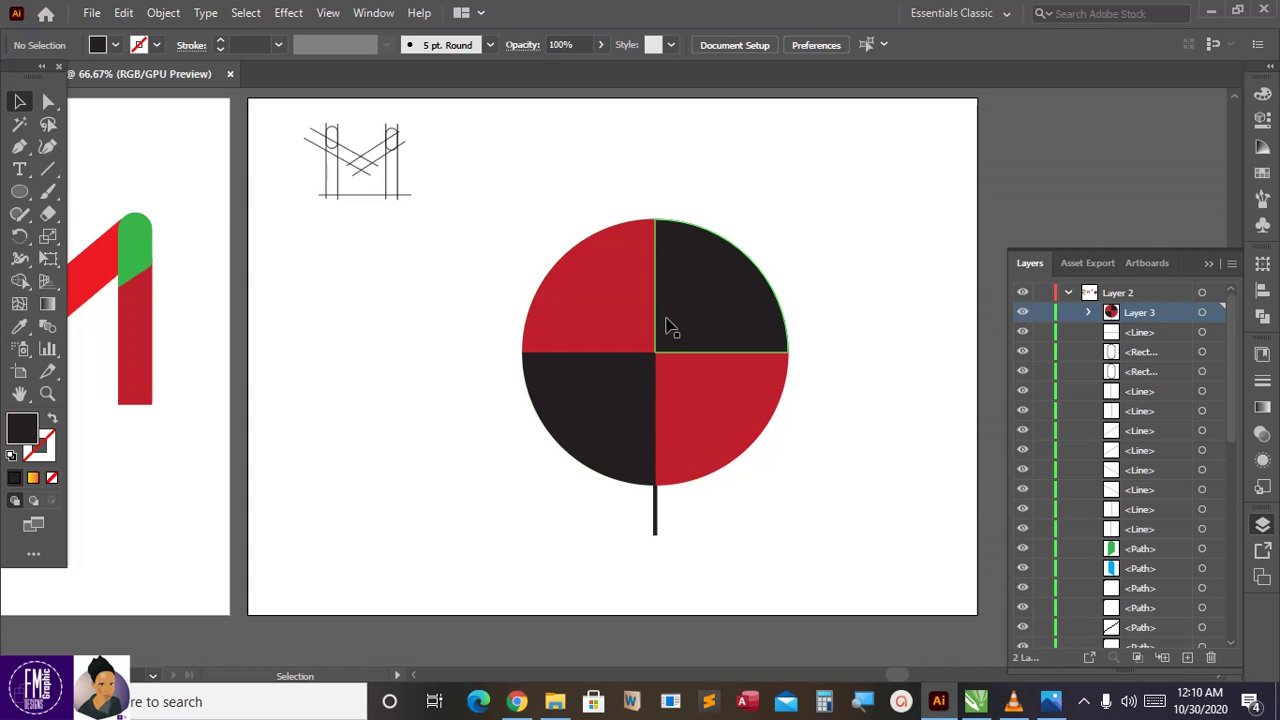
scroll(700, 291, "up", 1)
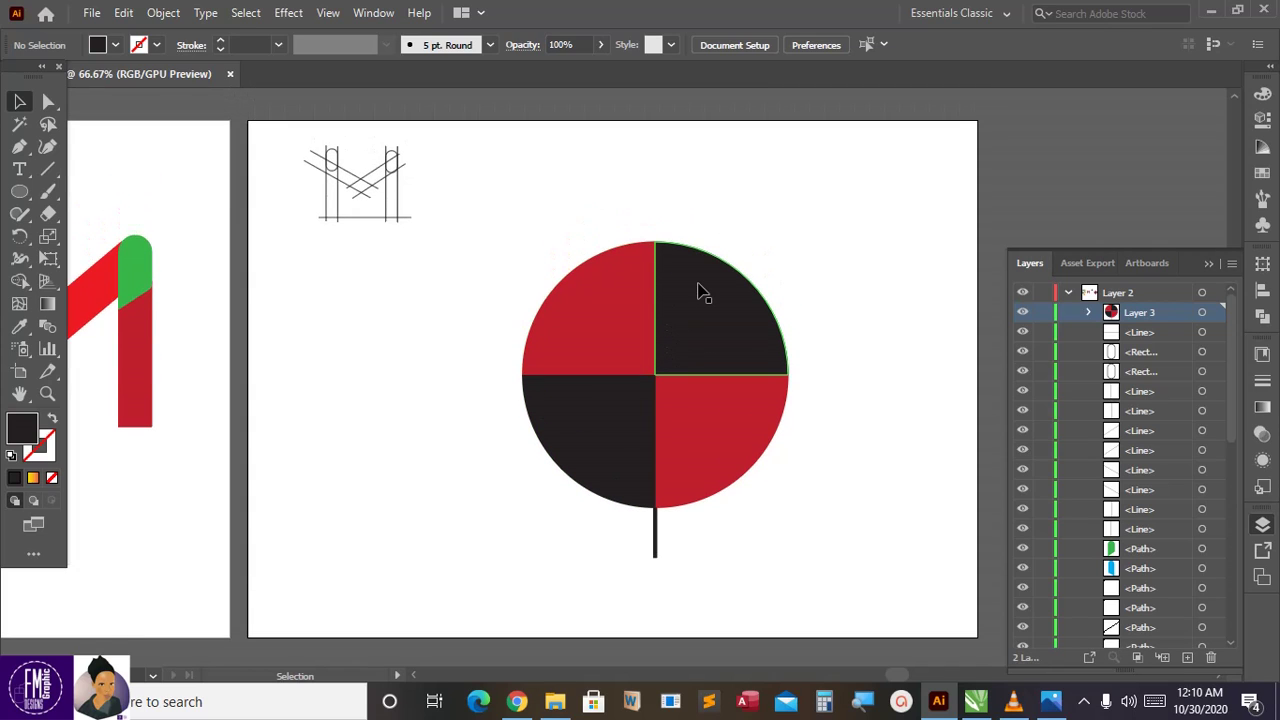
left_click(702, 296)
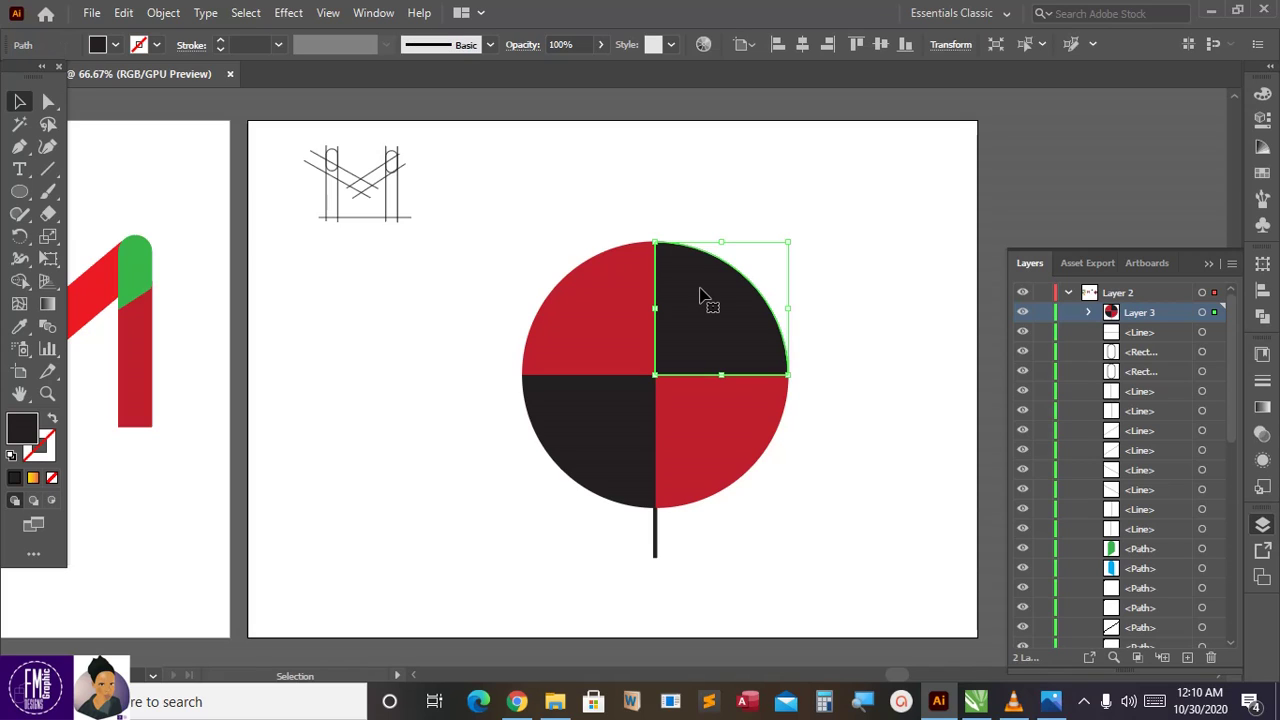
key("Right")
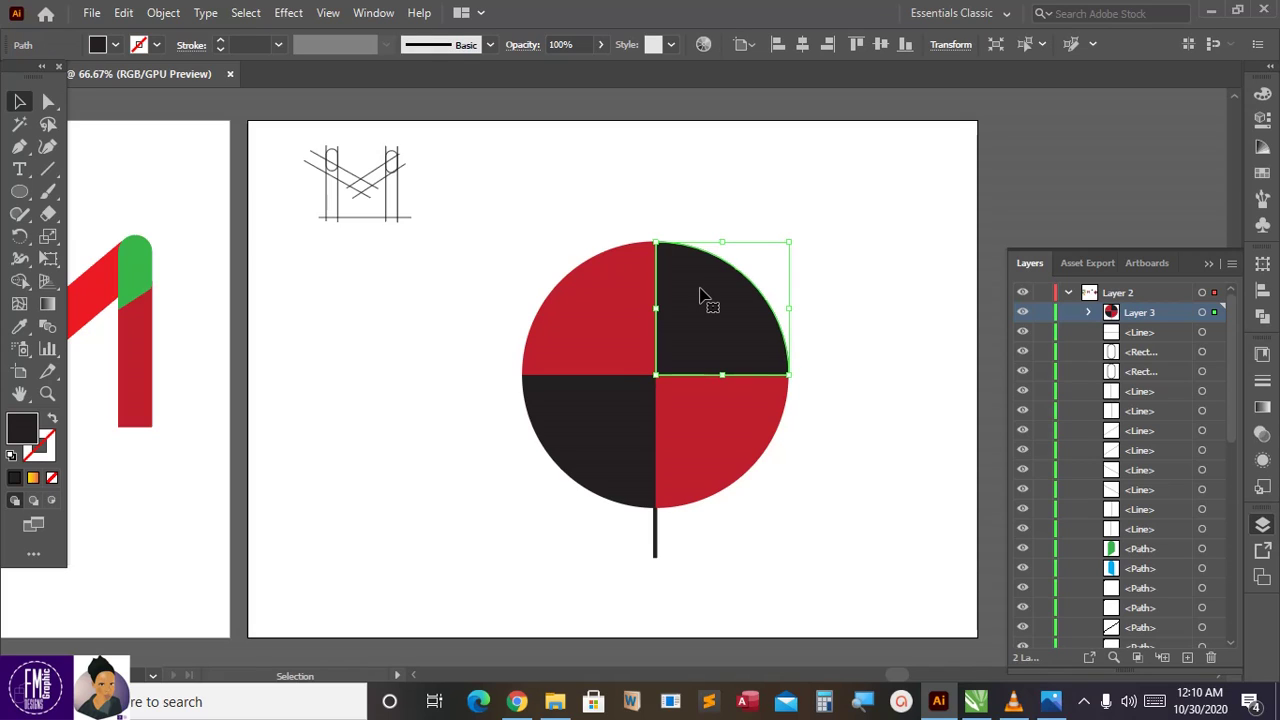
key("Right")
left_click(647, 327)
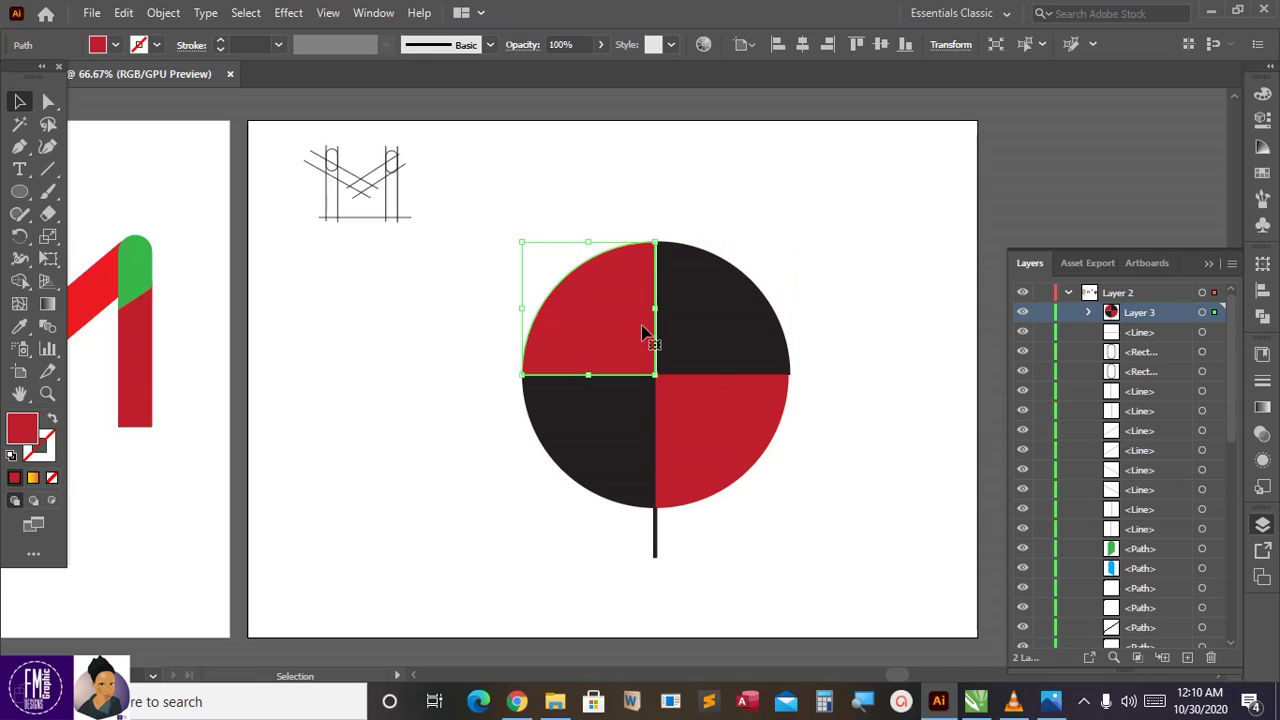
left_click(622, 438)
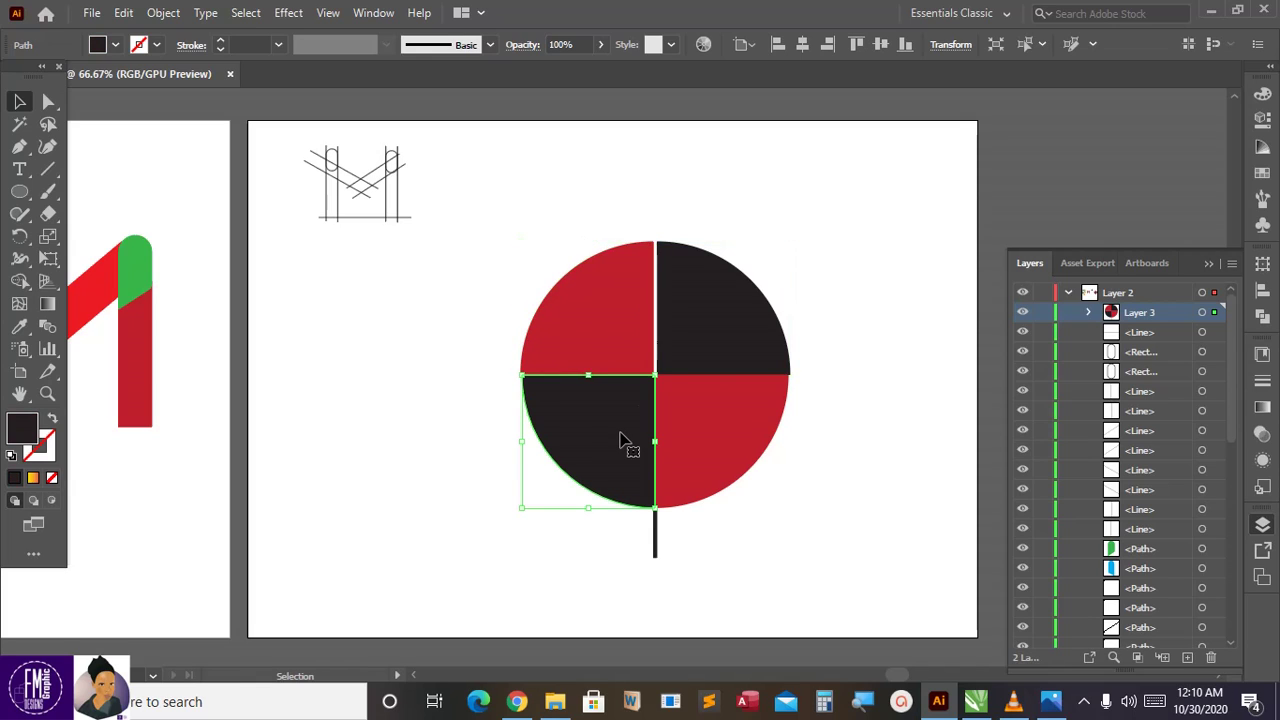
key("Left")
key("Left")
left_click(704, 450)
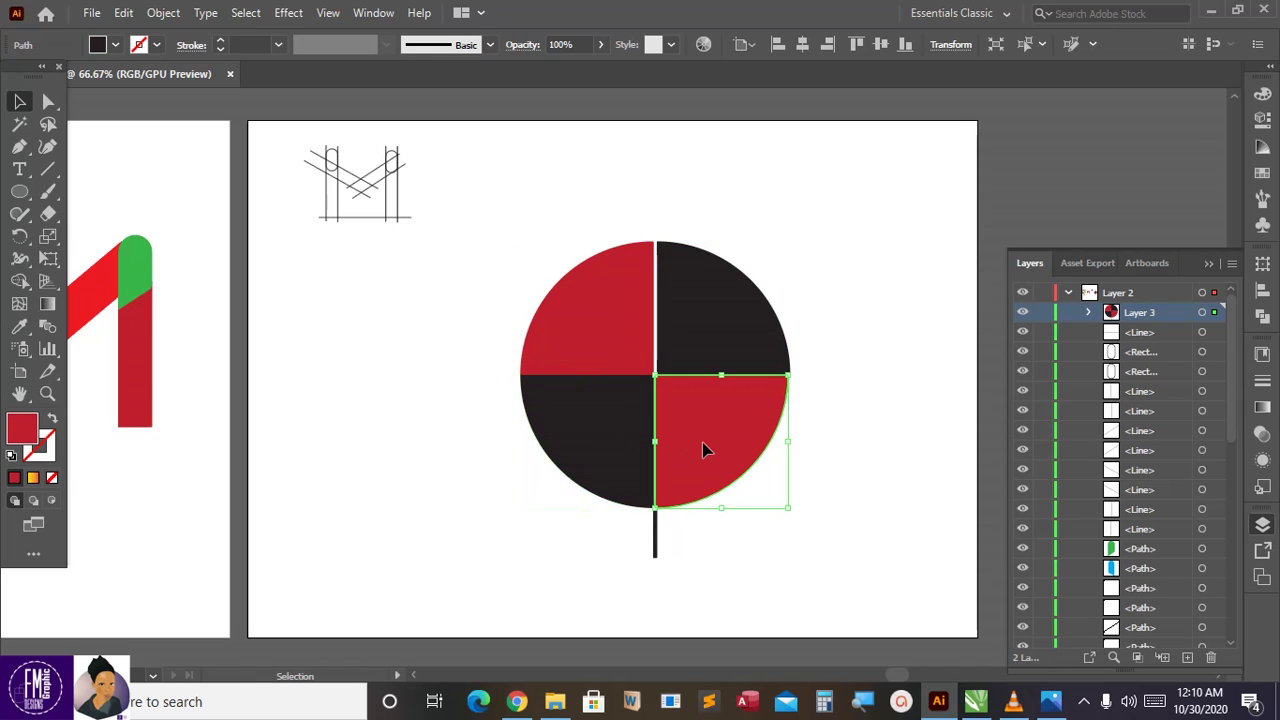
key("Right")
key("Right")
left_click(826, 426)
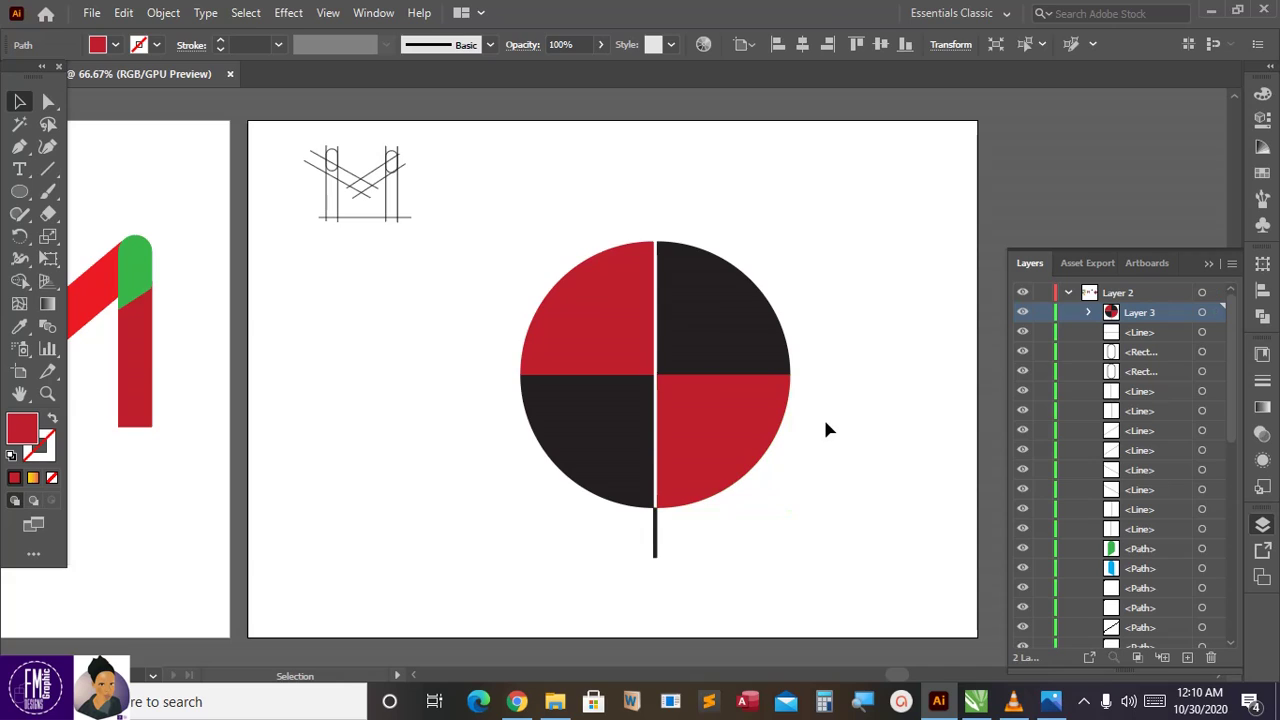
Nudge the circle's two upper quarters upward by equal amounts to open a narrow horizontal gap above the lower quarters.
left_click(766, 368)
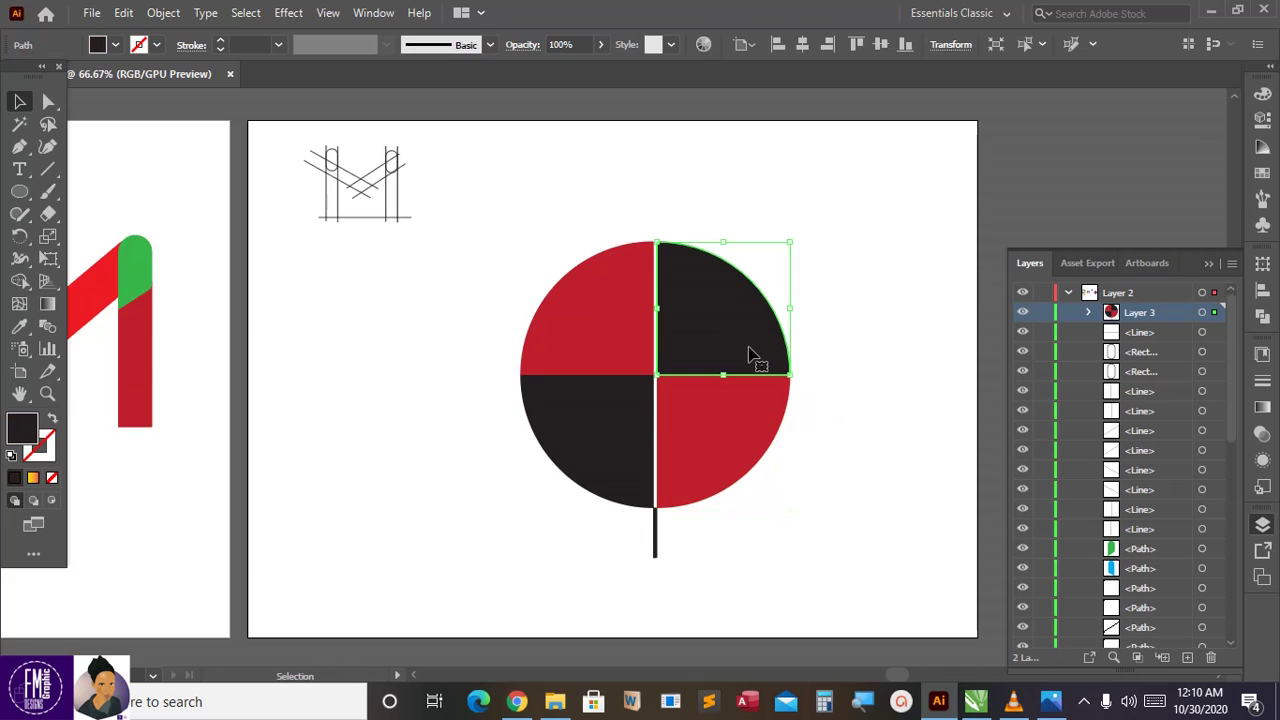
key("Up")
key("Up")
key("Up")
key("Up")
key("Up")
left_click(838, 408)
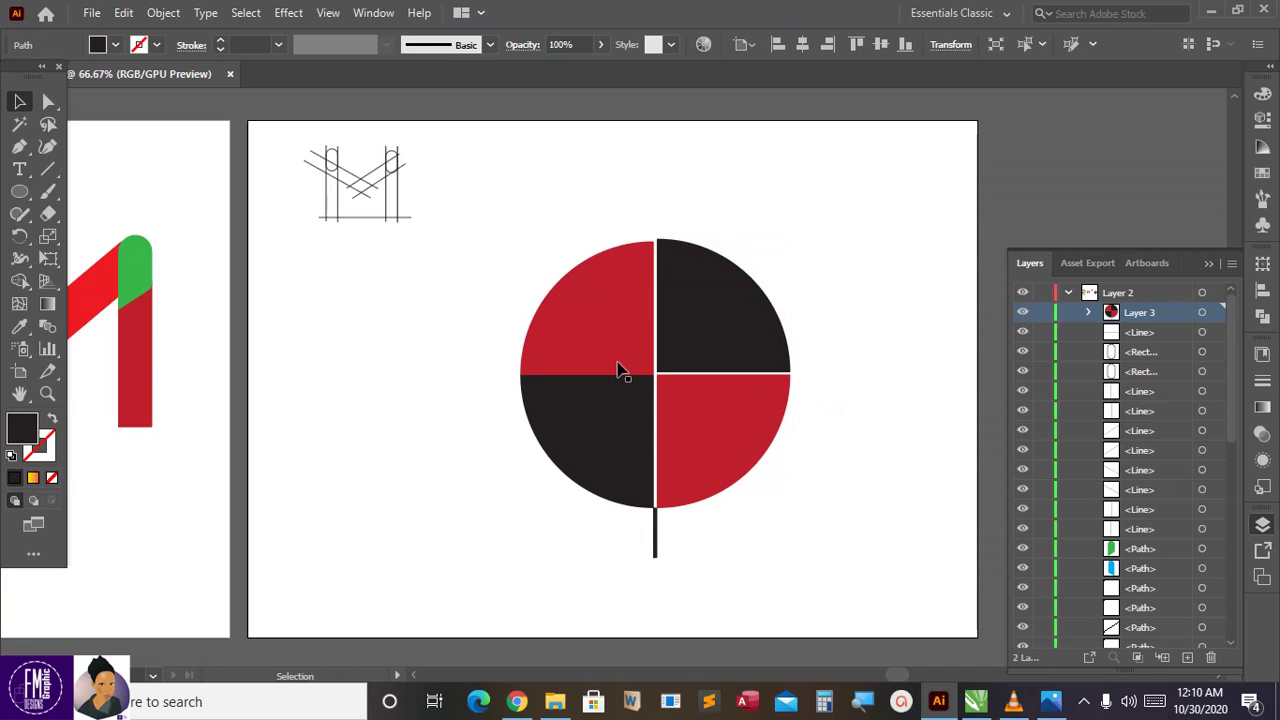
left_click(617, 367)
key("Up")
key("Up")
key("Up")
key("Up")
key("Up")
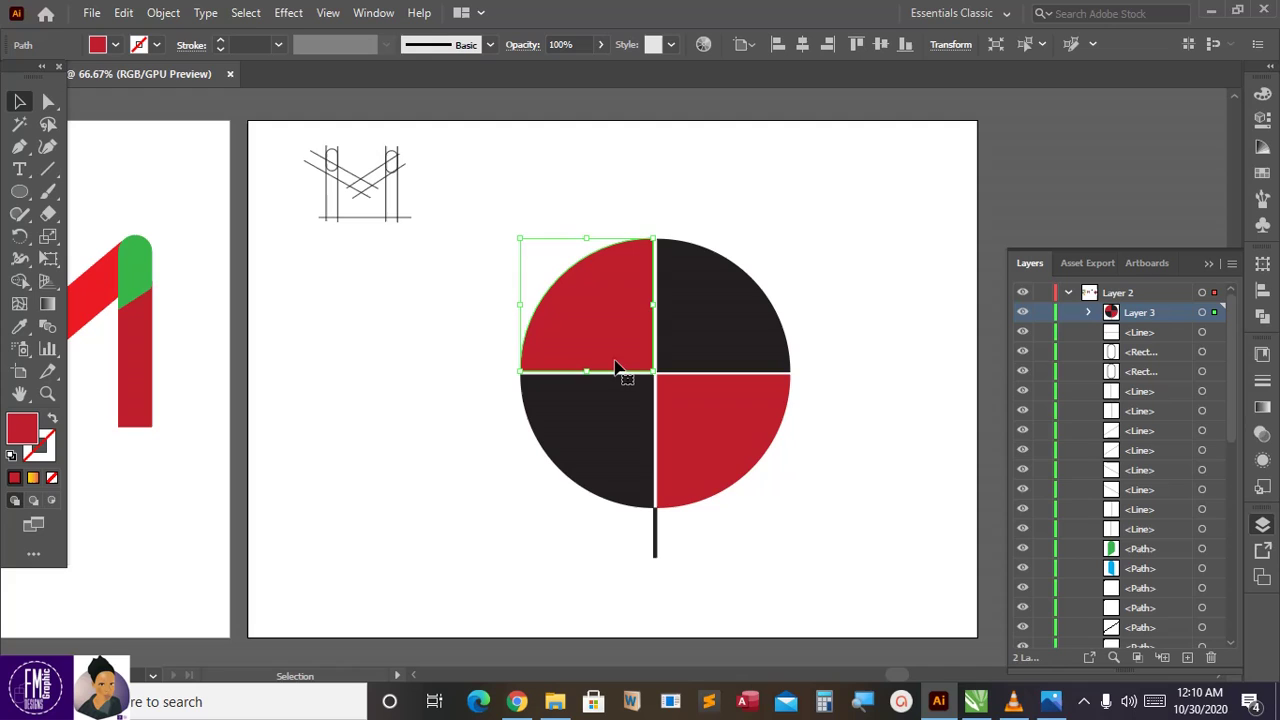
left_click(789, 386)
left_click(833, 370)
Move the black upper-right quarter diagonally up and outward so it stands apart from the rest of the circle.
left_click_drag(750, 349, 772, 328)
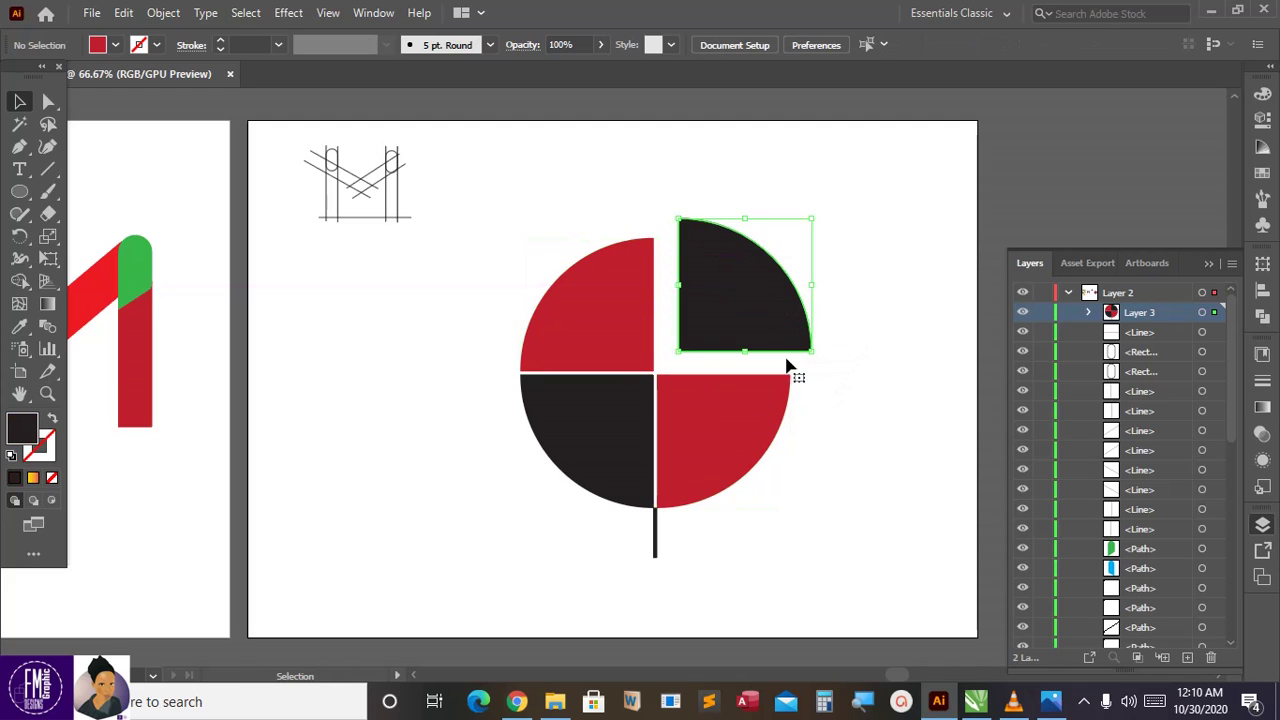
left_click(810, 400)
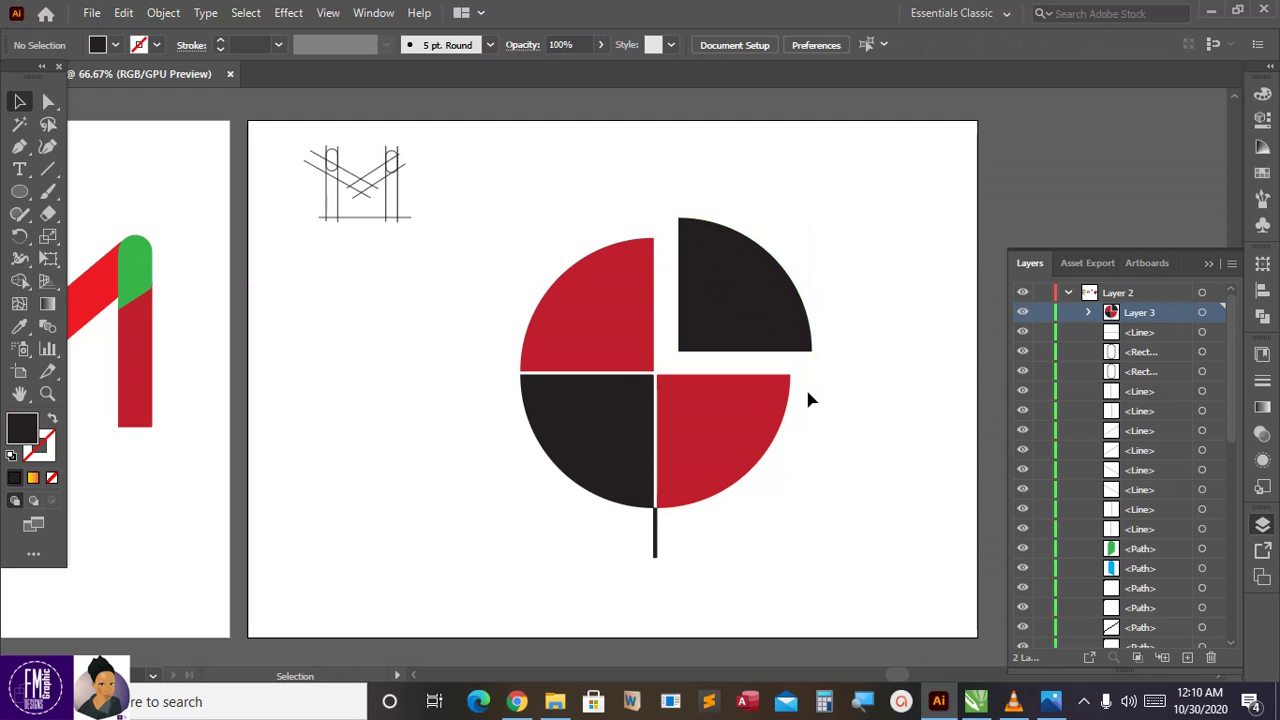
scroll(808, 399, "down", 2)
scroll(800, 397, "up", 2)
scroll(680, 305, "down", 1)
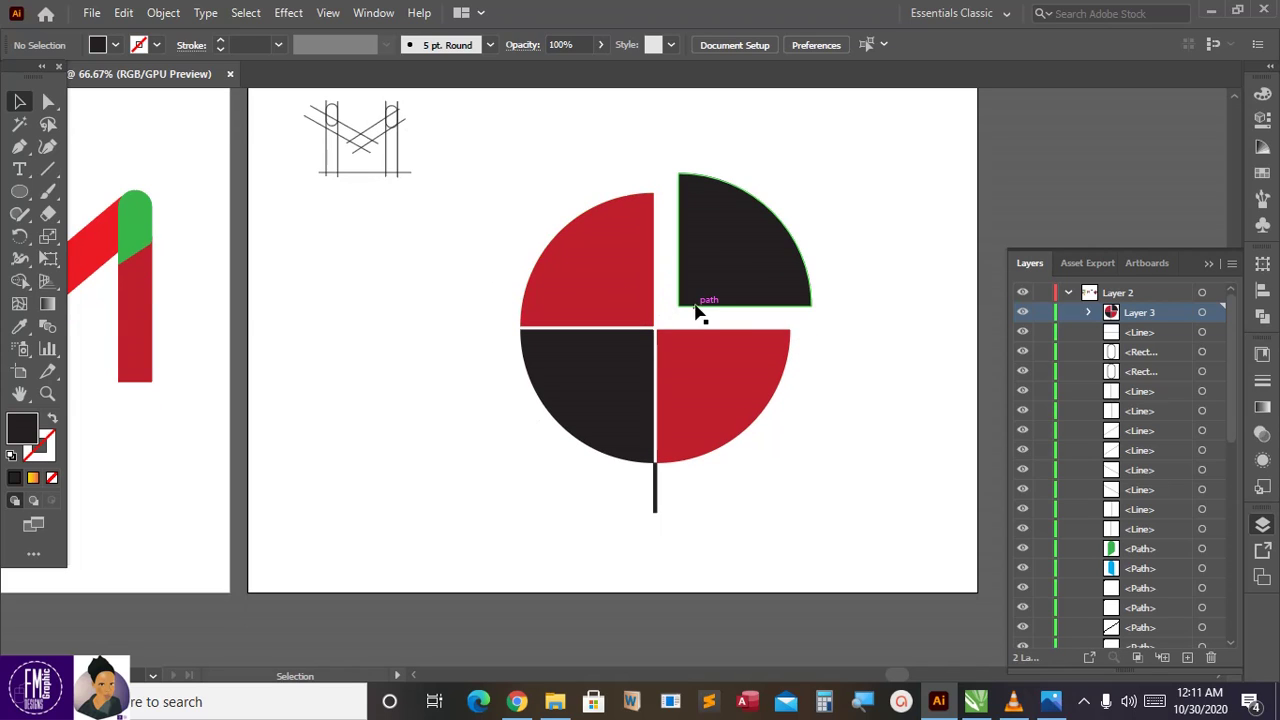
Draw a tall black rectangle on the artboard's empty area to the left of the circle logo.
left_click(19, 192)
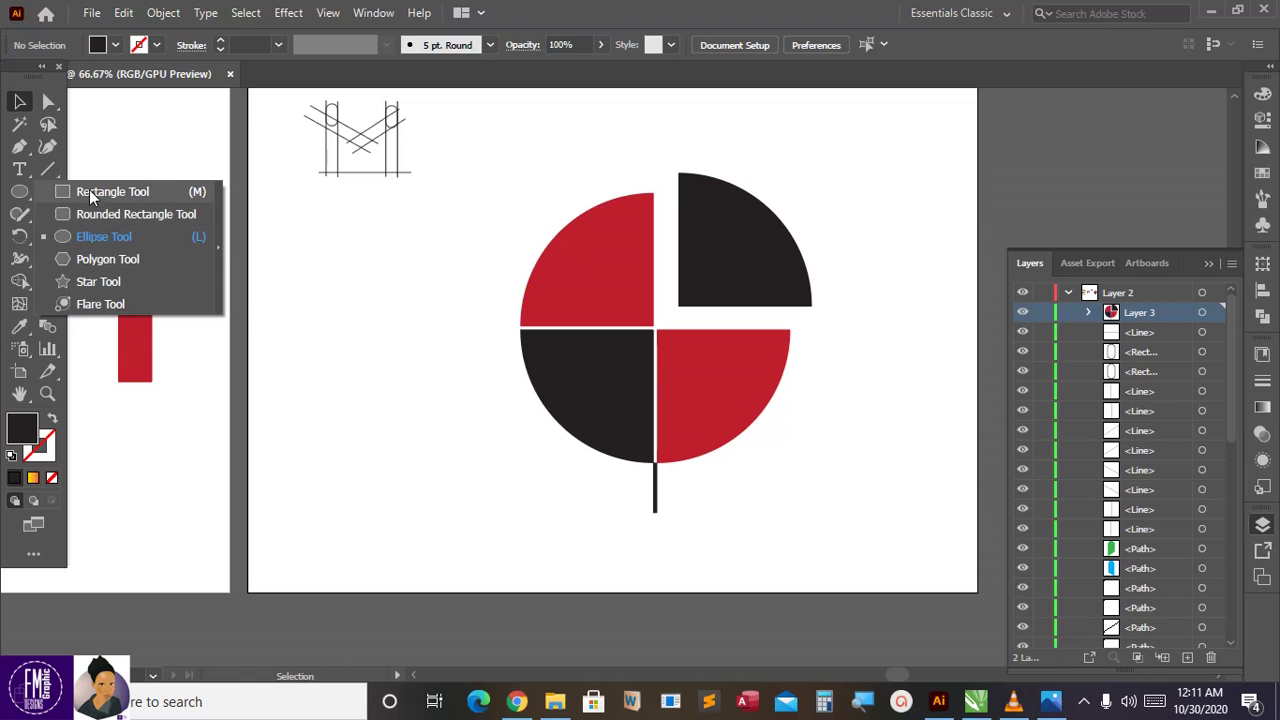
left_click(89, 191)
left_click_drag(297, 327, 428, 503)
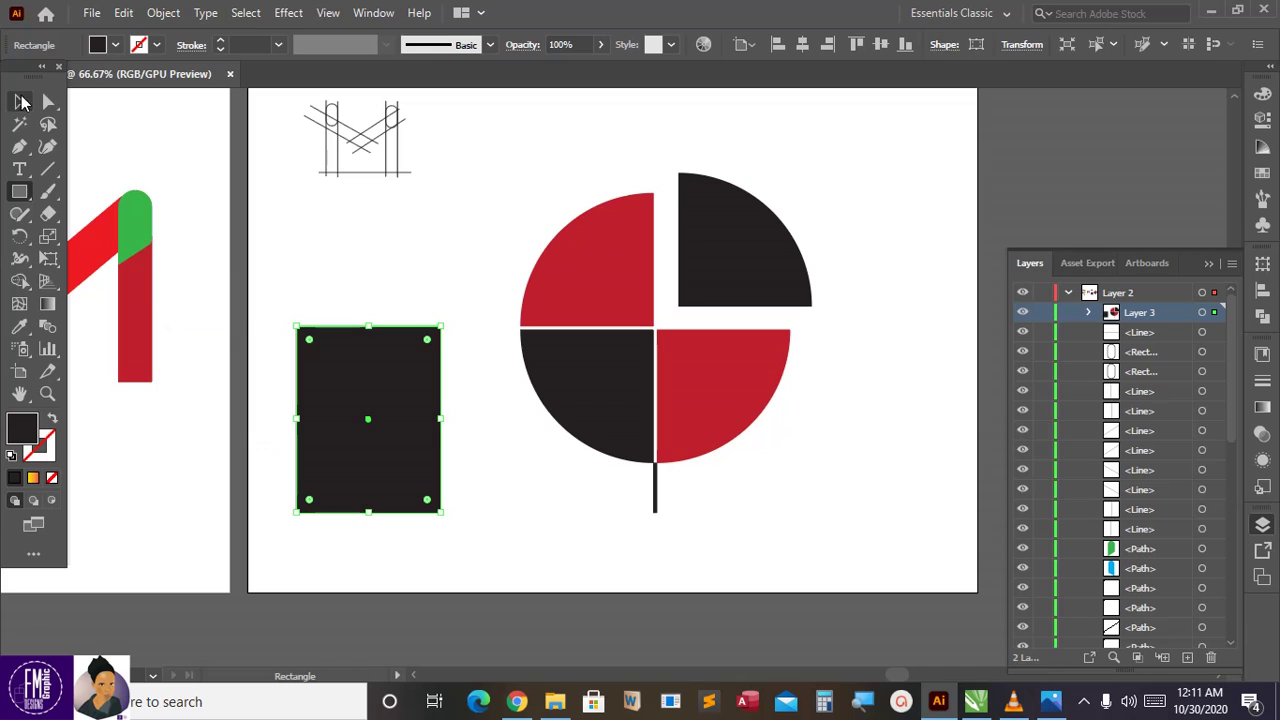
Round the black rectangle's two bottom corners to 1.155 in and shift the shape slightly toward the circle logo.
left_click(48, 101)
left_click_drag(279, 458, 478, 552)
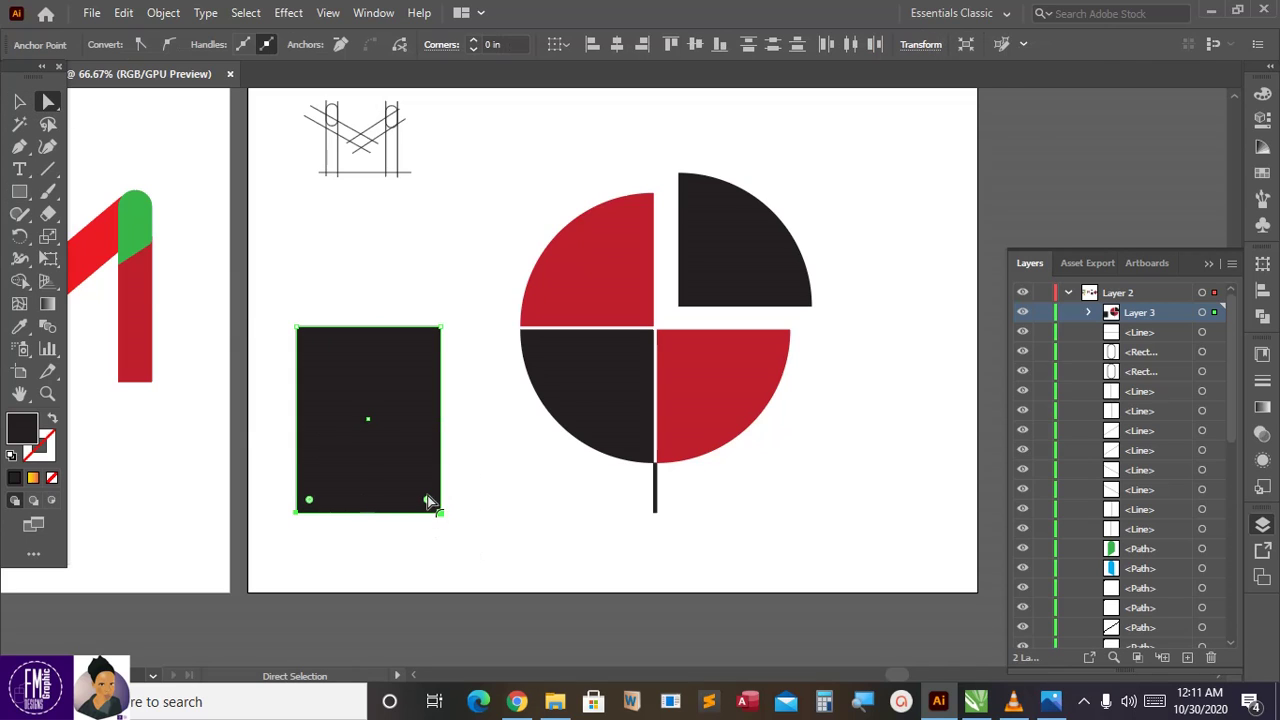
left_click_drag(427, 495, 377, 383)
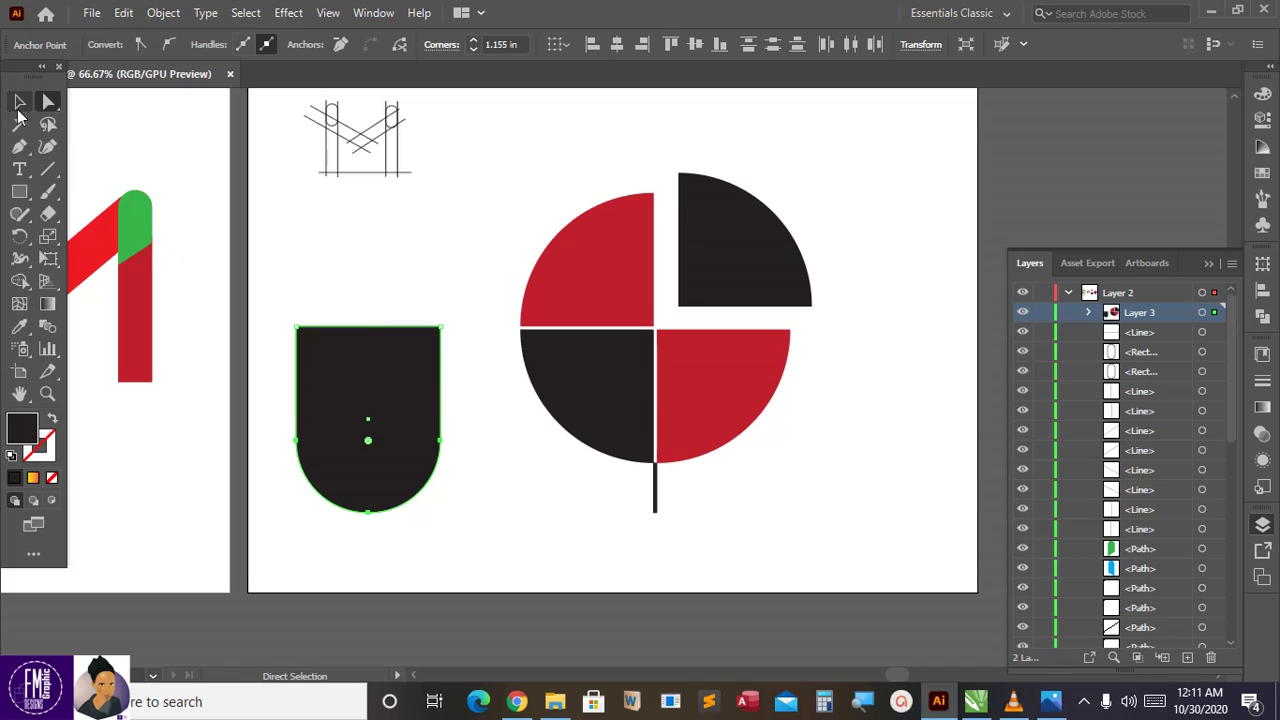
left_click(19, 103)
left_click(366, 286)
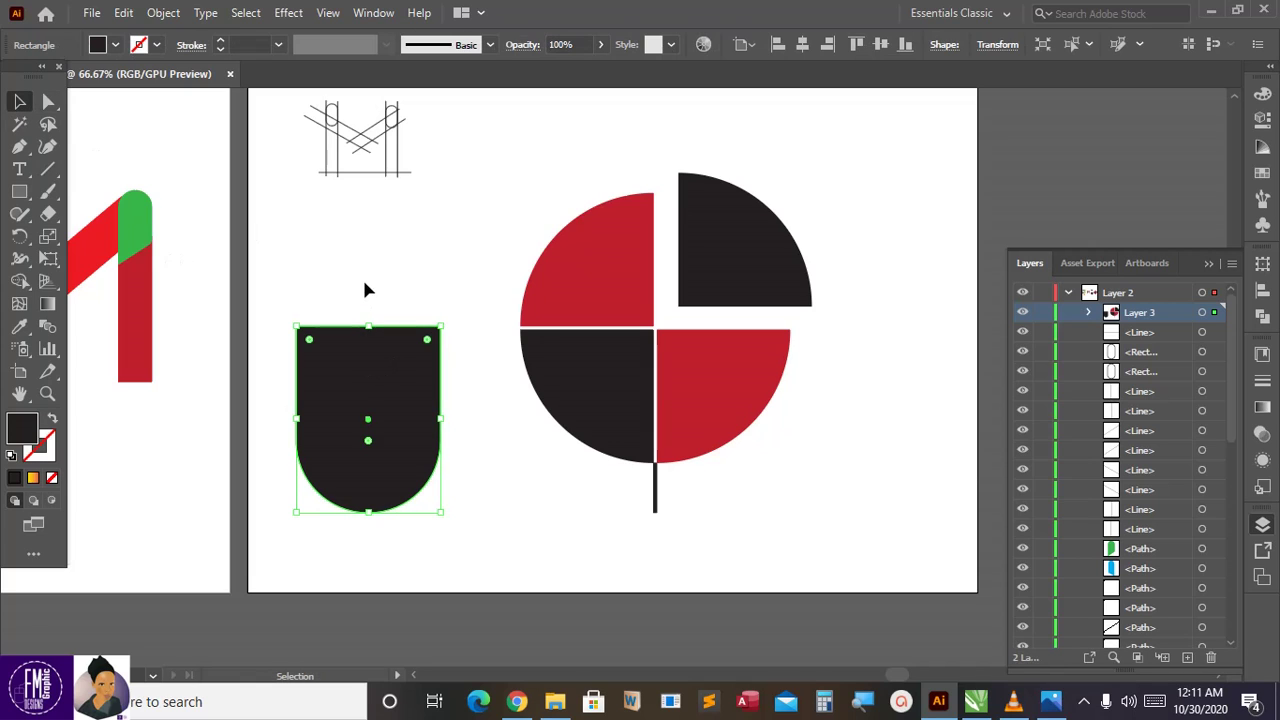
mouse_move(373, 342)
left_mouse_down()
mouse_move(388, 325)
mouse_move(384, 386)
mouse_move(365, 360)
left_mouse_up()
left_click(350, 300)
left_click(351, 291)
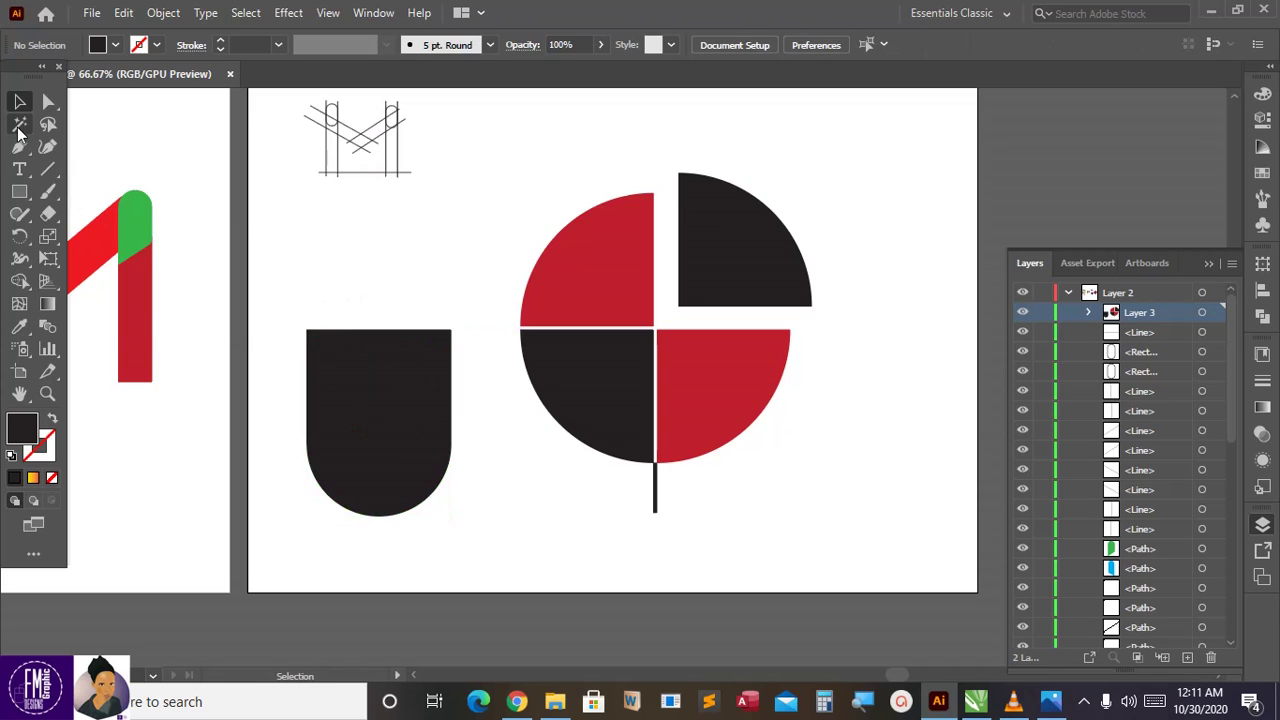
left_click(368, 370)
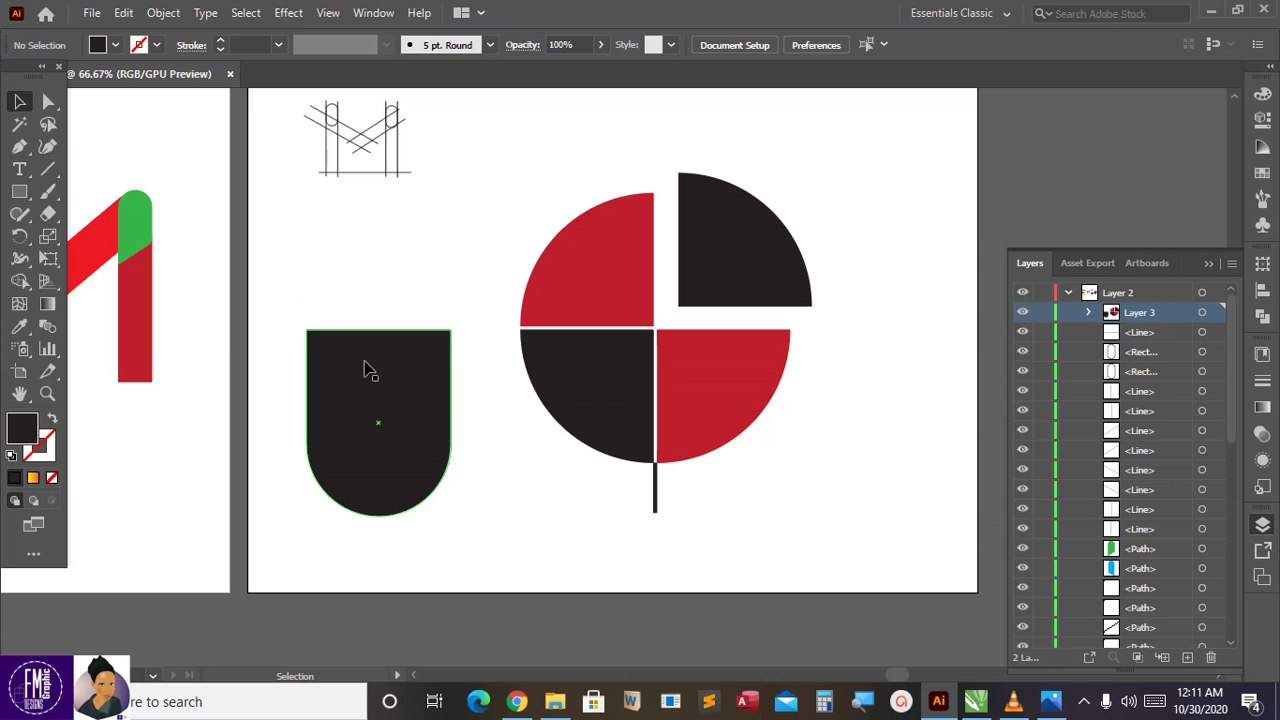
left_click(320, 252)
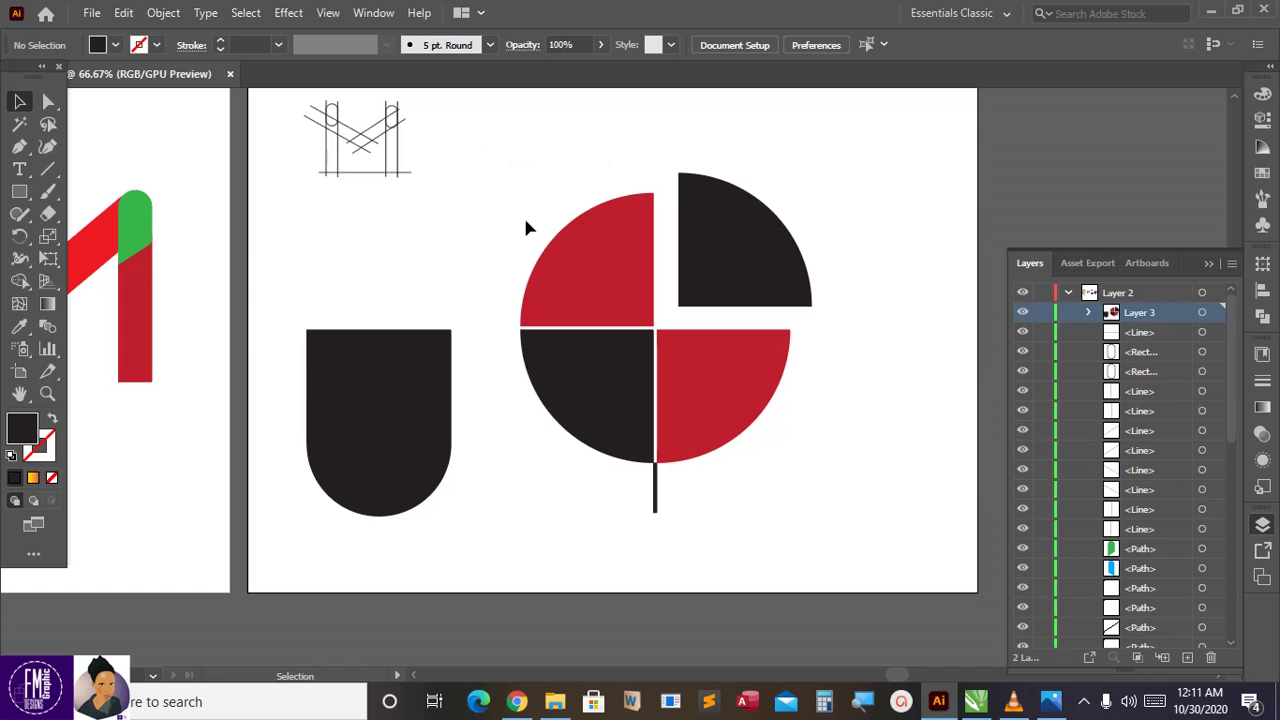
Scale down the whole quartered circle logo with its stem and move it to the artboard's upper-right corner.
left_click_drag(817, 550, 872, 584)
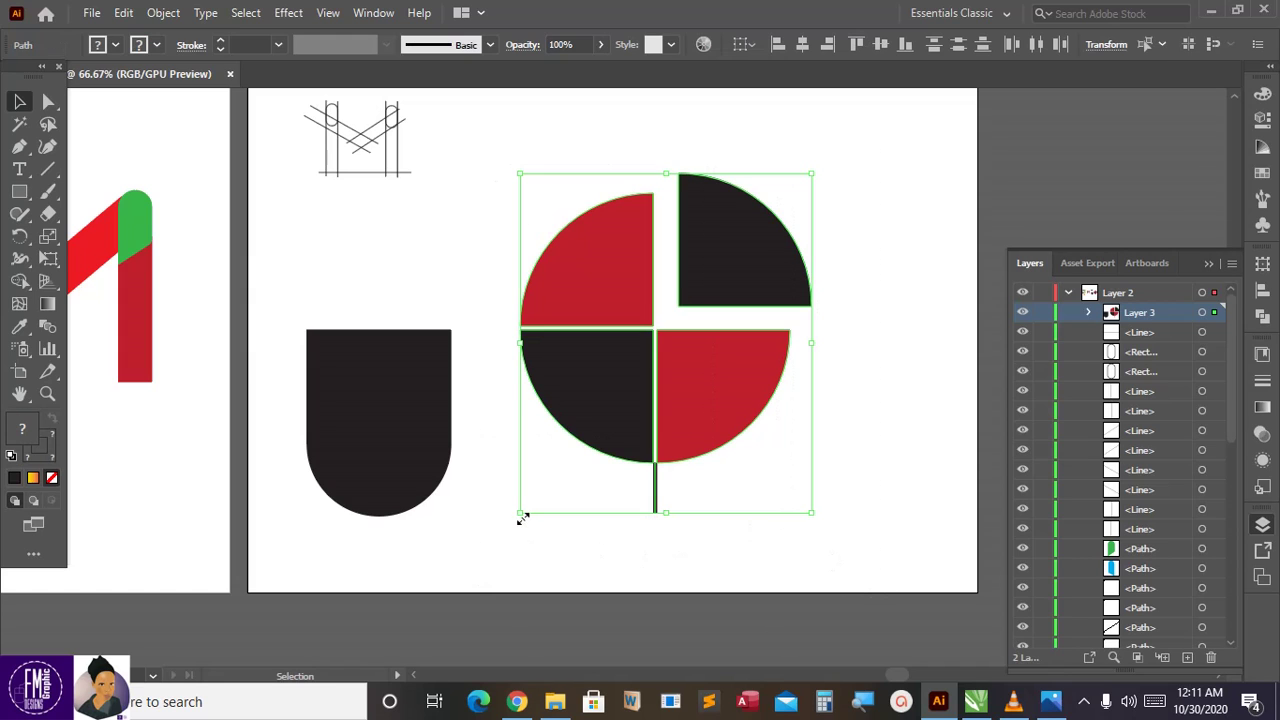
left_click_drag(522, 512, 609, 410)
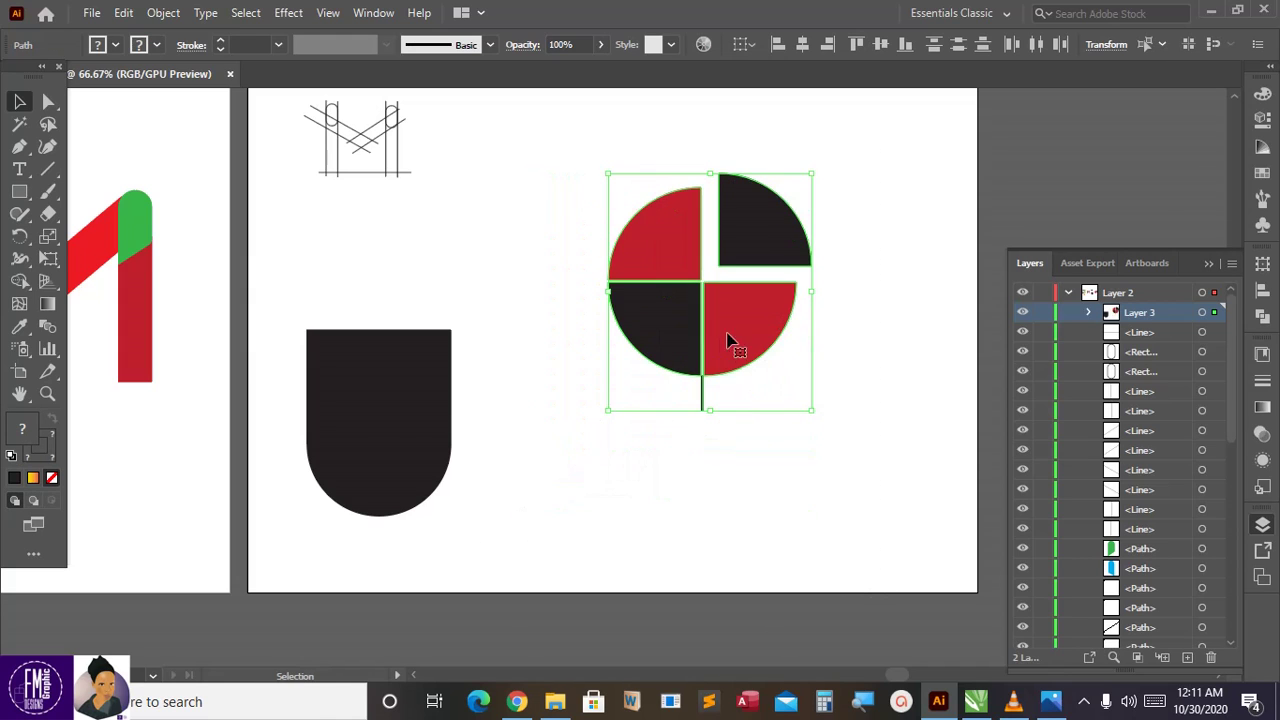
left_click_drag(729, 343, 835, 278)
left_click_drag(718, 344, 758, 298)
left_click(777, 263)
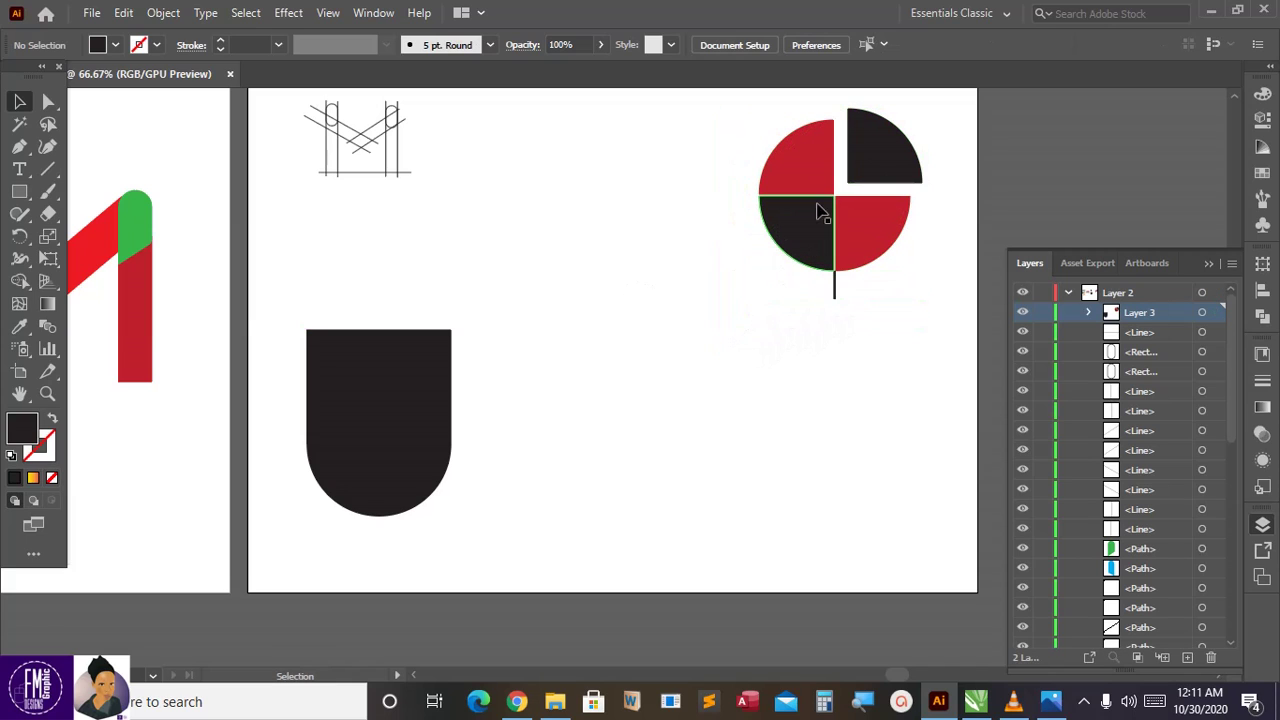
Move the round-bottomed black shape toward the artboard's centre and enlarge it slightly.
left_click(337, 371)
left_click_drag(337, 371, 480, 376)
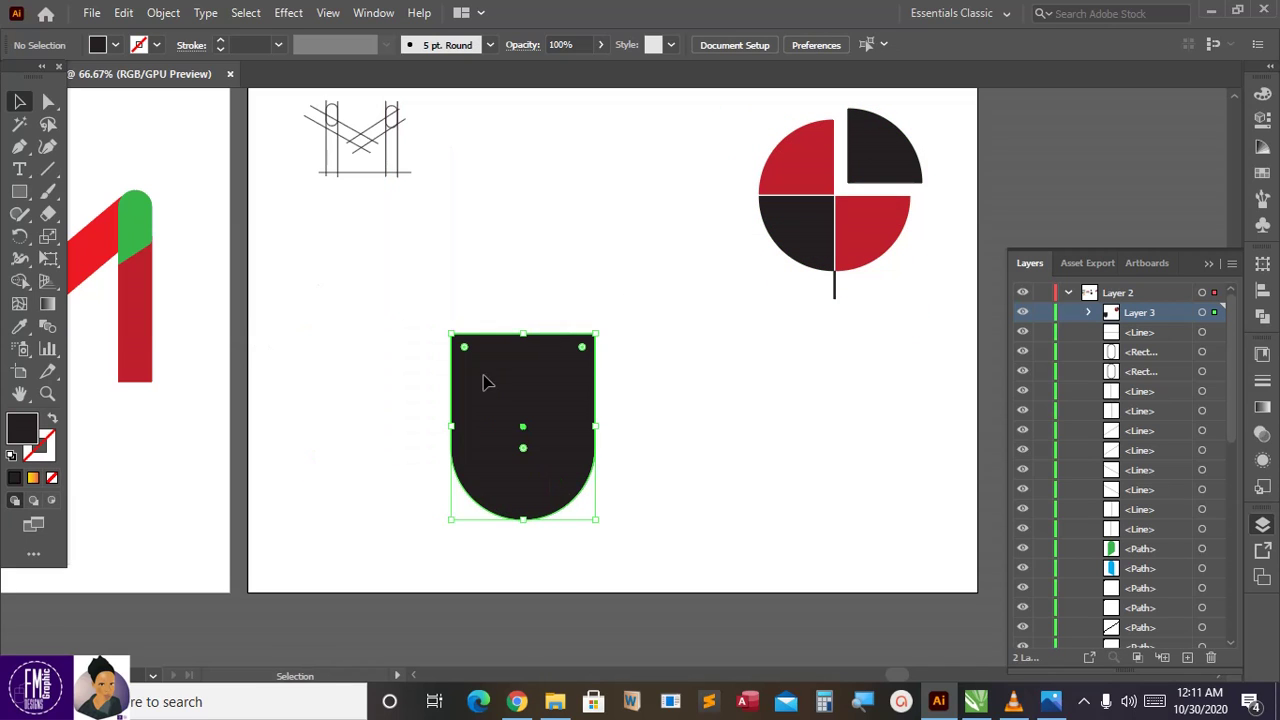
left_click_drag(595, 345, 614, 309)
left_click(670, 351)
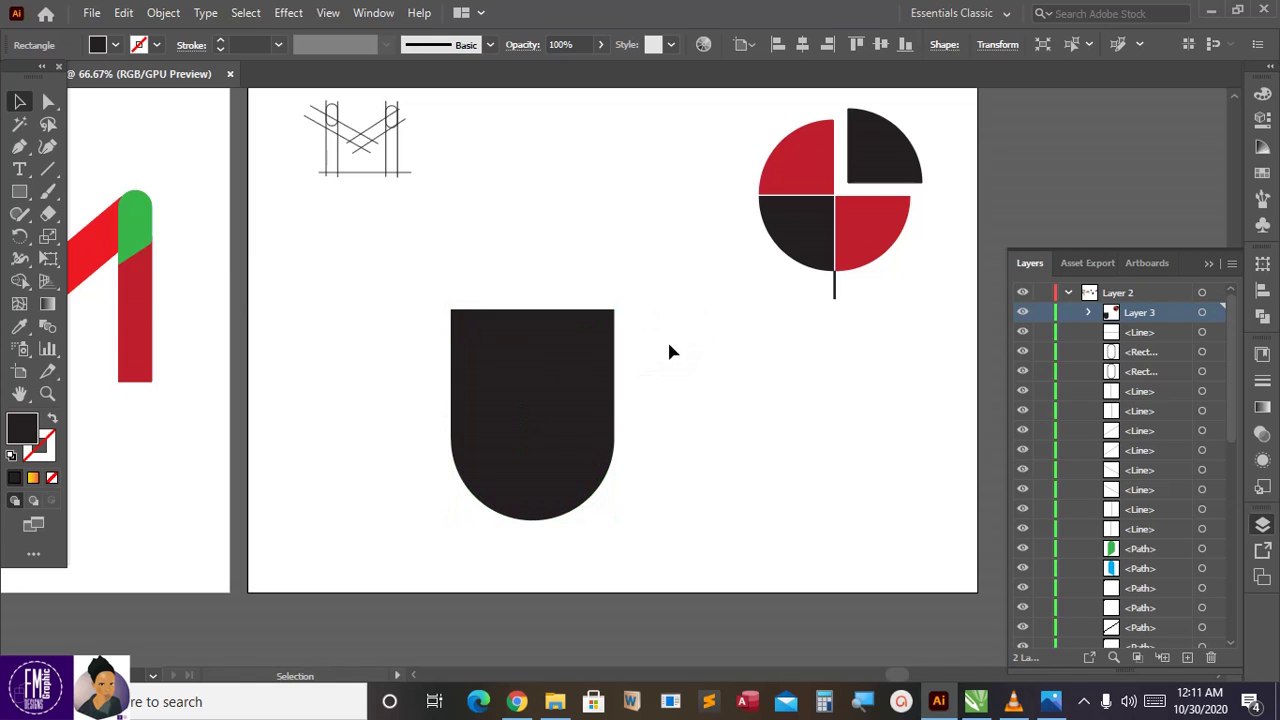
Draw a large black circle and place it centred over the upper part of the round-bottomed black shape.
right_click(22, 217)
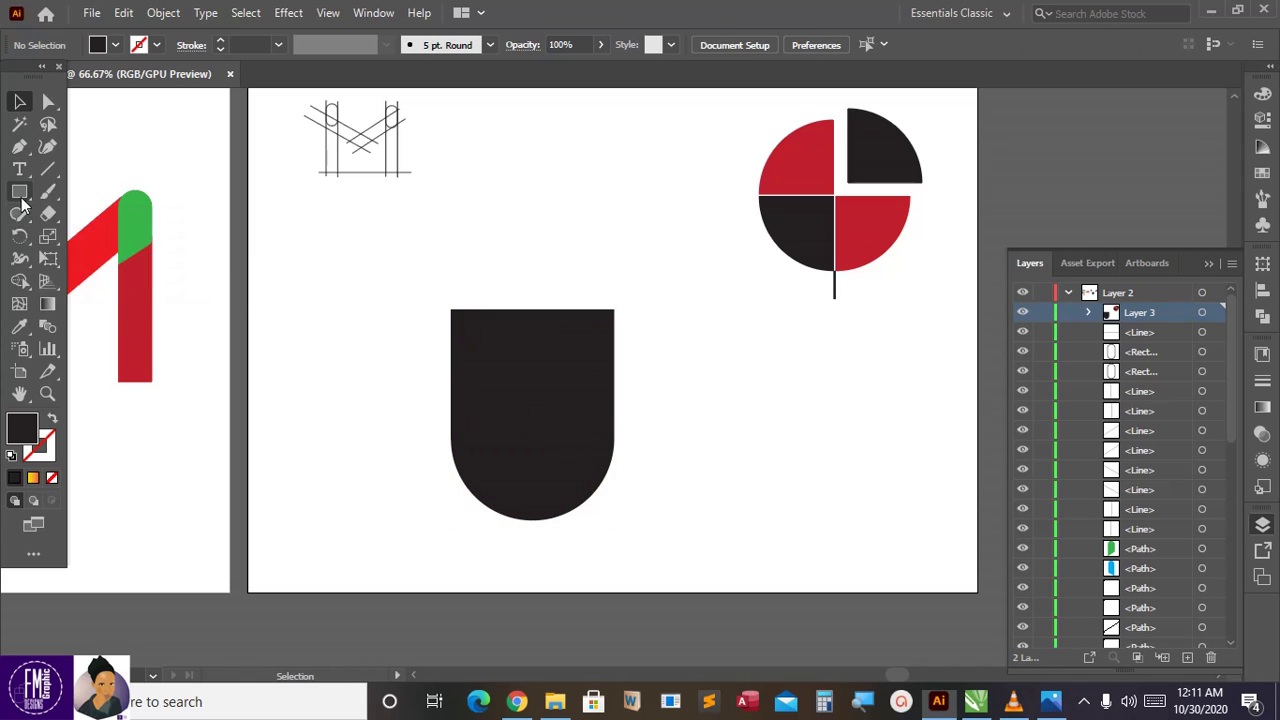
right_click(21, 198)
left_click(122, 236)
left_click_drag(410, 246, 650, 450)
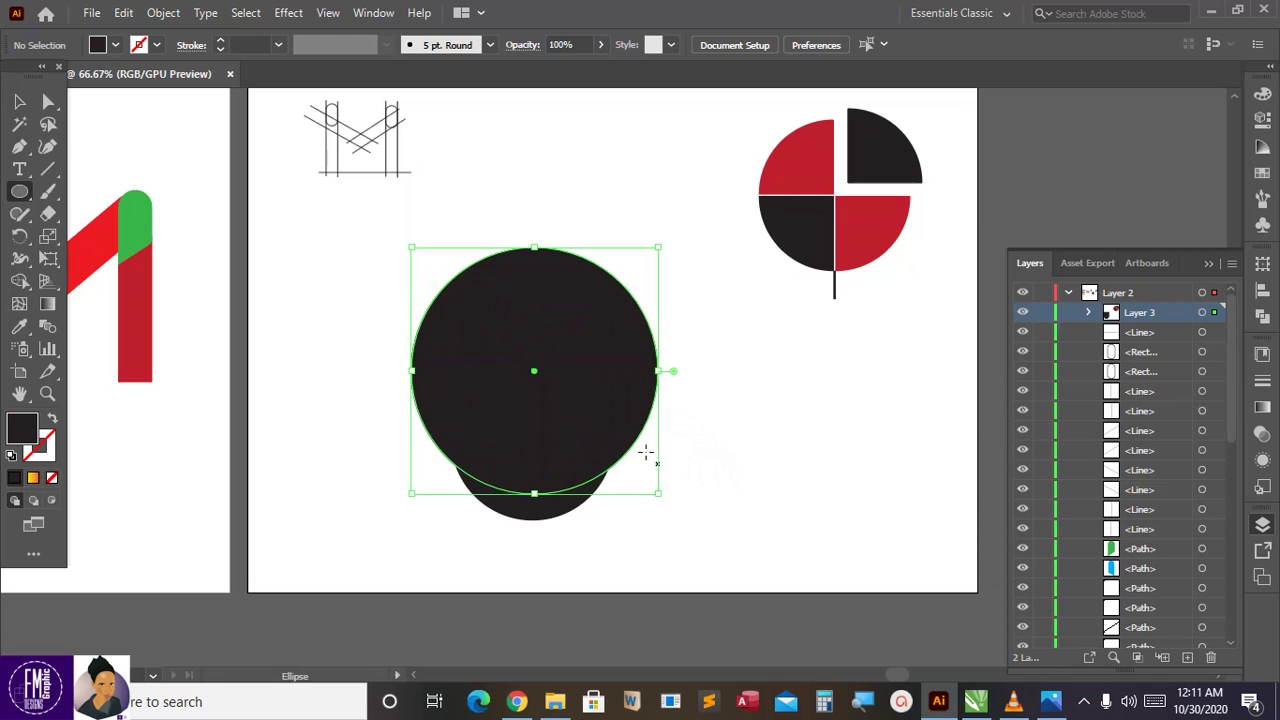
left_click(18, 103)
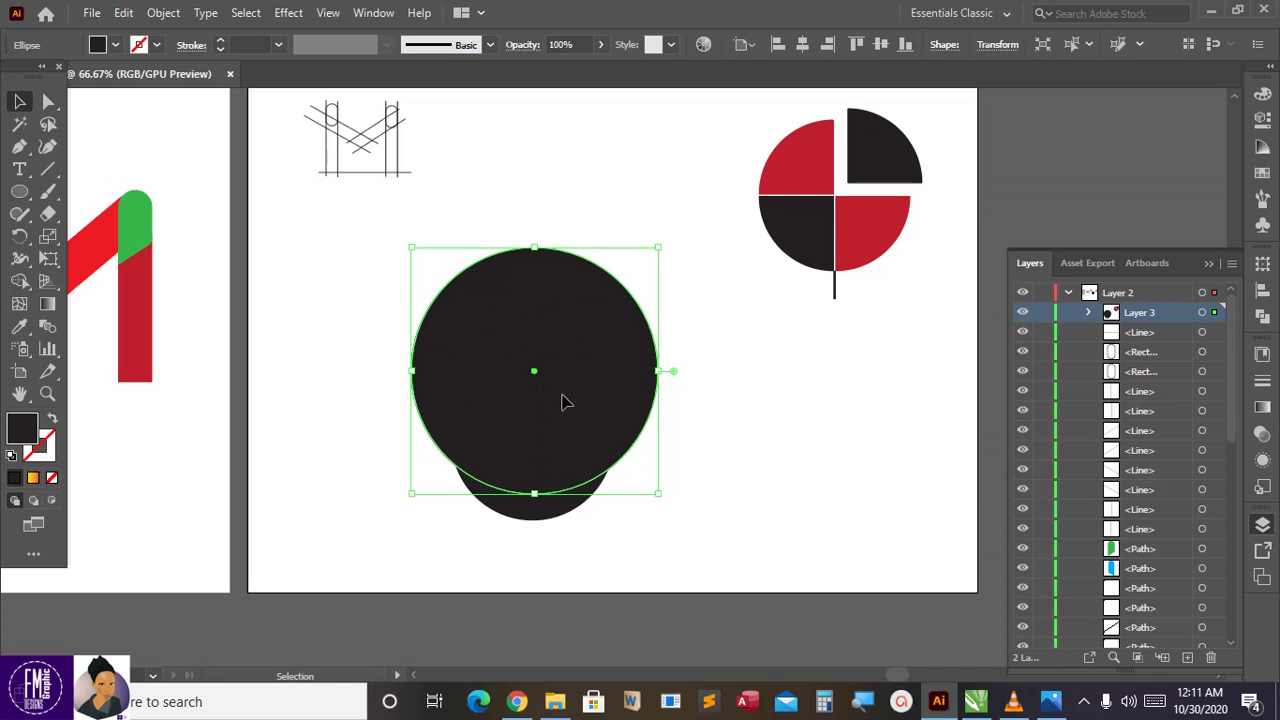
left_click_drag(562, 402, 620, 332)
left_click(659, 387)
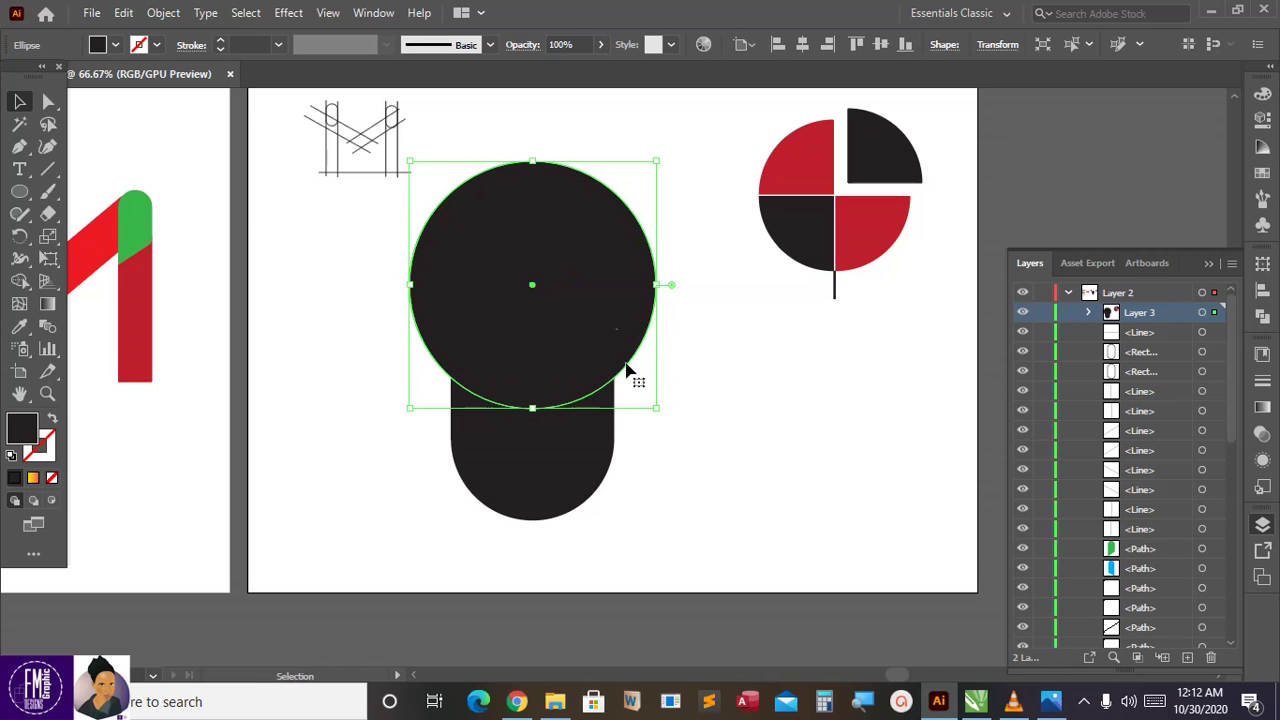
Merge the black circle and the round-bottomed shape into one silhouette with the Shape Builder tool.
left_click(628, 366)
left_click(595, 424)
left_click(517, 285)
left_click(705, 357)
left_click(596, 452)
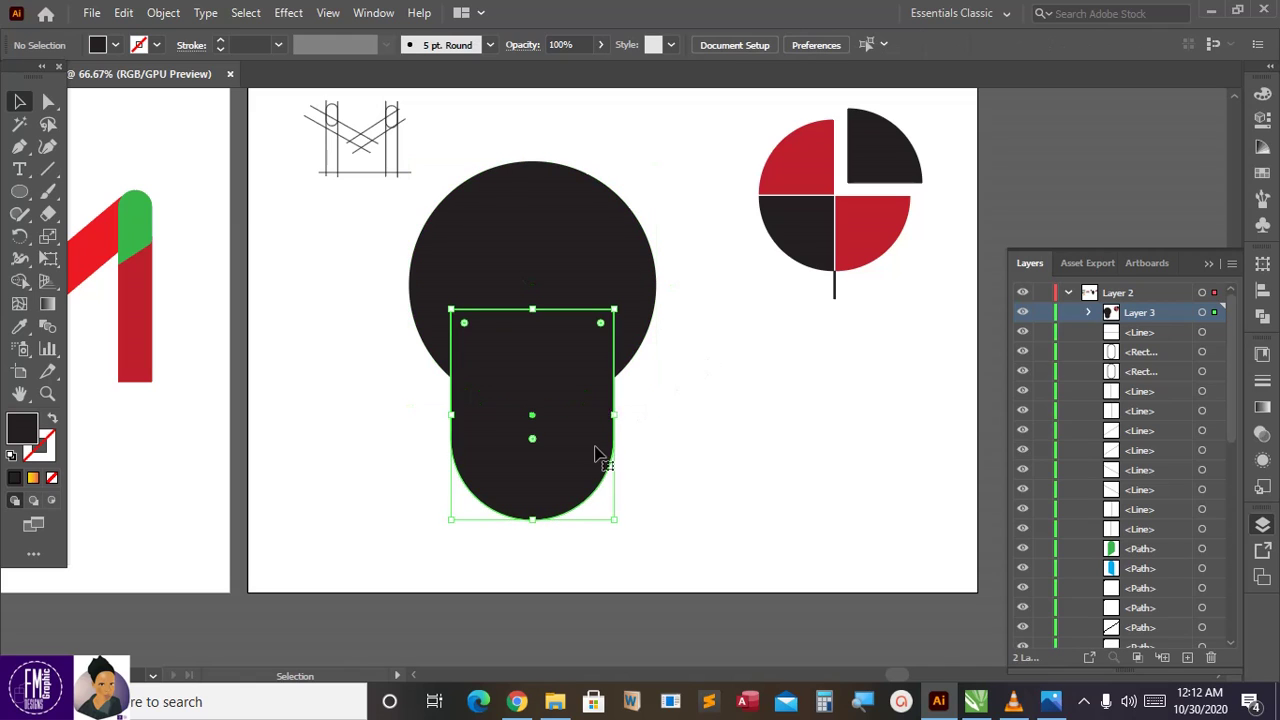
left_click(632, 331, "shift")
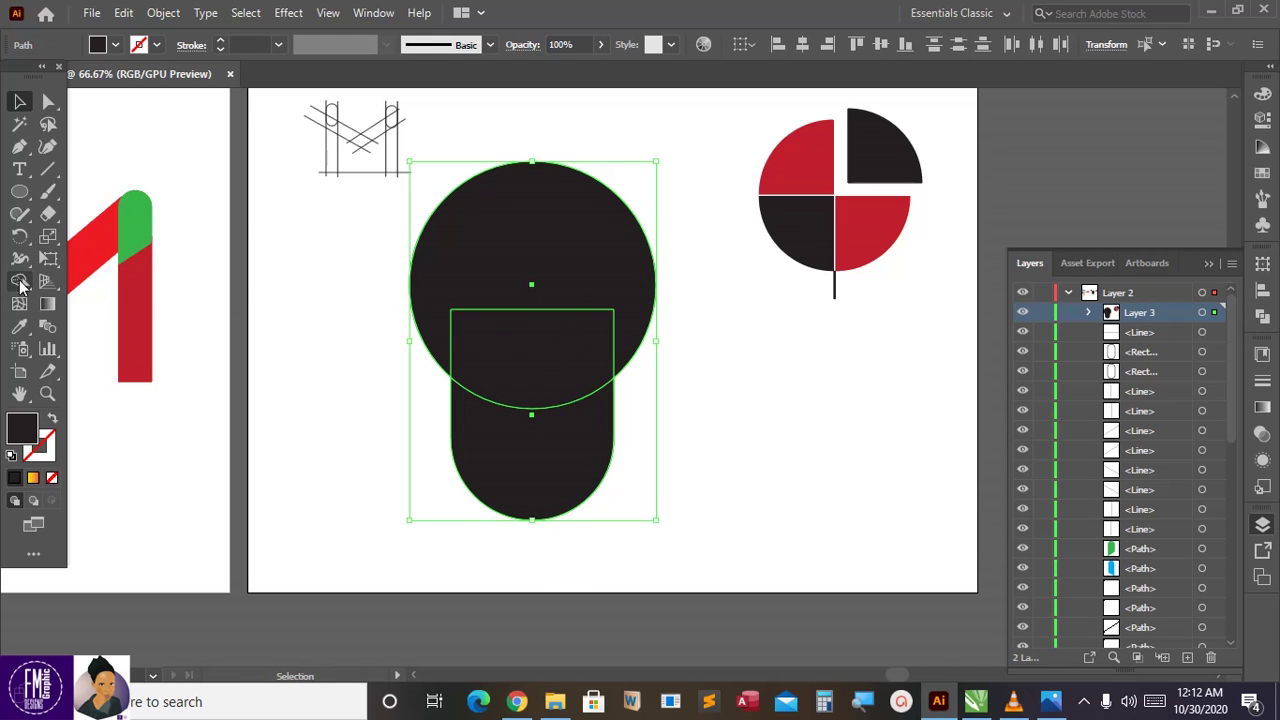
left_click(20, 283)
mouse_move(600, 297)
left_mouse_down()
mouse_move(556, 336)
mouse_move(560, 457)
left_mouse_up()
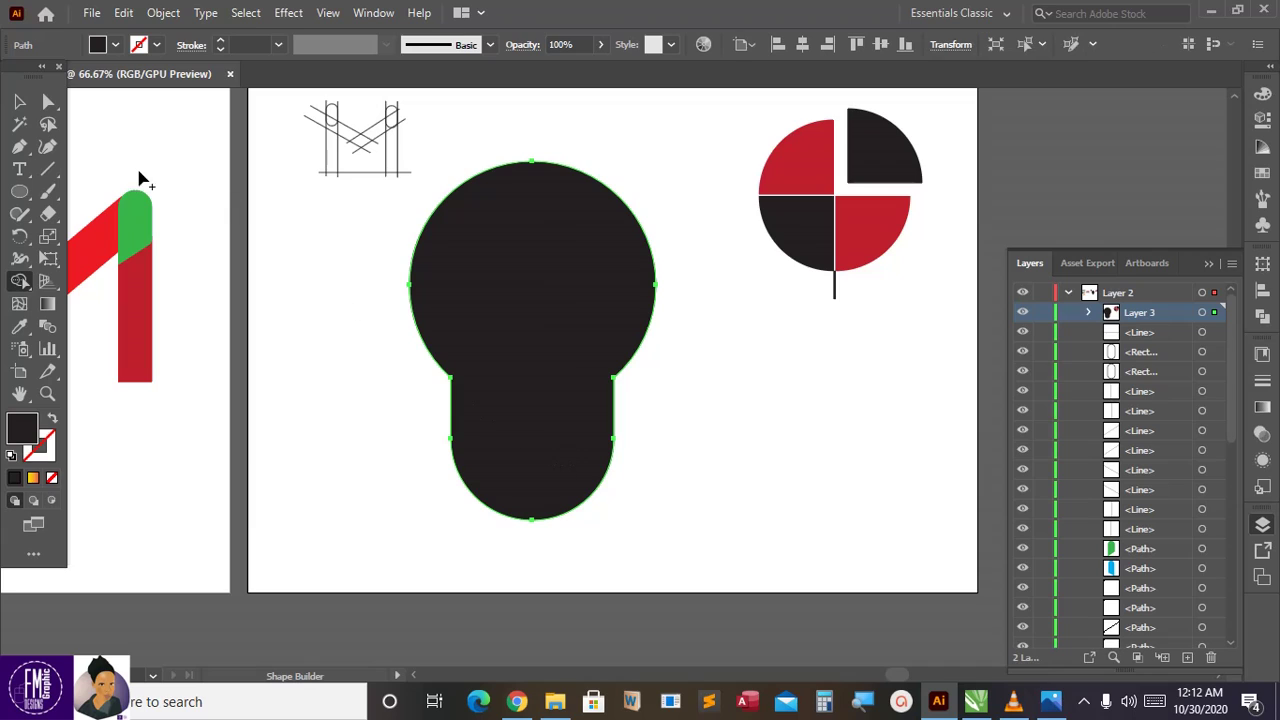
Fill the merged head-shaped silhouette with dark red.
key("v")
left_click(116, 45)
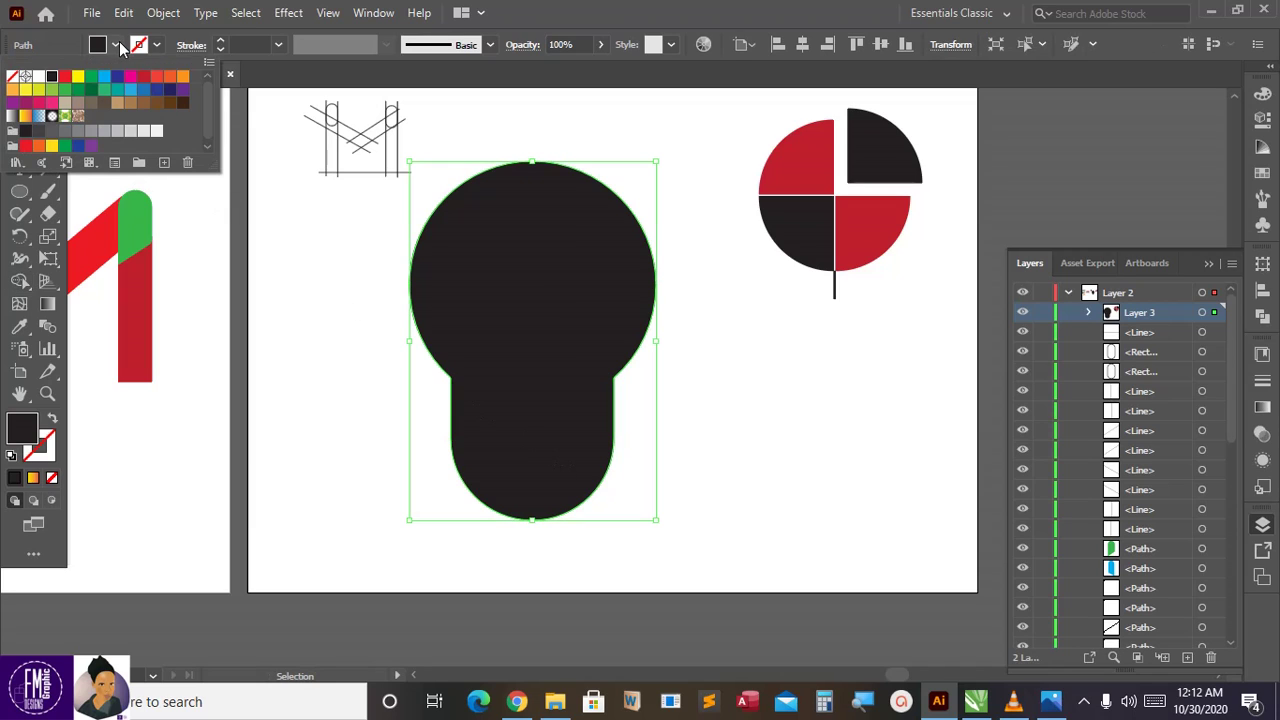
left_click(144, 89)
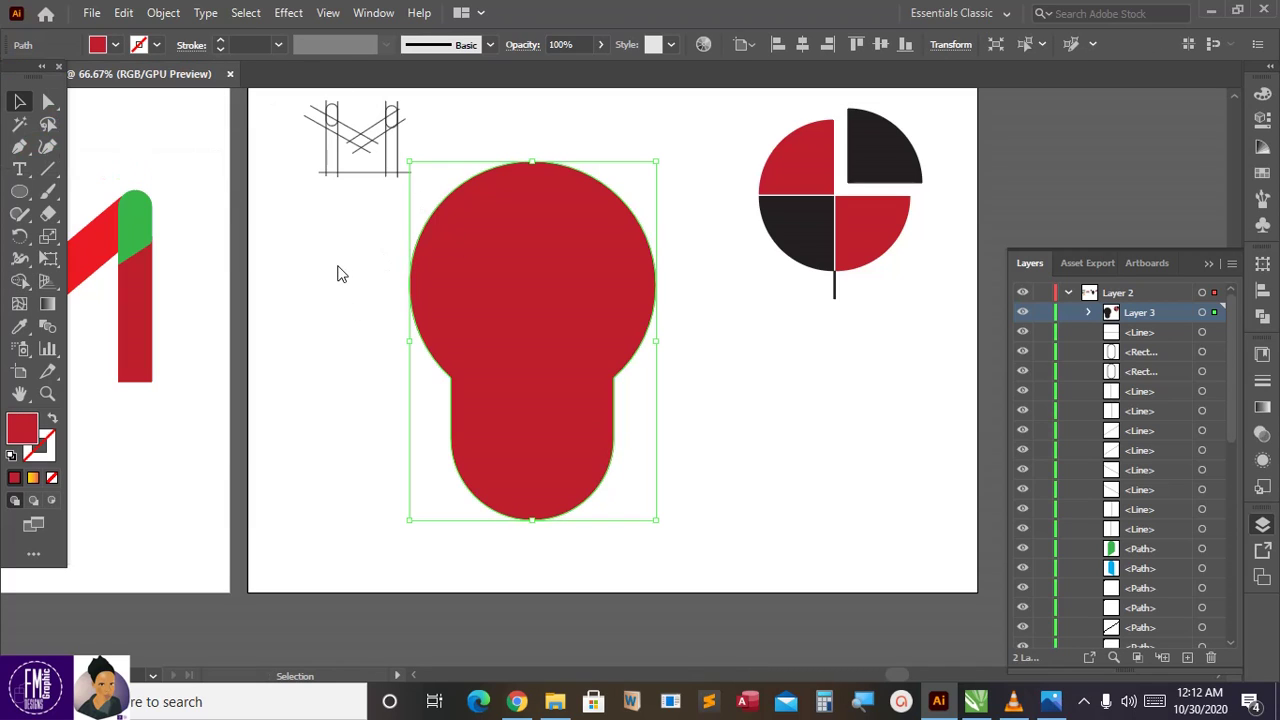
left_click(811, 357)
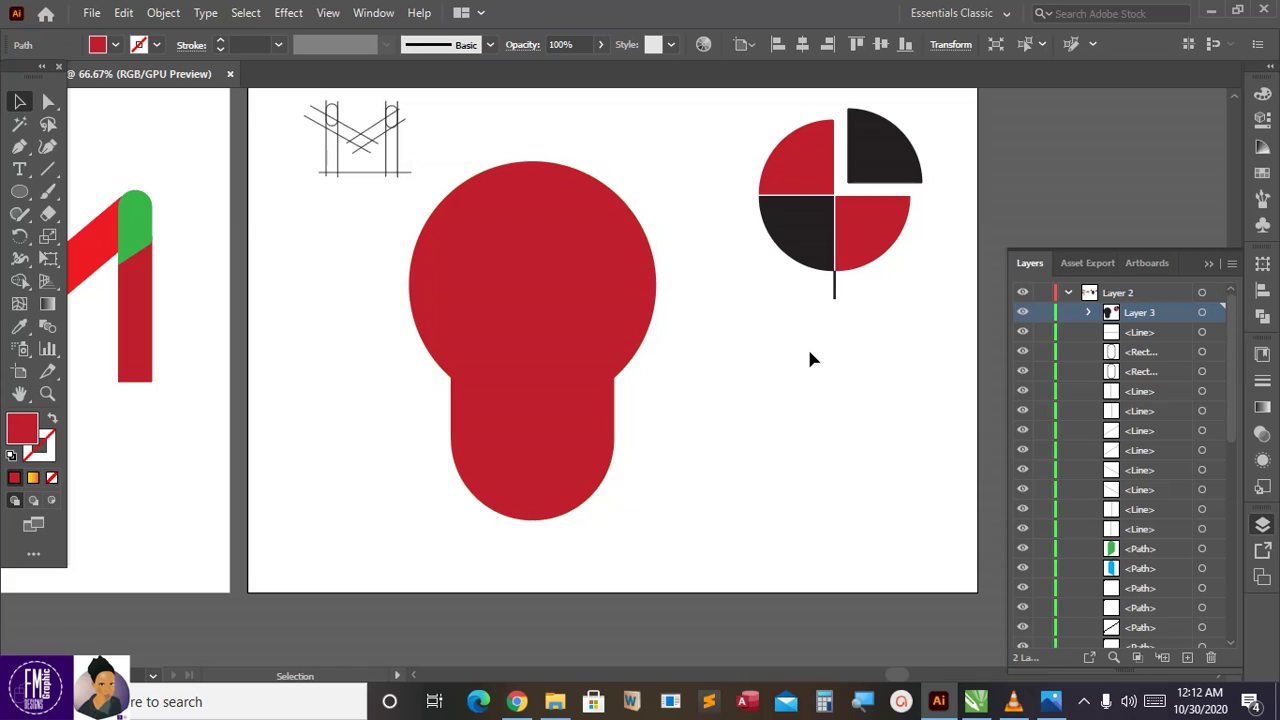
Draw a wide red rectangle across the middle of the head's circular part and round its corners fully.
left_click(307, 256)
left_click_drag(20, 191, 115, 193)
left_click_drag(373, 216, 711, 321)
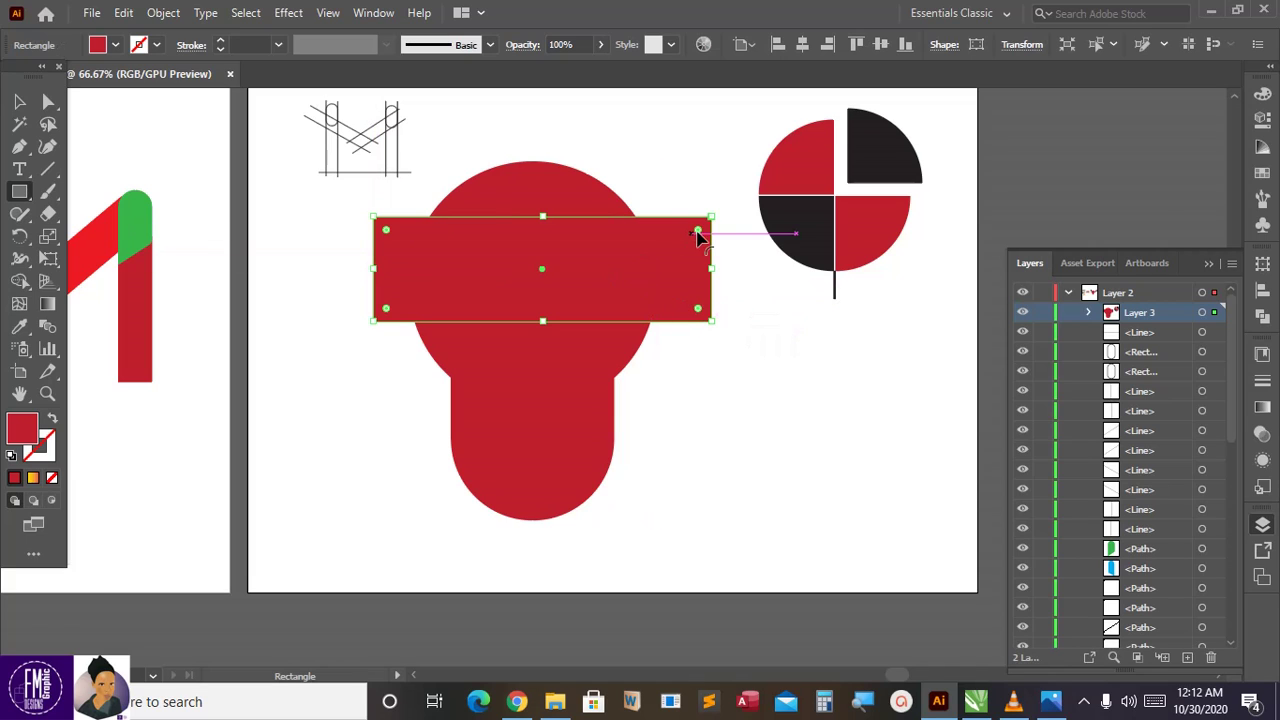
left_click_drag(697, 231, 425, 296)
Make the red pill shape taller and centre it horizontally on the head.
left_click(17, 103)
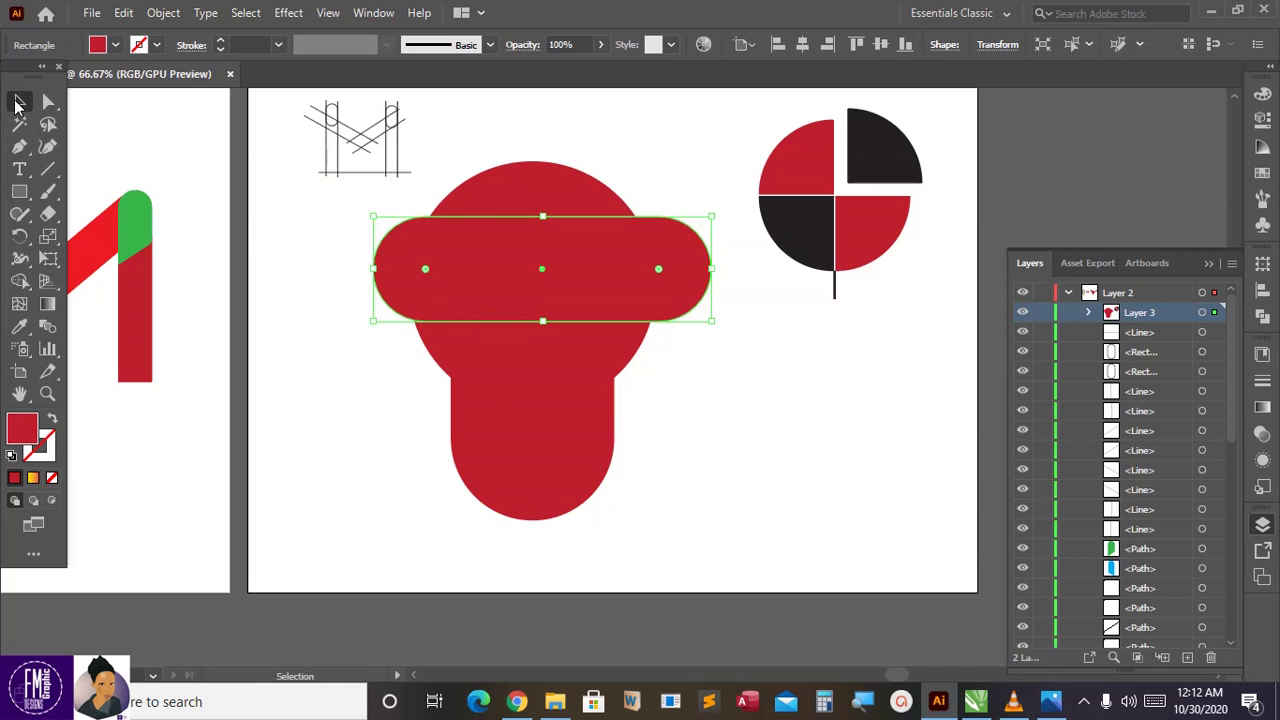
left_click_drag(537, 277, 519, 336)
left_click_drag(577, 288, 590, 290)
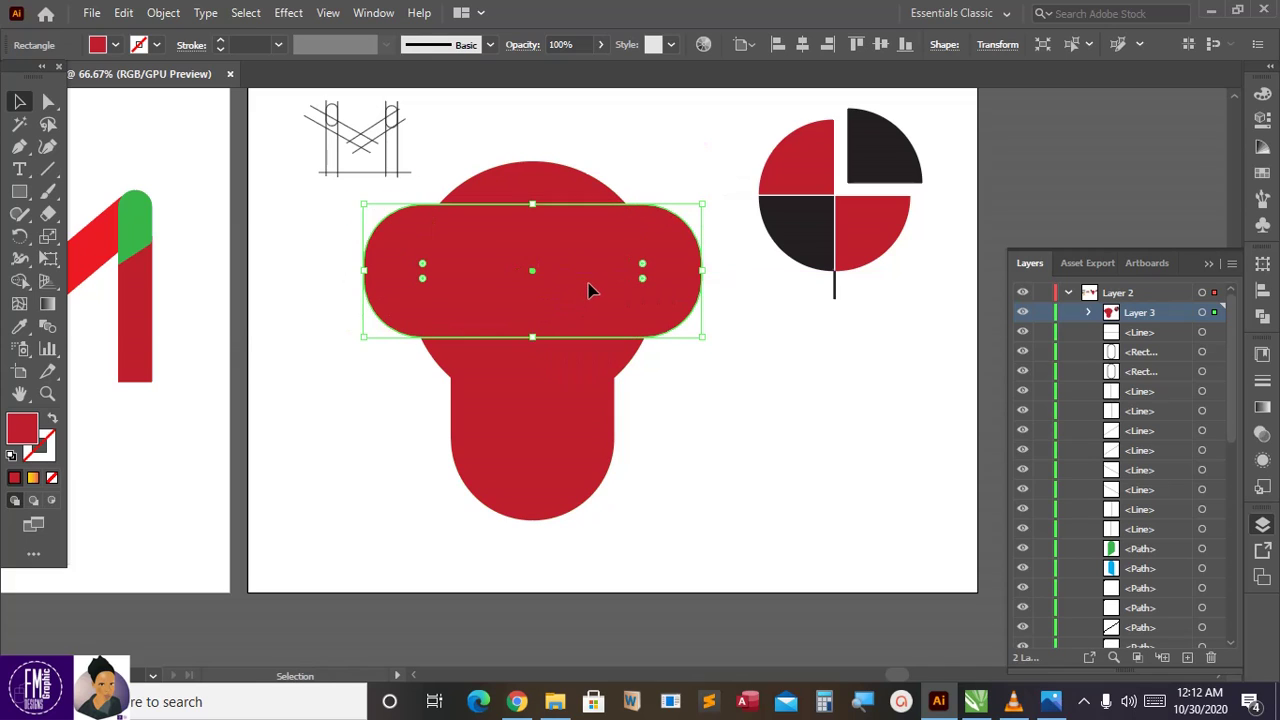
Fill the pill shape with orange and send it behind the red head to form ears.
left_click(118, 46)
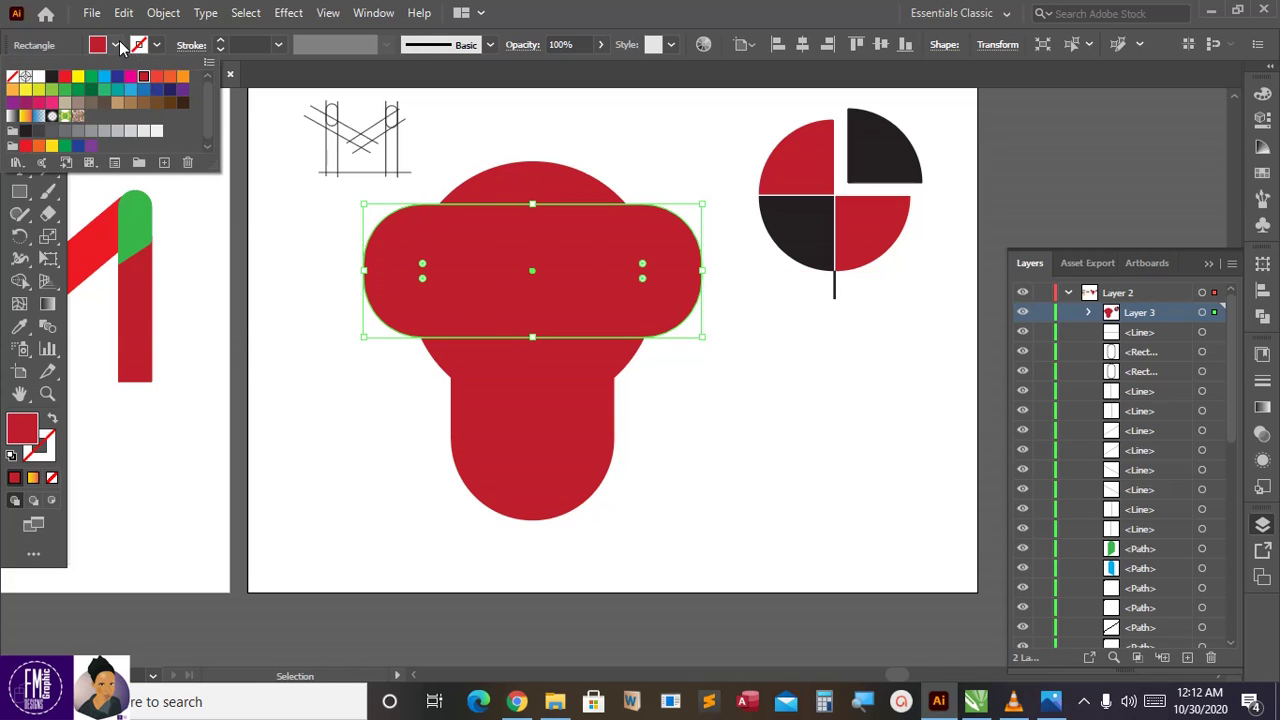
left_click(183, 79)
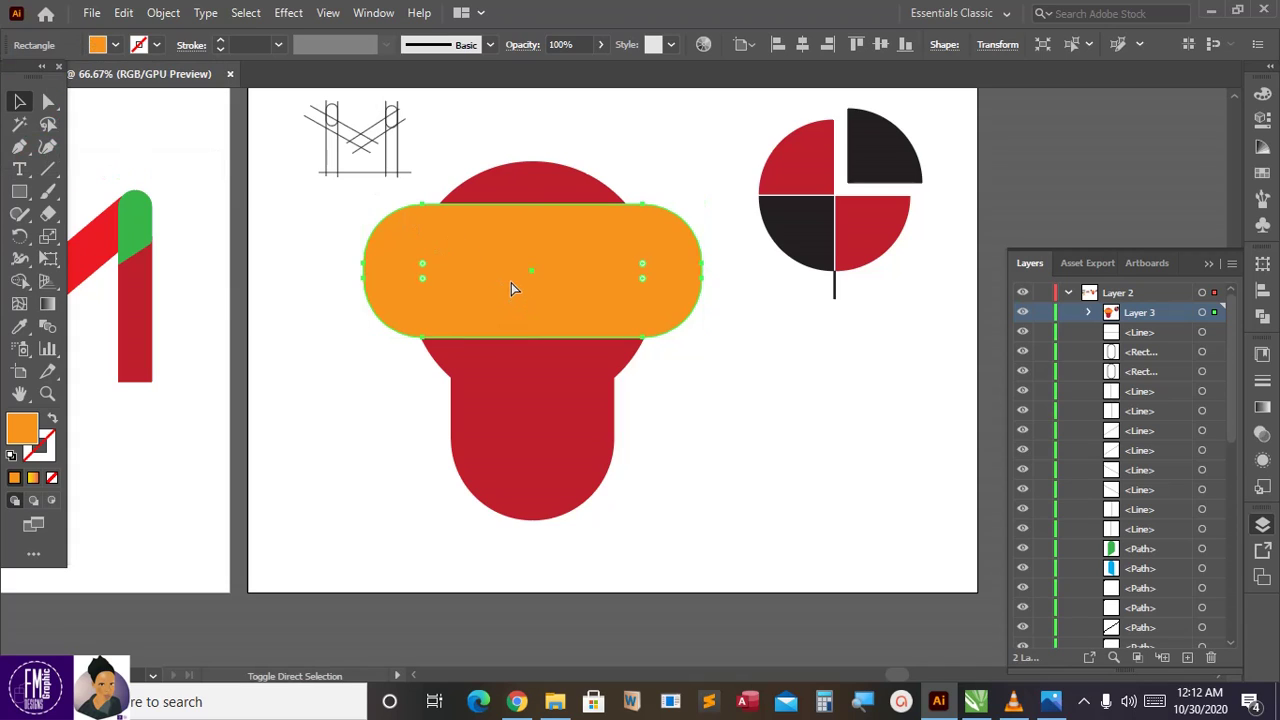
key("ctrl+bracketleft")
left_click(677, 362)
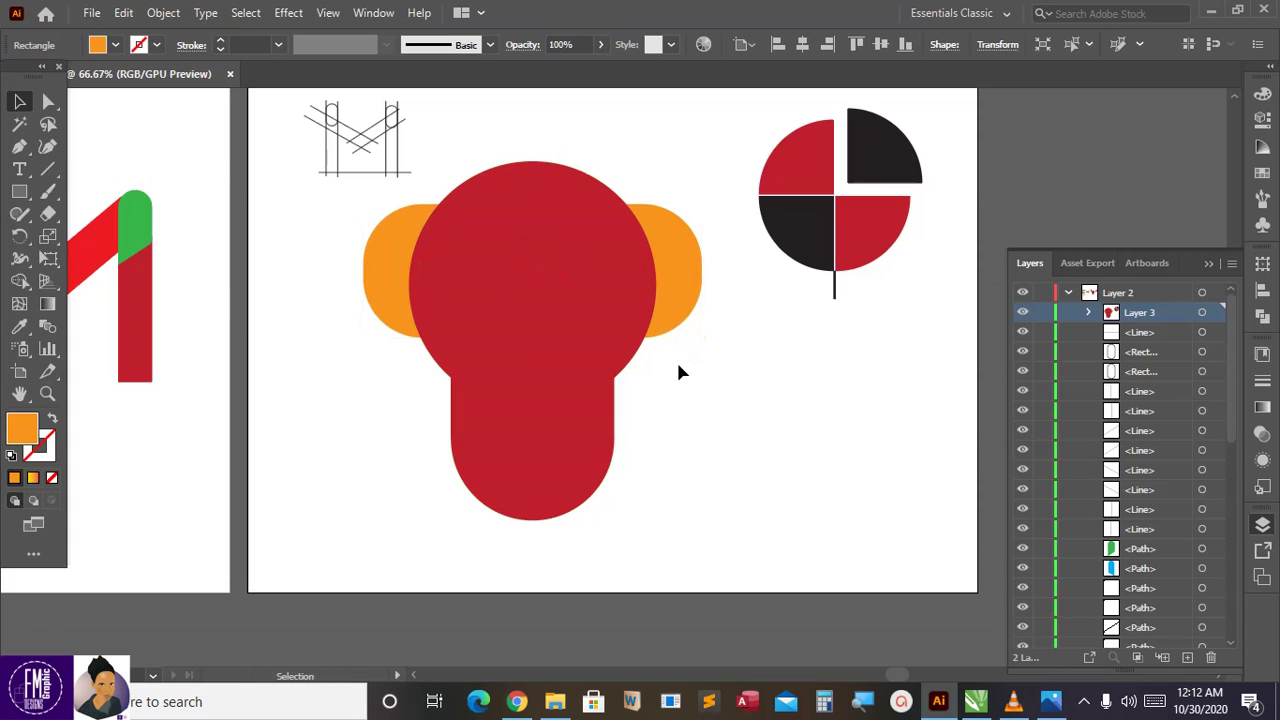
Move the M construction-line drawing off this artboard to the area below the coloured M on the neighbouring artboard.
left_click(681, 326)
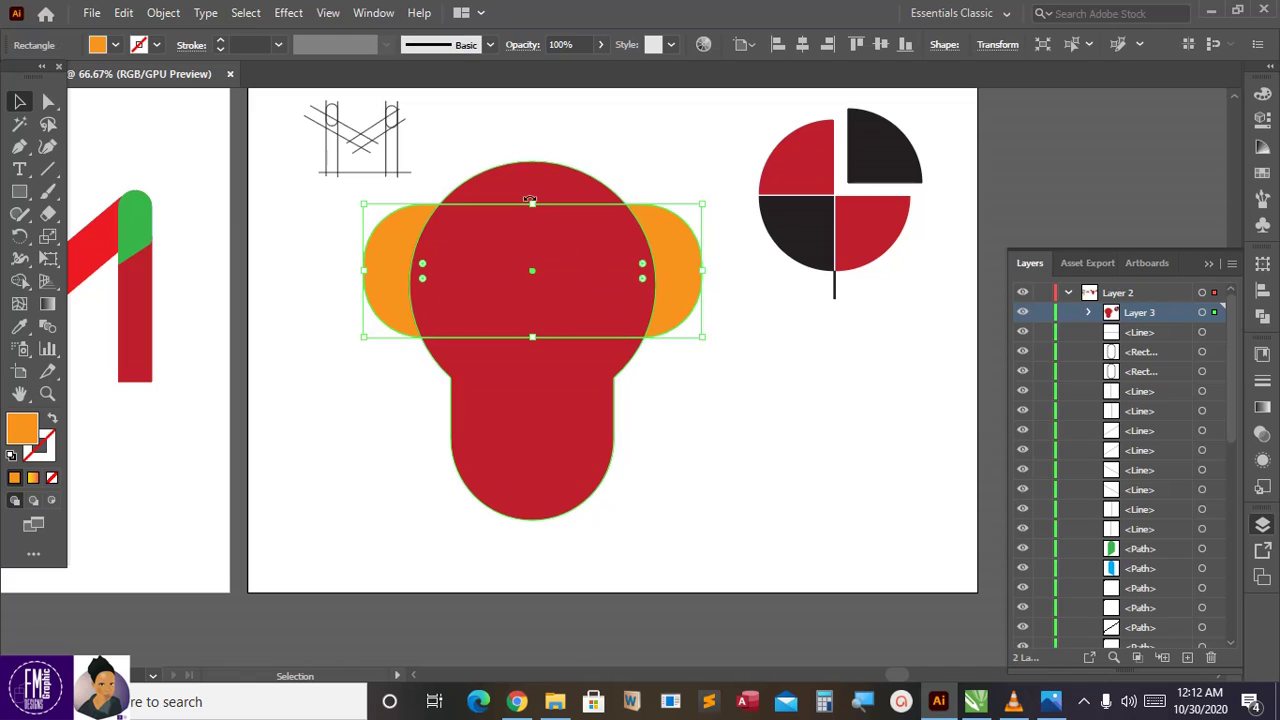
scroll(537, 268, "up", 2)
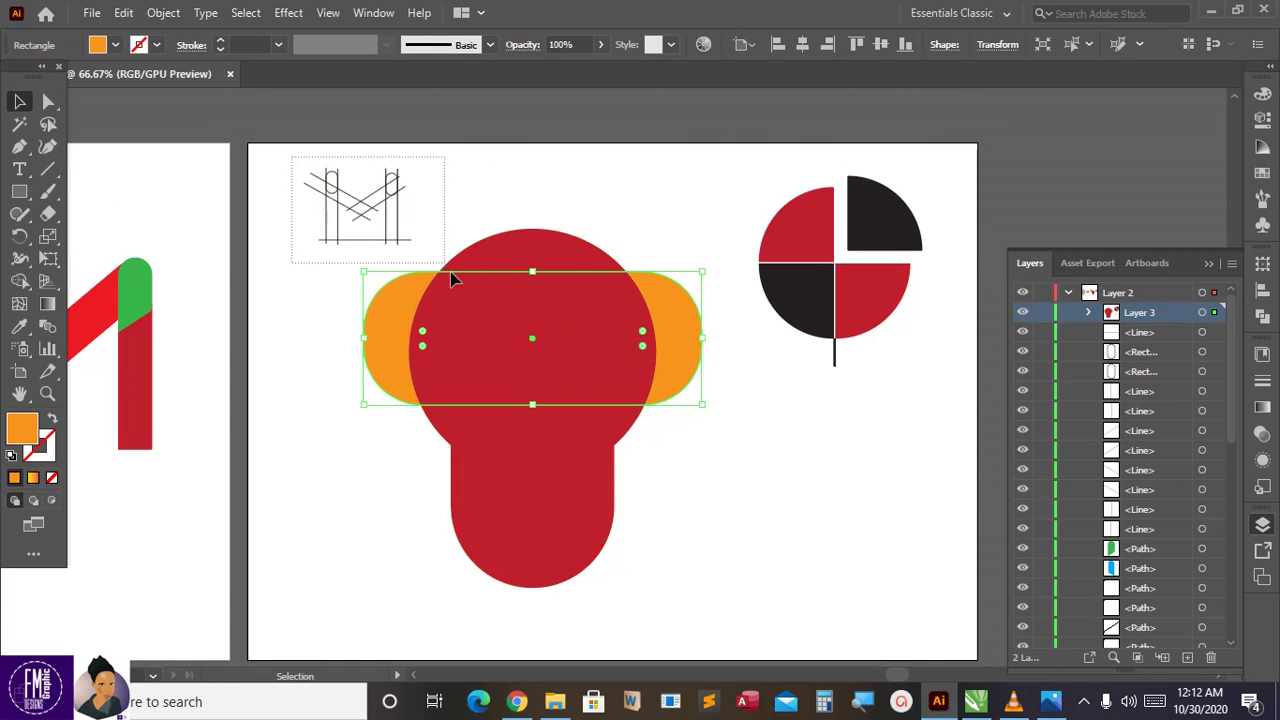
left_click_drag(452, 280, 394, 234)
mouse_move(277, 160)
left_mouse_down()
mouse_move(426, 266)
mouse_move(381, 250)
mouse_move(185, 568)
left_mouse_up()
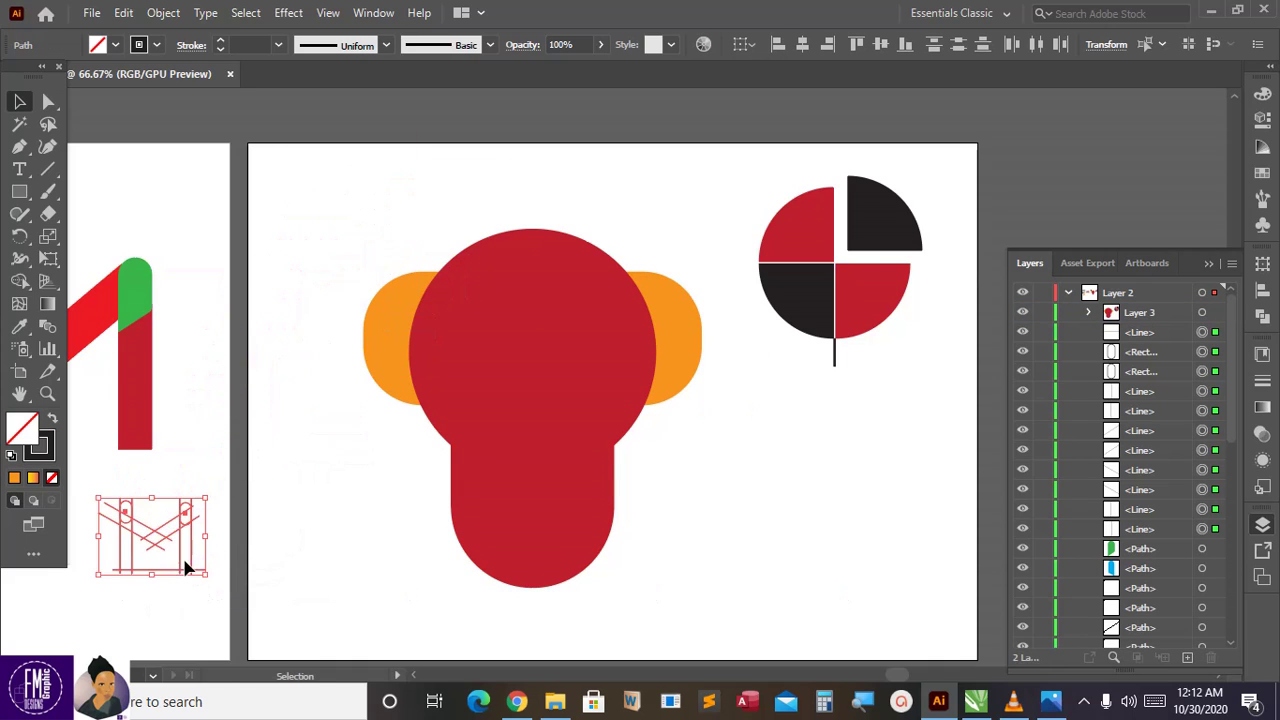
scroll(394, 424, "down", 1)
left_click(389, 397)
scroll(480, 386, "up", 2)
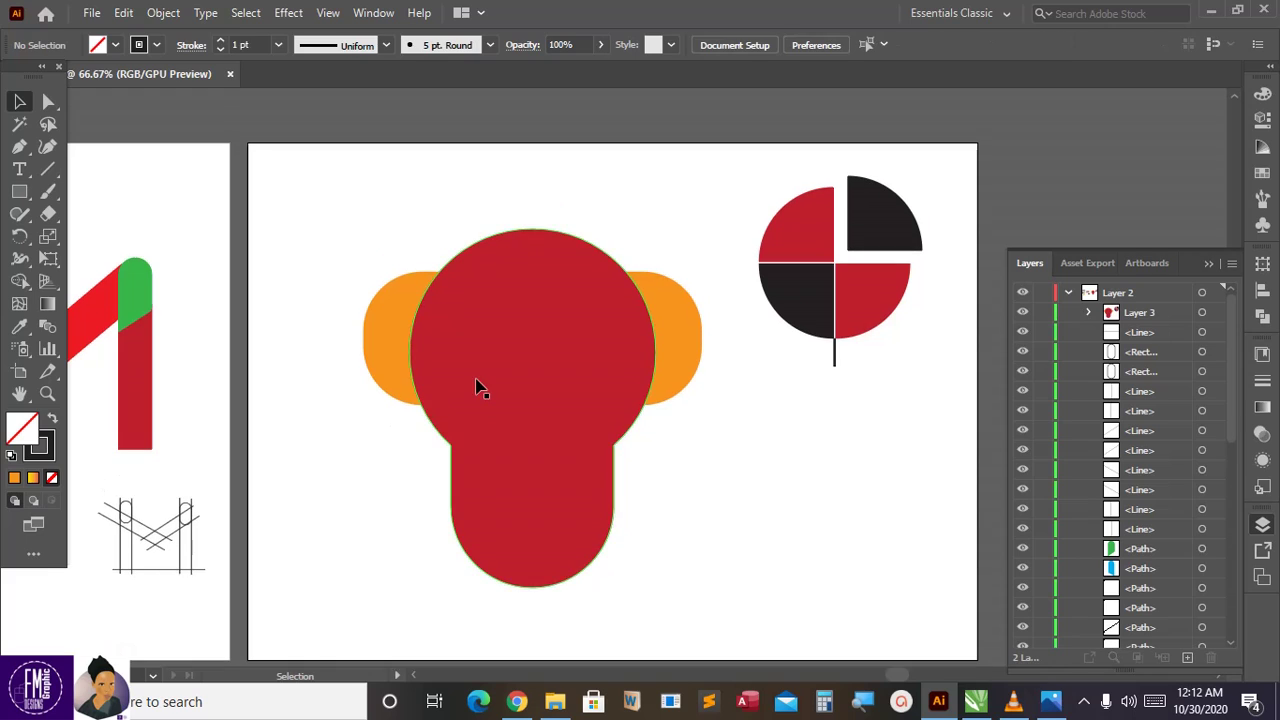
Duplicate the orange pill above the ears, narrow the copy, and place it in front of the head's upper left as hair.
left_click(392, 350)
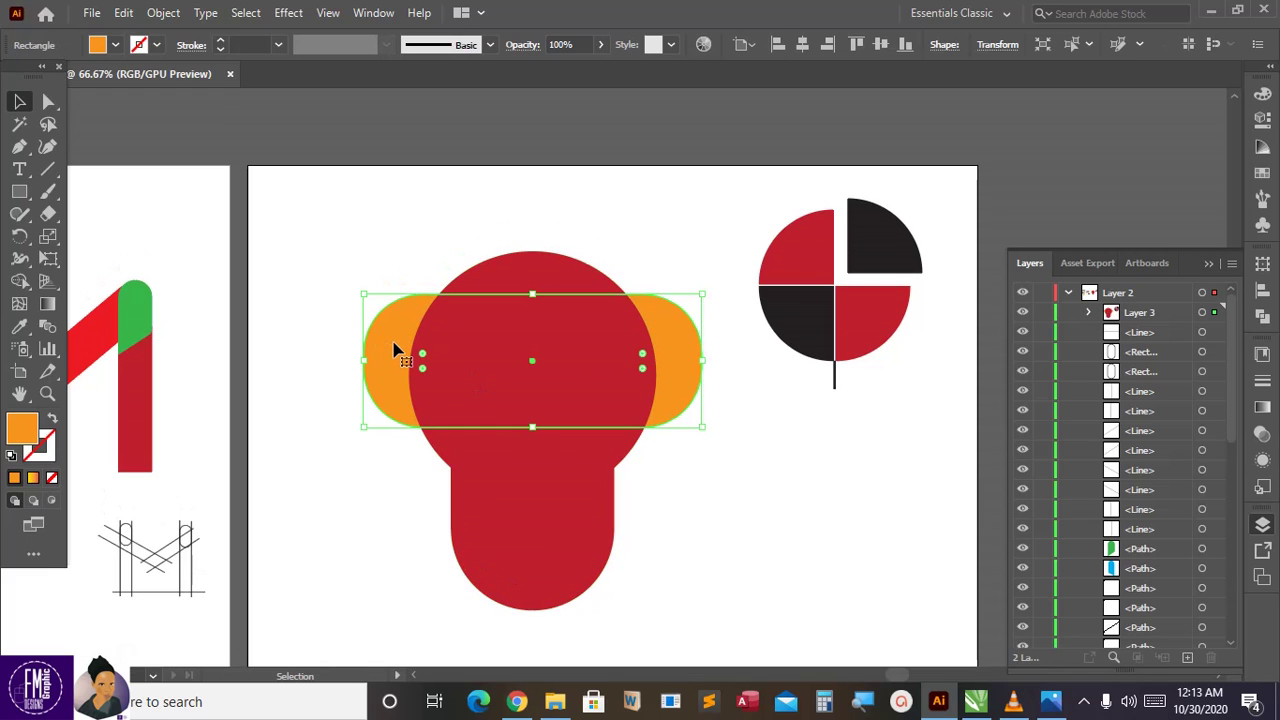
left_click_drag(410, 349, 419, 230)
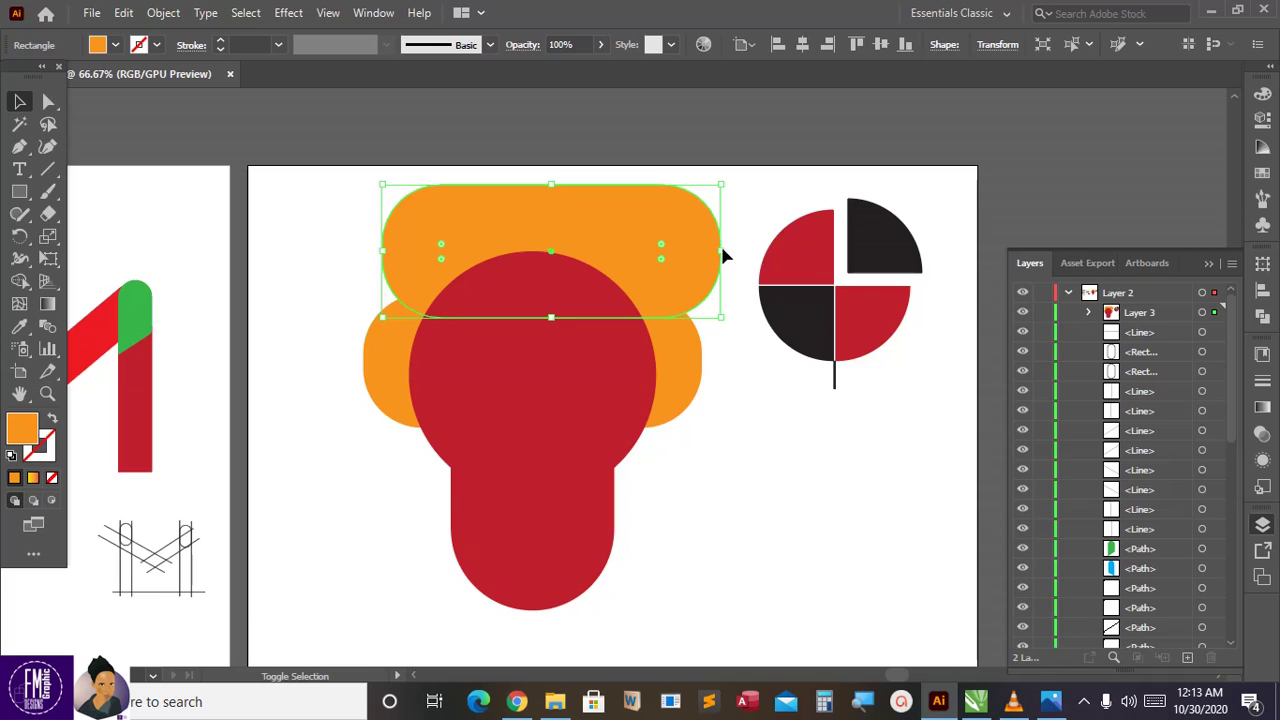
left_click_drag(723, 251, 535, 285)
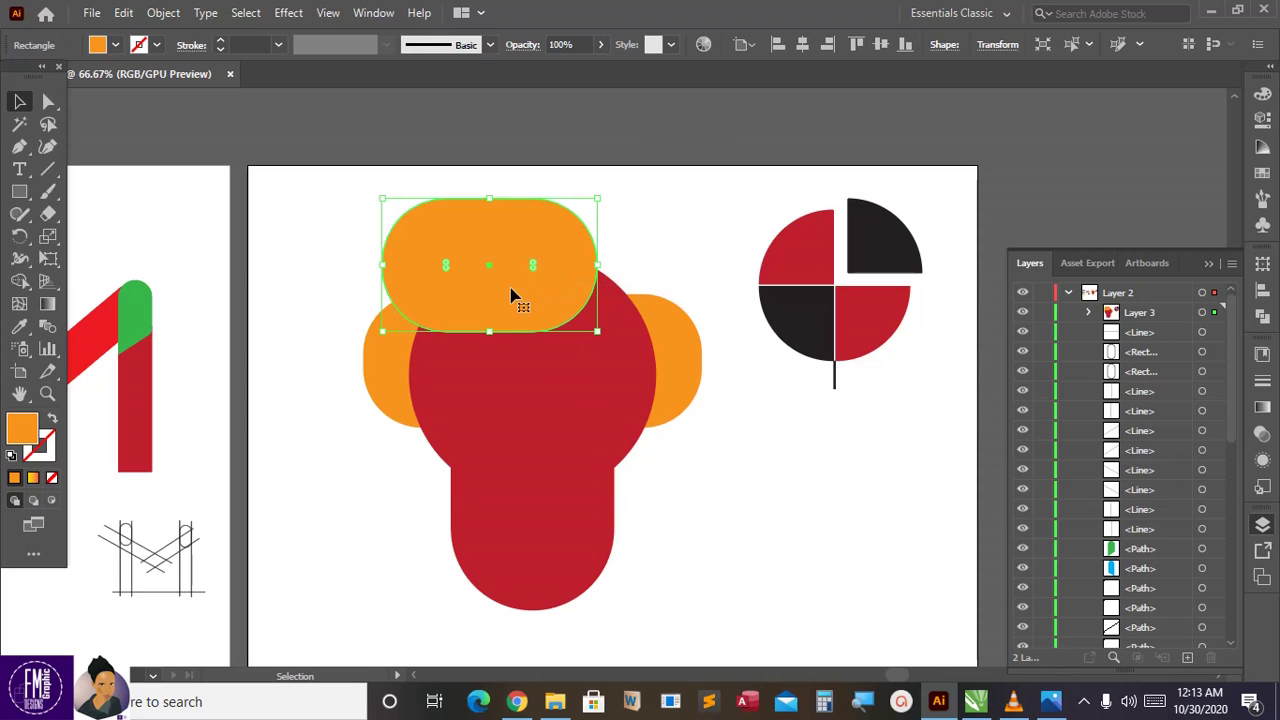
Duplicate the orange hair shape to the right, make the copy taller, and round its corners further.
left_click_drag(510, 340, 616, 347)
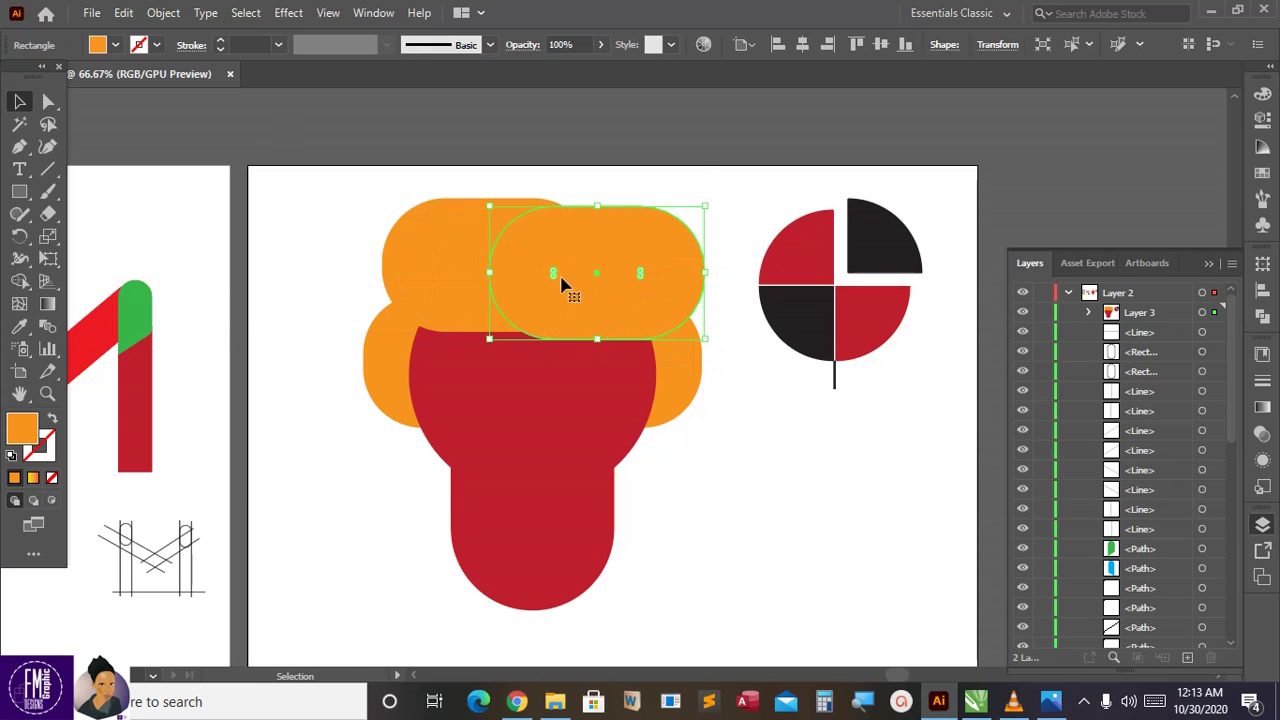
left_click_drag(594, 343, 598, 360)
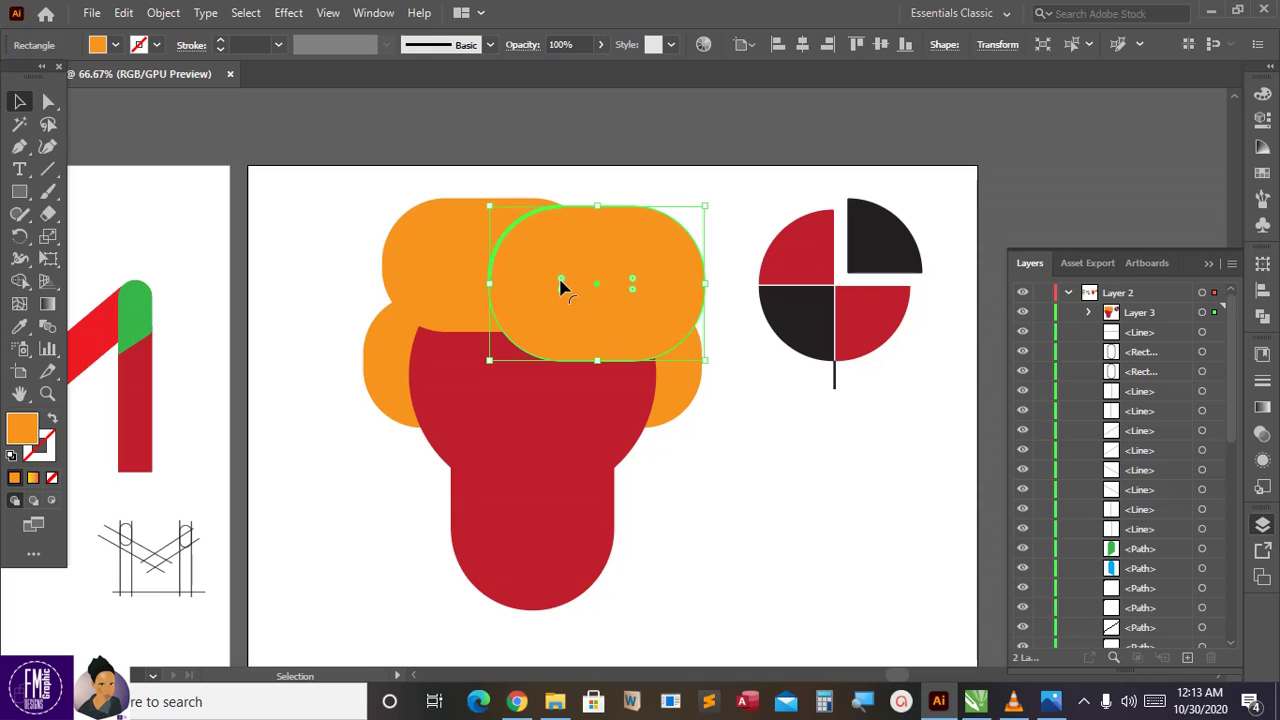
left_click_drag(562, 287, 598, 417)
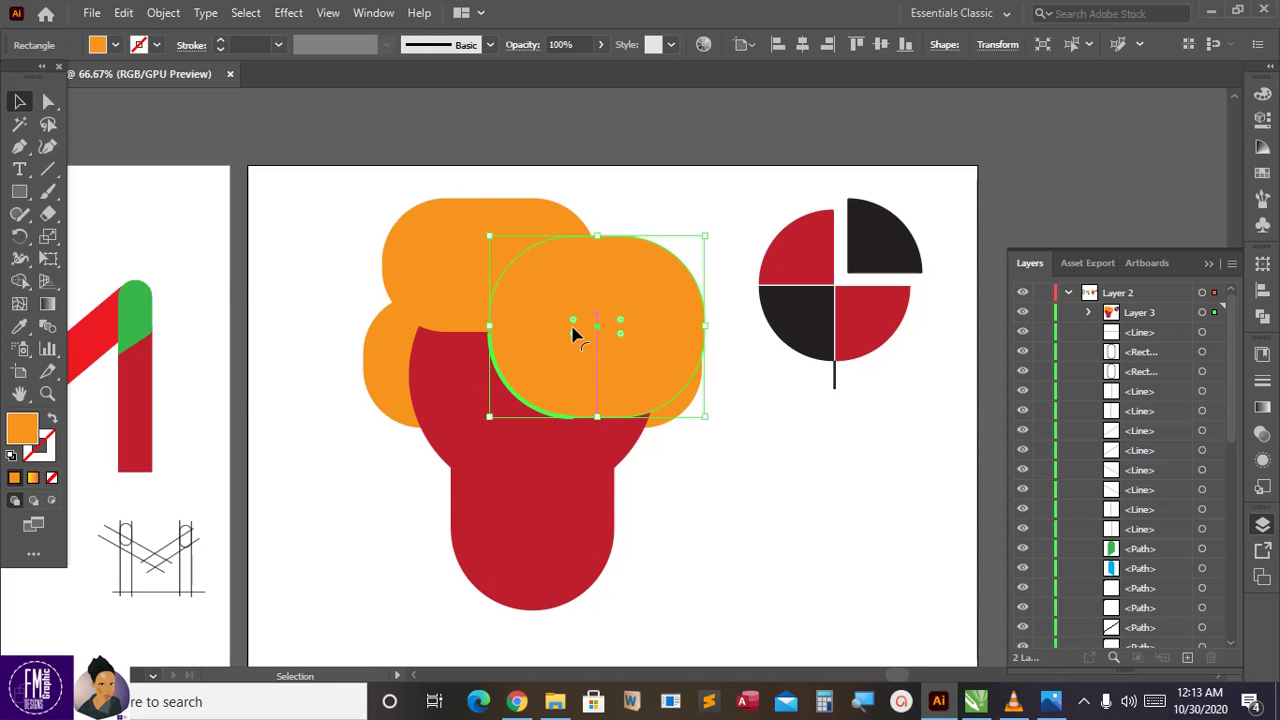
left_click_drag(574, 331, 632, 345)
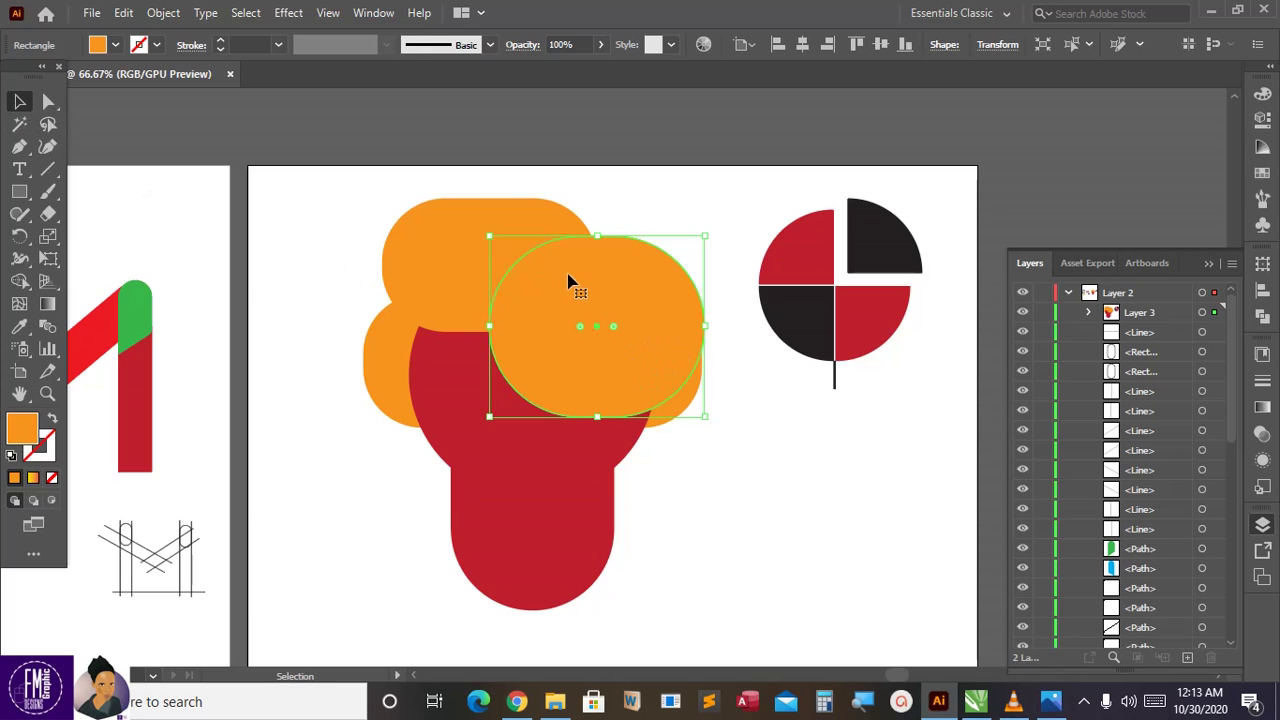
Scale down the second orange hair shape and position it over the head's upper right beside the first one.
left_click_drag(567, 283, 590, 211)
left_click_drag(725, 176, 688, 214)
left_click_drag(632, 274, 648, 258)
left_click_drag(704, 341, 608, 338)
scroll(594, 277, "down", 1)
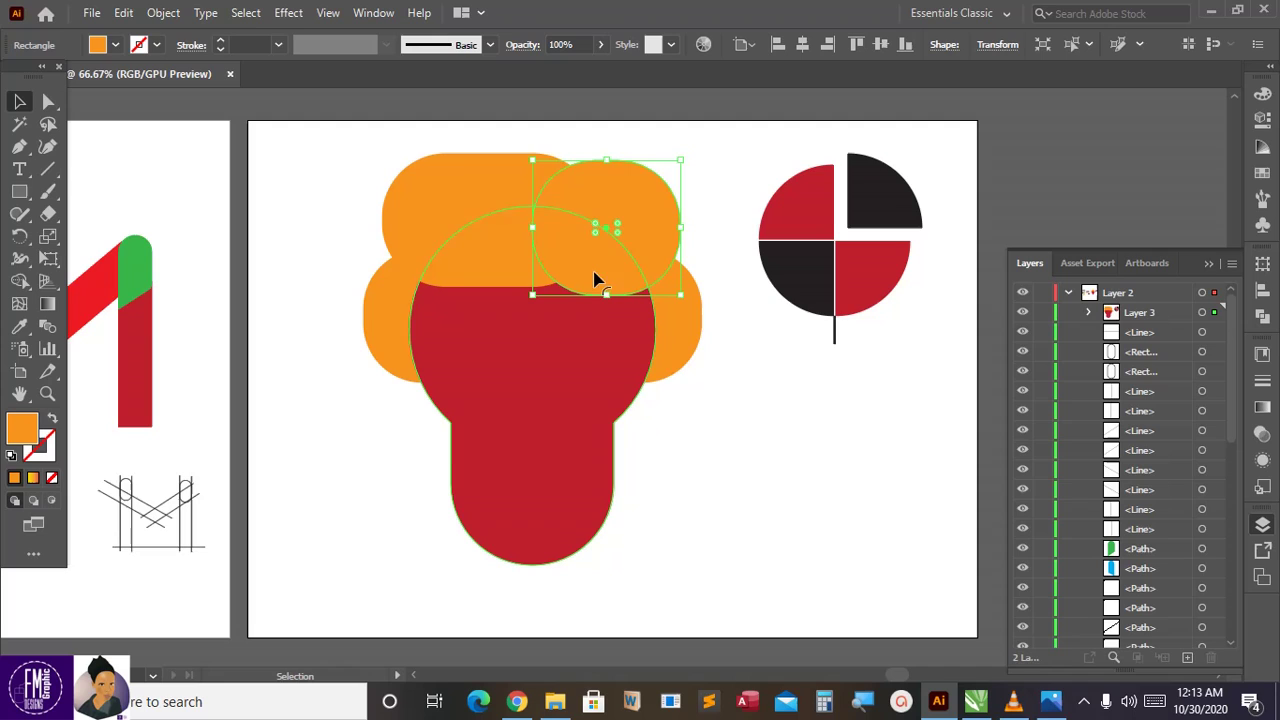
left_click(676, 376)
left_click(765, 400)
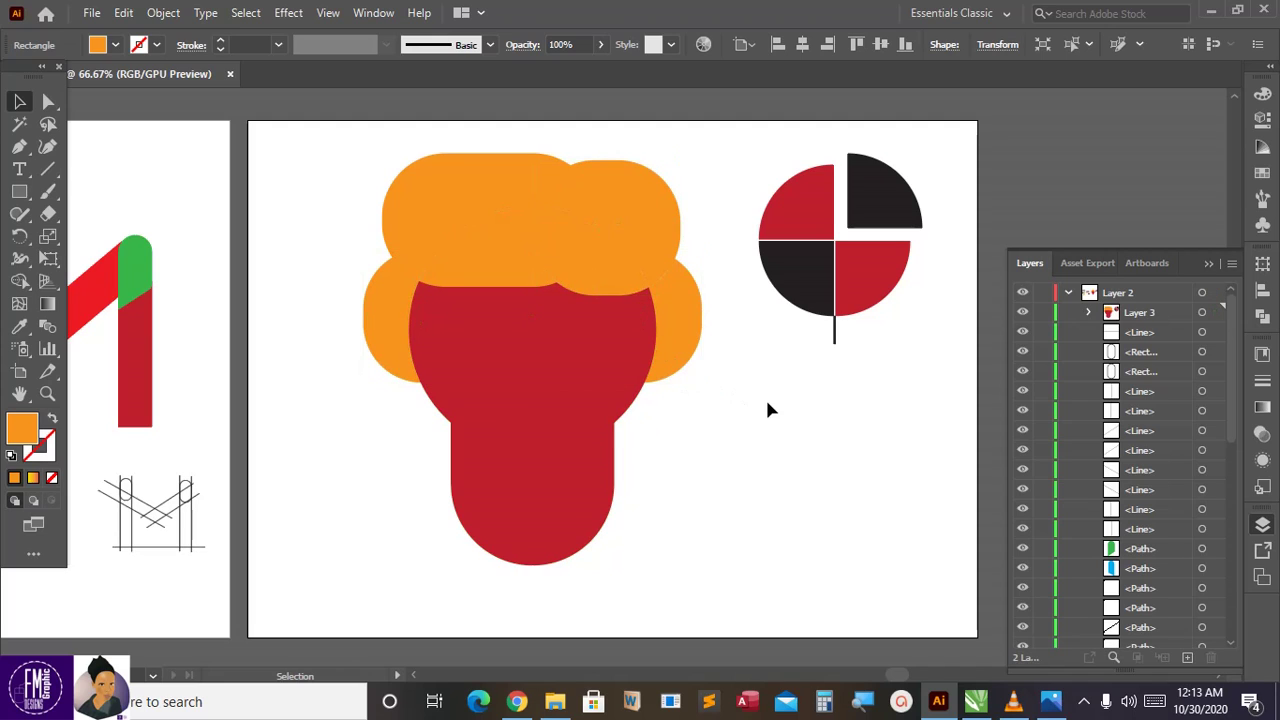
Draw a small circle on the left side of the red face and fill it with white as an eye.
left_click(22, 195)
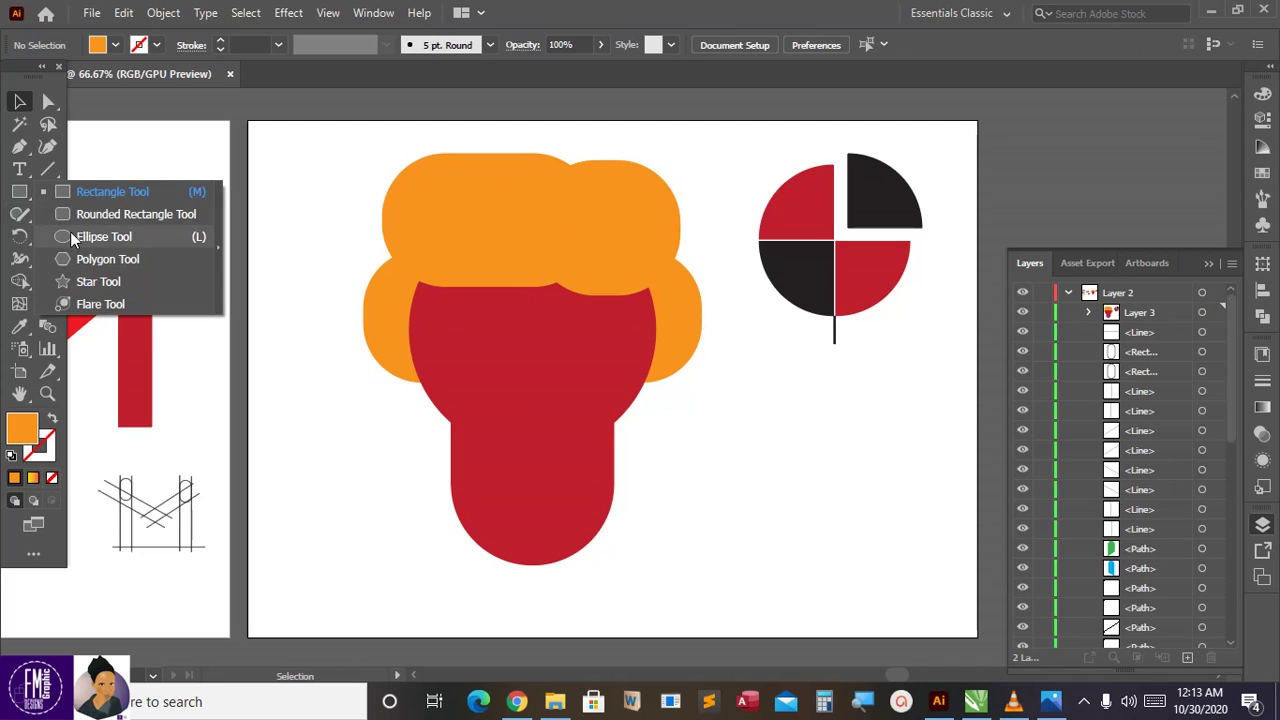
left_click(72, 237)
left_click_drag(460, 333, 514, 381)
left_click(116, 45)
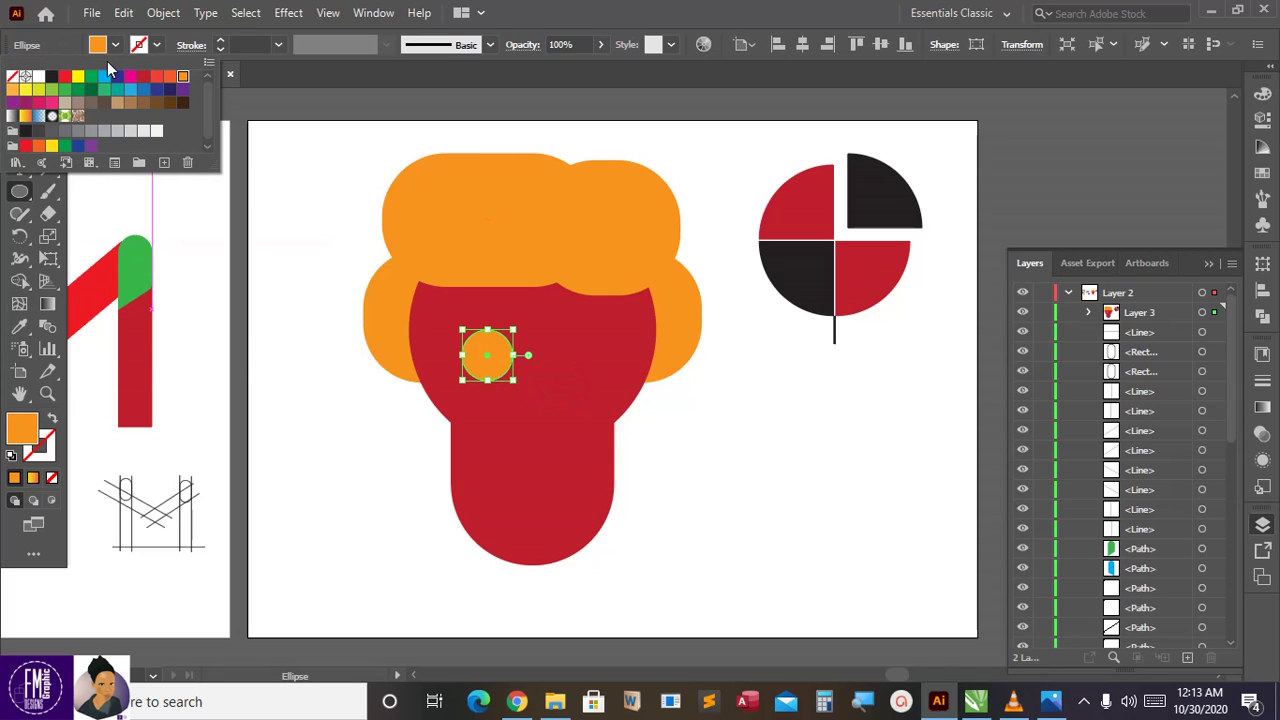
left_click(39, 77)
key("Escape")
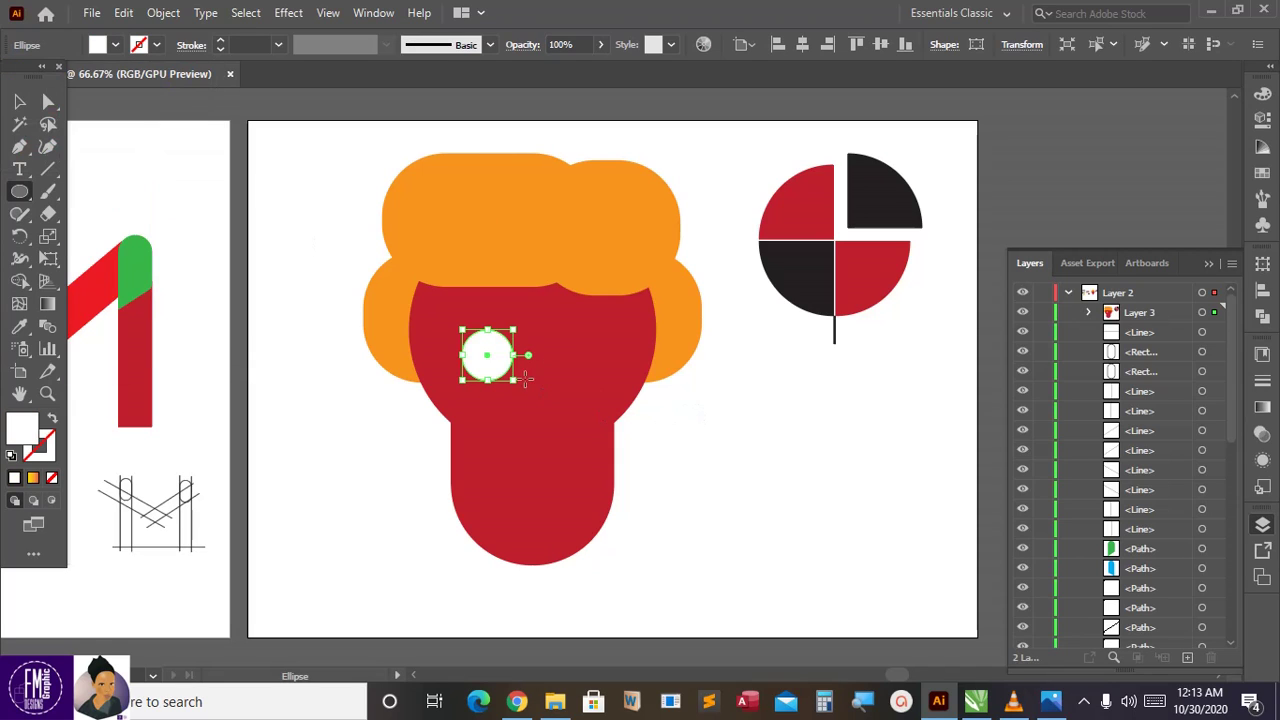
Shift the white eye circle slightly up and toward the face's left edge.
left_click(21, 103)
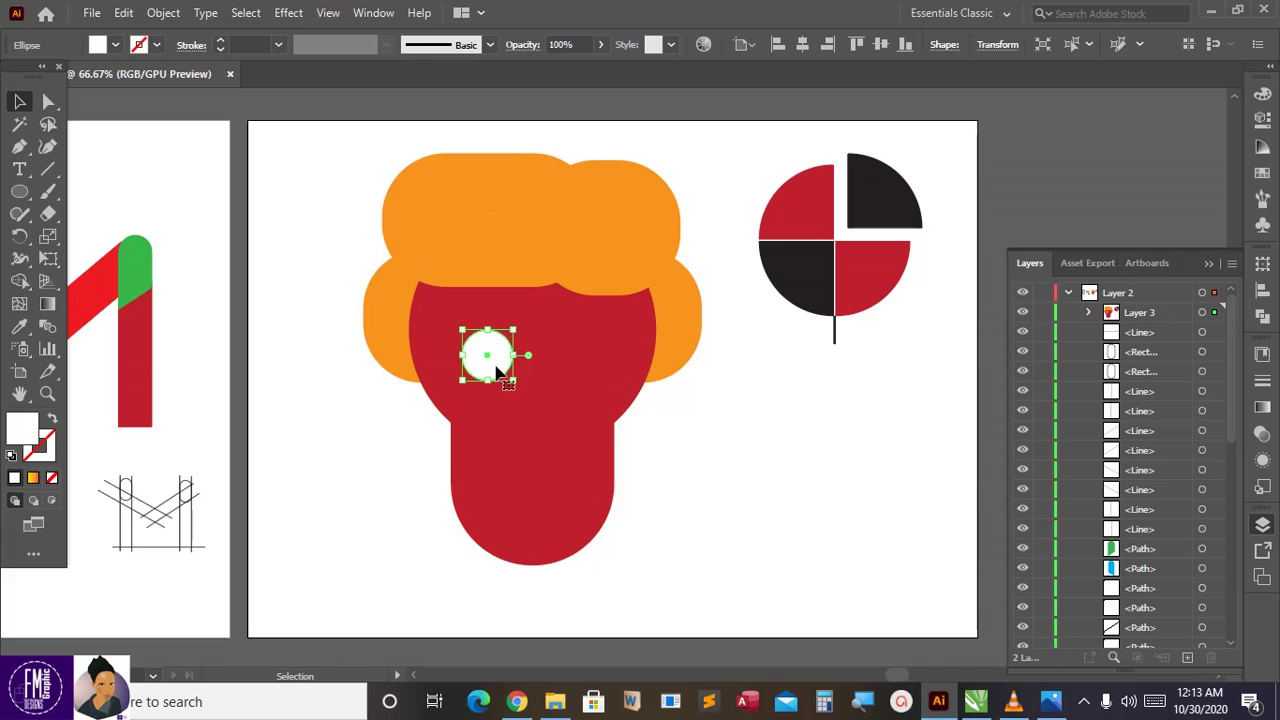
left_click_drag(504, 371, 480, 366)
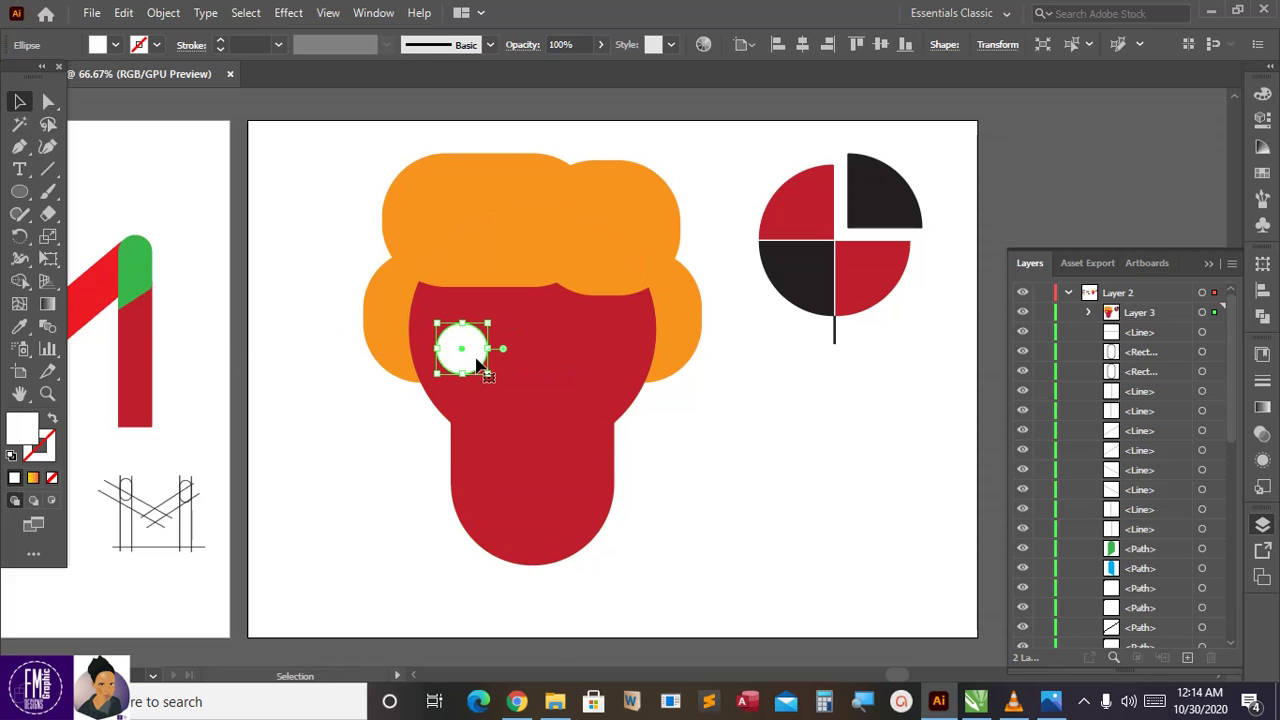
key("a")
key("v")
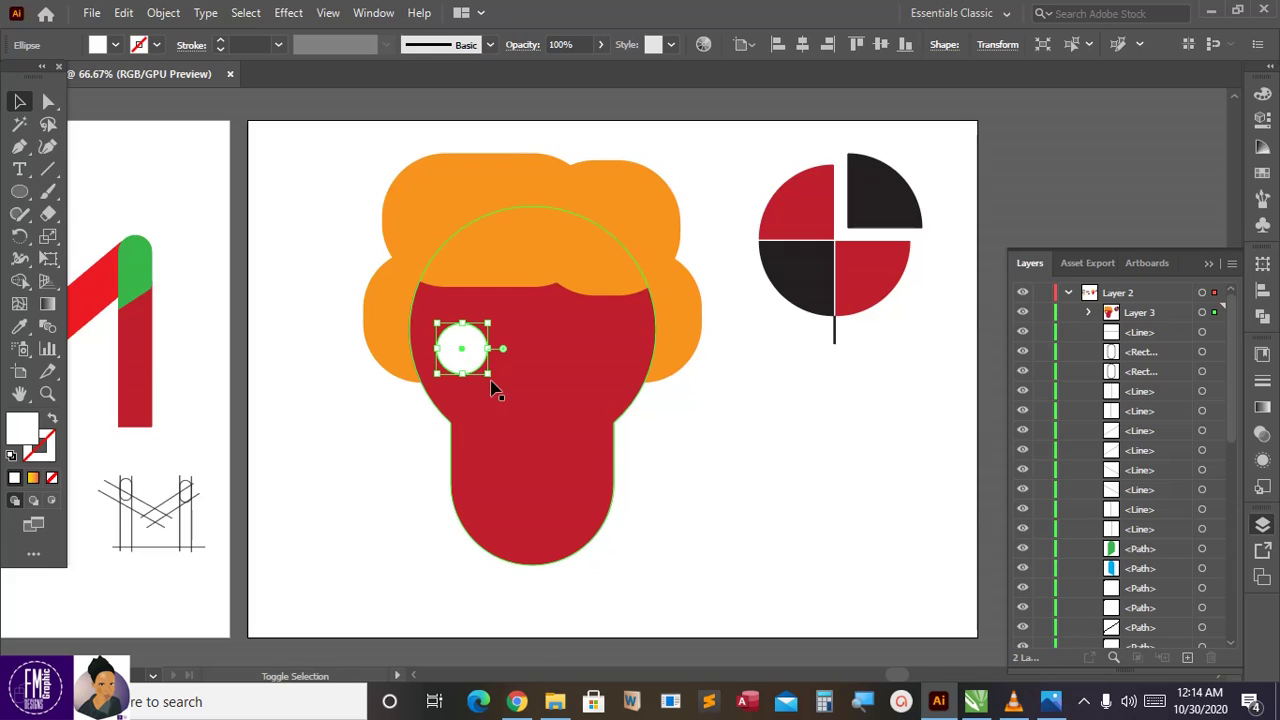
Add a smaller concentric copy of the white eye circle inside it and fill it with black as the pupil.
left_click_drag(492, 377, 480, 360)
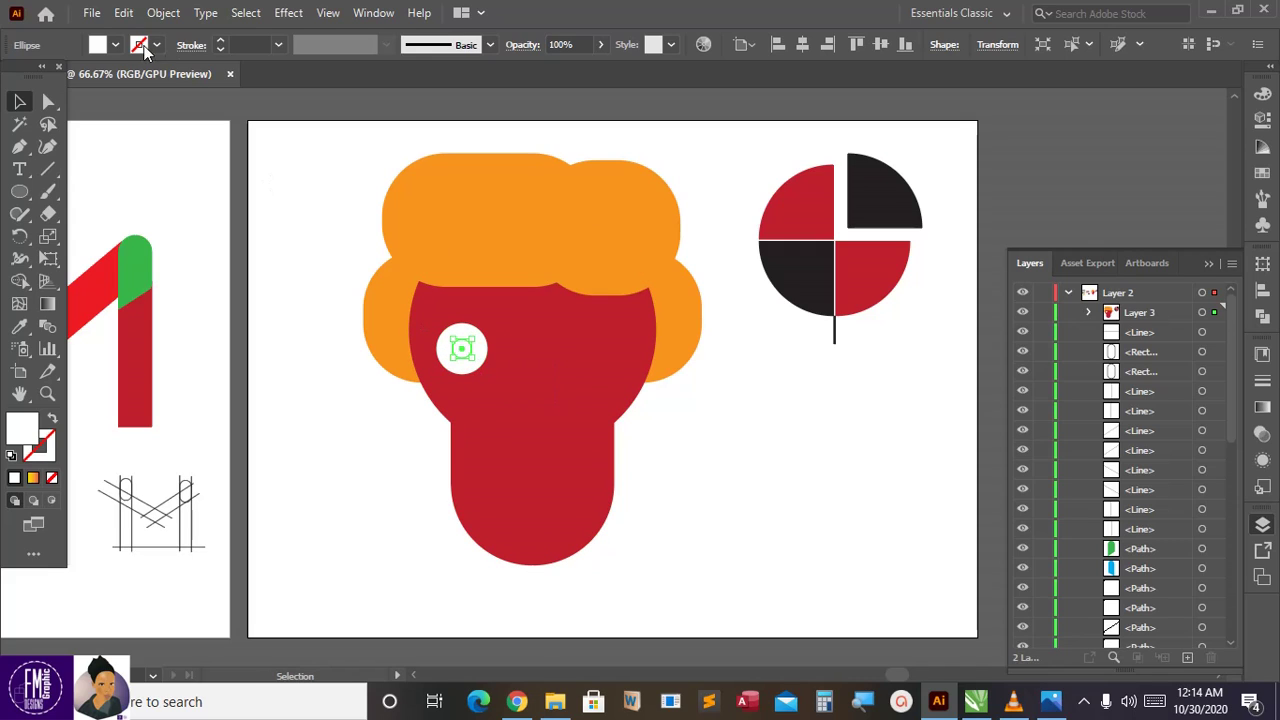
left_click(115, 45)
left_click(52, 78)
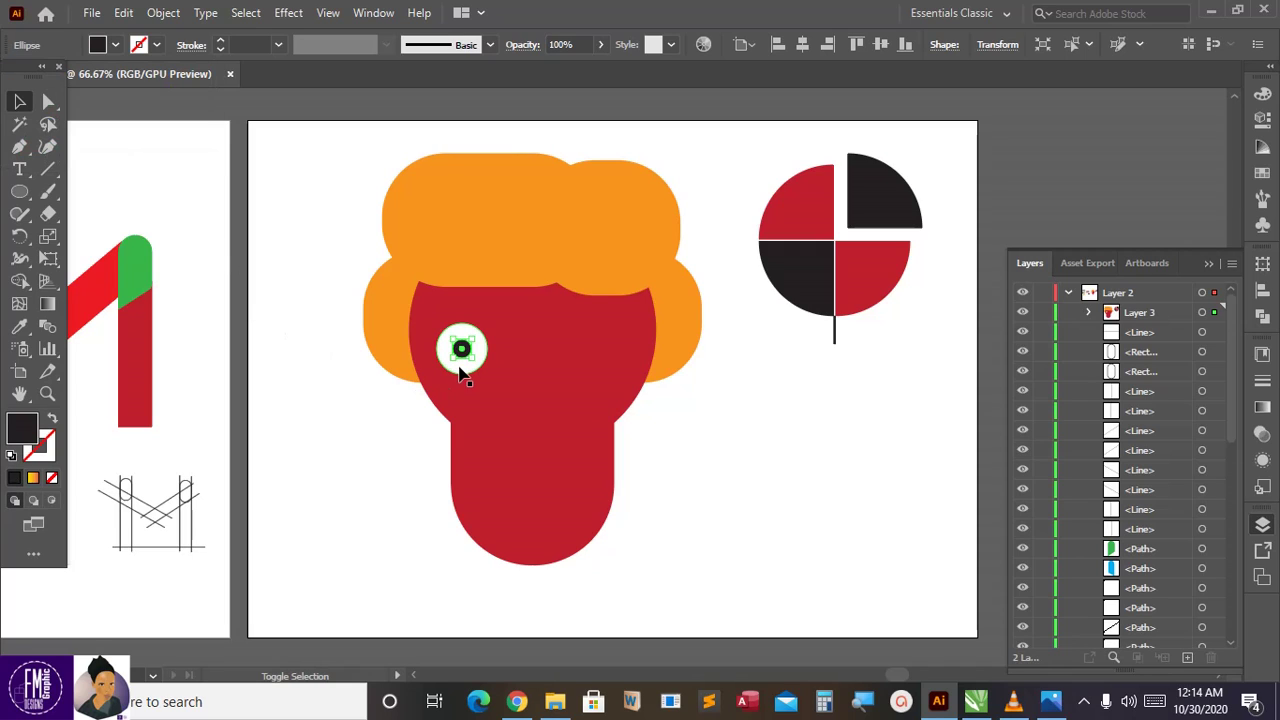
Duplicate the white eye circle together with its black pupil onto the right side of the face.
left_click(463, 371, "shift")
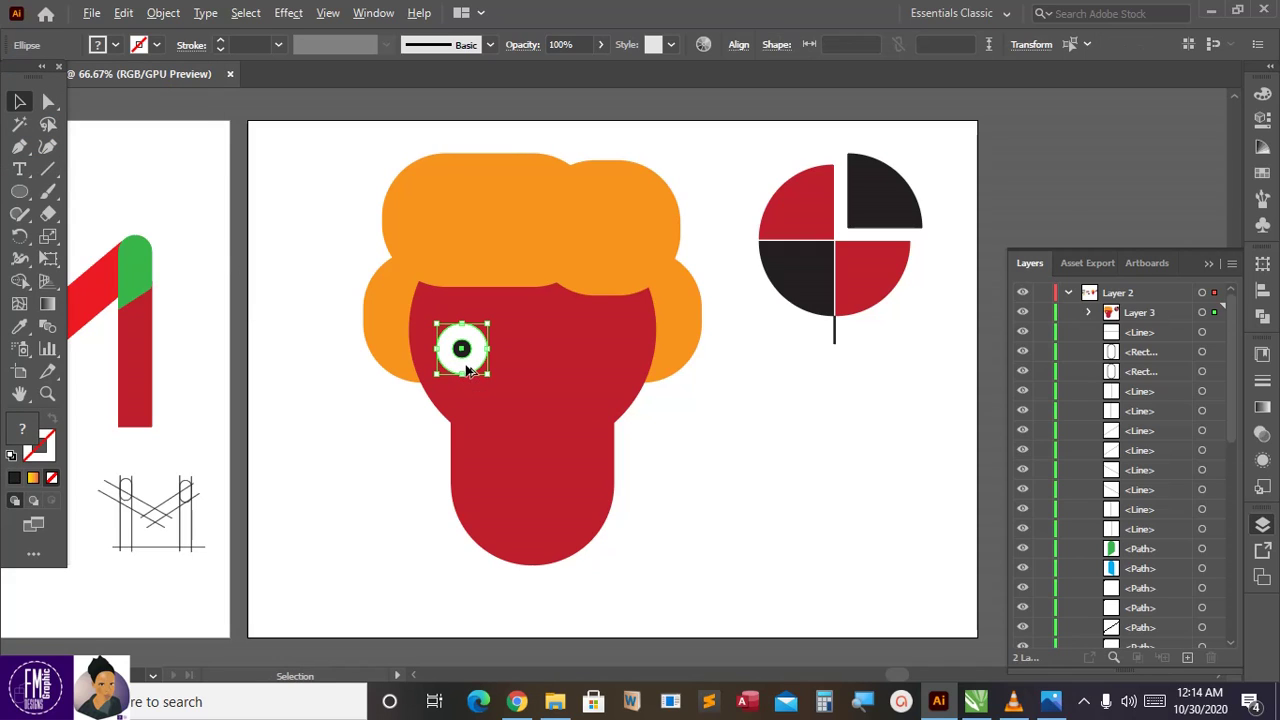
left_click_drag(466, 370, 594, 377)
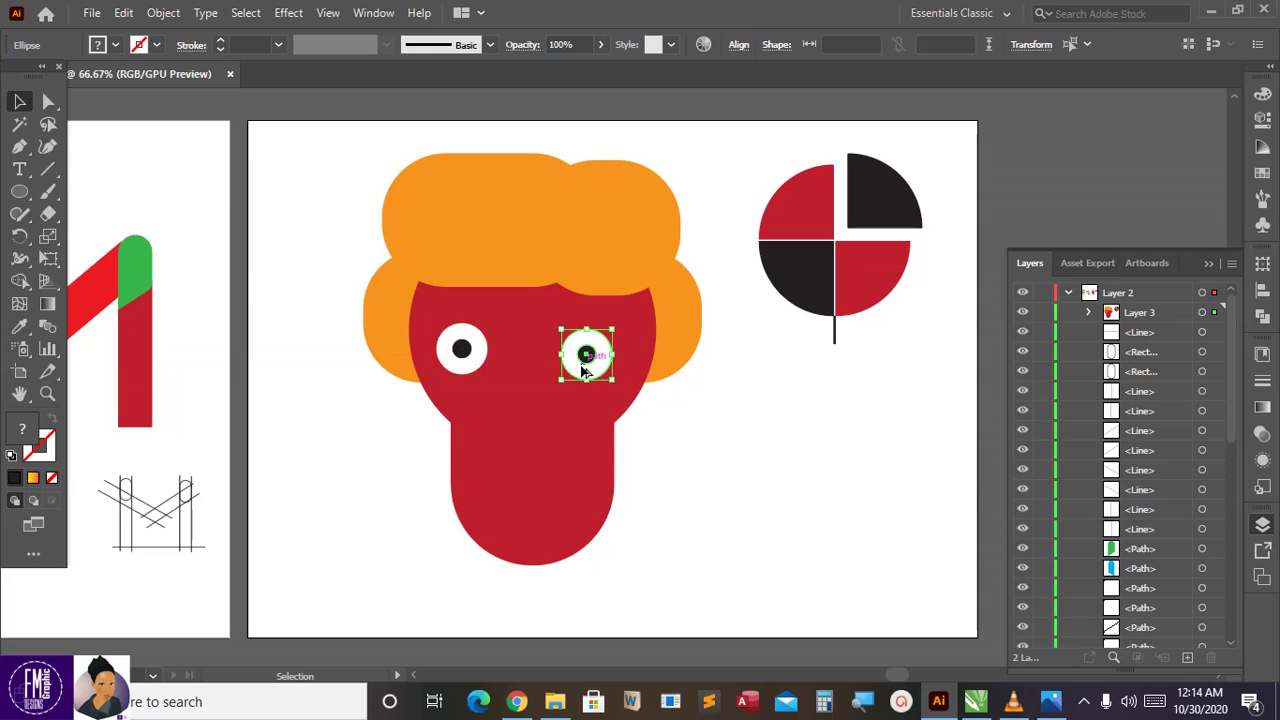
left_click(650, 393)
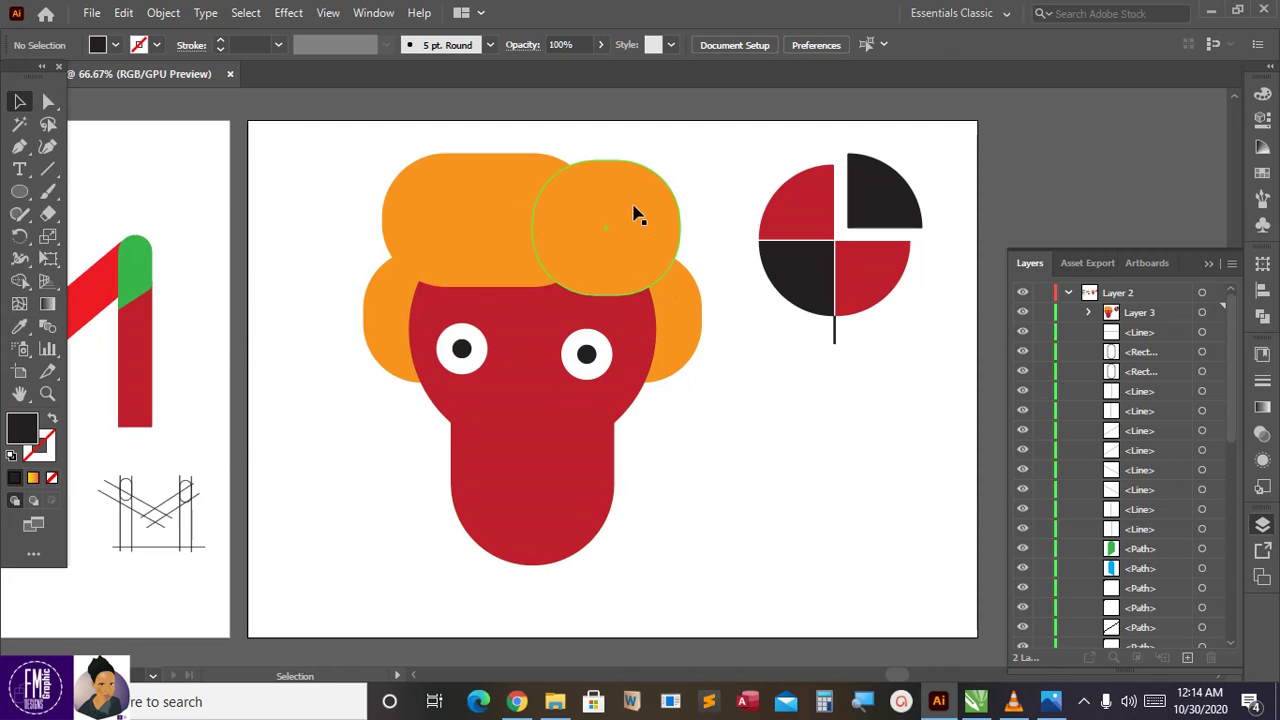
Replace the orange hair shape over the head's upper right with an enlarged copy of the right eye's white circle.
left_click_drag(635, 213, 630, 207)
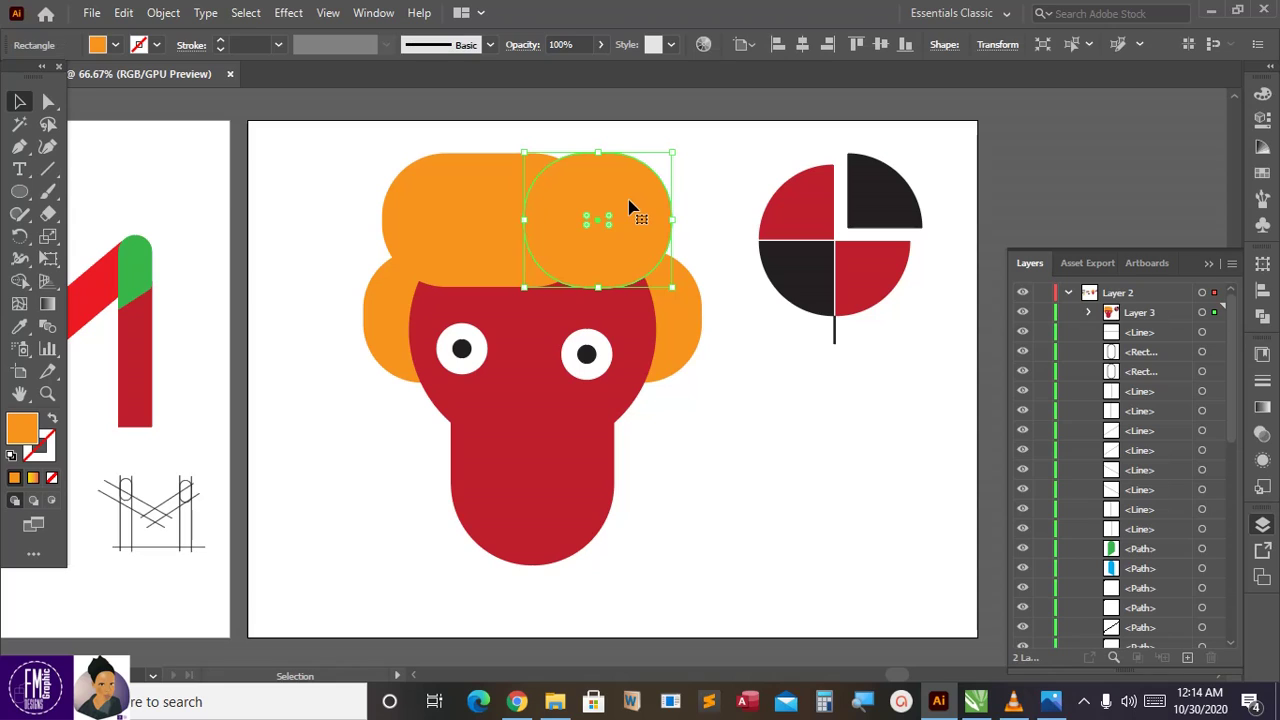
key("Delete")
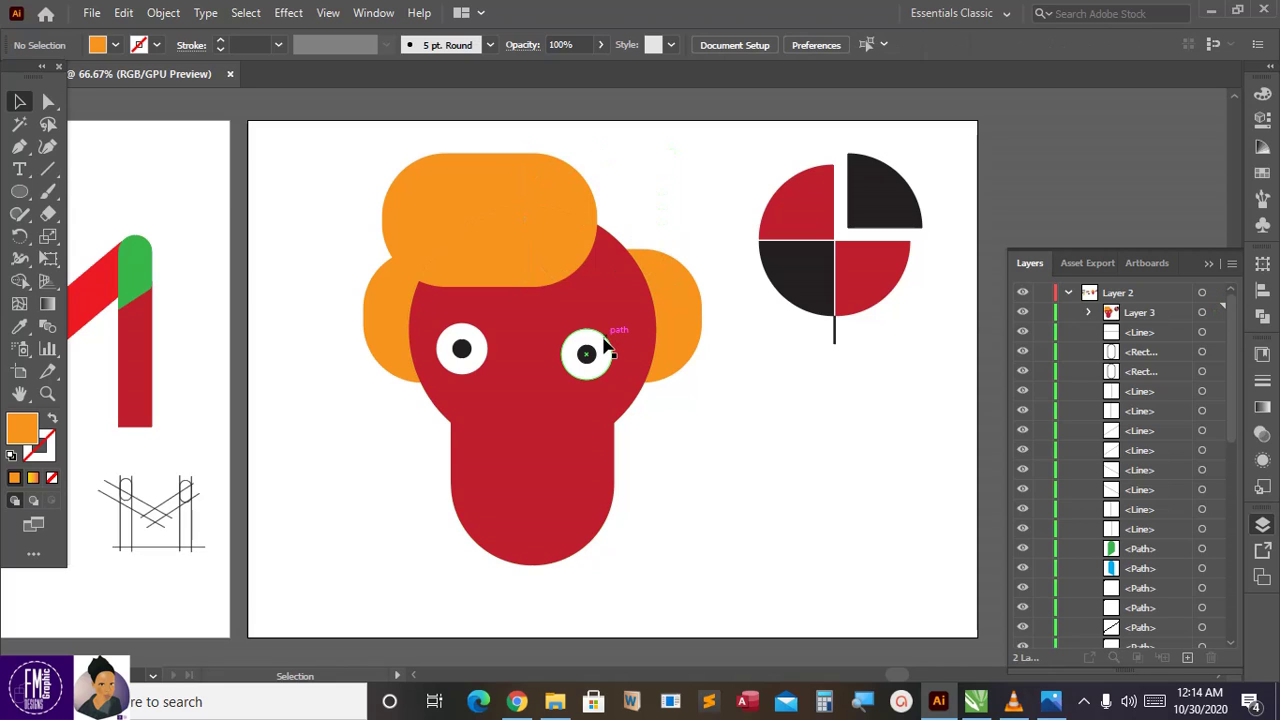
left_click(606, 346)
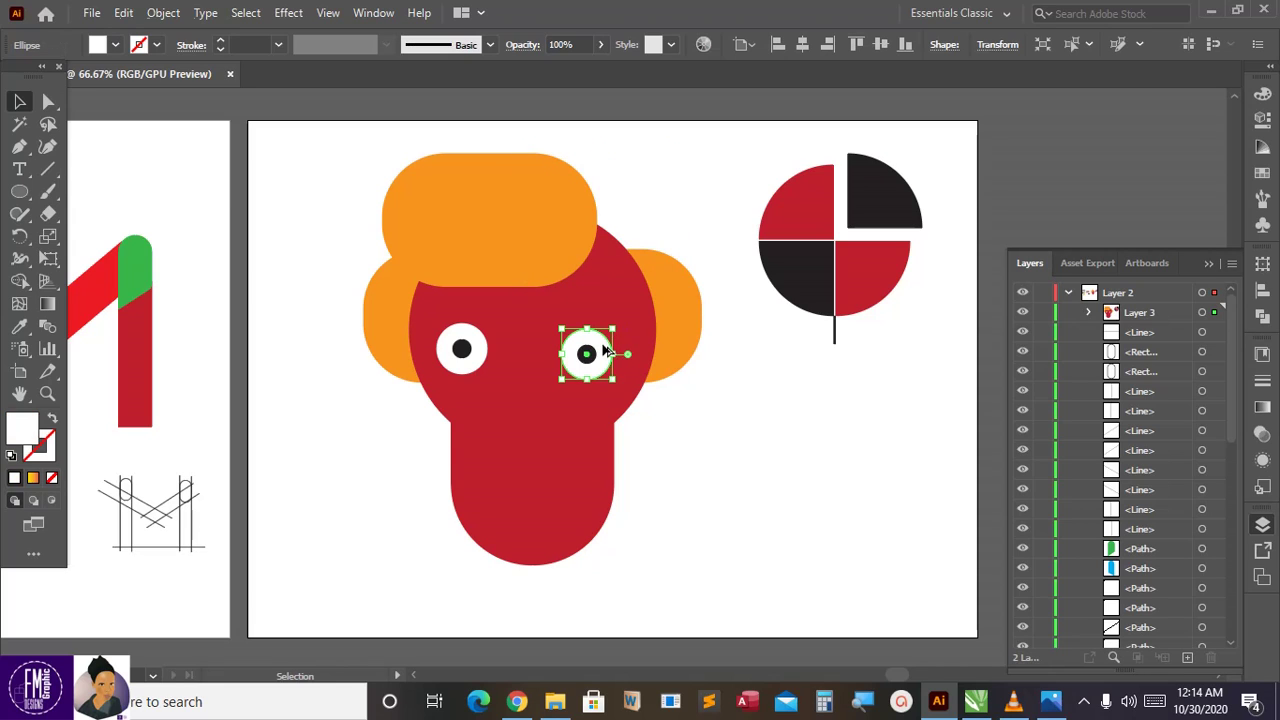
left_click_drag(605, 346, 677, 323)
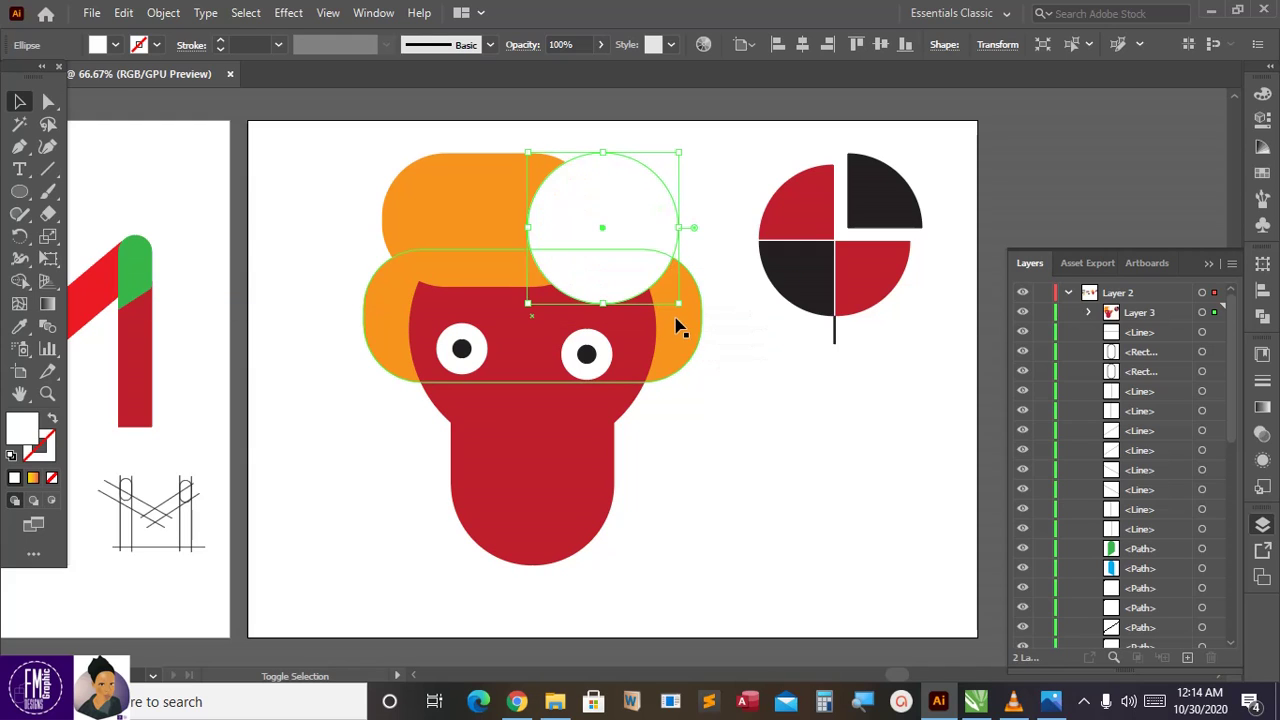
left_click(716, 367)
Fill the large white circle over the head's upper right with light orange.
left_click(626, 279)
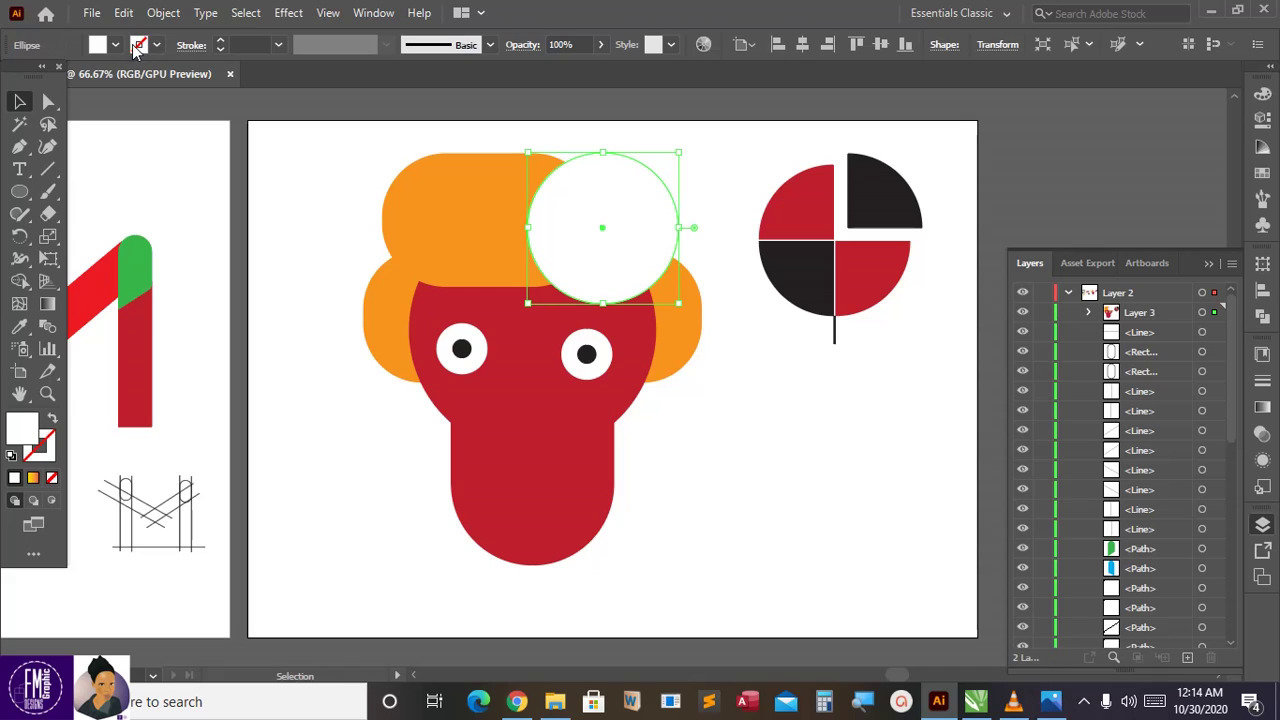
left_click(117, 44)
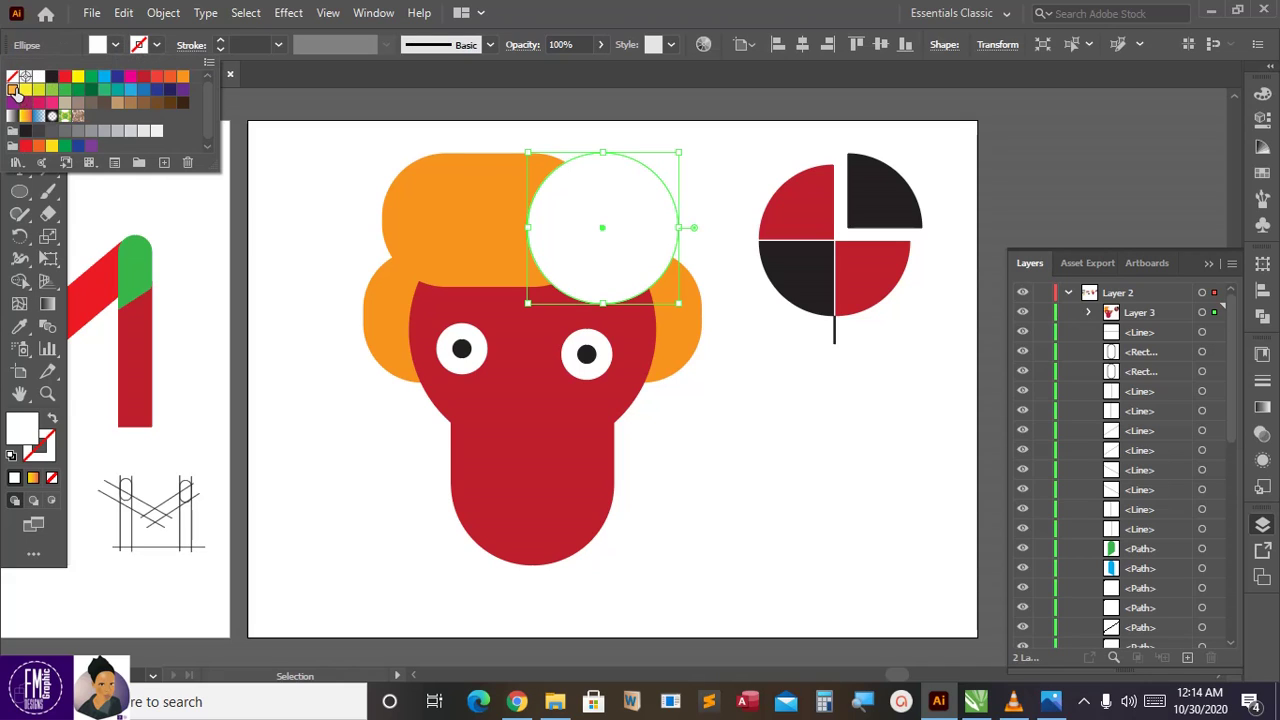
left_click(13, 91)
left_click(726, 369)
scroll(643, 325, "down", 1)
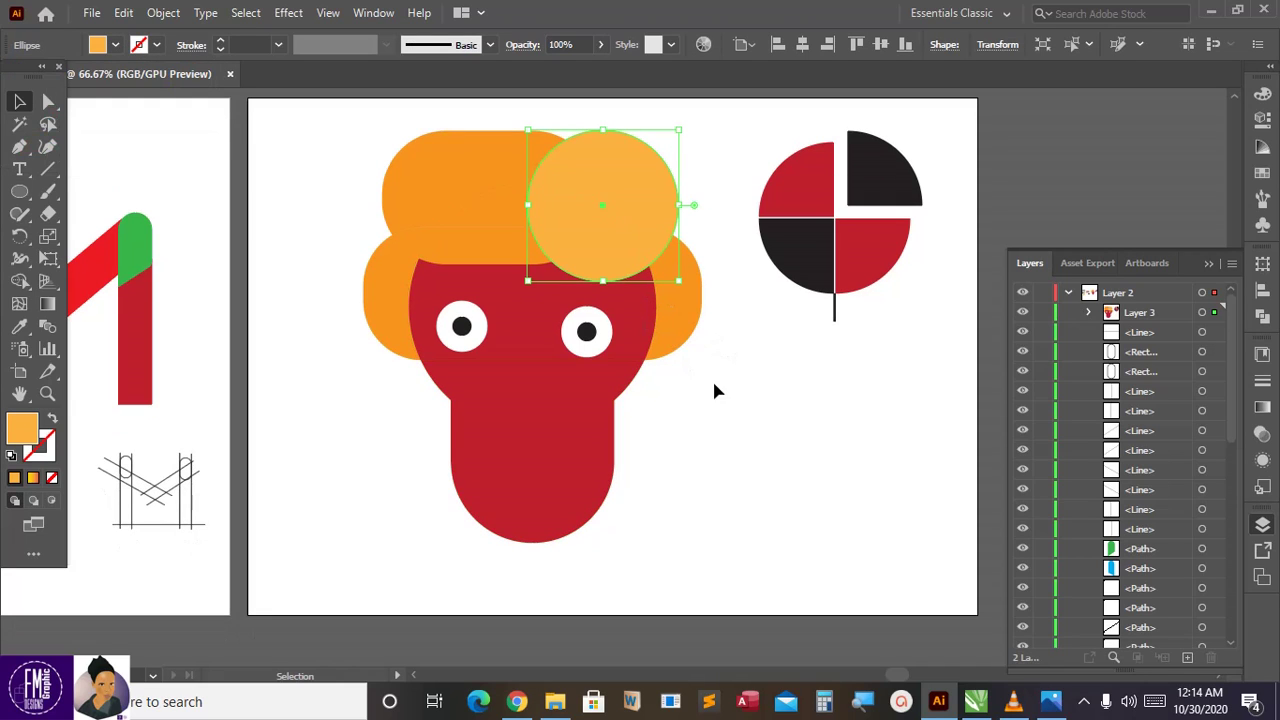
left_click(712, 378)
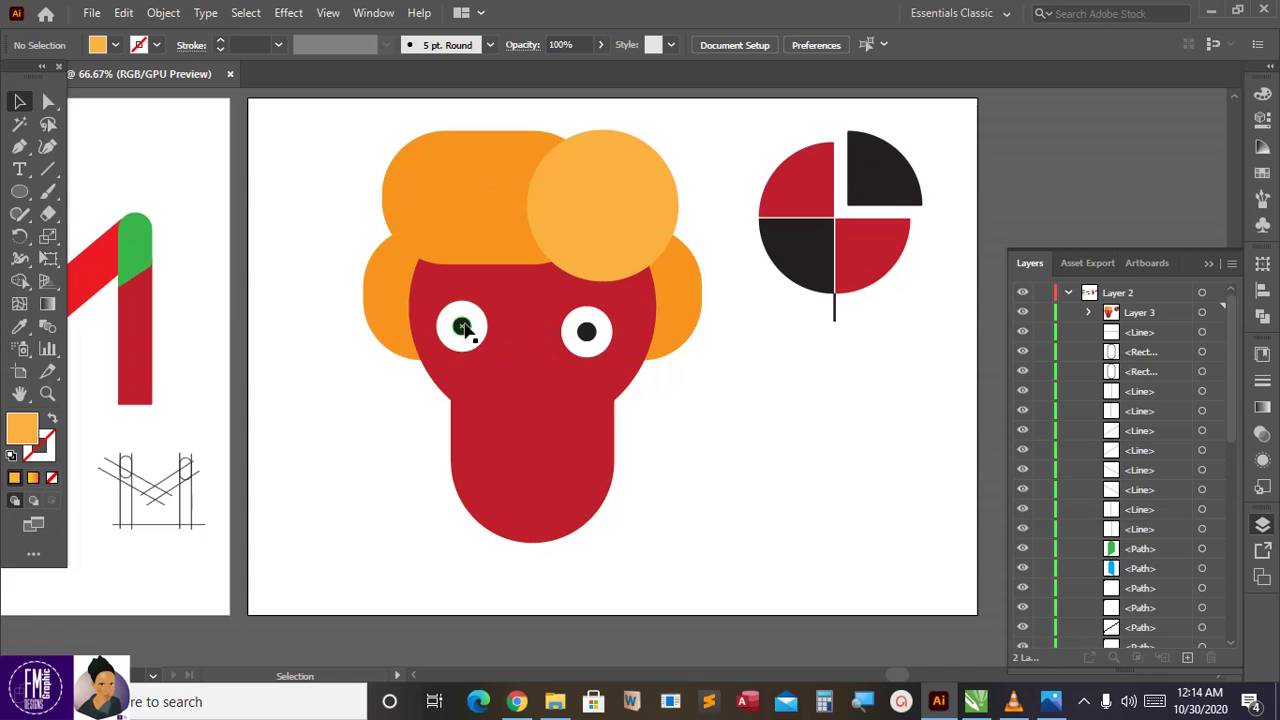
Draw a small, fully rounded rectangle centred below the eyes and fill it with brown BC7211.
left_click(22, 192)
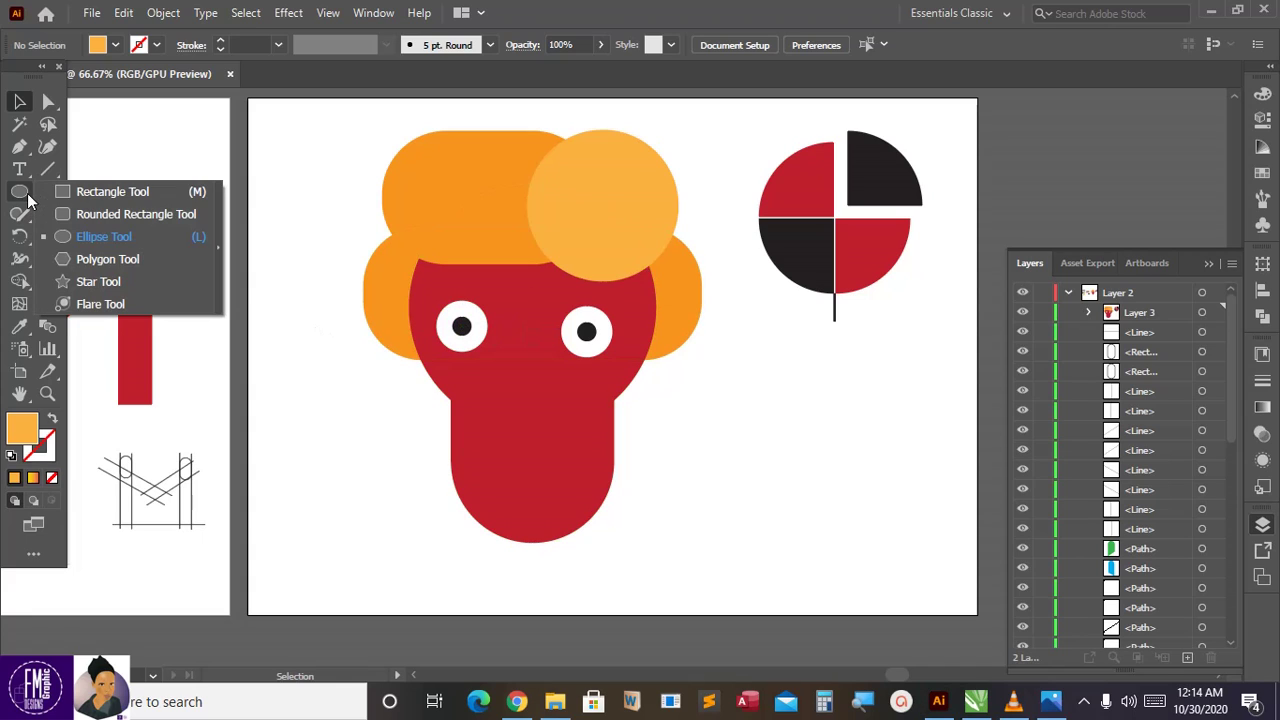
left_click(80, 214)
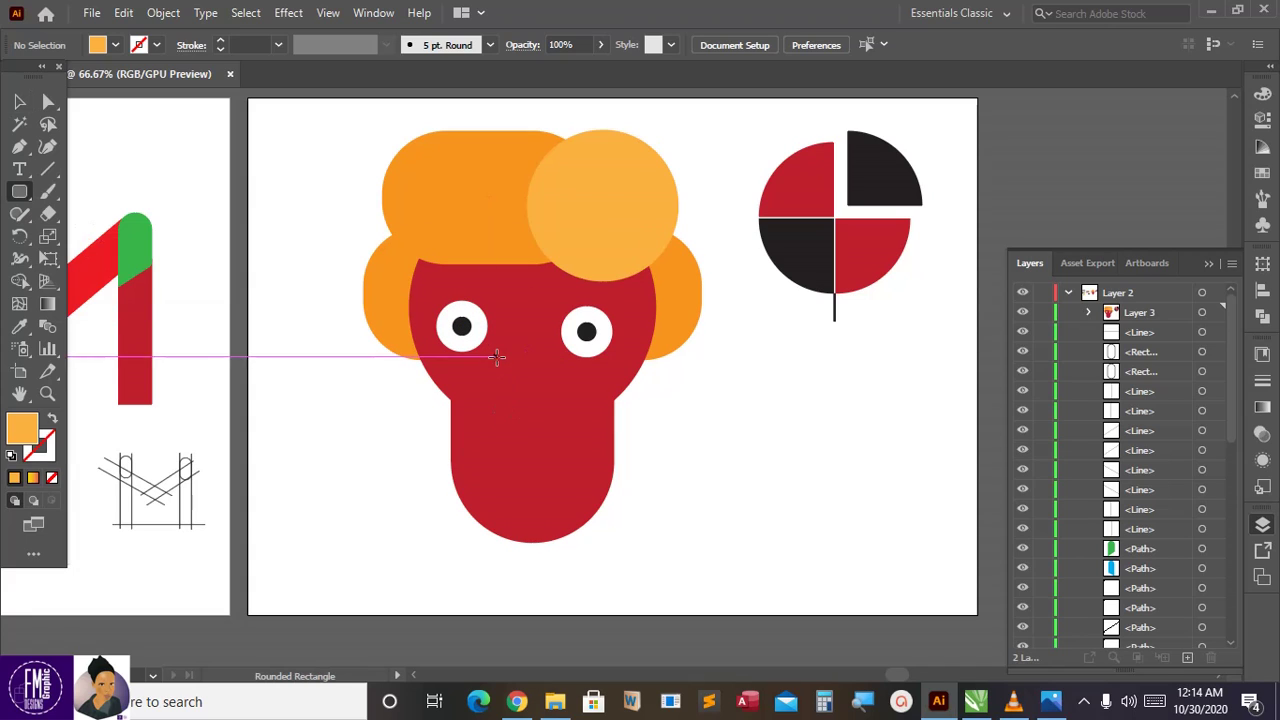
left_click_drag(496, 358, 521, 391)
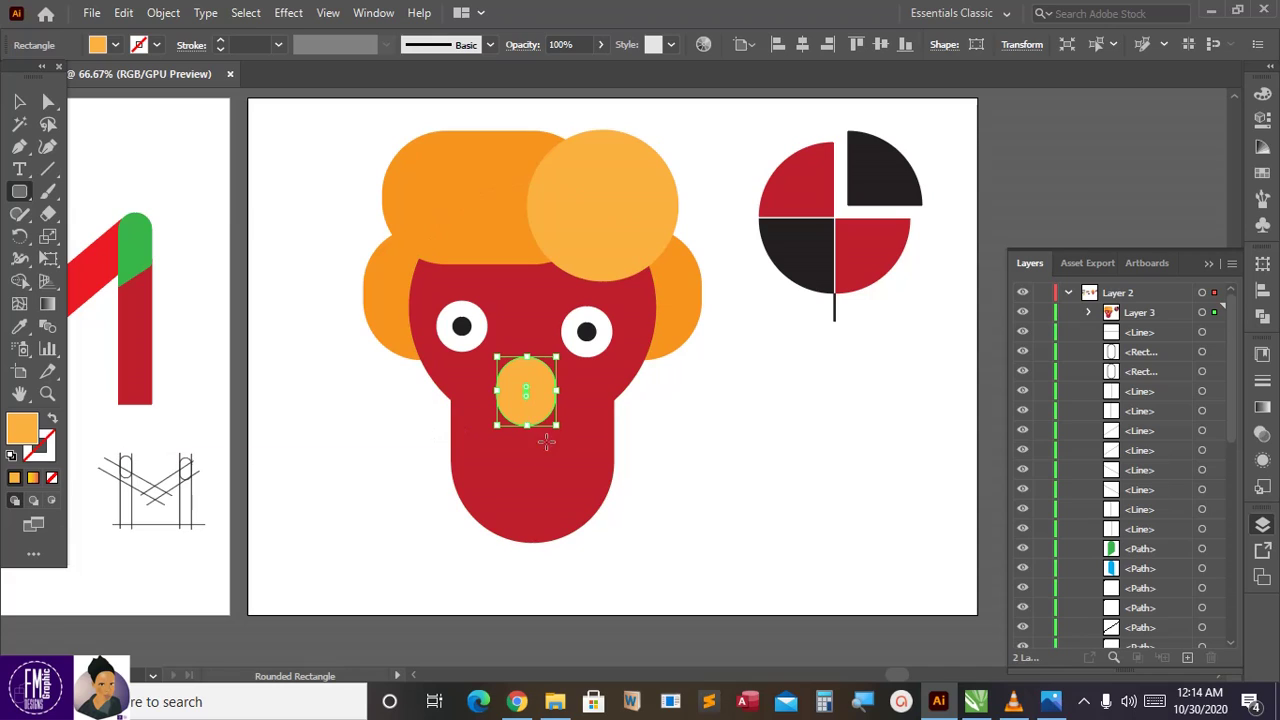
left_click(118, 45)
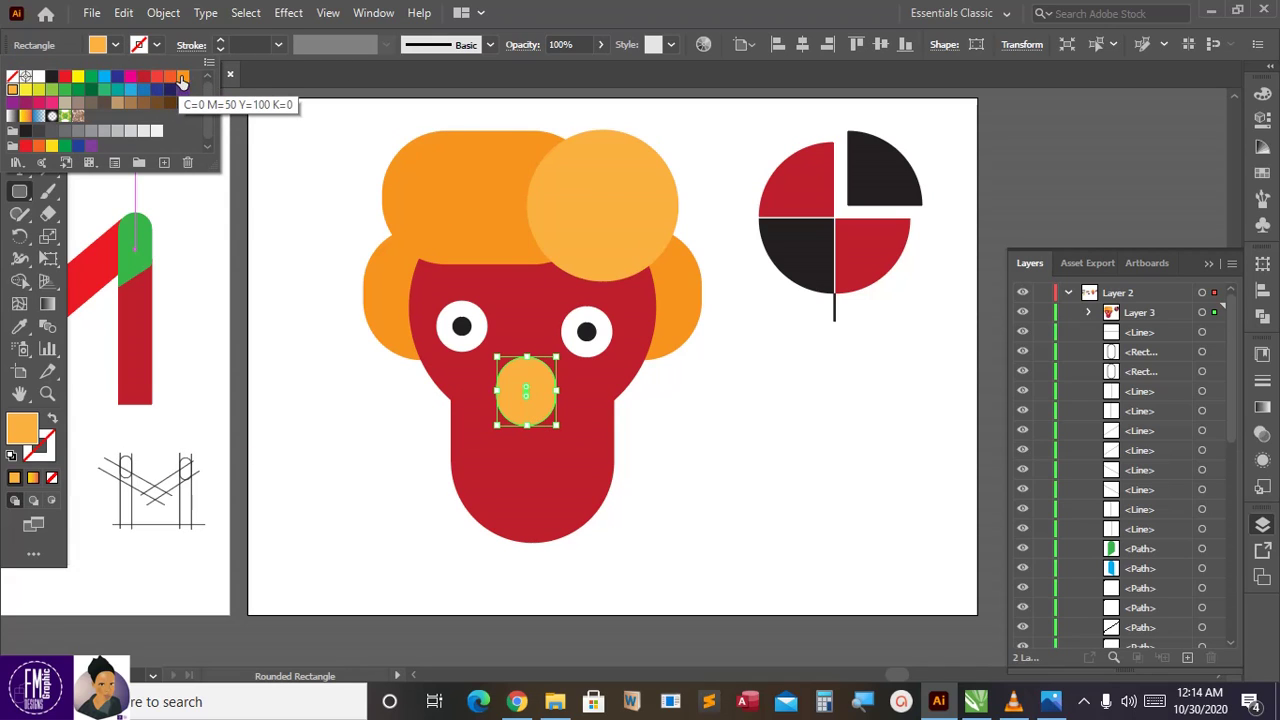
double_click(22, 420)
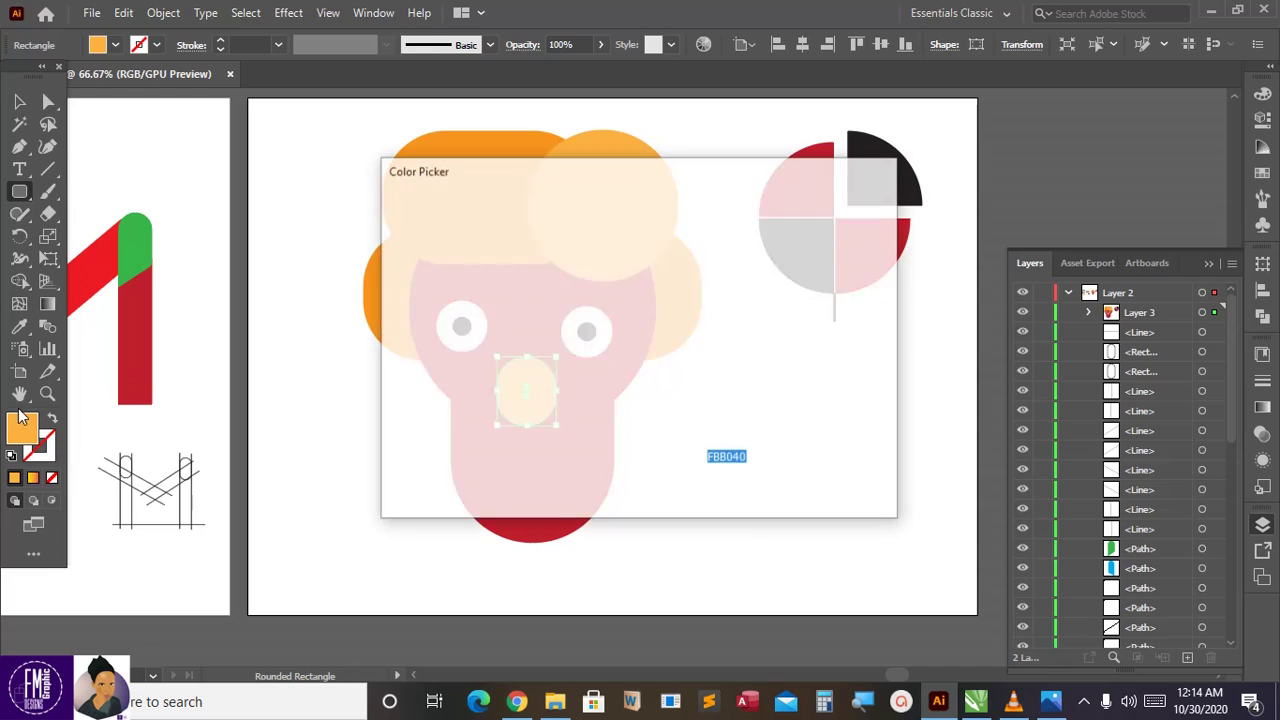
left_click(610, 286)
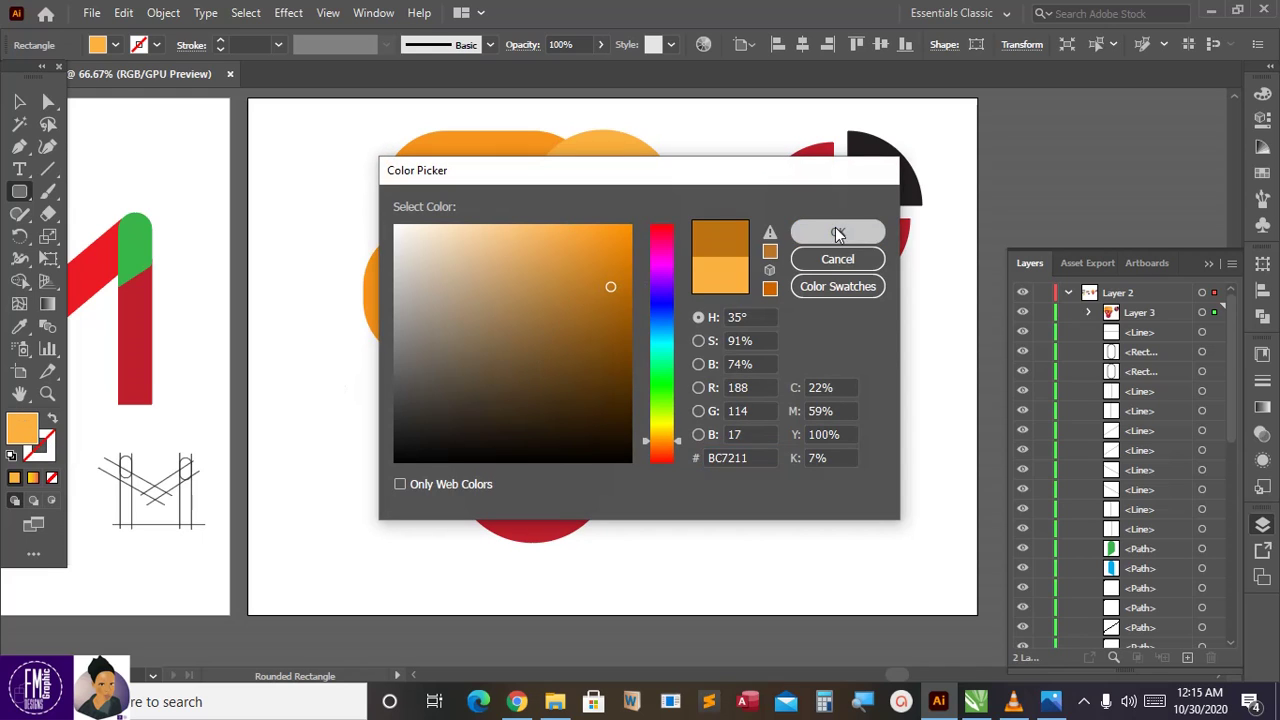
left_click(838, 233)
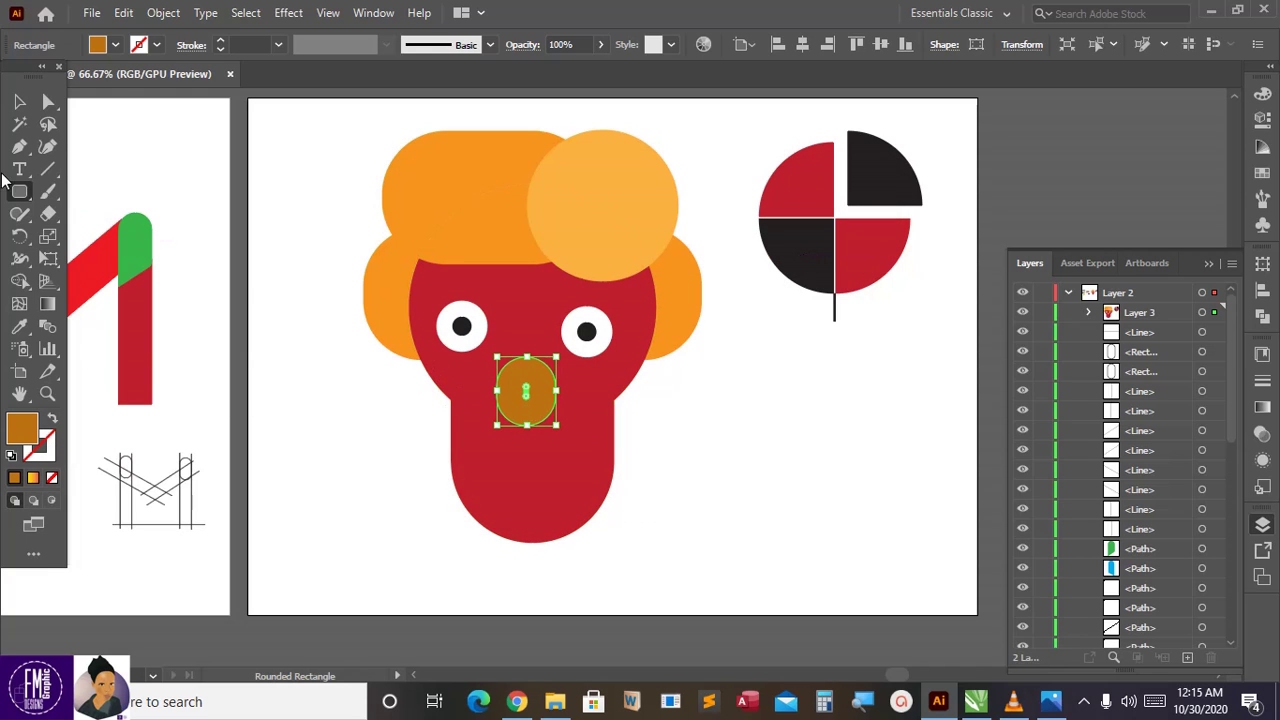
key("v")
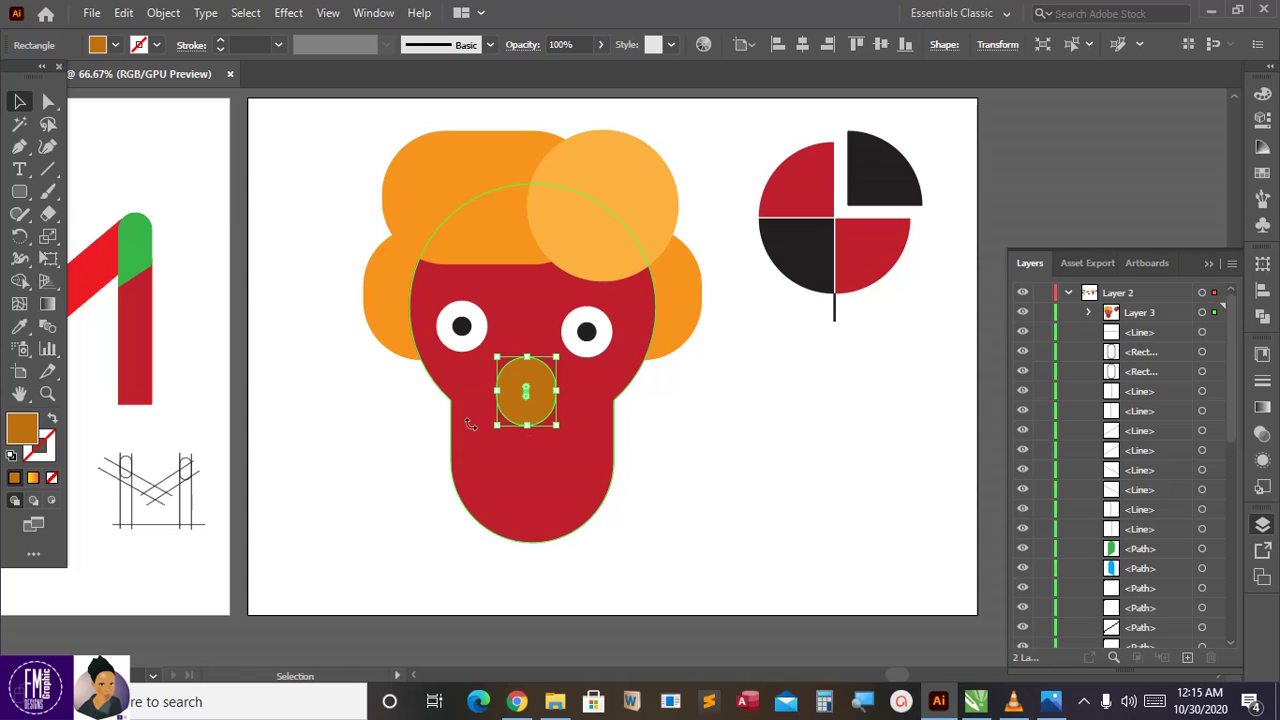
Draw a wide rounded rectangle across the upper half of the brown shape and fill it with dark blue.
left_click(19, 191)
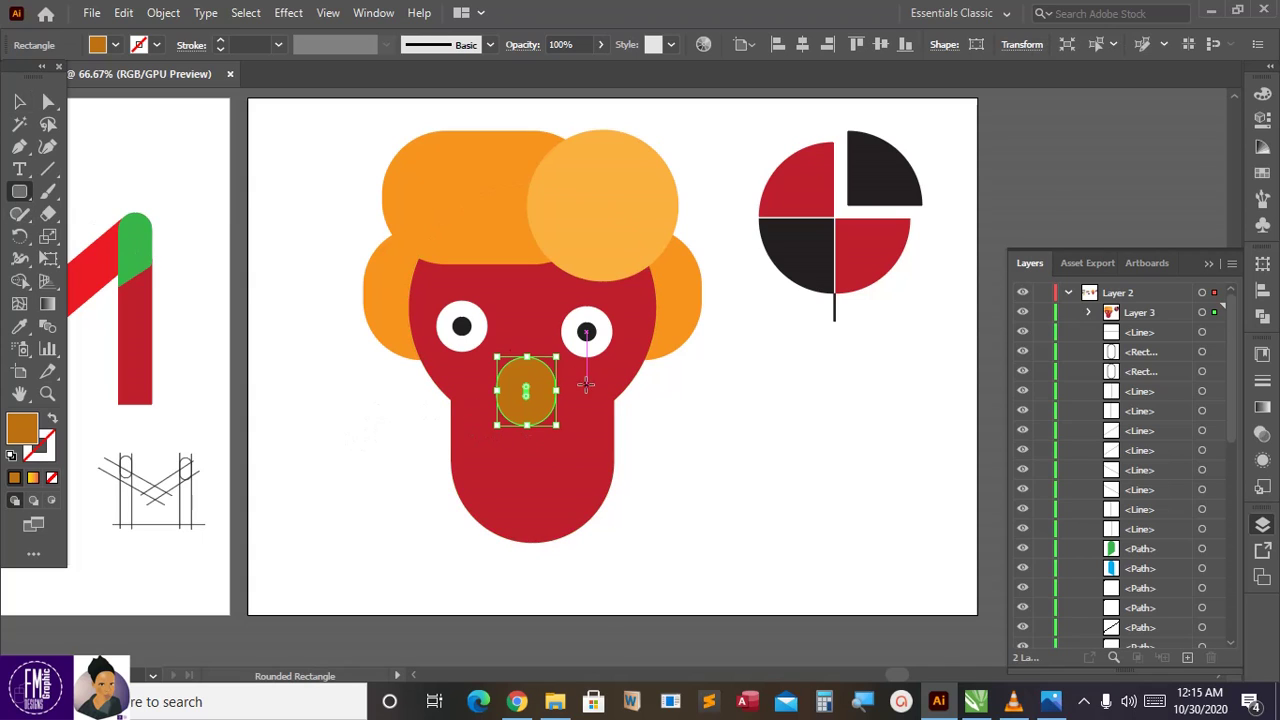
left_click_drag(437, 342, 608, 396)
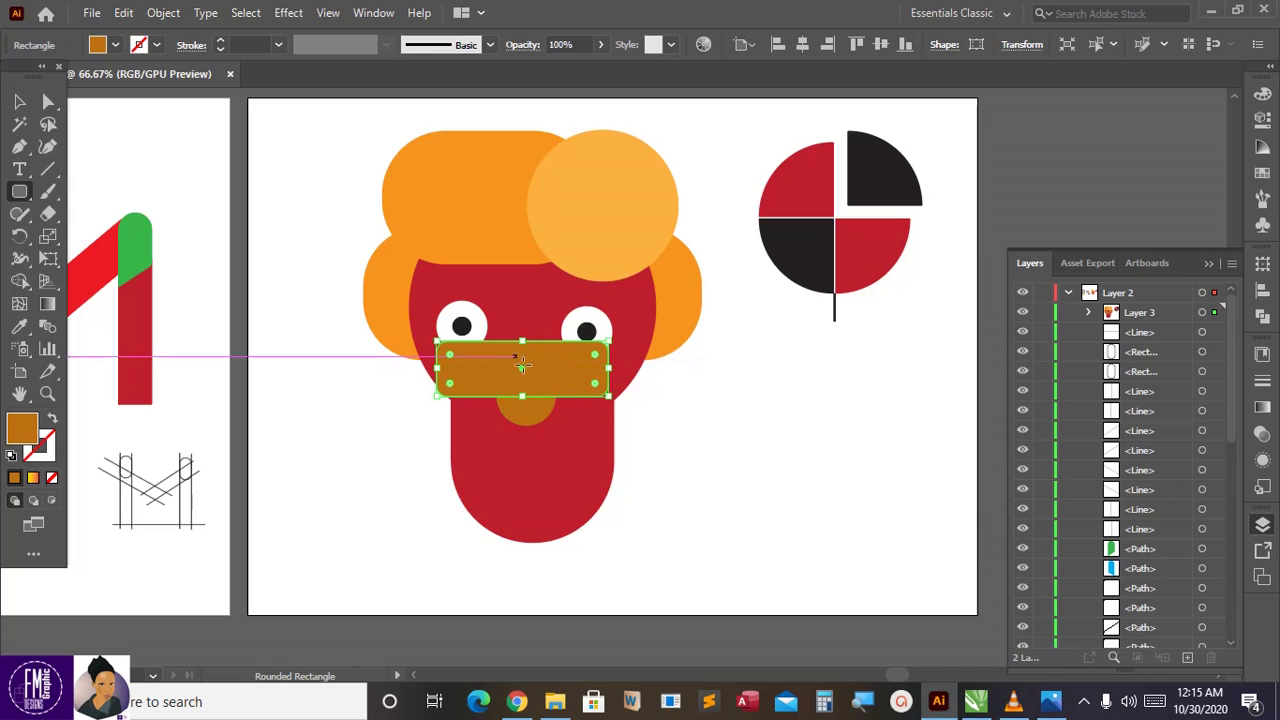
left_click(115, 45)
left_click(121, 82)
left_click(64, 38)
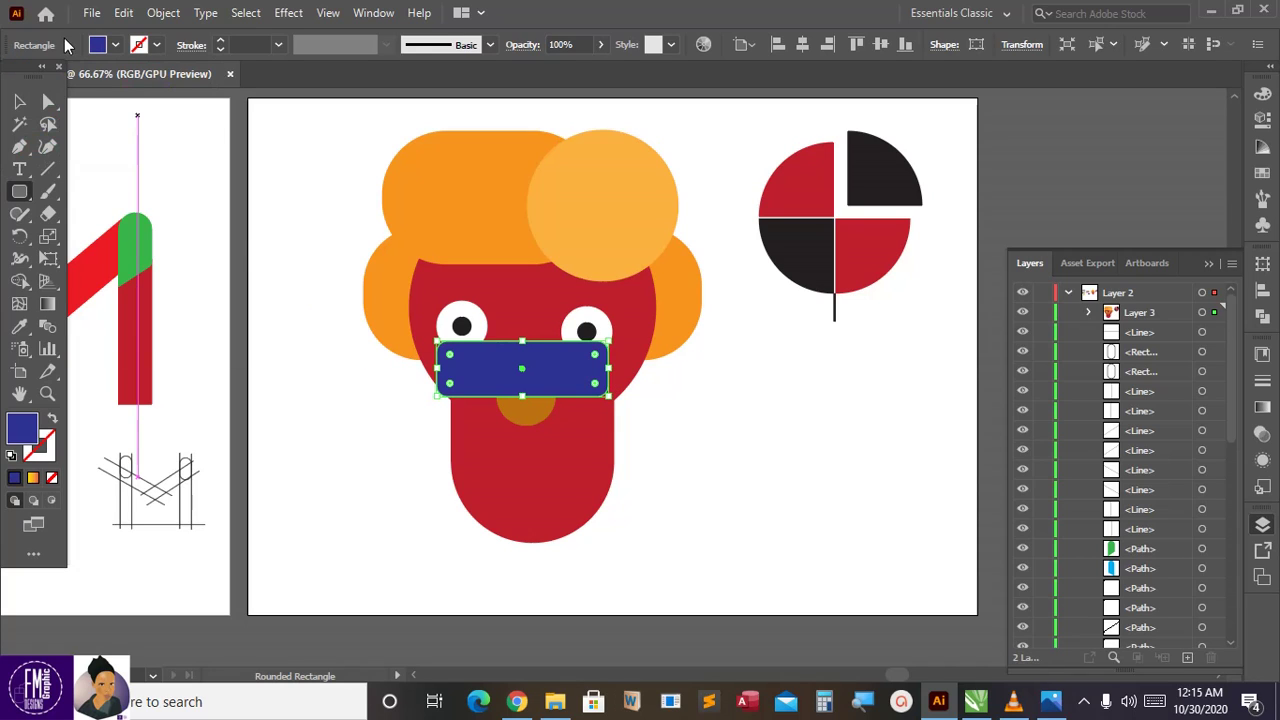
Remove the blue rectangle and the part of the brown shape it overlaps with Shape Builder, leaving a half-circle mouth.
left_click(19, 101)
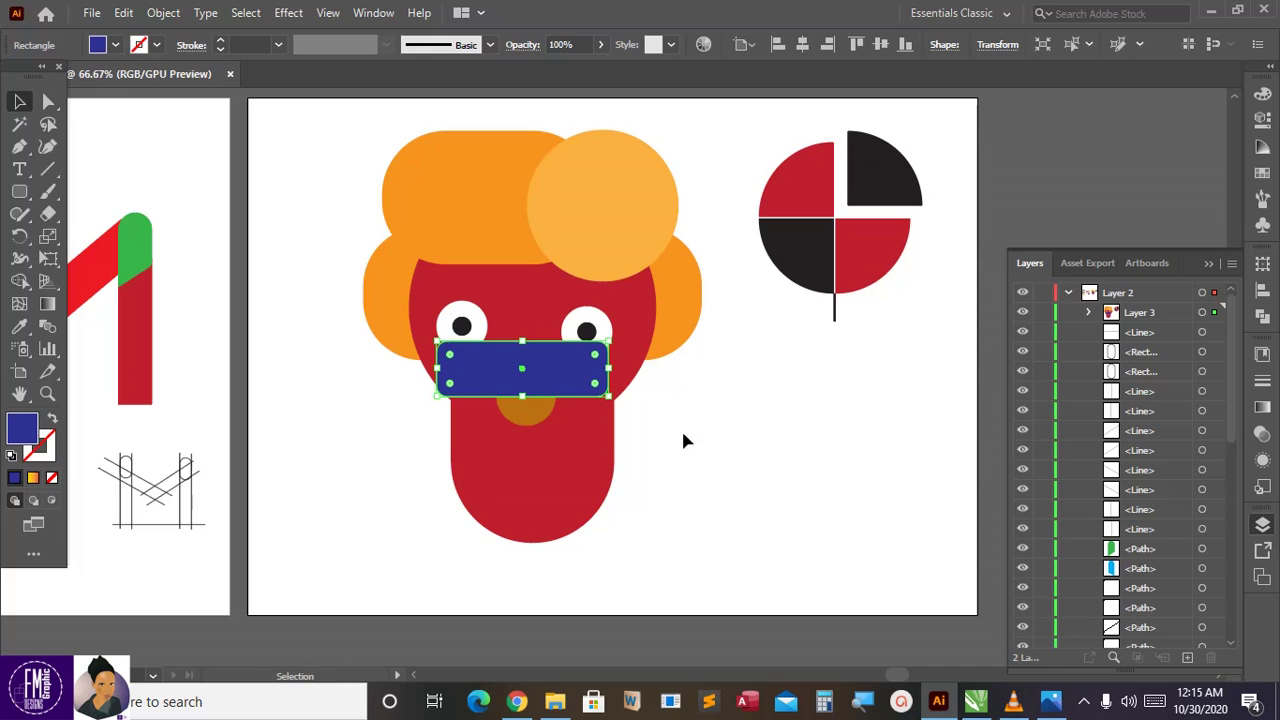
left_click(545, 418, "shift")
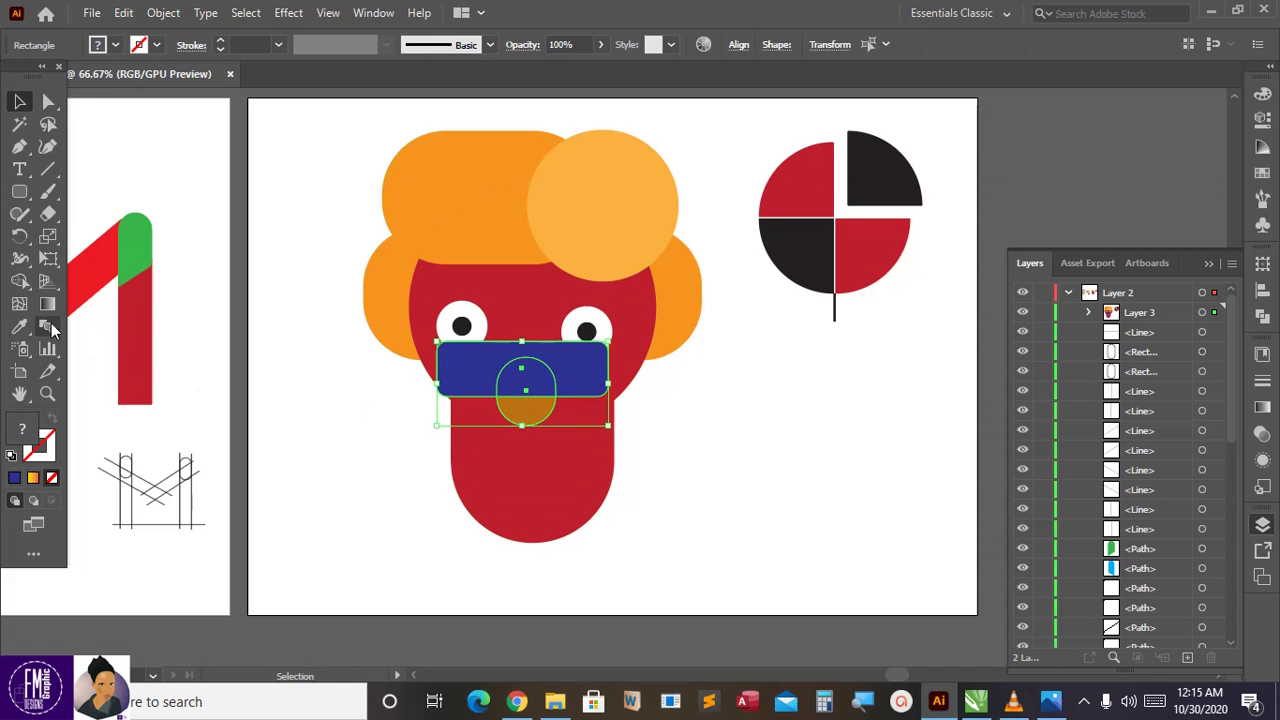
left_click(20, 281)
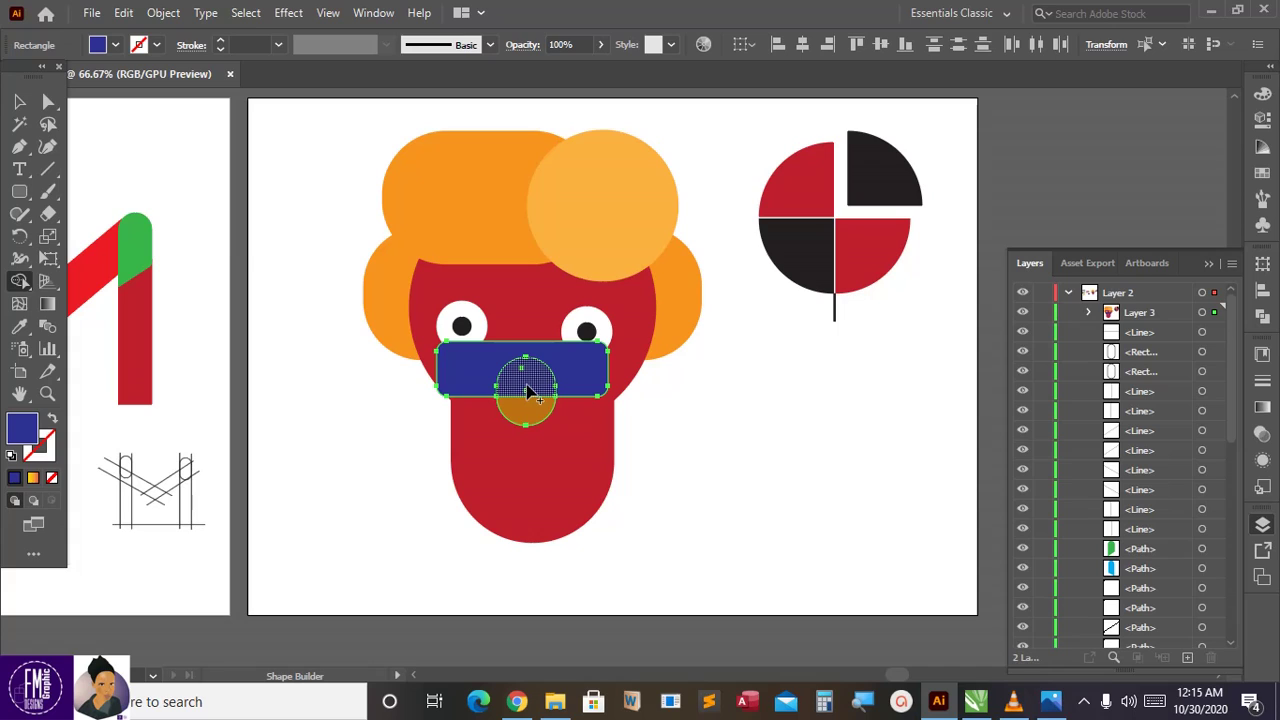
left_click_drag(527, 386, 565, 367)
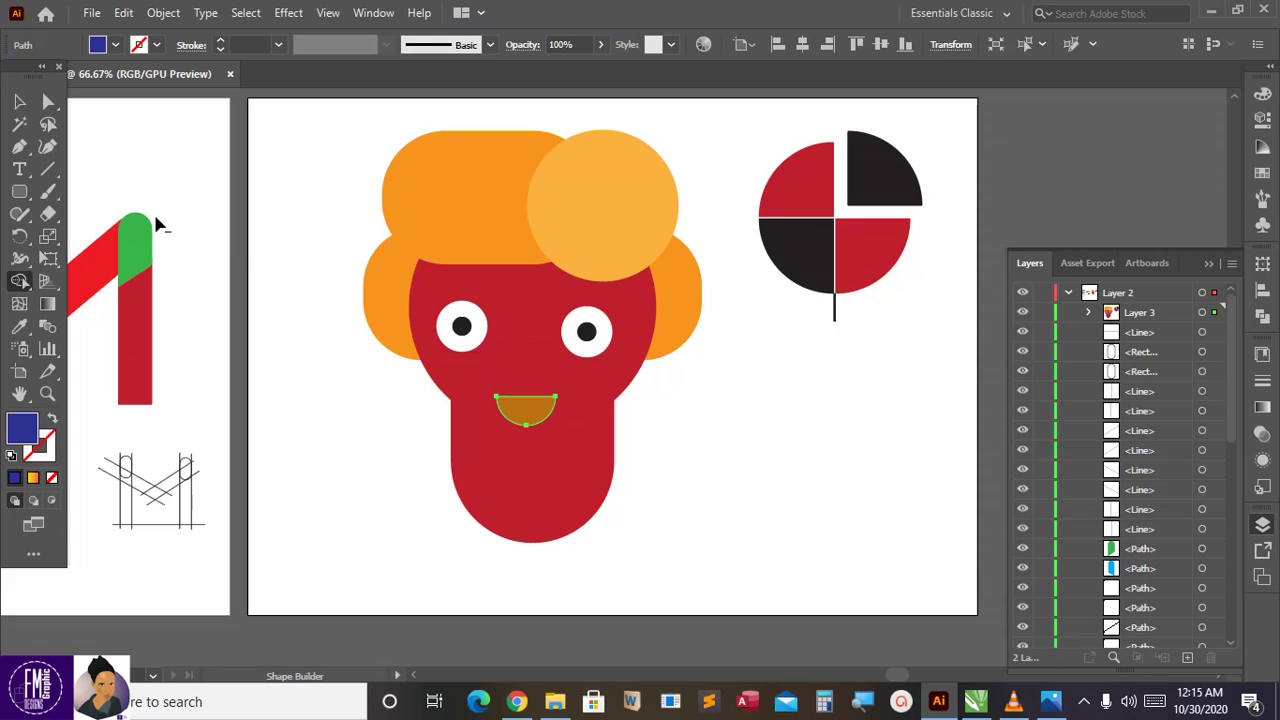
Enlarge the brown half-circle mouth and centre it on the face just below the eyes.
left_click(19, 101)
left_click(522, 410)
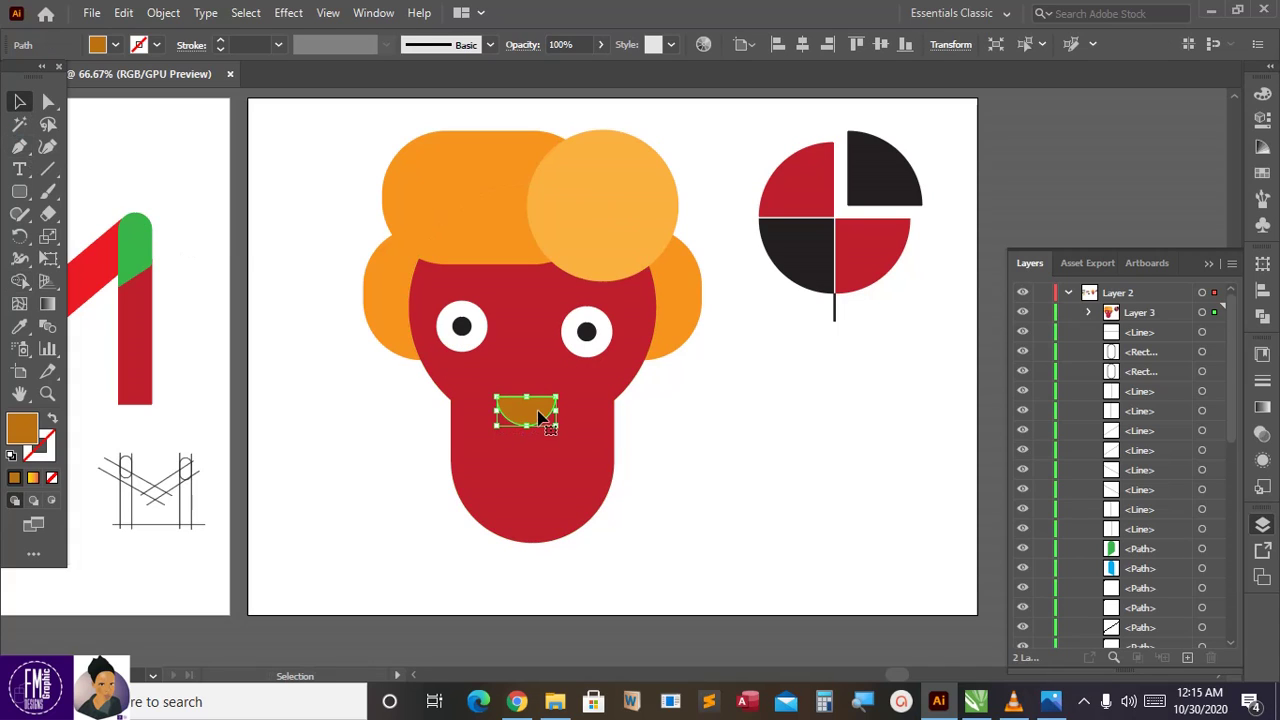
mouse_move(534, 412)
left_mouse_down()
mouse_move(534, 390)
mouse_move(598, 420)
mouse_move(578, 413)
mouse_move(560, 449)
mouse_move(546, 416)
left_mouse_up()
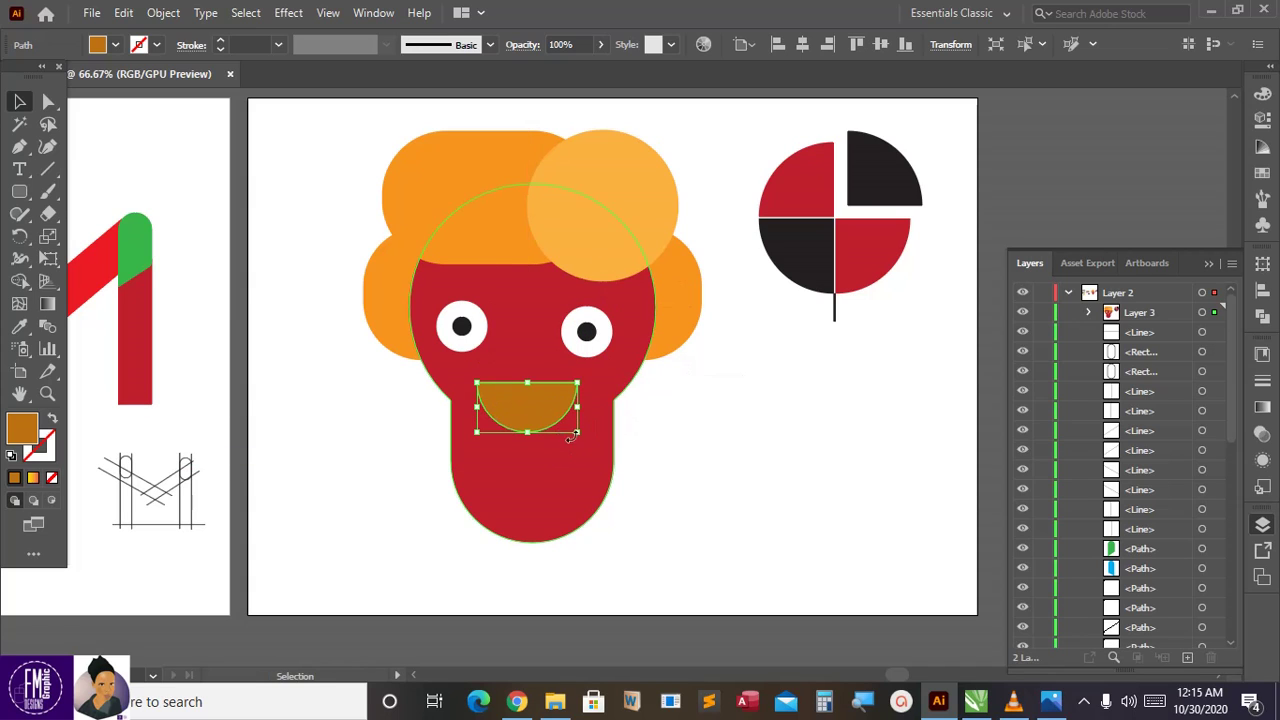
left_click(660, 459)
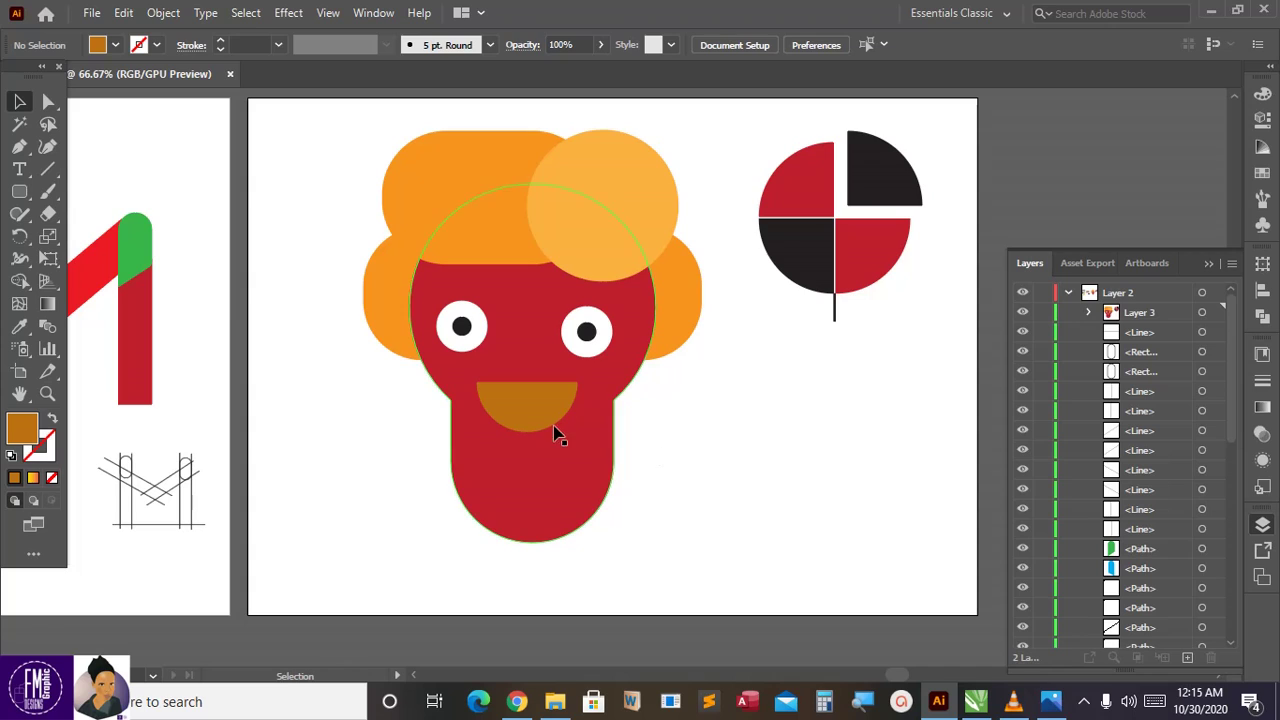
Change the mouth's fill to a bright orange-red.
left_click(507, 416)
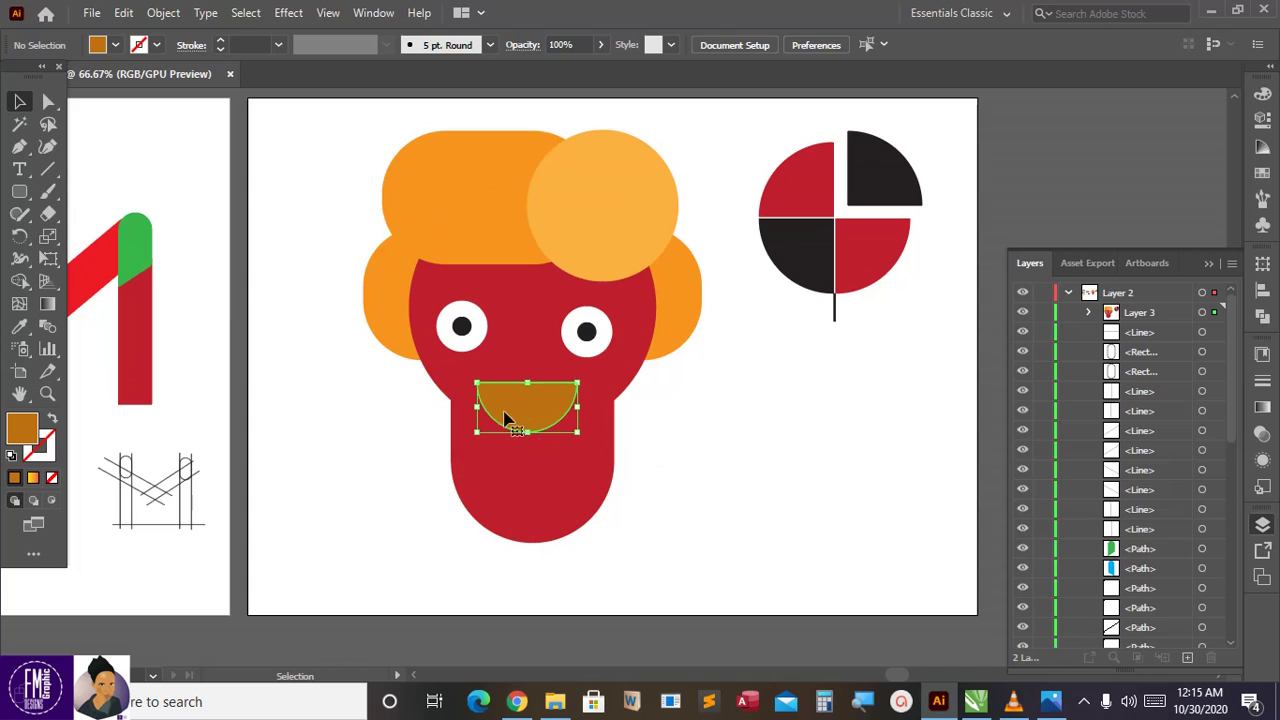
left_click(116, 46)
left_click(157, 78)
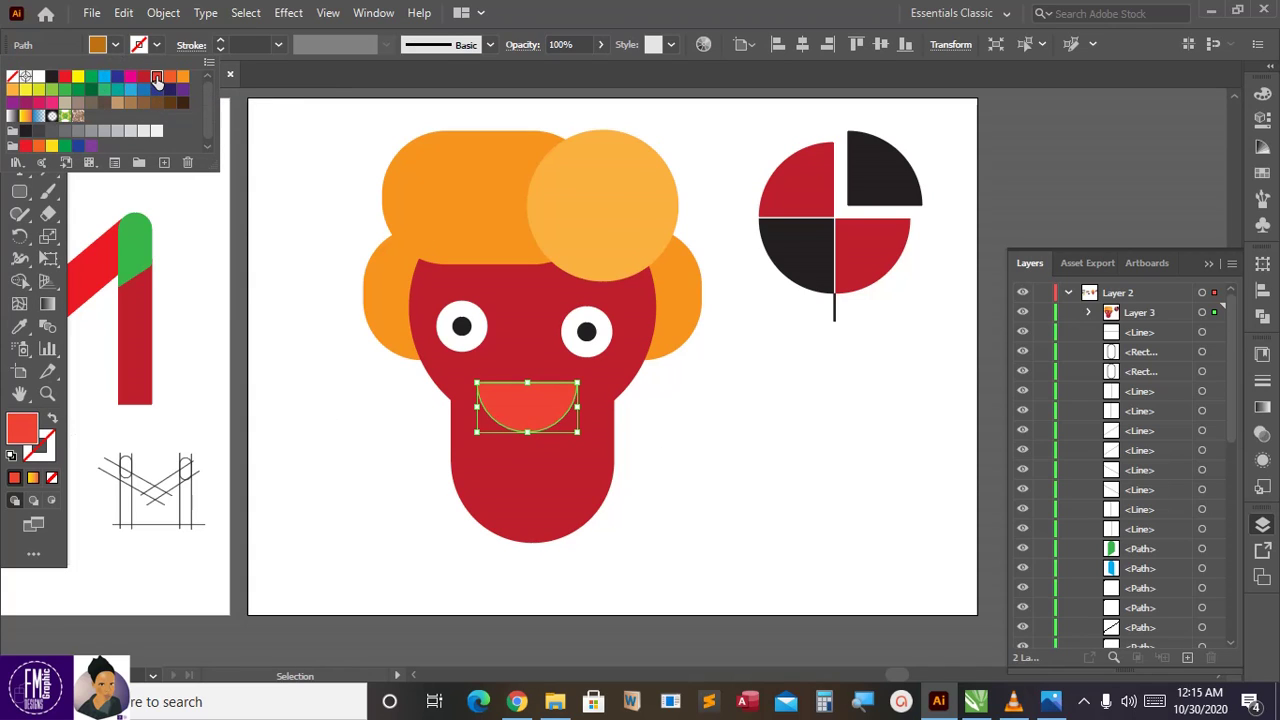
left_click(332, 390)
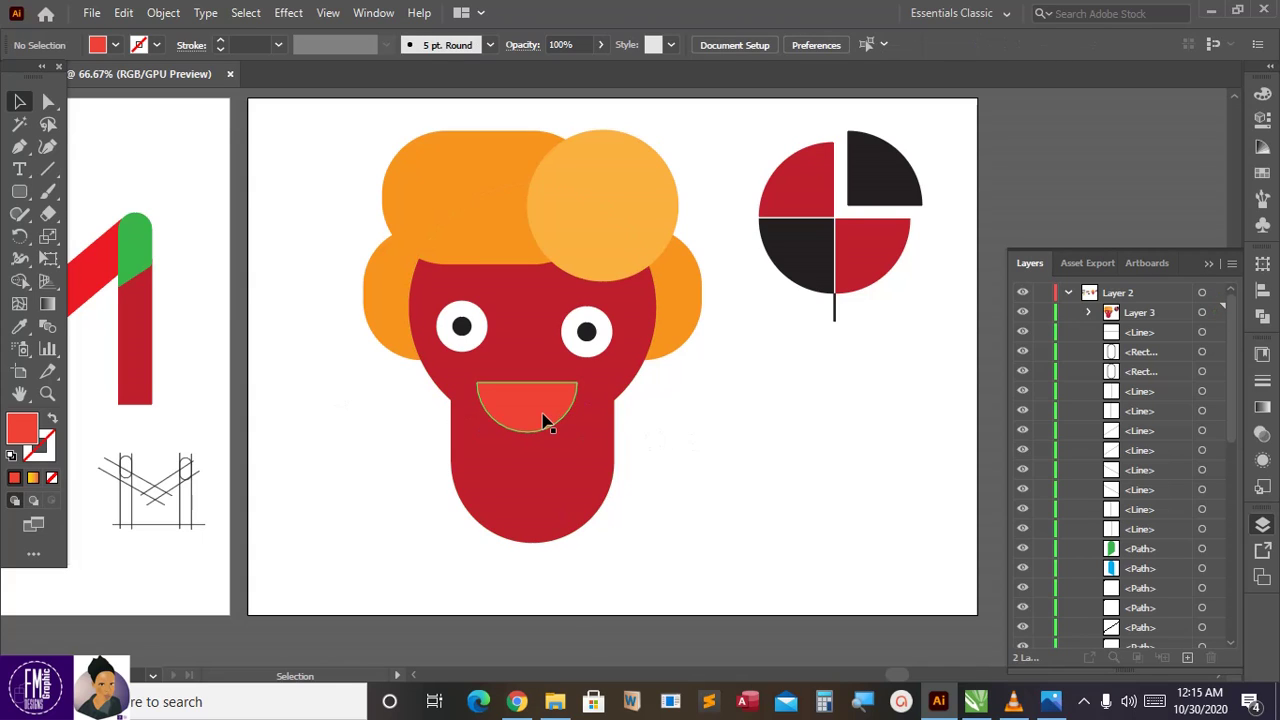
Collapse the Layers panel to clear the view of the artboard.
scroll(655, 410, "up", 2)
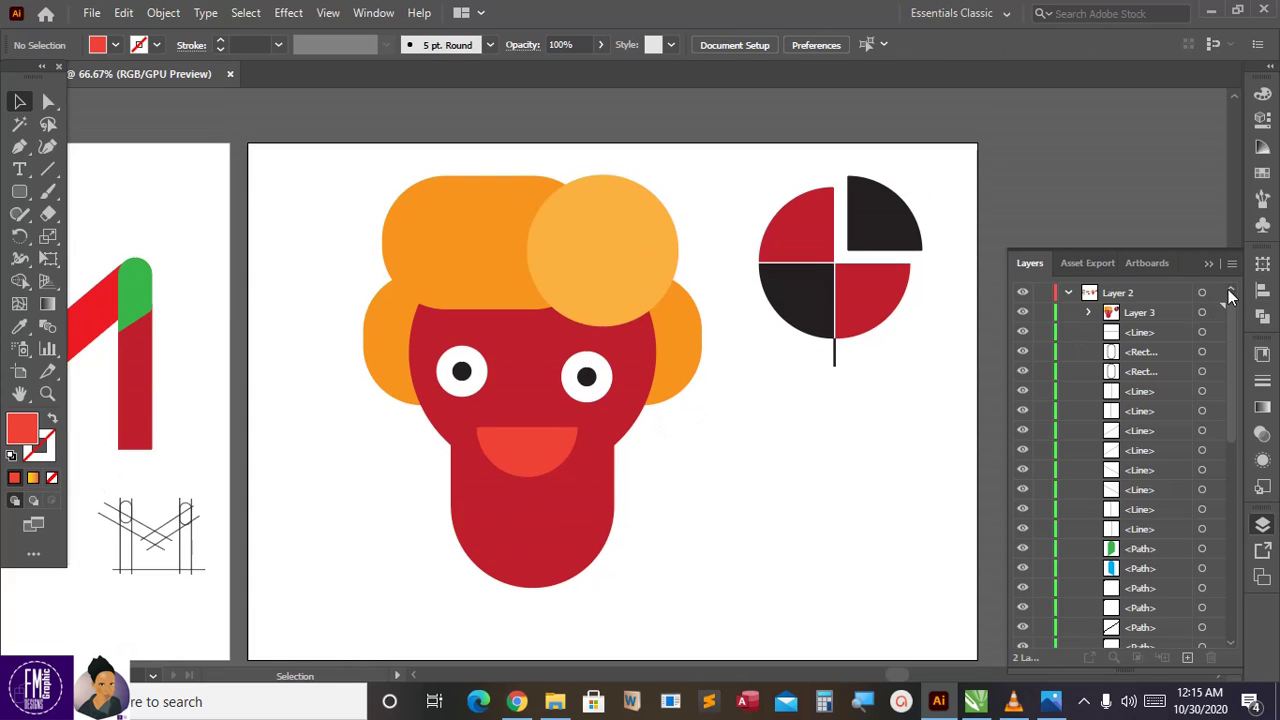
left_click(1208, 266)
scroll(1020, 430, "down", 3)
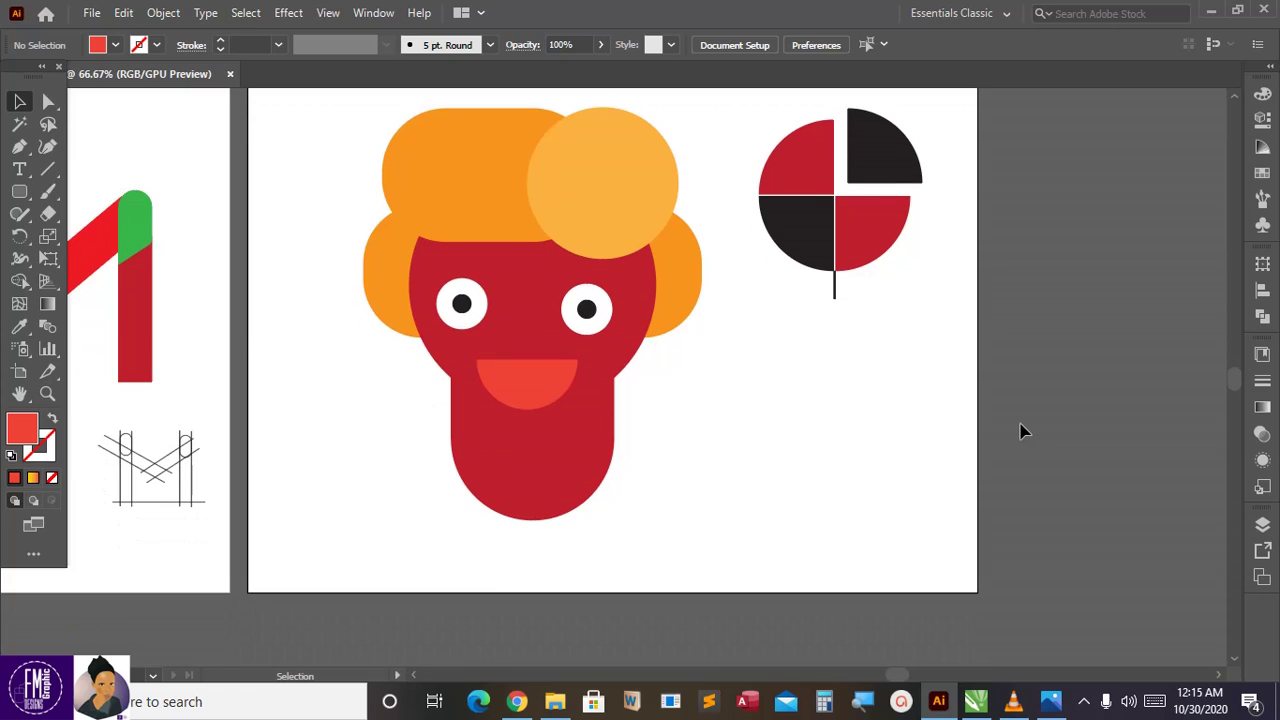